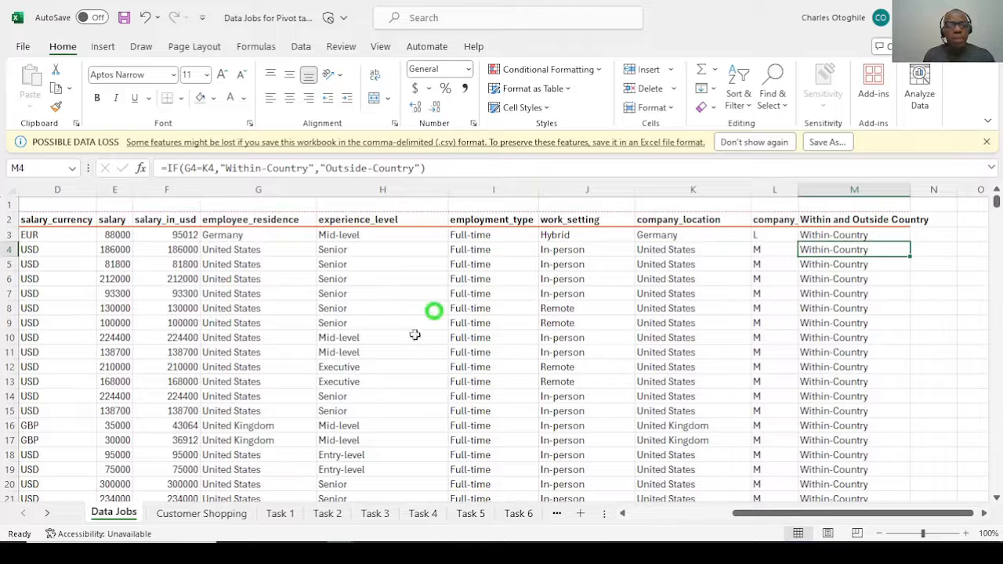
# Examine the columns of the Customer Shopping data set and of the Data Jobs data set
pyautogui.click(191, 514)
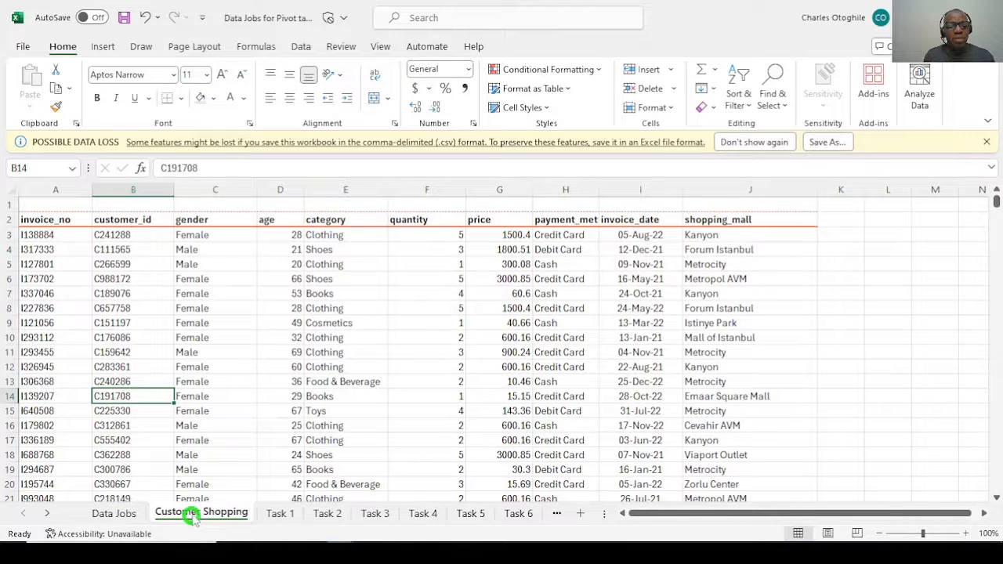
pyautogui.click(126, 295)
pyautogui.press('Left')
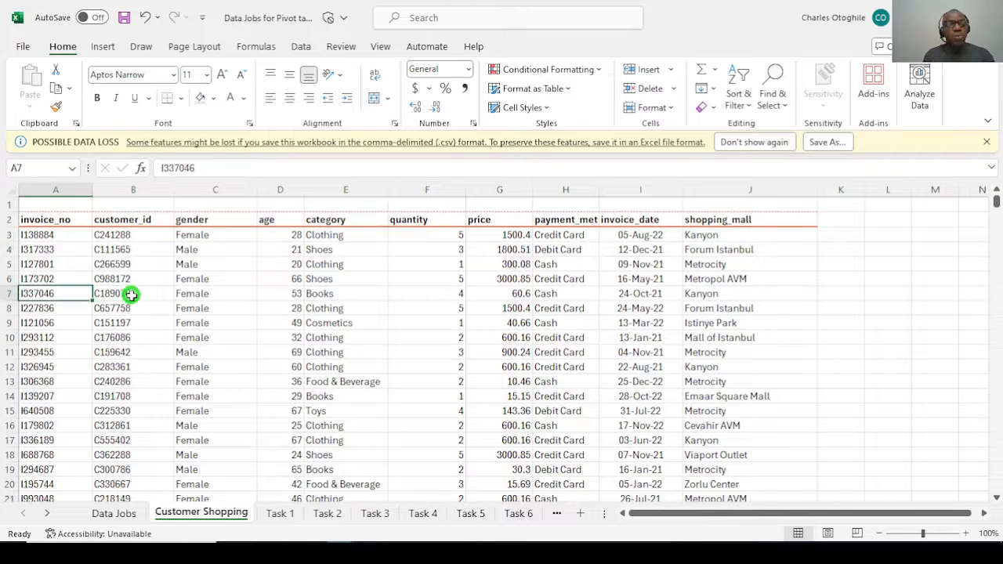
pyautogui.press('Right')
pyautogui.press('Right')
pyautogui.press('Right')
pyautogui.press('Right')
pyautogui.press('Right')
pyautogui.press('Right')
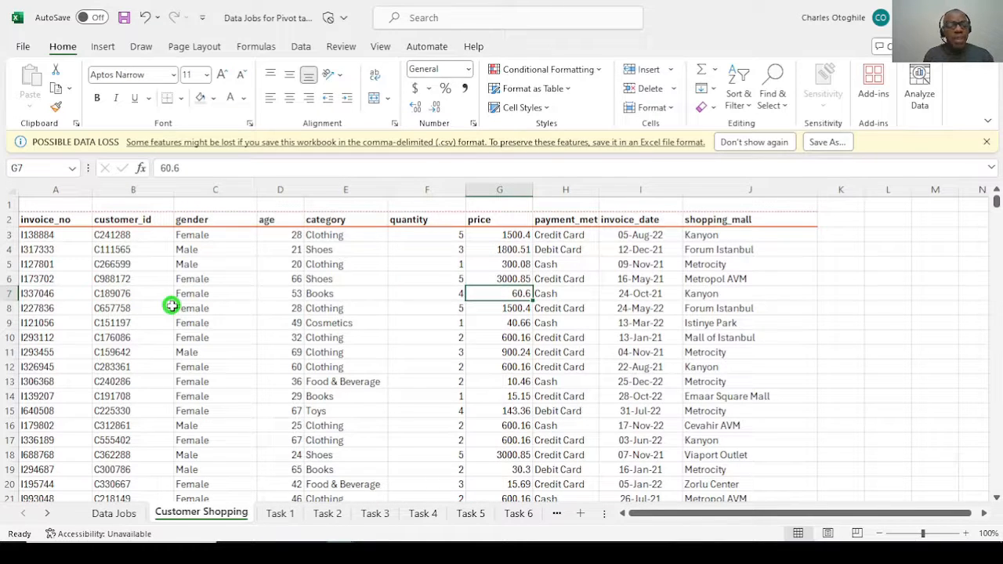
pyautogui.click(117, 513)
pyautogui.click(202, 380)
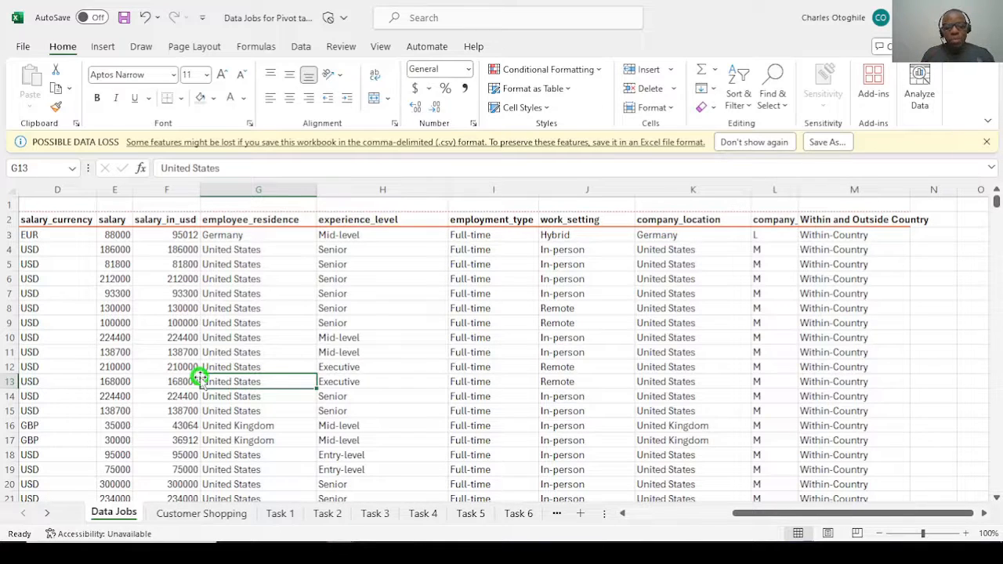
pyautogui.click(225, 519)
# On the Task 1 sheet, correct "thos" to "those" in the first instruction and review the listed tasks
pyautogui.click(281, 515)
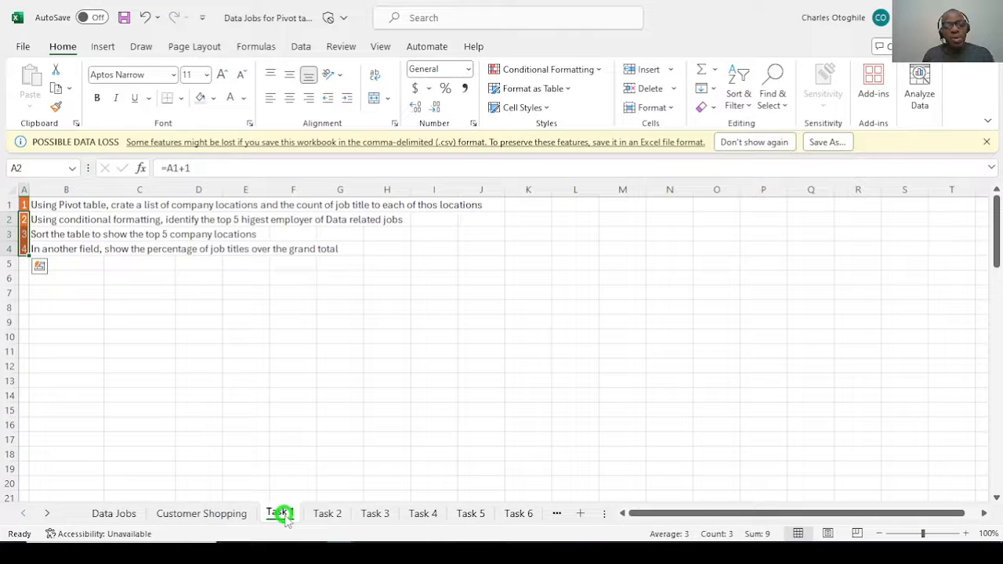
pyautogui.click(64, 324)
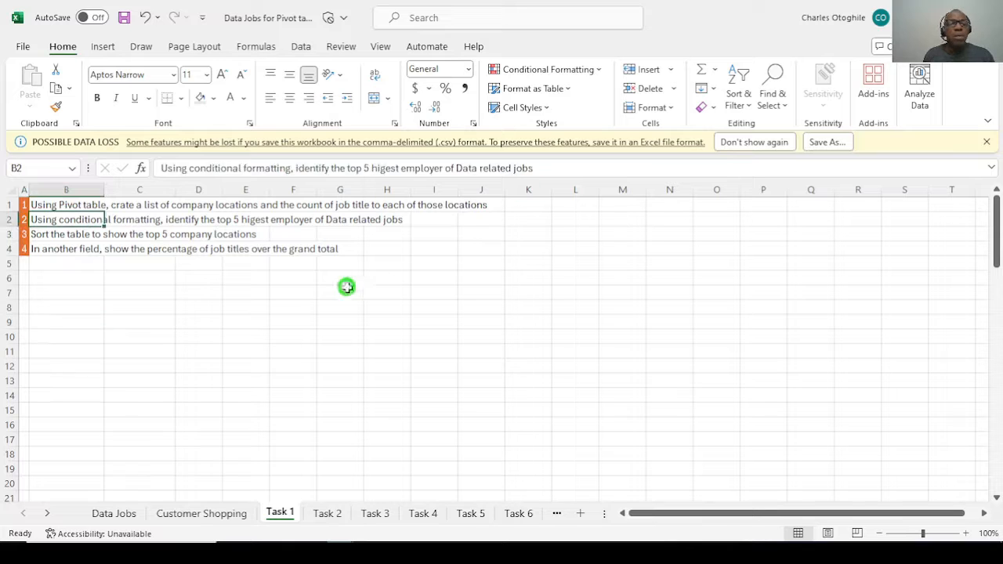
pyautogui.click(346, 290)
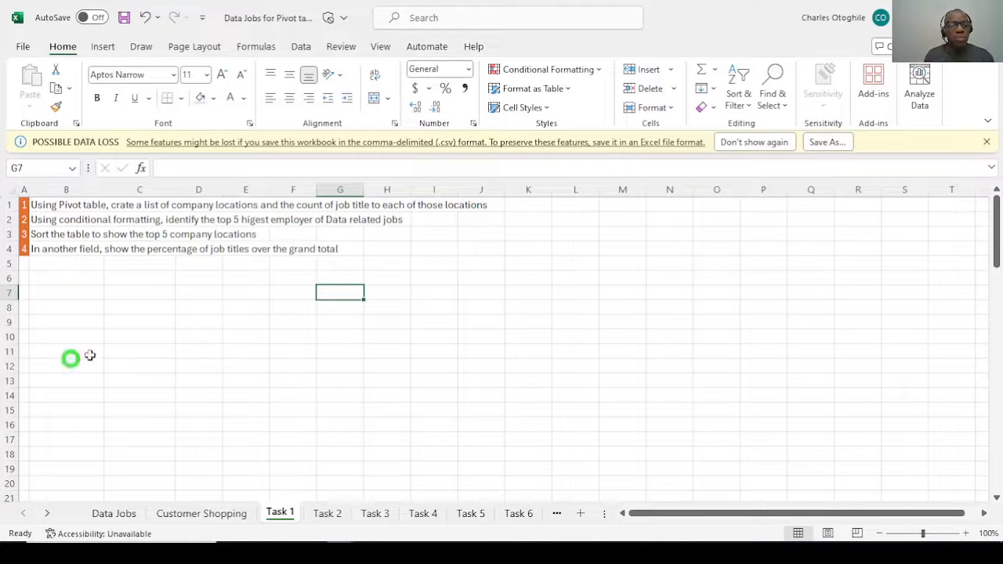
pyautogui.click(61, 280)
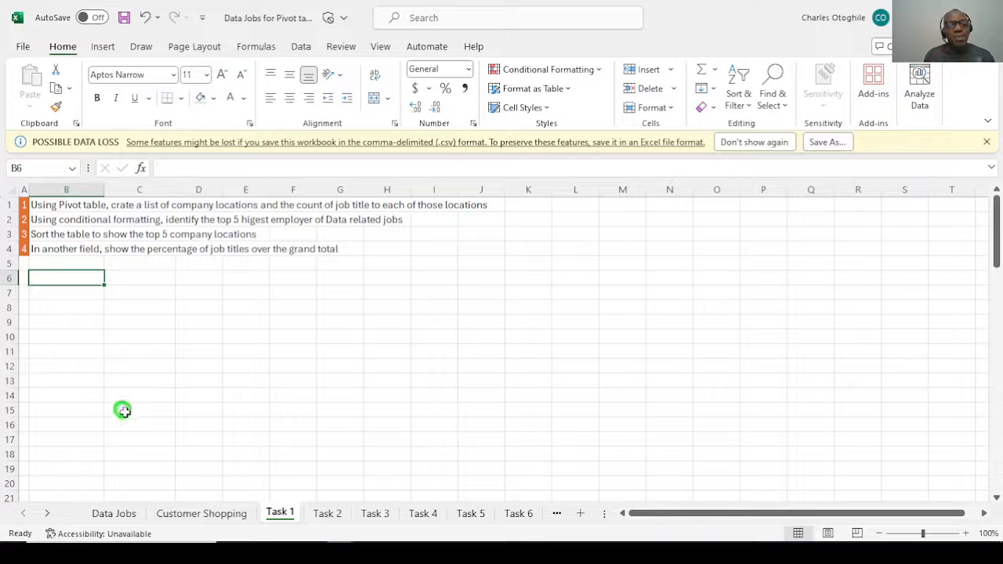
# Create a PivotTable from the Data Jobs range A2:M9357, placed on the existing Task 1 worksheet at cell B8
pyautogui.click(115, 513)
pyautogui.click(109, 313)
pyautogui.moveTo(788, 510); pyautogui.dragTo(486, 529)
pyautogui.click(114, 262)
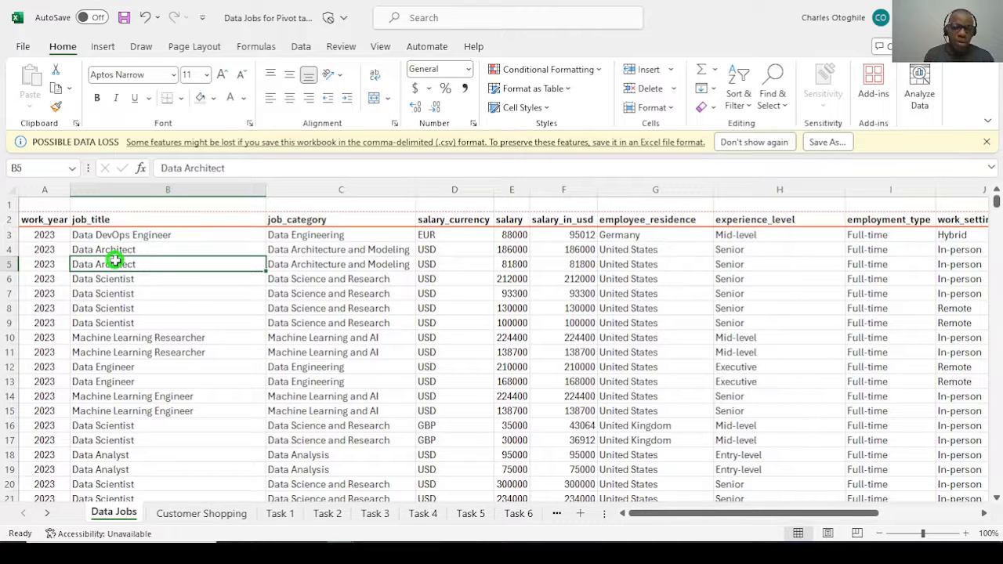
pyautogui.click(104, 249)
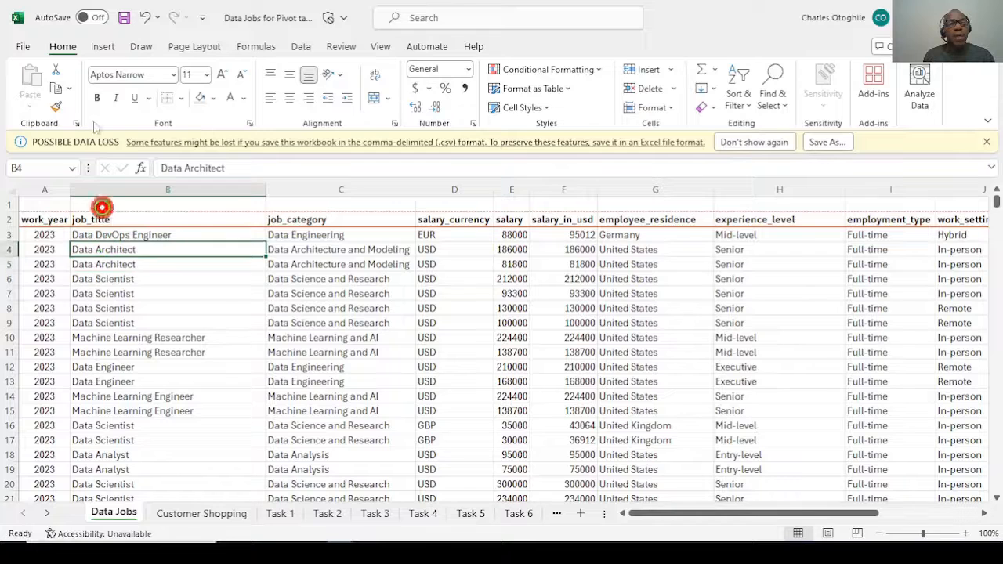
pyautogui.click(103, 47)
pyautogui.click(36, 86)
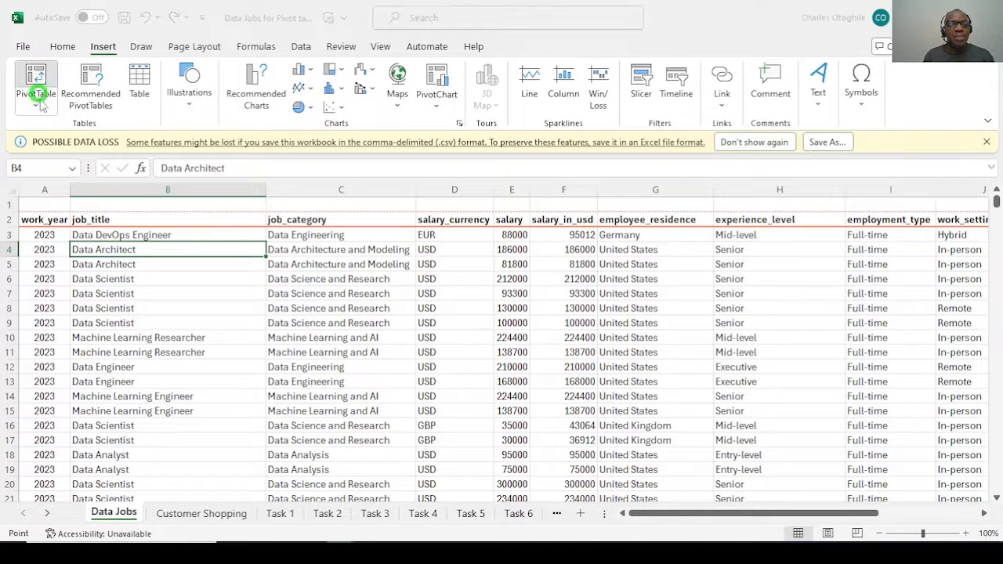
pyautogui.moveTo(781, 321); pyautogui.dragTo(526, 75)
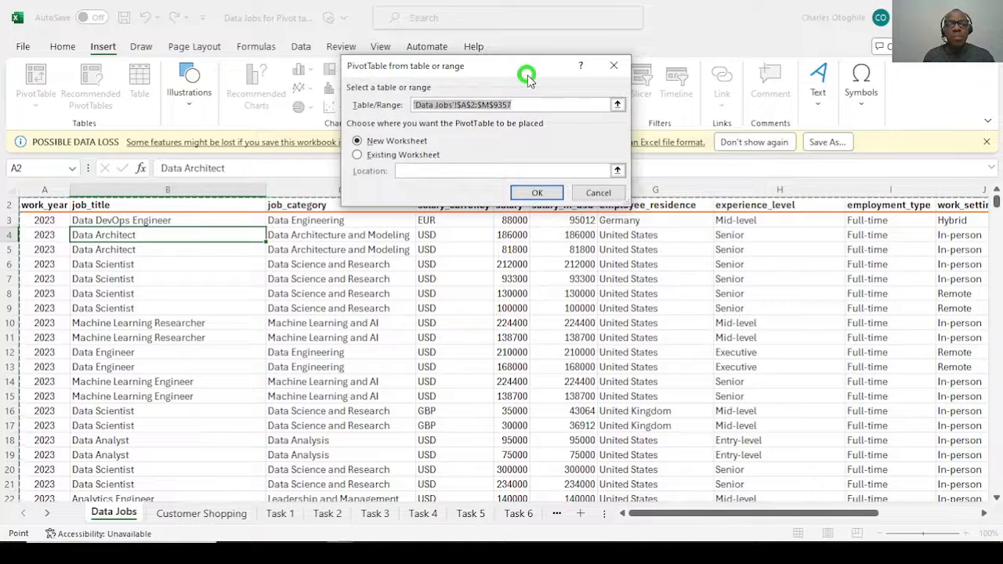
pyautogui.click(377, 142)
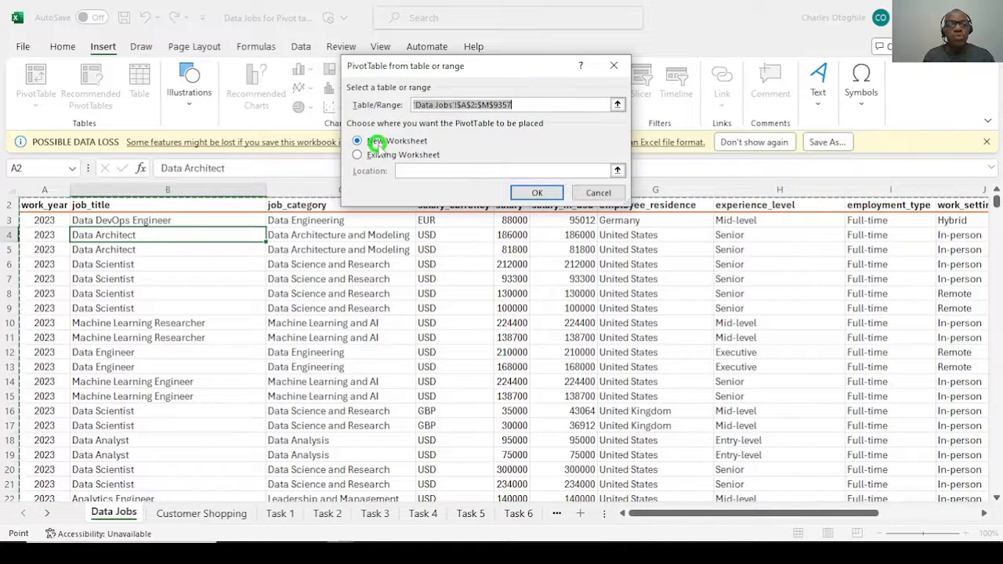
pyautogui.click(358, 155)
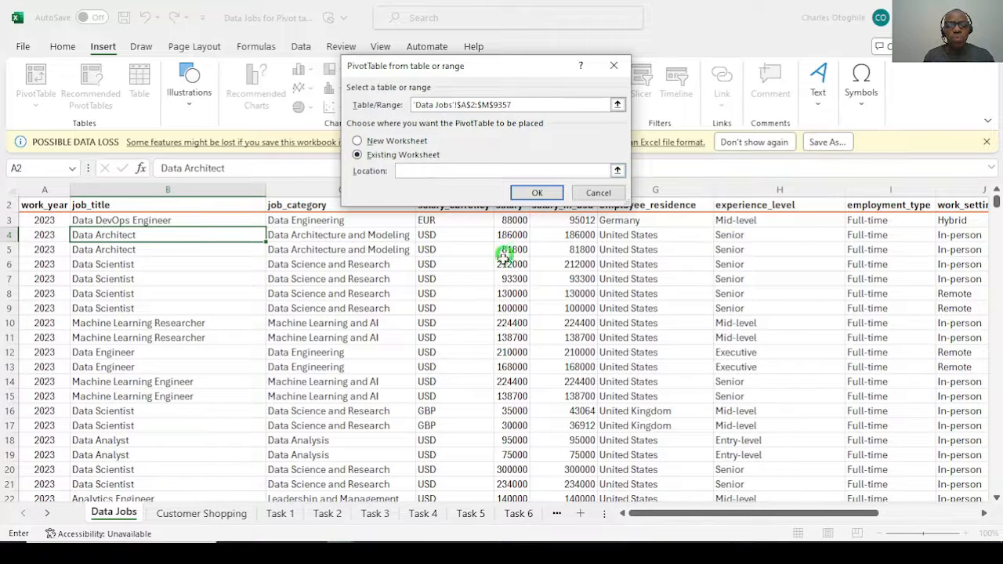
pyautogui.click(280, 515)
pyautogui.click(69, 308)
pyautogui.click(541, 193)
pyautogui.click(539, 193)
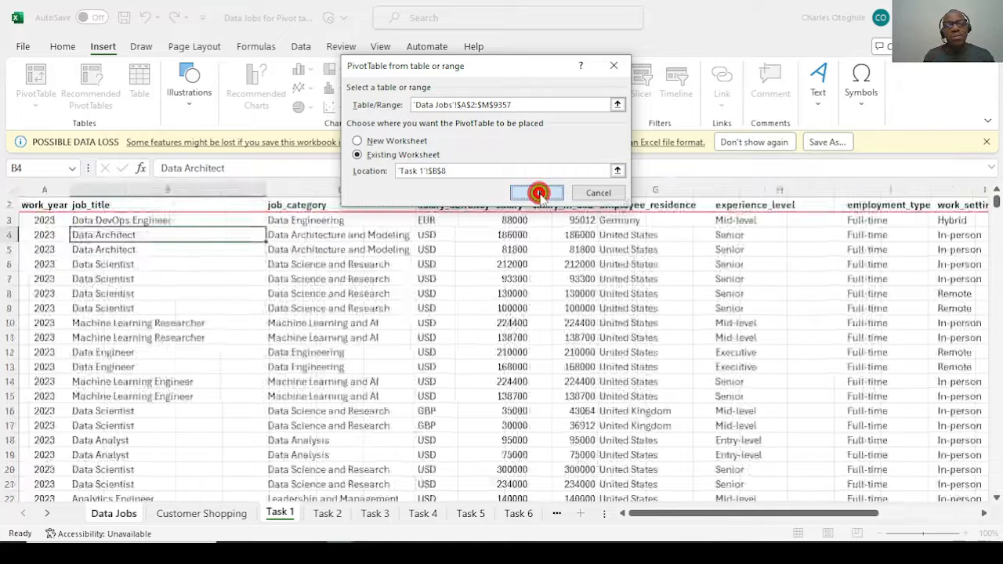
pyautogui.click(150, 330)
pyautogui.click(181, 361)
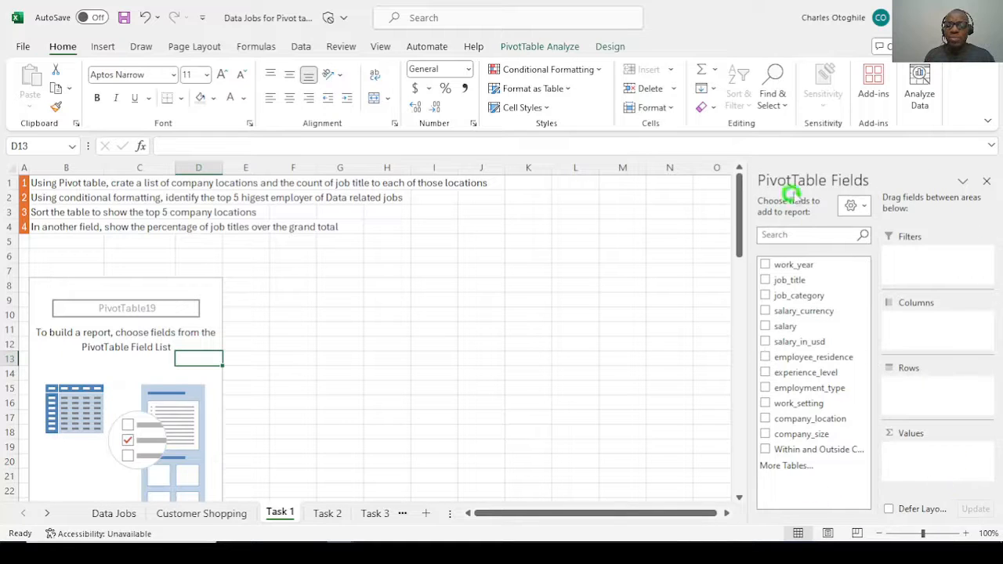
# Try the stacked layout for the PivotTable field list and restore the side-by-side layout of fields and areas
pyautogui.click(852, 205)
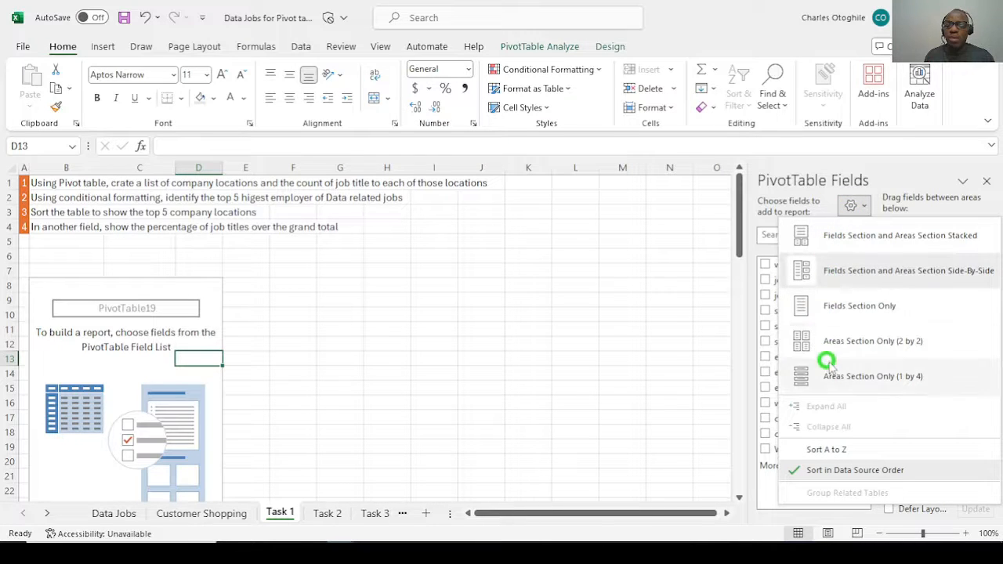
pyautogui.click(851, 235)
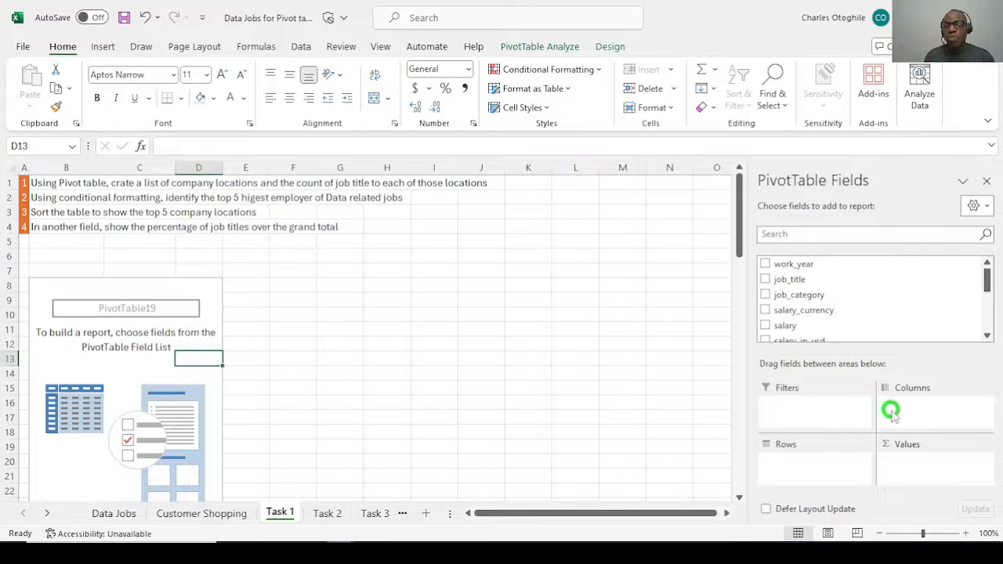
pyautogui.click(976, 206)
pyautogui.click(847, 271)
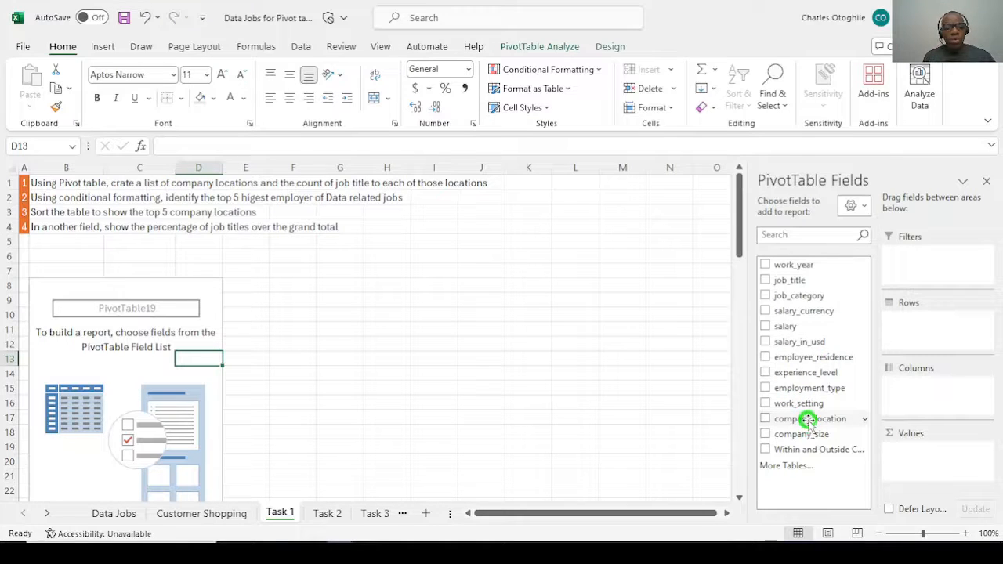
# Add the company_location field to the PivotTable's rows and look through the list of locations
pyautogui.moveTo(808, 420); pyautogui.dragTo(925, 320)
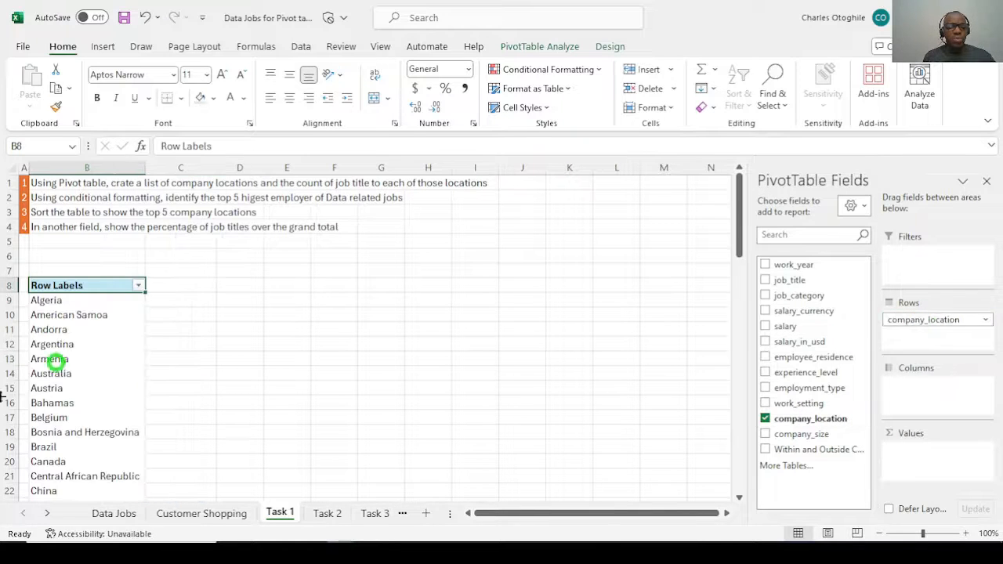
pyautogui.scroll(-13, 118, 352)
pyautogui.scroll(10, 102, 364)
pyautogui.scroll(3, 71, 344)
pyautogui.scroll(-20, 89, 341)
pyautogui.scroll(20, 91, 446)
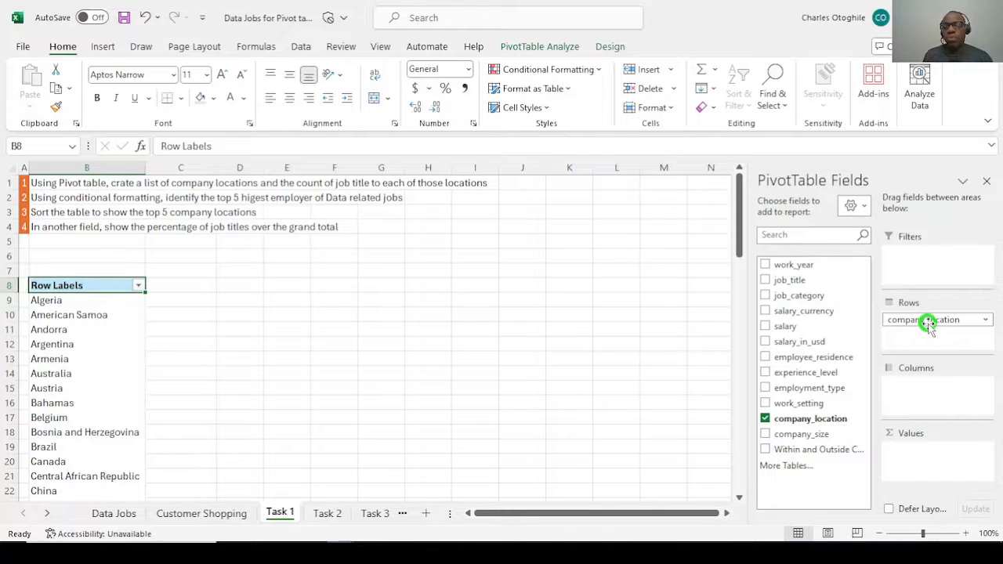
# Try company_location as the PivotTable's column field, and return it to the rows
pyautogui.moveTo(929, 326); pyautogui.dragTo(929, 382)
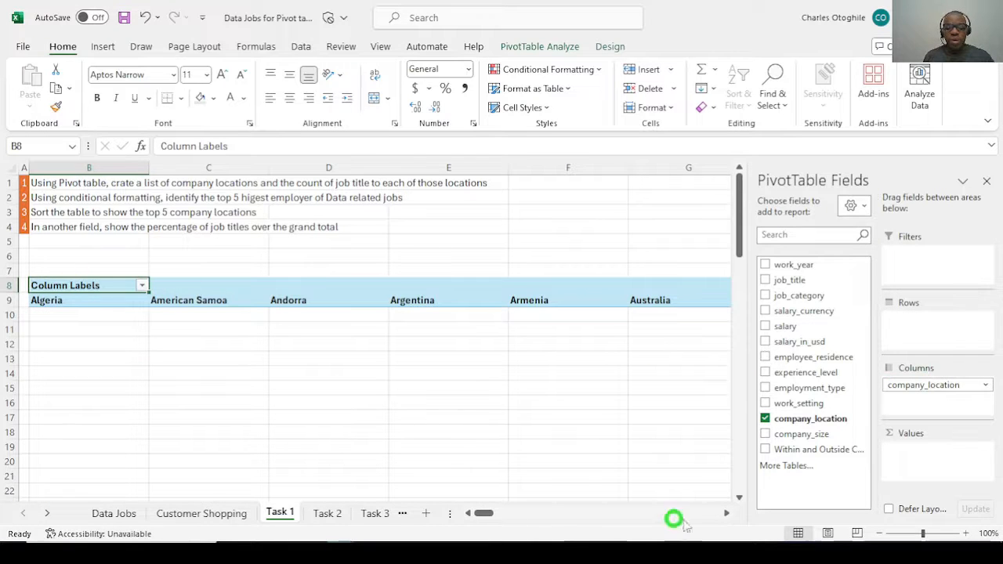
pyautogui.click(726, 515)
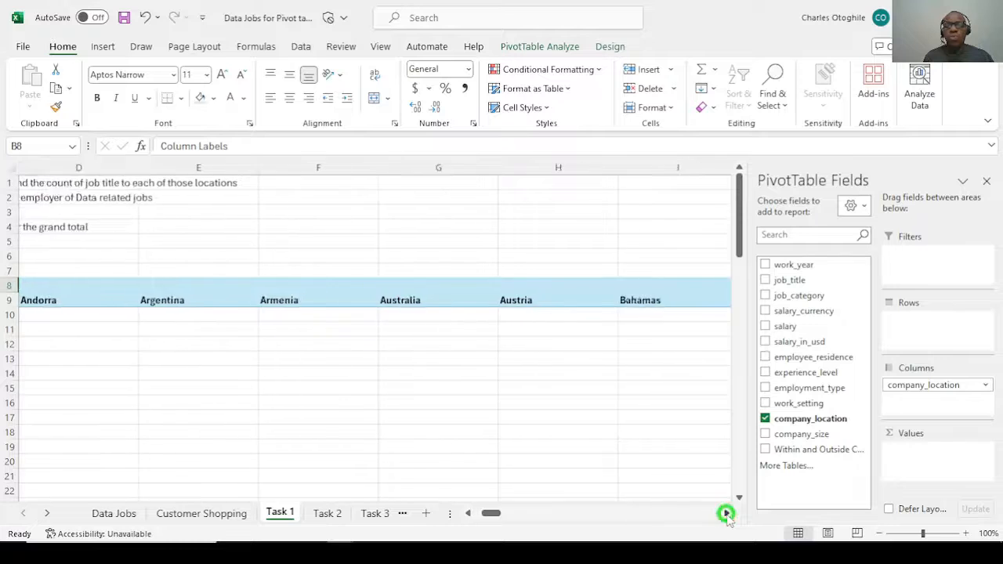
pyautogui.moveTo(501, 521); pyautogui.dragTo(451, 514)
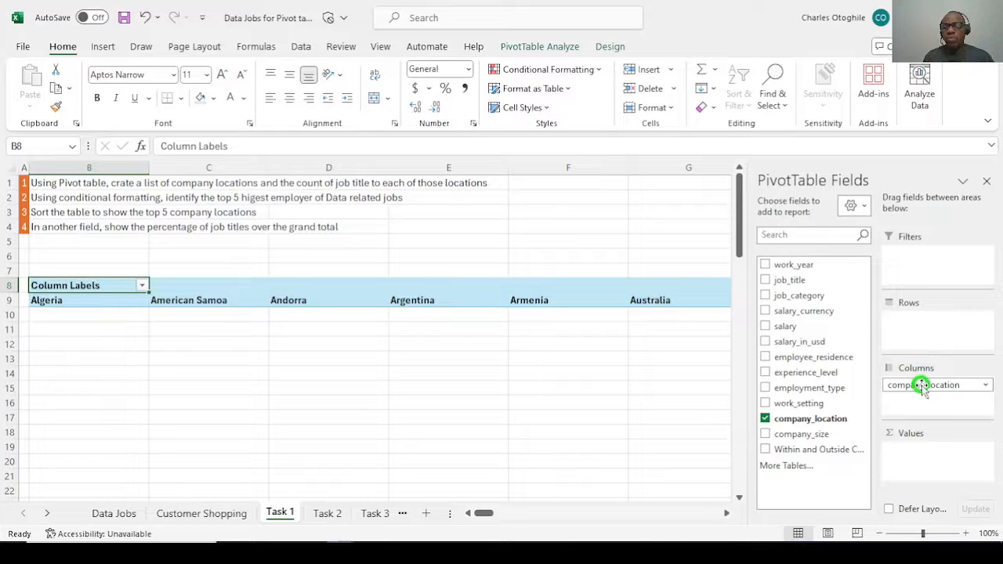
pyautogui.moveTo(923, 385); pyautogui.dragTo(929, 329)
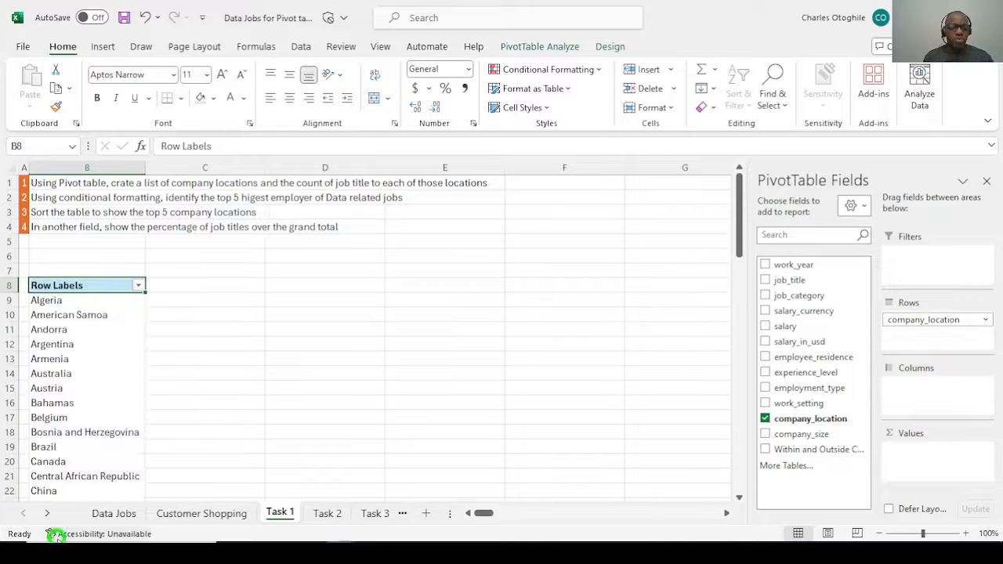
pyautogui.scroll(-20, 138, 405)
pyautogui.scroll(14, 148, 450)
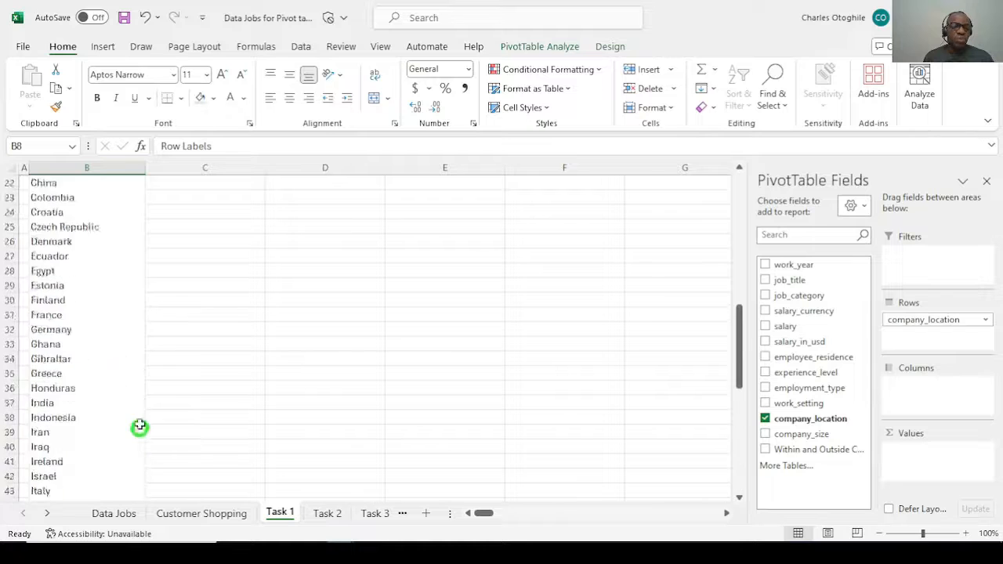
pyautogui.scroll(7, 138, 425)
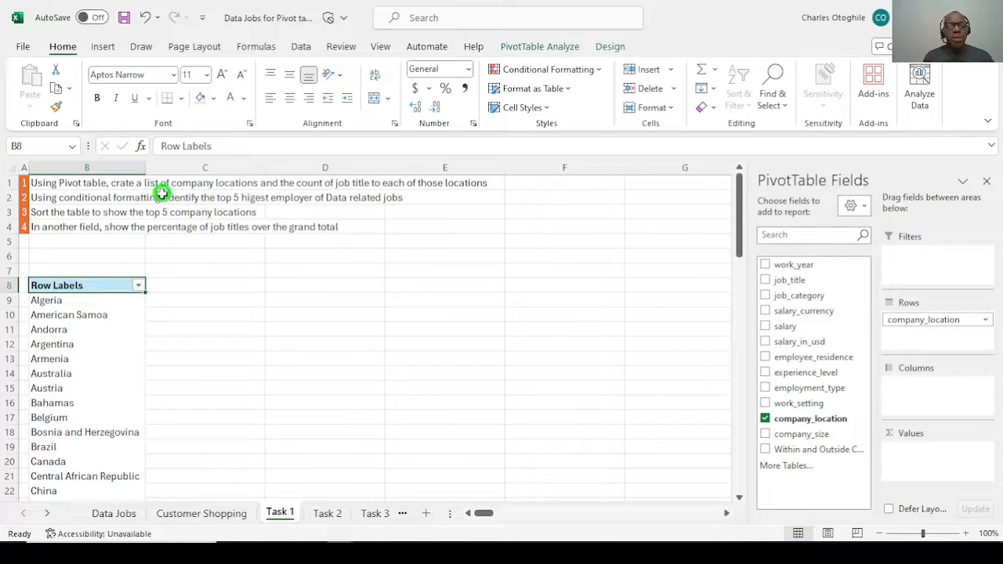
# Count the company locations by selecting the row labels from Algeria to United States without the Grand Total, and return to B1
pyautogui.click(93, 303)
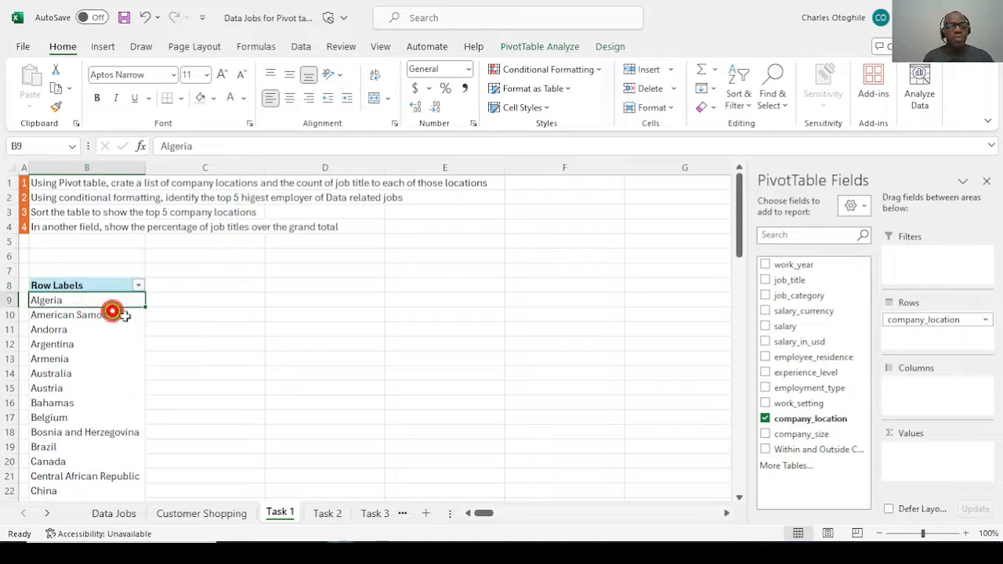
pyautogui.hotkey('ctrl', 'shift', 'Down')
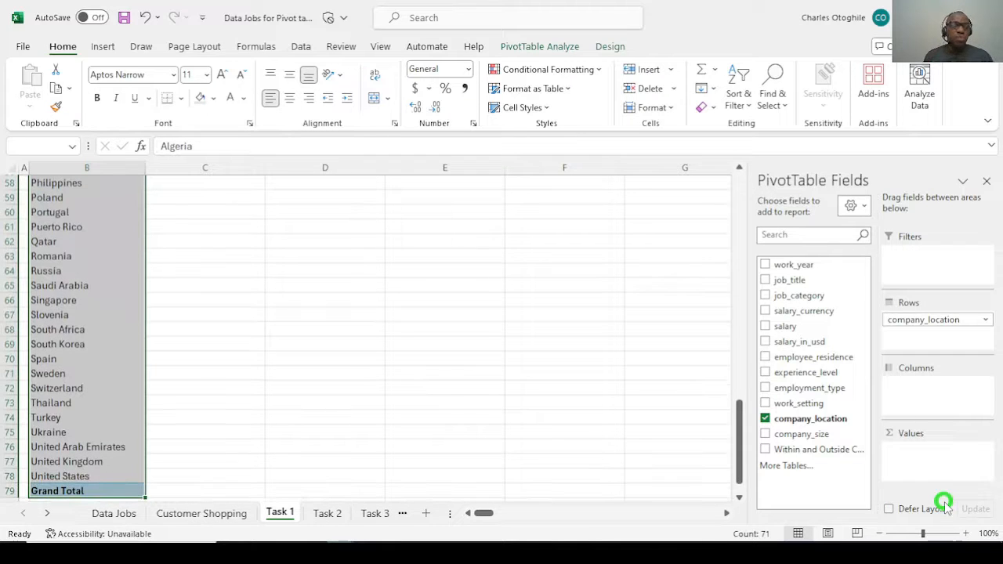
pyautogui.hotkey('shift', 'Up')
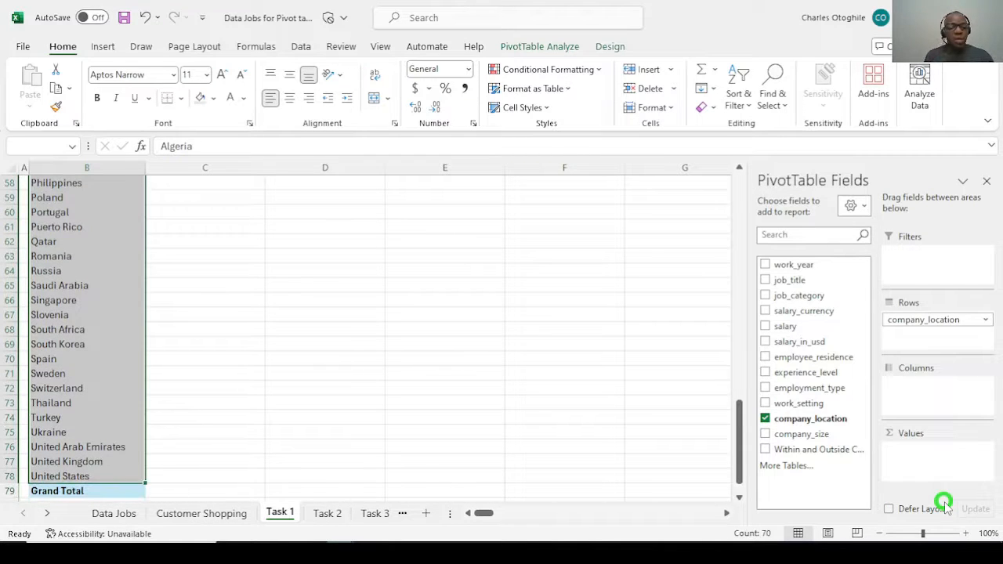
pyautogui.hotkey('ctrl', 'Up')
pyautogui.press('Up')
pyautogui.hotkey('ctrl', 'Up')
pyautogui.hotkey('ctrl', 'Up')
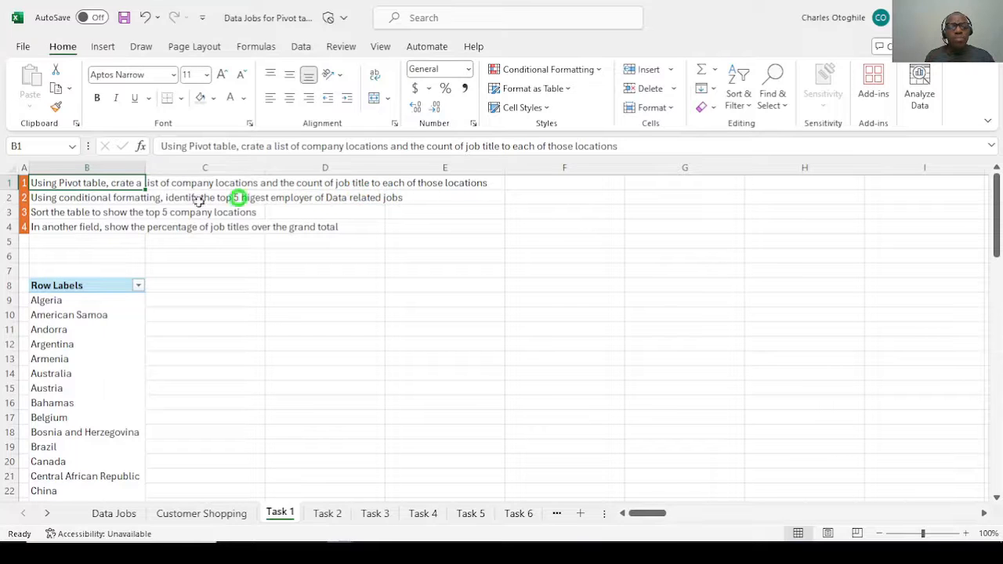
# Add job_title to the PivotTable's values as a count and check the counts down to the Grand Total
pyautogui.click(94, 348)
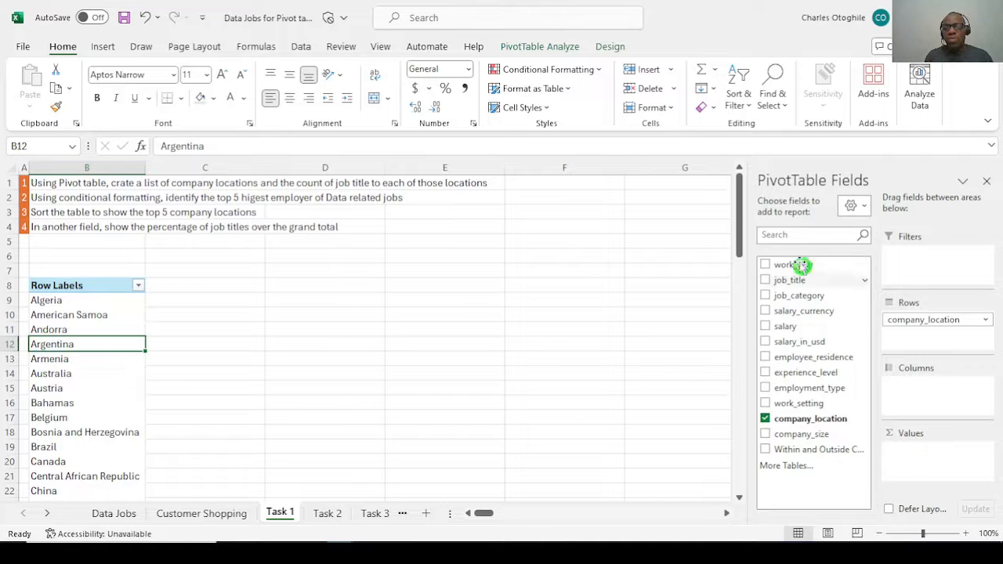
pyautogui.moveTo(790, 281); pyautogui.dragTo(923, 484)
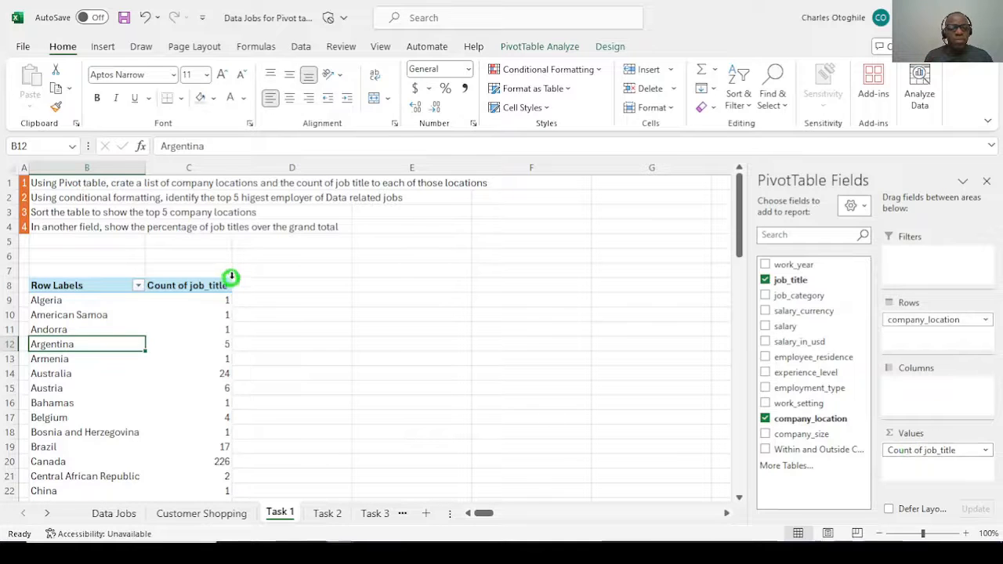
pyautogui.scroll(-5, 228, 327)
pyautogui.scroll(-14, 229, 334)
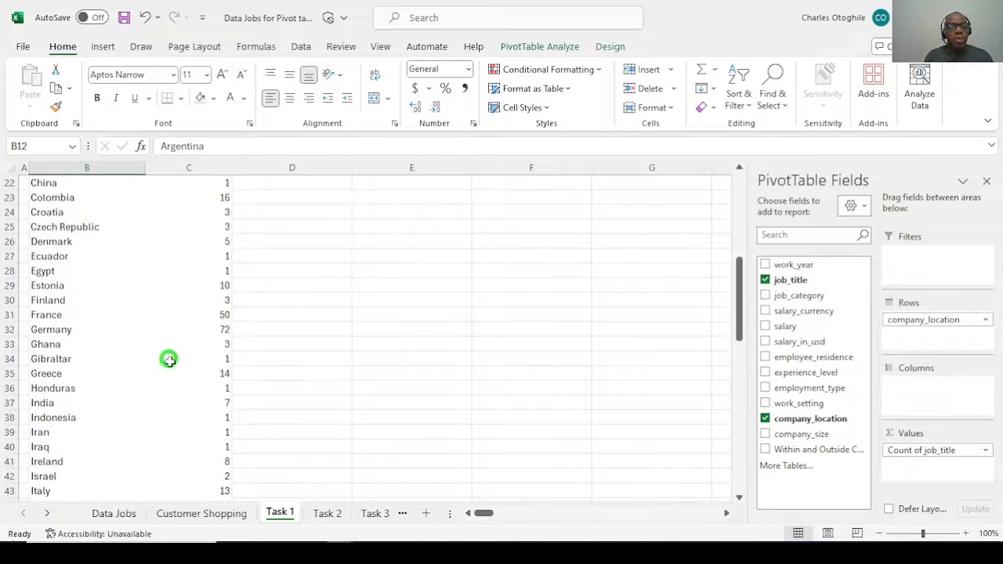
pyautogui.scroll(-4, 153, 417)
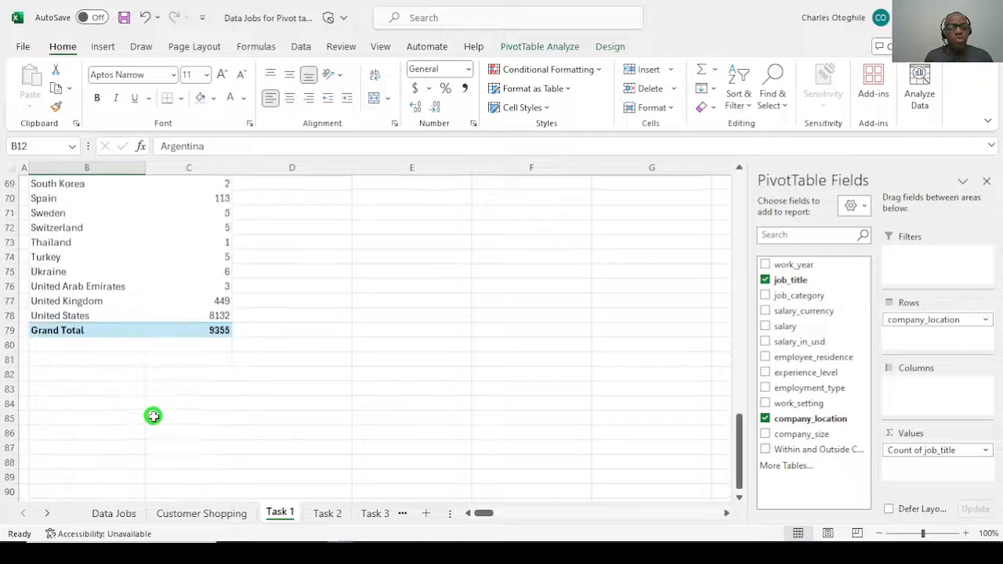
# Highlight the top 5 job title counts, excluding the Grand Total, using a Top 10 Items rule with Light Red Fill with Dark Red Text
pyautogui.scroll(20, 152, 414)
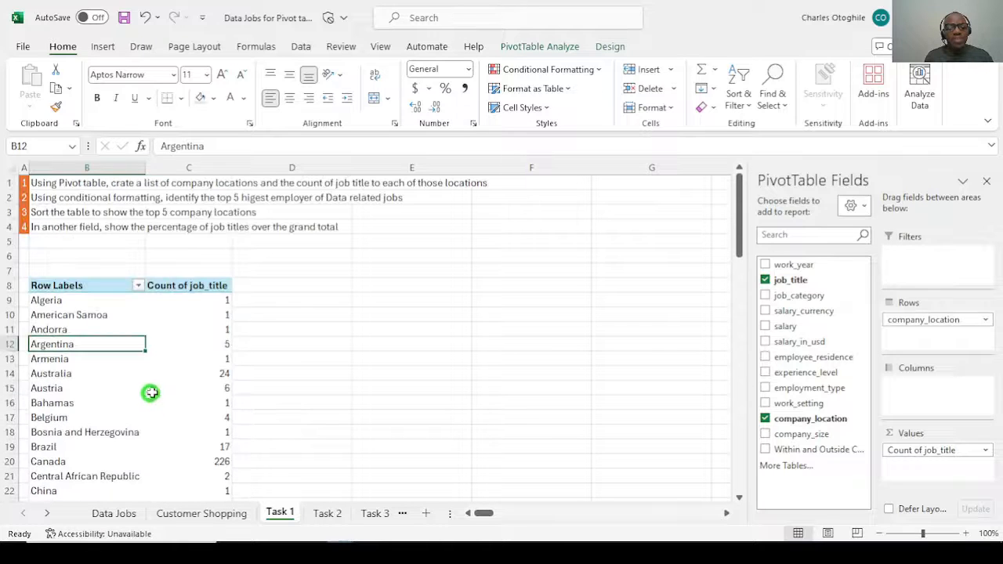
pyautogui.click(212, 314)
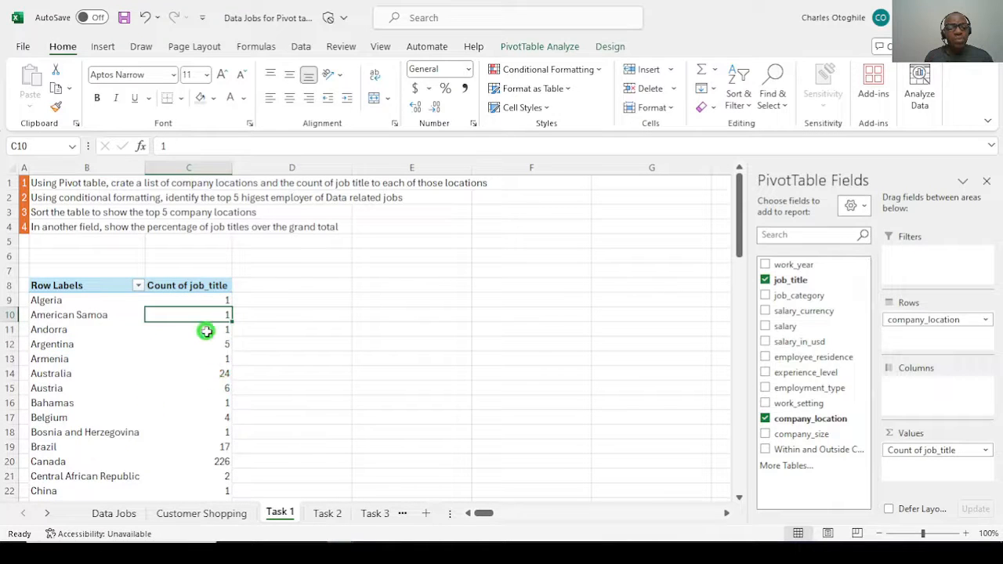
pyautogui.click(220, 373)
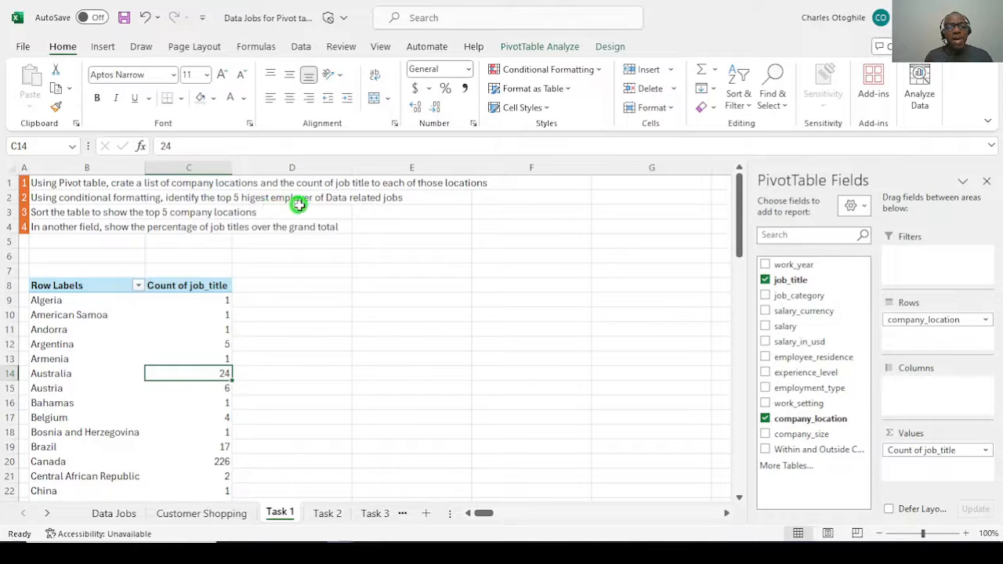
pyautogui.click(217, 299)
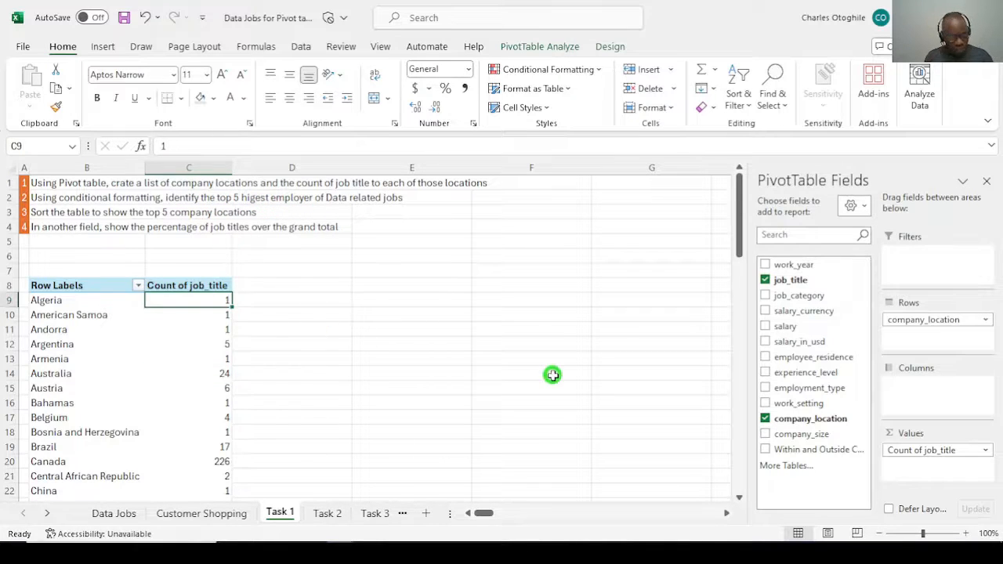
pyautogui.hotkey('ctrl', 'shift', 'Down')
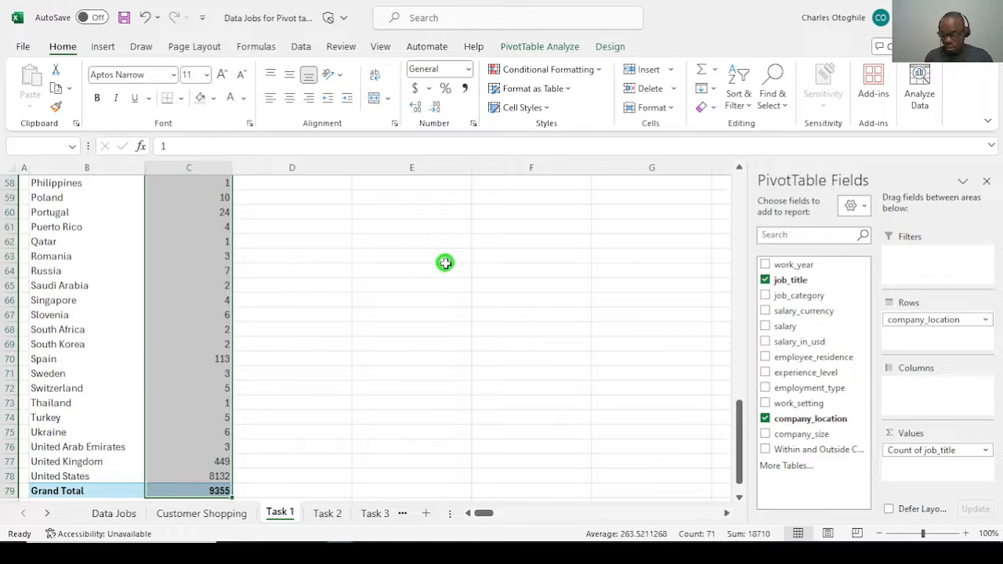
pyautogui.hotkey('shift', 'Up')
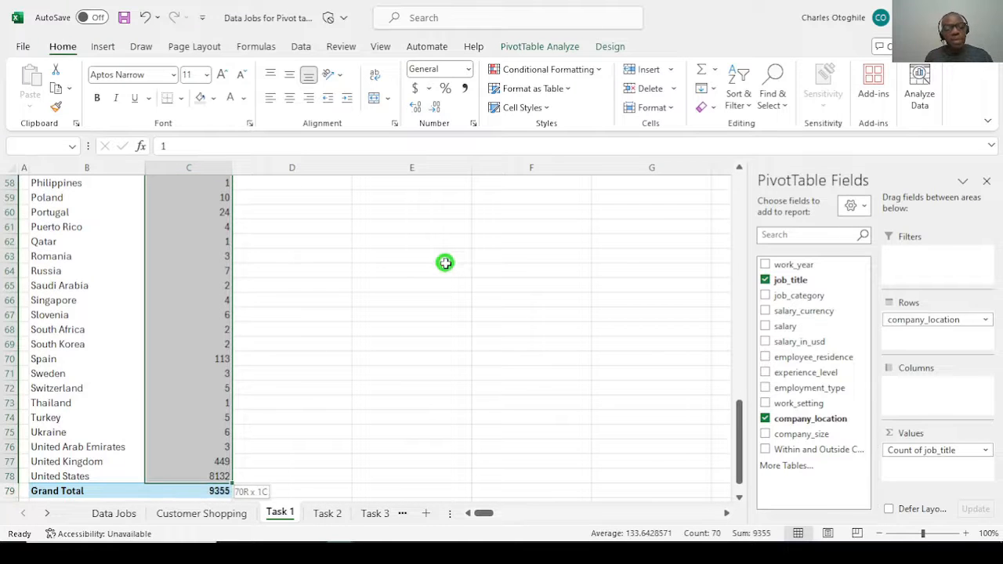
pyautogui.click(530, 70)
pyautogui.moveTo(542, 131)
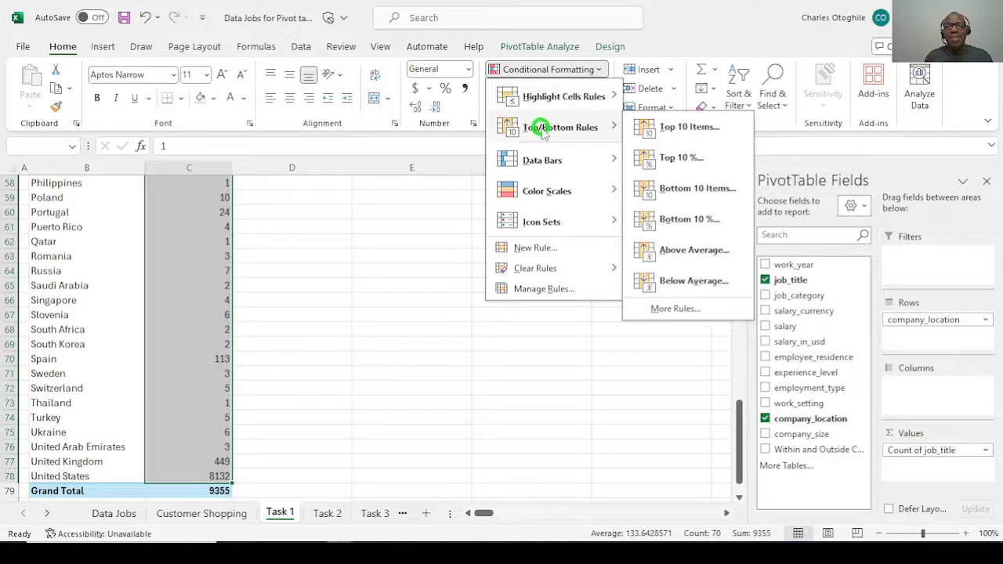
pyautogui.click(690, 127)
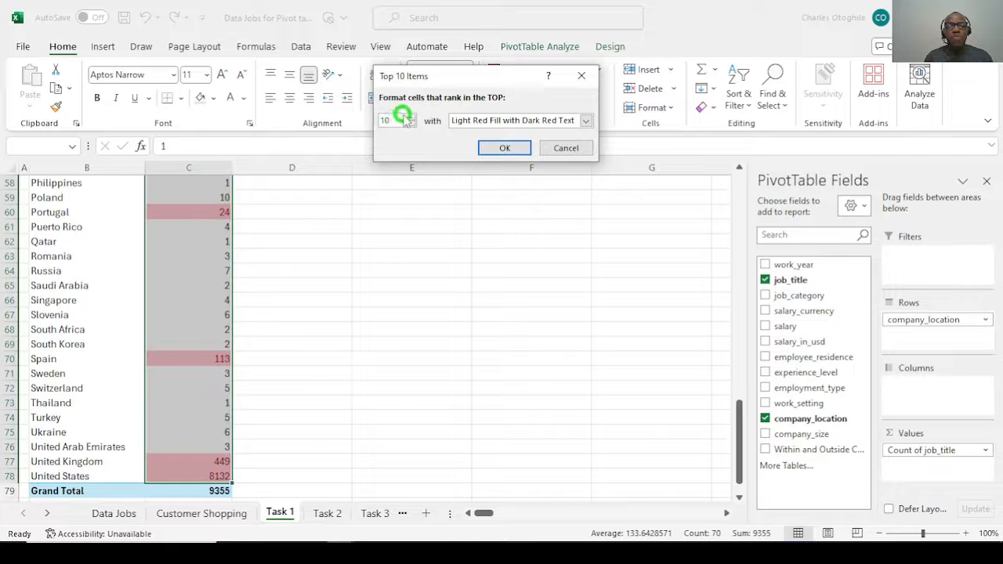
pyautogui.write('5')
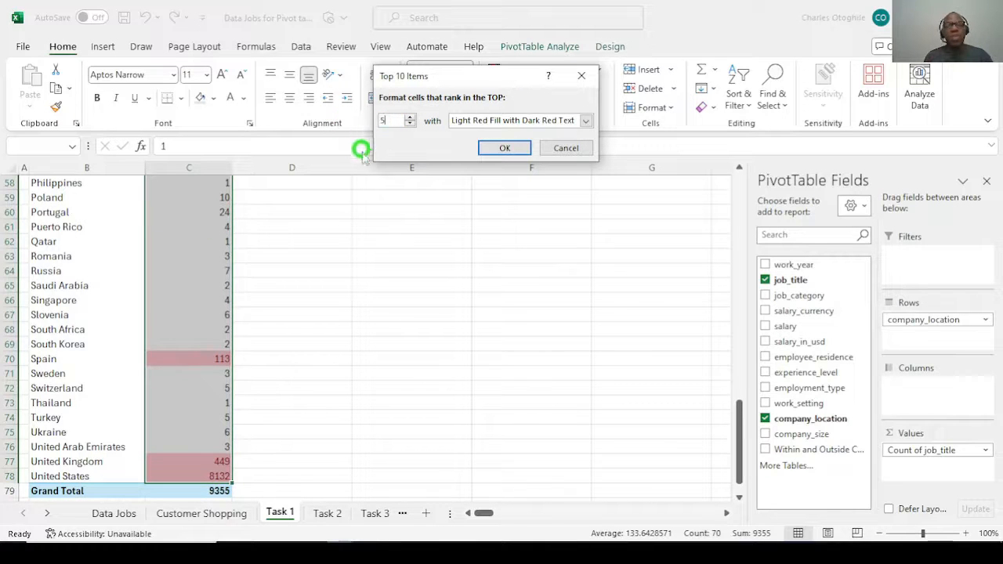
pyautogui.click(506, 148)
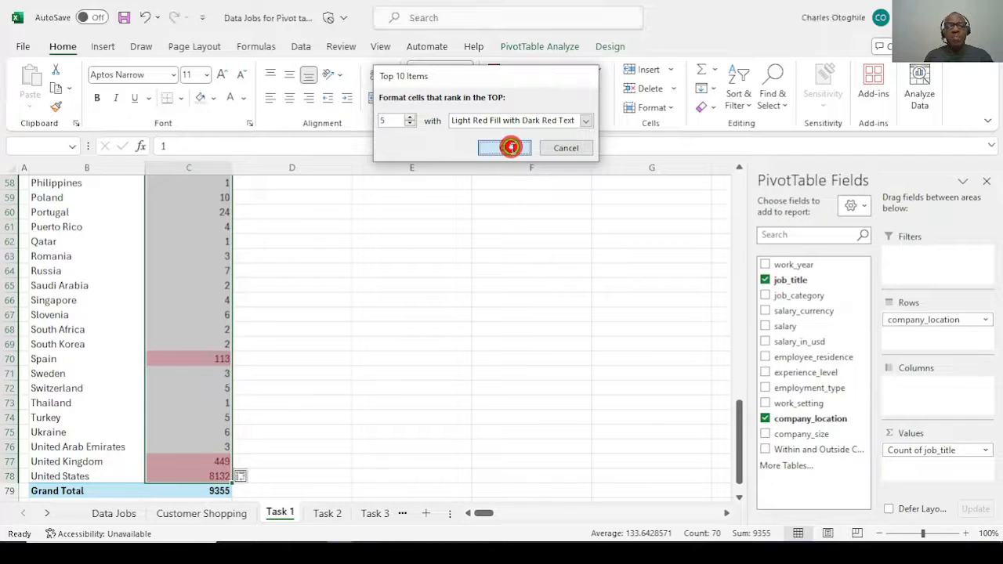
# Look through the whole PivotTable to see which company locations have highlighted job title counts
pyautogui.click(207, 313)
pyautogui.scroll(-1, 217, 435)
pyautogui.scroll(1, 211, 443)
pyautogui.click(206, 462)
pyautogui.scroll(19, 202, 329)
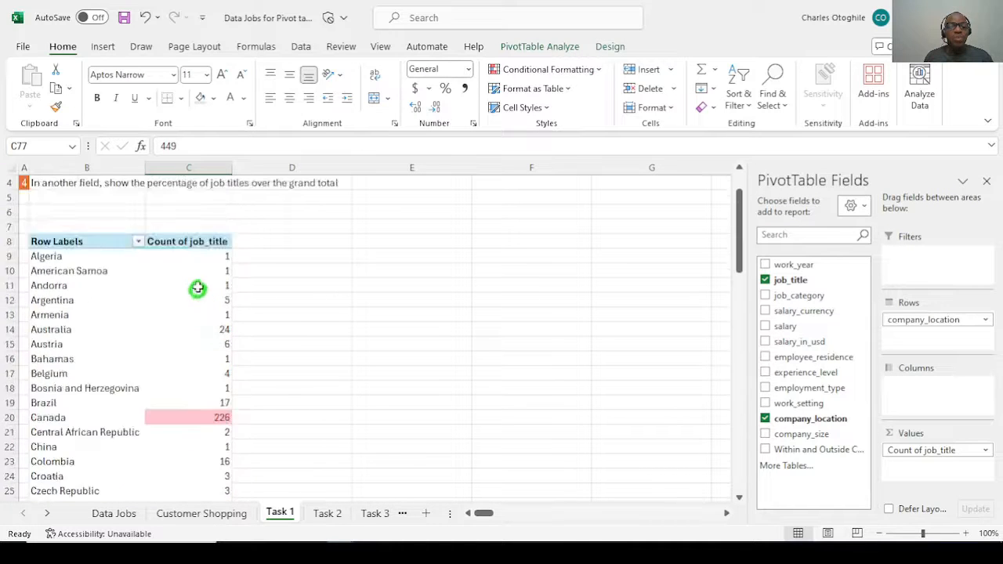
pyautogui.scroll(-6, 193, 290)
pyautogui.scroll(-14, 200, 326)
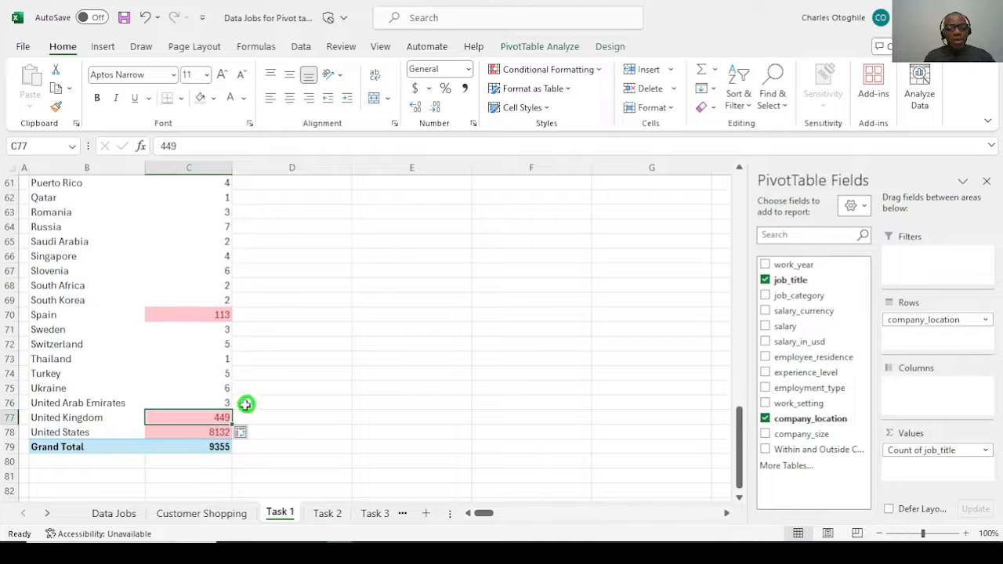
pyautogui.scroll(7, 216, 339)
pyautogui.scroll(13, 216, 339)
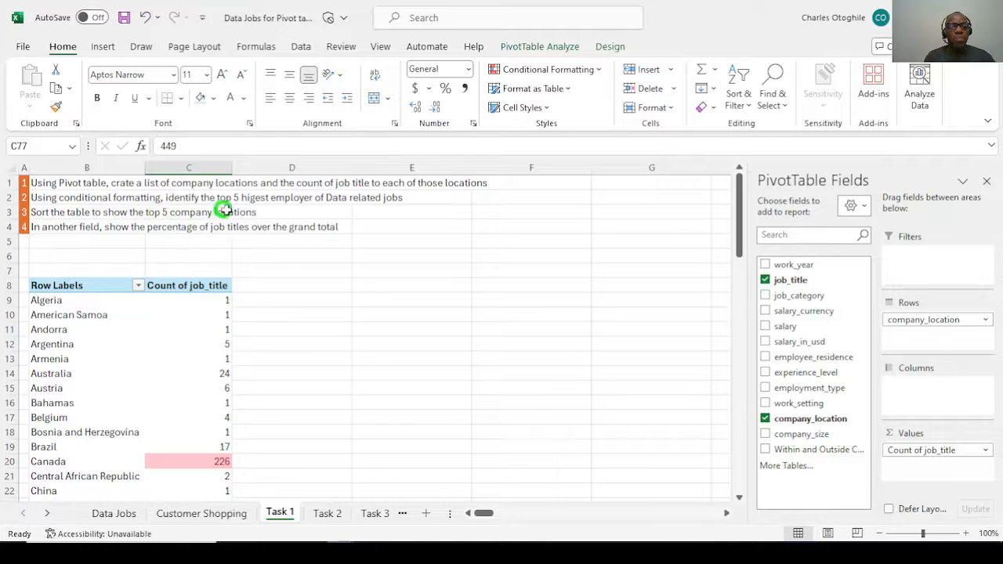
# Sort the PivotTable's company locations by job title count from largest to smallest
pyautogui.click(224, 314)
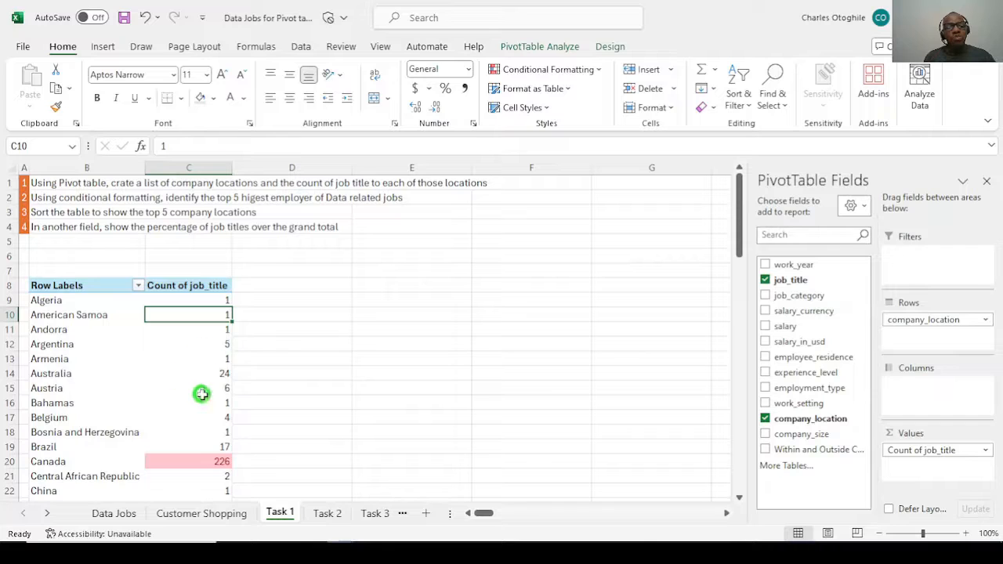
pyautogui.click(165, 374)
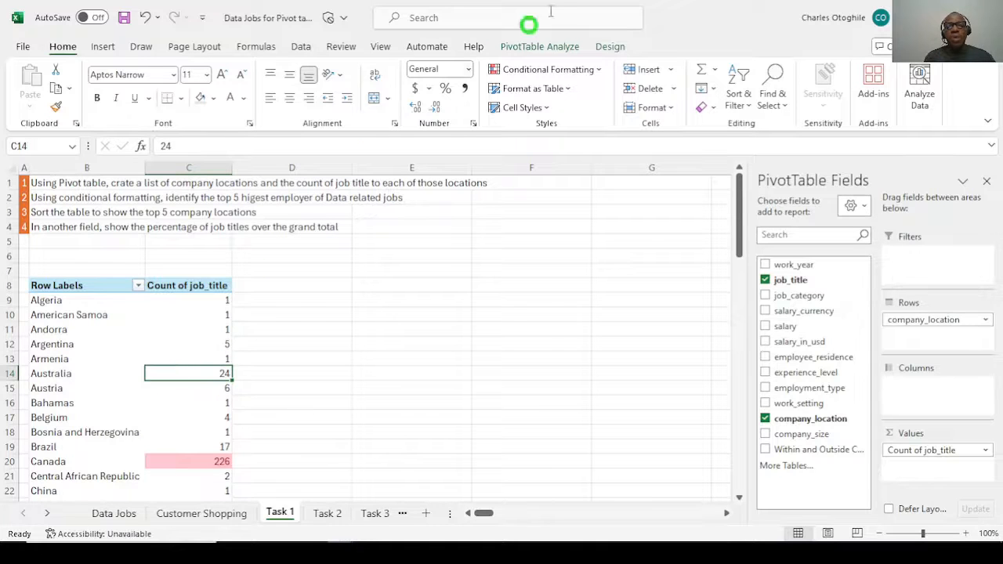
pyautogui.click(541, 45)
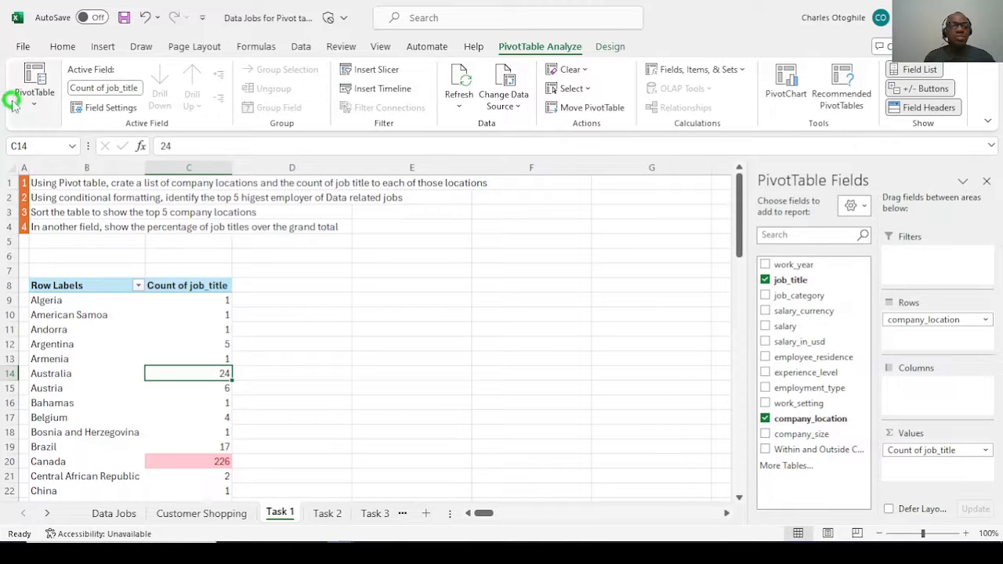
pyautogui.click(610, 46)
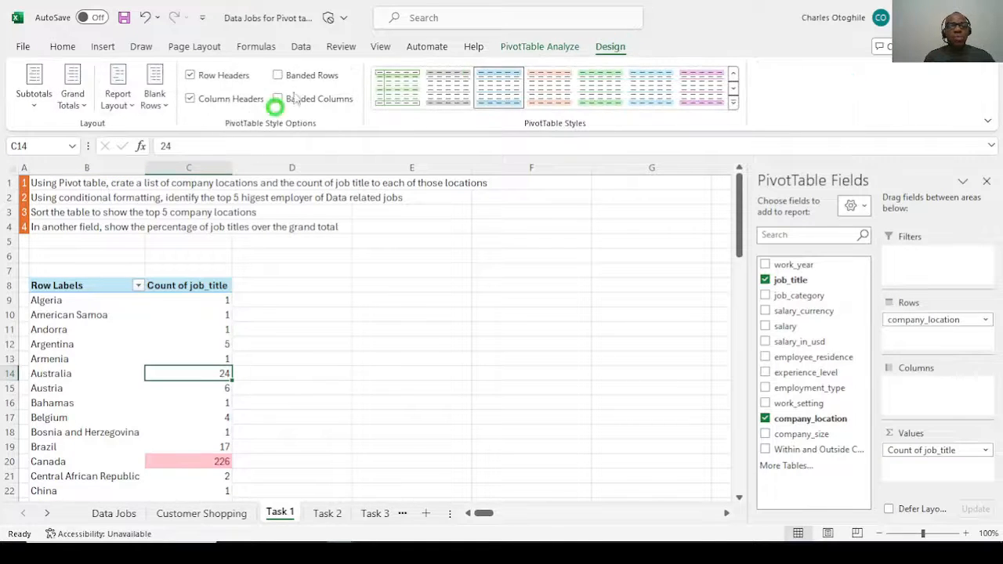
pyautogui.click(530, 47)
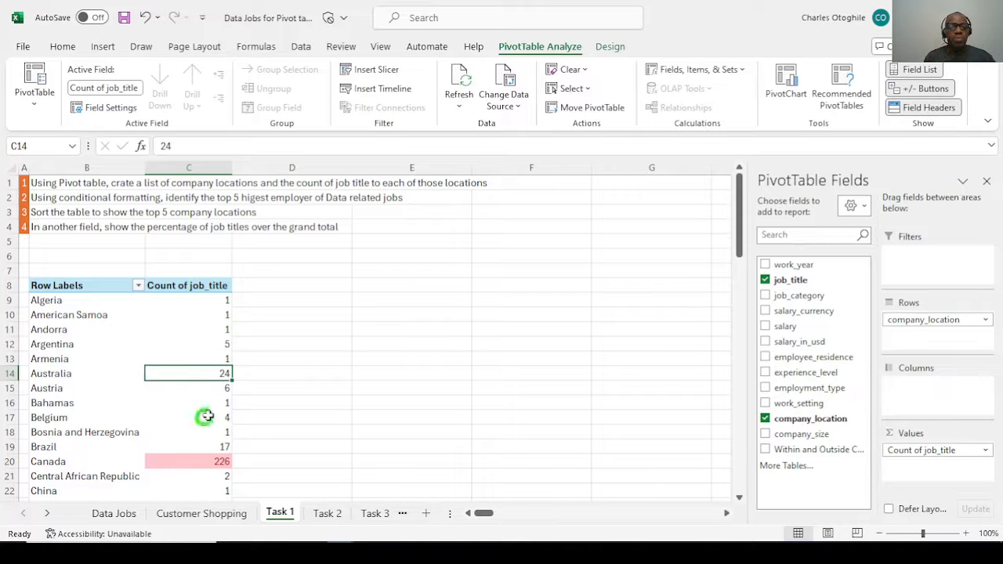
pyautogui.rightClick(206, 374)
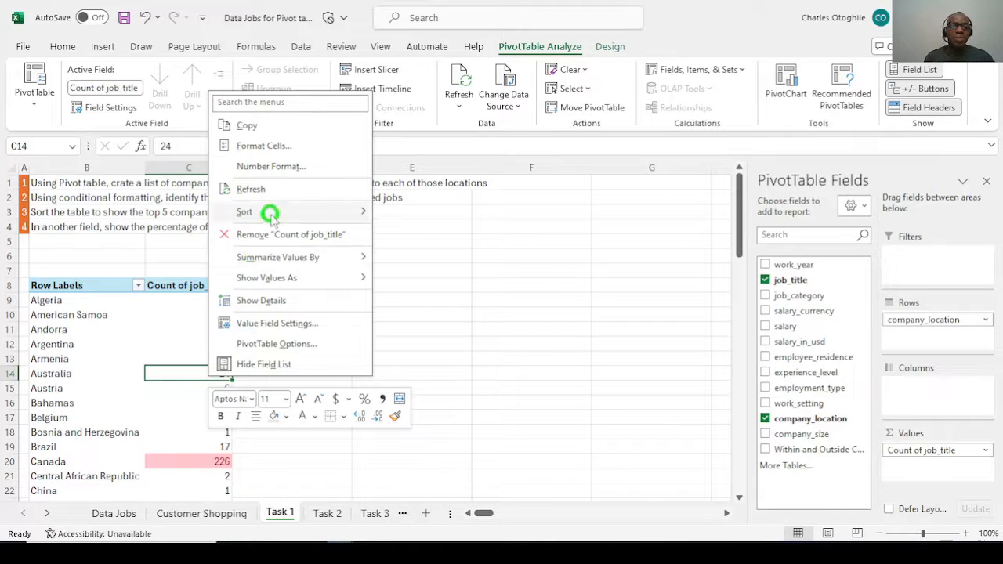
pyautogui.moveTo(269, 210)
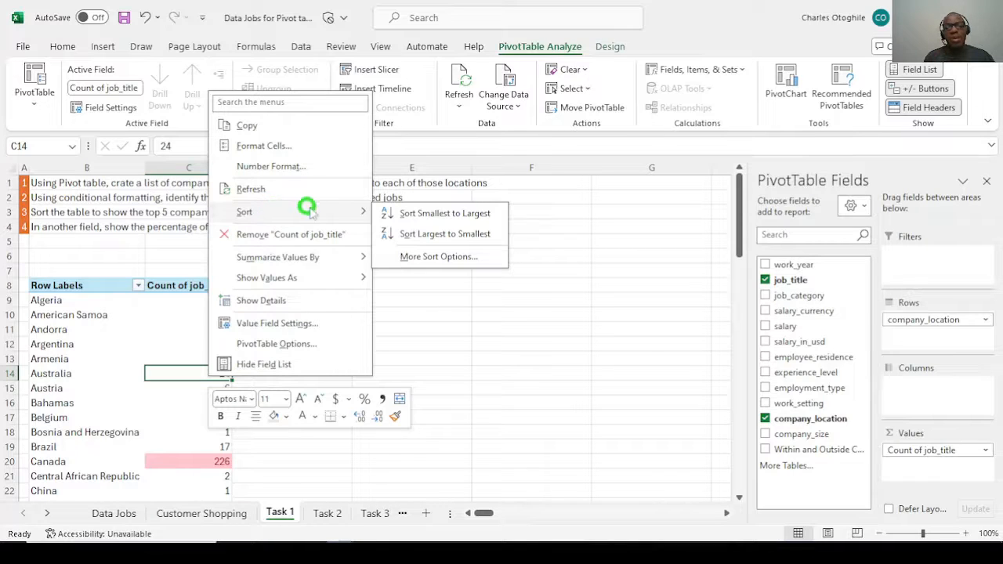
pyautogui.click(419, 240)
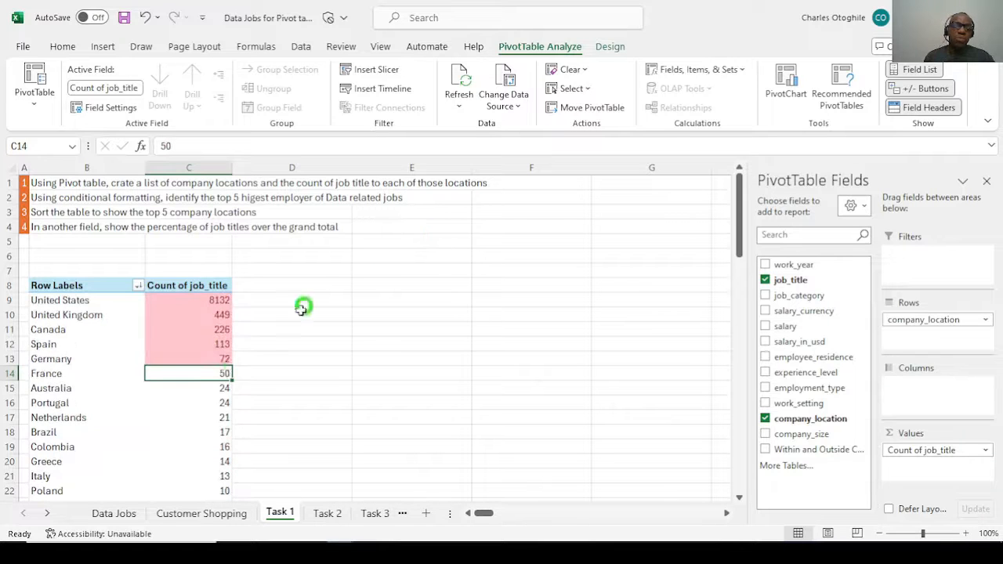
# Review the five highlighted counts from United States to Germany and the locations ranked below them
pyautogui.moveTo(170, 304); pyautogui.dragTo(202, 362)
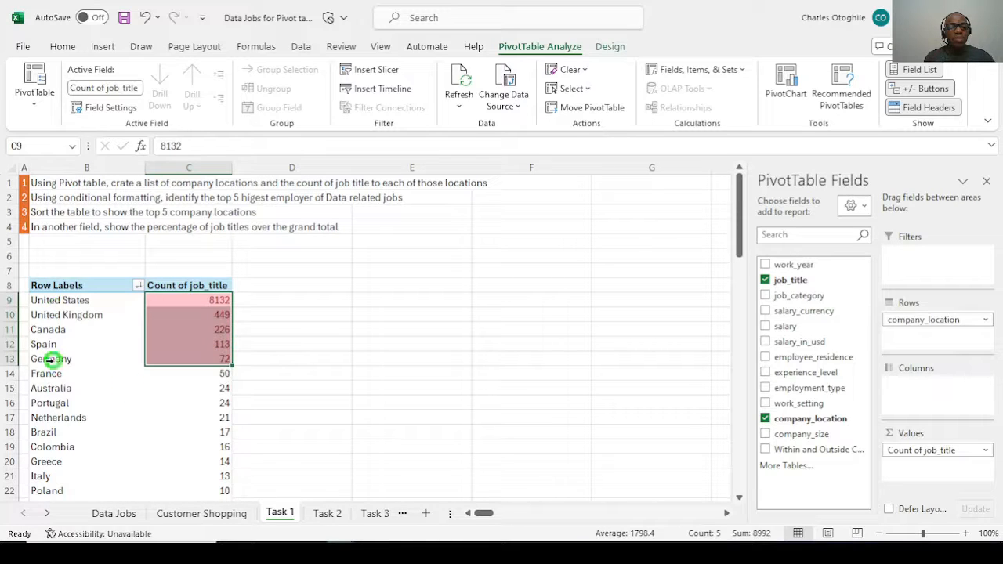
pyautogui.click(196, 344)
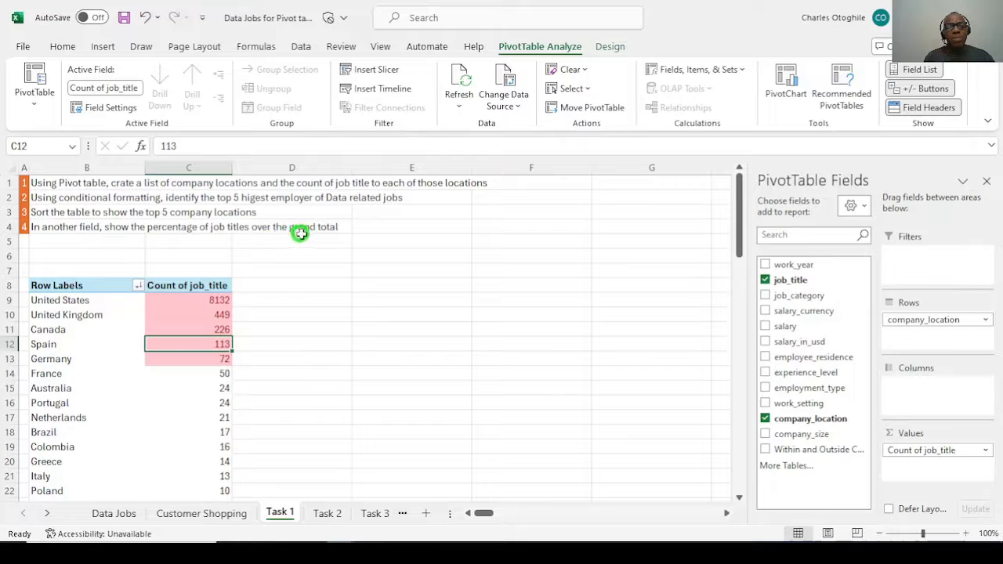
pyautogui.scroll(-6, 363, 294)
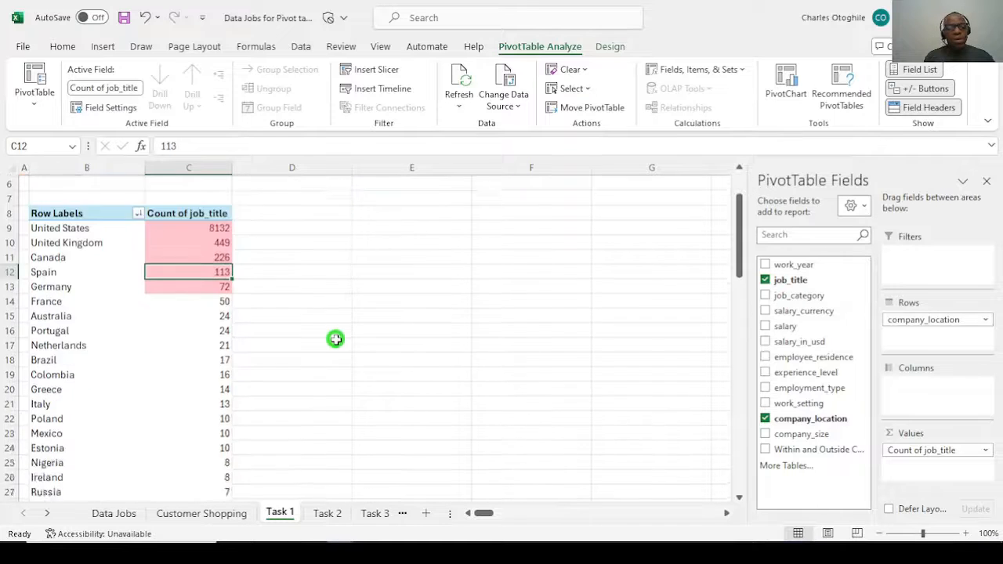
pyautogui.scroll(6, 337, 337)
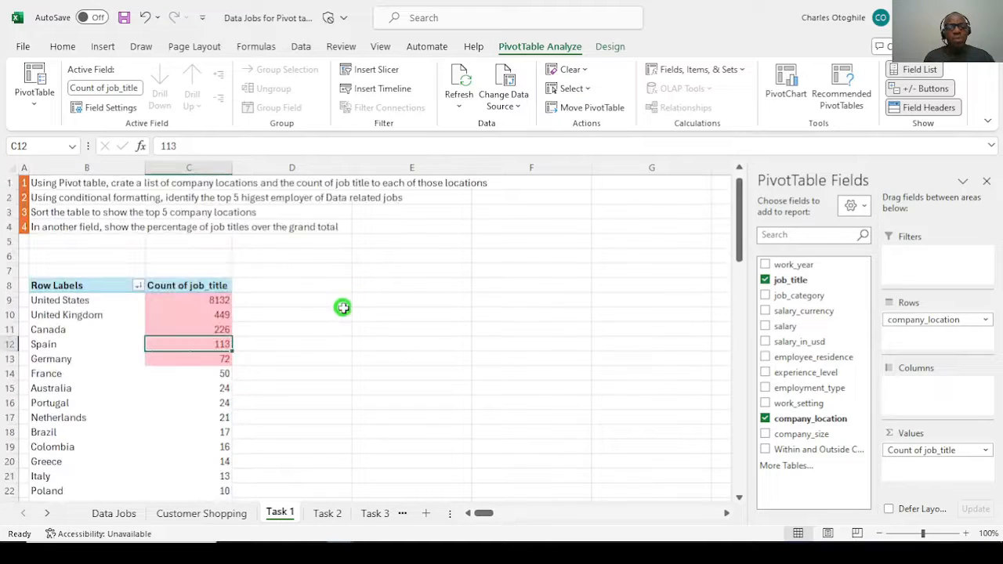
# Examine the sorted counts down to the Grand Total and its neighbouring rows, and return to the count column's header
pyautogui.click(202, 312)
pyautogui.click(213, 300)
pyautogui.hotkey('ctrl', 'shift', 'Down')
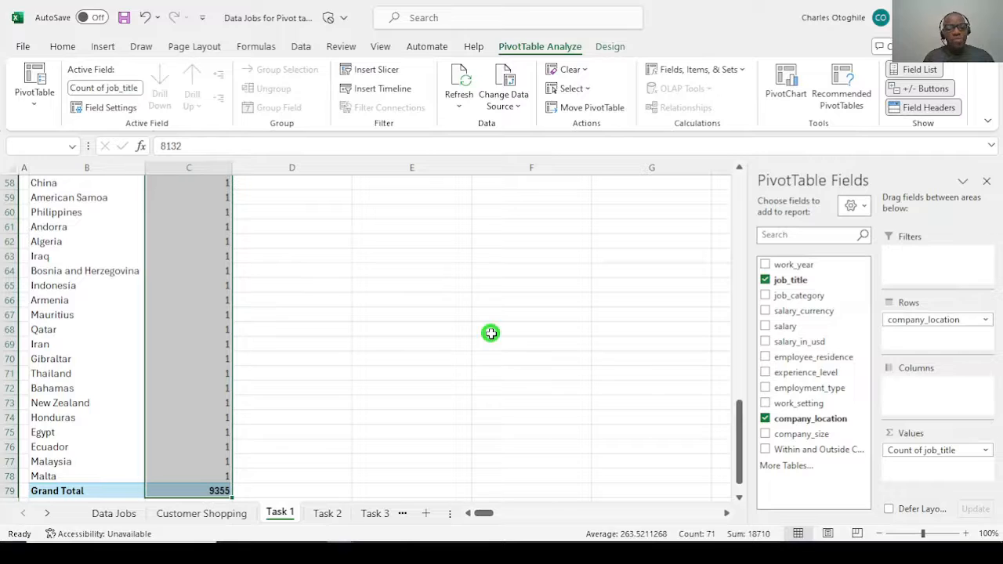
pyautogui.click(206, 460)
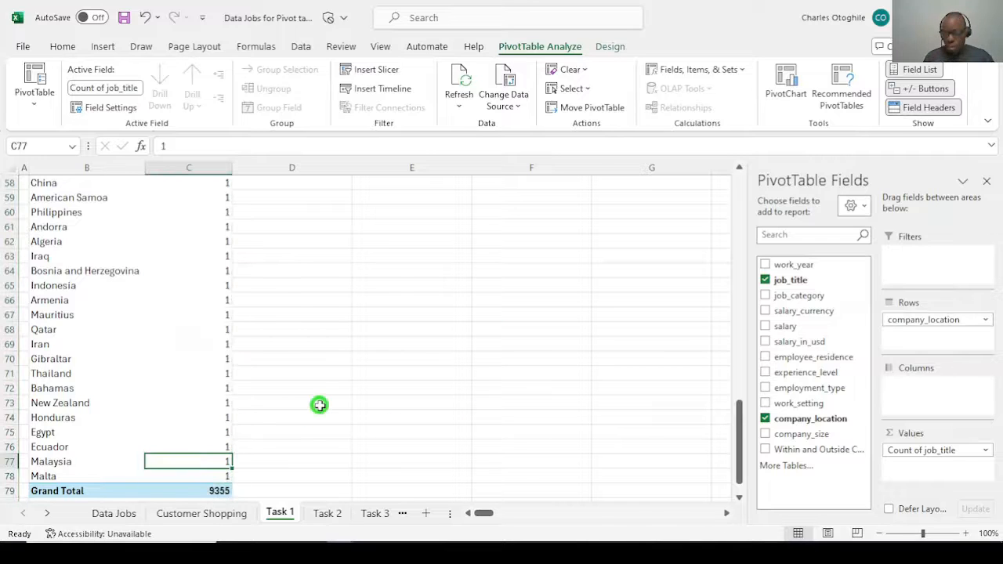
pyautogui.press('Down')
pyautogui.press('Down')
pyautogui.press('Up')
pyautogui.press('Up')
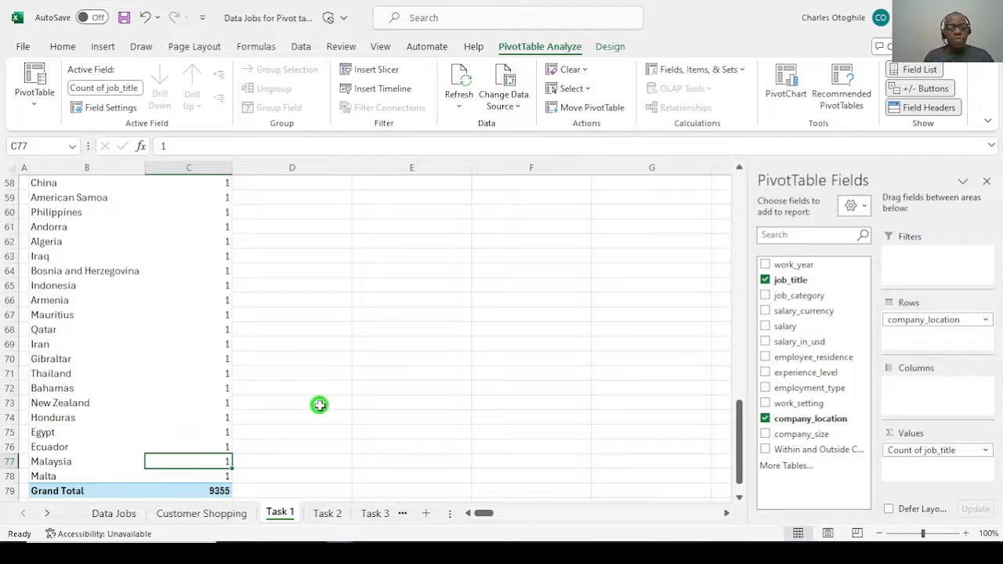
pyautogui.press('Down')
pyautogui.press('Up')
pyautogui.press('Up')
pyautogui.hotkey('ctrl', 'Up')
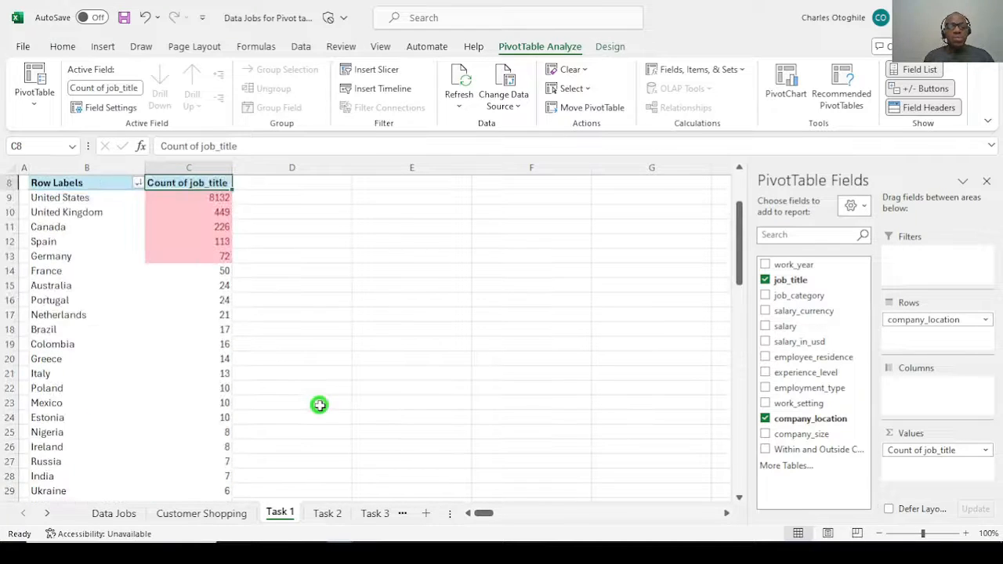
# Go through the highest job title counts one by one, from United States down to Australia
pyautogui.press('Down')
pyautogui.press('Down')
pyautogui.press('Down')
pyautogui.press('Down')
pyautogui.press('Down')
pyautogui.press('Down')
pyautogui.press('Down')
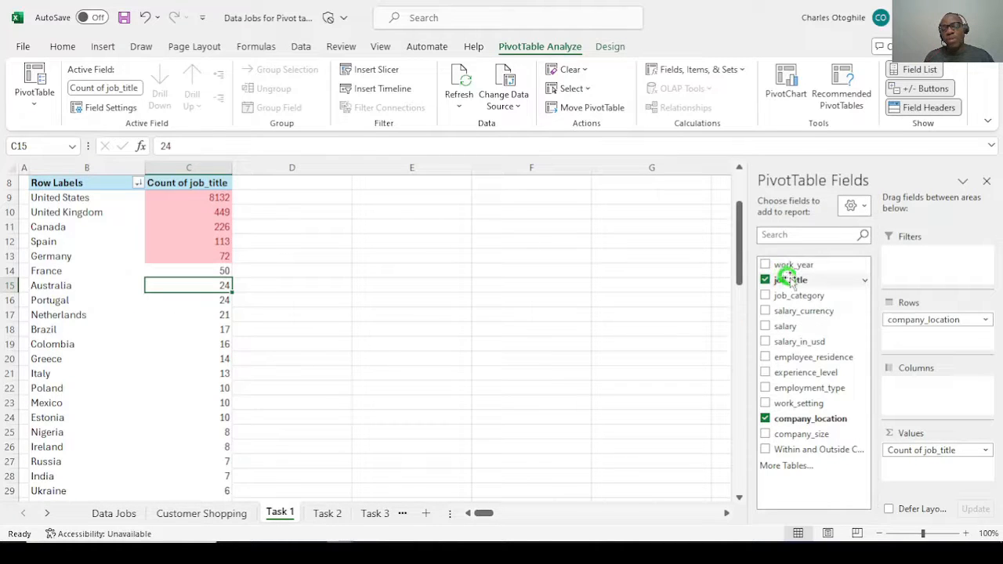
# Add job_title to the PivotTable's values a second time and rename the new column Percentage of Total
pyautogui.moveTo(792, 282); pyautogui.dragTo(933, 471)
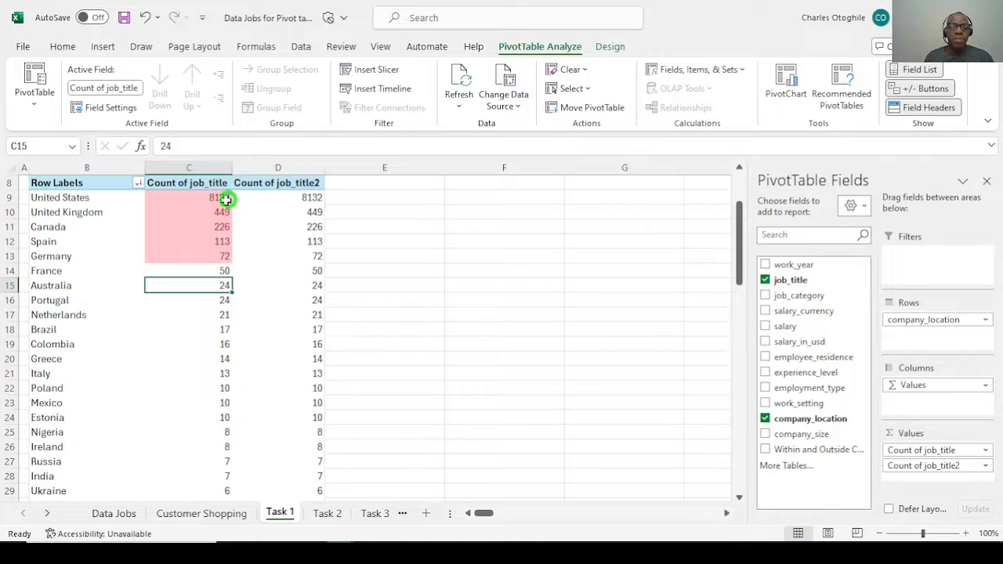
pyautogui.click(293, 182)
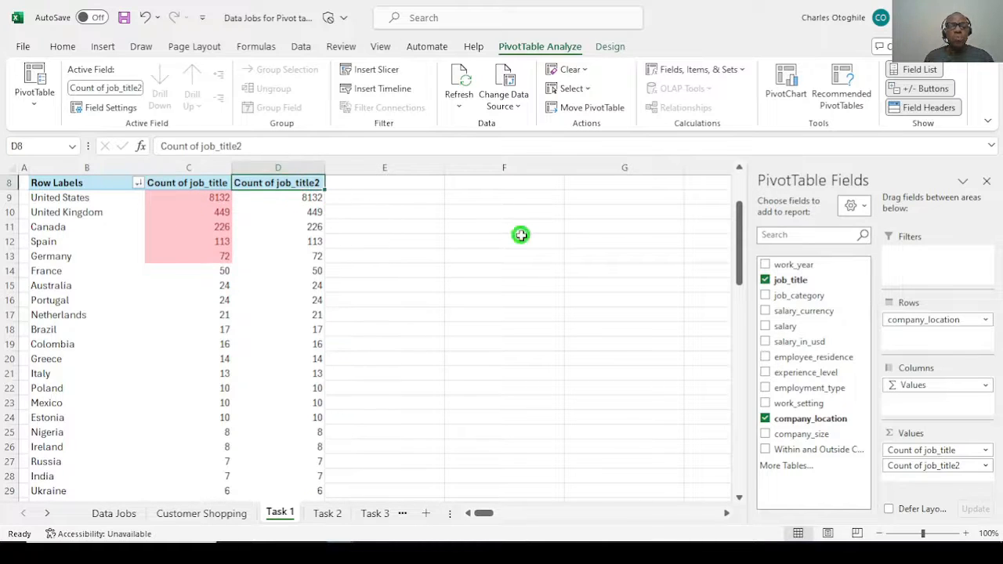
pyautogui.write('Percentage of T')
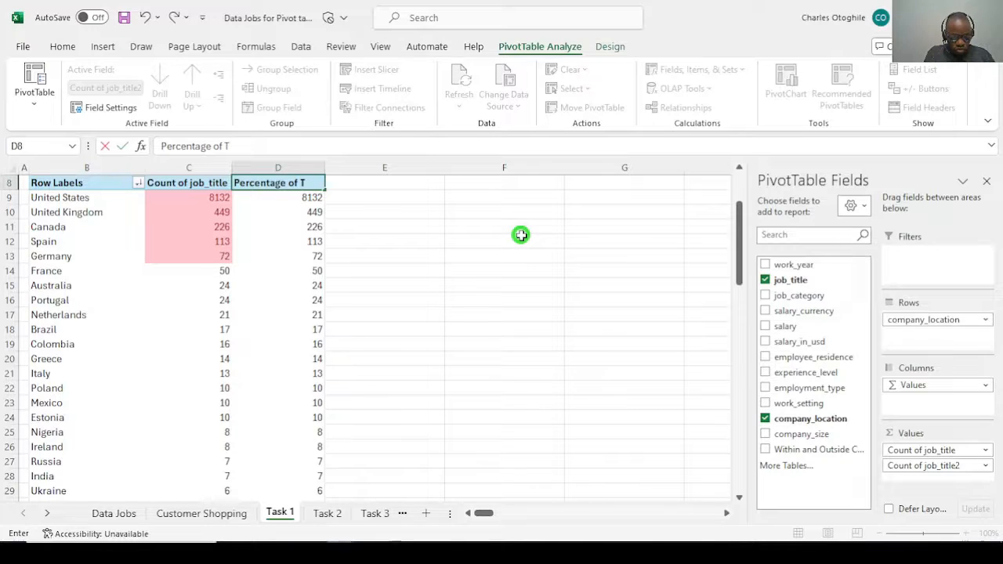
pyautogui.write('al')
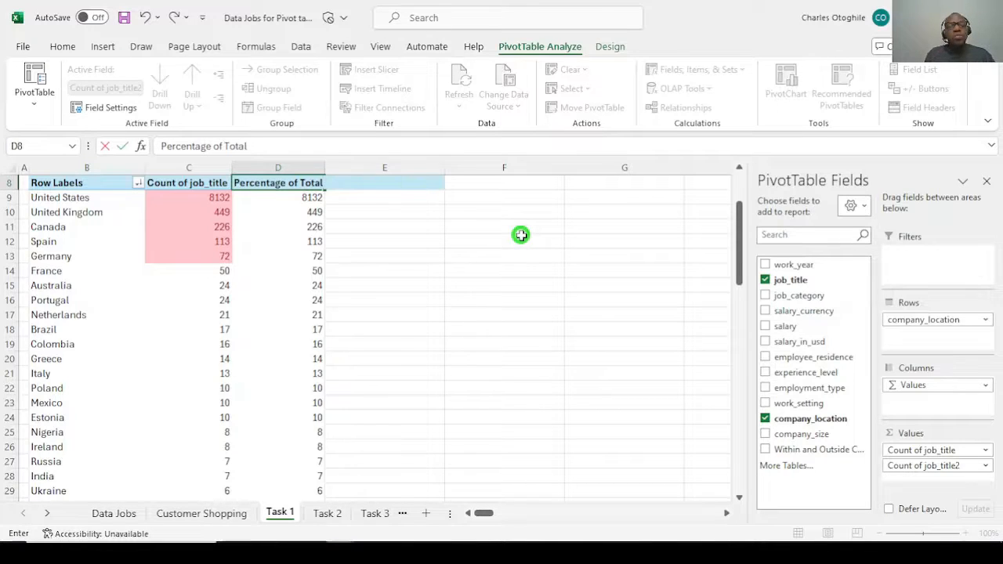
pyautogui.press('Return')
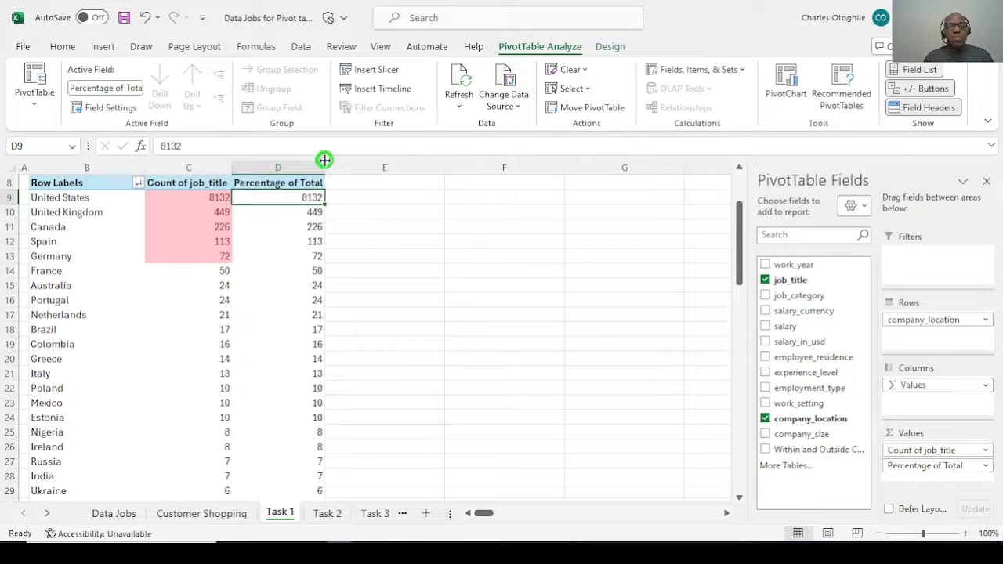
# Show the Percentage of Total values as % of Grand Total
pyautogui.moveTo(323, 169); pyautogui.dragTo(337, 168)
pyautogui.click(271, 240)
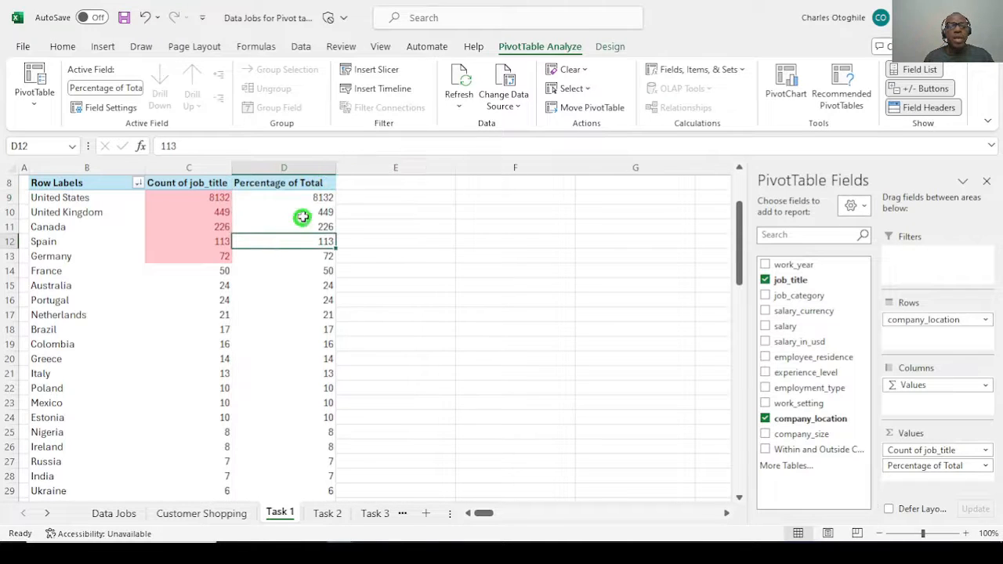
pyautogui.rightClick(317, 285)
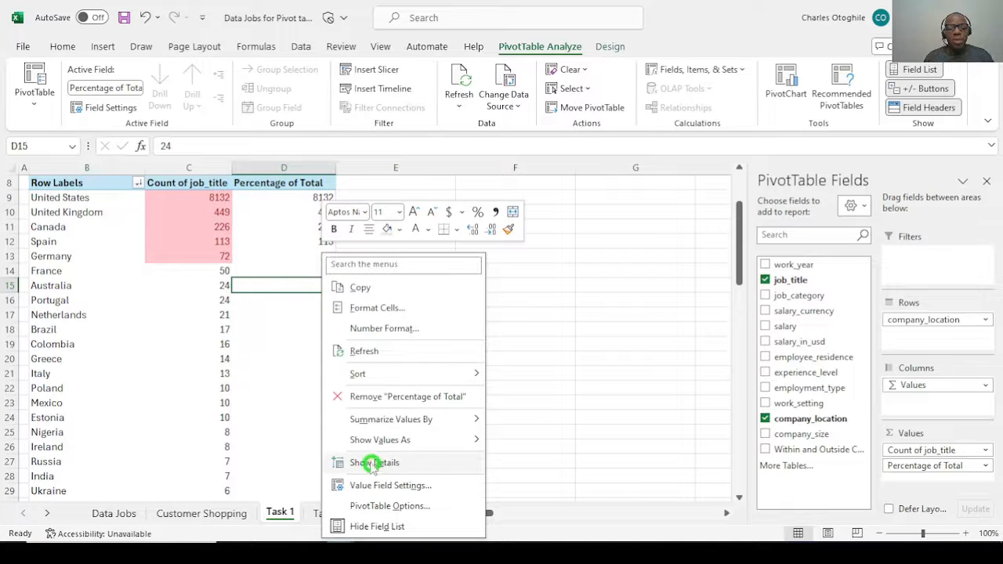
pyautogui.moveTo(397, 442)
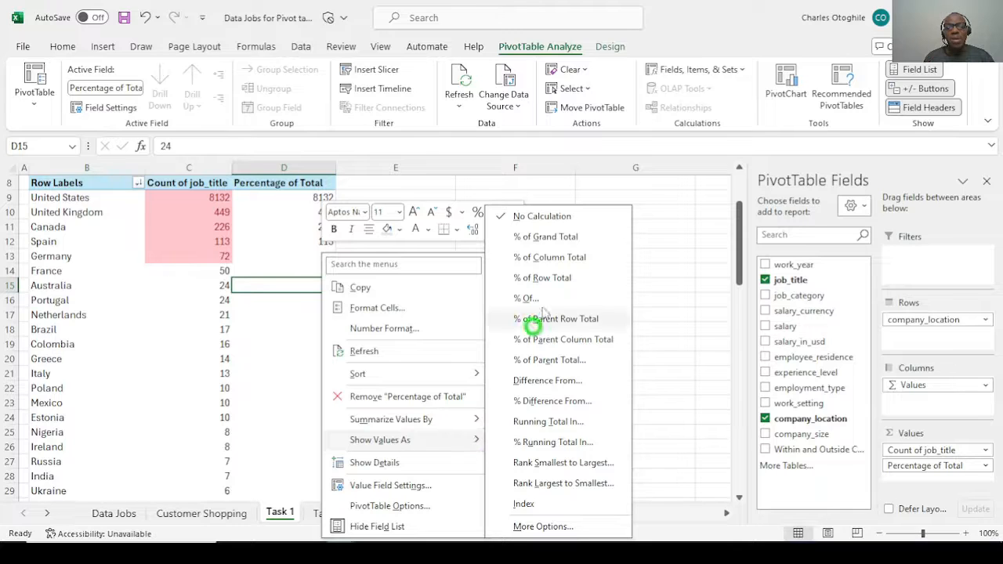
pyautogui.click(550, 238)
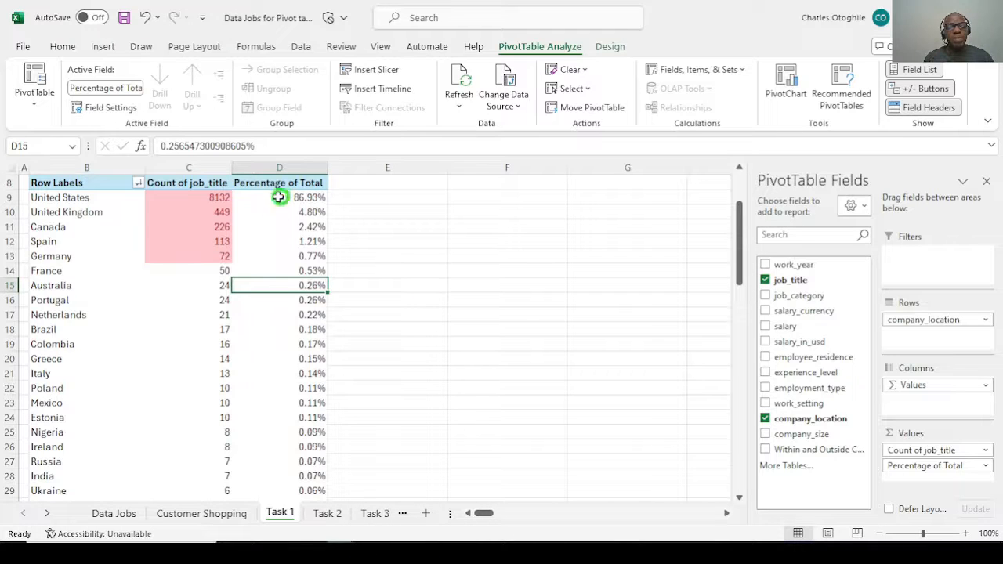
# Compare the job title counts with their percentages of the total for United States, United Kingdom and Canada
pyautogui.click(219, 194)
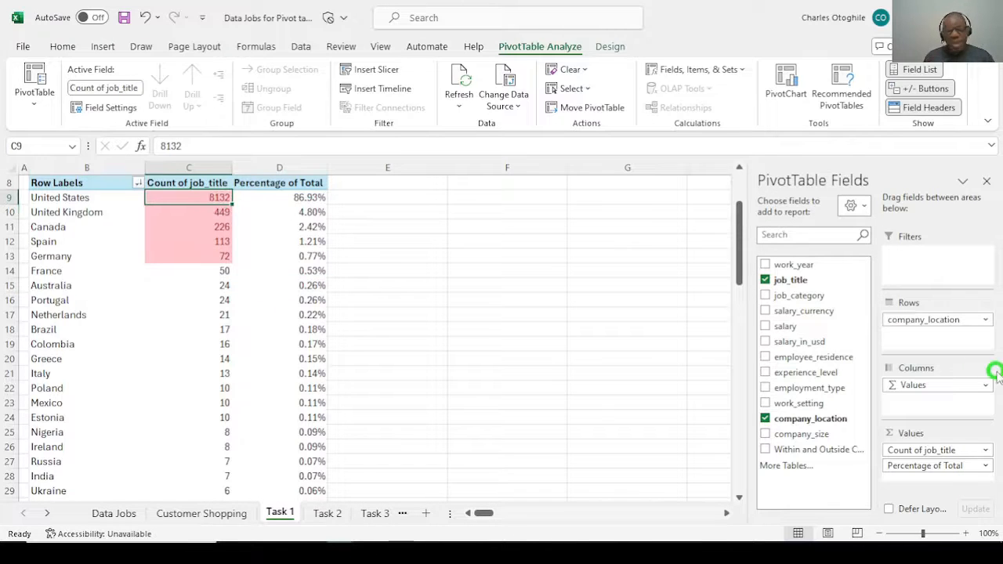
pyautogui.press('Right')
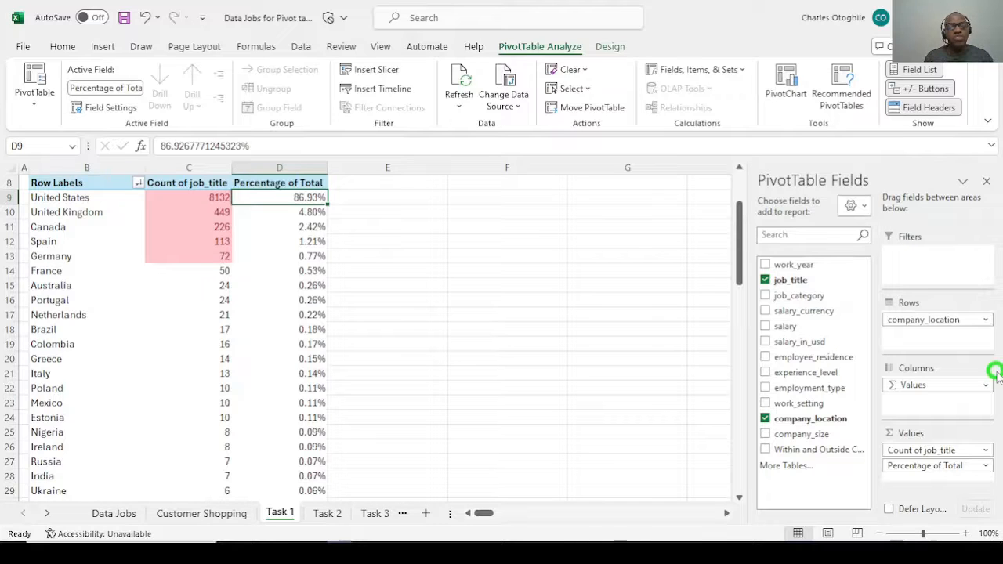
pyautogui.press('Down')
pyautogui.press('Left')
pyautogui.press('Left')
pyautogui.press('Left')
pyautogui.press('Right')
pyautogui.press('Right')
pyautogui.press('Right')
pyautogui.press('Right')
pyautogui.press('Left')
pyautogui.press('Down')
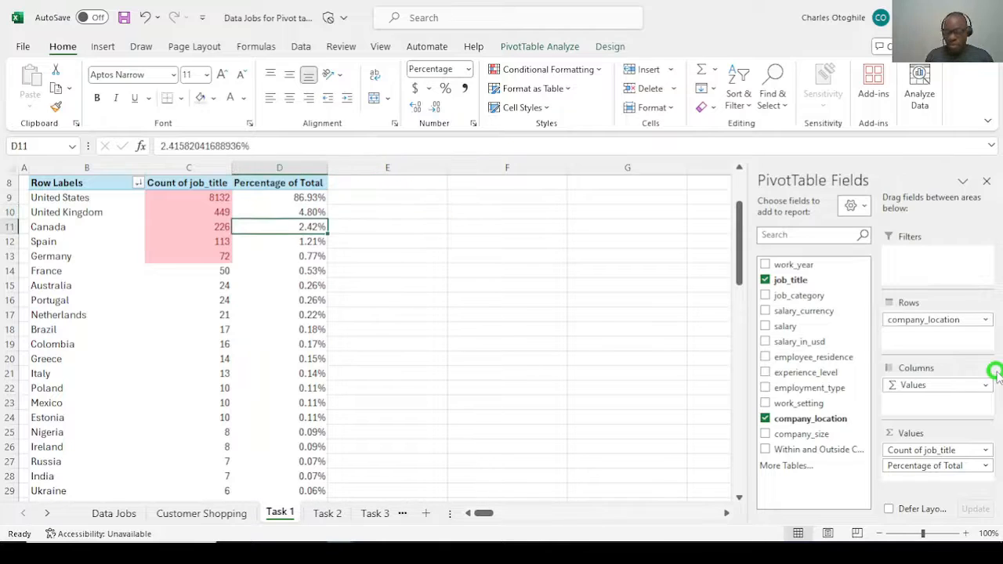
# Check the percentage column down to the Grand Total row, and return to the Task 1 instructions above the PivotTable
pyautogui.hotkey('ctrl', 'Down')
pyautogui.press('Up')
pyautogui.press('Up')
pyautogui.press('Up')
pyautogui.press('Up')
pyautogui.press('Down')
pyautogui.press('Down')
pyautogui.press('Down')
pyautogui.press('Down')
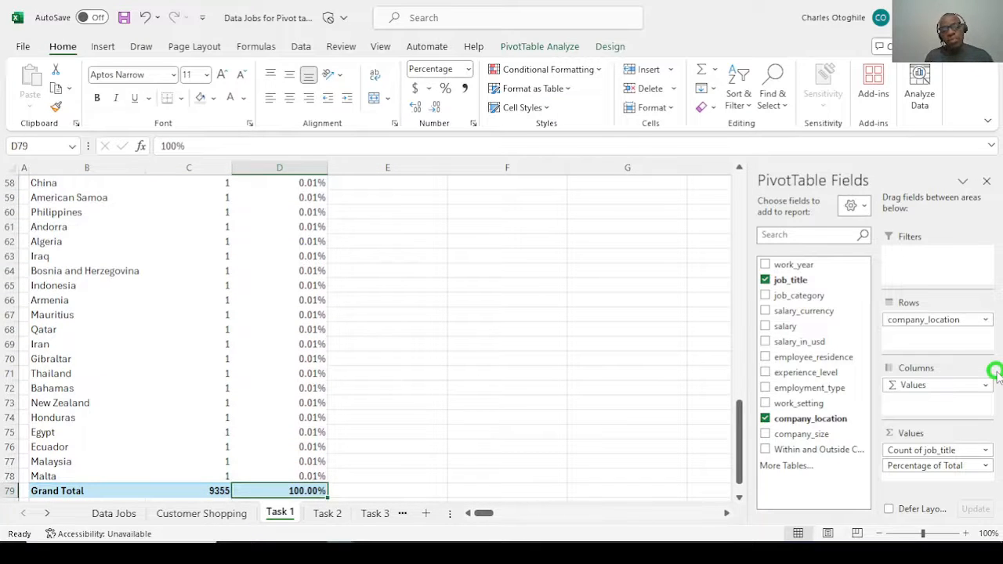
pyautogui.press('Up')
pyautogui.press('Up')
pyautogui.press('Up')
pyautogui.hotkey('ctrl', 'Up')
pyautogui.press('Up')
pyautogui.press('Up')
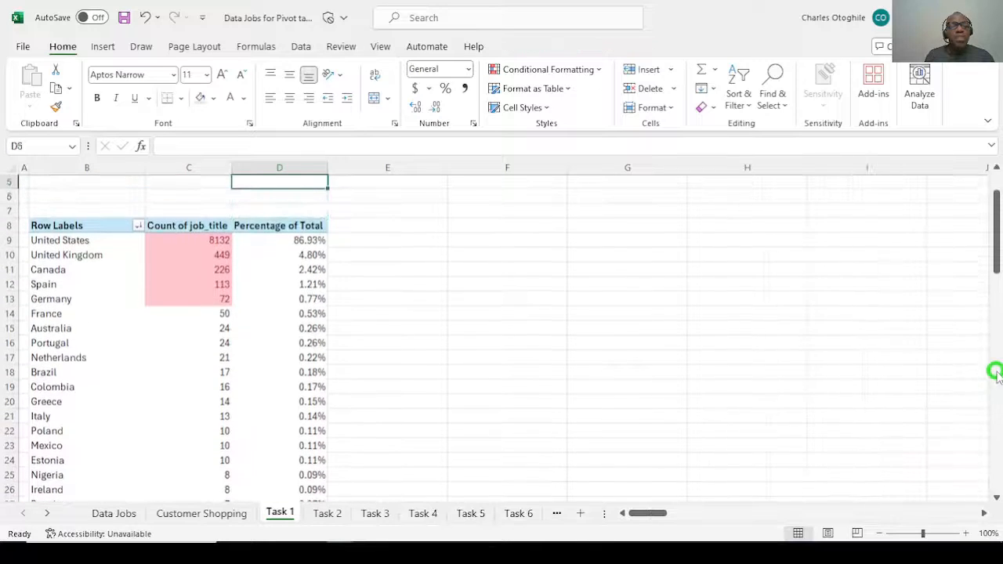
pyautogui.press('Up')
pyautogui.press('Up')
pyautogui.press('Up')
pyautogui.press('Up')
pyautogui.press('Up')
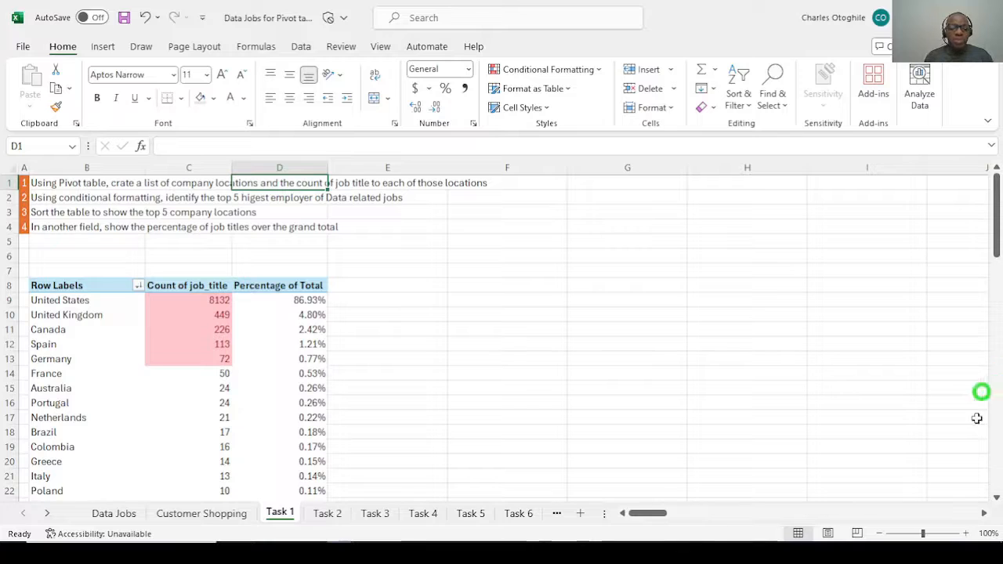
# Read the Task 2 sheet's instructions, and select a job_title cell within the data on the Data Jobs sheet
pyautogui.click(328, 515)
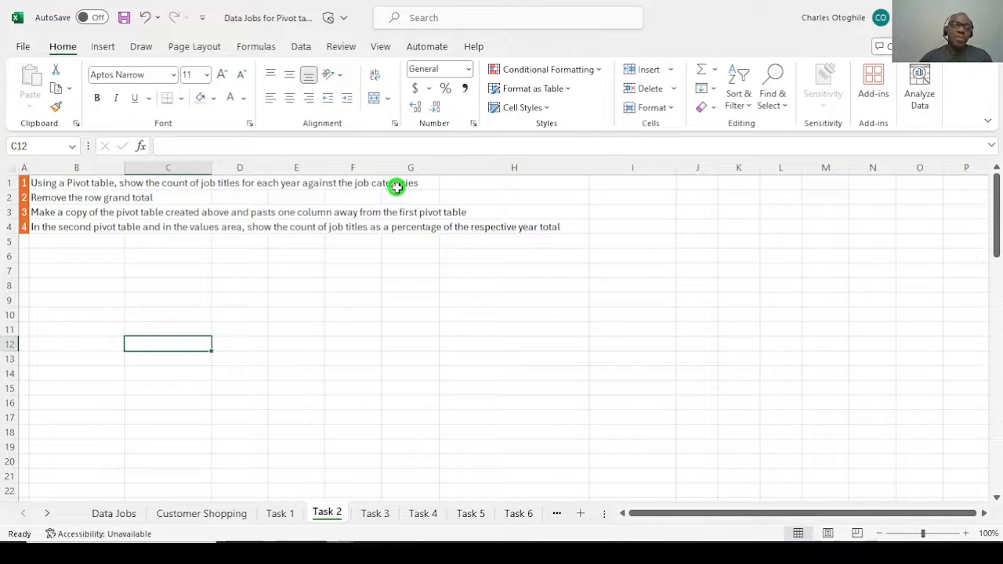
pyautogui.click(79, 285)
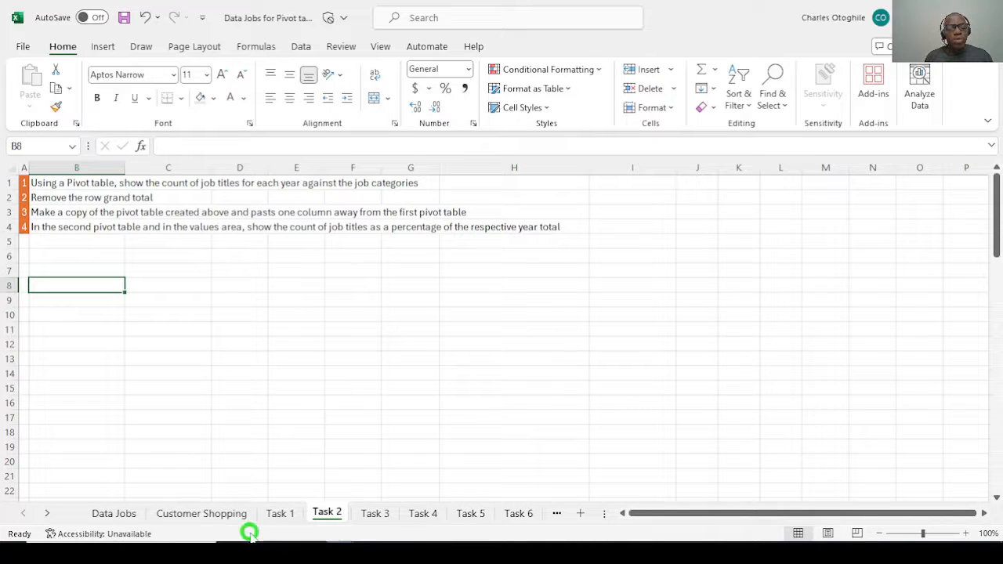
pyautogui.click(114, 513)
pyautogui.click(118, 306)
pyautogui.click(126, 251)
pyautogui.click(329, 317)
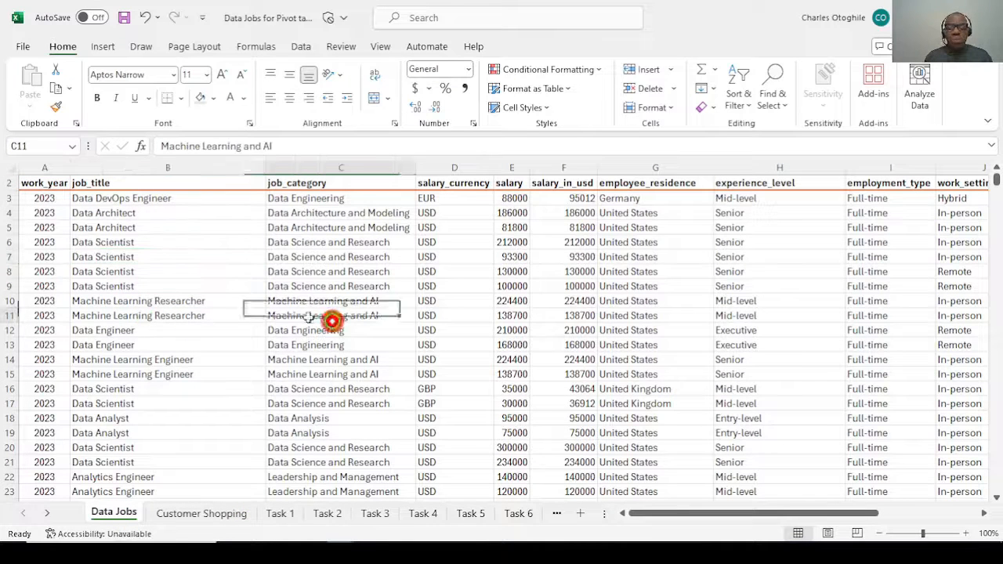
pyautogui.click(138, 270)
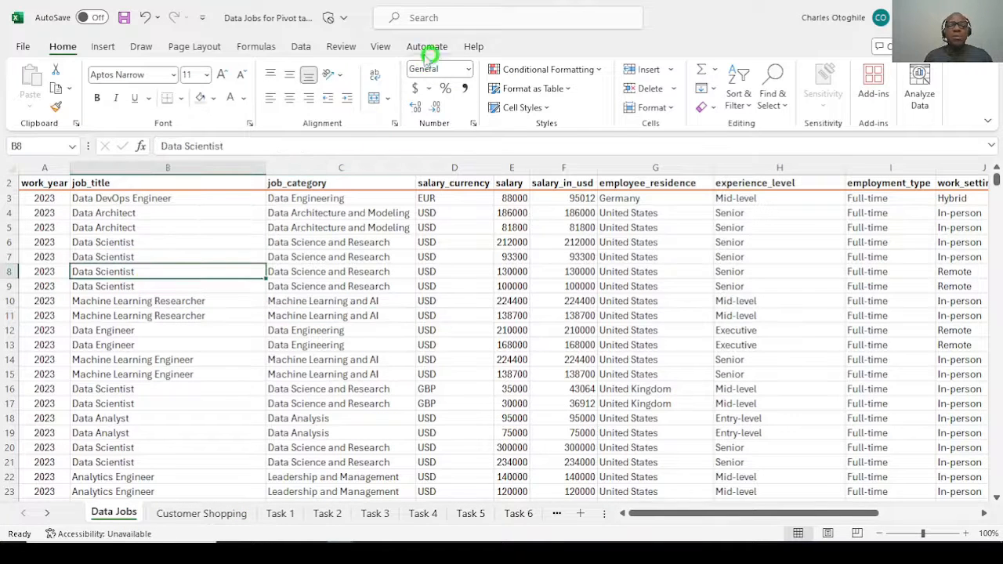
# Insert a PivotTable from the Data Jobs range A2:M9357 into cell B8 of the existing Task 2 sheet
pyautogui.click(104, 47)
pyautogui.click(36, 90)
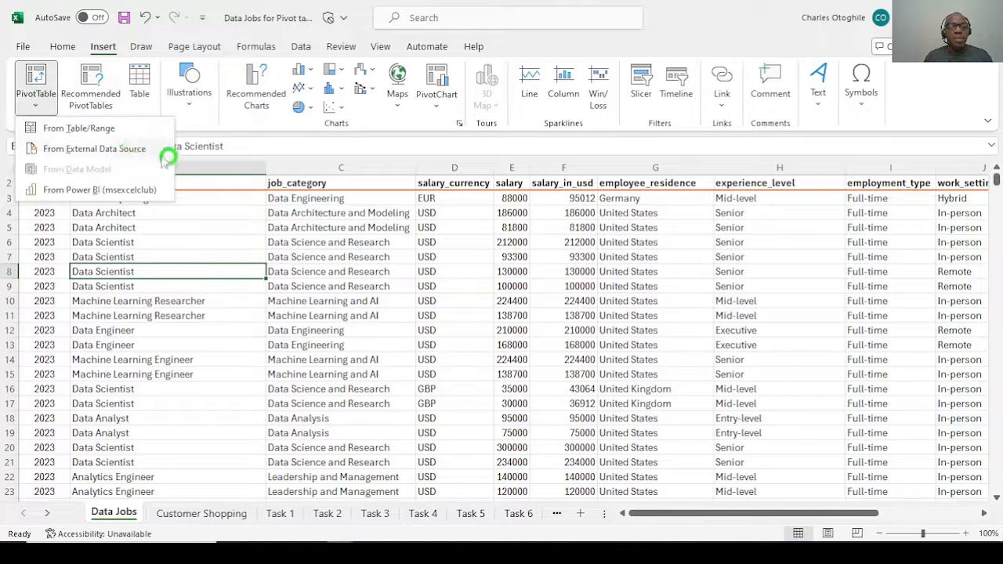
pyautogui.click(69, 127)
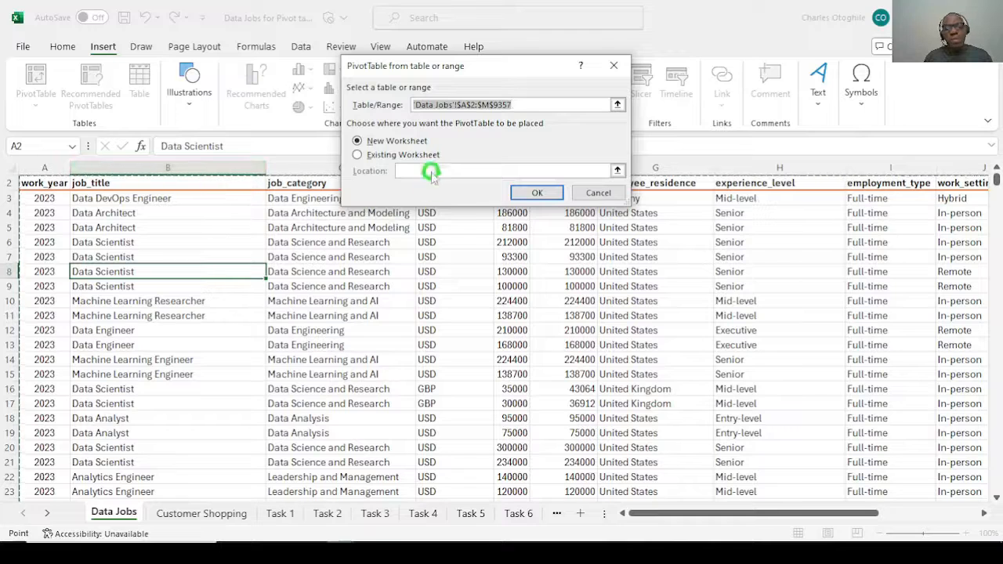
pyautogui.click(357, 155)
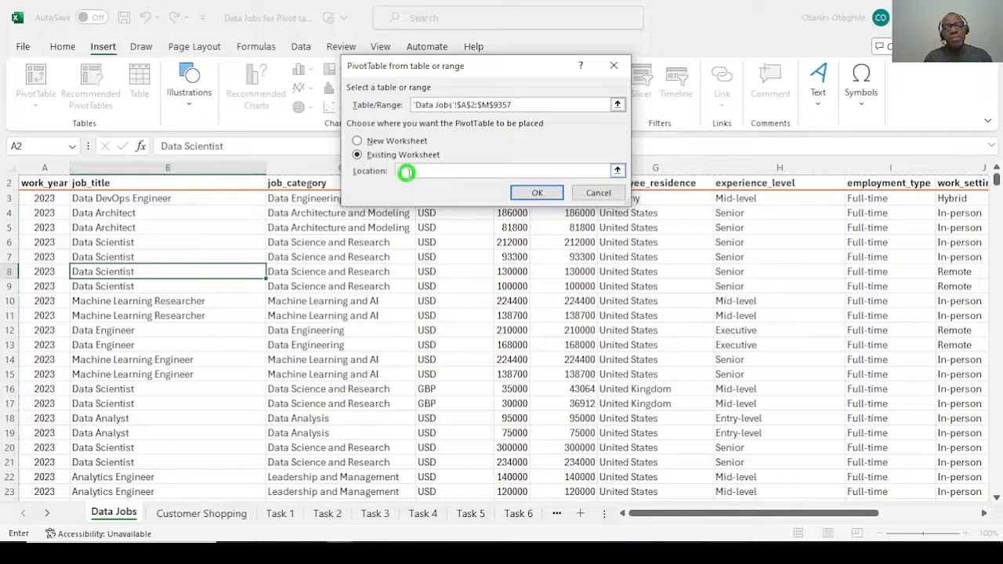
pyautogui.click(327, 515)
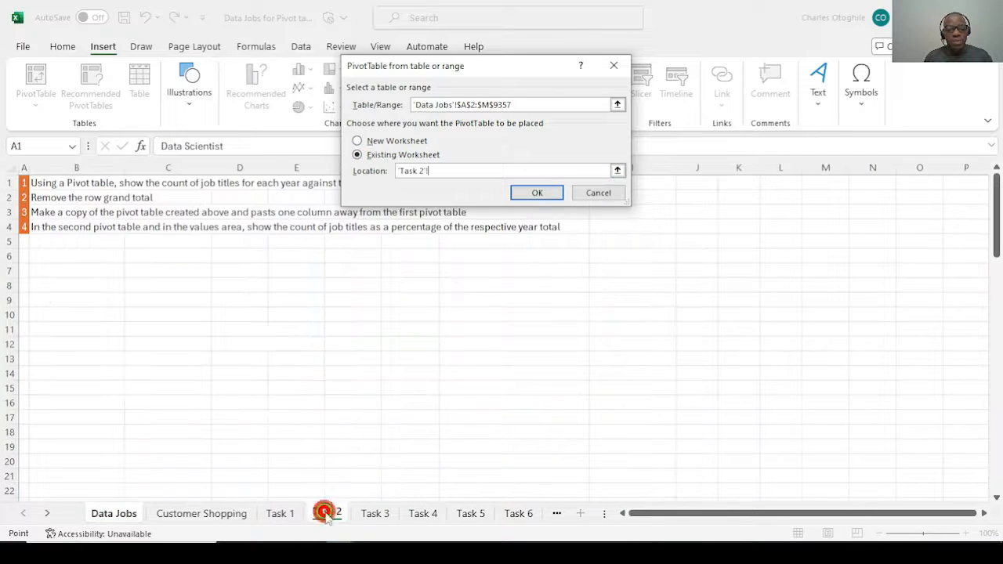
pyautogui.click(117, 284)
pyautogui.click(548, 194)
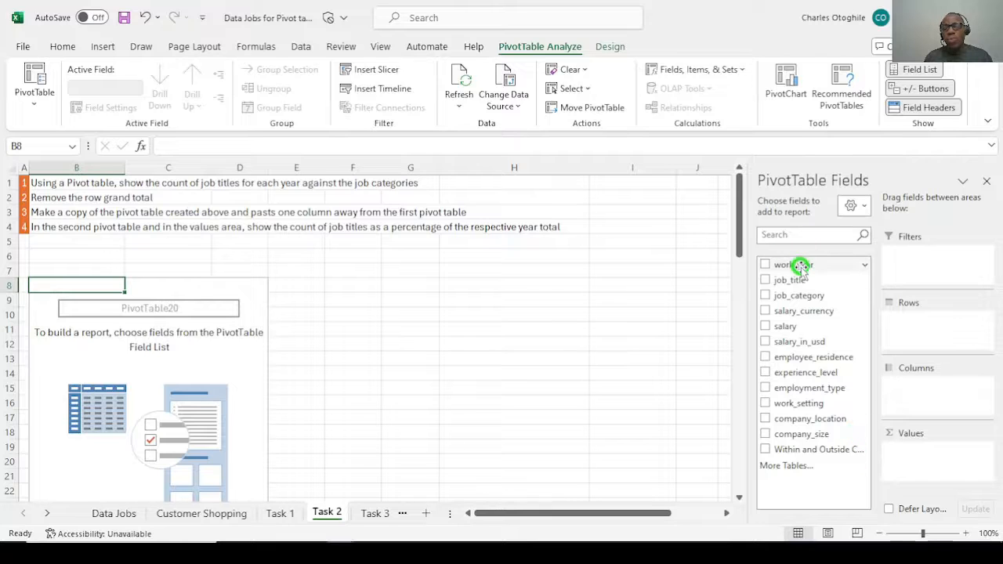
# Place work_year in the PivotTable's columns and job_category in its rows
pyautogui.moveTo(801, 267); pyautogui.dragTo(948, 386)
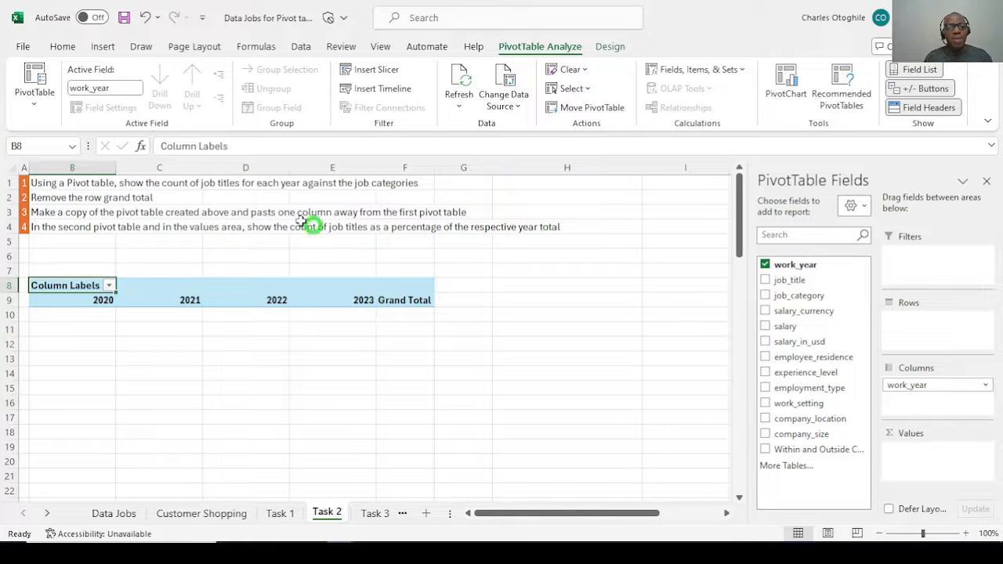
pyautogui.click(175, 184)
pyautogui.click(61, 182)
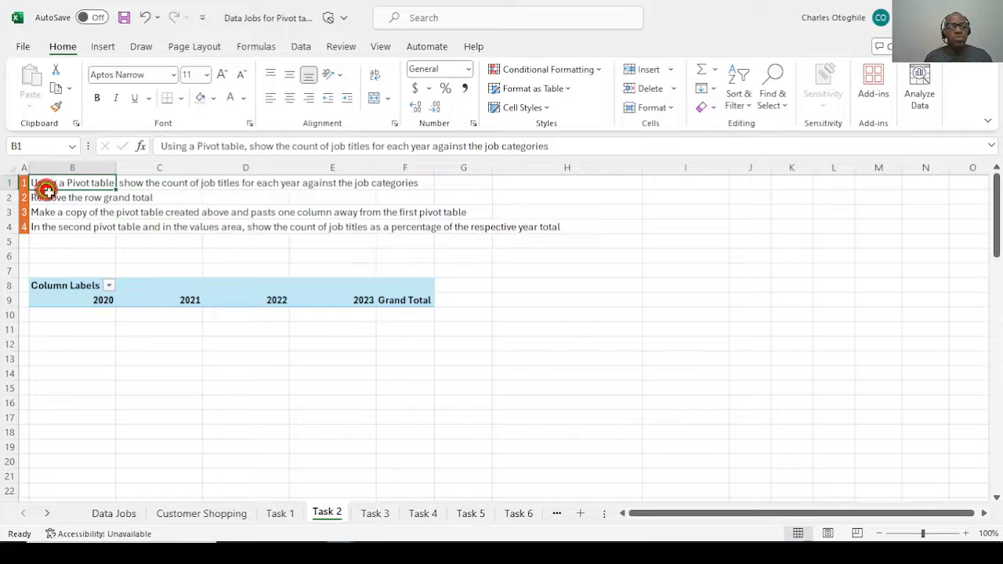
pyautogui.click(158, 294)
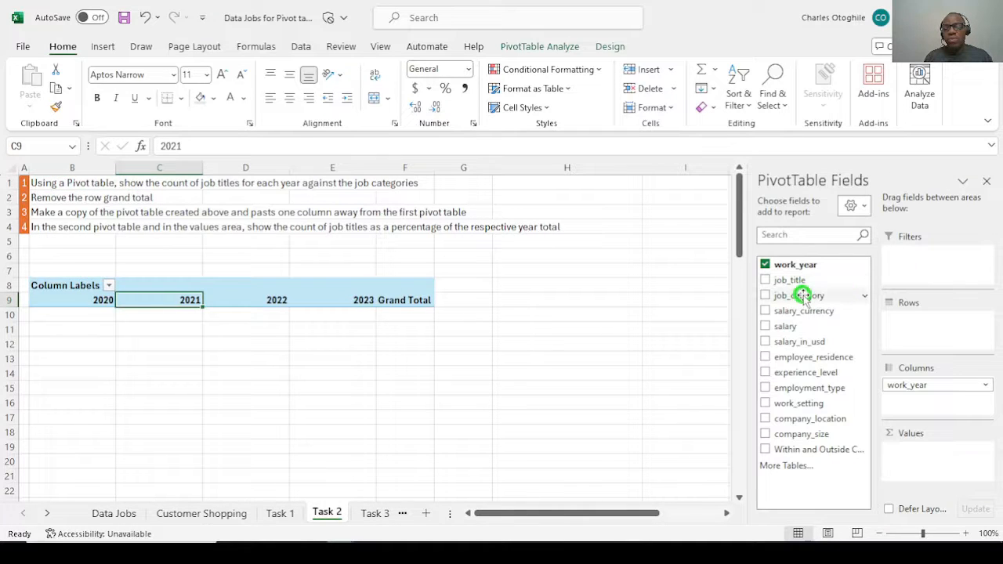
pyautogui.moveTo(801, 295); pyautogui.dragTo(916, 321)
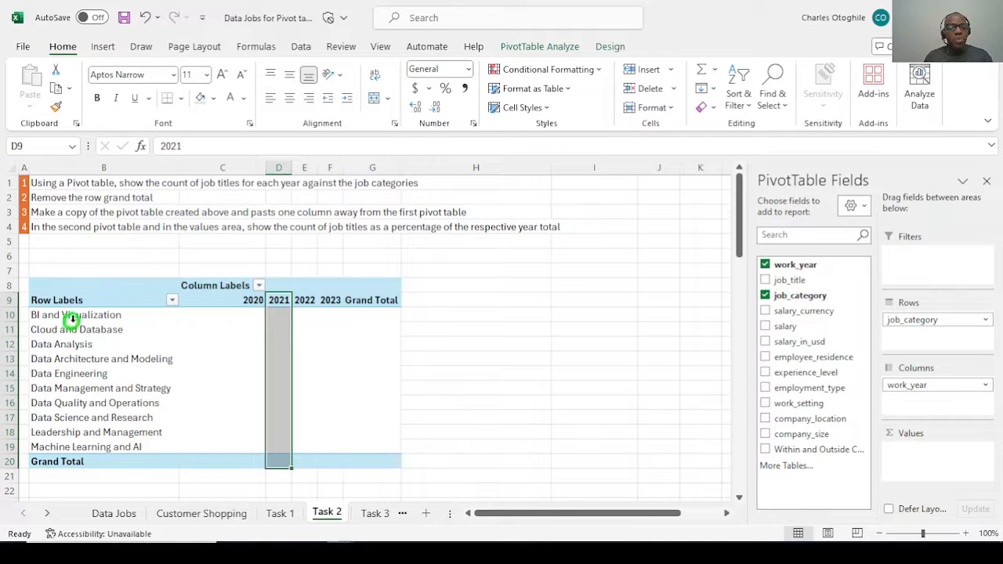
# Add job_title to the PivotTable's values to count job titles per job category and year
pyautogui.moveTo(83, 318); pyautogui.dragTo(90, 444)
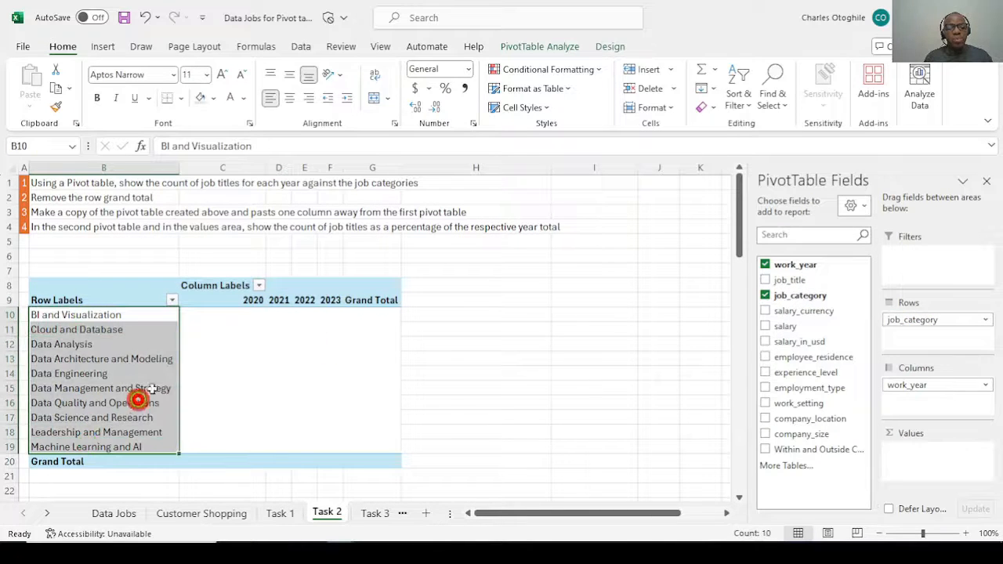
pyautogui.moveTo(249, 302); pyautogui.dragTo(331, 299)
pyautogui.click(208, 182)
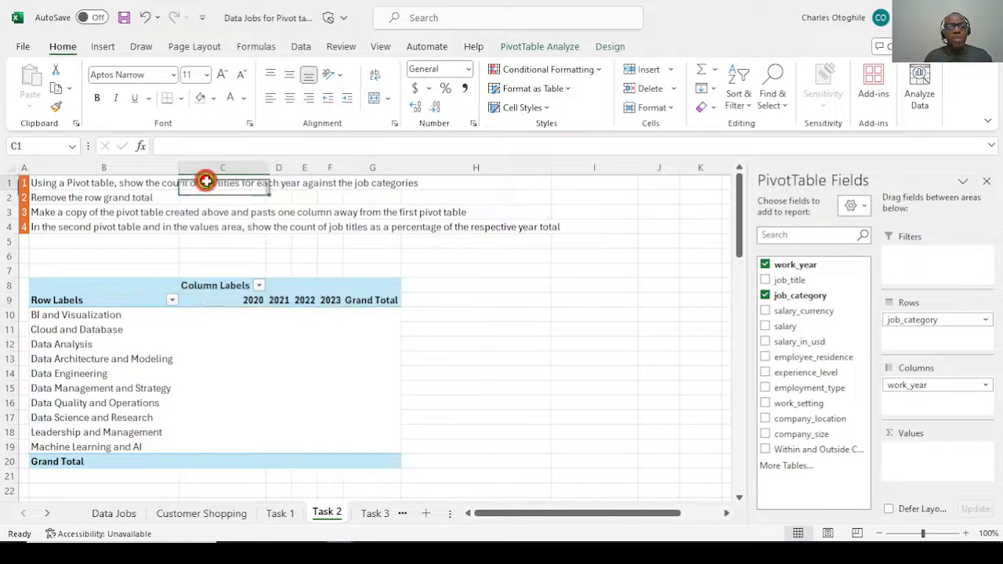
pyautogui.click(163, 347)
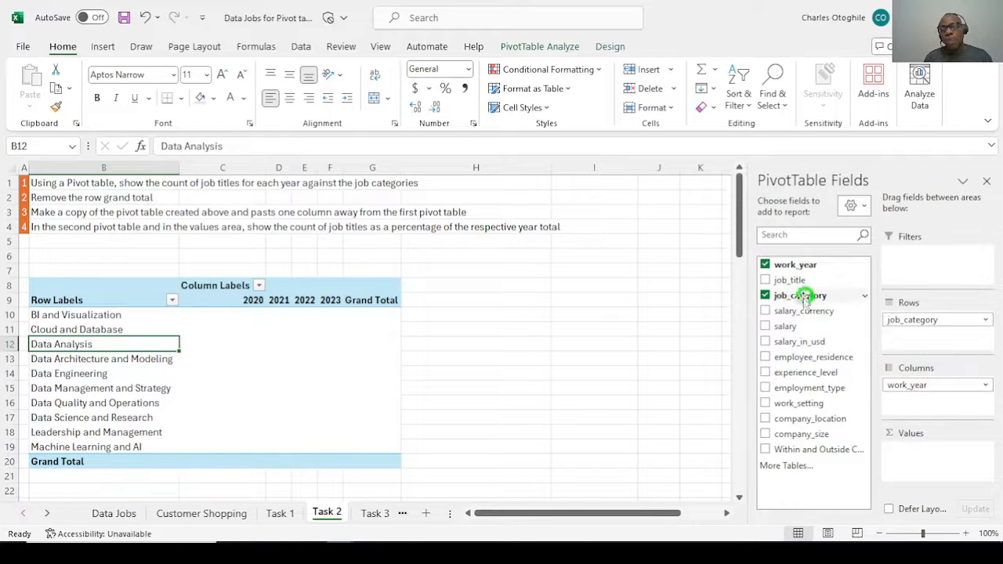
pyautogui.moveTo(798, 282); pyautogui.dragTo(910, 451)
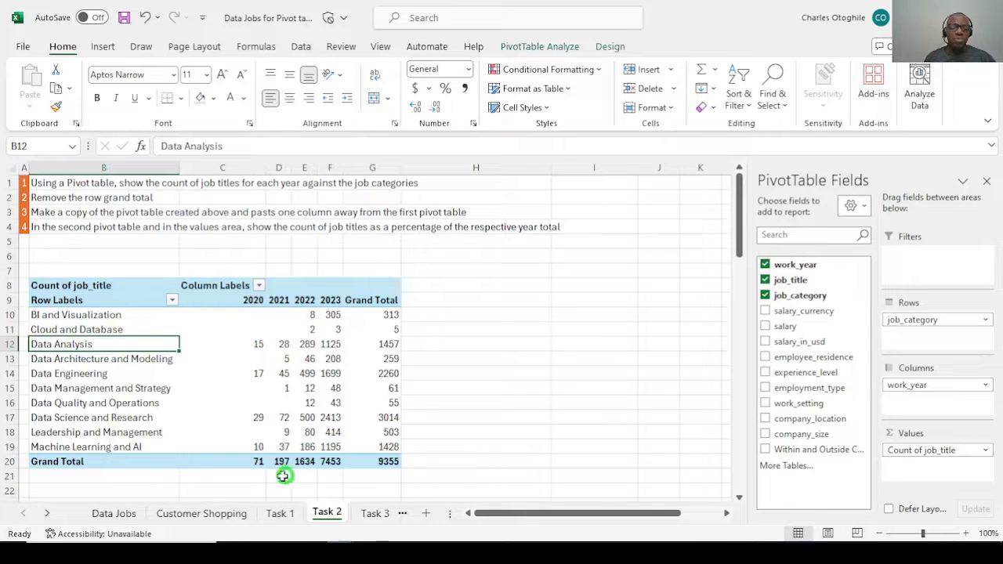
# Examine the overall grand total and the job title counts for each job category and year
pyautogui.click(381, 461)
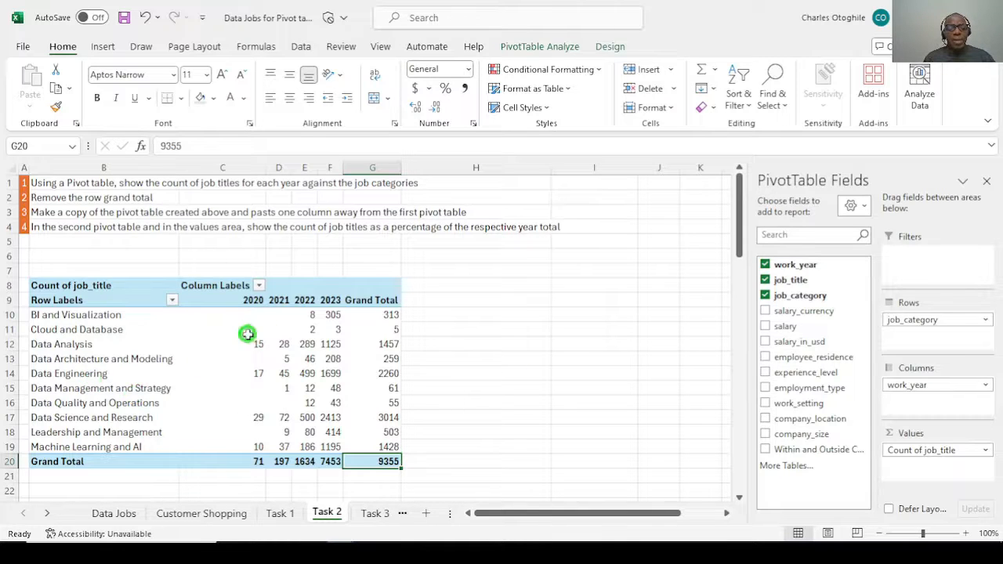
pyautogui.moveTo(221, 319); pyautogui.dragTo(343, 458)
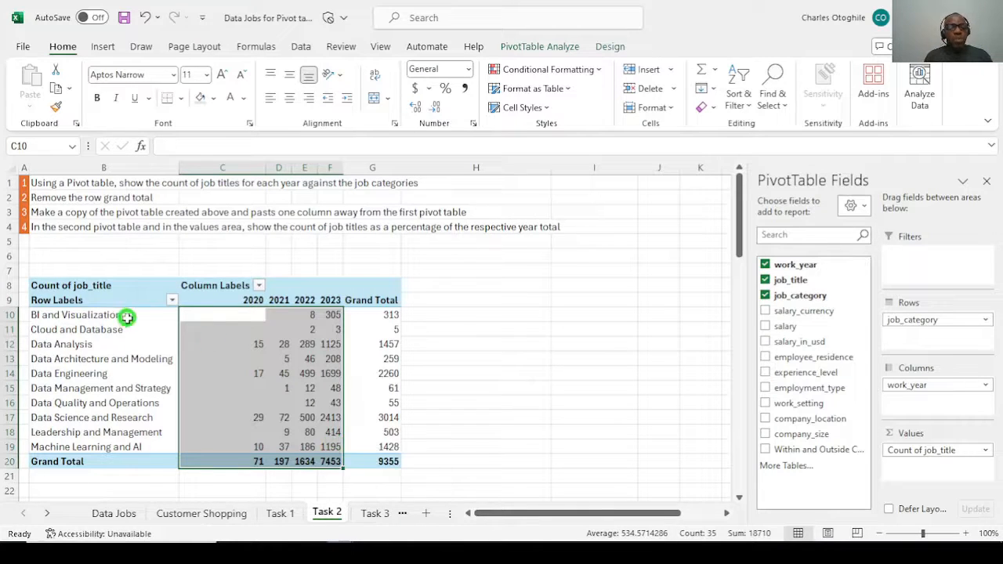
pyautogui.moveTo(122, 319); pyautogui.dragTo(116, 443)
pyautogui.click(278, 300)
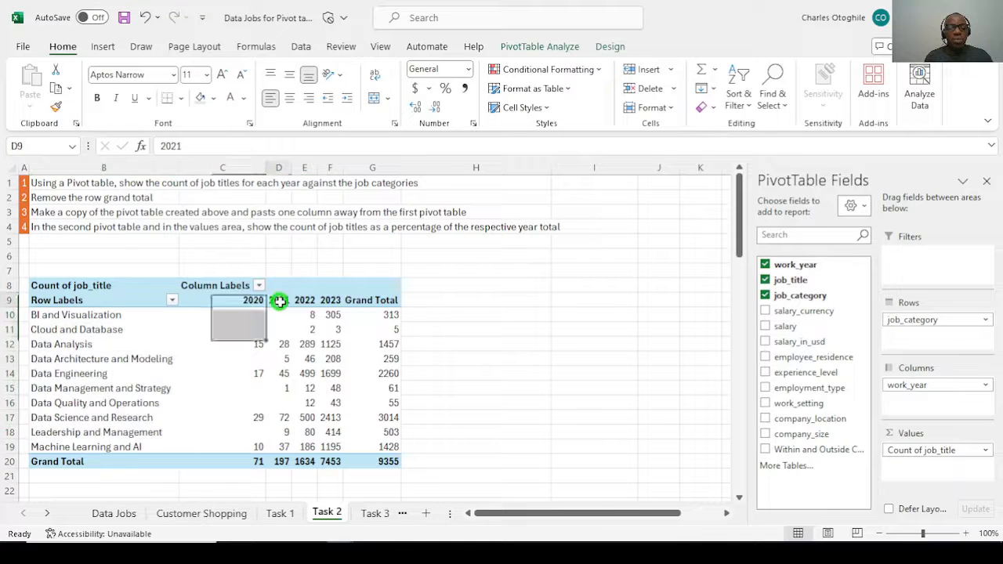
pyautogui.click(290, 400)
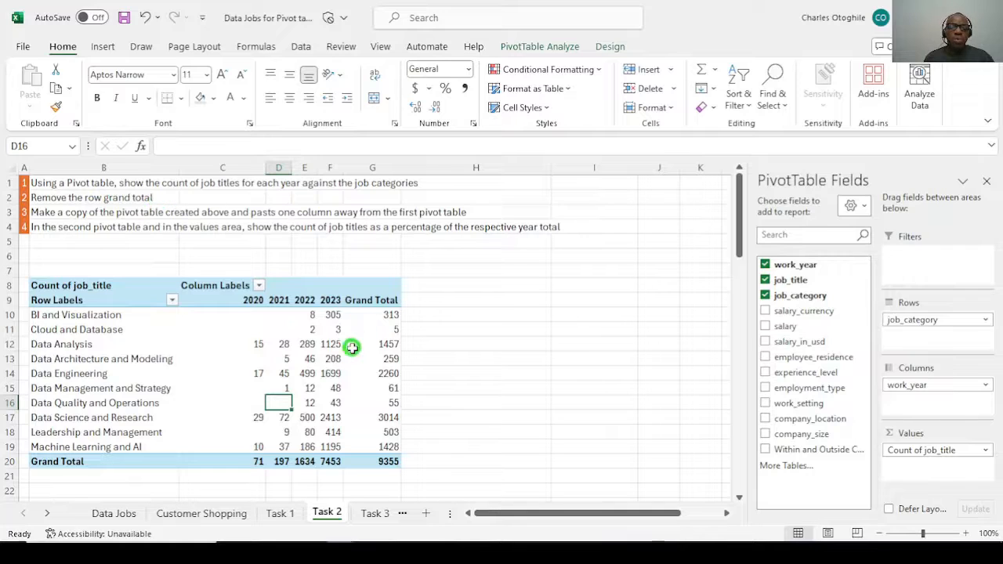
# Compare the row grand totals of the job categories with the yearly totals in the Grand Total row
pyautogui.moveTo(387, 313); pyautogui.dragTo(371, 434)
pyautogui.click(384, 315)
pyautogui.click(385, 329)
pyautogui.click(375, 374)
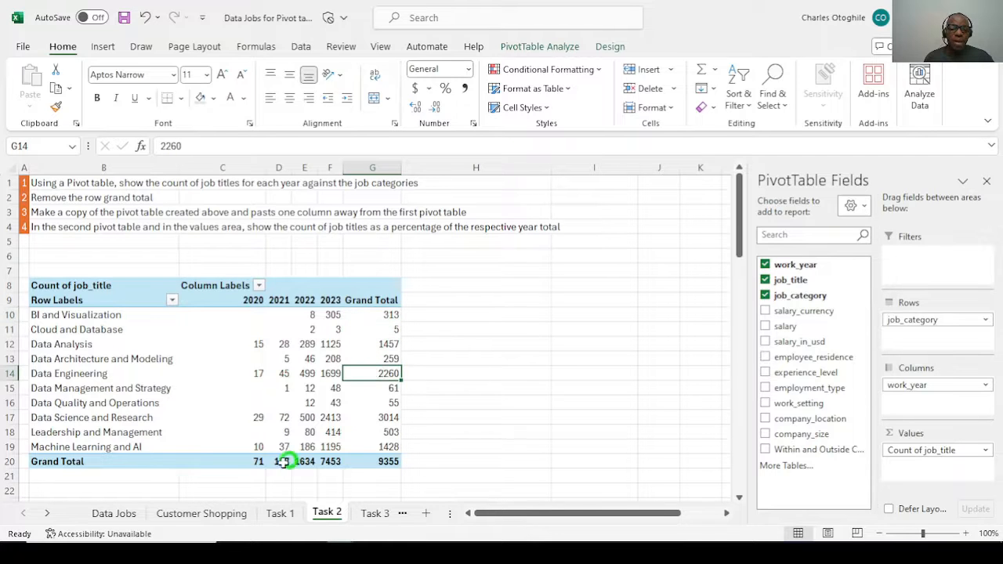
pyautogui.click(233, 462)
pyautogui.click(304, 462)
pyautogui.click(330, 462)
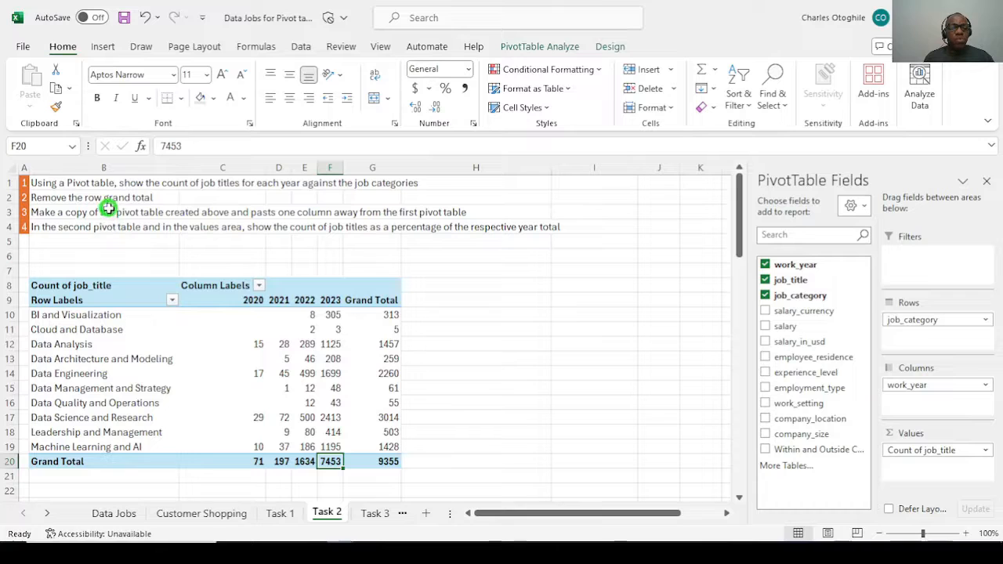
pyautogui.click(310, 359)
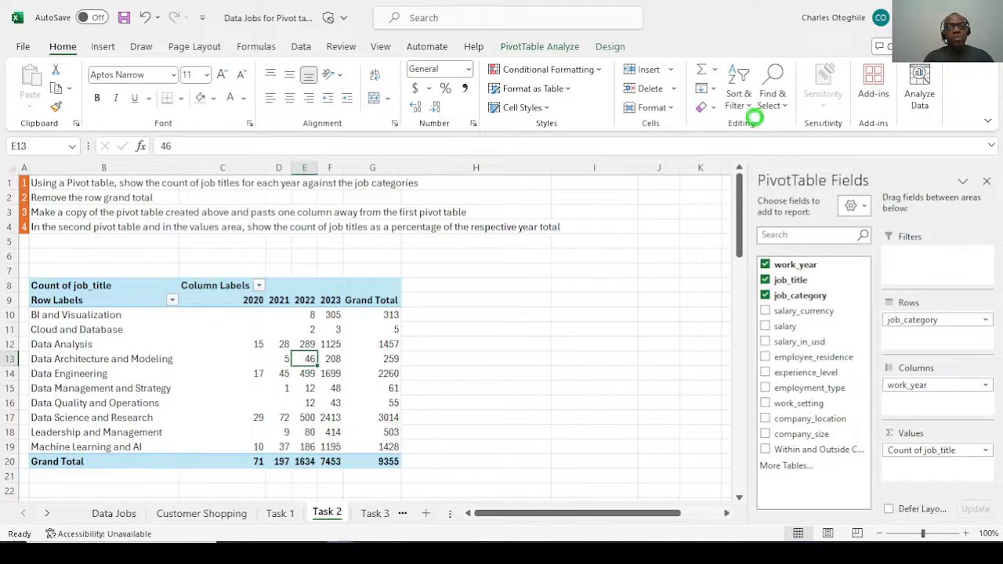
pyautogui.click(511, 349)
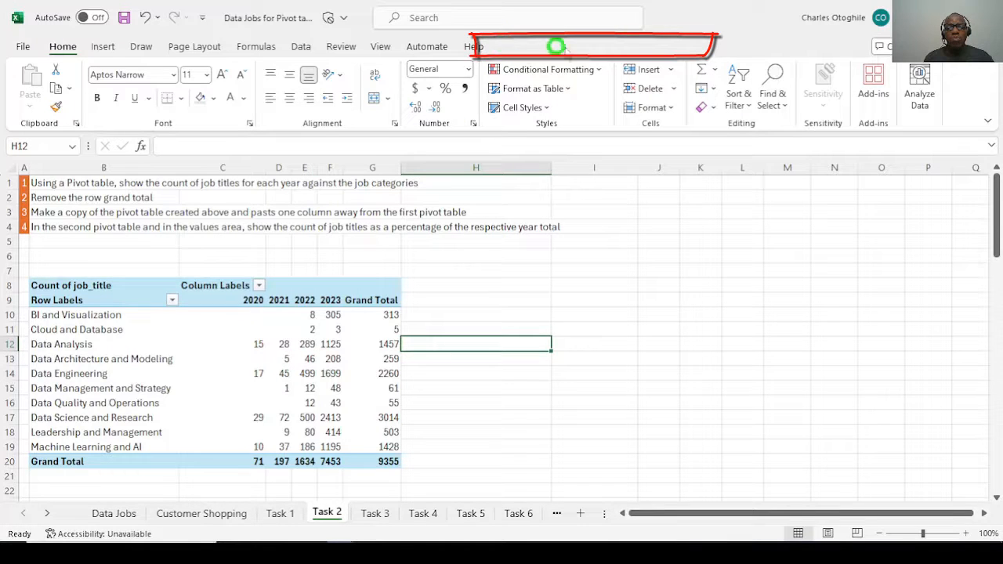
pyautogui.click(270, 370)
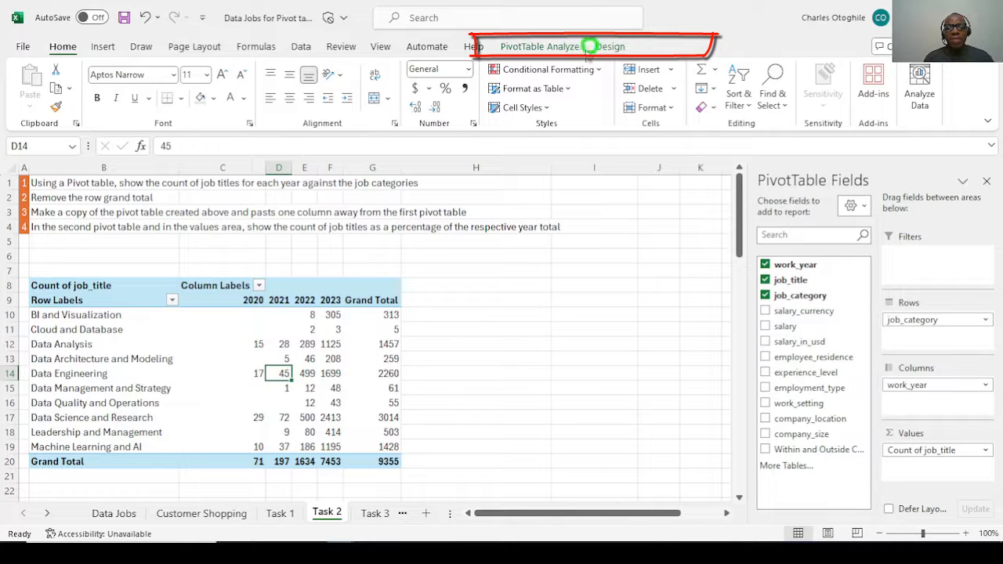
pyautogui.click(469, 400)
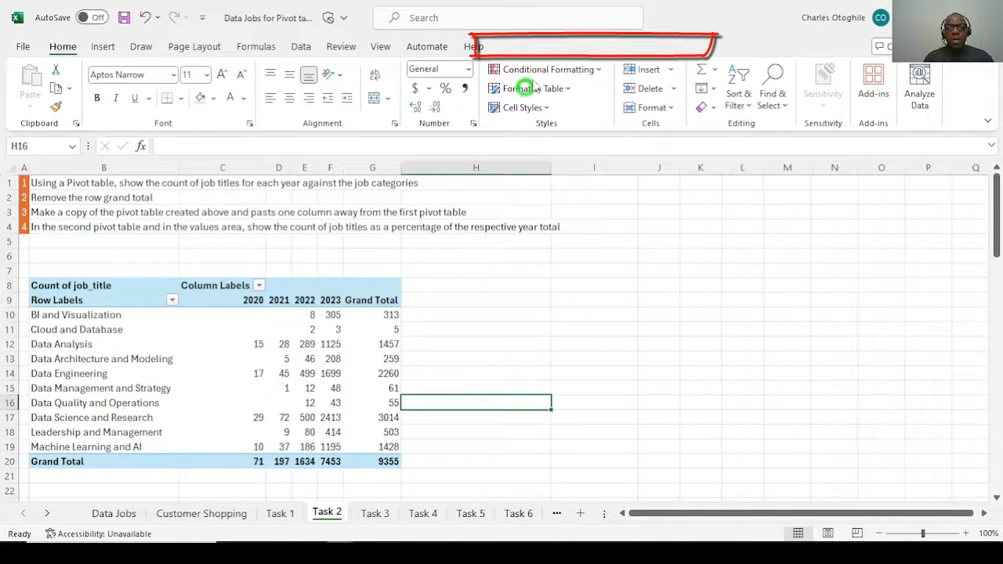
# Remove the row grand totals from the job title PivotTable, leaving grand totals on for columns only
pyautogui.click(309, 346)
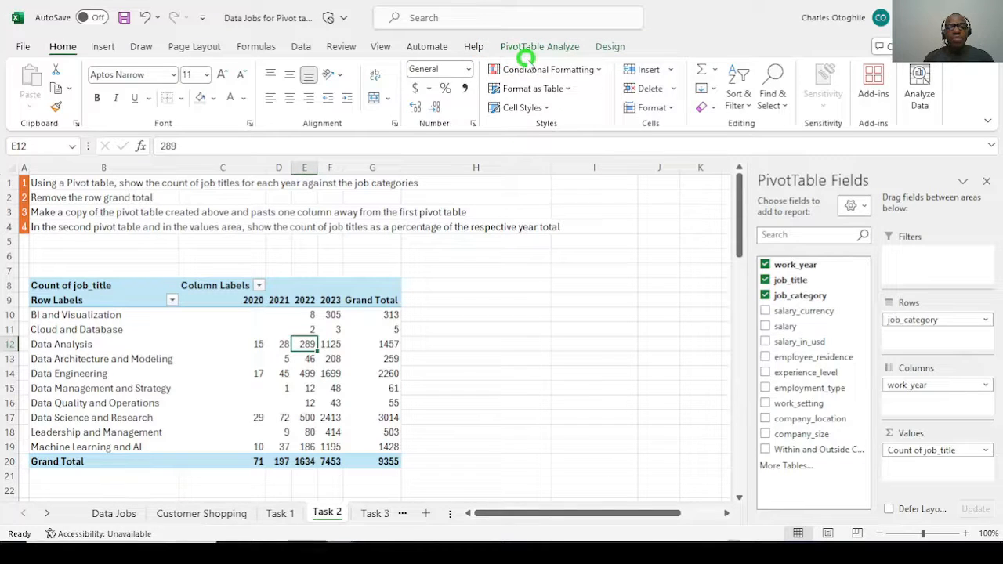
pyautogui.click(609, 47)
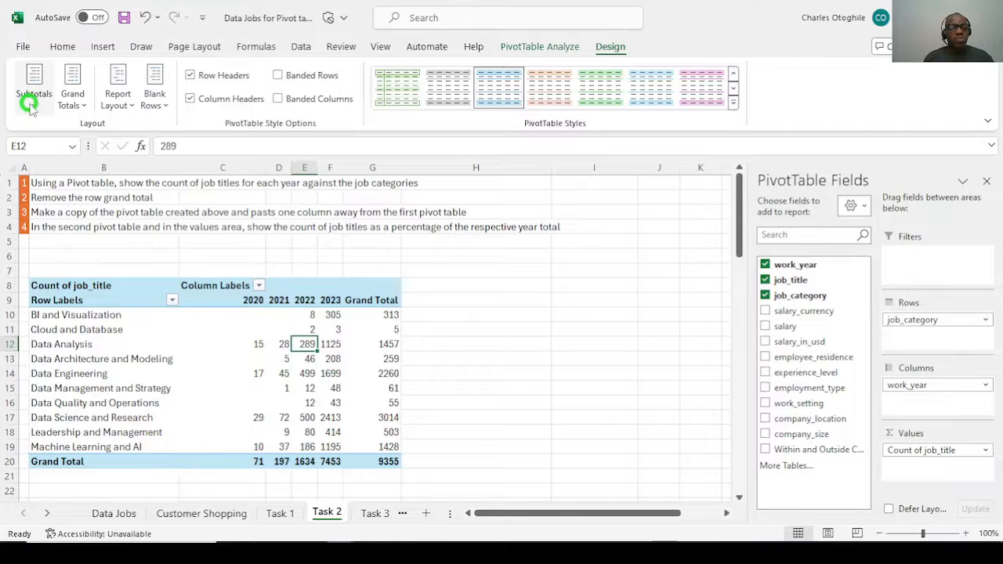
pyautogui.click(81, 105)
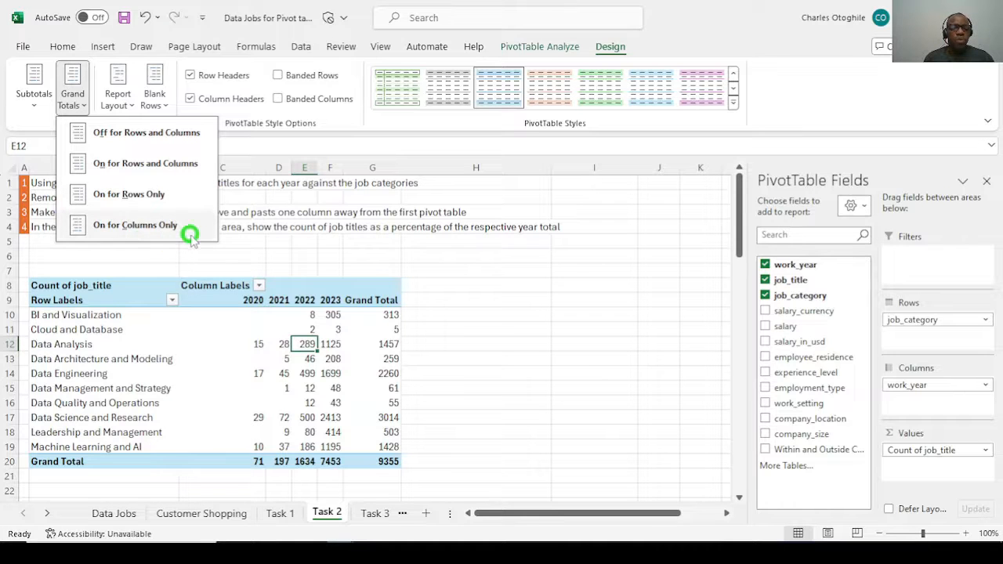
pyautogui.click(149, 135)
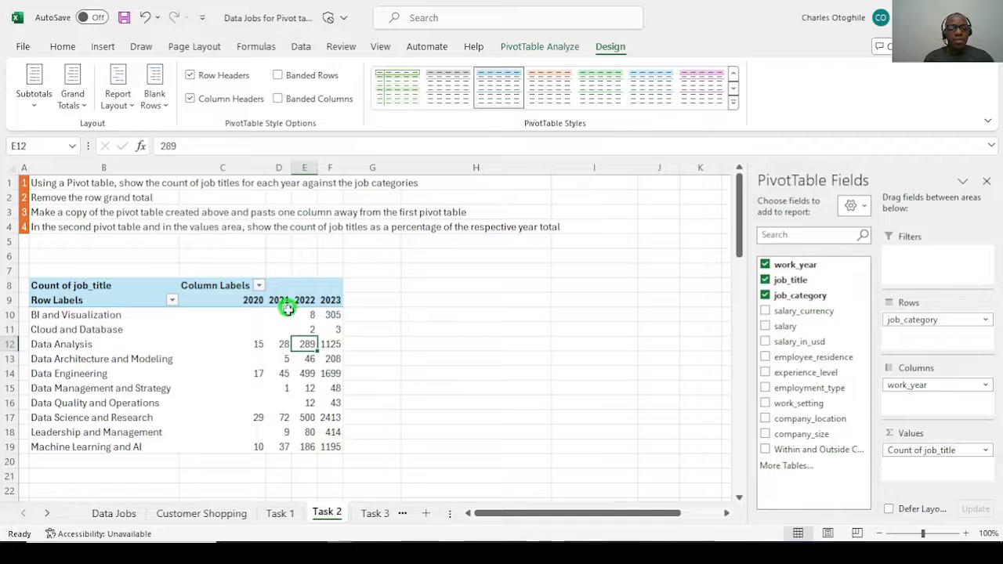
pyautogui.click(73, 92)
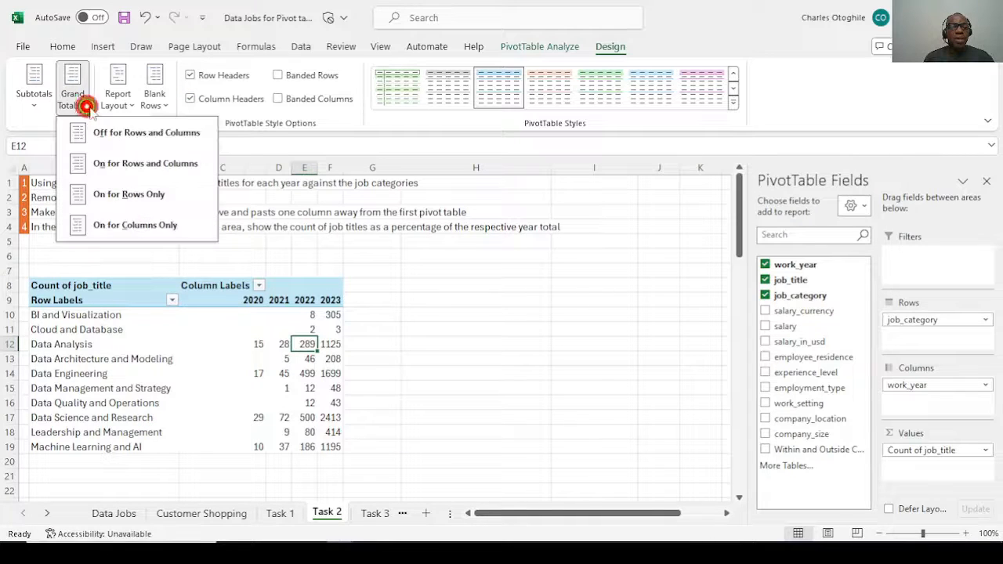
pyautogui.click(149, 225)
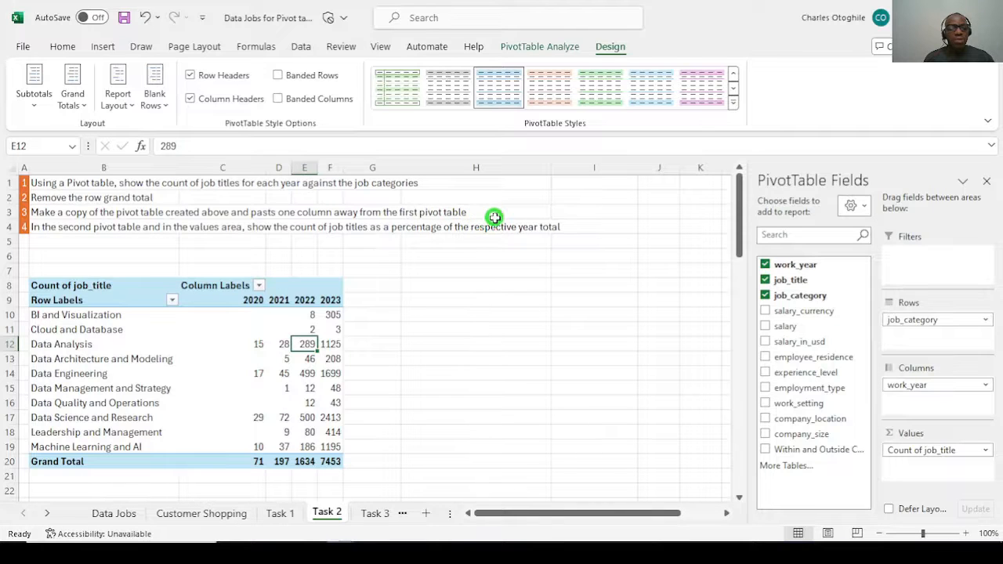
# Copy the whole job title PivotTable and paste the copy at H8, one column away from the original
pyautogui.click(45, 285)
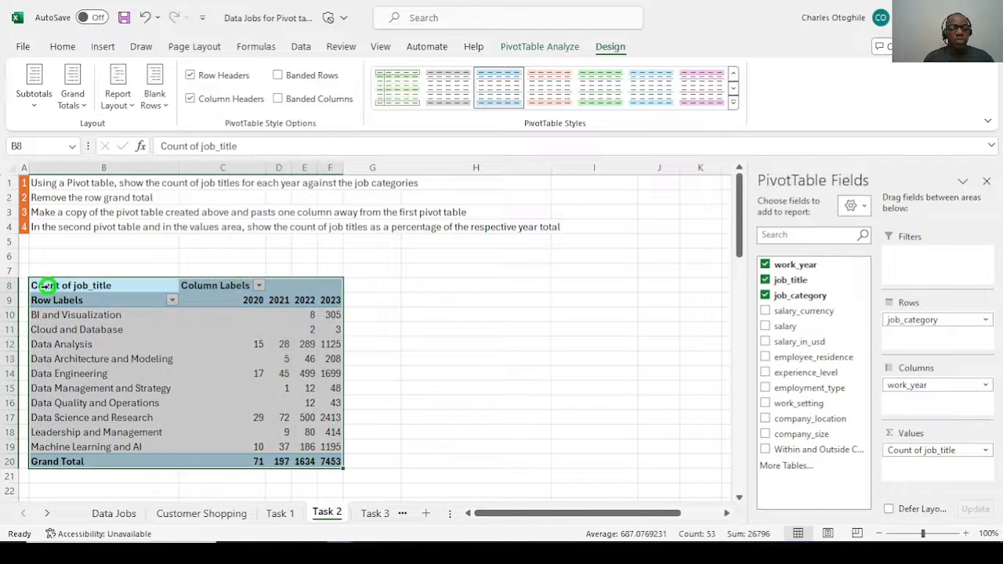
pyautogui.hotkey('ctrl', 'c')
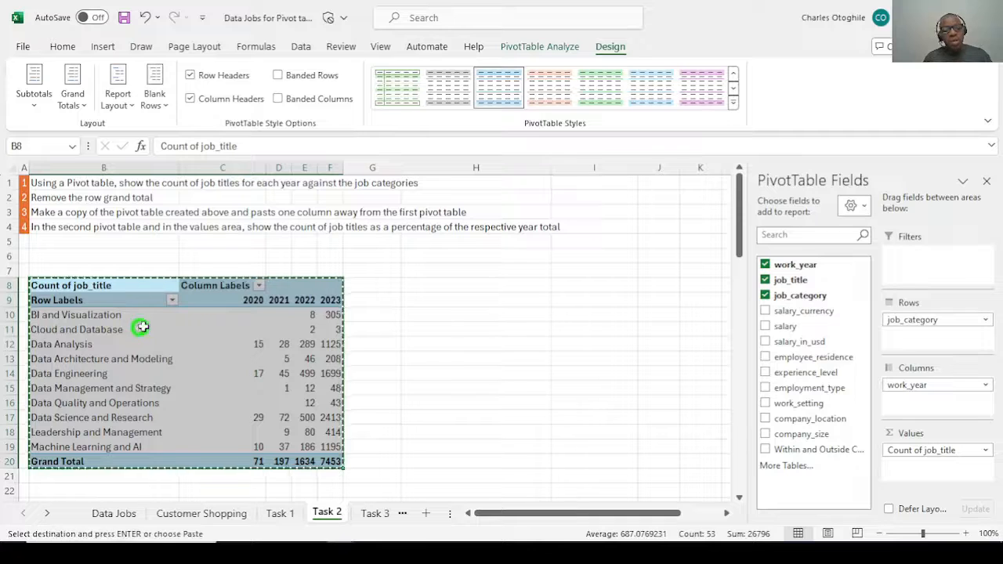
pyautogui.click(454, 287)
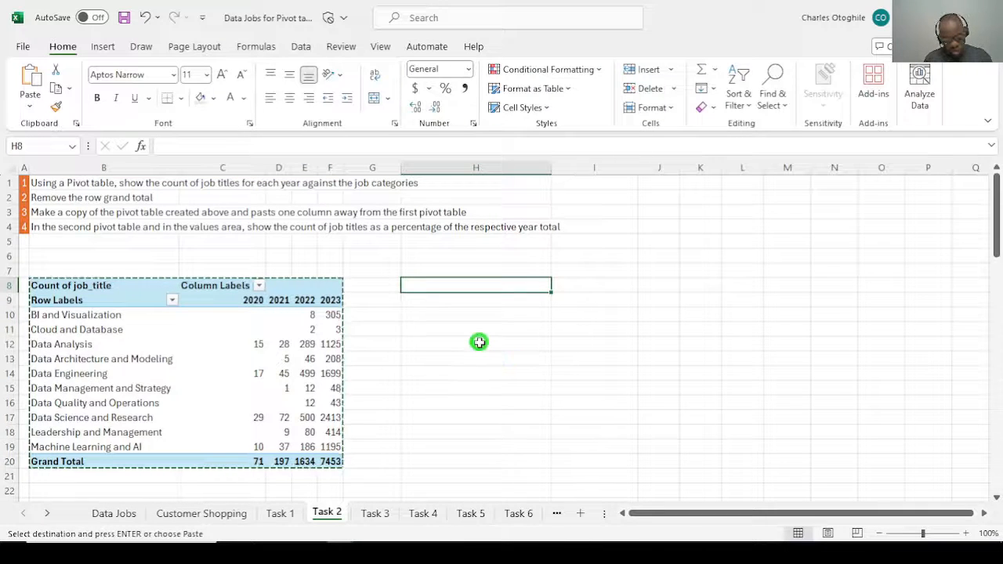
pyautogui.hotkey('ctrl', 'v')
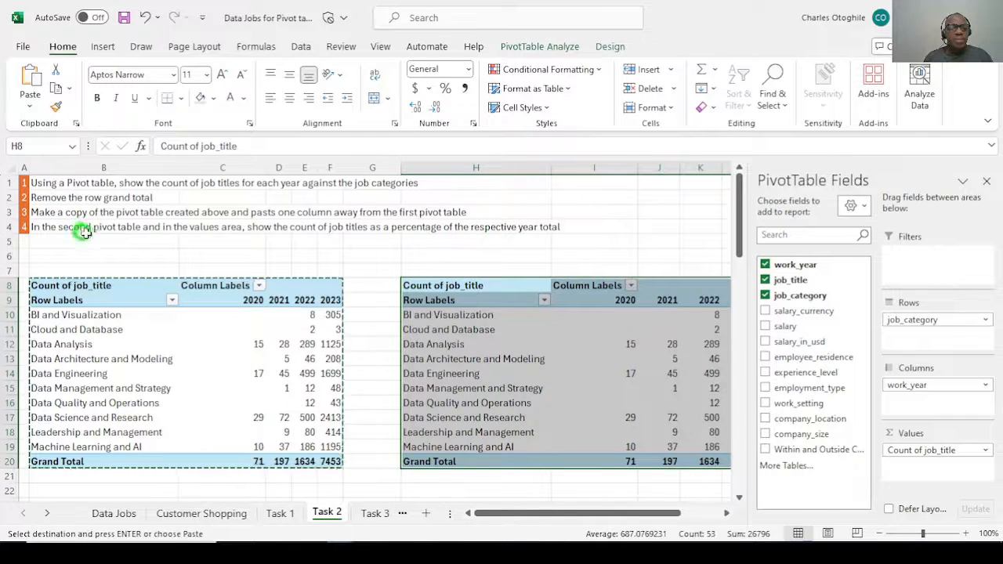
pyautogui.click(476, 317)
pyautogui.press('Escape')
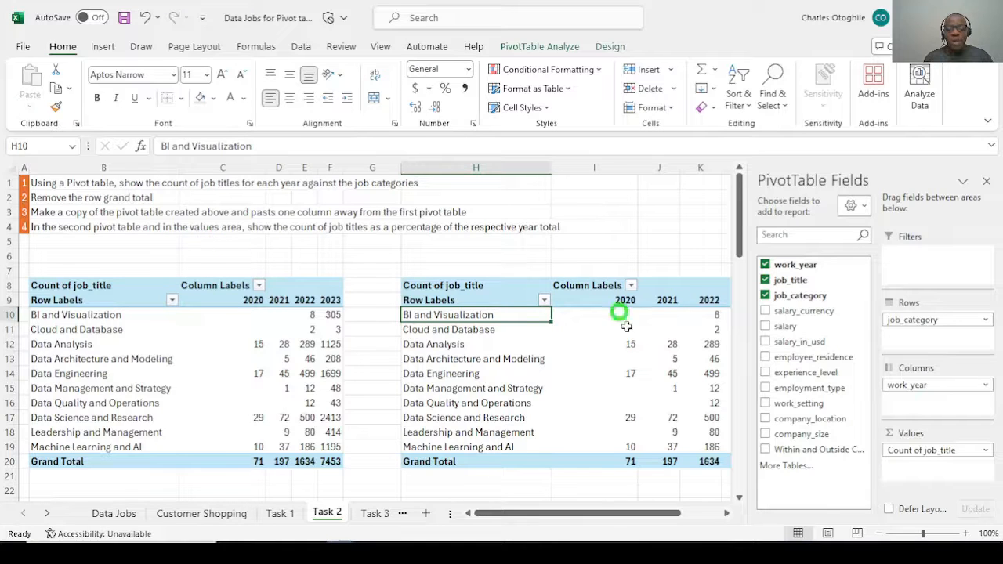
# Show the job title counts in the second PivotTable as % of Column Total
pyautogui.click(650, 358)
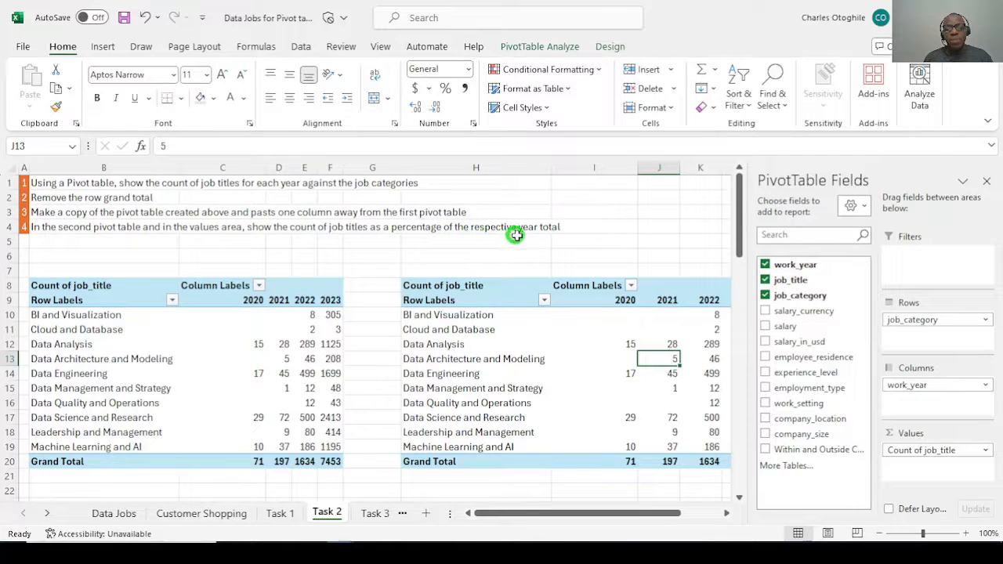
pyautogui.click(726, 511)
pyautogui.click(726, 511)
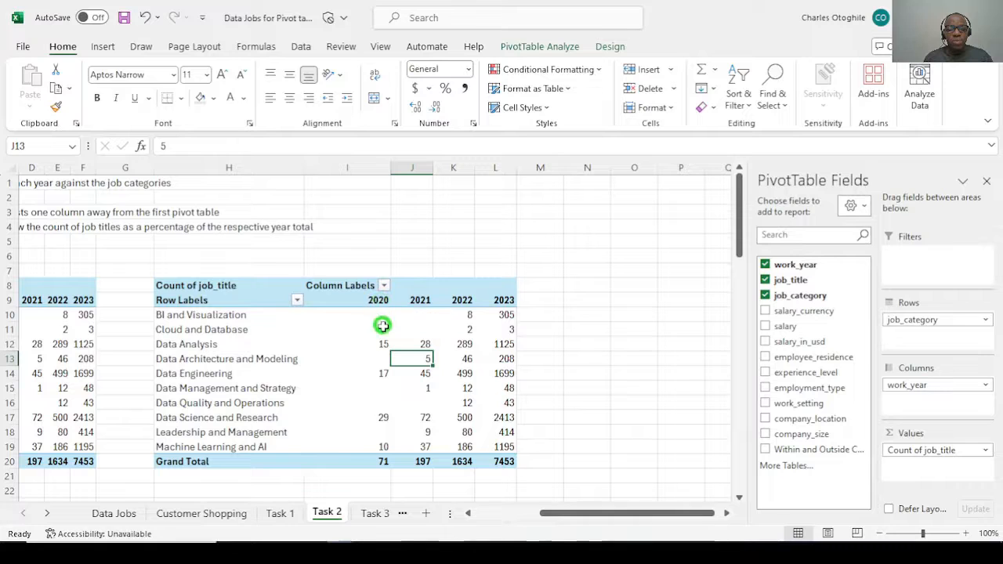
pyautogui.click(383, 349)
pyautogui.moveTo(384, 350); pyautogui.dragTo(376, 454)
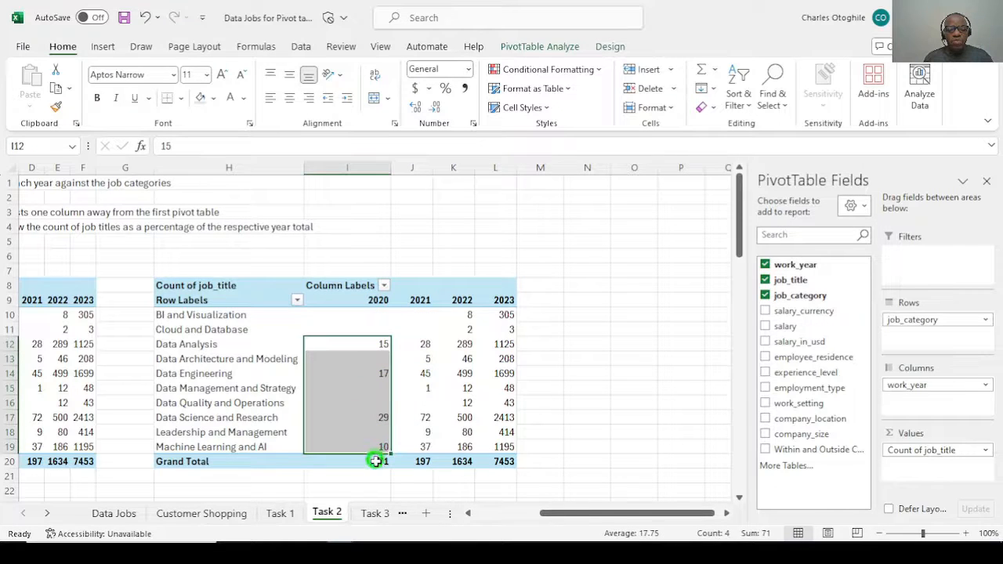
pyautogui.click(377, 463)
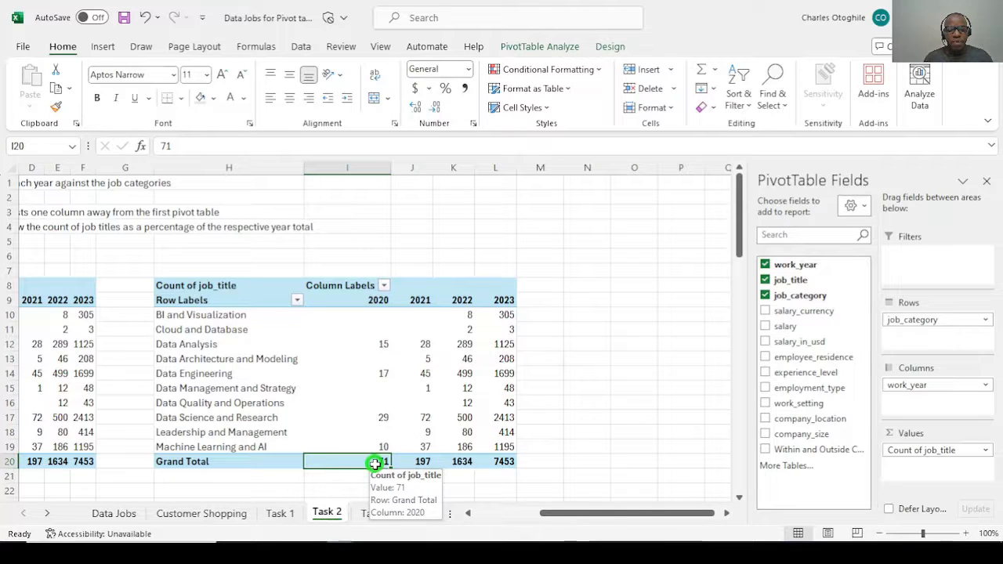
pyautogui.click(381, 342)
pyautogui.rightClick(381, 343)
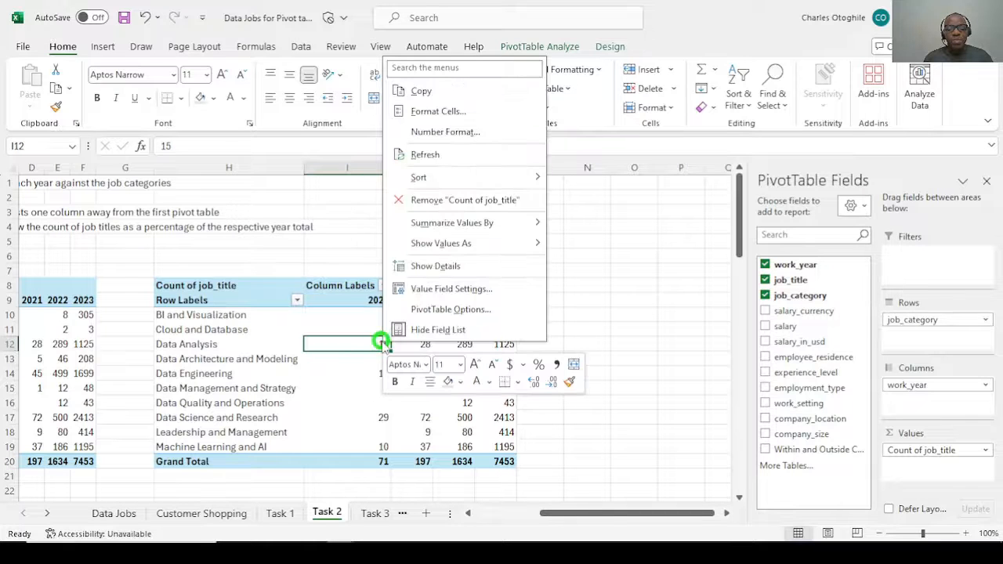
pyautogui.moveTo(431, 244)
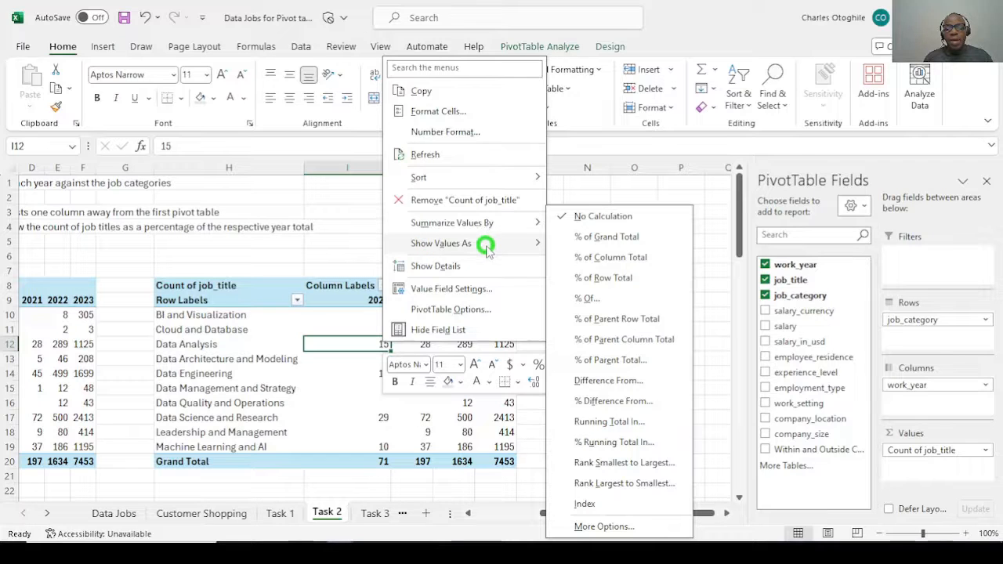
pyautogui.click(611, 261)
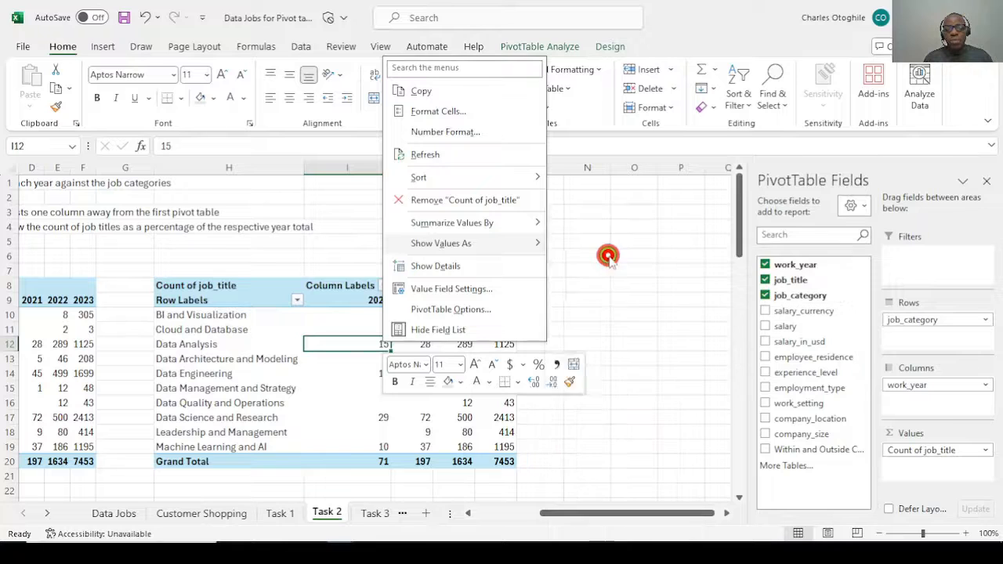
# Examine the 2020 percentages of the job categories and their grand total in the second PivotTable
pyautogui.click(364, 461)
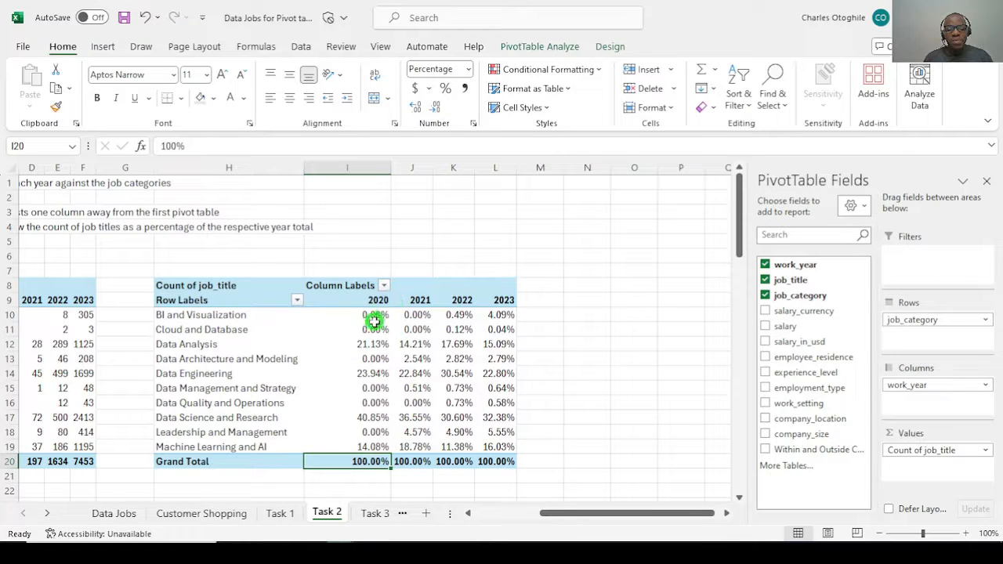
pyautogui.moveTo(373, 316); pyautogui.dragTo(367, 448)
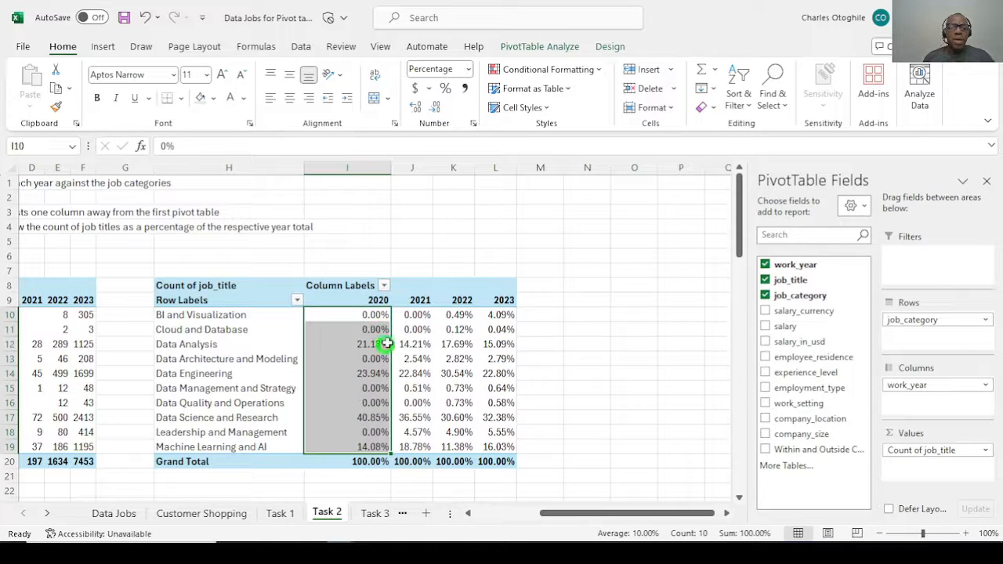
pyautogui.click(376, 315)
pyautogui.click(365, 403)
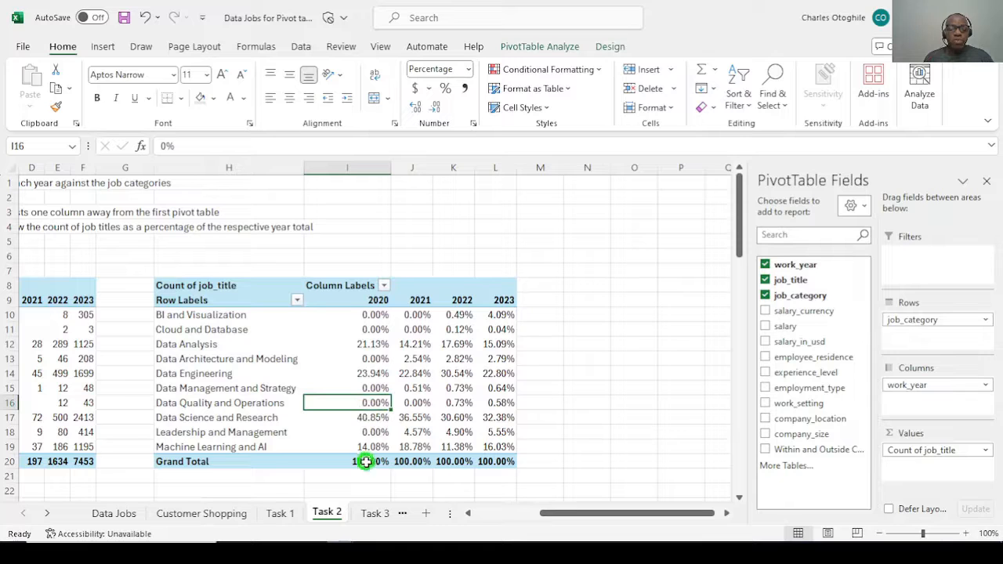
# Compare the yearly job title counts in the first PivotTable with the matching percentages in the second, starting with Data Engineering
pyautogui.click(37, 373)
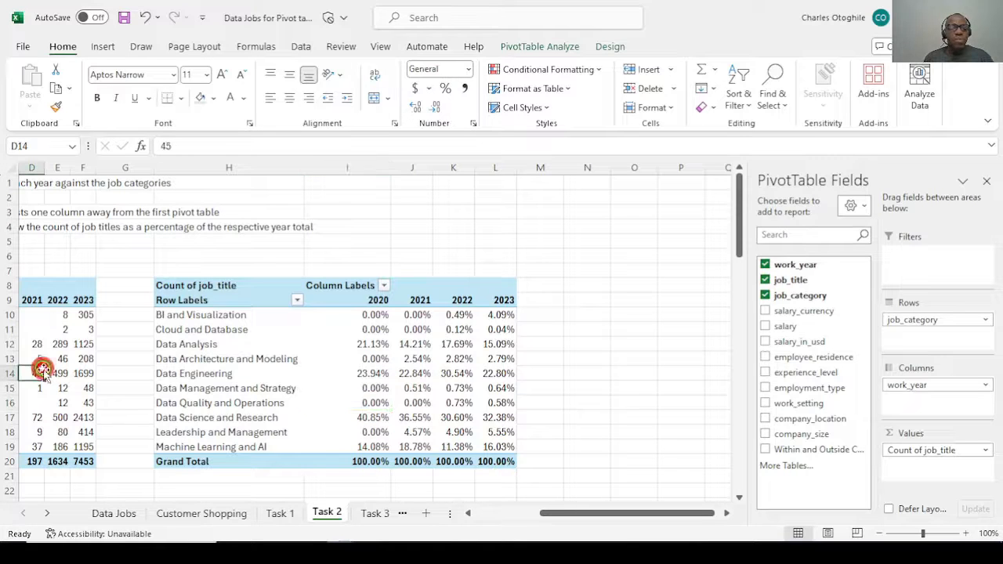
pyautogui.hscroll(-3, 269, 403)
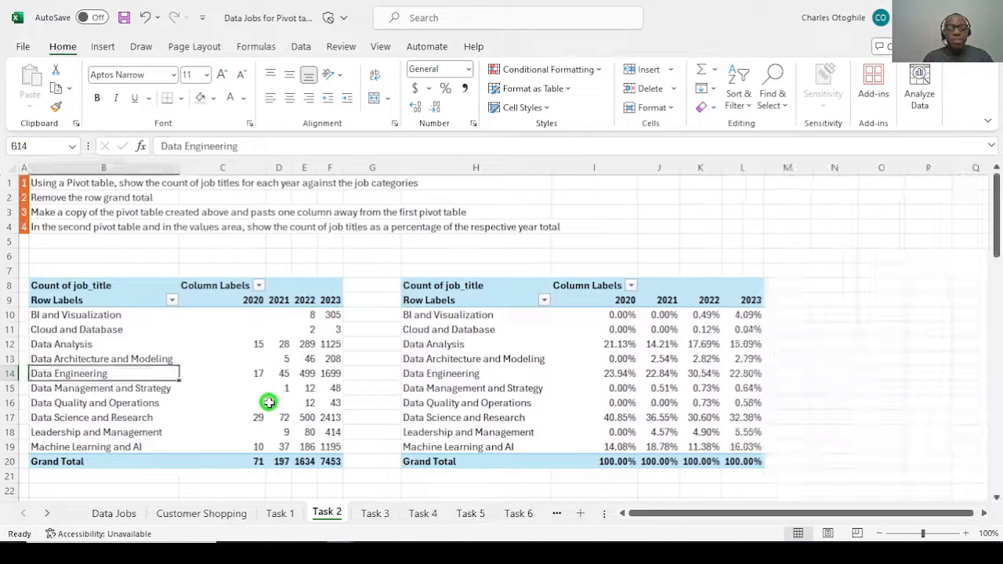
pyautogui.press('Right')
pyautogui.press('Left')
pyautogui.press('Right')
pyautogui.press('Right')
pyautogui.press('Right')
pyautogui.press('Right')
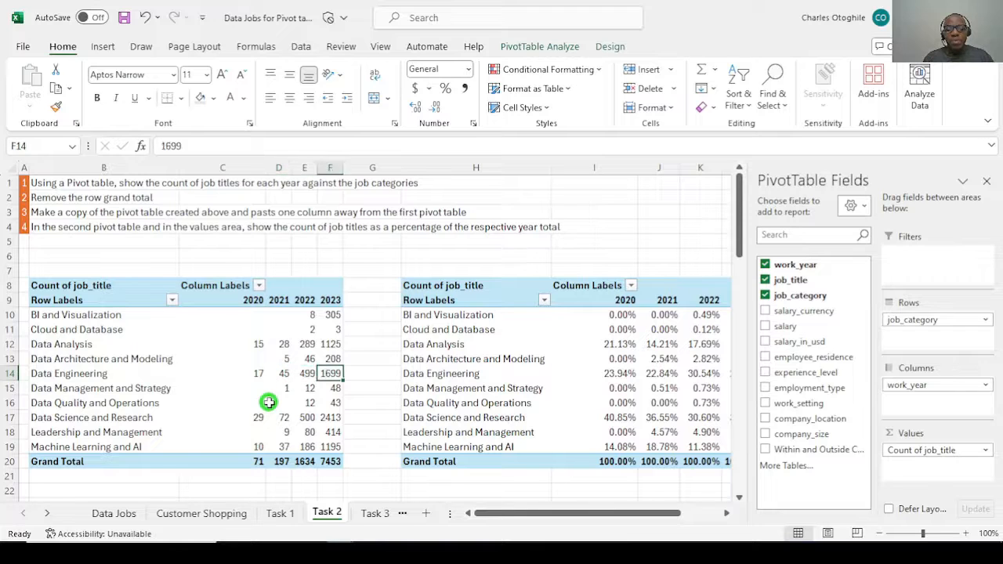
pyautogui.press('Right')
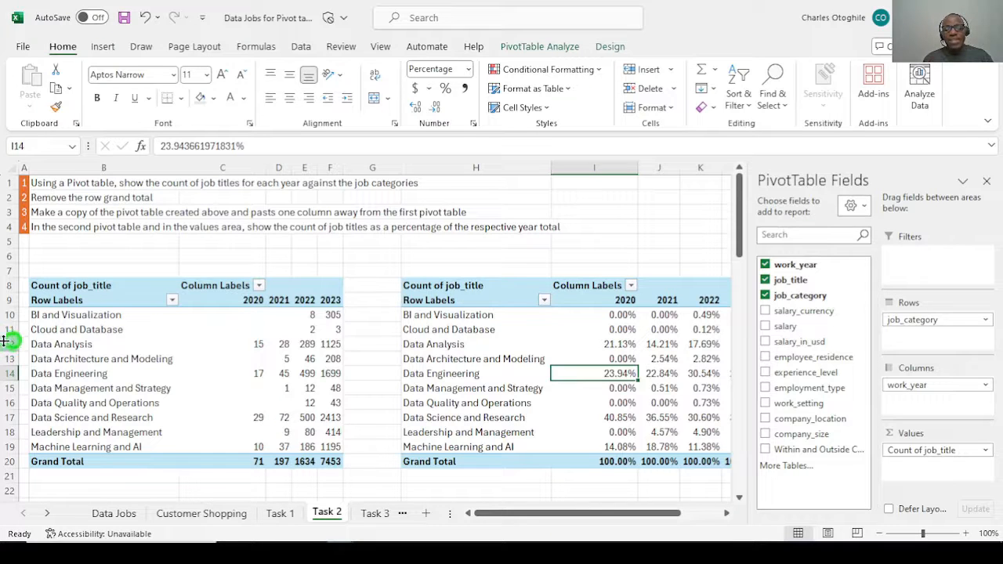
pyautogui.click(298, 361)
pyautogui.moveTo(280, 369)
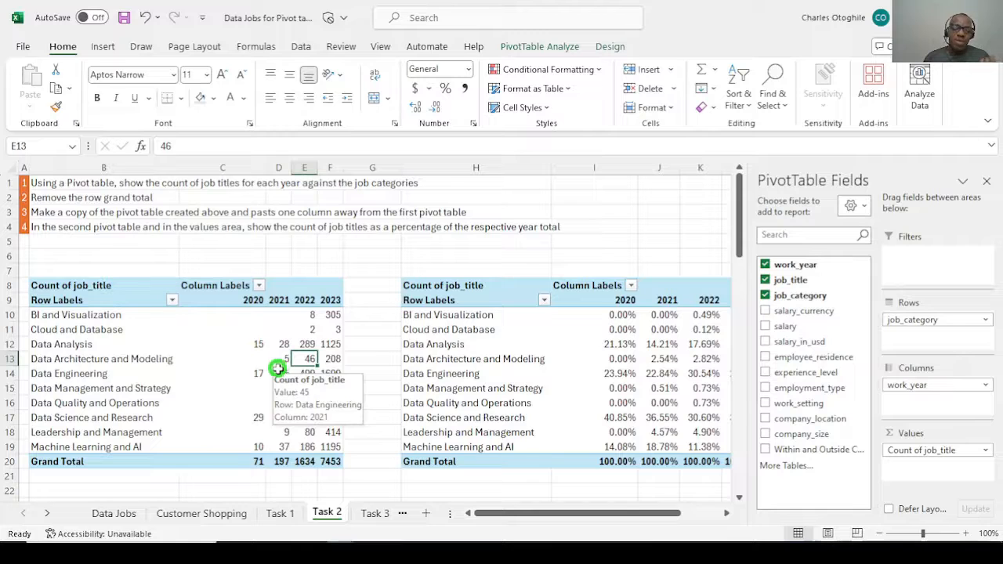
pyautogui.click(623, 345)
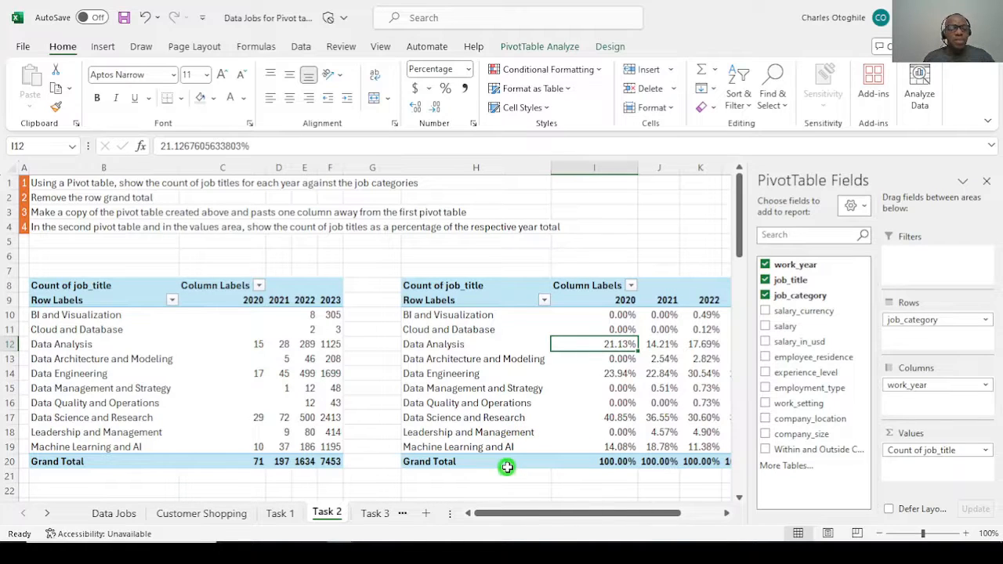
# Open the Task 3 sheet and read its instructions on copying the PivotTables and adding a slicer
pyautogui.click(374, 515)
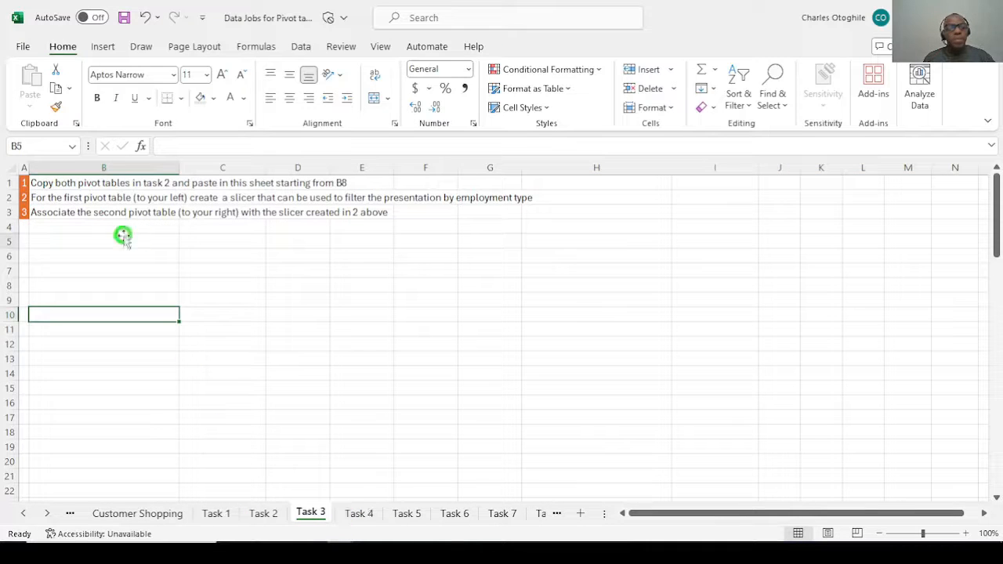
pyautogui.click(95, 345)
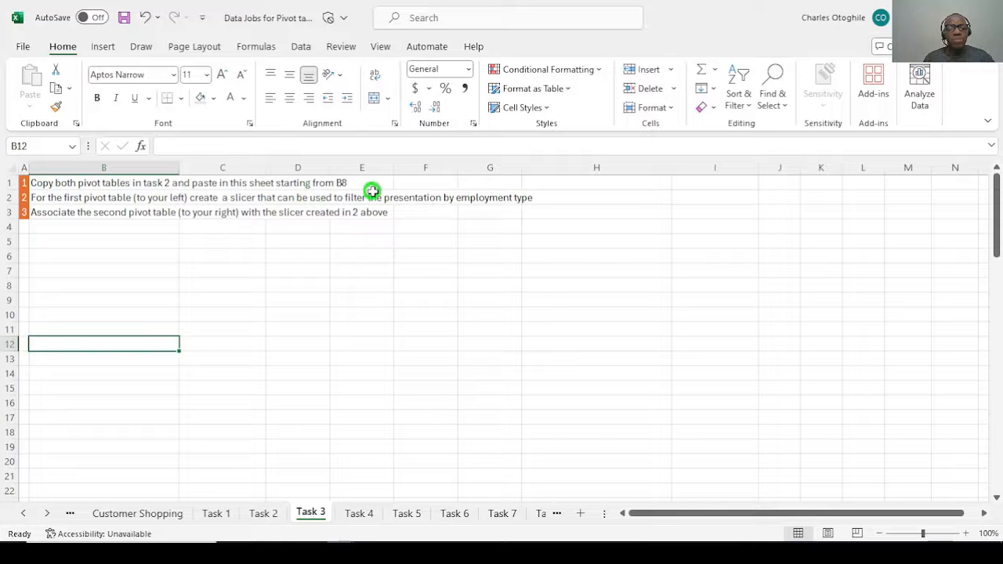
# Copy the range B7:L20 on the Task 2 sheet, which covers both PivotTables and the empty row above them
pyautogui.click(266, 514)
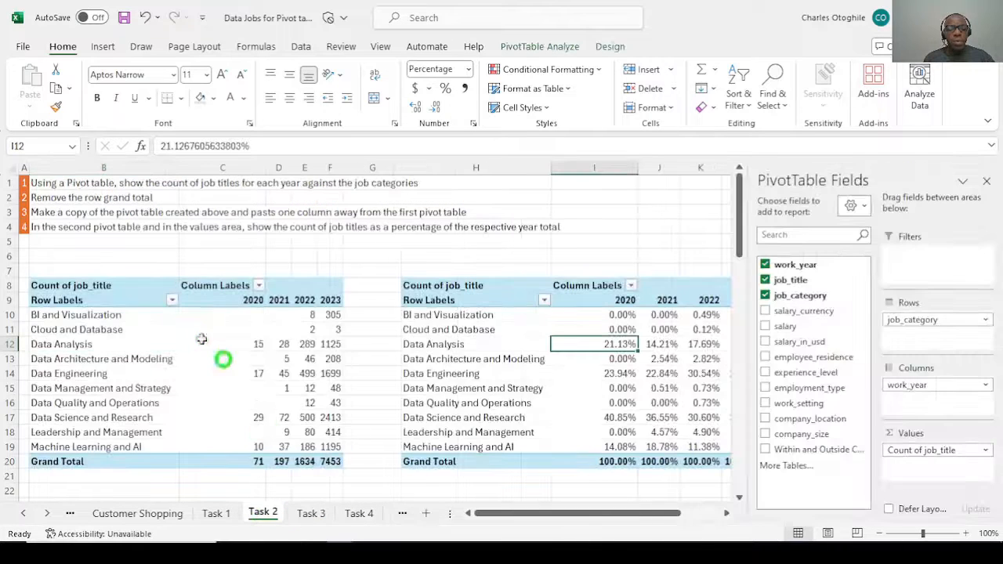
pyautogui.click(46, 280)
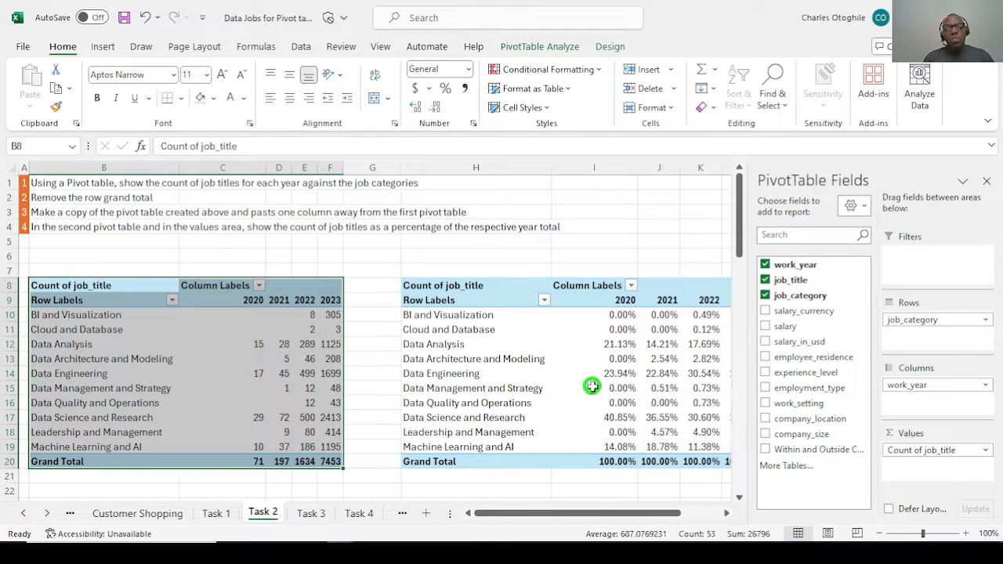
pyautogui.click(54, 269)
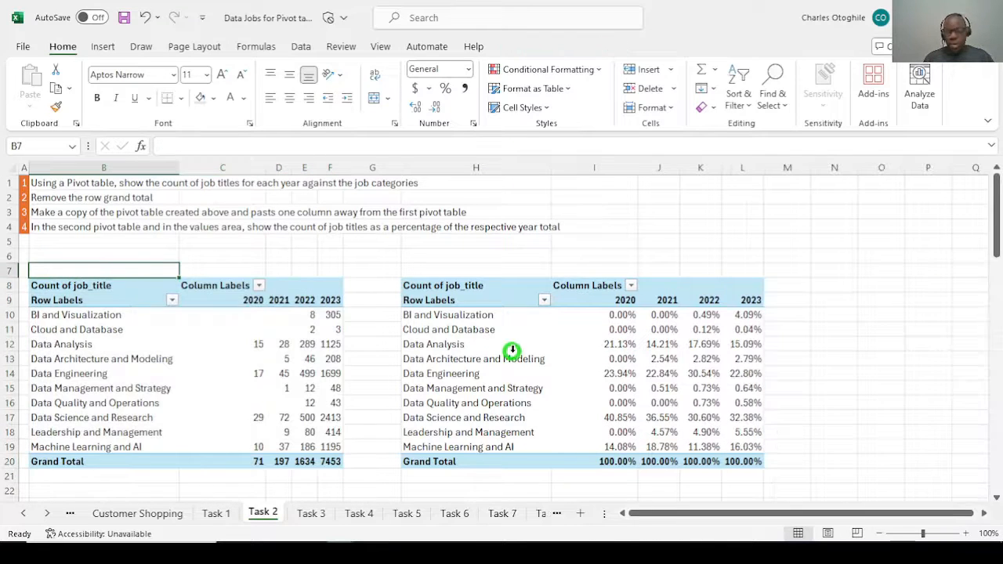
pyautogui.hotkey('shift', 'Right')
pyautogui.hotkey('shift', 'Right')
pyautogui.hotkey('shift', 'Right')
pyautogui.hotkey('shift', 'Right')
pyautogui.hotkey('shift', 'Right')
pyautogui.hotkey('shift', 'Right')
pyautogui.hotkey('shift', 'Right')
pyautogui.hotkey('shift', 'Right')
pyautogui.hotkey('shift', 'Right')
pyautogui.hotkey('shift', 'Right')
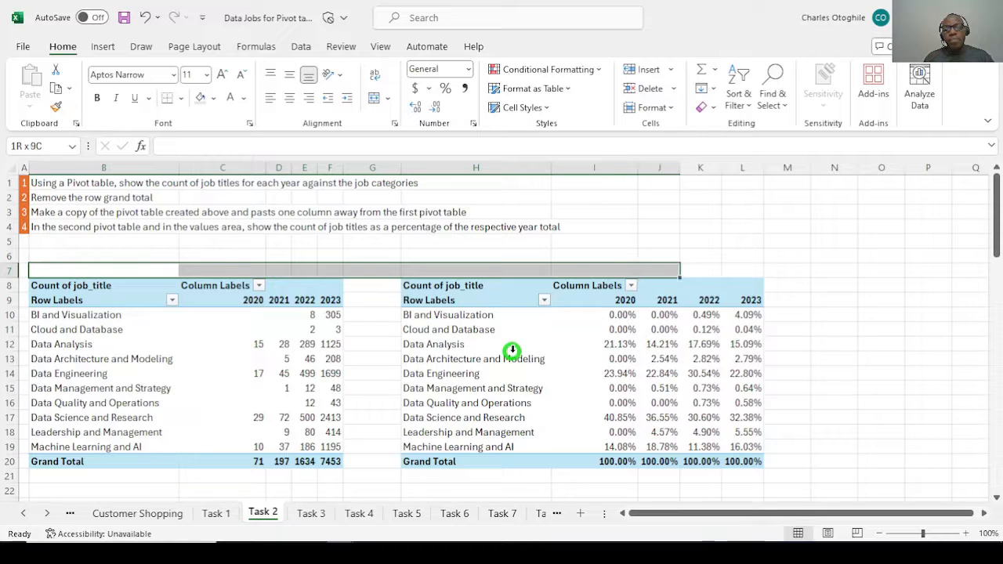
pyautogui.hotkey('shift', 'Down')
pyautogui.hotkey('shift', 'Down')
pyautogui.hotkey('shift', 'Down')
pyautogui.hotkey('shift', 'Down')
pyautogui.hotkey('shift', 'Down')
pyautogui.hotkey('shift', 'Down')
pyautogui.hotkey('shift', 'Down')
pyautogui.hotkey('shift', 'Down')
pyautogui.hotkey('shift', 'Down')
pyautogui.hotkey('shift', 'Down')
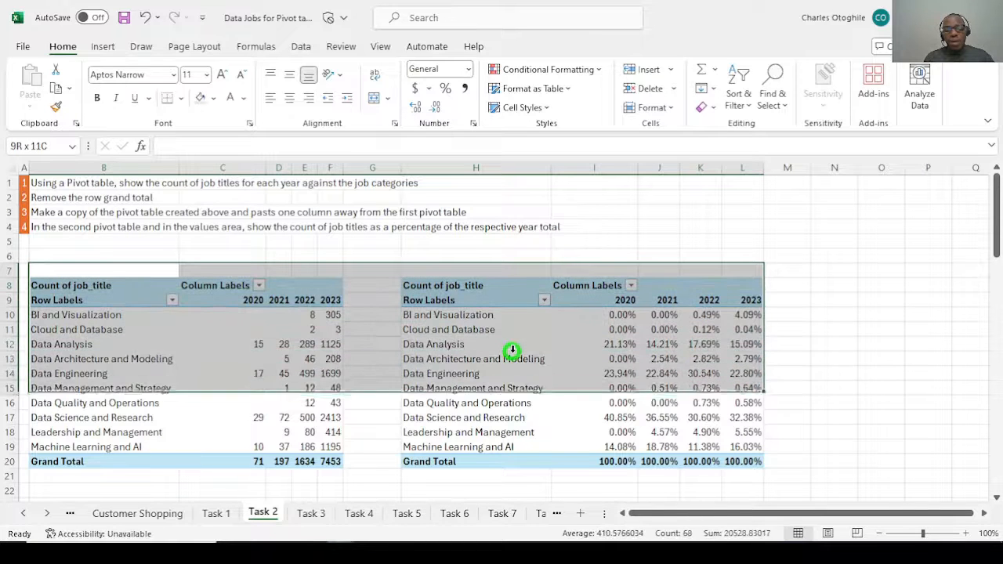
pyautogui.hotkey('shift', 'Down')
pyautogui.hotkey('shift', 'Down')
pyautogui.hotkey('shift', 'Down')
pyautogui.hotkey('shift', 'Up')
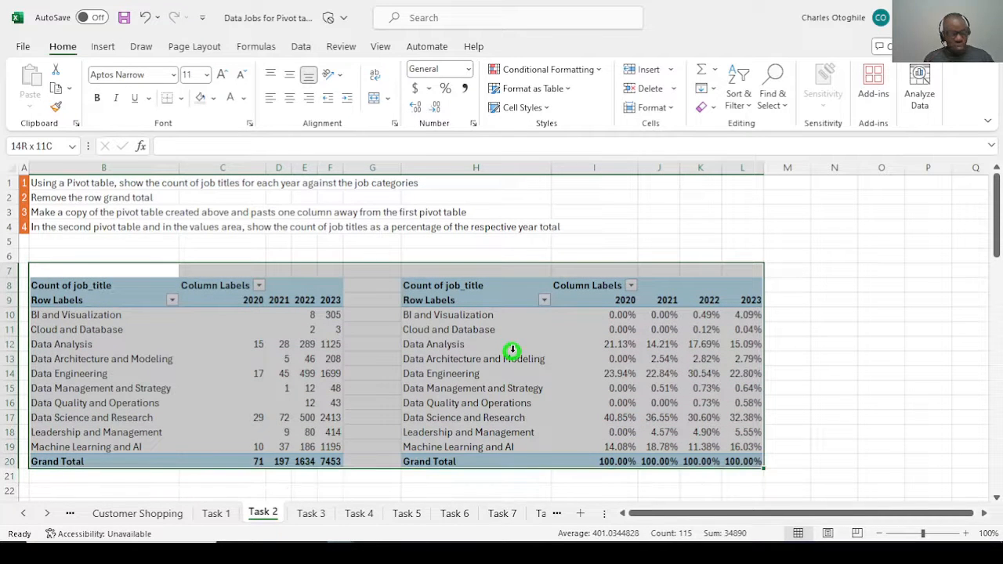
pyautogui.hotkey('ctrl', 'c')
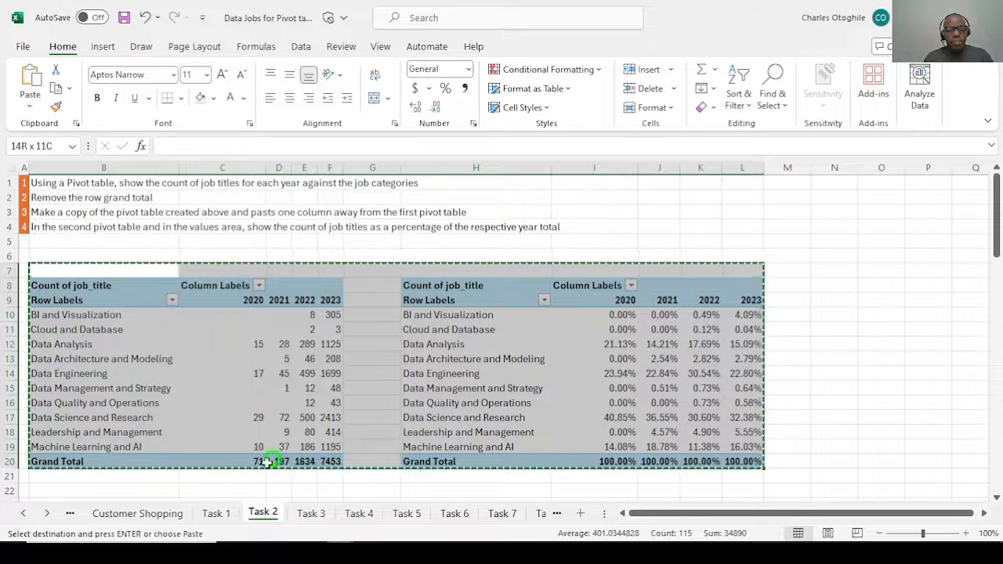
# Paste both copied PivotTables into the Task 3 sheet from cell B7, so that the tables start at B8
pyautogui.click(312, 514)
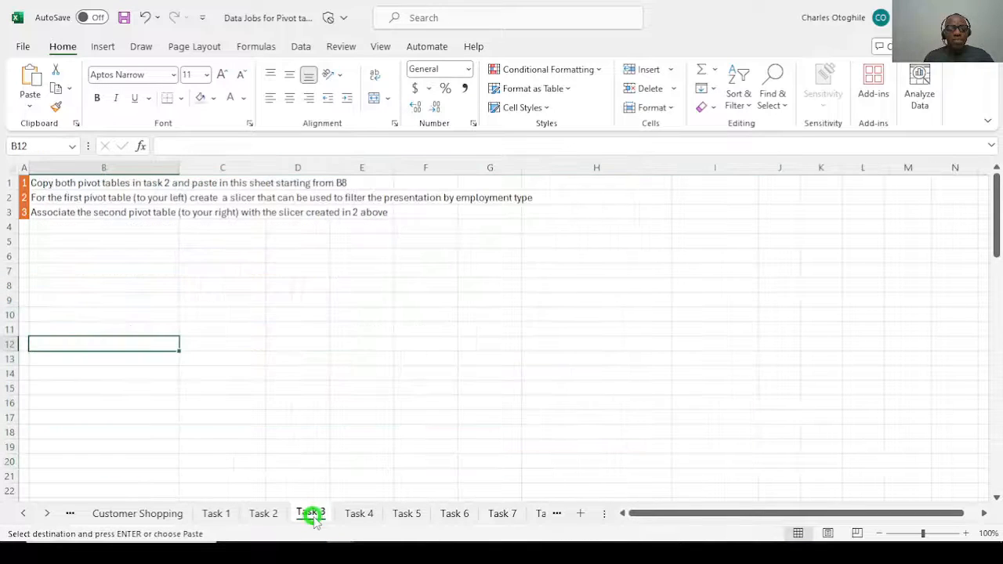
pyautogui.click(65, 286)
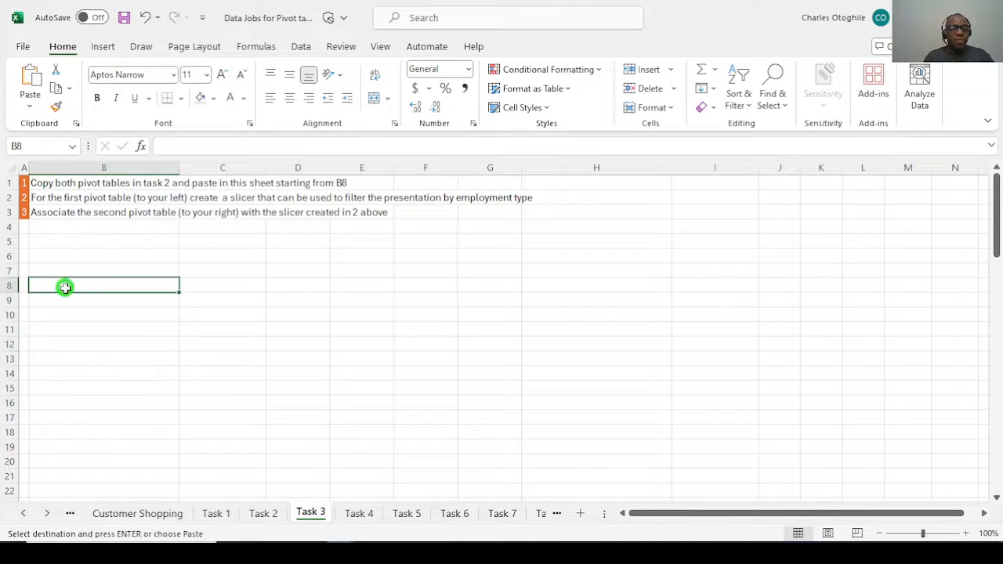
pyautogui.click(63, 270)
pyautogui.hotkey('ctrl', 'v')
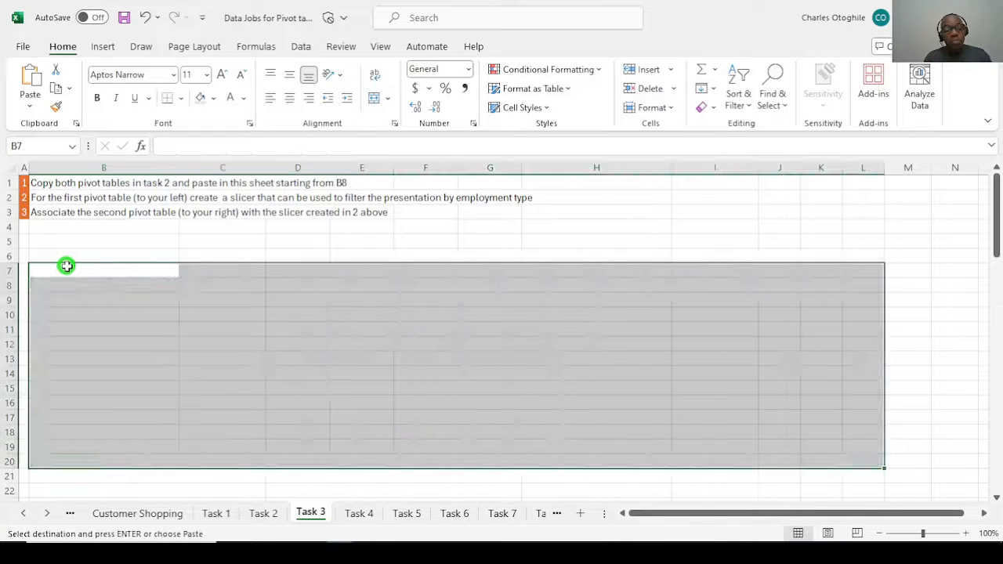
pyautogui.click(59, 293)
pyautogui.click(79, 287)
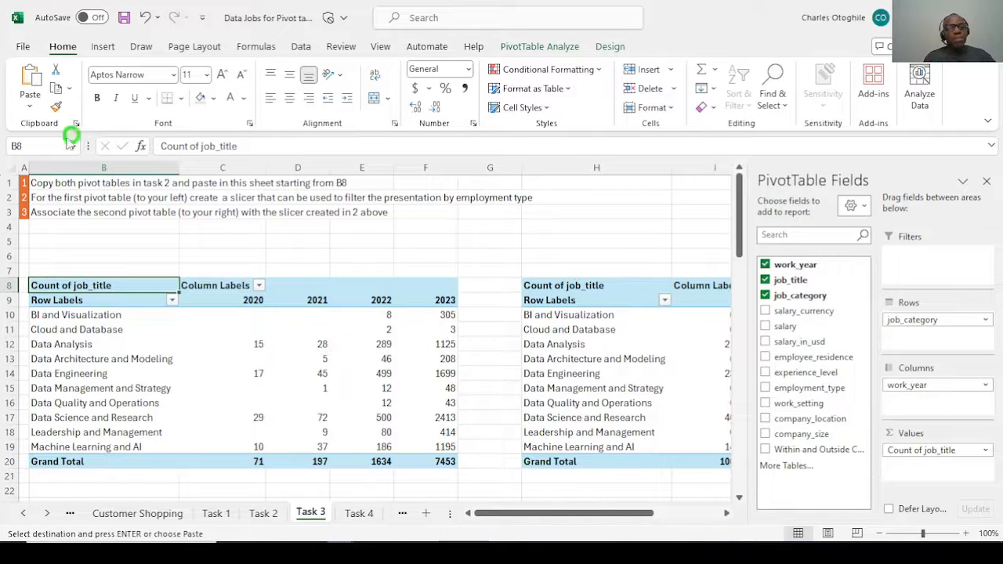
# Insert seven blank rows at row 6 of the Task 3 sheet to make room for a slicer above the PivotTables
pyautogui.click(115, 197)
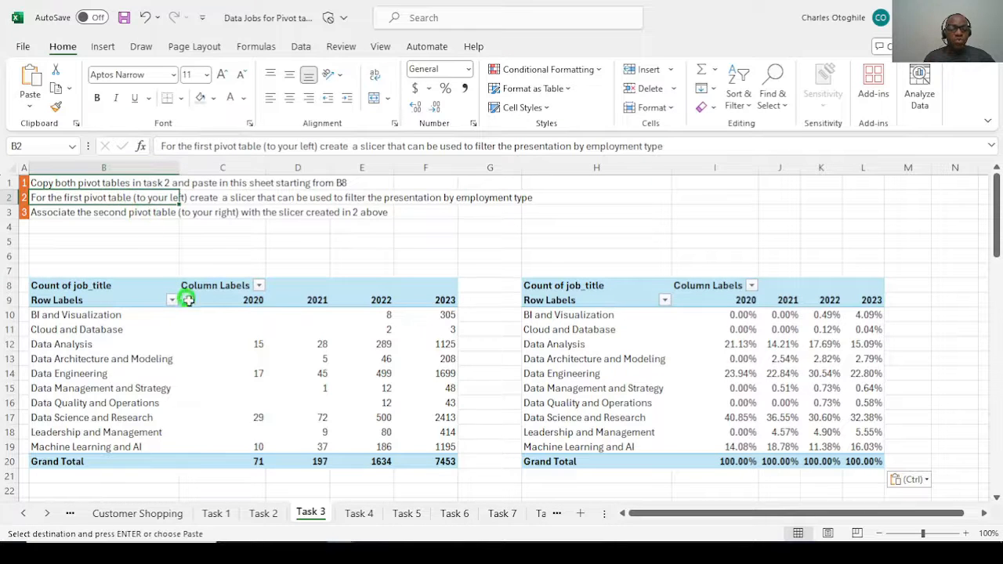
pyautogui.moveTo(98, 286); pyautogui.dragTo(404, 463)
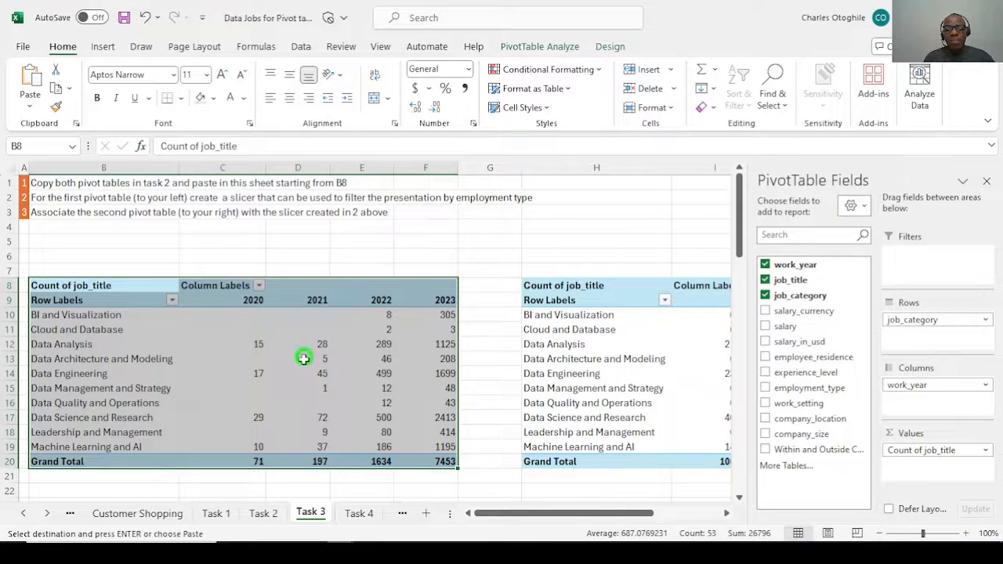
pyautogui.scroll(-2, 244, 432)
pyautogui.scroll(2, 269, 403)
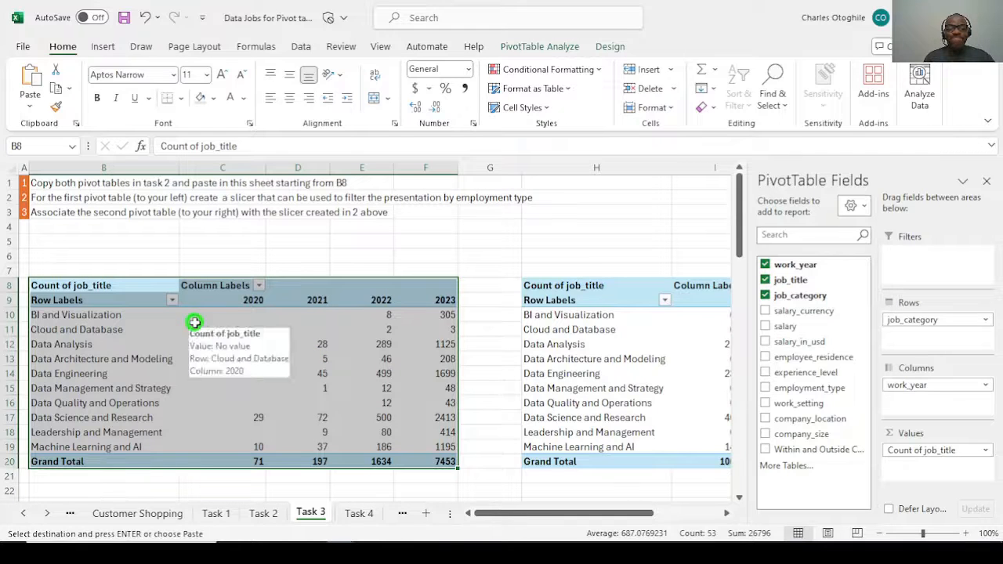
pyautogui.click(6, 256)
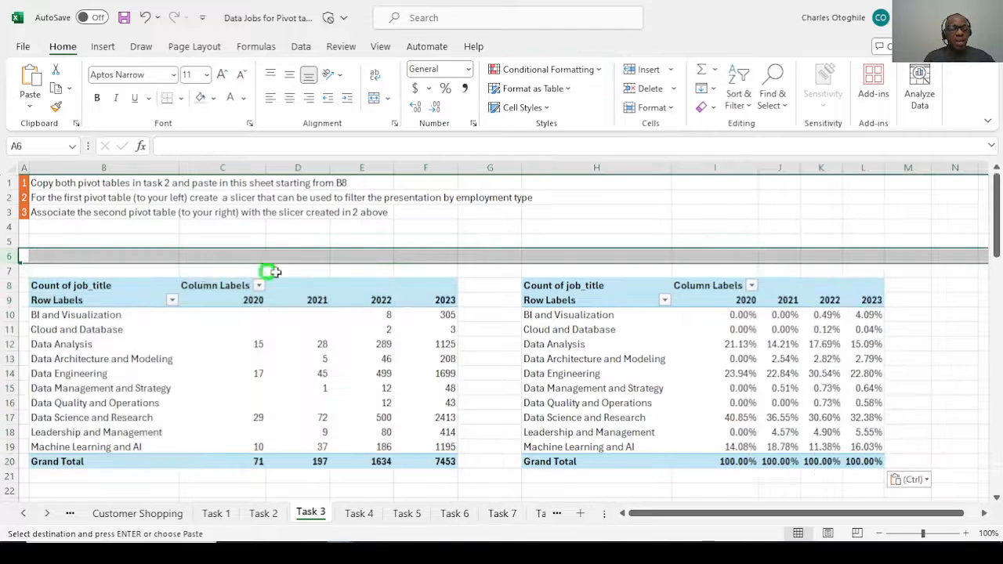
pyautogui.hotkey('ctrl', 'shift', '+')
pyautogui.hotkey('ctrl', 'shift', '+')
pyautogui.hotkey('ctrl', 'shift', '+')
pyautogui.hotkey('ctrl', 'shift', '+')
pyautogui.hotkey('ctrl', 'shift', '+')
pyautogui.hotkey('ctrl', 'shift', '+')
pyautogui.hotkey('ctrl', 'shift', '+')
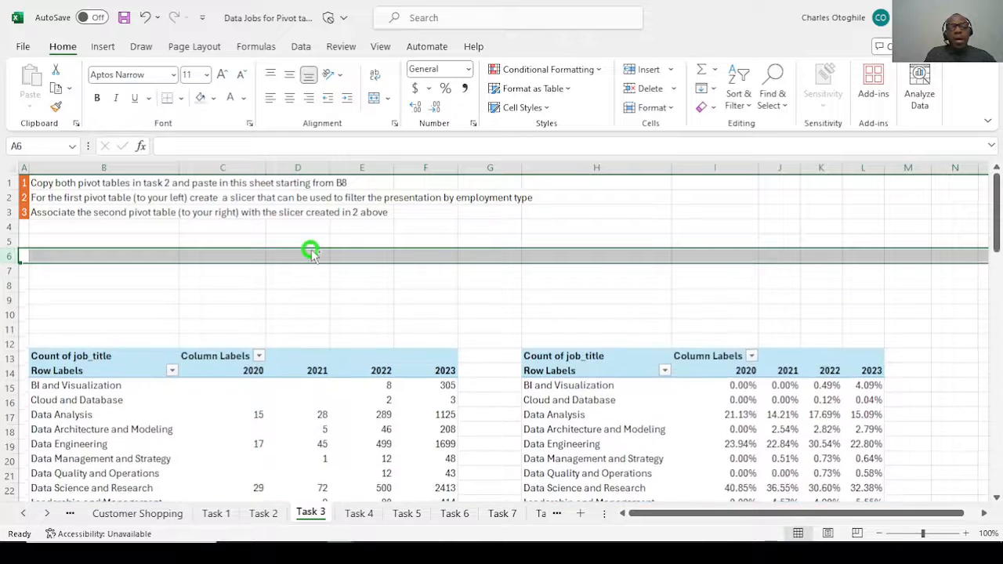
pyautogui.click(157, 298)
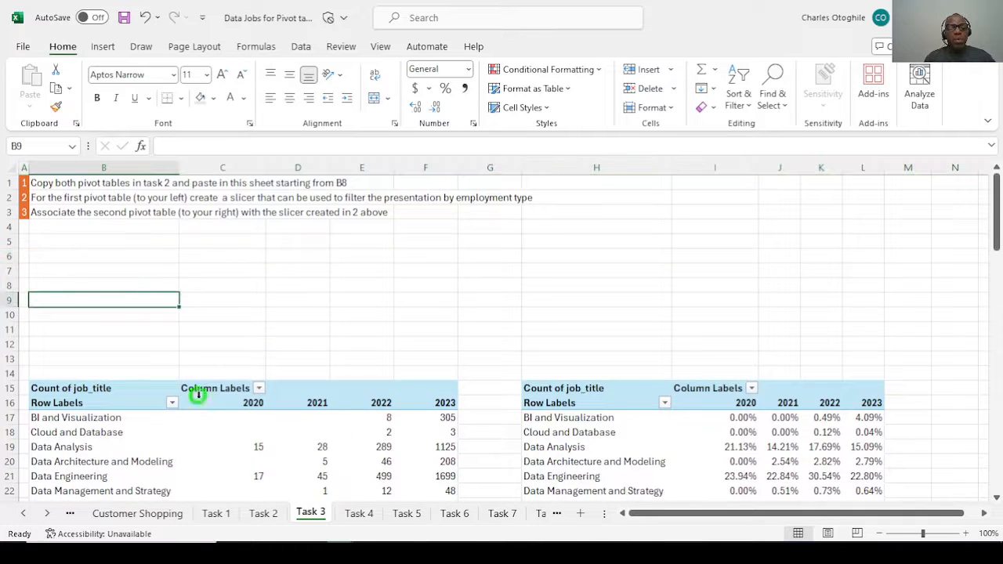
# Insert an employment_type slicer for the first PivotTable and fit it, 1.68" high, into the blank space above that table
pyautogui.click(205, 443)
pyautogui.click(205, 420)
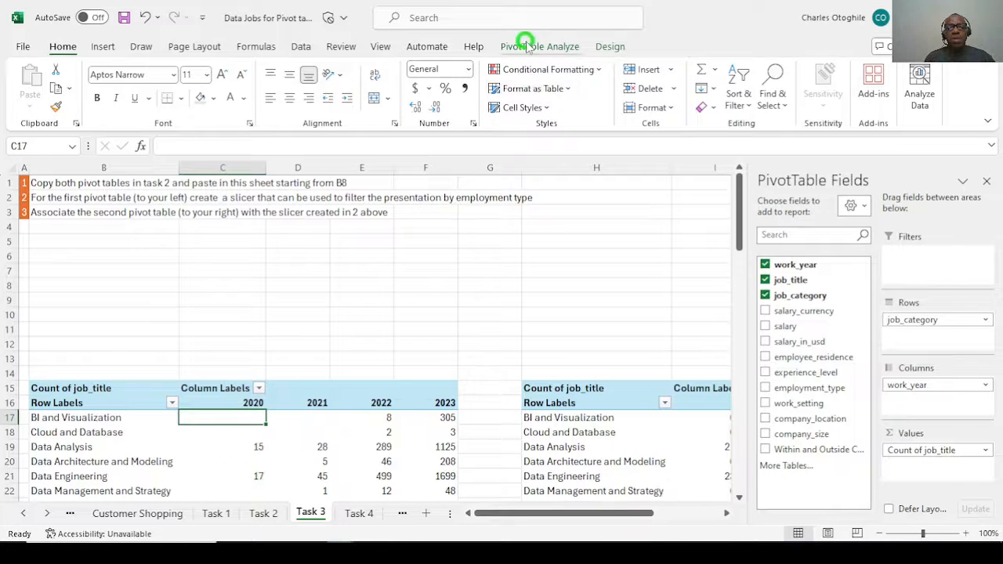
pyautogui.click(556, 47)
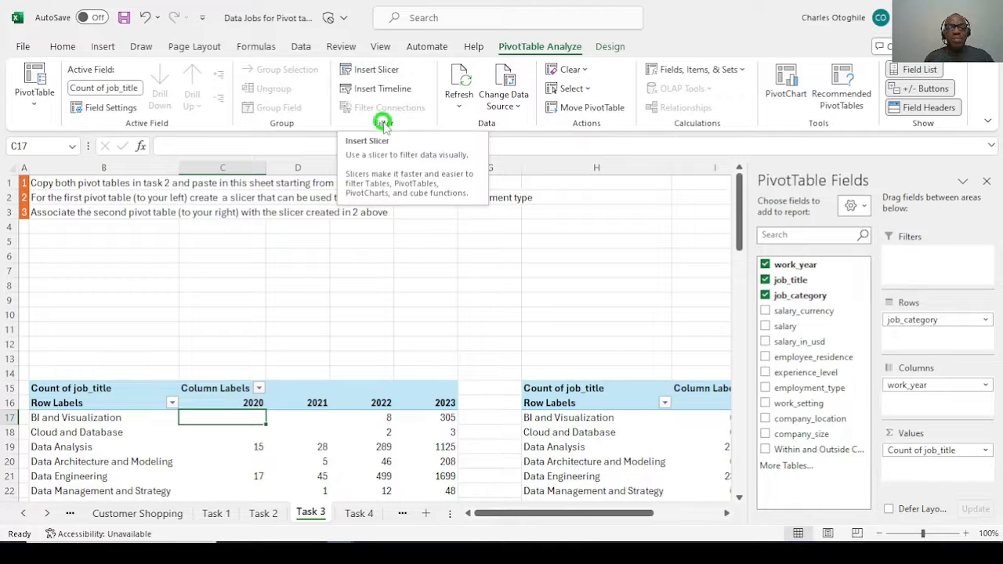
pyautogui.click(376, 71)
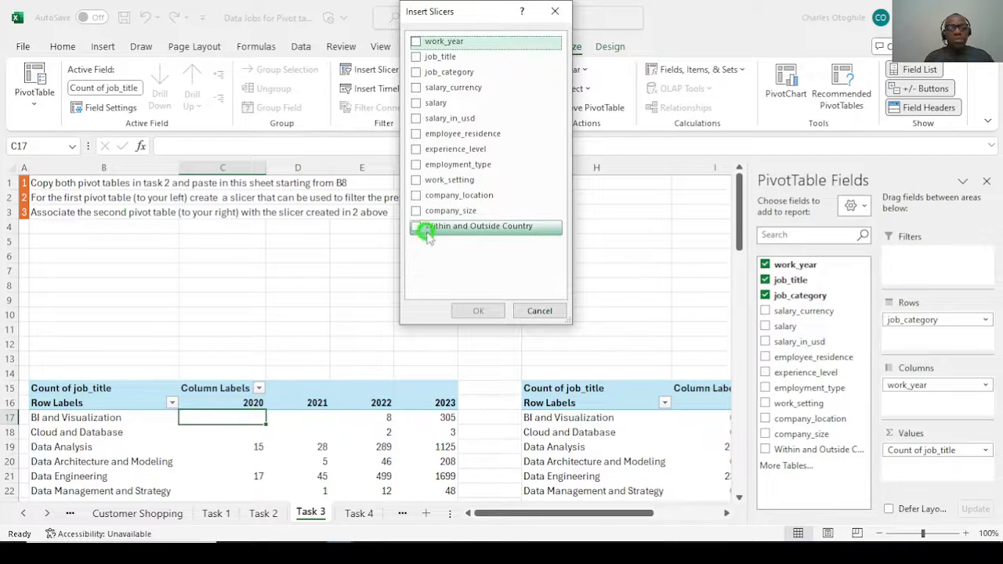
pyautogui.moveTo(508, 28); pyautogui.dragTo(505, 49)
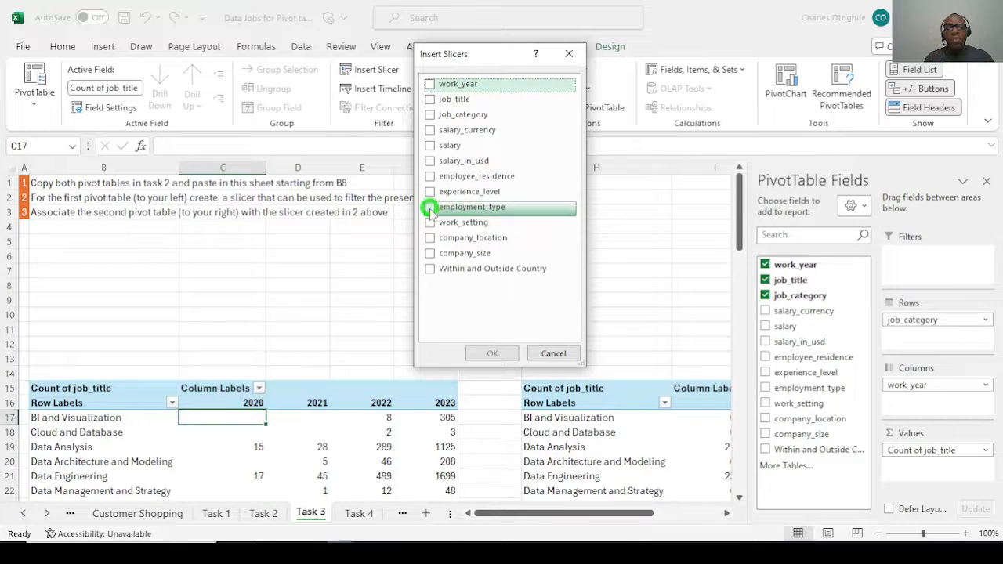
pyautogui.click(430, 208)
pyautogui.click(493, 354)
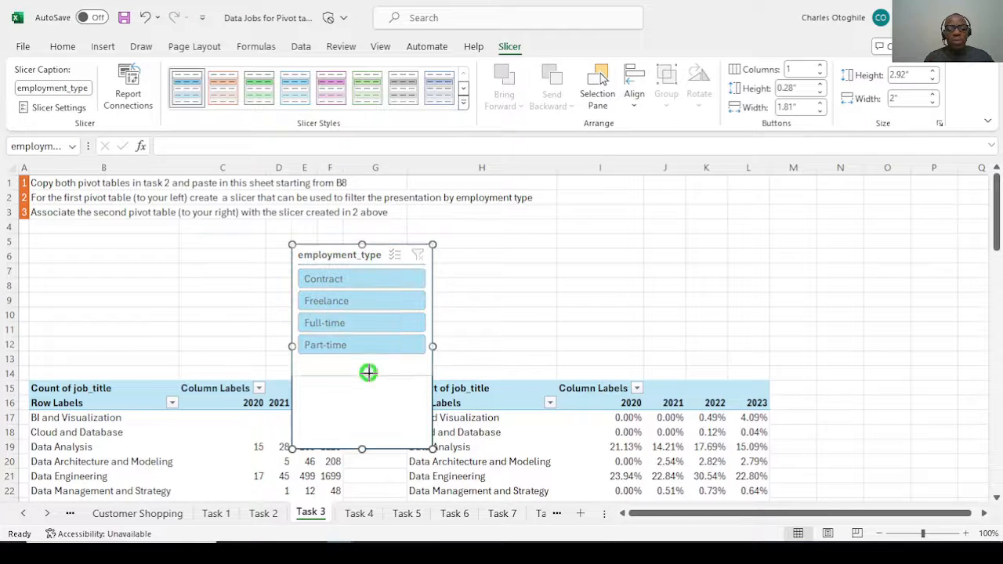
pyautogui.moveTo(369, 360); pyautogui.dragTo(368, 361)
pyautogui.moveTo(335, 248); pyautogui.dragTo(77, 234)
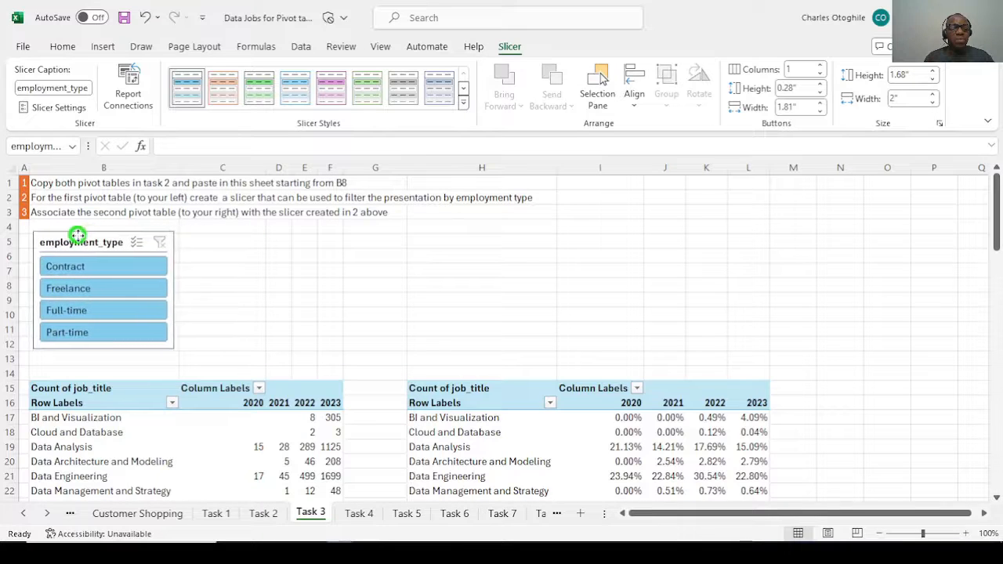
# Test the slicer on the first PivotTable with Contract, Freelance and Full-time, ending on Part-time
pyautogui.click(79, 267)
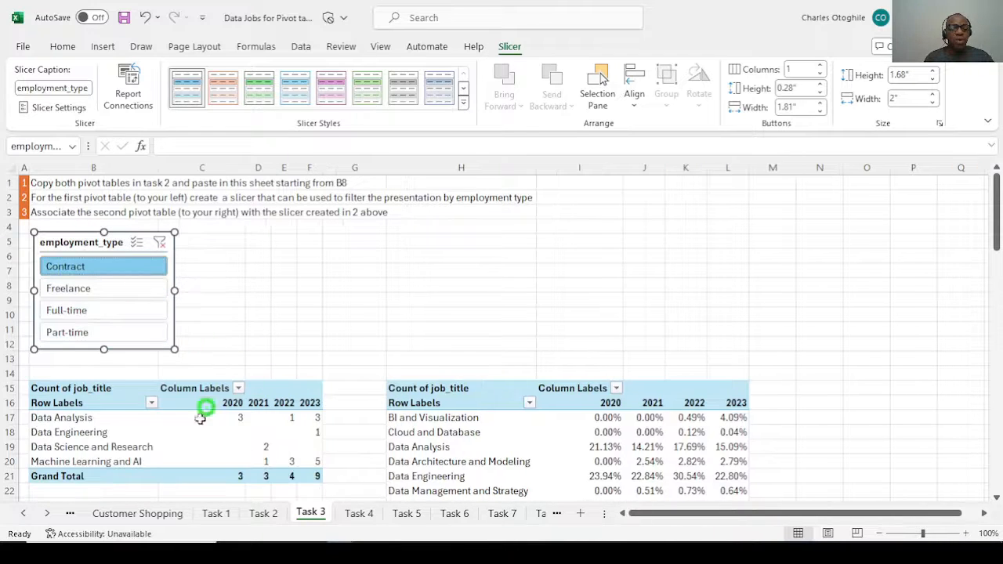
pyautogui.moveTo(83, 417); pyautogui.dragTo(310, 472)
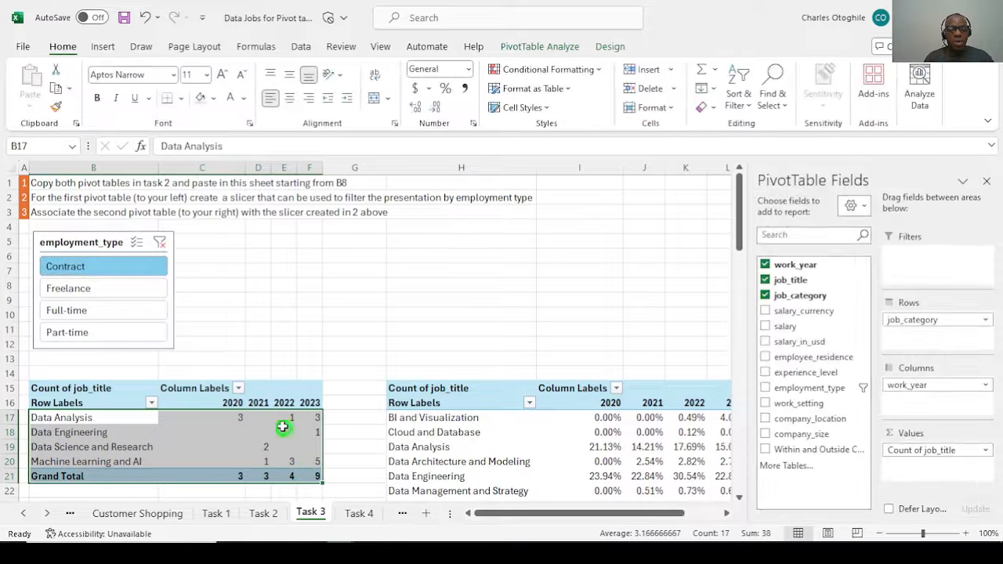
pyautogui.scroll(-2, 298, 375)
pyautogui.scroll(2, 290, 368)
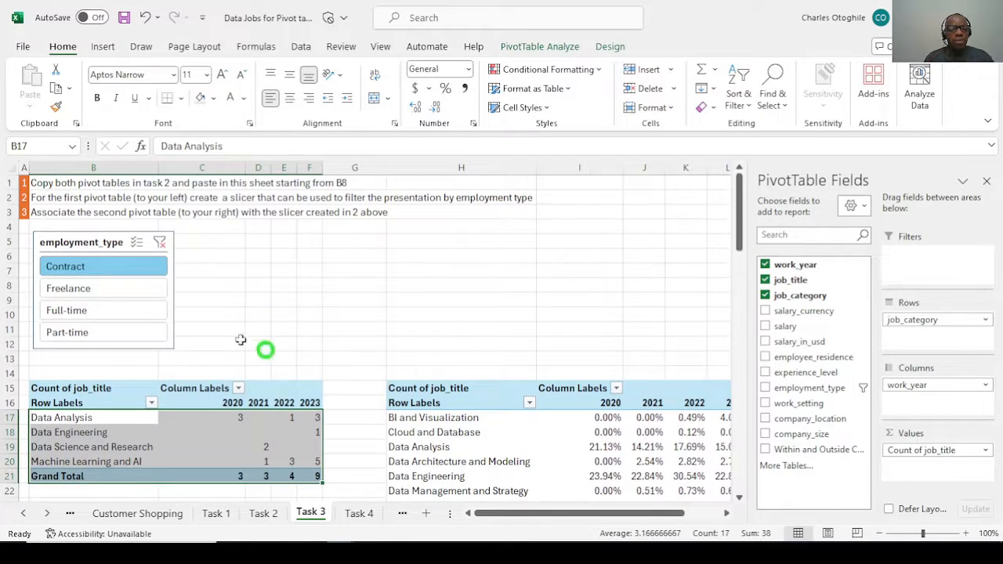
pyautogui.click(79, 287)
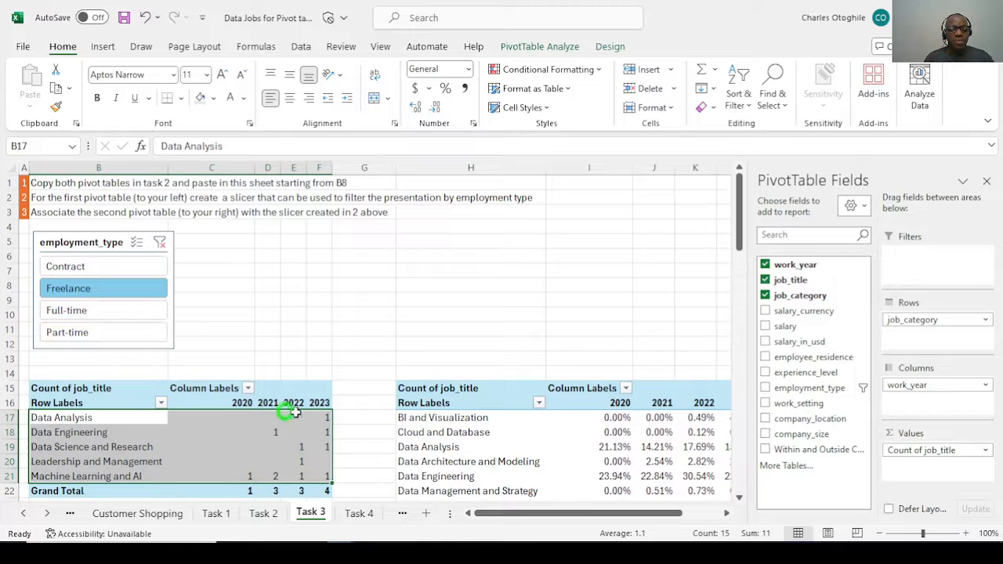
pyautogui.click(111, 308)
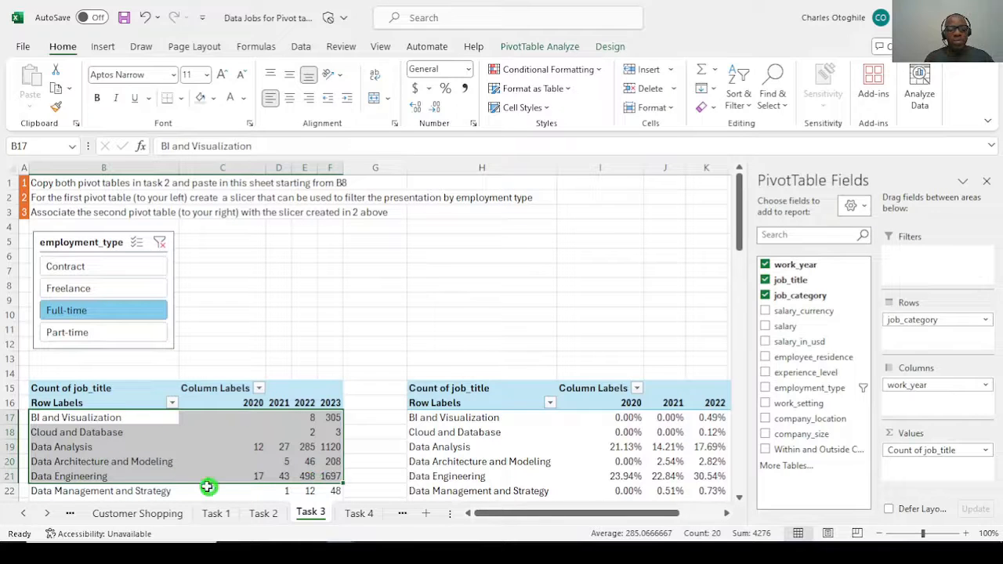
pyautogui.click(80, 331)
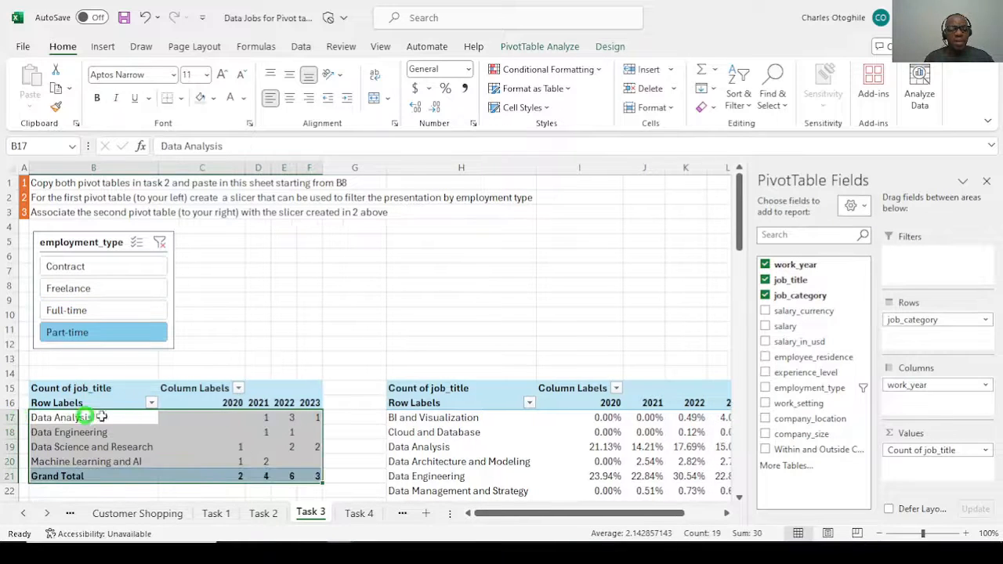
# Compare the second PivotTable with the filtered first one and review the slicer instructions at the top of the sheet
pyautogui.scroll(-1, 509, 368)
pyautogui.scroll(-2, 509, 368)
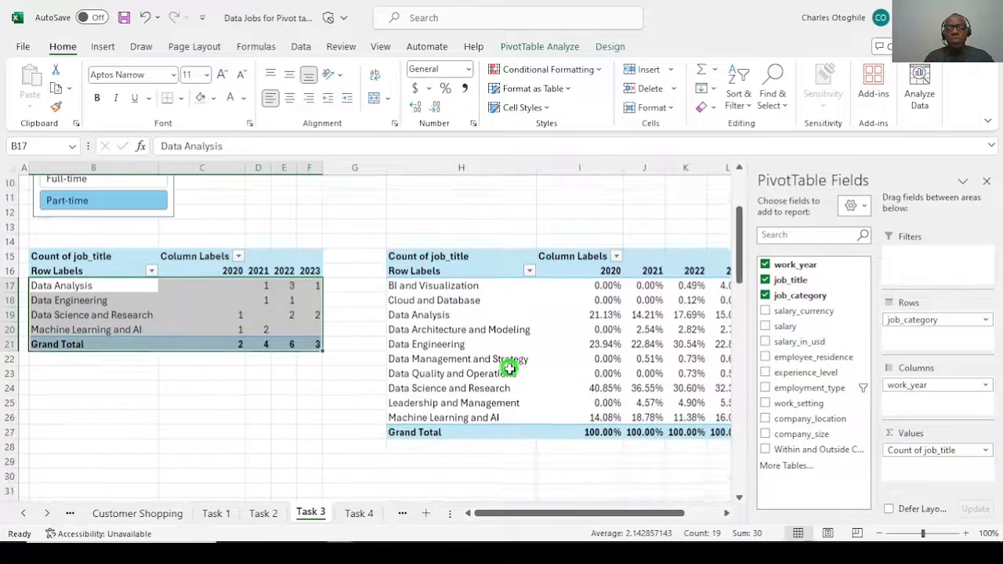
pyautogui.scroll(1, 510, 369)
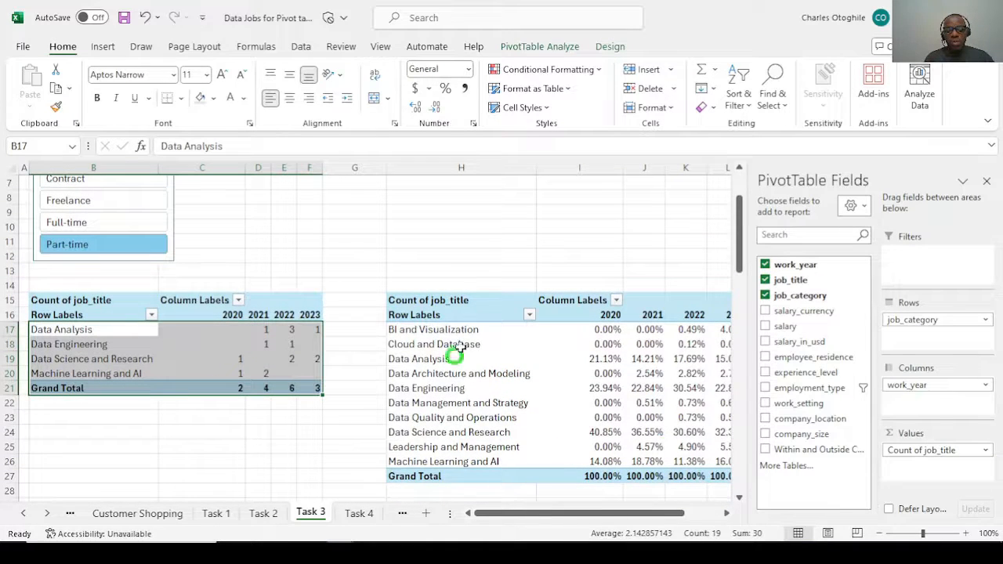
pyautogui.click(258, 256)
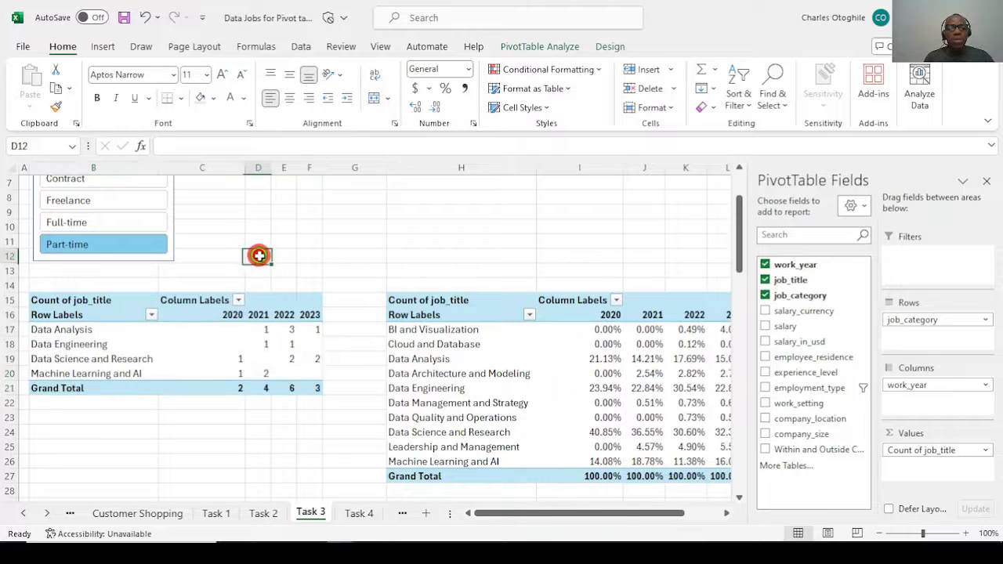
pyautogui.scroll(2, 308, 274)
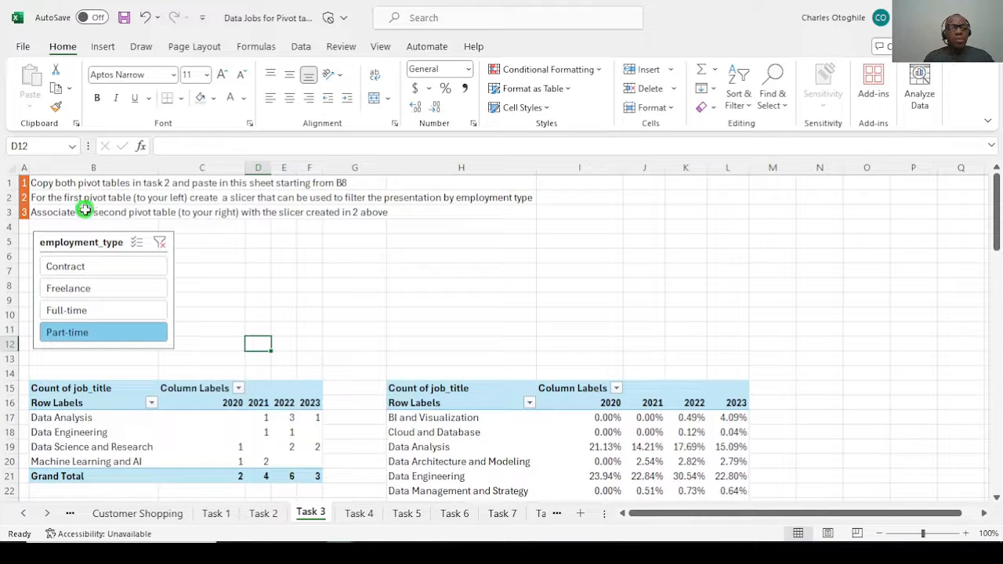
pyautogui.click(58, 200)
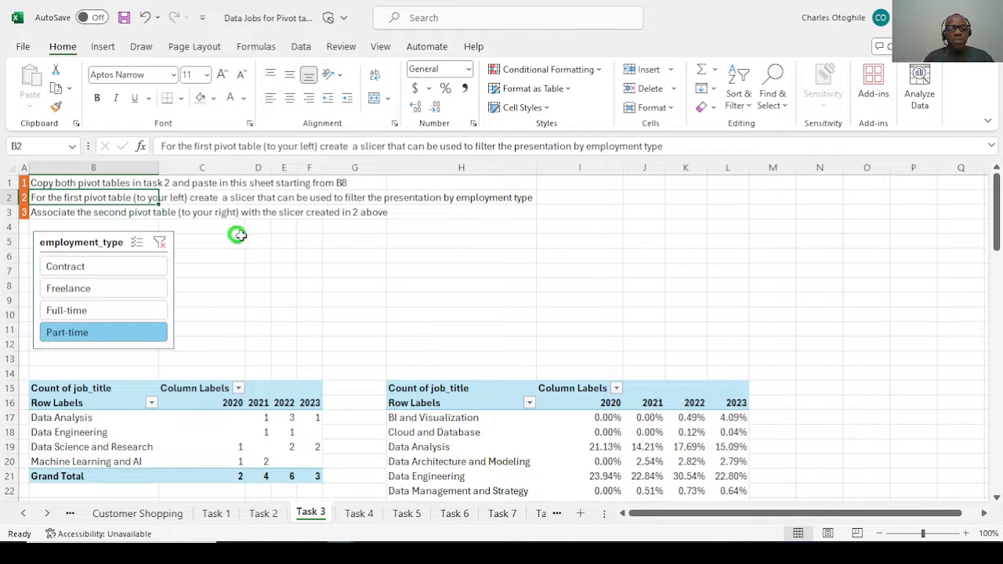
pyautogui.click(546, 461)
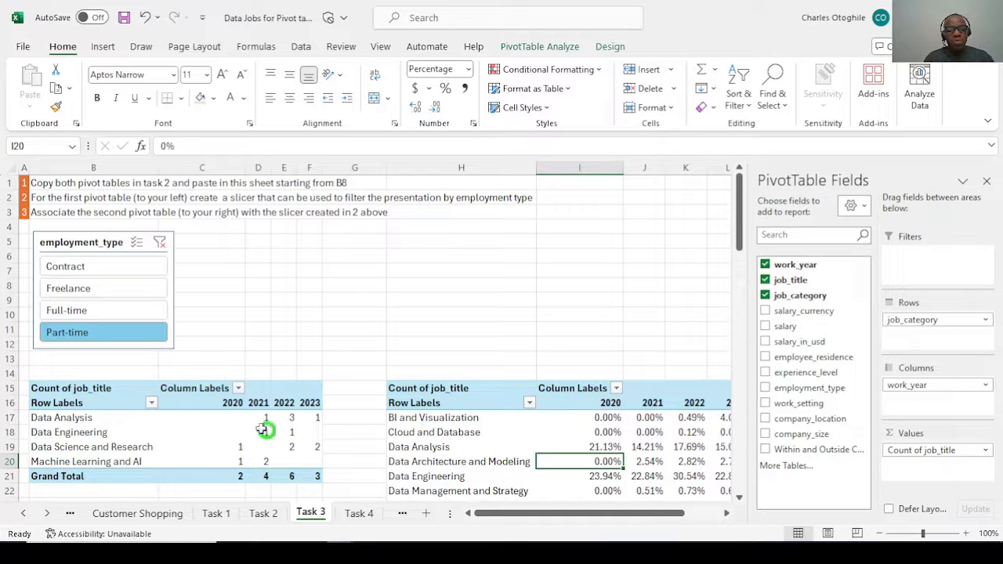
# Connect the employment_type slicer to the second Task 3 PivotTable, PivotTable22, through its report connections
pyautogui.click(201, 432)
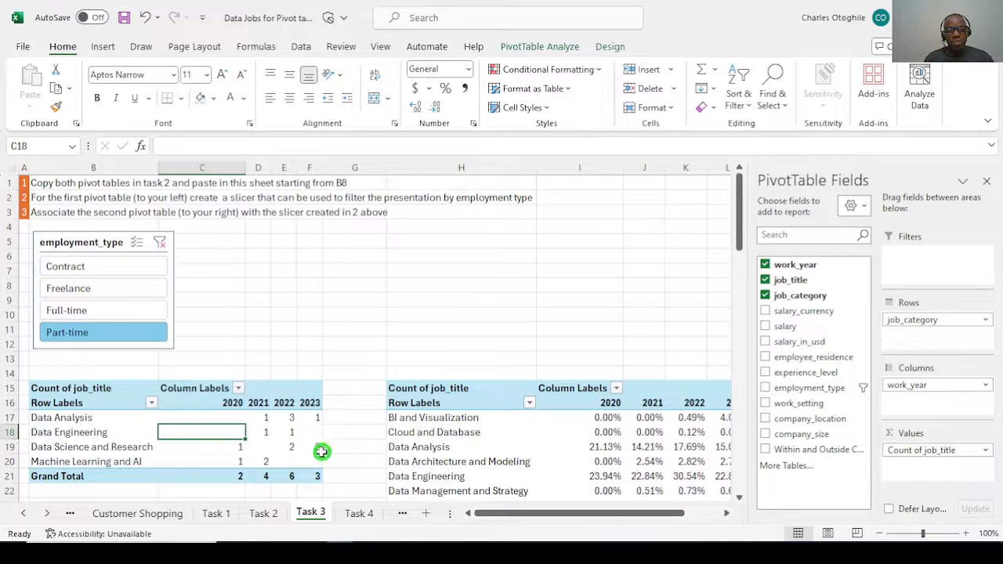
pyautogui.click(475, 442)
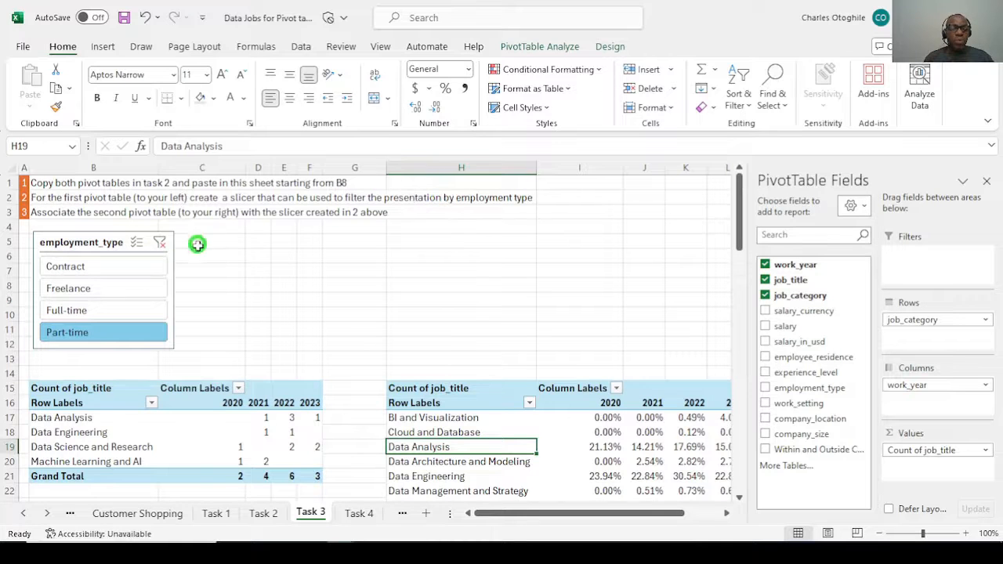
pyautogui.click(84, 237)
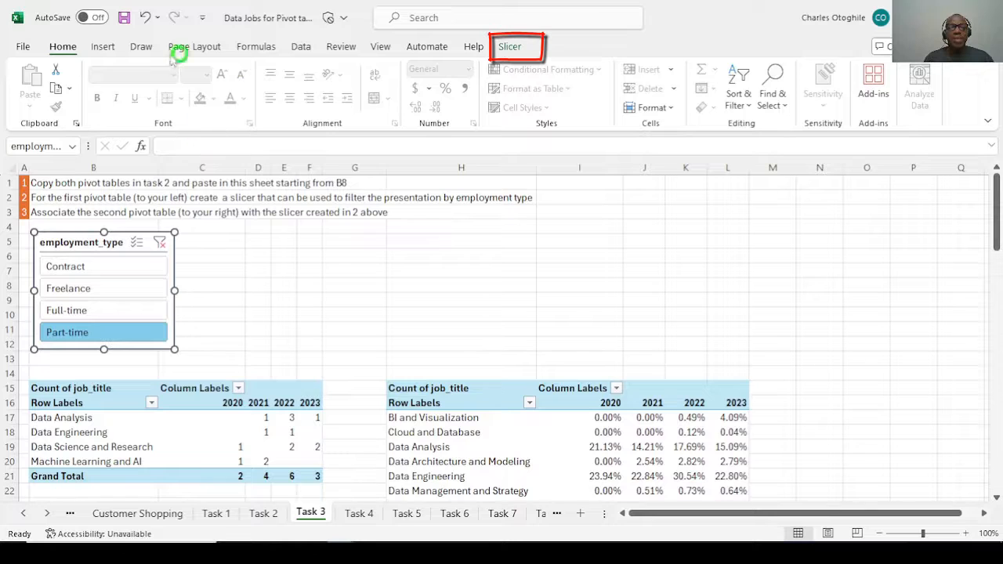
pyautogui.click(509, 47)
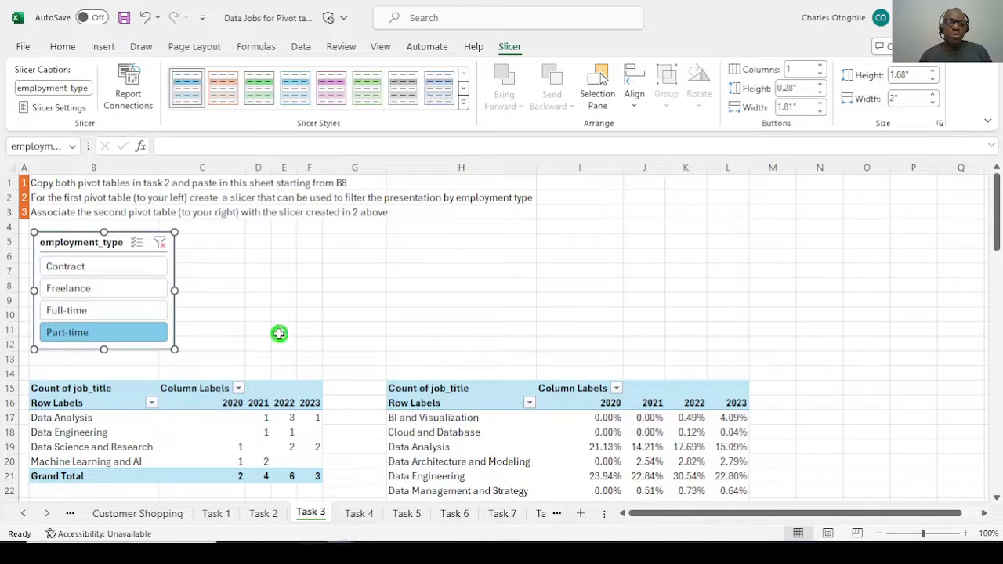
pyautogui.click(129, 93)
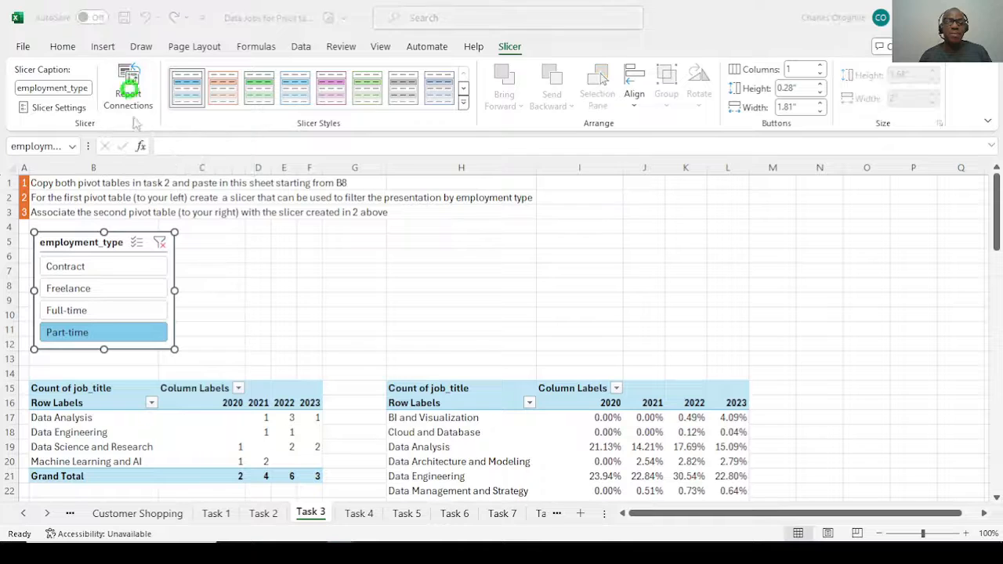
pyautogui.moveTo(543, 145); pyautogui.dragTo(655, 179)
pyautogui.moveTo(742, 315); pyautogui.dragTo(746, 370)
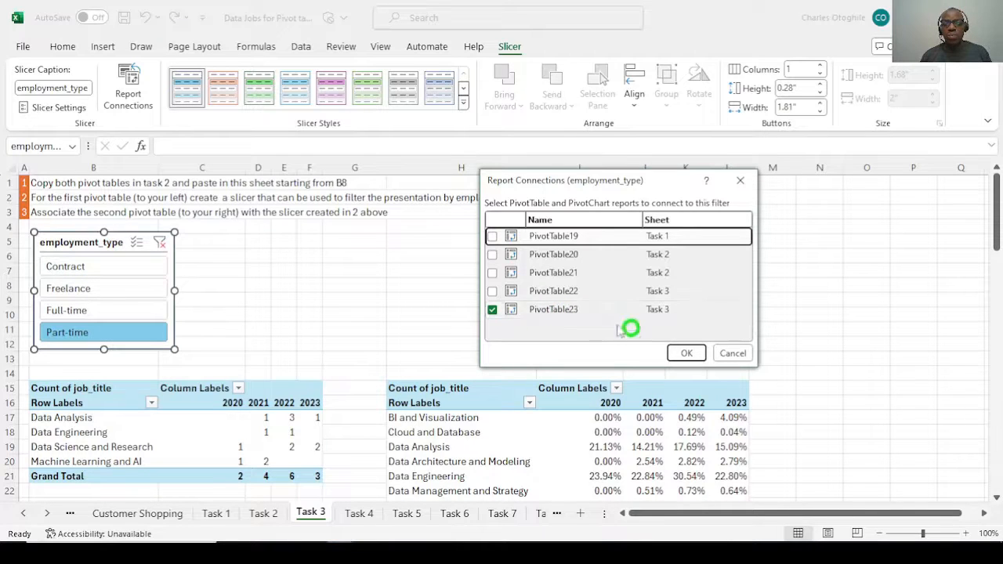
pyautogui.click(492, 291)
pyautogui.click(680, 353)
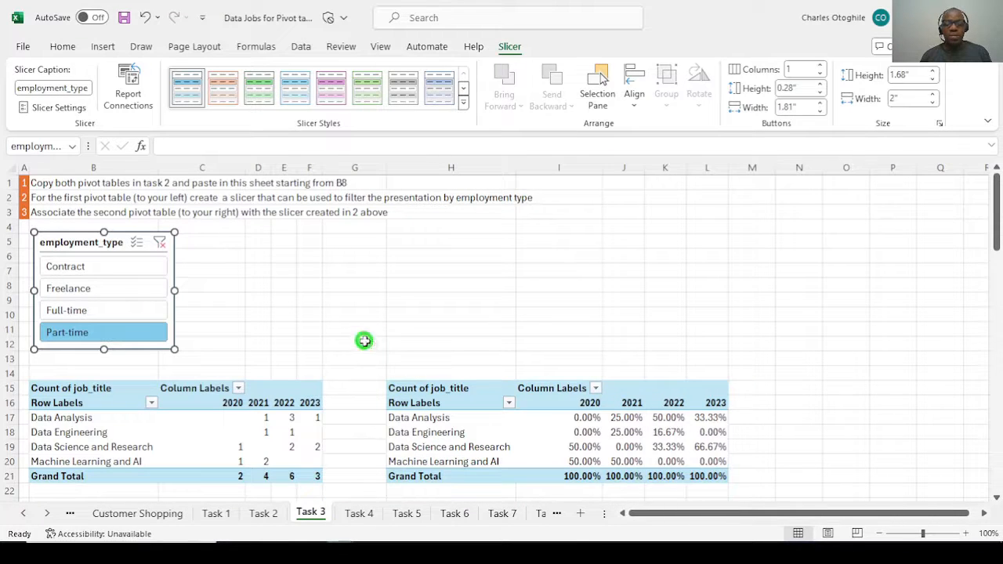
# Test the linked slicer on both PivotTables with Contract, Freelance and Part-time, ending on Full-time, and close the field list
pyautogui.click(259, 447)
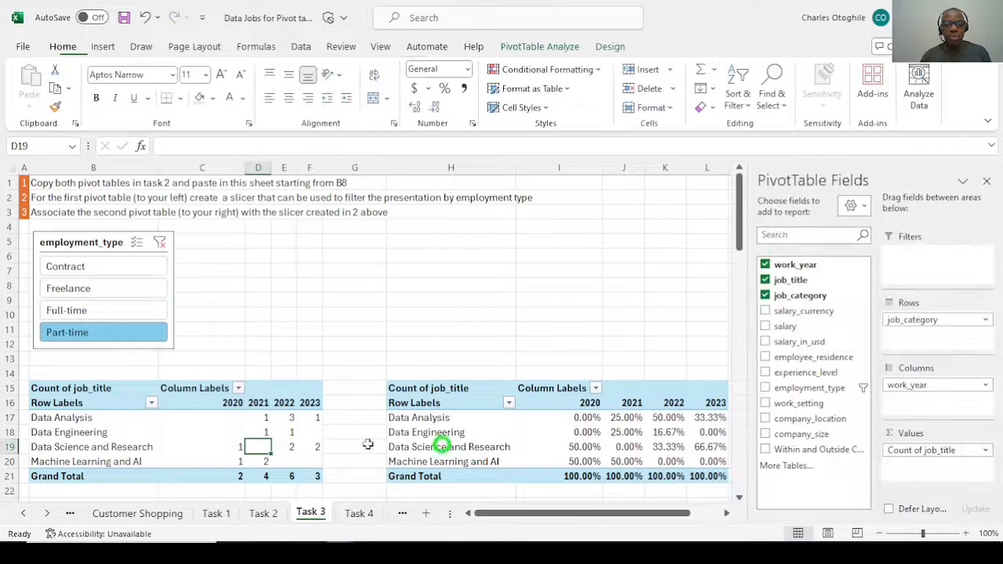
pyautogui.click(98, 267)
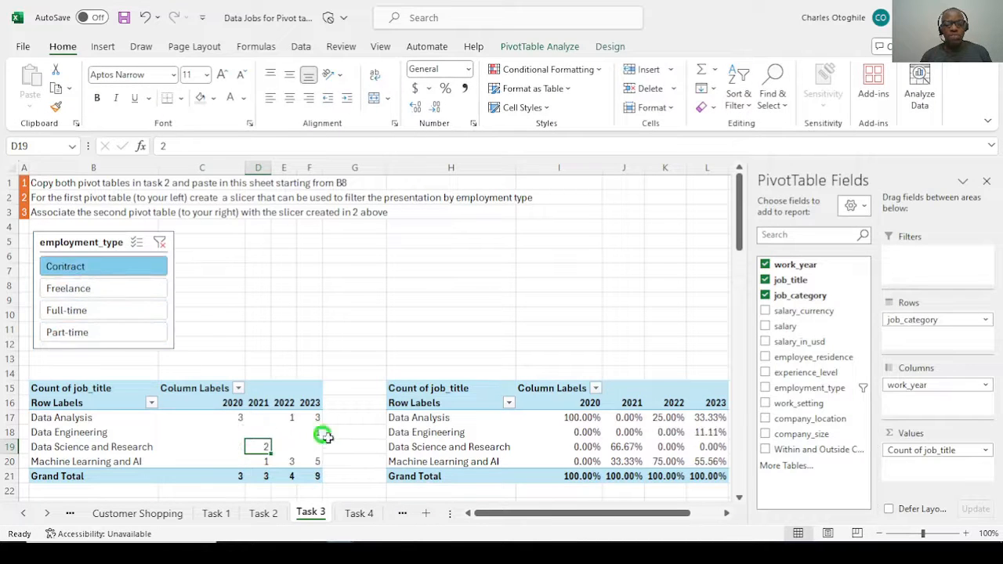
pyautogui.click(78, 288)
pyautogui.moveTo(600, 515)
pyautogui.mouseDown()
pyautogui.moveTo(619, 519)
pyautogui.moveTo(605, 516)
pyautogui.mouseUp()
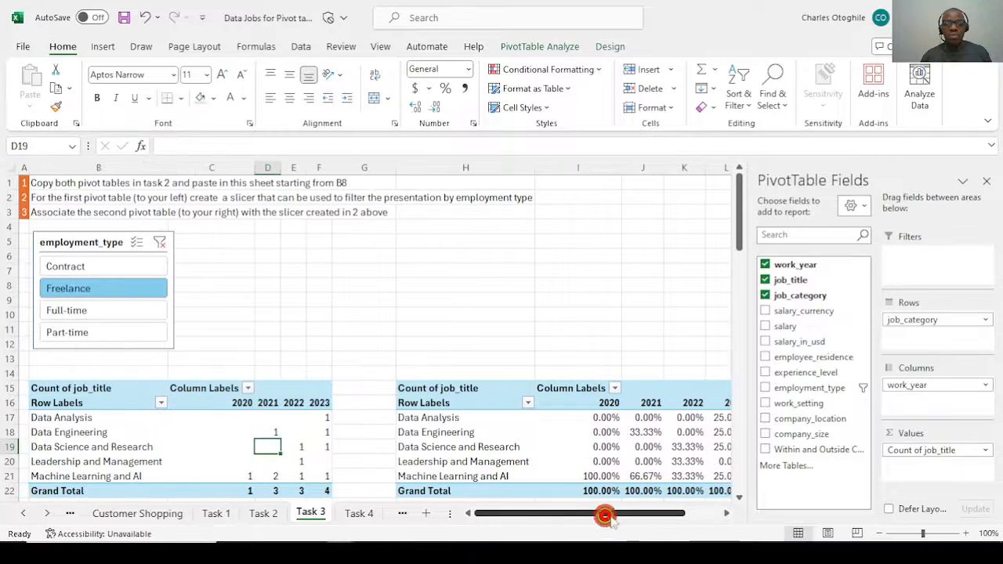
pyautogui.click(985, 180)
pyautogui.click(68, 333)
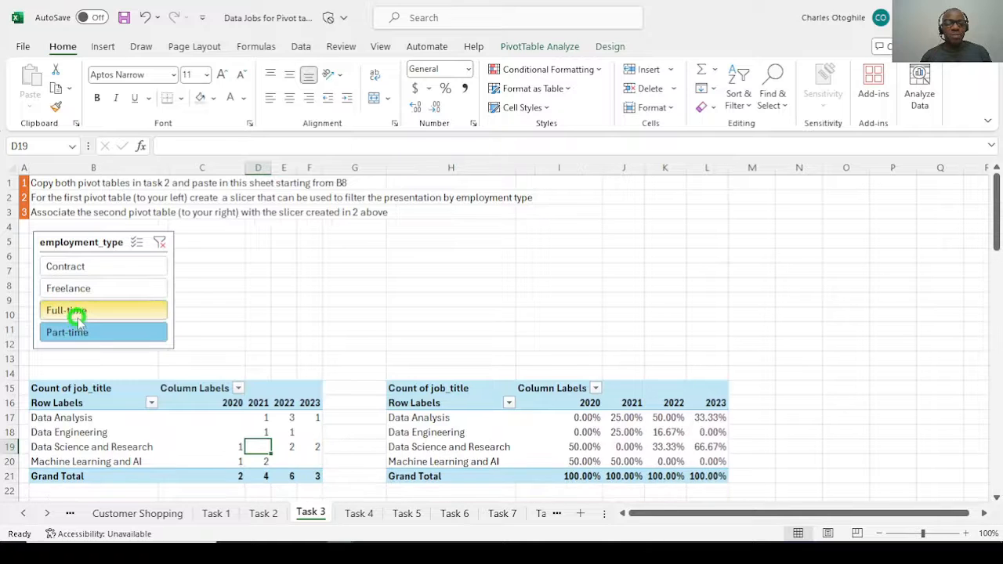
pyautogui.click(69, 312)
# Compare the counts and percentages by job category in the two PivotTables under the Full-time filter
pyautogui.scroll(-6, 710, 402)
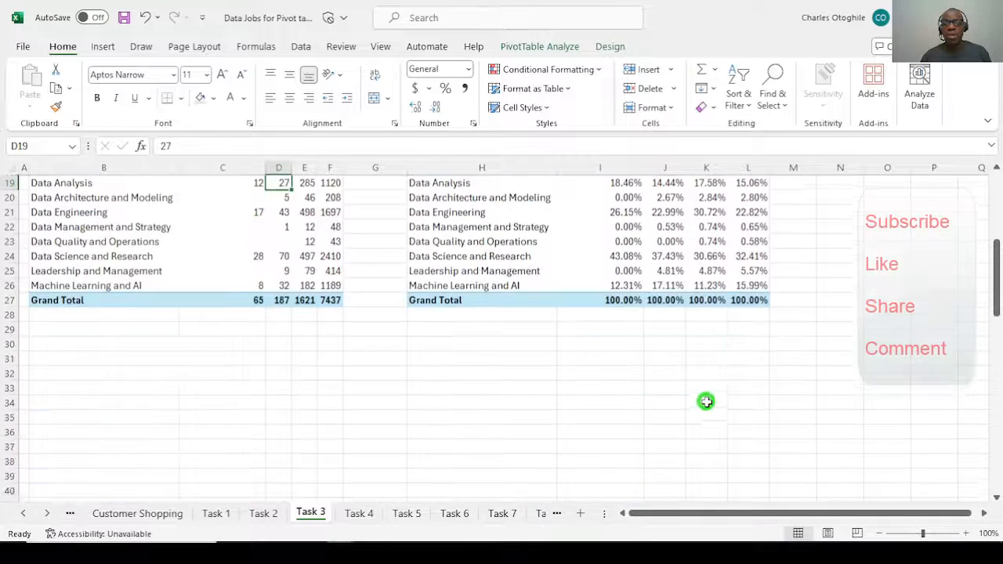
pyautogui.scroll(3, 515, 377)
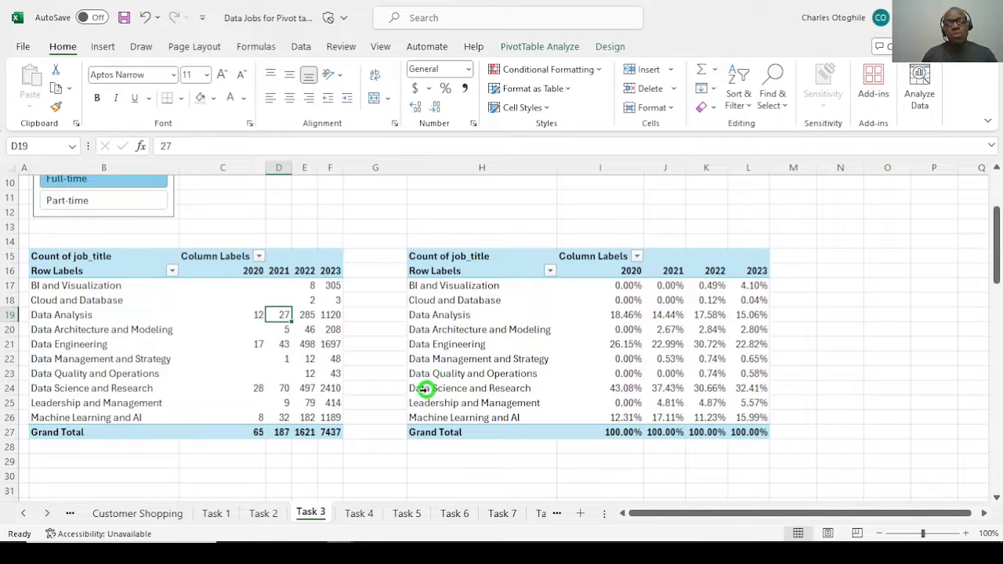
pyautogui.scroll(3, 282, 367)
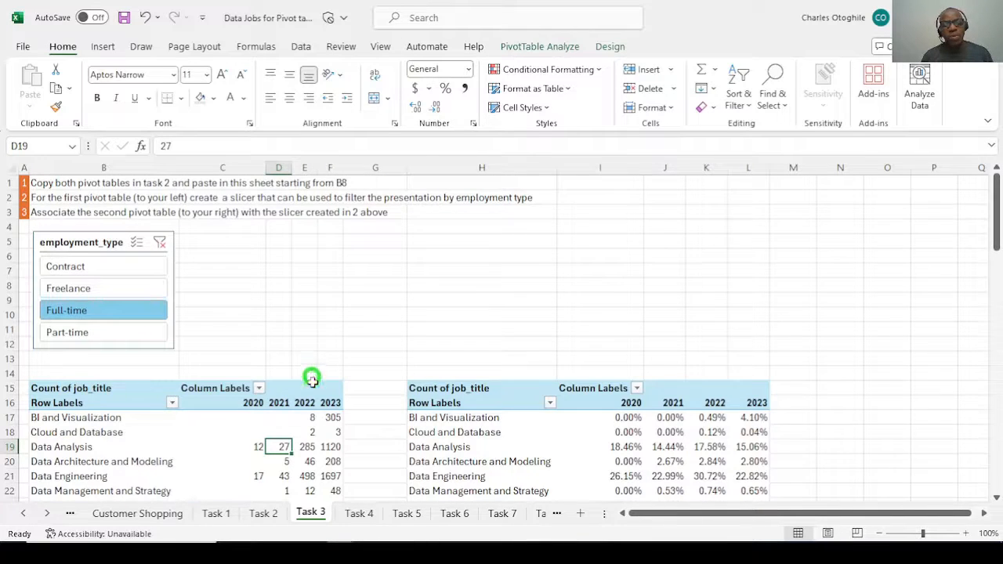
pyautogui.scroll(-2, 312, 369)
pyautogui.scroll(1, 311, 383)
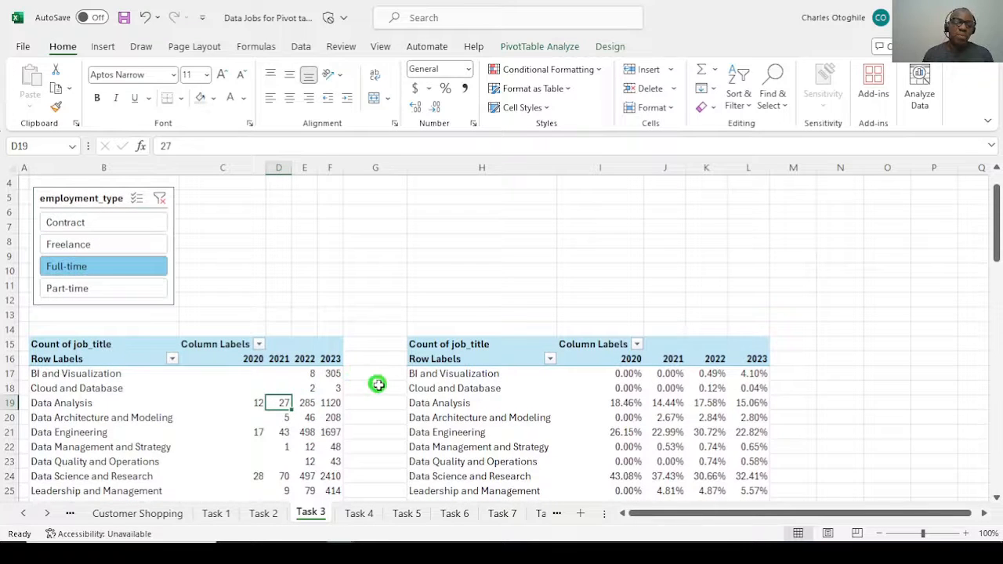
pyautogui.scroll(-1, 373, 380)
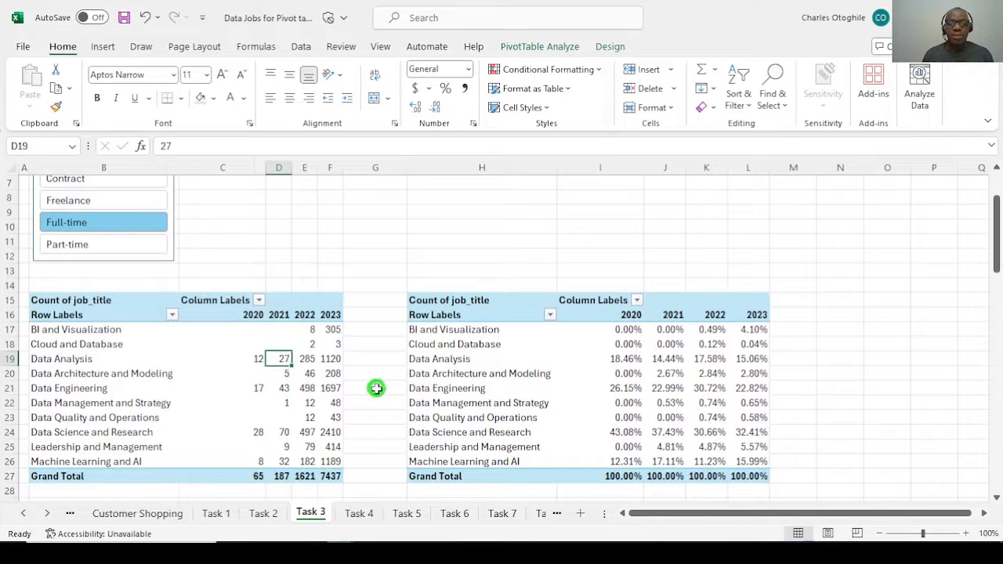
pyautogui.scroll(2, 335, 407)
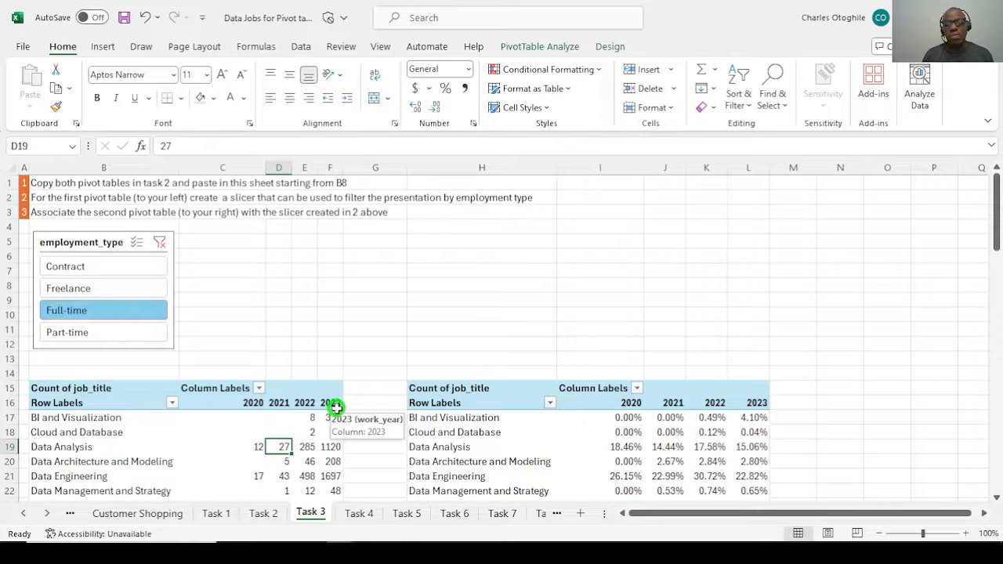
pyautogui.scroll(-2, 336, 407)
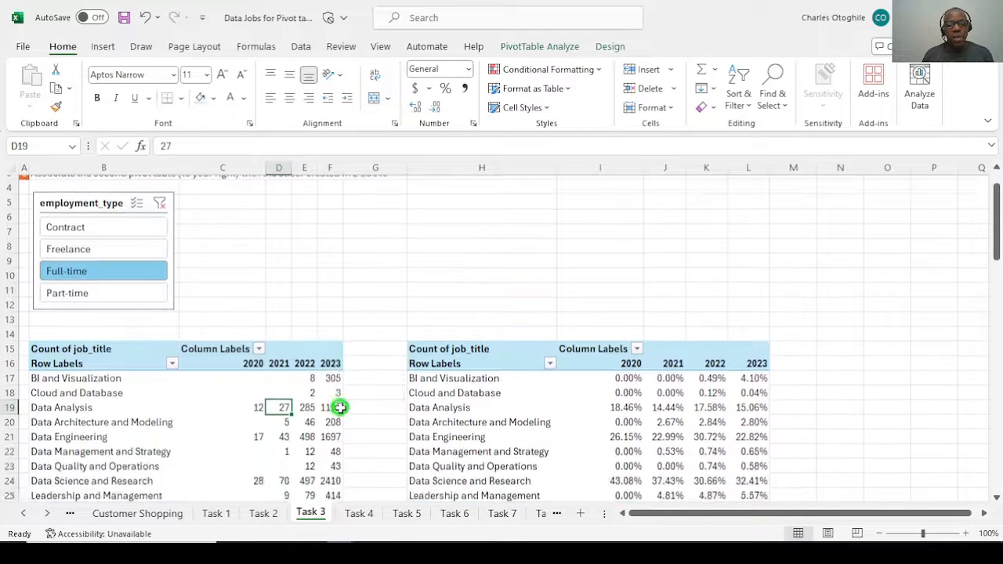
pyautogui.scroll(2, 336, 403)
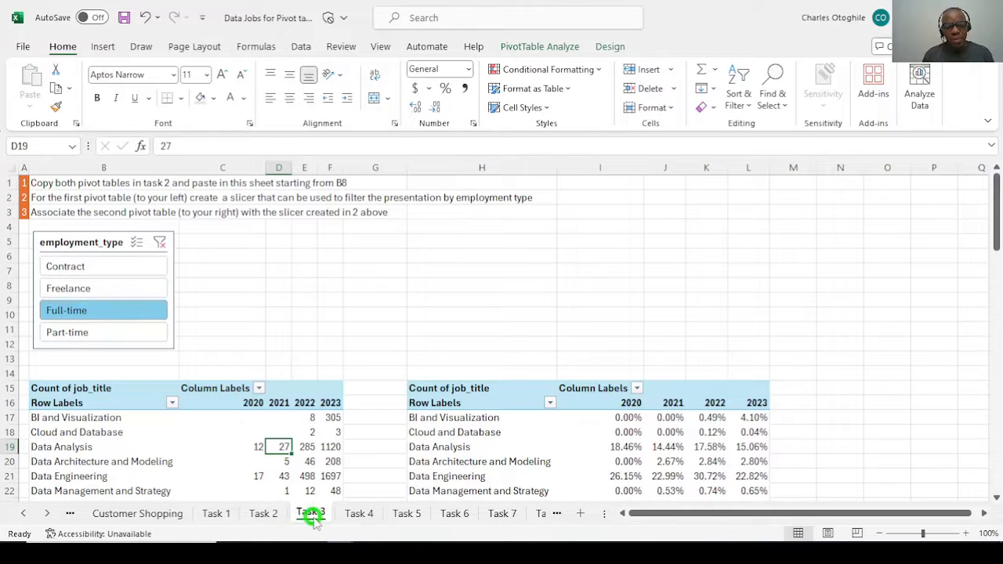
# Read the Task 4 instructions and create a PivotTable from the Data Jobs range A2:M9357 at cell B8 of the Task 4 sheet
pyautogui.click(359, 513)
pyautogui.click(157, 256)
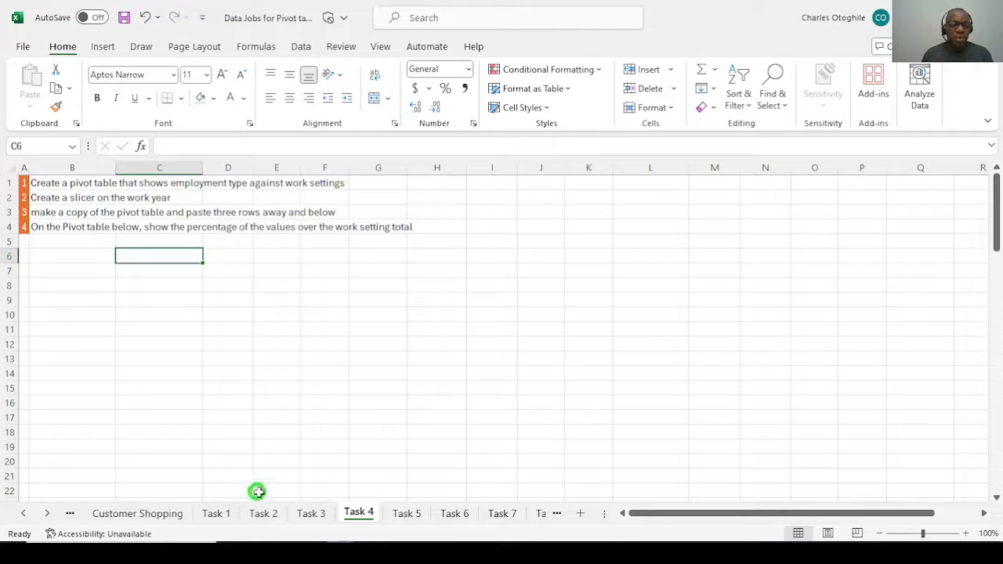
pyautogui.click(80, 520)
pyautogui.click(27, 516)
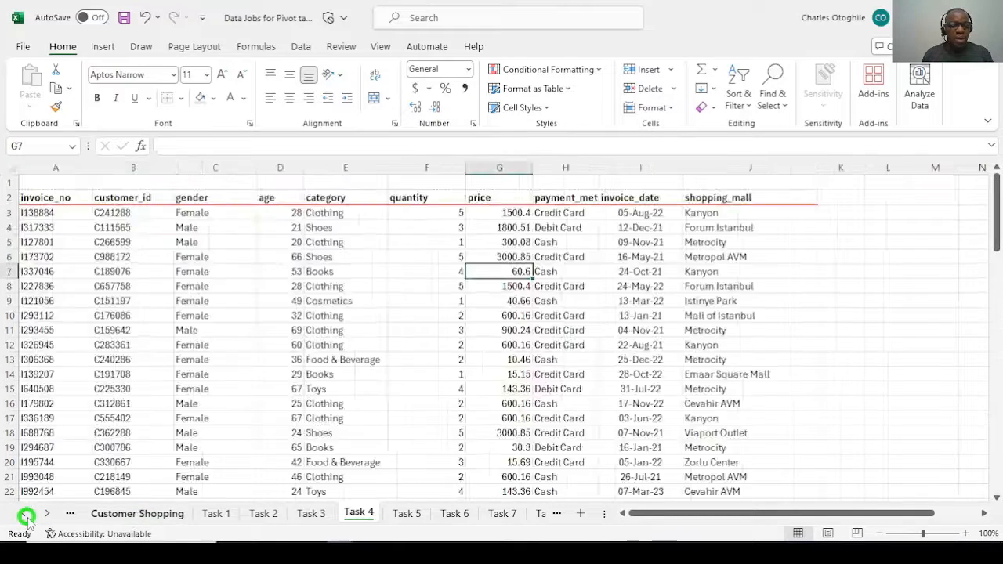
pyautogui.click(105, 513)
pyautogui.click(114, 229)
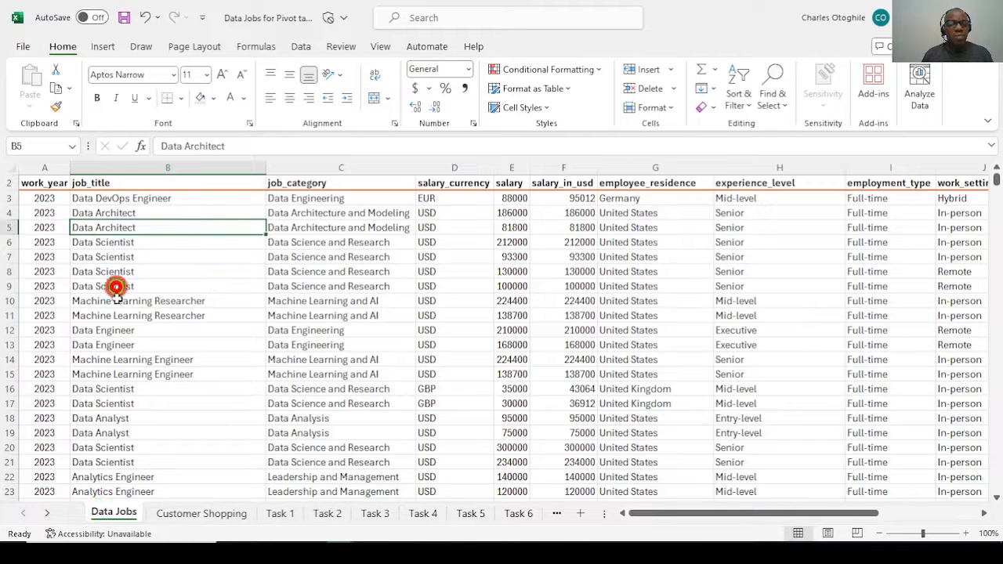
pyautogui.click(103, 46)
pyautogui.click(39, 88)
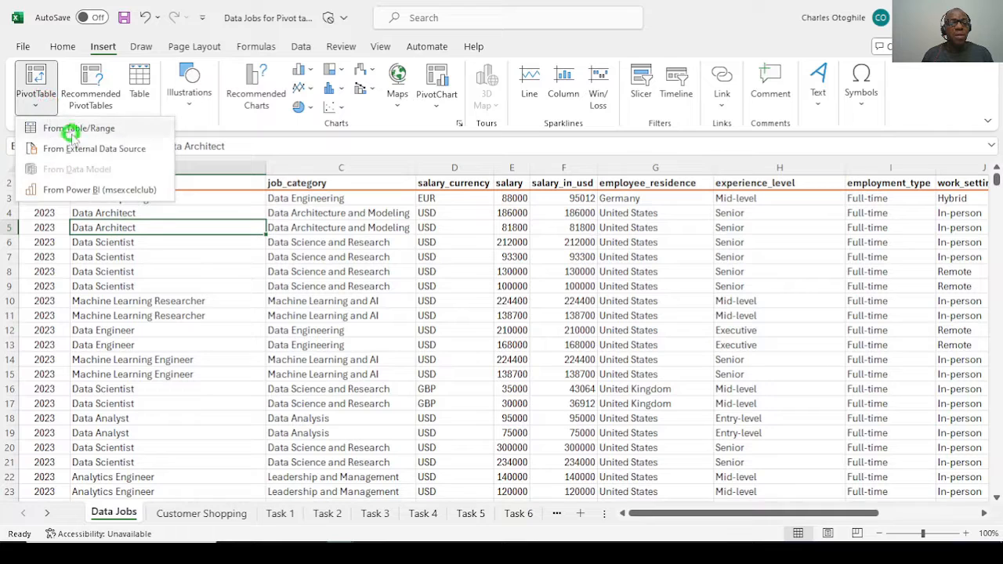
pyautogui.click(69, 128)
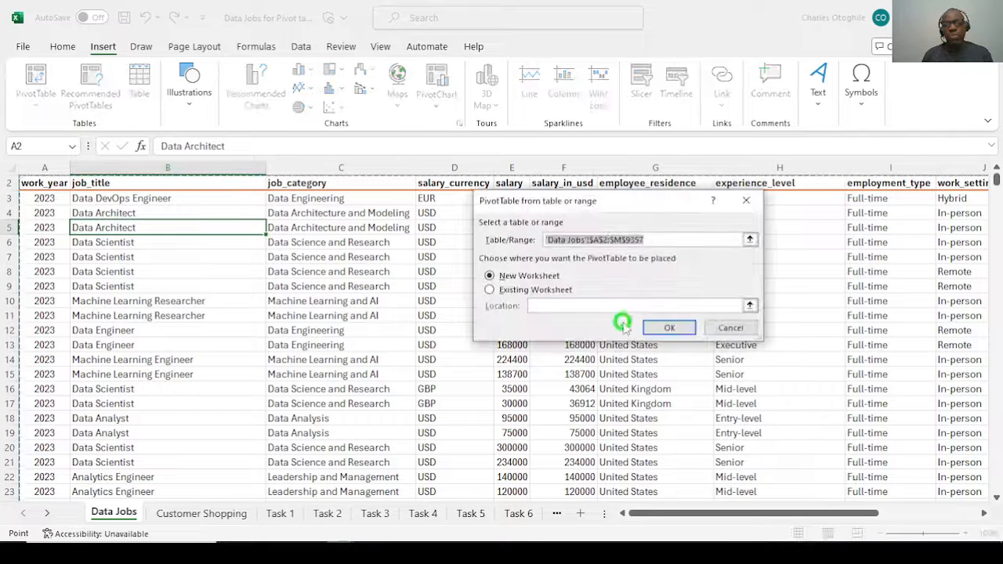
pyautogui.click(490, 290)
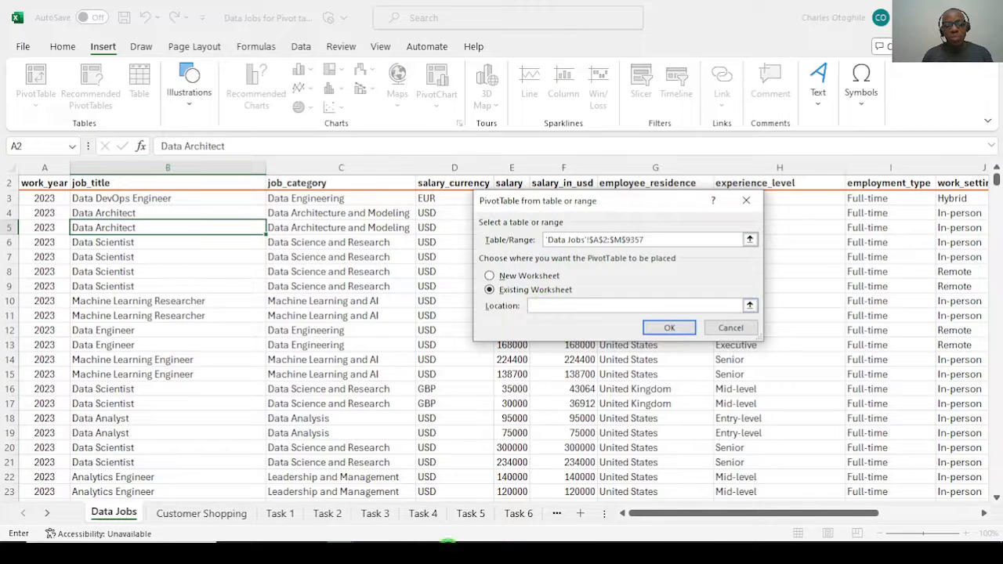
pyautogui.click(423, 513)
pyautogui.click(55, 285)
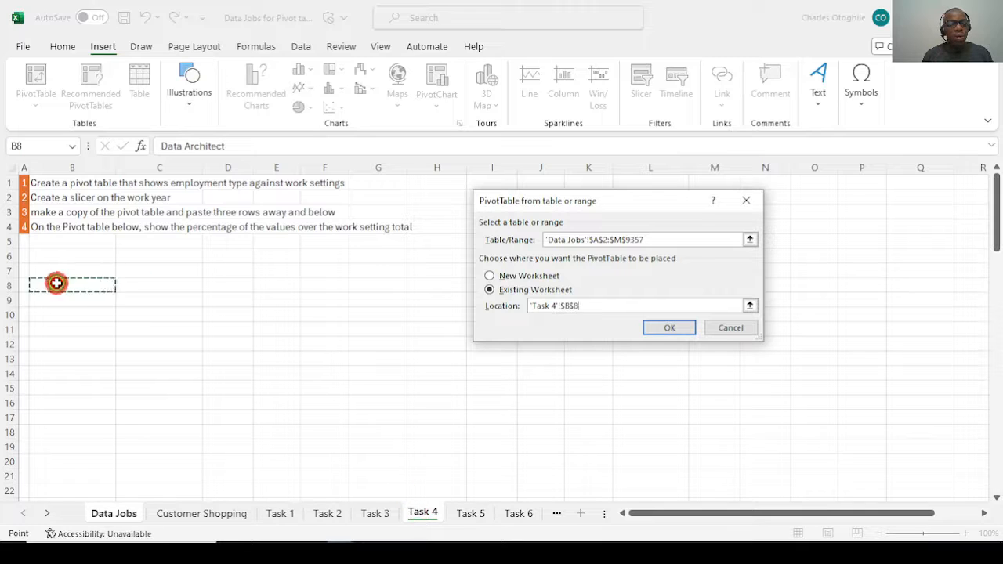
pyautogui.click(663, 328)
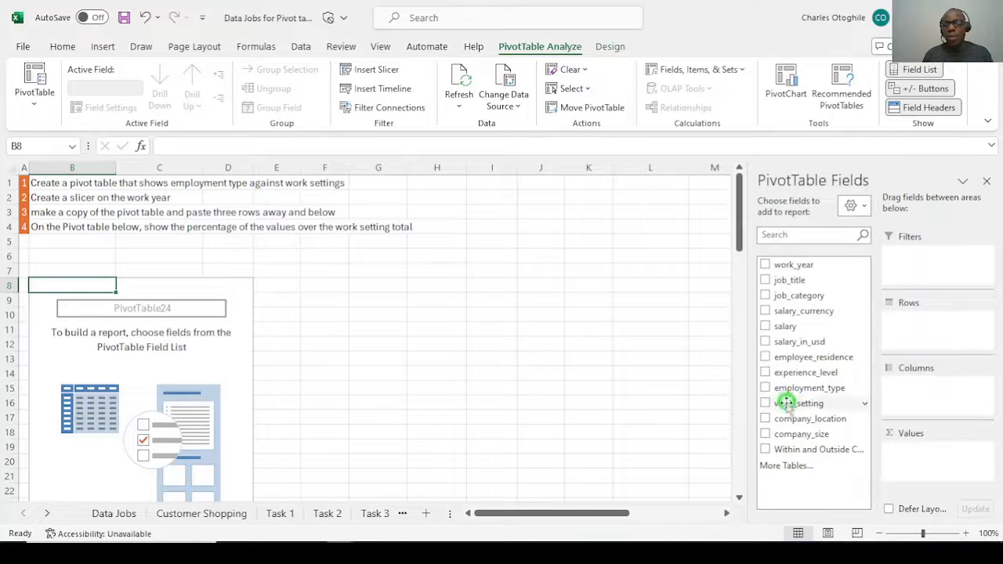
# Lay out the Task 4 PivotTable with employment_type as rows and work_setting as columns
pyautogui.moveTo(819, 390); pyautogui.dragTo(918, 386)
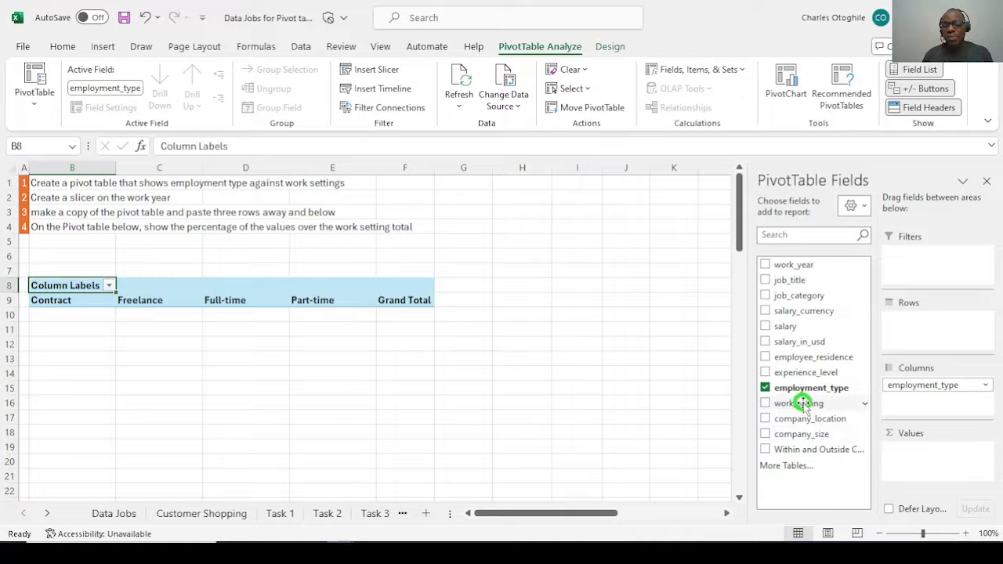
pyautogui.moveTo(803, 403); pyautogui.dragTo(923, 325)
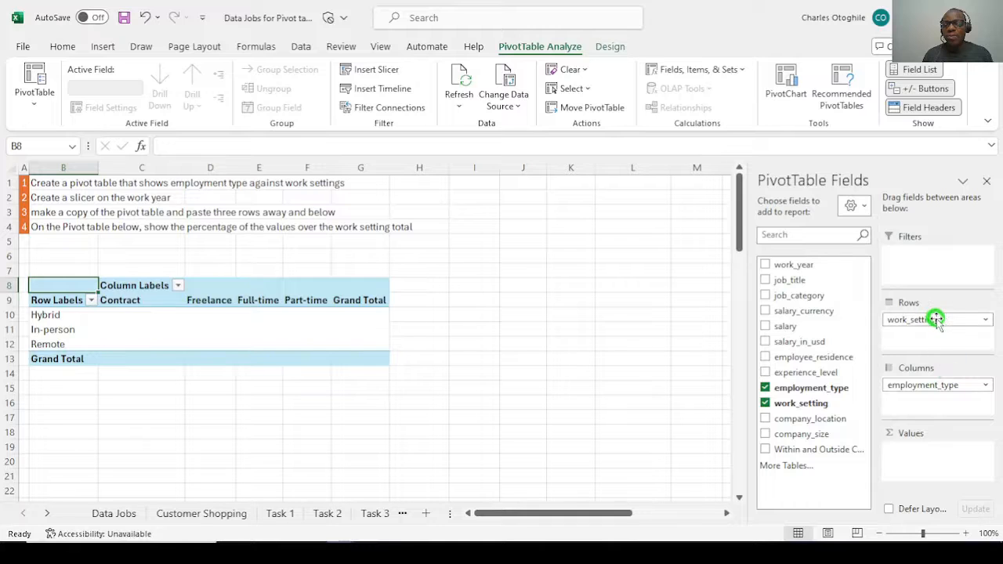
pyautogui.moveTo(933, 320)
pyautogui.mouseDown()
pyautogui.moveTo(952, 324)
pyautogui.moveTo(941, 410)
pyautogui.moveTo(923, 329)
pyautogui.mouseUp()
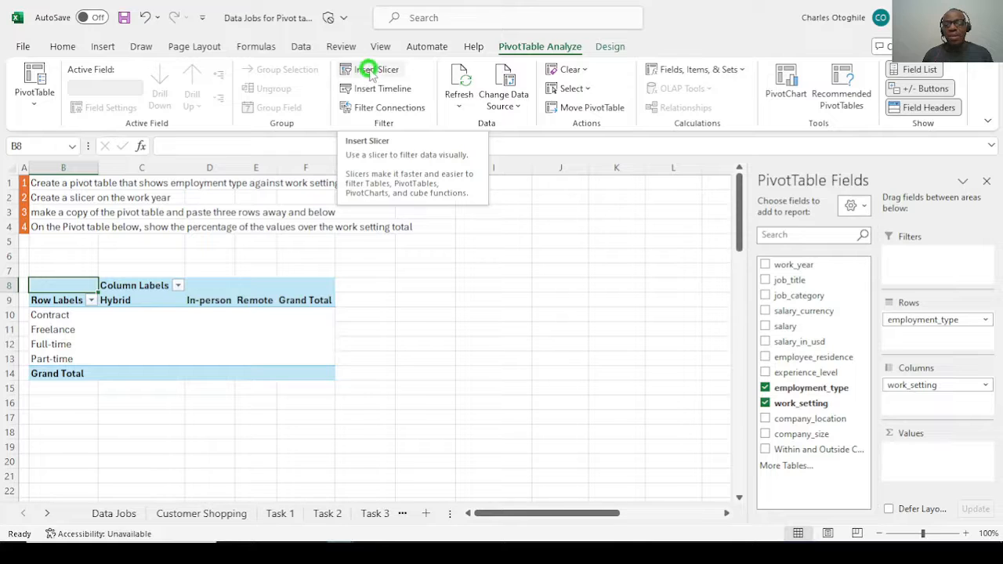
# Add a work_year slicer to the Task 4 PivotTable, shorten it to fit its four years and place it around columns I to K near row 1
pyautogui.rightClick(799, 265)
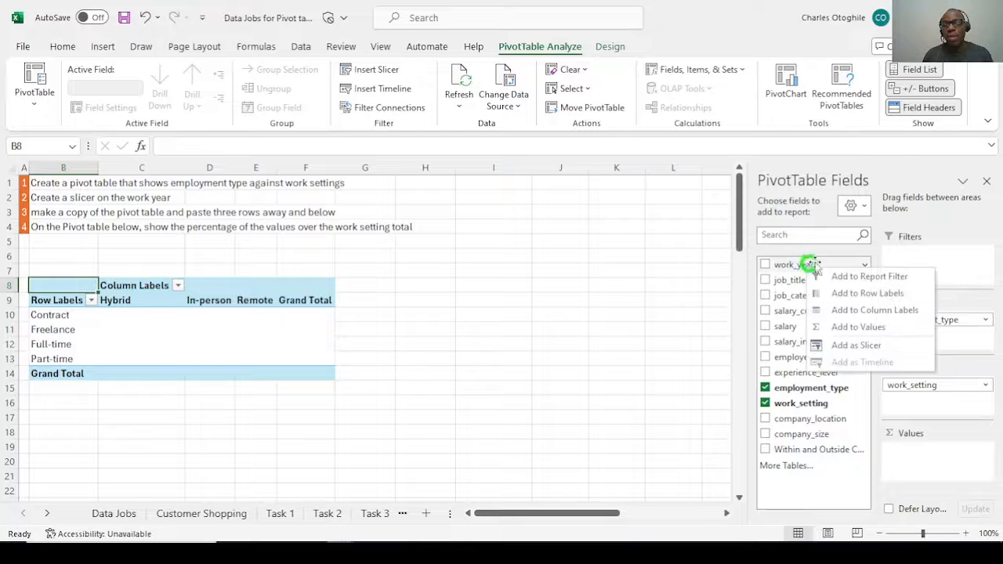
pyautogui.click(897, 346)
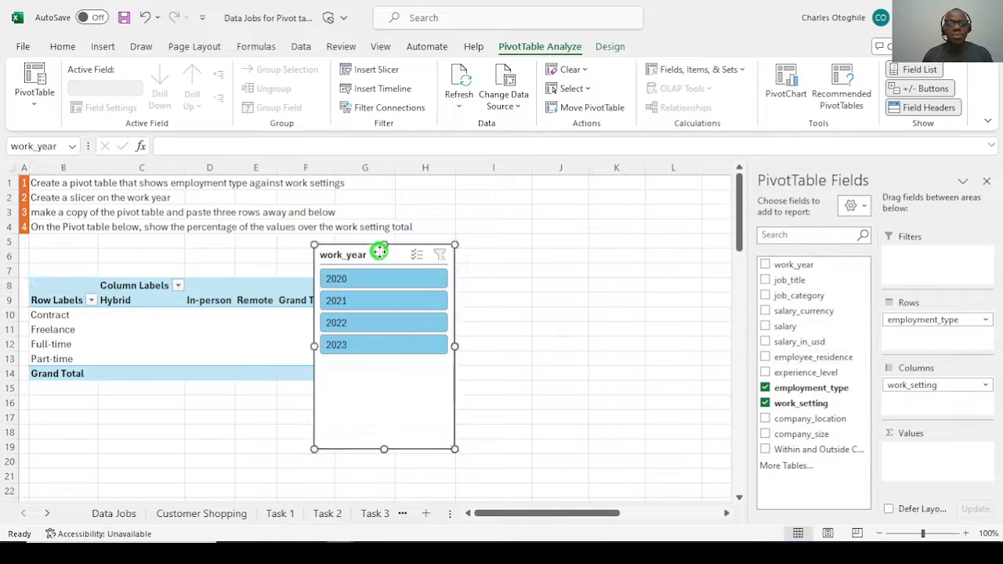
pyautogui.moveTo(378, 251); pyautogui.dragTo(517, 243)
pyautogui.moveTo(523, 374); pyautogui.dragTo(527, 359)
pyautogui.moveTo(504, 237); pyautogui.dragTo(573, 194)
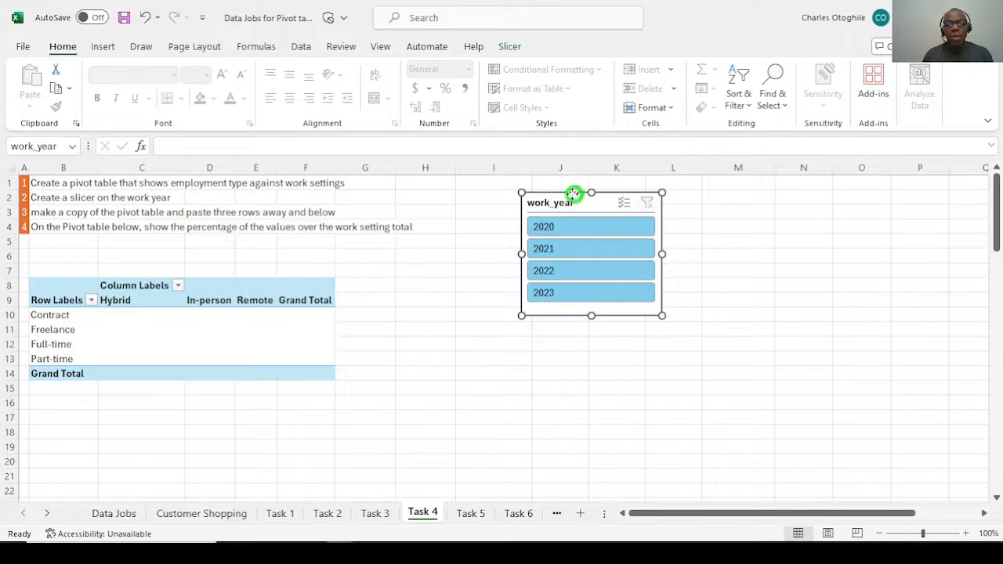
pyautogui.moveTo(576, 195); pyautogui.dragTo(551, 178)
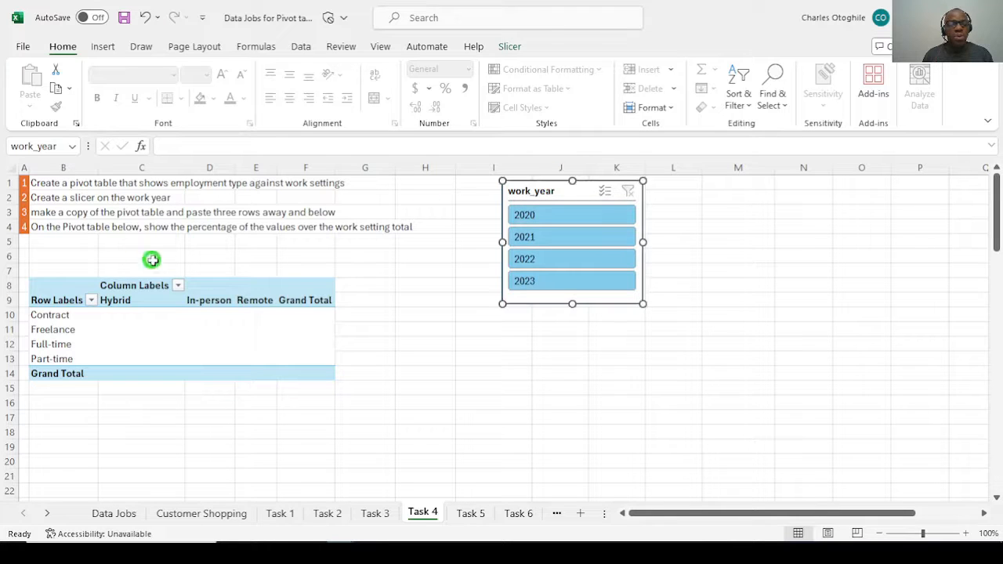
# Reduce the work_year slicer's height to about 1.2 inches and check that its year list scrolls
pyautogui.click(571, 284)
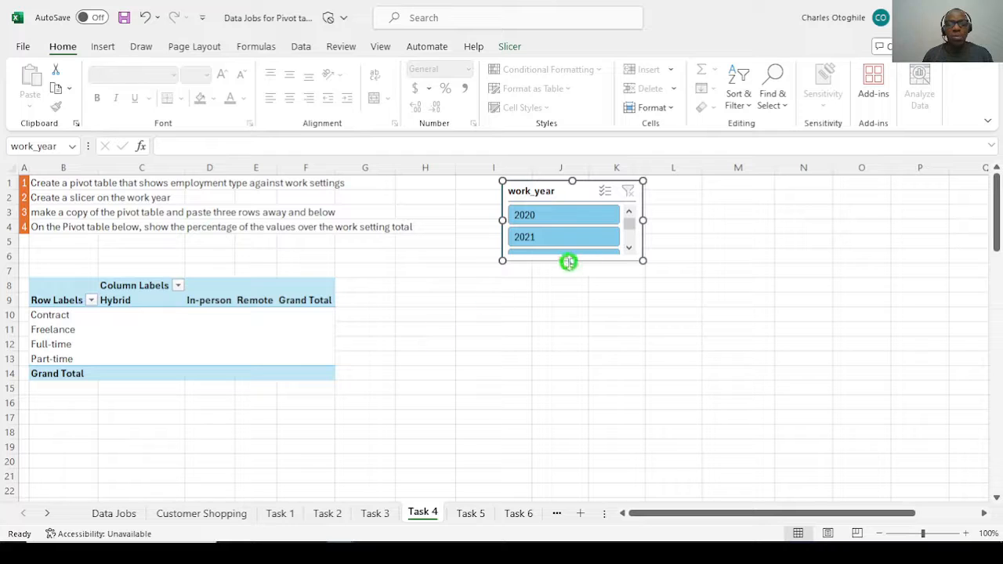
pyautogui.moveTo(570, 262); pyautogui.dragTo(572, 266)
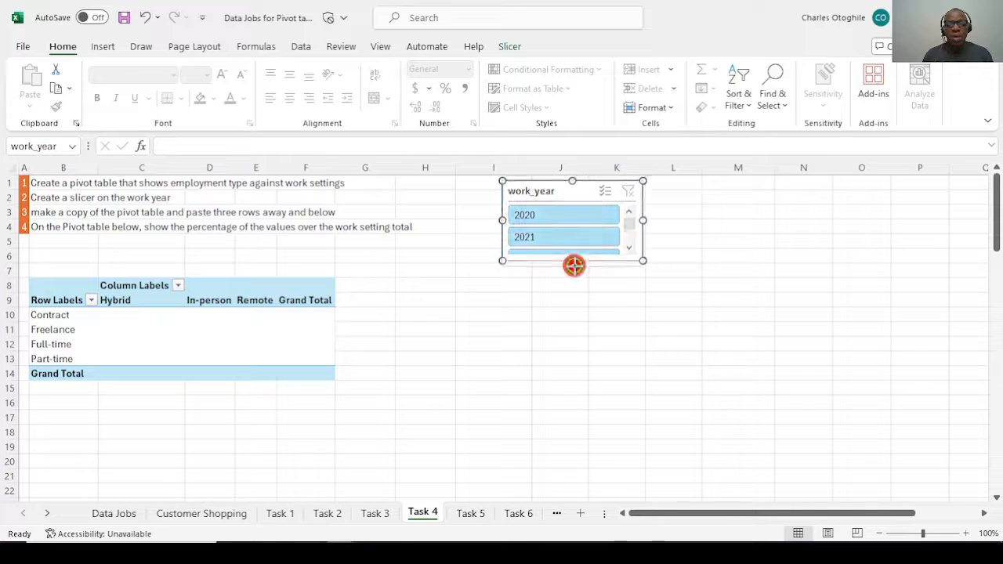
pyautogui.click(631, 254)
pyautogui.click(631, 237)
pyautogui.moveTo(628, 243); pyautogui.dragTo(622, 206)
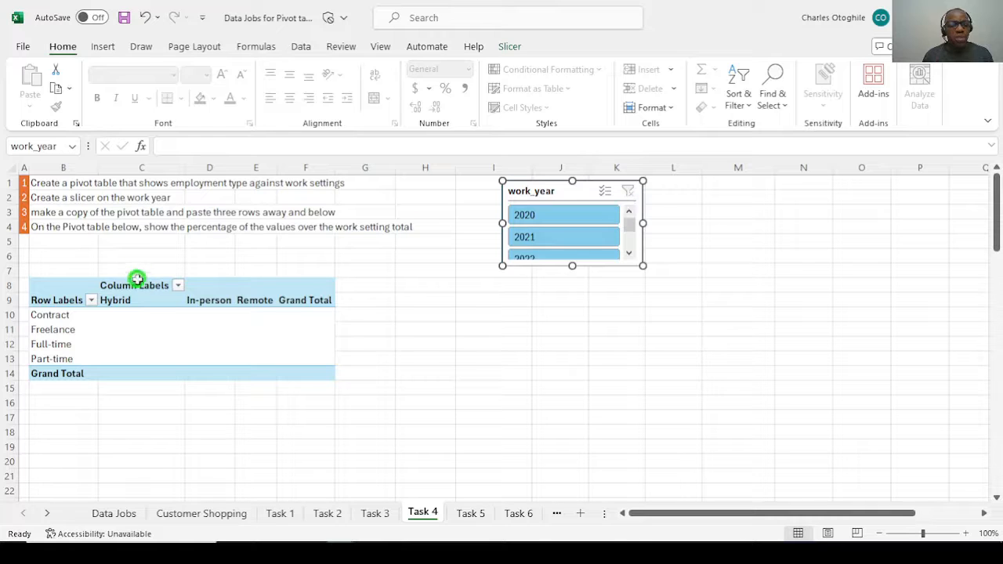
# Add work_setting to the PivotTable's values as a count and check the Contract row across Hybrid, In-person and Remote
pyautogui.click(92, 338)
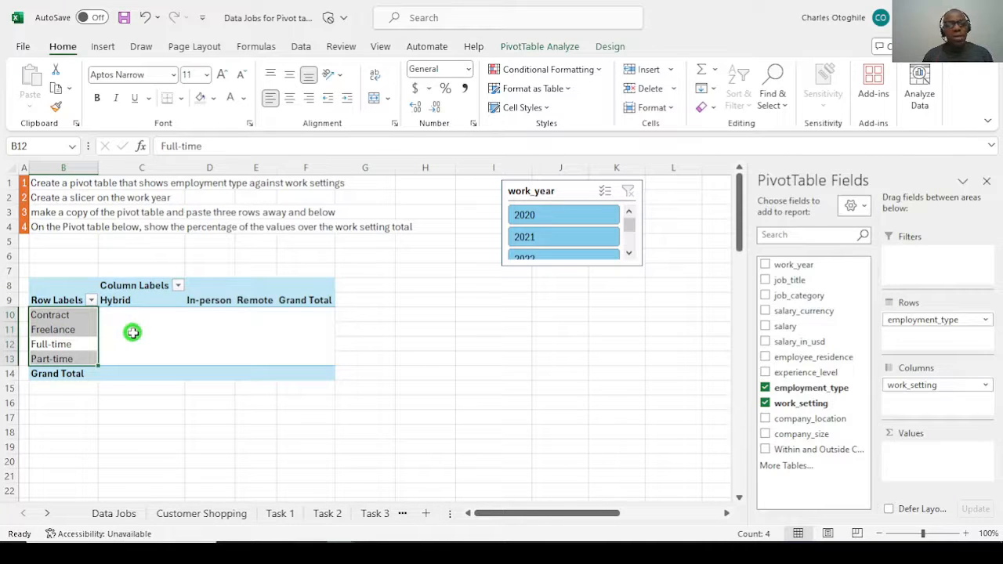
pyautogui.click(133, 333)
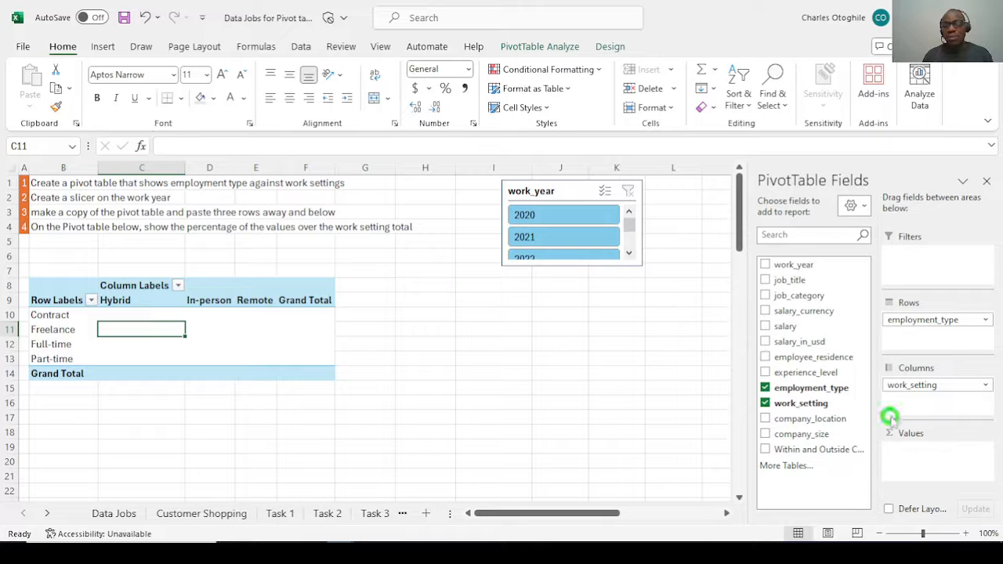
pyautogui.moveTo(804, 403); pyautogui.dragTo(940, 467)
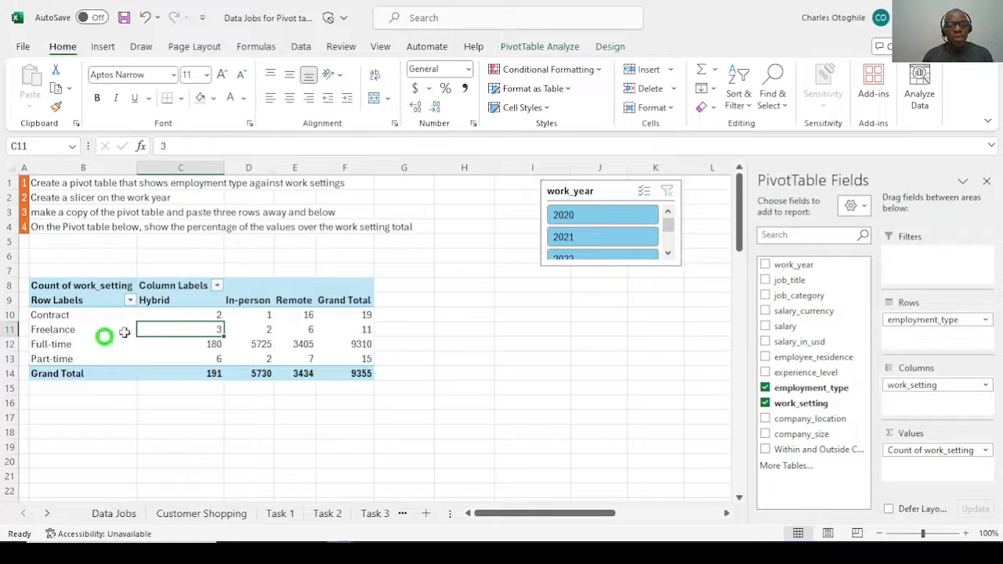
pyautogui.click(46, 319)
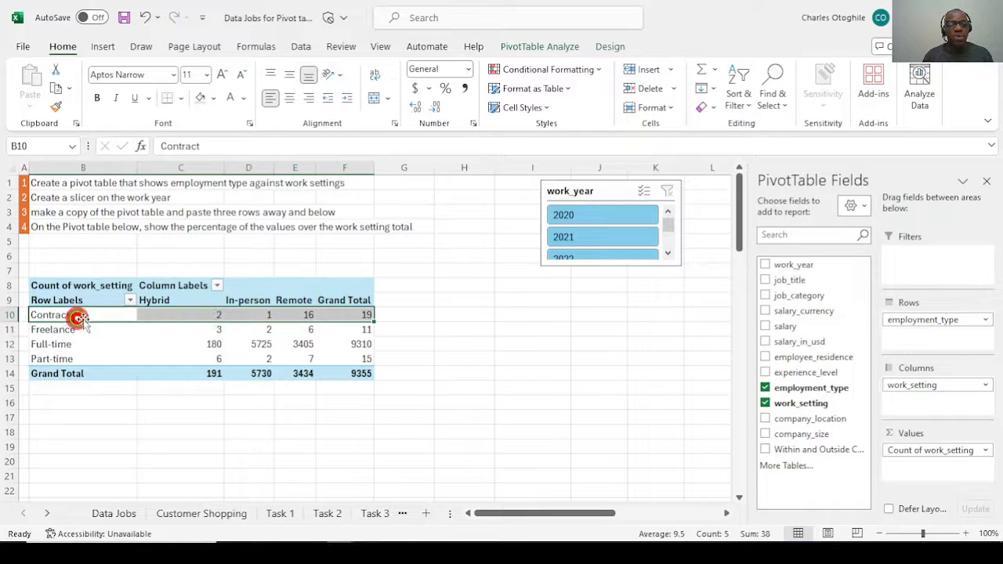
pyautogui.click(220, 315)
pyautogui.click(258, 316)
pyautogui.click(306, 316)
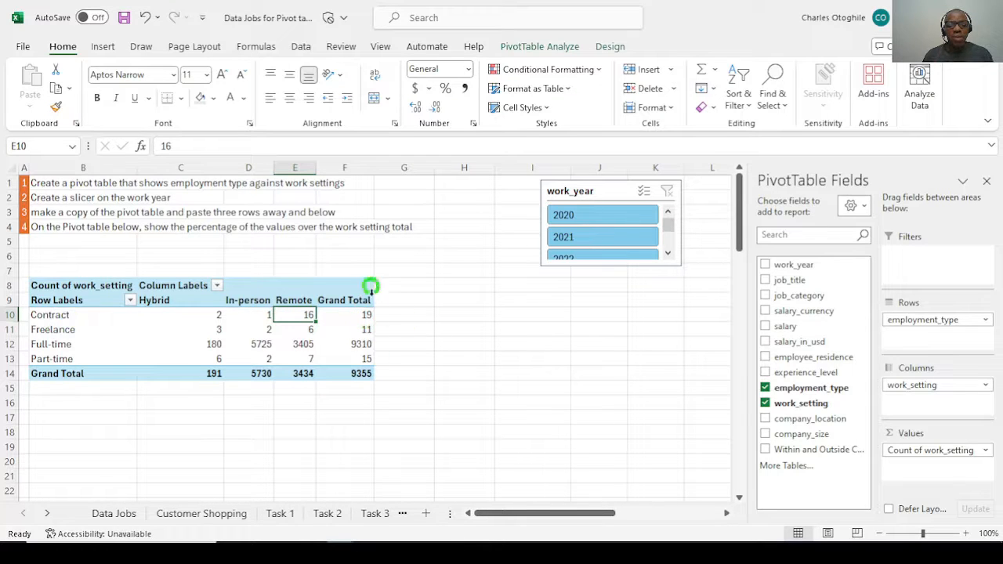
# Try the PivotTable's grand totals off for rows and columns, and set them to On for Columns Only
pyautogui.click(538, 47)
pyautogui.click(610, 46)
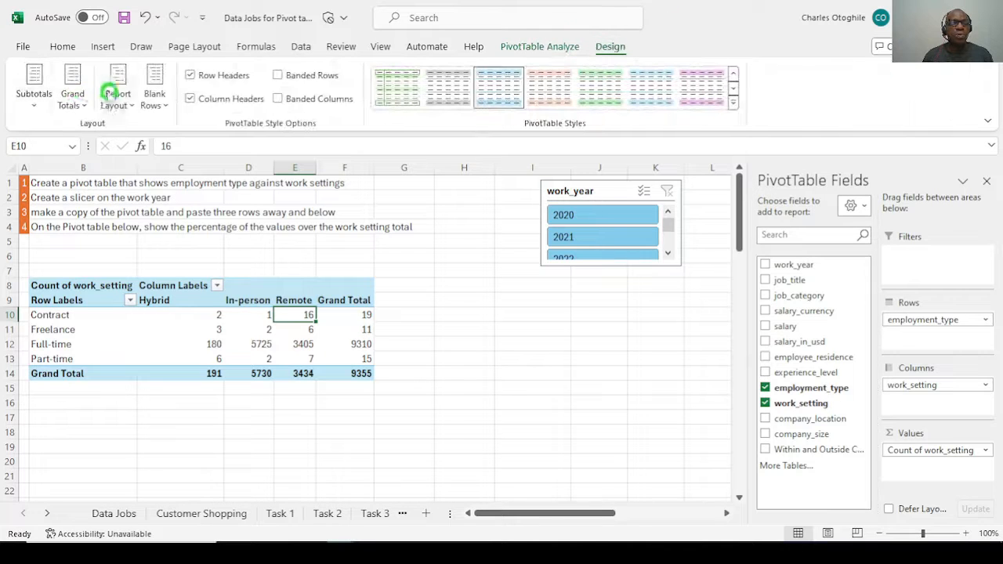
pyautogui.click(73, 99)
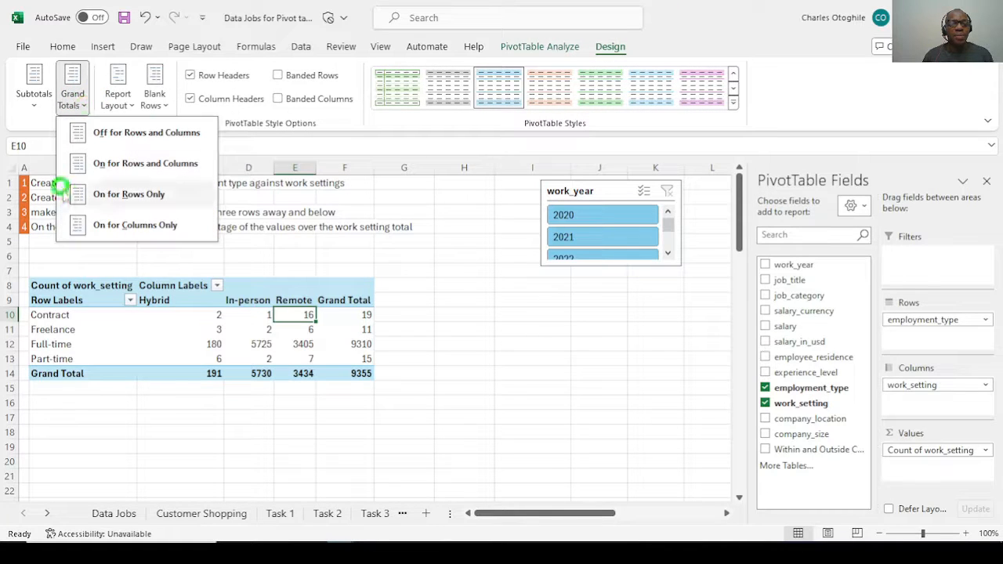
pyautogui.click(171, 135)
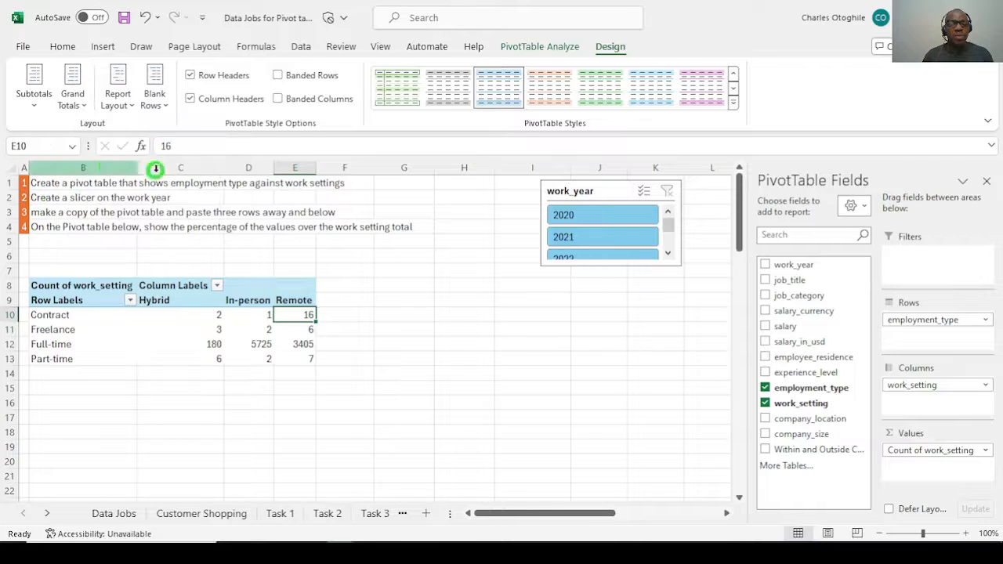
pyautogui.click(75, 98)
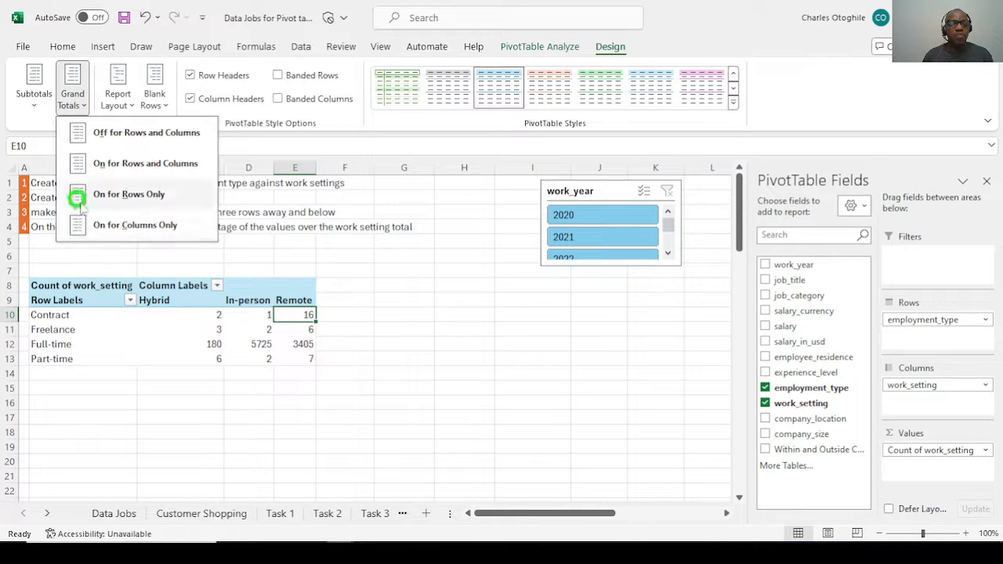
pyautogui.click(135, 226)
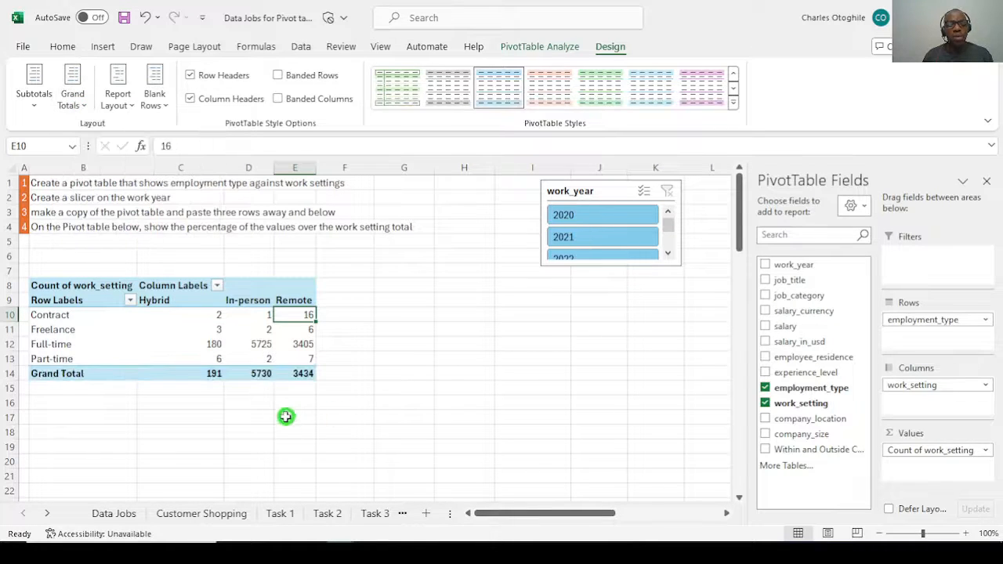
pyautogui.click(325, 374)
pyautogui.click(269, 386)
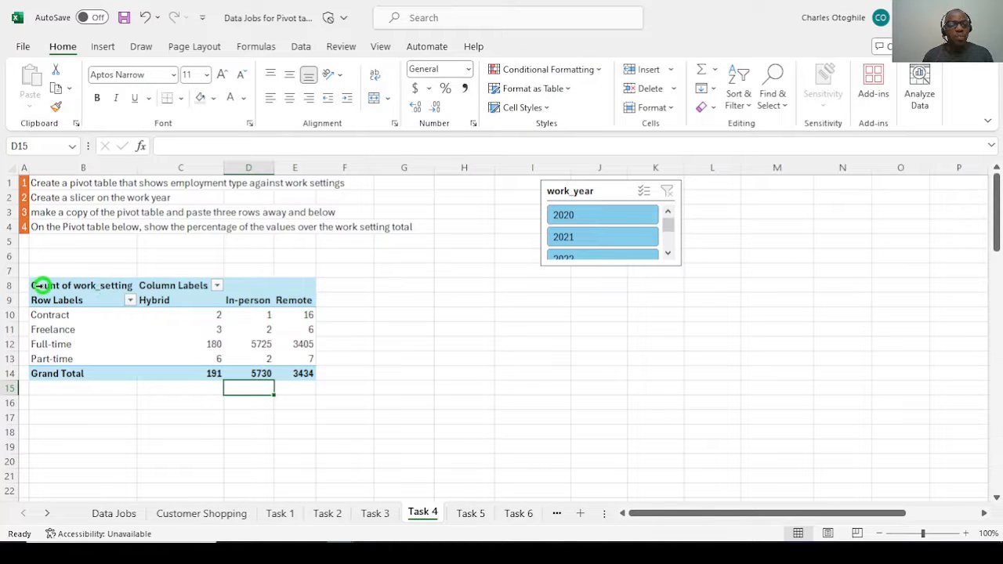
# Copy the whole PivotTable and paste it below at cell B19, checking the gap between the two tables
pyautogui.click(42, 286)
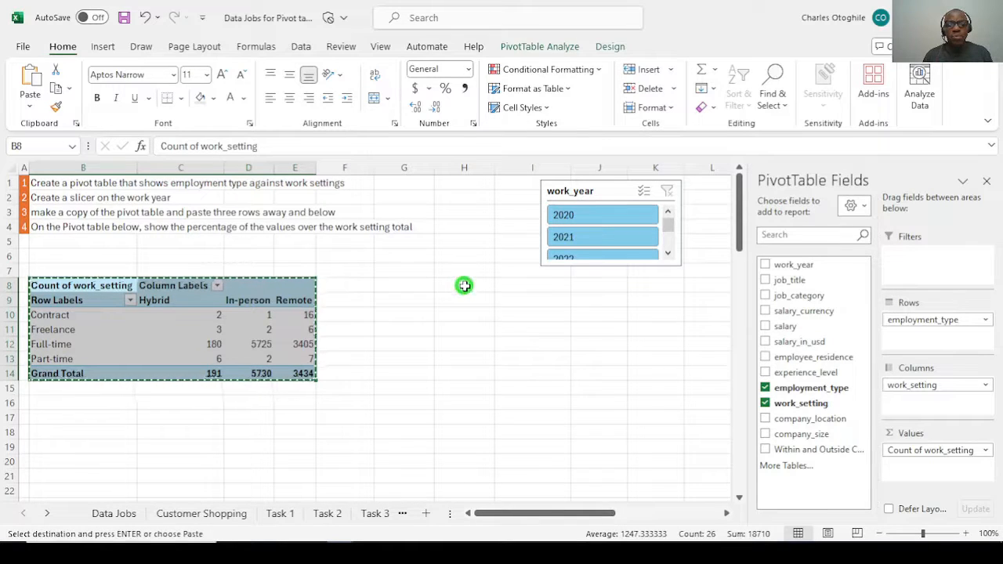
pyautogui.click(54, 443)
pyautogui.hotkey('ctrl', 'v')
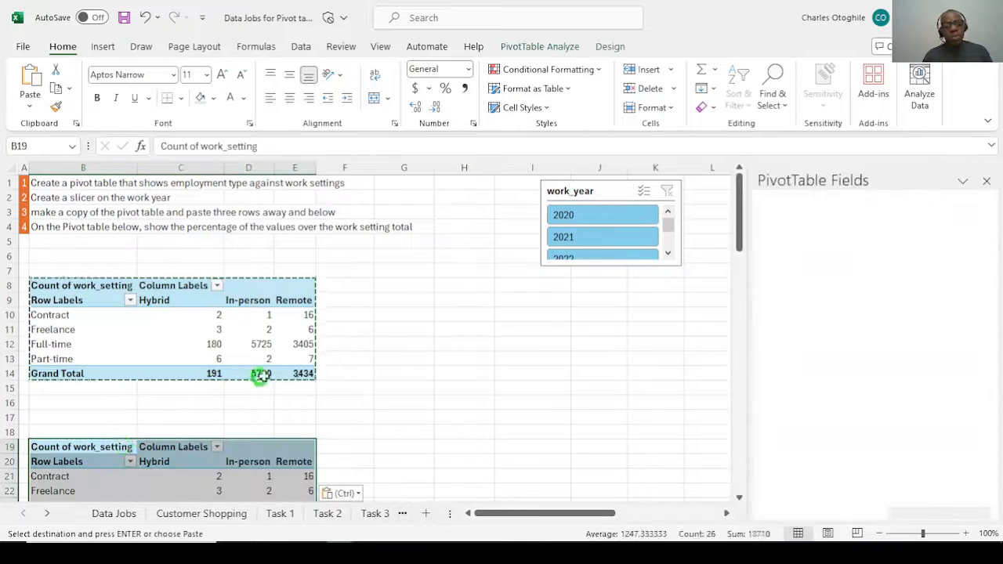
pyautogui.click(403, 374)
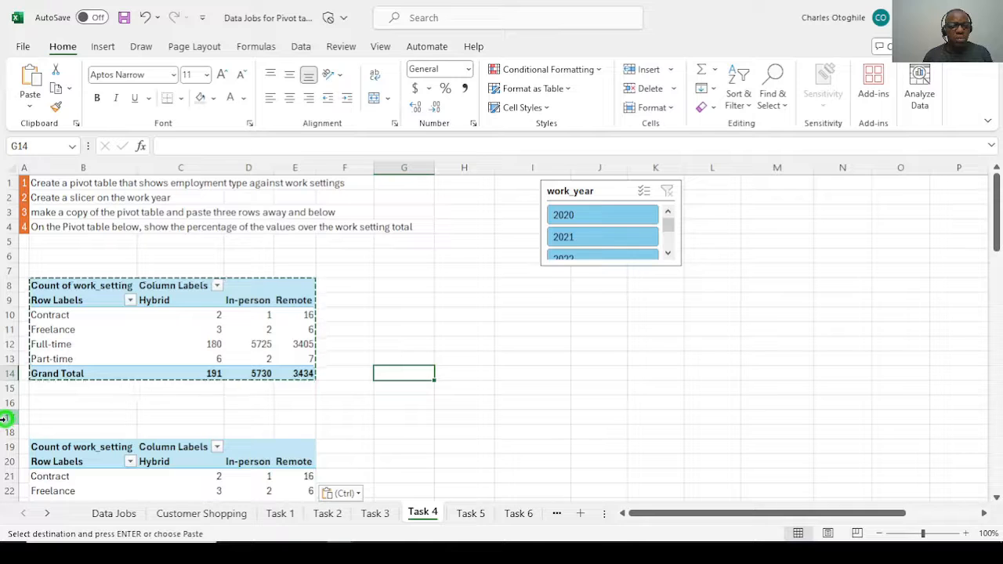
pyautogui.scroll(-3, 334, 379)
pyautogui.scroll(2, 334, 377)
pyautogui.scroll(-1, 334, 378)
pyautogui.scroll(1, 335, 377)
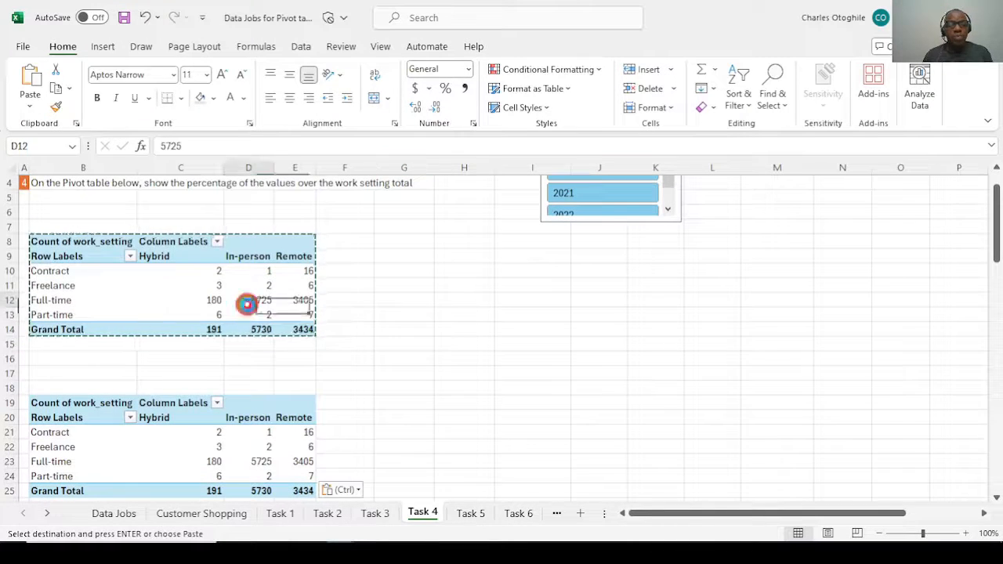
pyautogui.click(247, 300)
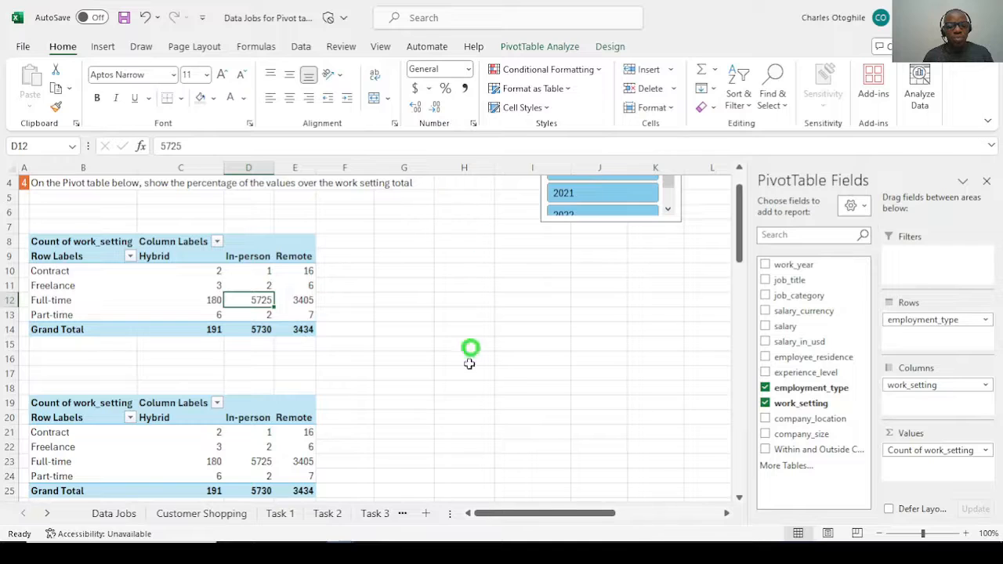
# Show the lower PivotTable's work_setting counts as % of Column Total and check the Full-time Hybrid value
pyautogui.scroll(-2, 350, 441)
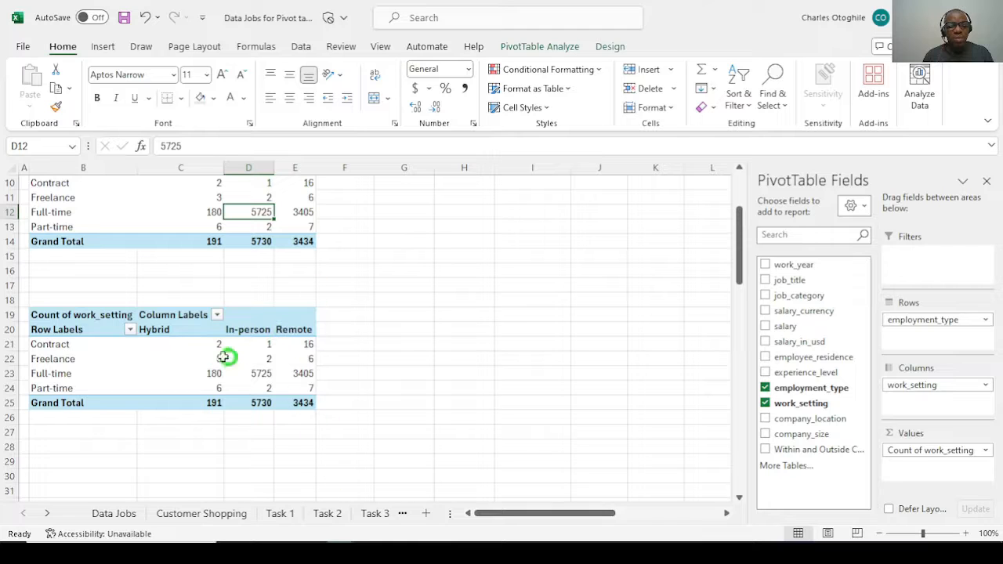
pyautogui.rightClick(206, 350)
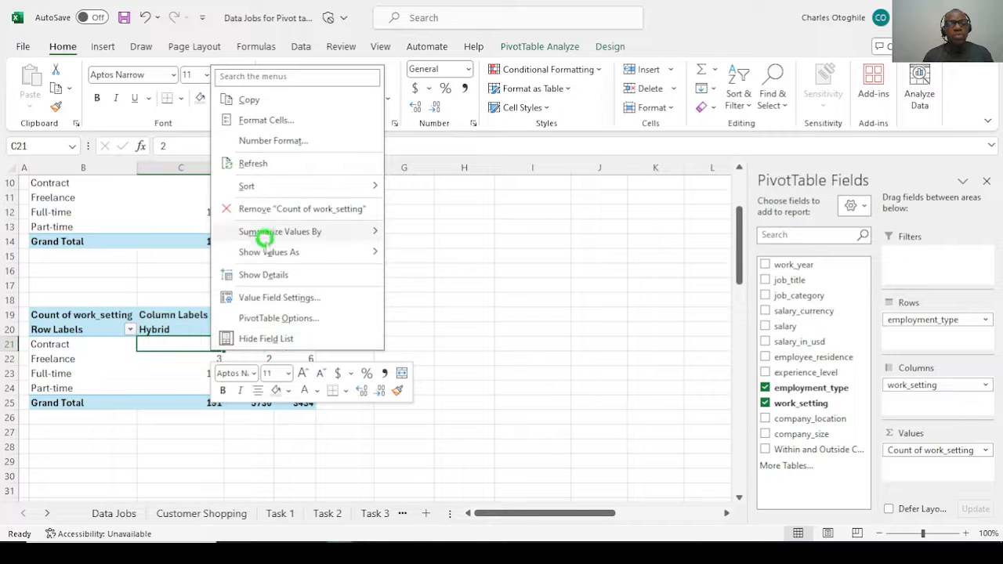
pyautogui.moveTo(306, 238)
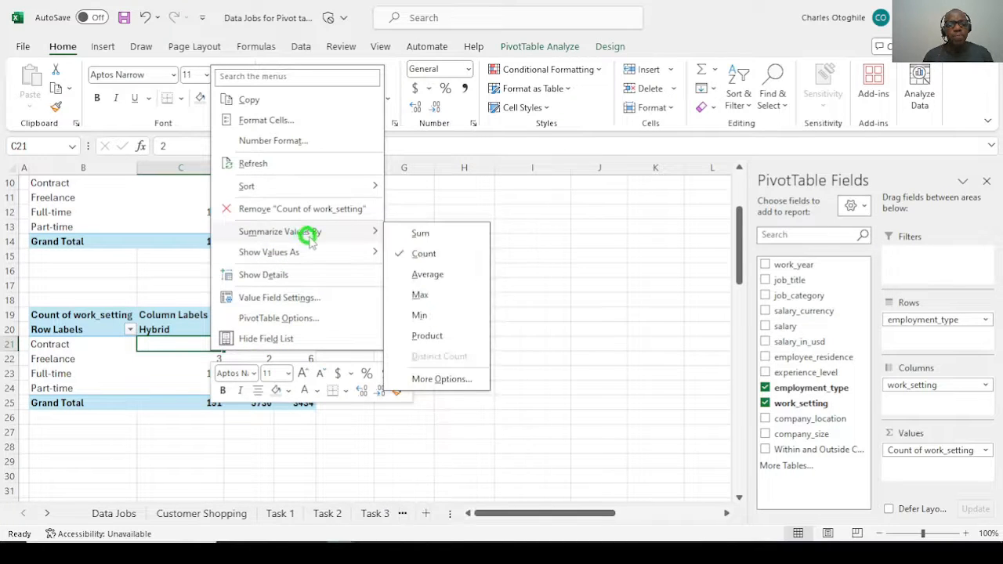
pyautogui.moveTo(292, 257)
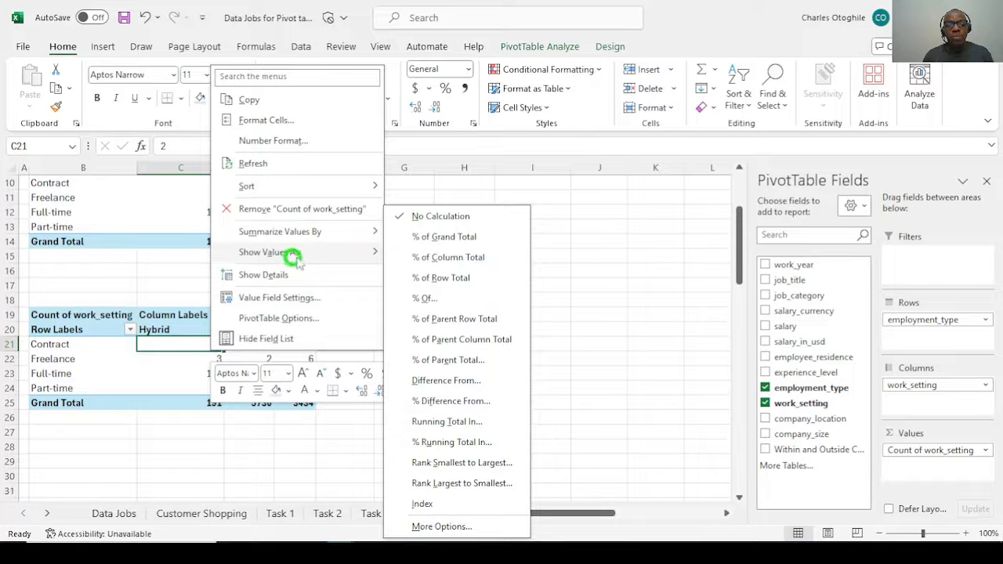
pyautogui.click(473, 261)
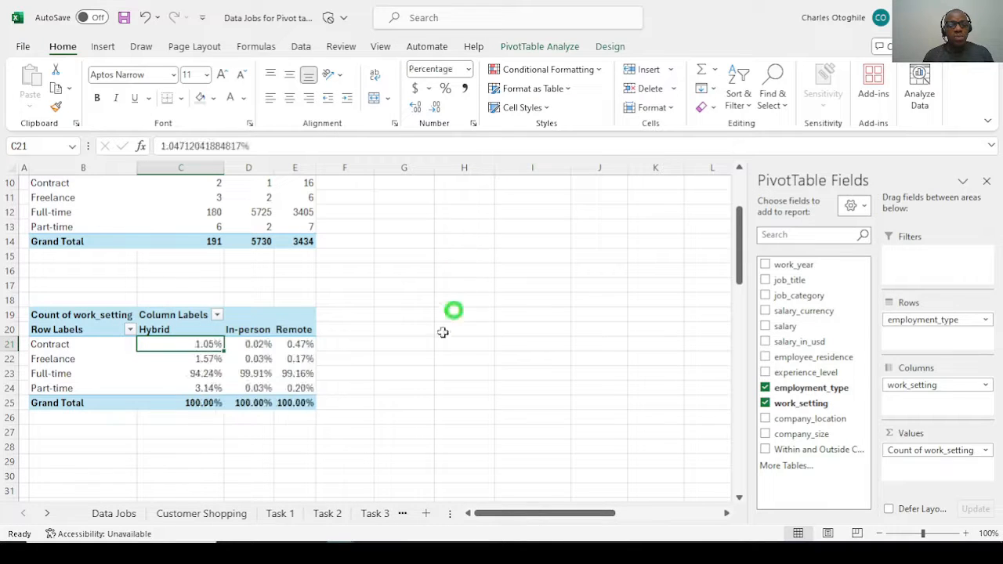
pyautogui.click(202, 376)
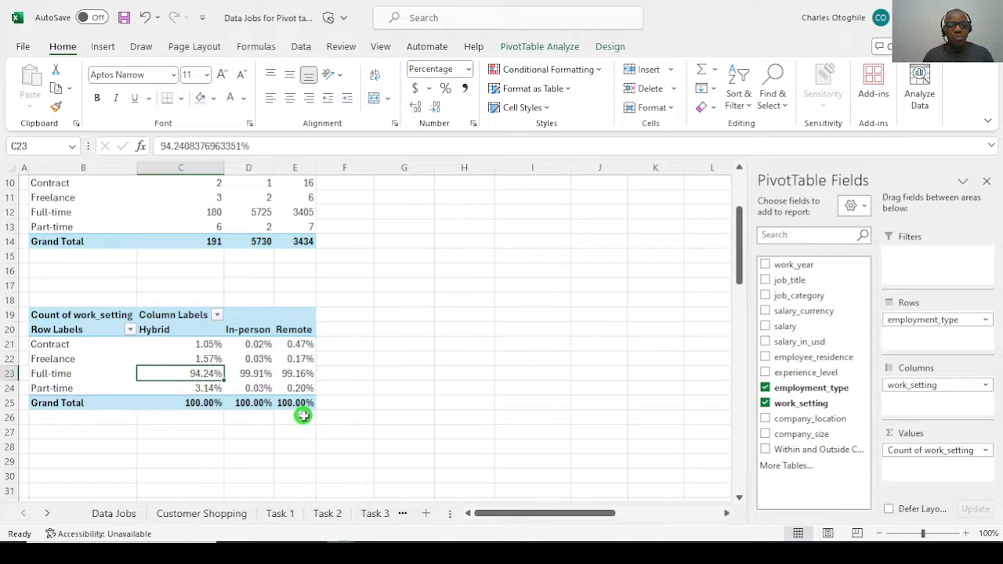
# Move the work_year slicer beside the upper PivotTable and filter by 2020
pyautogui.scroll(3, 290, 357)
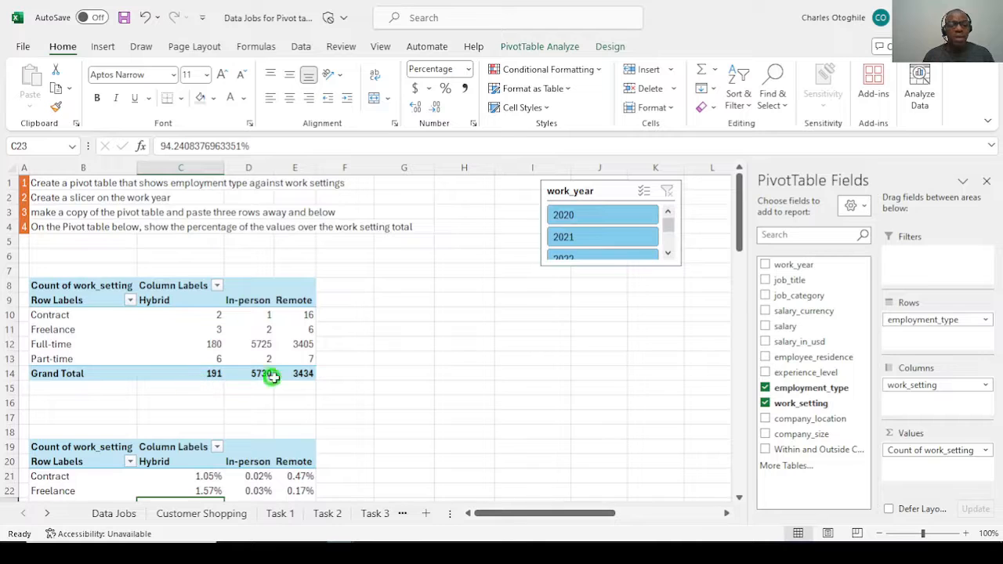
pyautogui.moveTo(604, 188); pyautogui.dragTo(497, 262)
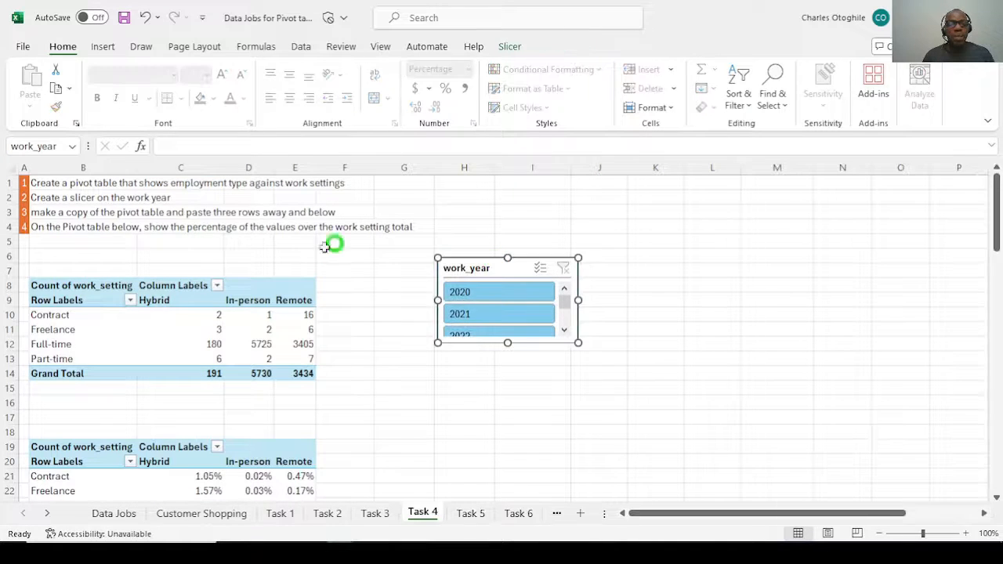
pyautogui.click(477, 295)
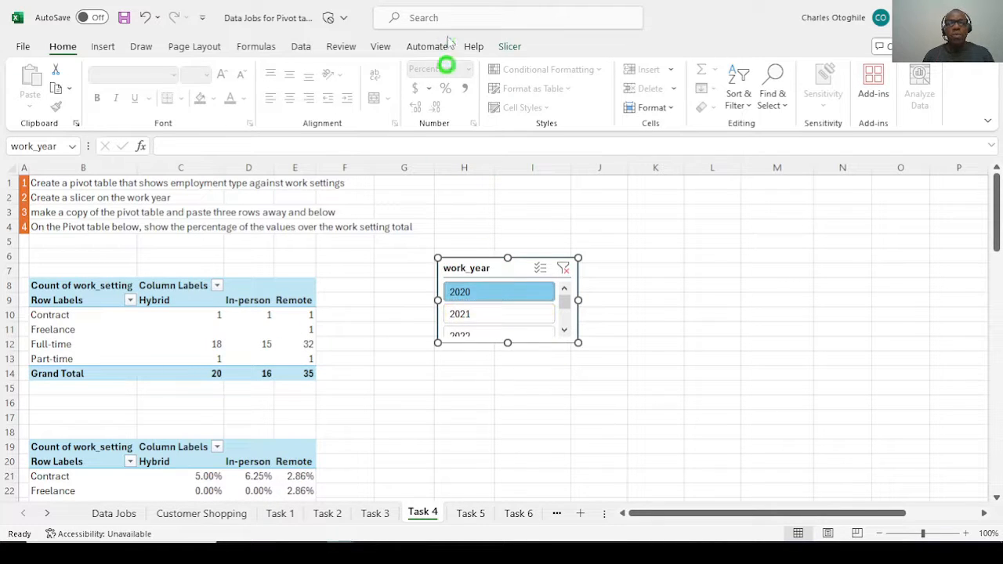
# Review the work_year slicer's report connections, enlarging the dialog, to verify that both Task 4 PivotTables are ticked
pyautogui.click(509, 46)
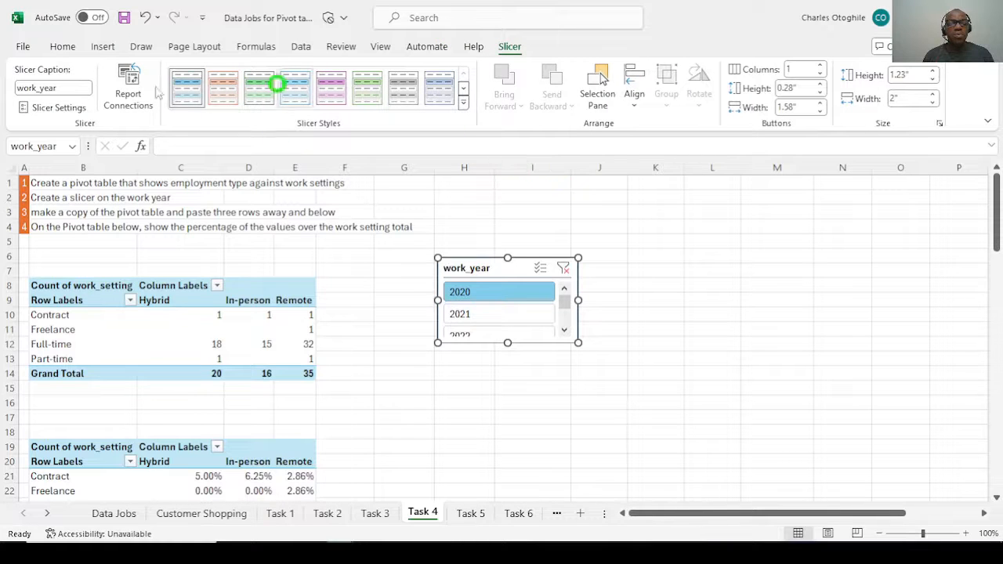
pyautogui.click(128, 90)
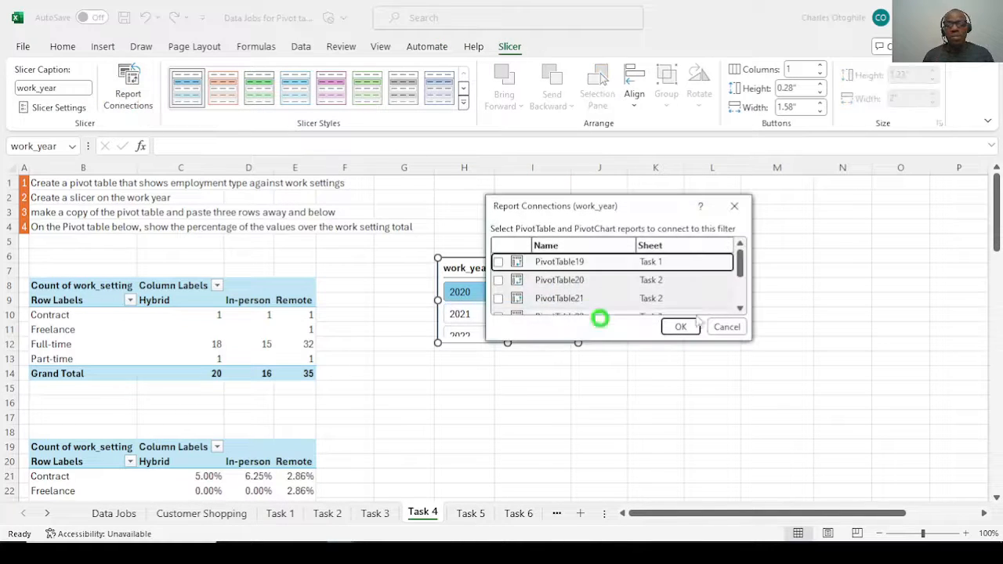
pyautogui.click(740, 308)
pyautogui.click(740, 308)
pyautogui.click(739, 308)
pyautogui.click(739, 307)
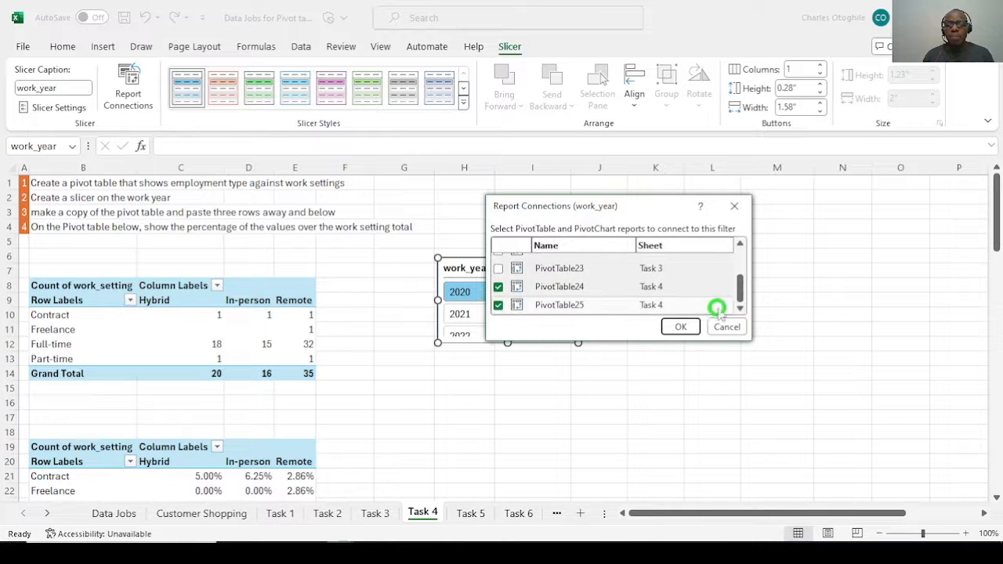
pyautogui.moveTo(637, 342); pyautogui.dragTo(630, 405)
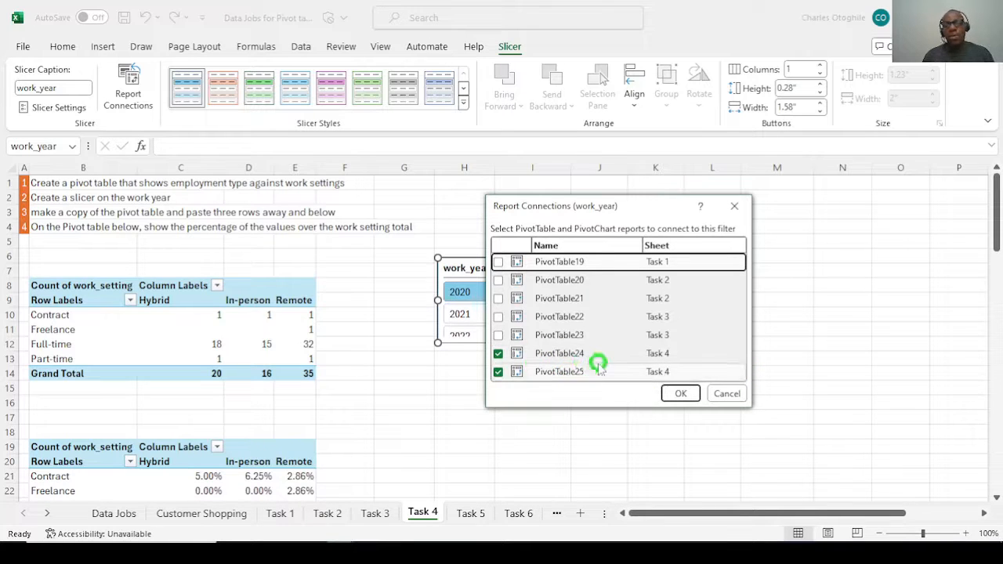
pyautogui.click(681, 394)
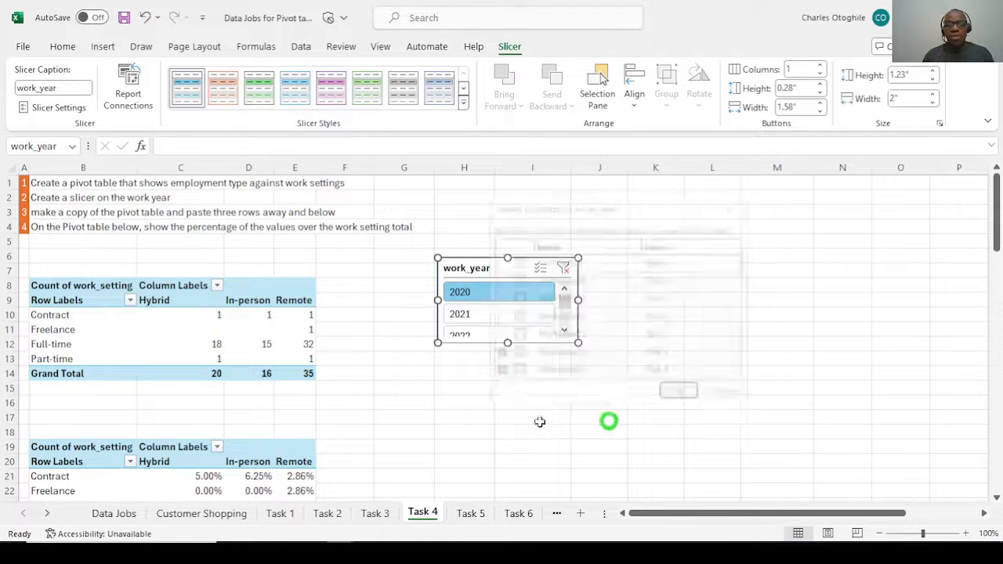
# Filter both Task 4 PivotTables by 2021 with the work_year slicer
pyautogui.click(471, 387)
pyautogui.scroll(-3, 442, 379)
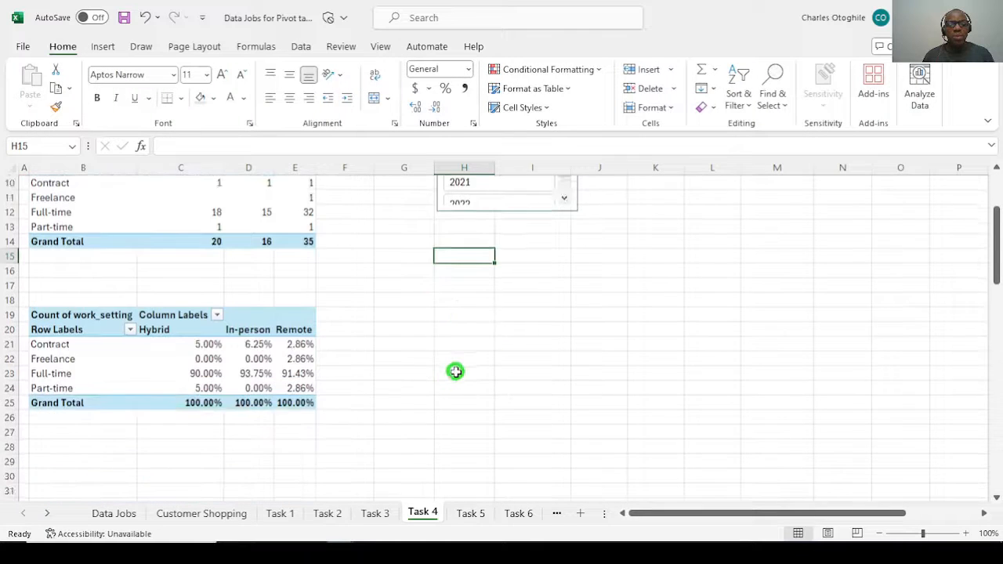
pyautogui.scroll(1, 451, 379)
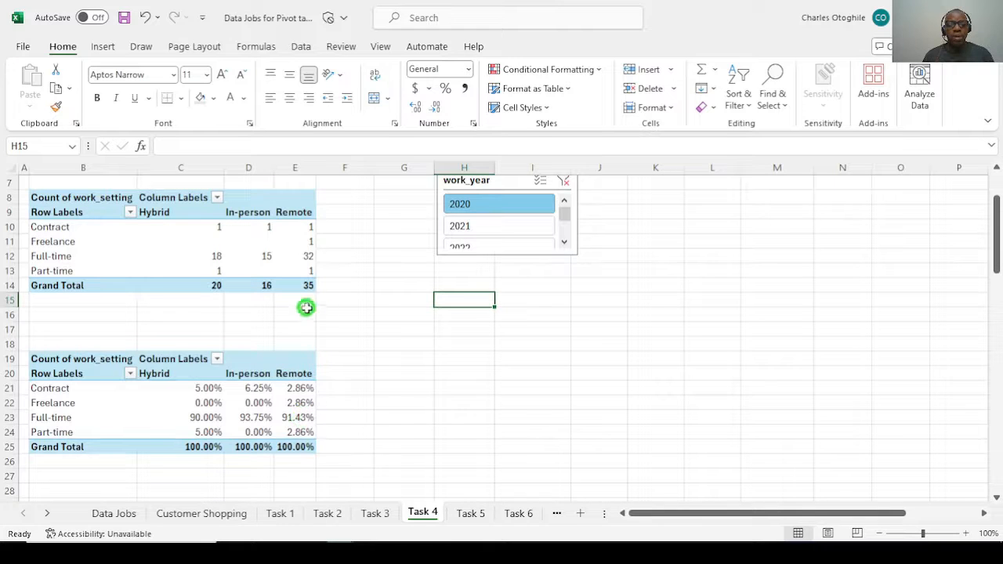
pyautogui.click(488, 226)
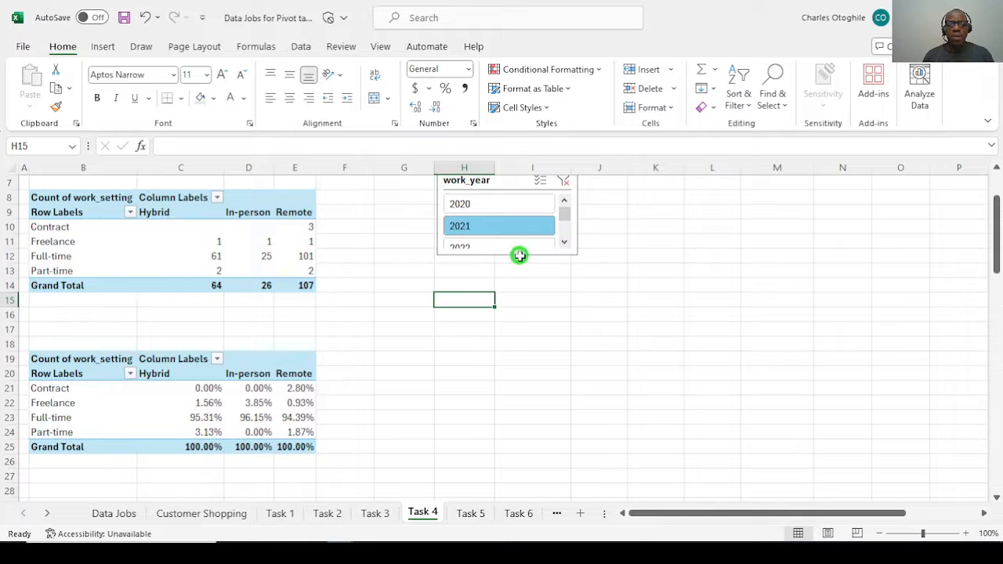
# Make the work_year slicer tall enough to show every year, try 2023, and filter both PivotTables by 2022
pyautogui.click(500, 256)
pyautogui.moveTo(507, 254); pyautogui.dragTo(508, 312)
pyautogui.click(477, 270)
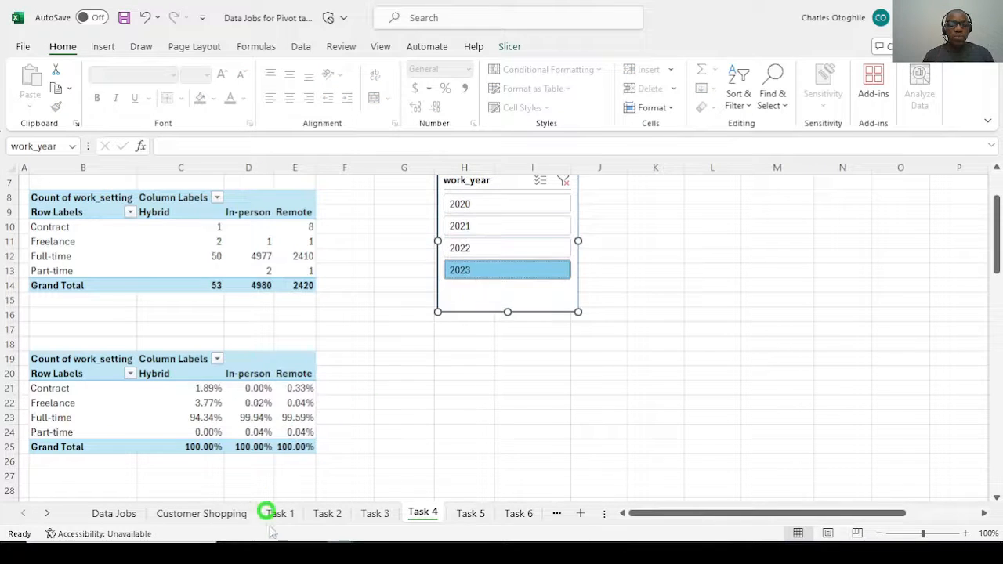
pyautogui.click(475, 247)
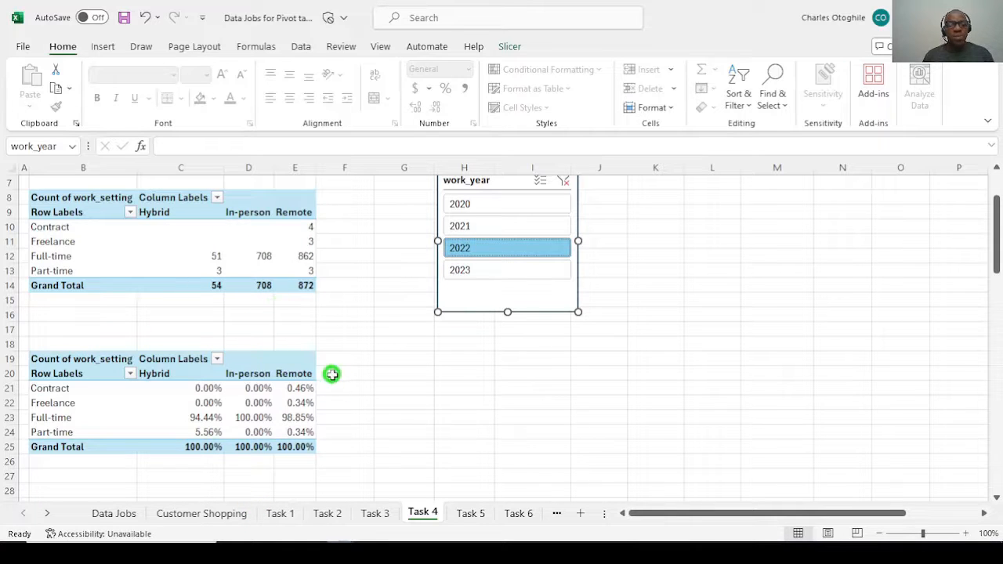
pyautogui.click(399, 286)
pyautogui.scroll(2, 401, 313)
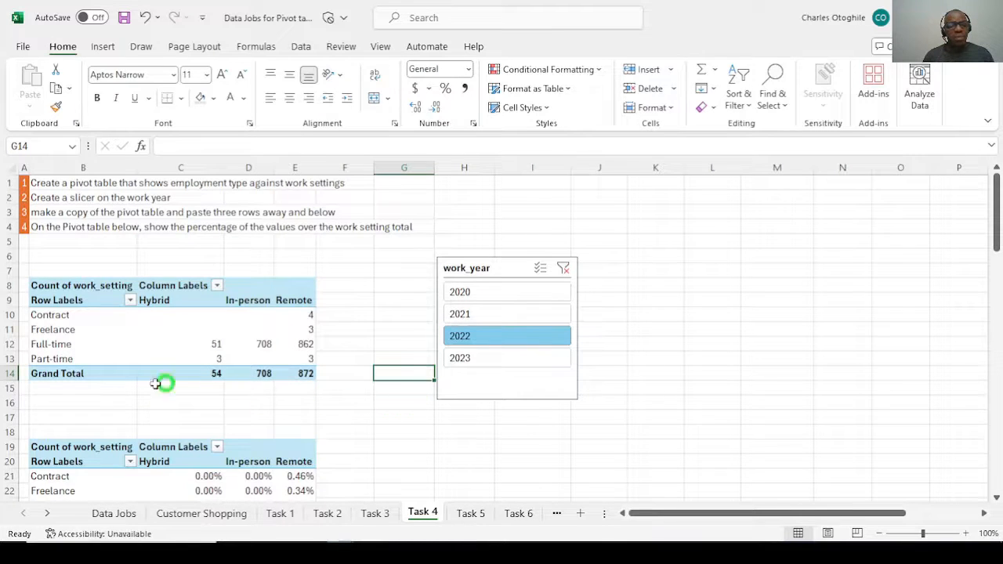
# Read the Task 5 instructions and insert a PivotTable from the Data Jobs data at cell B8 of the Task 5 sheet
pyautogui.click(471, 513)
pyautogui.click(195, 314)
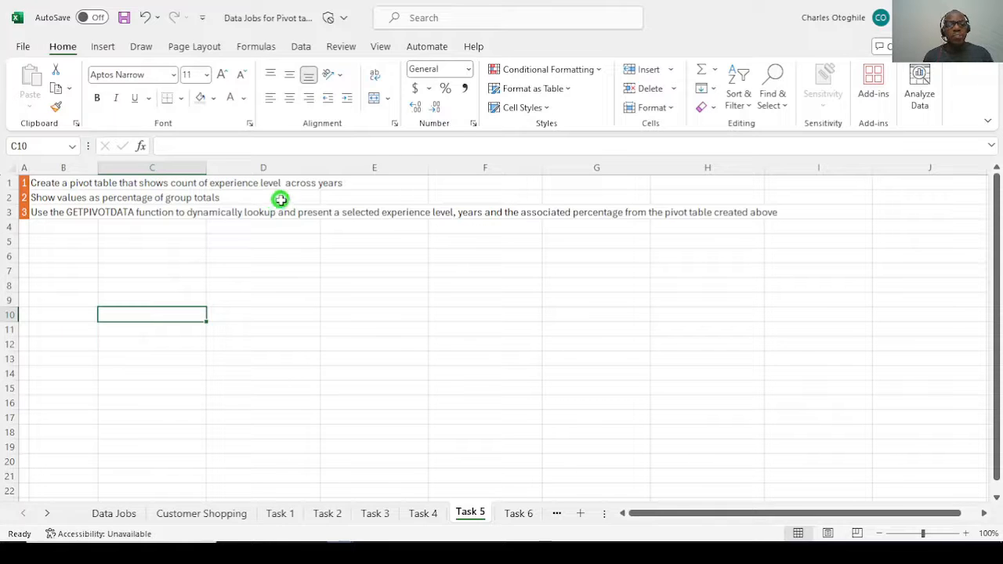
pyautogui.click(87, 241)
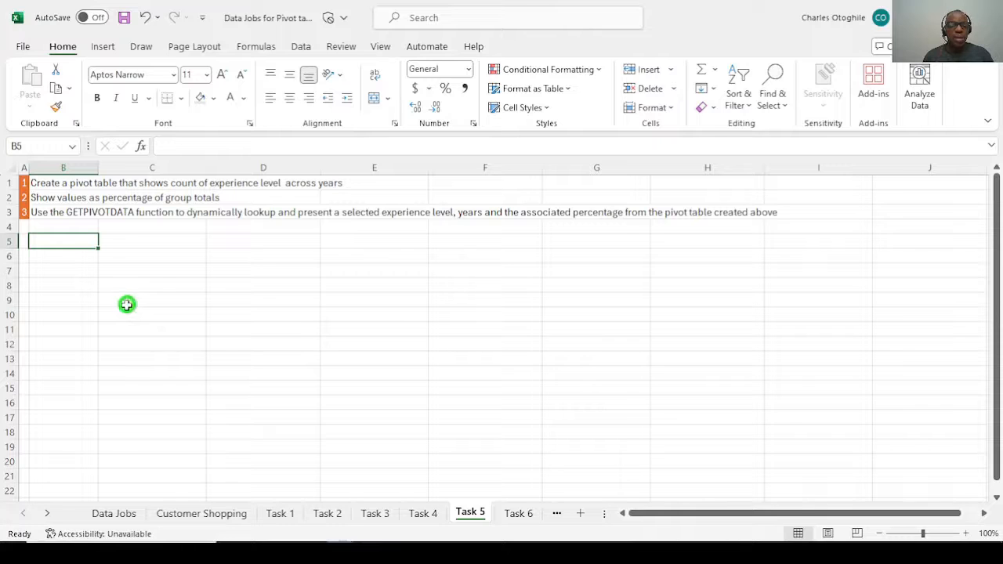
pyautogui.click(107, 513)
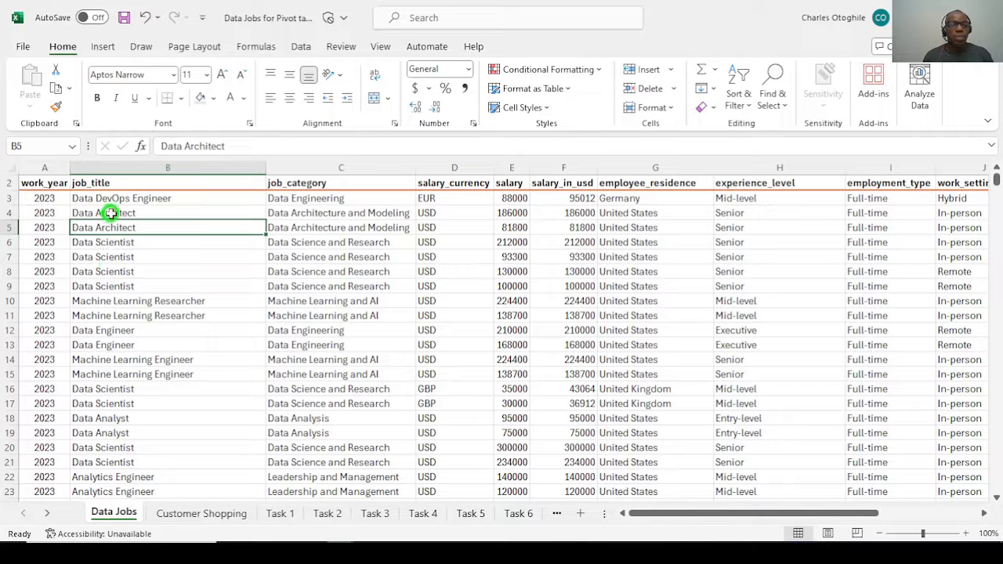
pyautogui.click(102, 46)
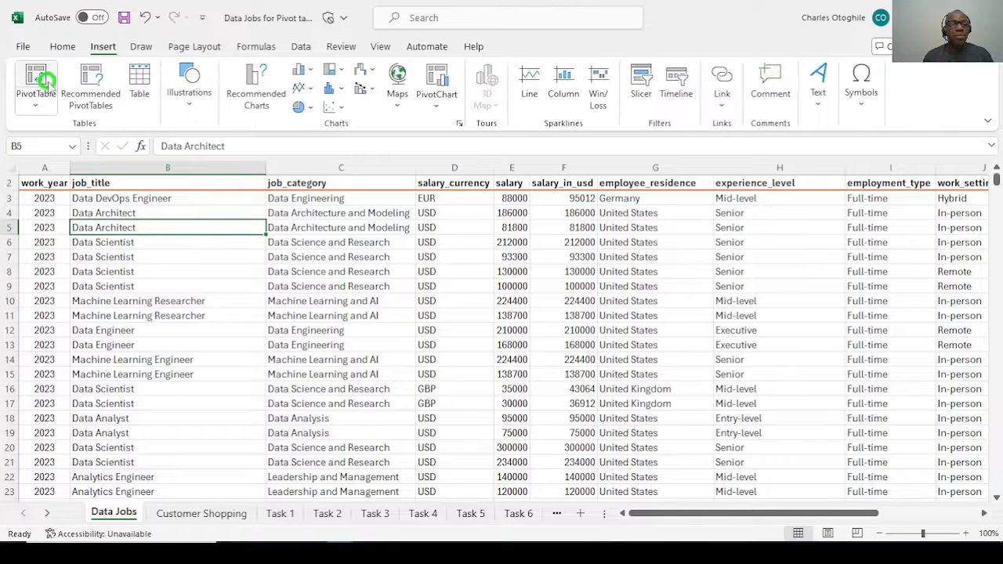
pyautogui.click(36, 79)
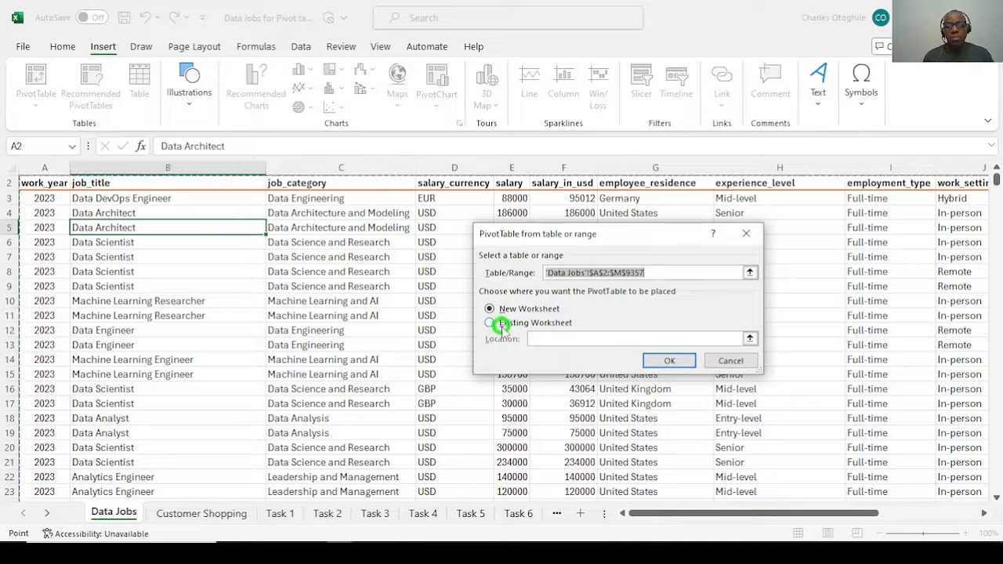
pyautogui.click(488, 323)
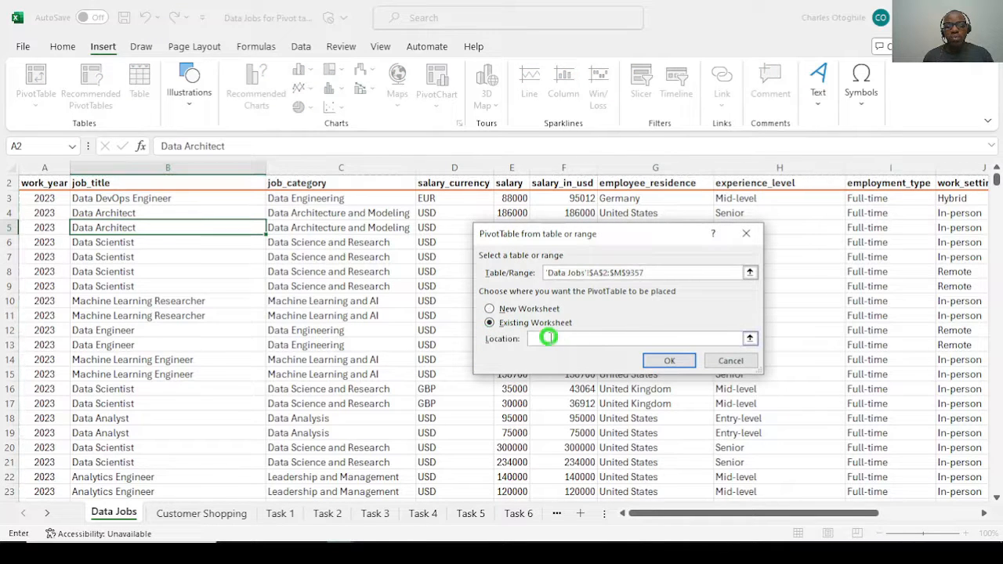
pyautogui.click(644, 340)
pyautogui.click(473, 518)
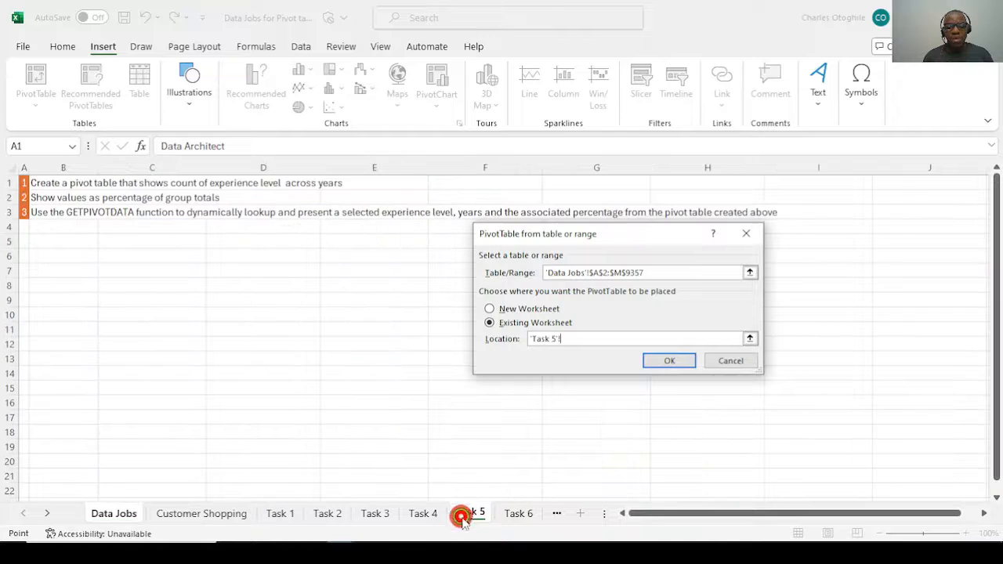
pyautogui.click(53, 288)
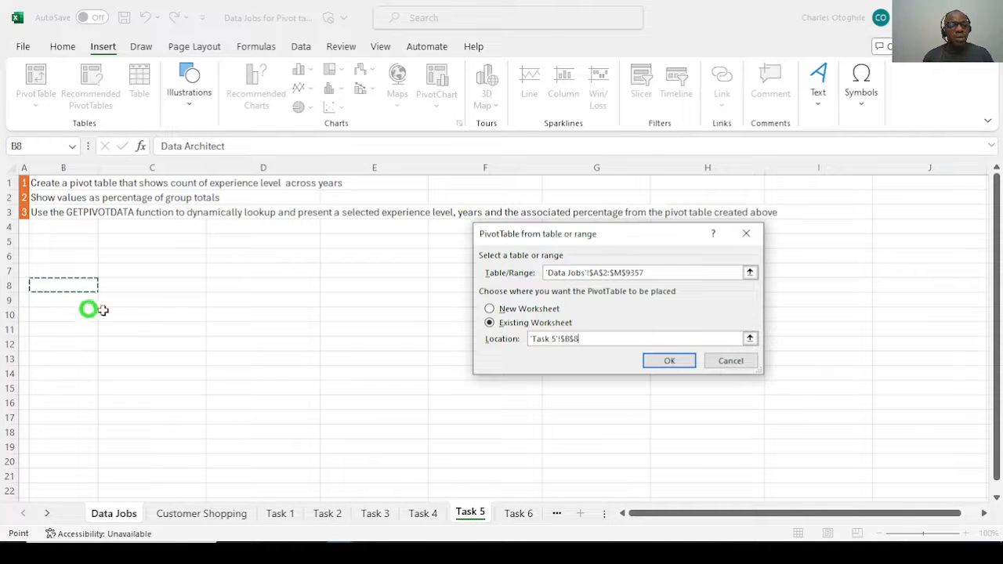
pyautogui.click(666, 360)
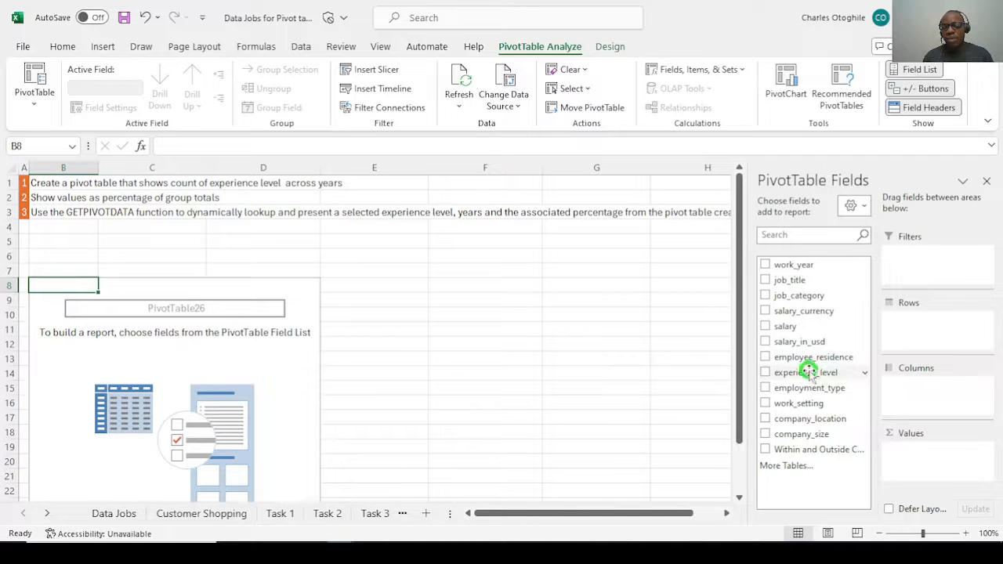
# Lay out the PivotTable with experience_level in rows, work_year in columns and the count of experience_level as values
pyautogui.moveTo(816, 376); pyautogui.dragTo(925, 320)
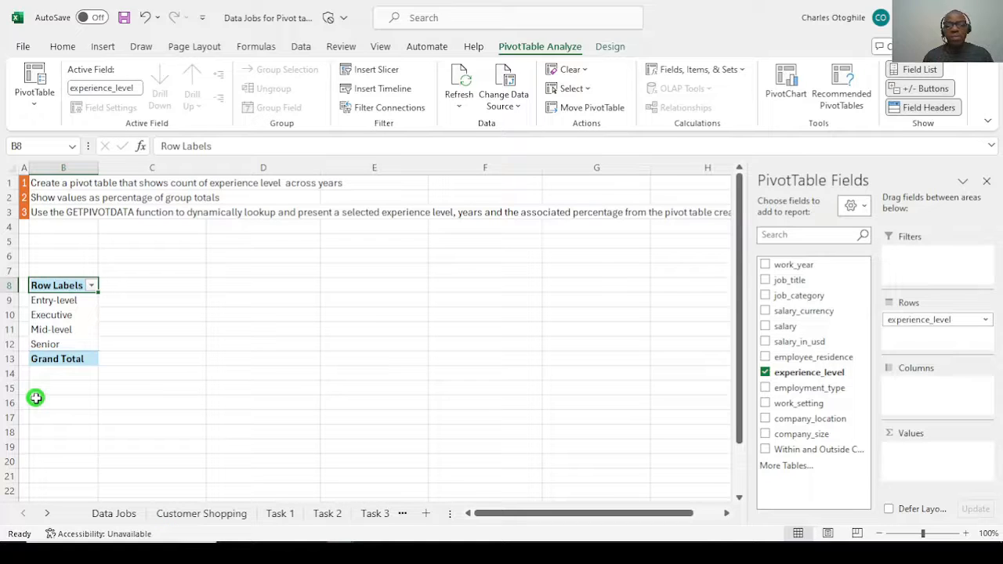
pyautogui.moveTo(796, 265); pyautogui.dragTo(940, 385)
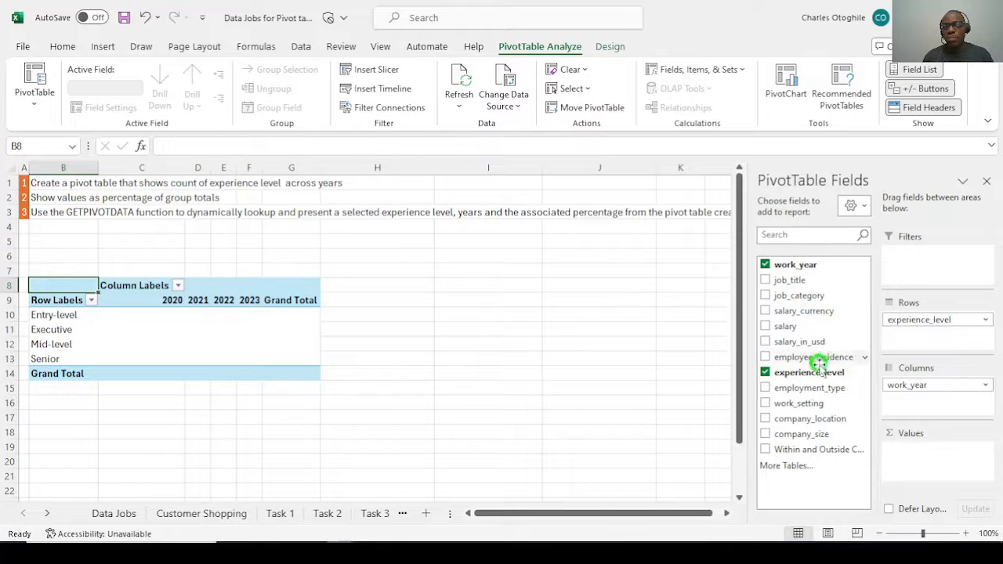
pyautogui.moveTo(824, 373); pyautogui.dragTo(930, 461)
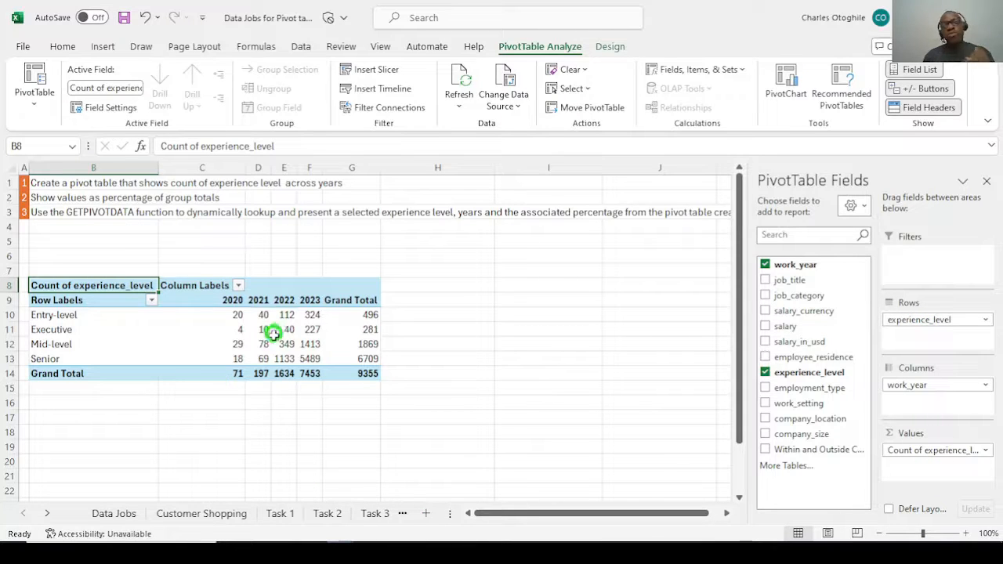
pyautogui.moveTo(282, 373)
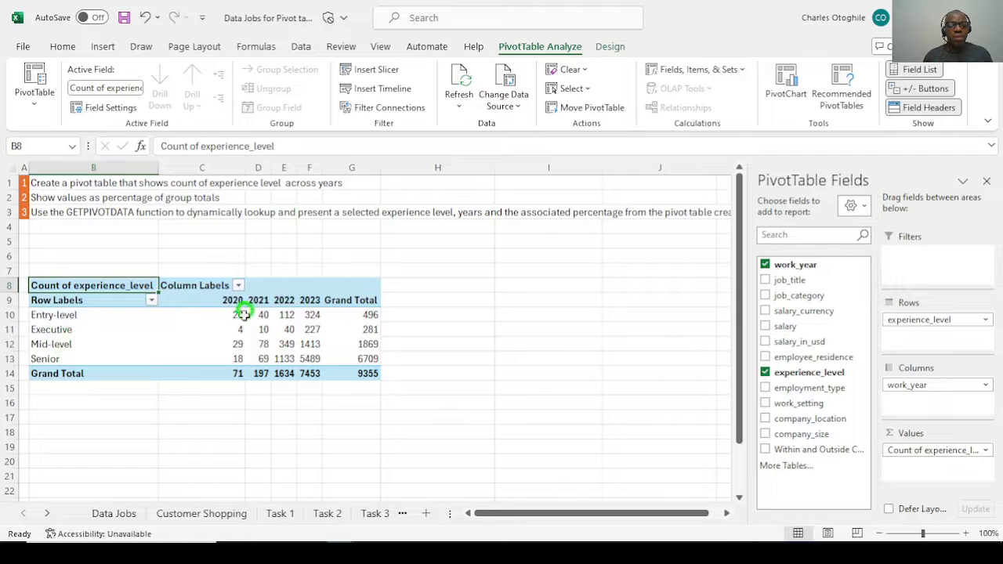
pyautogui.click(50, 343)
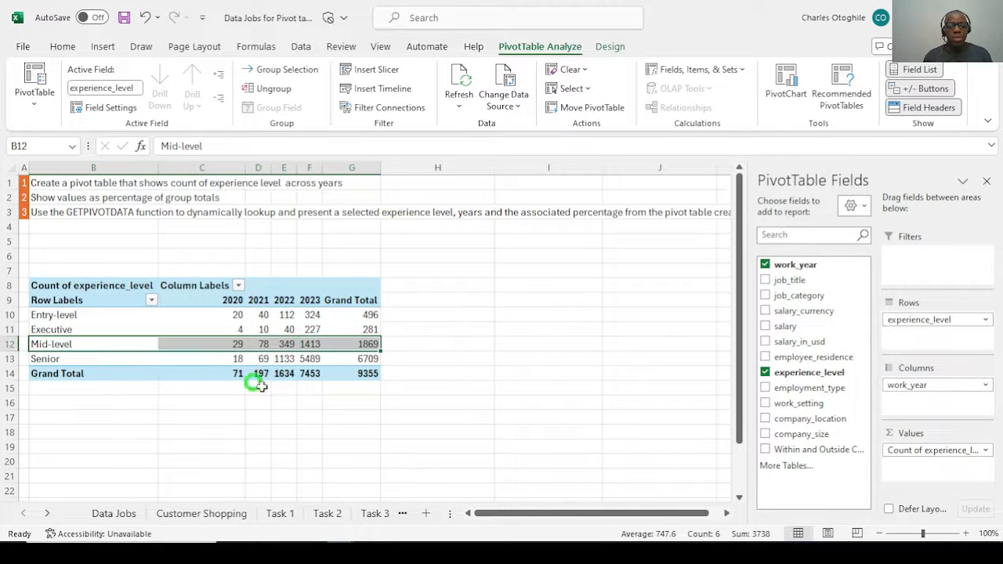
pyautogui.click(208, 388)
pyautogui.click(284, 361)
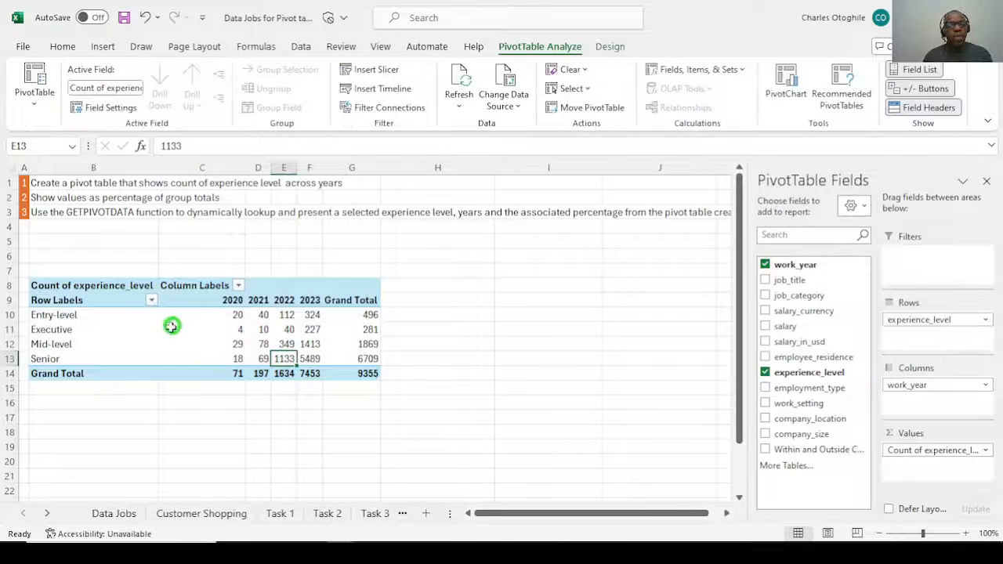
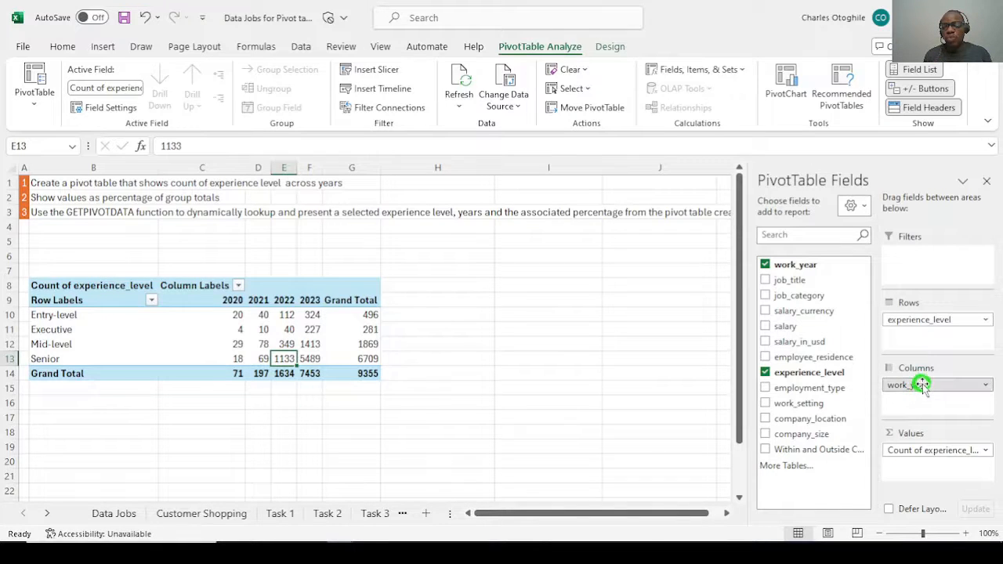
# Move work_year from the columns to the rows, above experience_level, and look over the grouped table
pyautogui.moveTo(923, 385); pyautogui.dragTo(917, 318)
pyautogui.scroll(-4, 262, 305)
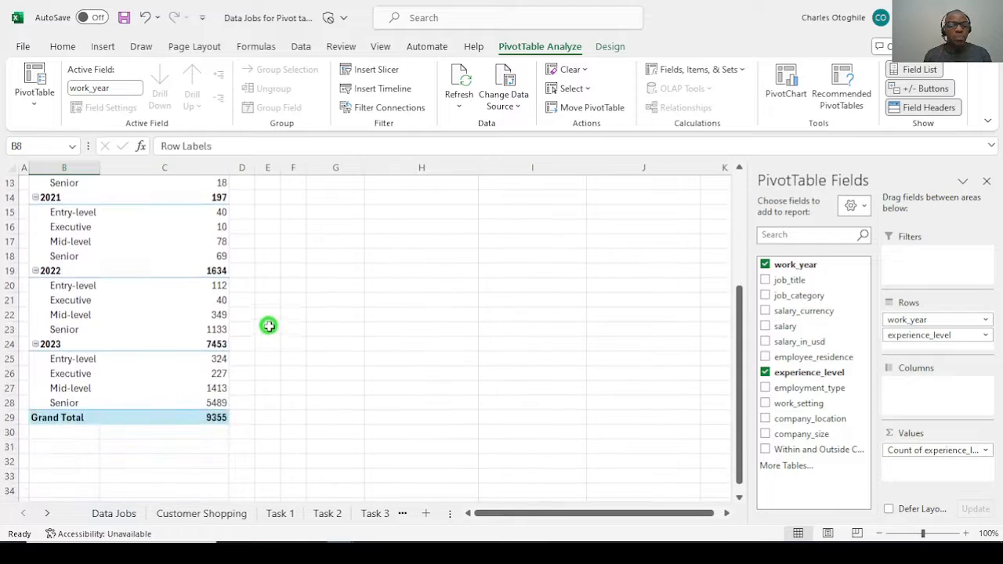
pyautogui.scroll(2, 267, 323)
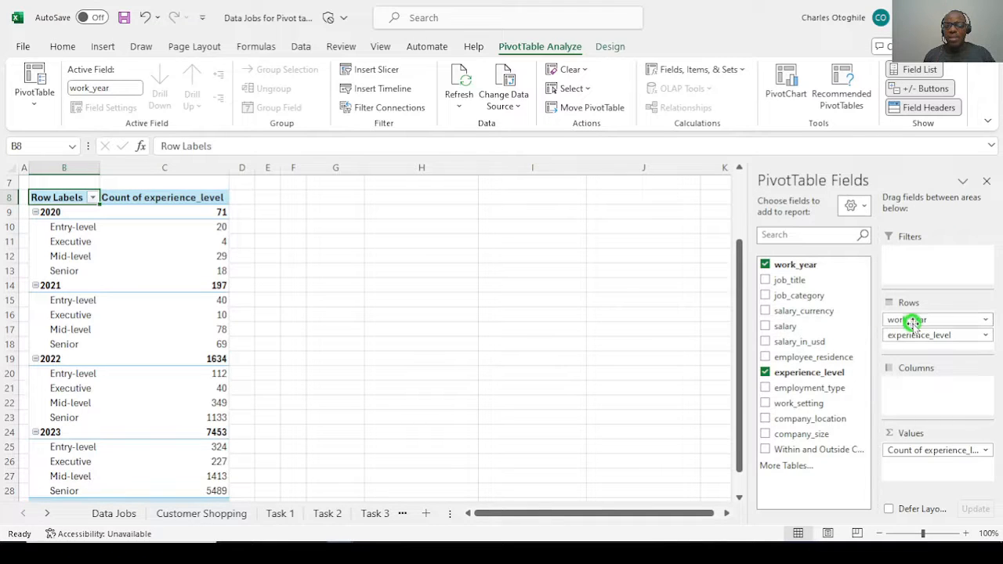
# Remove both row fields from the PivotTable and add them back with work_year first and experience_level beneath it
pyautogui.moveTo(930, 321); pyautogui.dragTo(809, 301)
pyautogui.moveTo(921, 319); pyautogui.dragTo(808, 279)
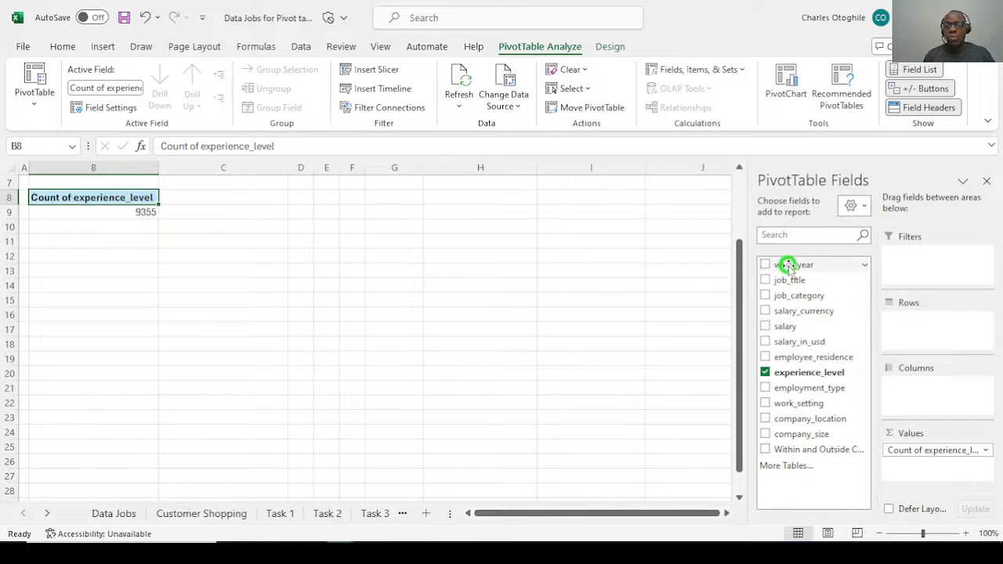
pyautogui.moveTo(789, 268); pyautogui.dragTo(933, 329)
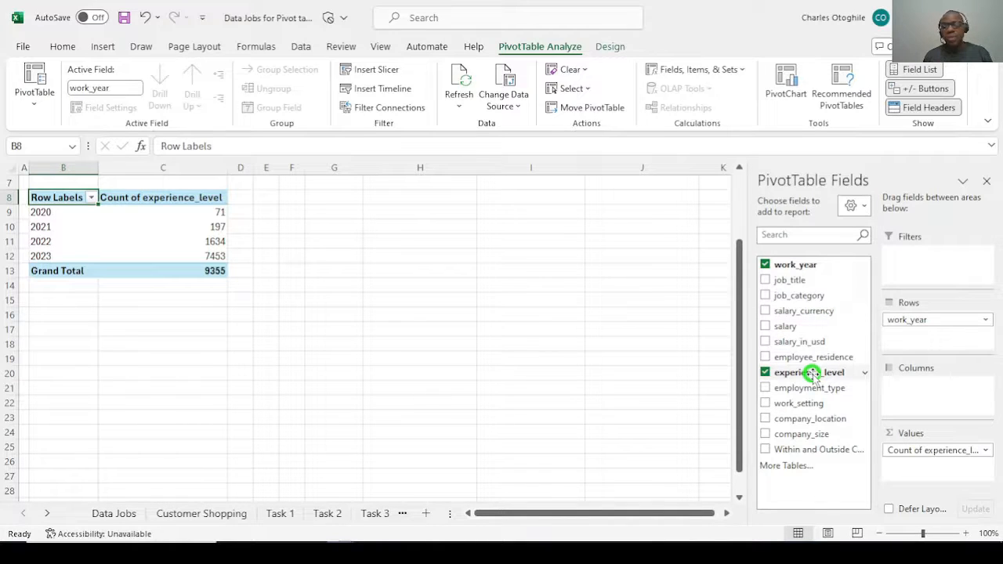
pyautogui.moveTo(813, 374); pyautogui.dragTo(932, 343)
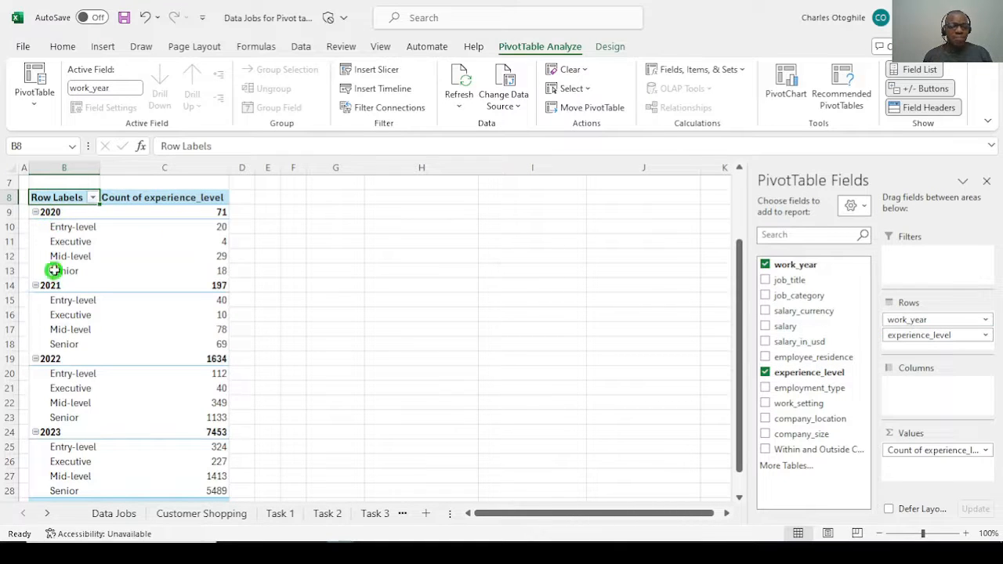
# Try grouping the PivotTable by experience_level above work_year, and put work_year back as the outer row field
pyautogui.moveTo(85, 227); pyautogui.dragTo(81, 273)
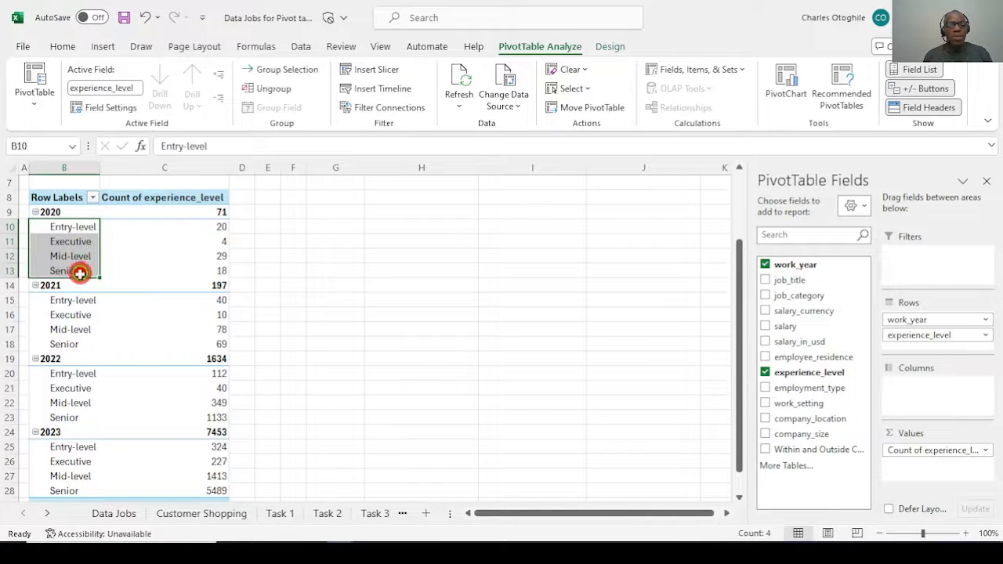
pyautogui.moveTo(933, 336); pyautogui.dragTo(886, 325)
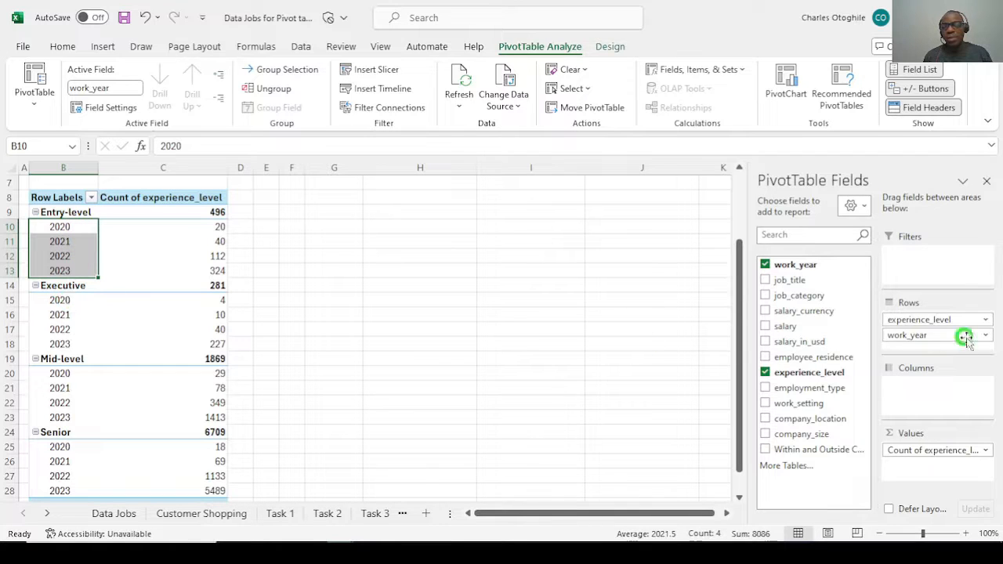
pyautogui.moveTo(942, 321); pyautogui.dragTo(925, 340)
pyautogui.click(94, 325)
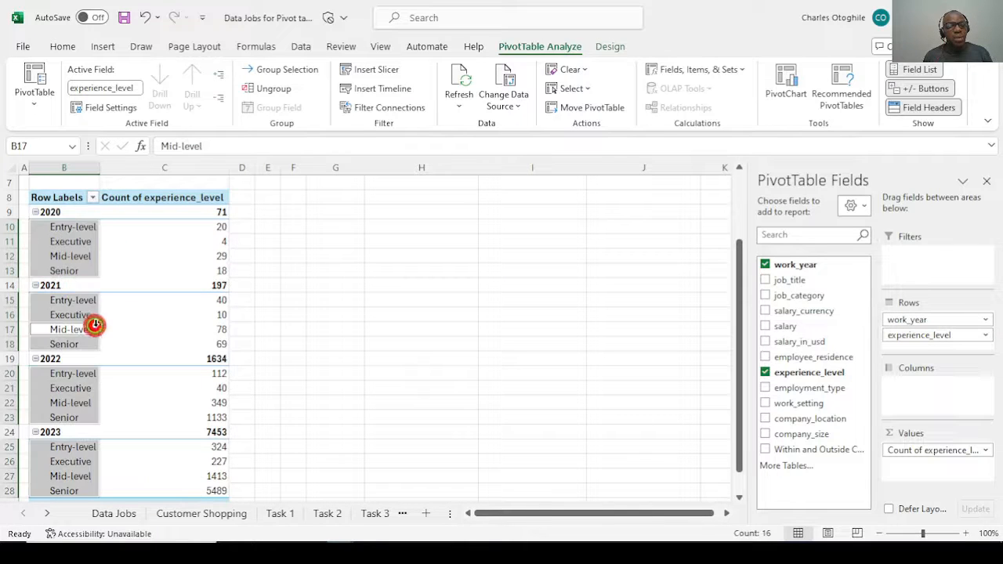
# Examine the 2020 group's experience-level counts against that year's total
pyautogui.click(178, 254)
pyautogui.moveTo(67, 227); pyautogui.dragTo(221, 259)
pyautogui.click(205, 257)
pyautogui.scroll(2, 282, 294)
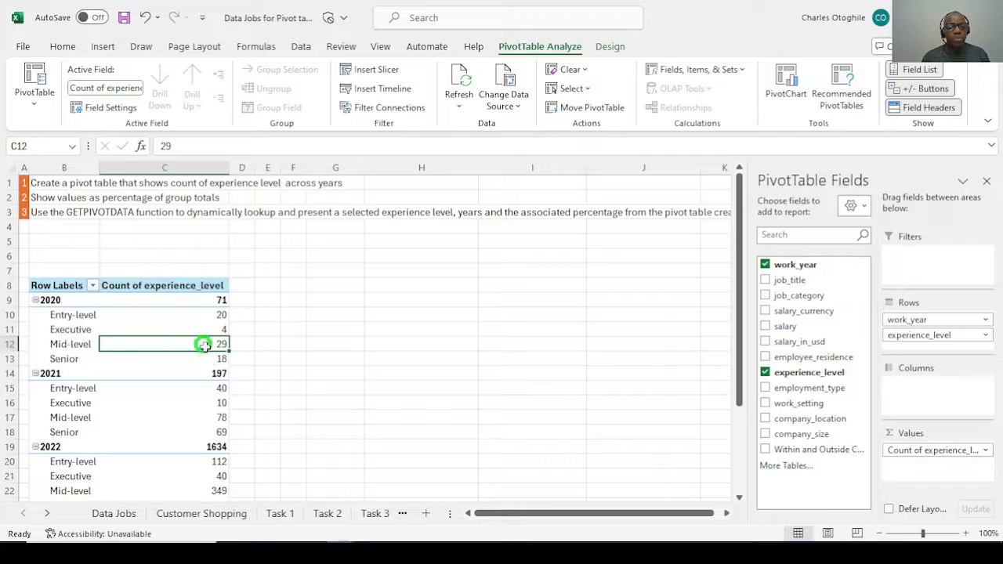
pyautogui.click(219, 300)
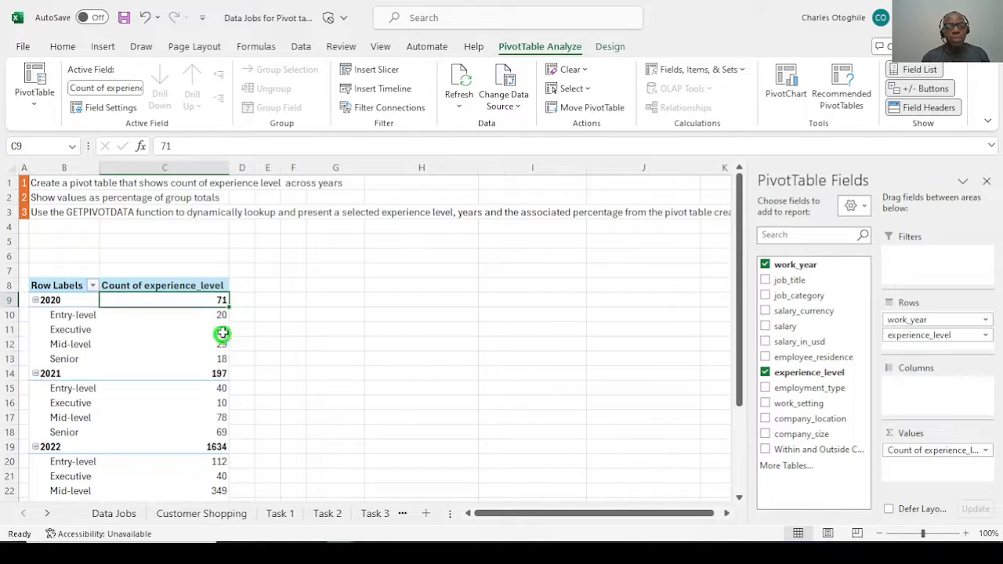
pyautogui.moveTo(219, 315); pyautogui.dragTo(224, 363)
pyautogui.click(217, 301)
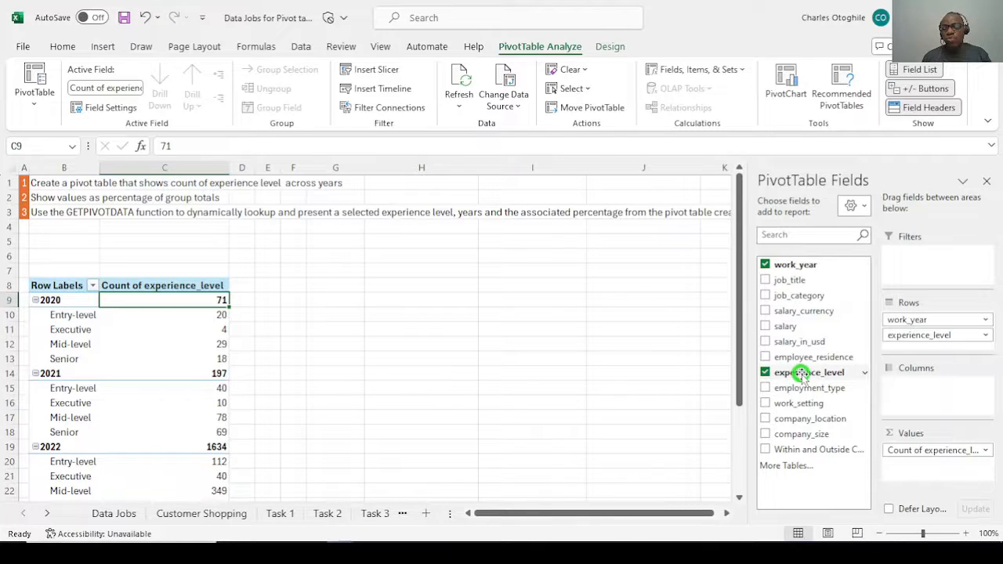
# Add a second count of experience_level to the PivotTable values and show it as % of Parent Row Total
pyautogui.moveTo(807, 374); pyautogui.dragTo(930, 467)
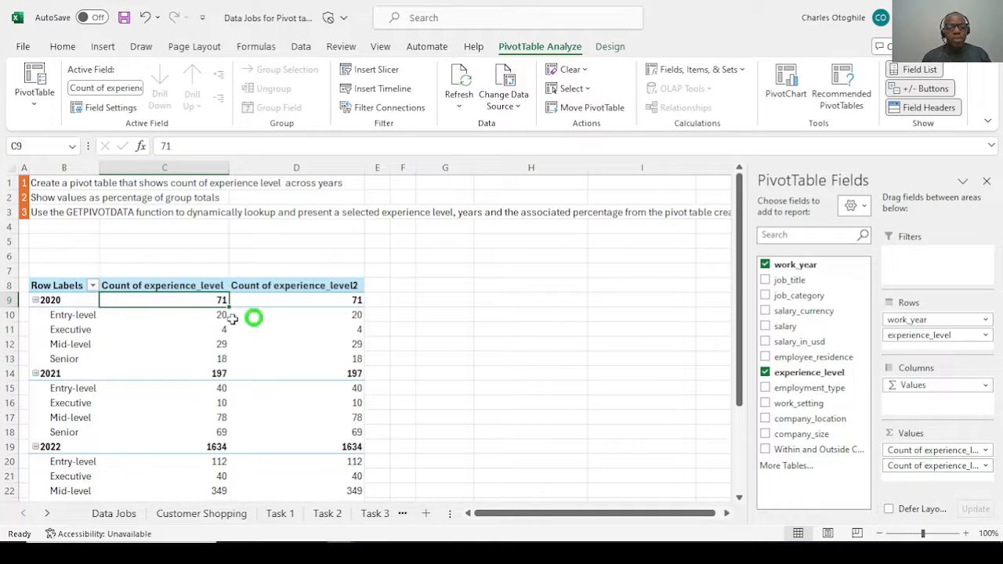
pyautogui.click(349, 328)
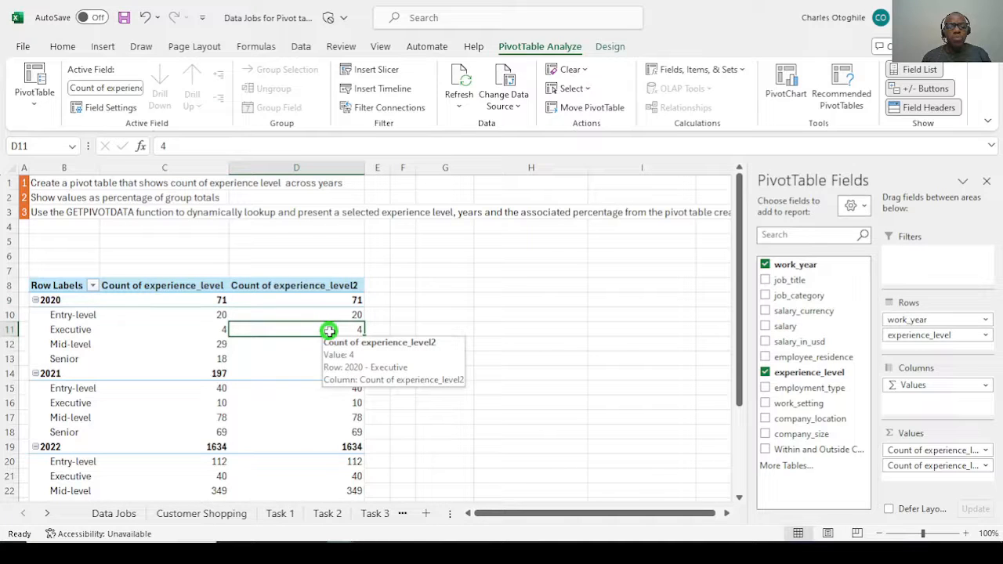
pyautogui.rightClick(330, 330)
pyautogui.moveTo(410, 216)
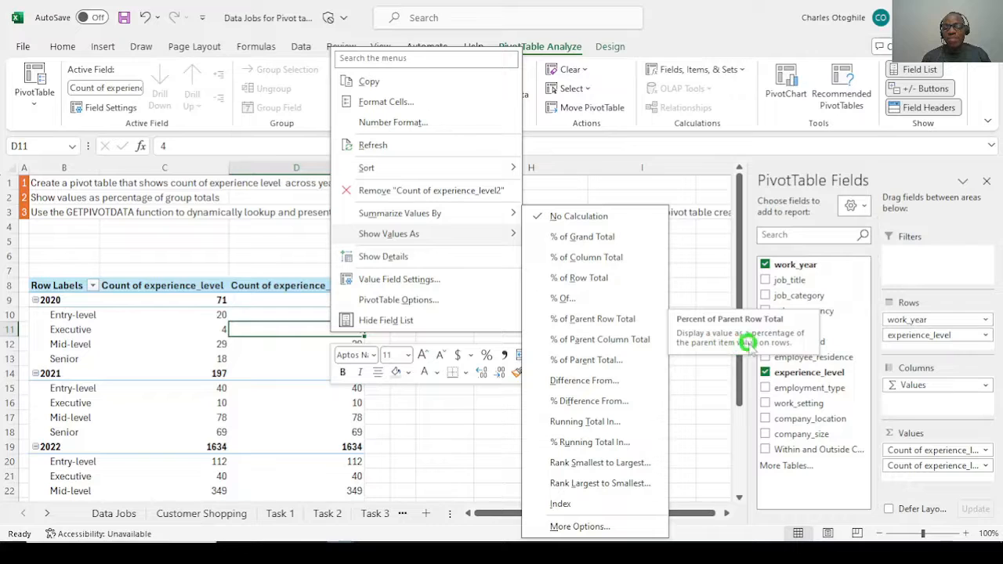
pyautogui.click(593, 322)
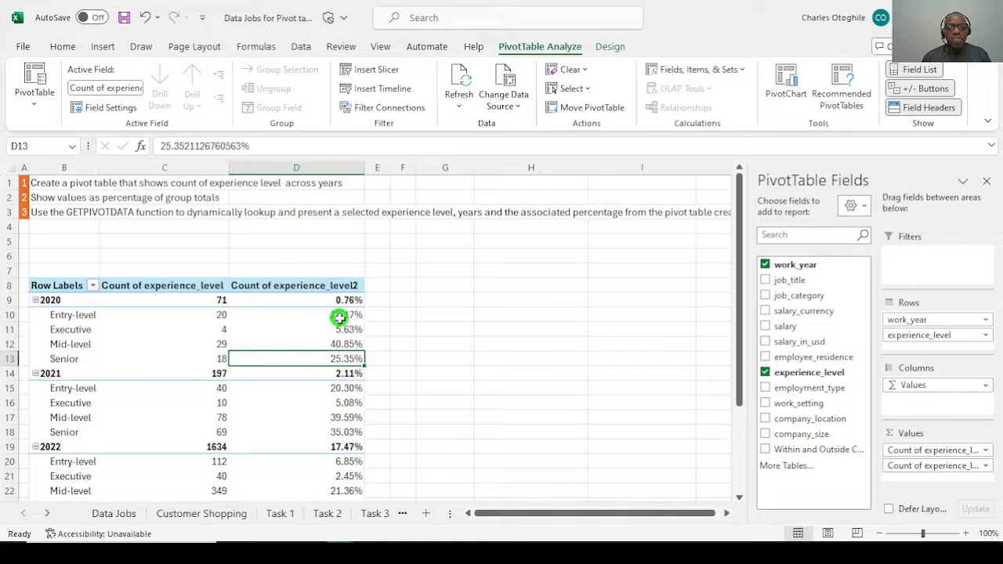
# Check the 2020 experience-level percentages, the year's own percentage and the Grand Total row
pyautogui.moveTo(337, 319); pyautogui.dragTo(345, 359)
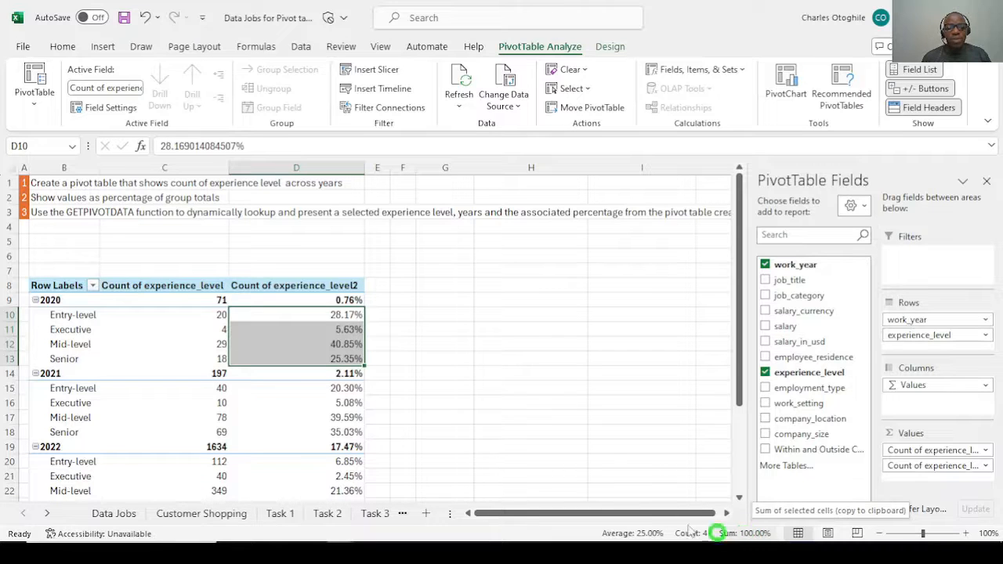
pyautogui.click(219, 300)
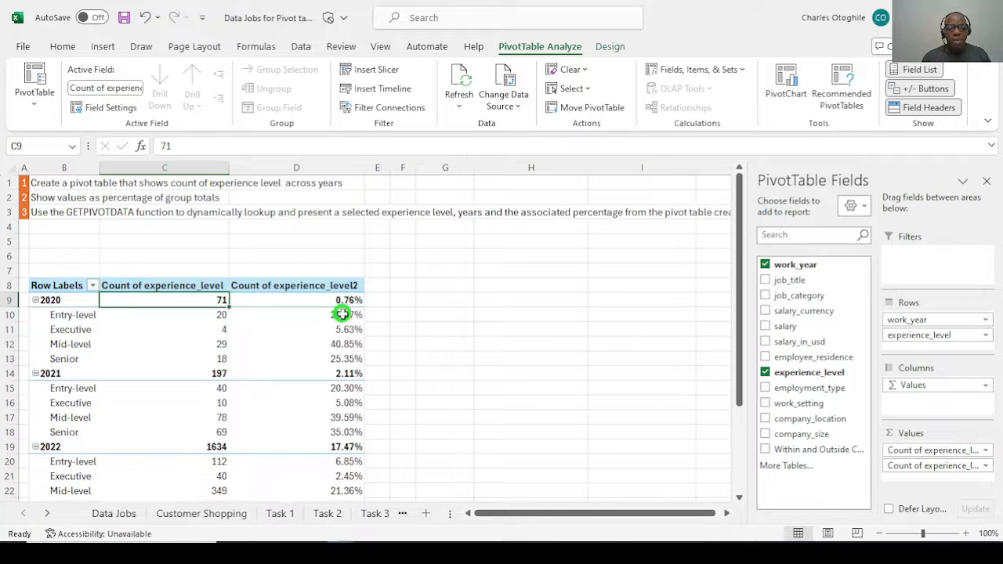
pyautogui.click(341, 315)
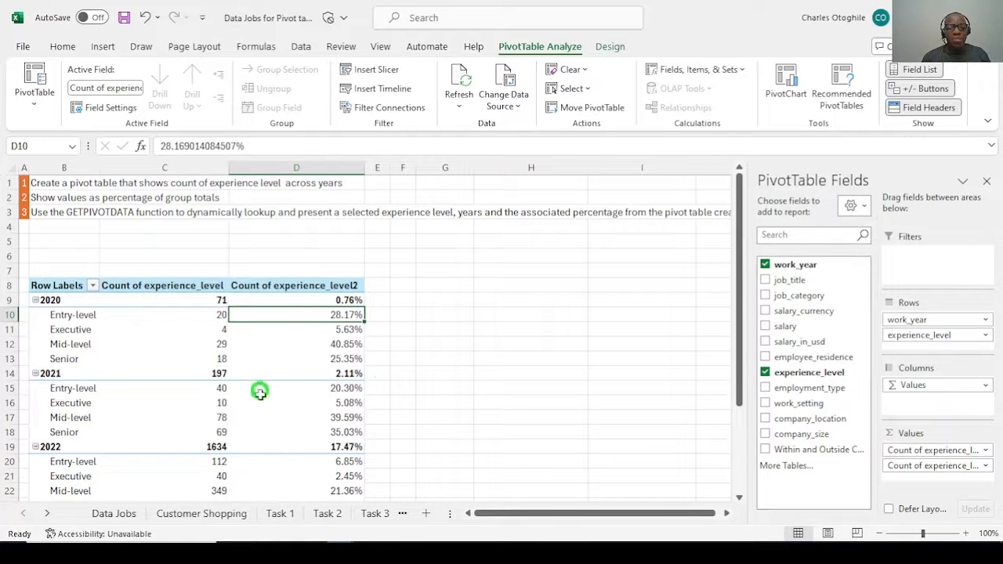
pyautogui.click(341, 300)
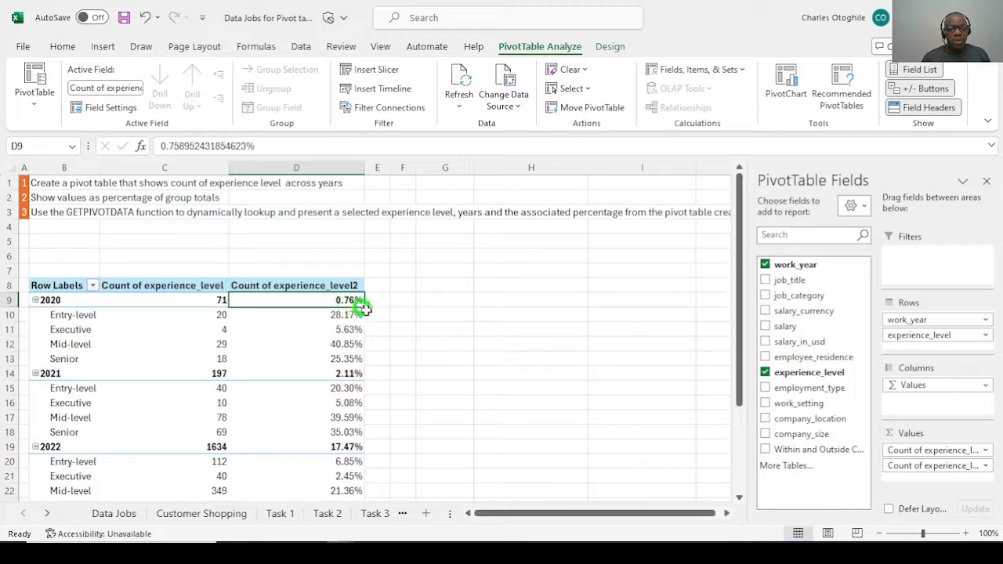
pyautogui.scroll(-1, 372, 317)
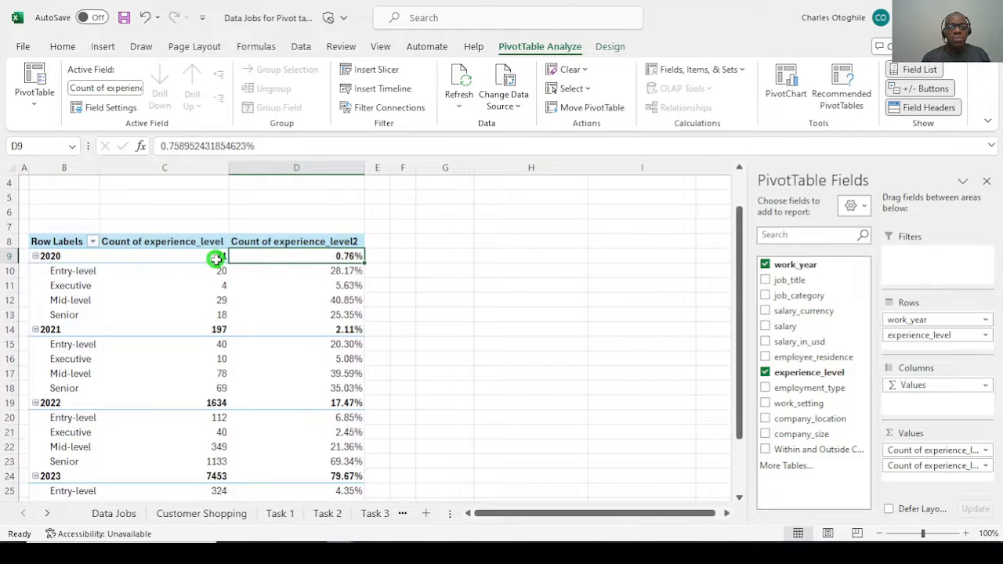
pyautogui.moveTo(215, 258)
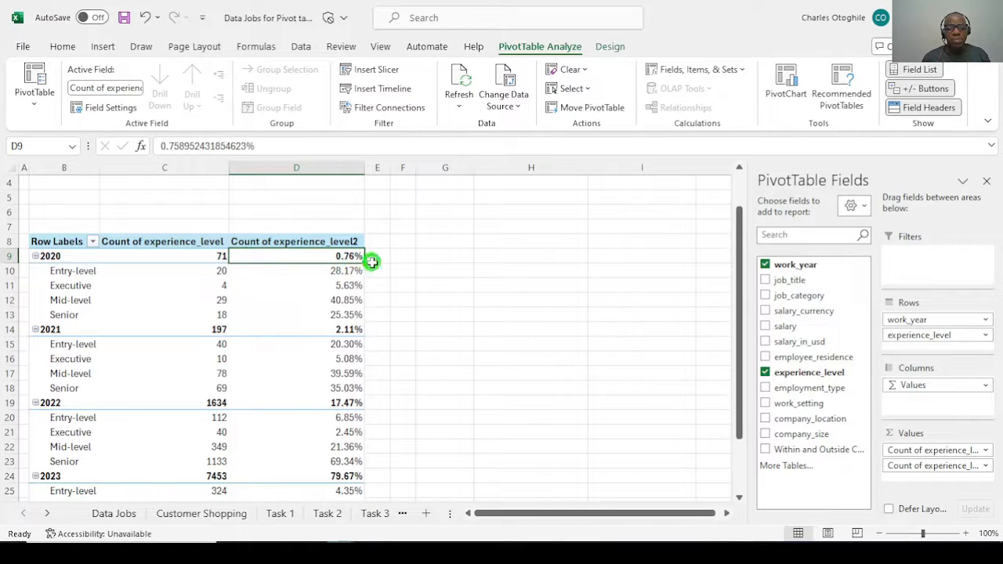
pyautogui.scroll(-4, 376, 345)
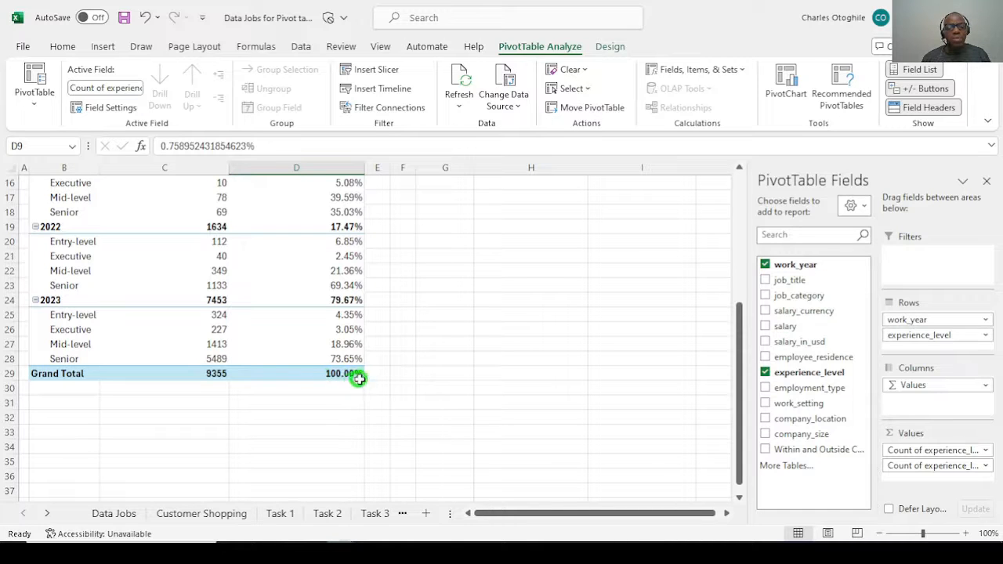
pyautogui.scroll(5, 355, 381)
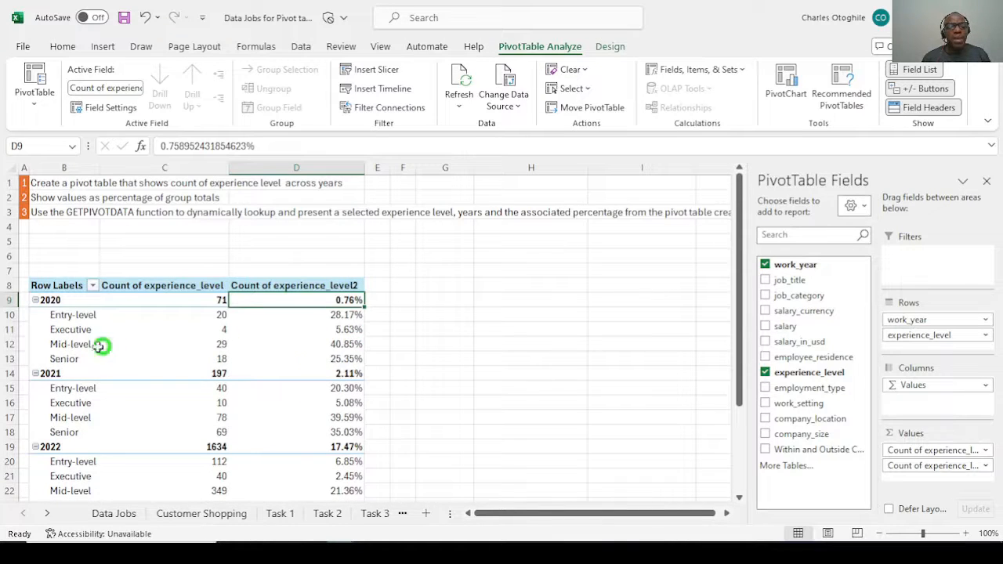
# Compare the four 2020 experience-level percentages with their counts and the 2020 total
pyautogui.click(51, 301)
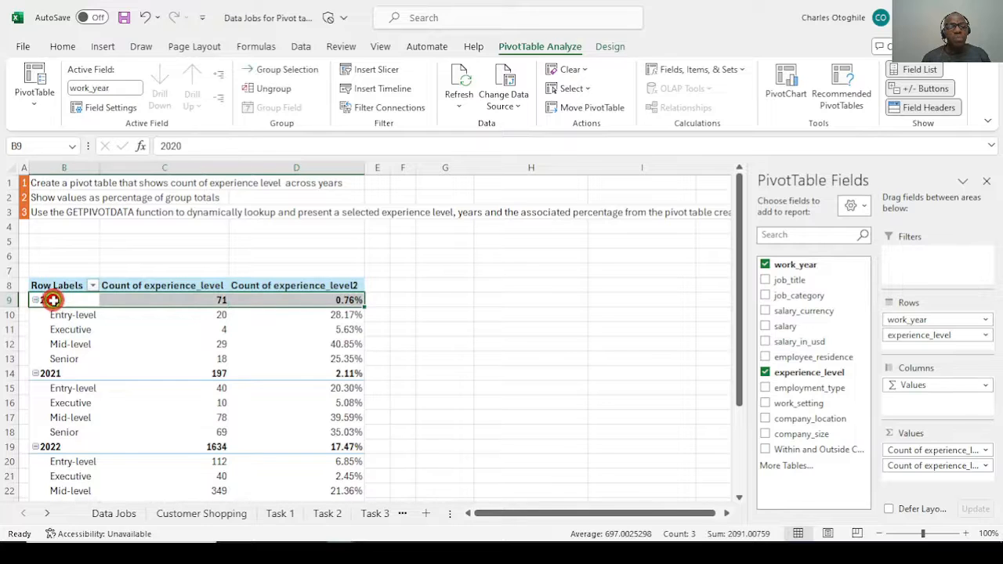
pyautogui.click(350, 315)
pyautogui.moveTo(350, 316); pyautogui.dragTo(349, 355)
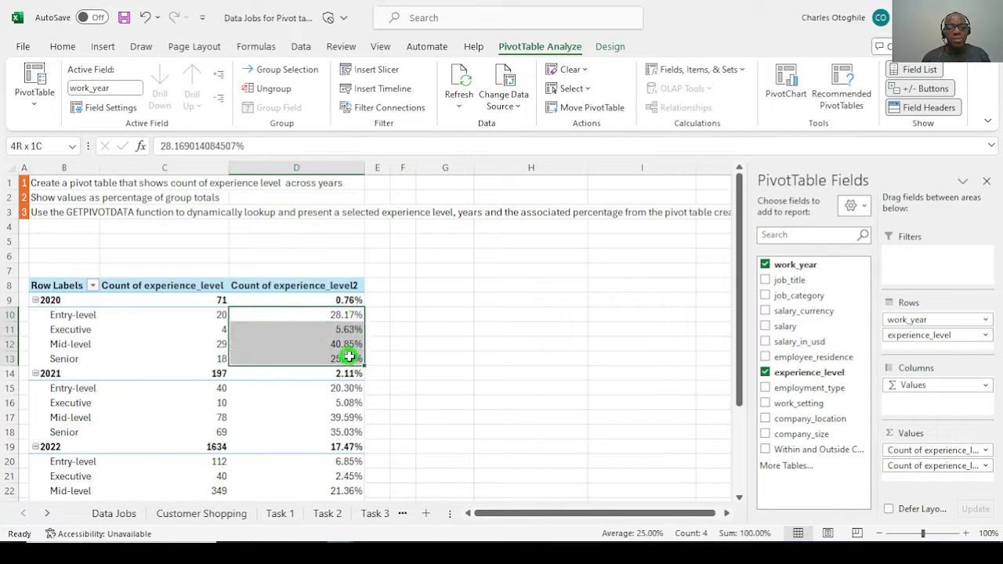
pyautogui.moveTo(220, 318); pyautogui.dragTo(217, 356)
pyautogui.click(208, 301)
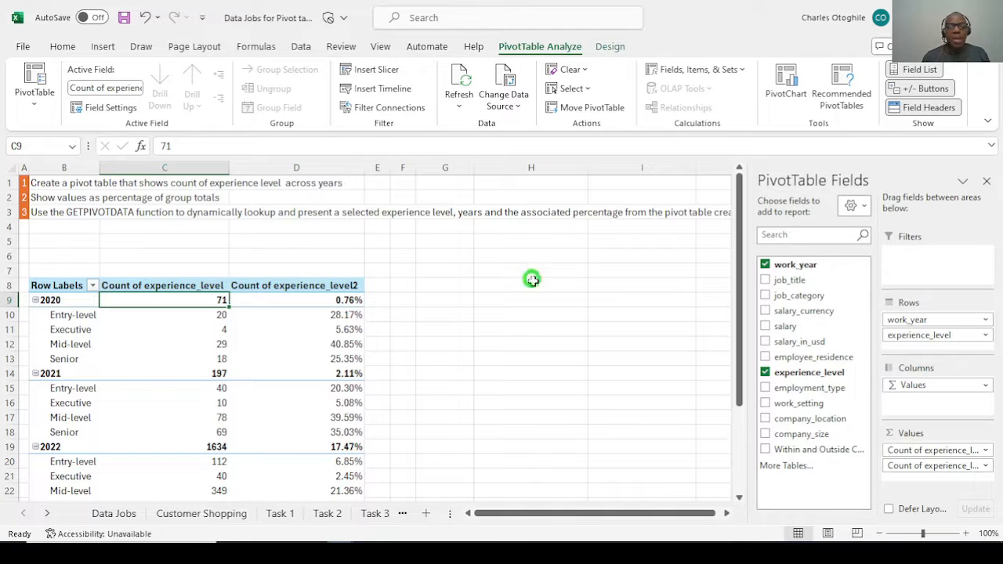
# Close the PivotTable field list and enter 2020 in cell H7 as the first year heading
pyautogui.click(987, 181)
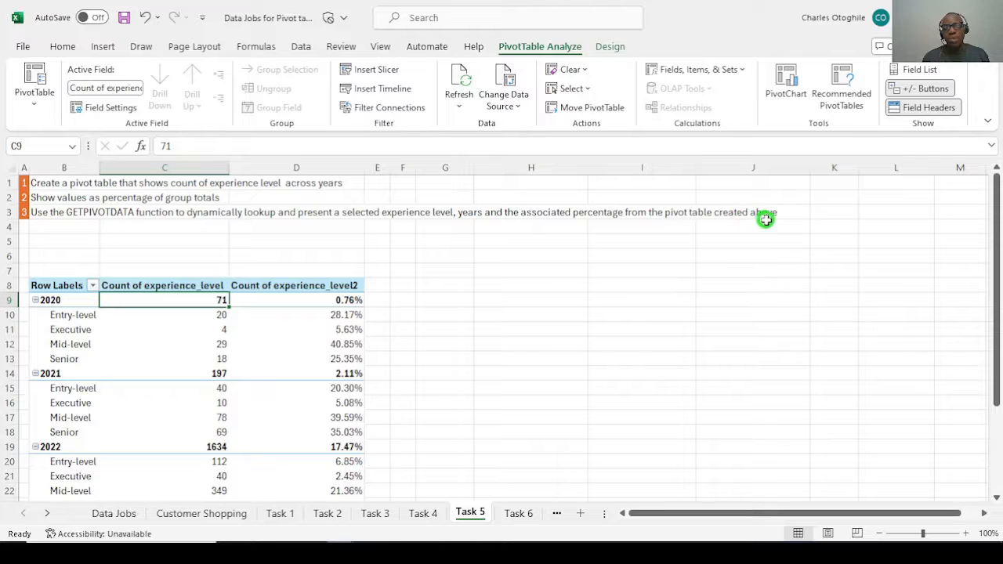
pyautogui.click(571, 287)
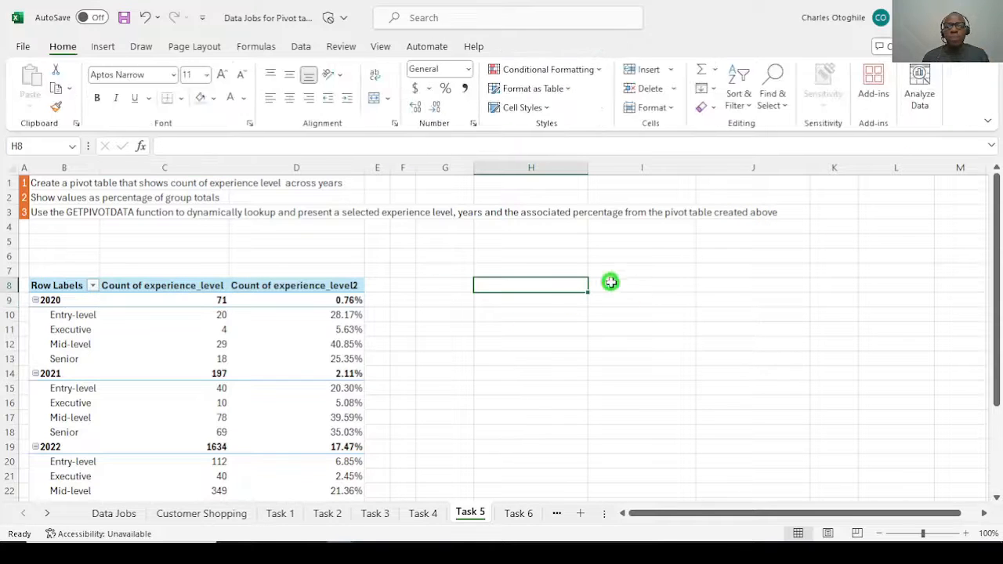
pyautogui.click(546, 269)
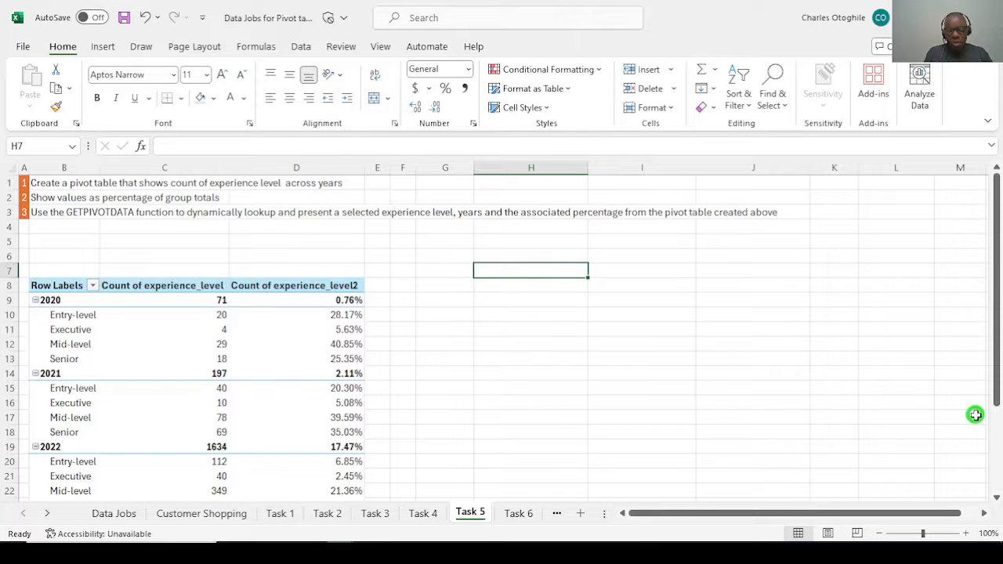
pyautogui.write('2020')
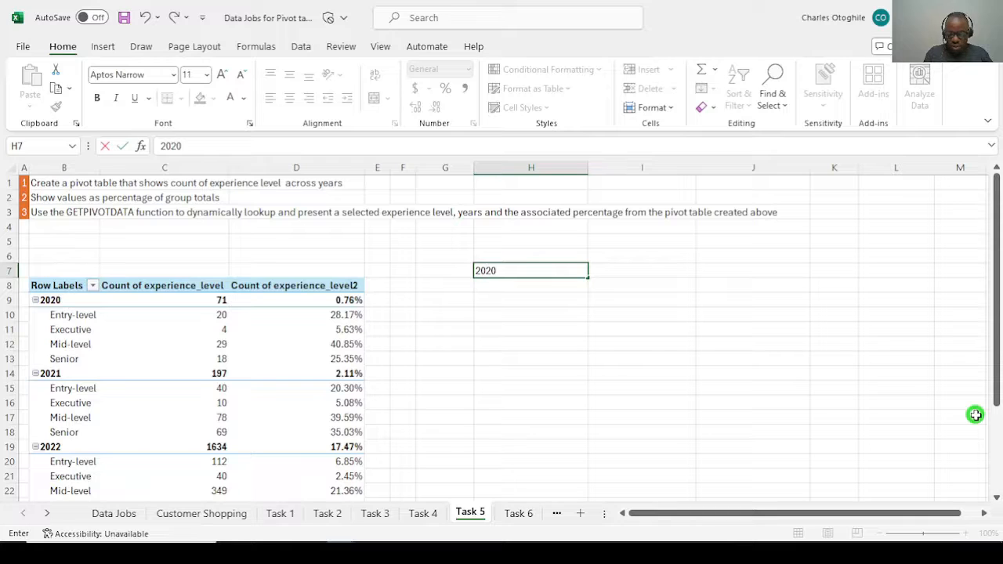
pyautogui.press('Return')
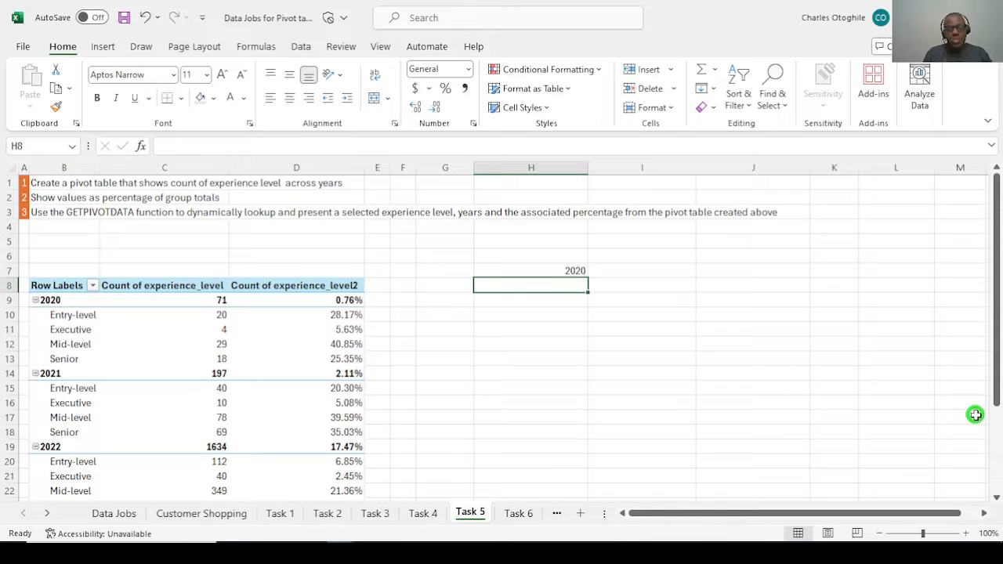
# Enter =H7+1 in cell I7 and fill the formula across to L7
pyautogui.press('Up')
pyautogui.press('Right')
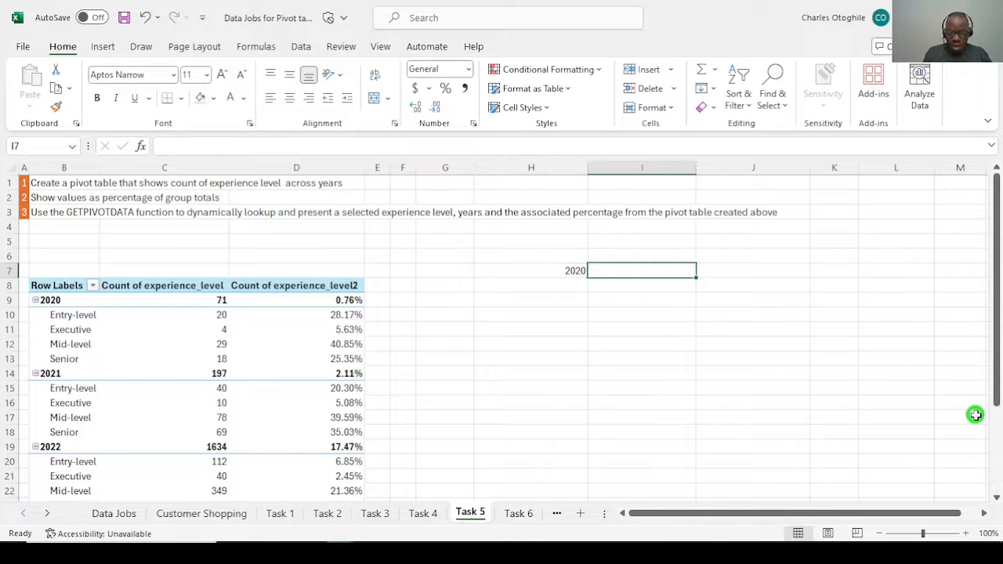
pyautogui.write('=')
pyautogui.press('Left')
pyautogui.write('+1')
pyautogui.press('Return')
pyautogui.press('Up')
pyautogui.hotkey('shift', 'Right')
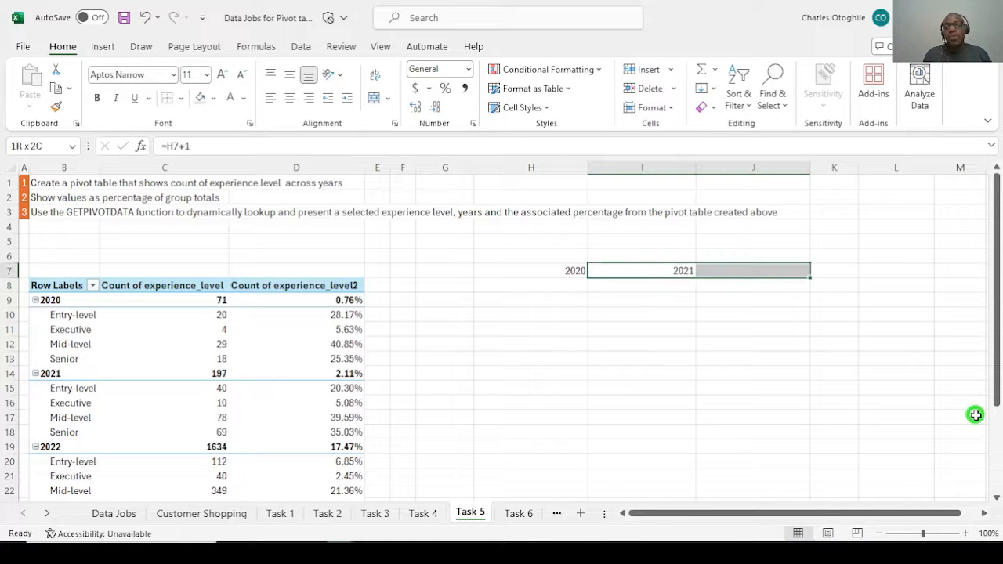
pyautogui.hotkey('shift', 'Right')
pyautogui.hotkey('shift', 'Right')
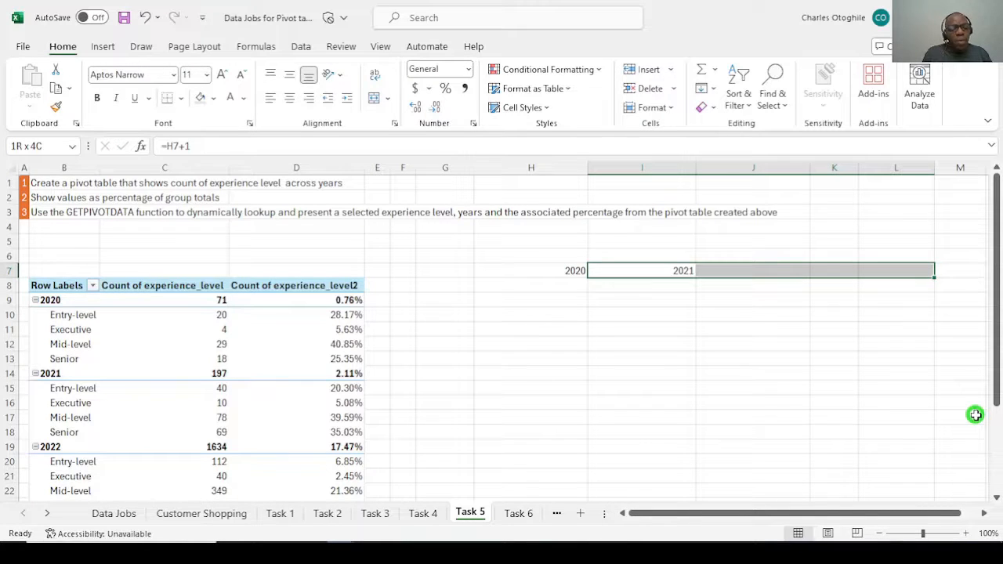
pyautogui.hotkey('ctrl', 'r')
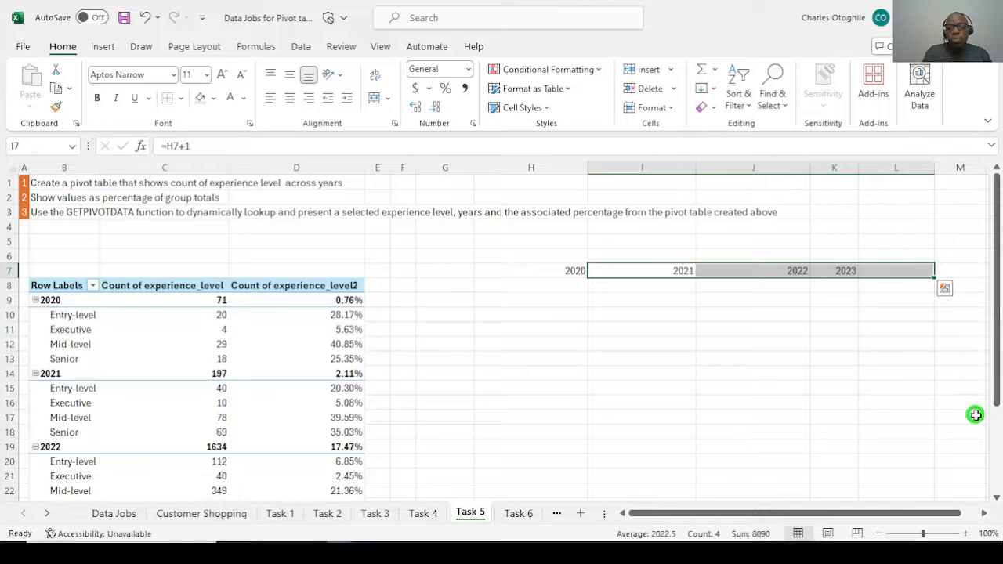
pyautogui.scroll(-7, 600, 414)
pyautogui.scroll(1, 589, 408)
pyautogui.scroll(6, 592, 409)
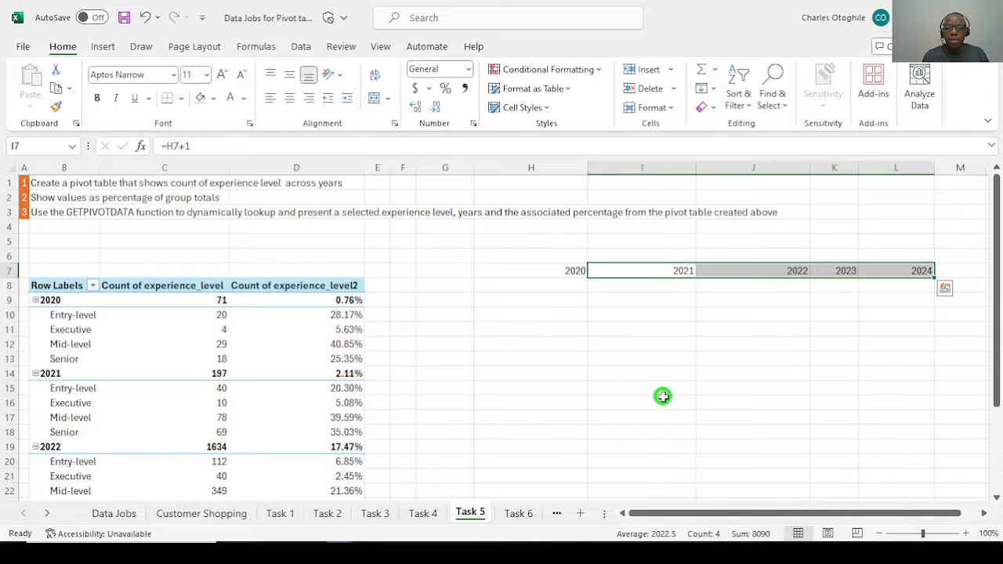
# Delete the extra year in cell L7 and make the year columns I to K equally wide
pyautogui.click(913, 255)
pyautogui.click(913, 272)
pyautogui.press('Delete')
pyautogui.click(878, 328)
pyautogui.moveTo(648, 169); pyautogui.dragTo(762, 165)
pyautogui.click(656, 360)
pyautogui.click(611, 295)
pyautogui.click(565, 284)
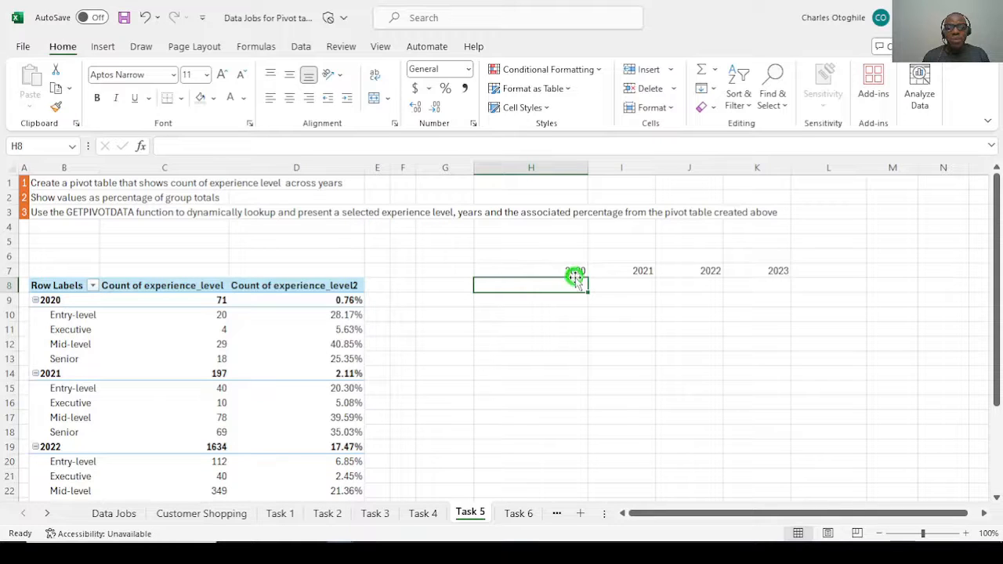
# Enter Entry-Level in cell H6 as the experience level above the year headings
pyautogui.moveTo(102, 333)
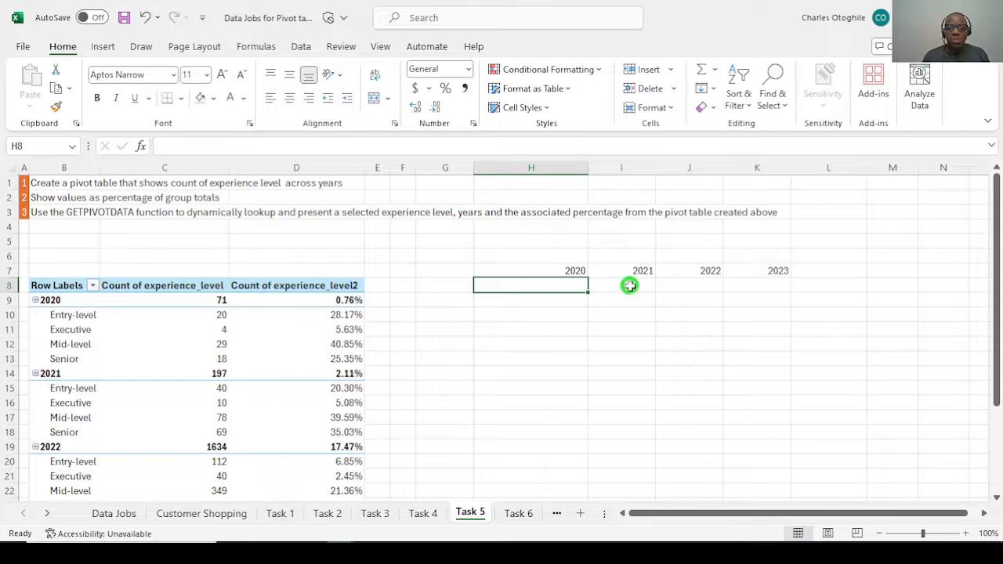
pyautogui.click(538, 254)
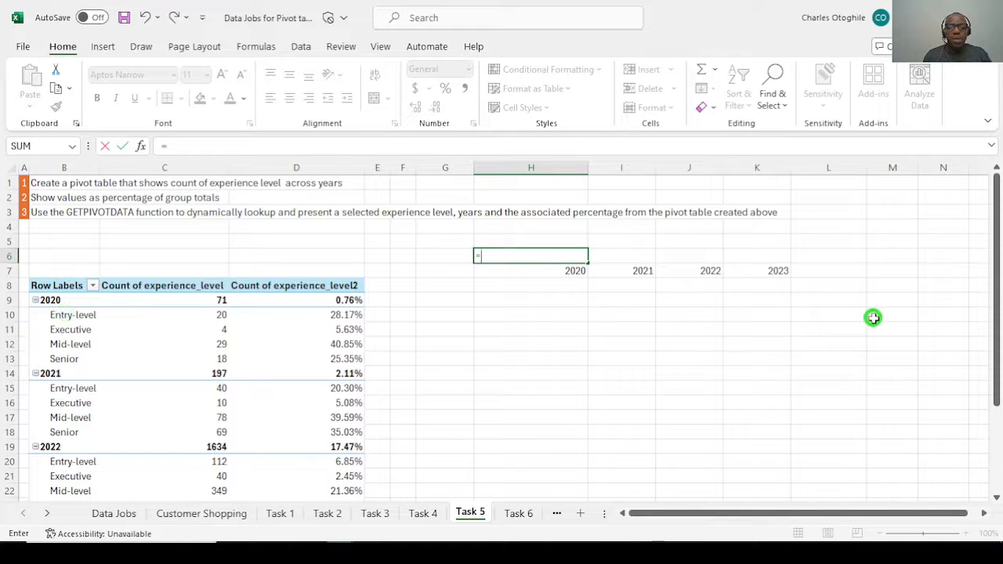
pyautogui.press('Escape')
pyautogui.write('Entry-Level')
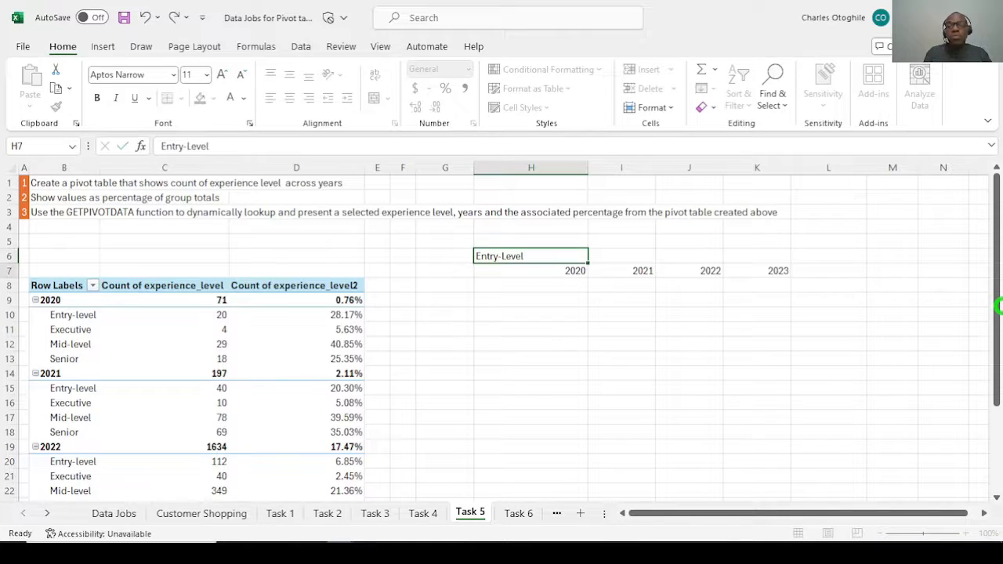
pyautogui.press('Return')
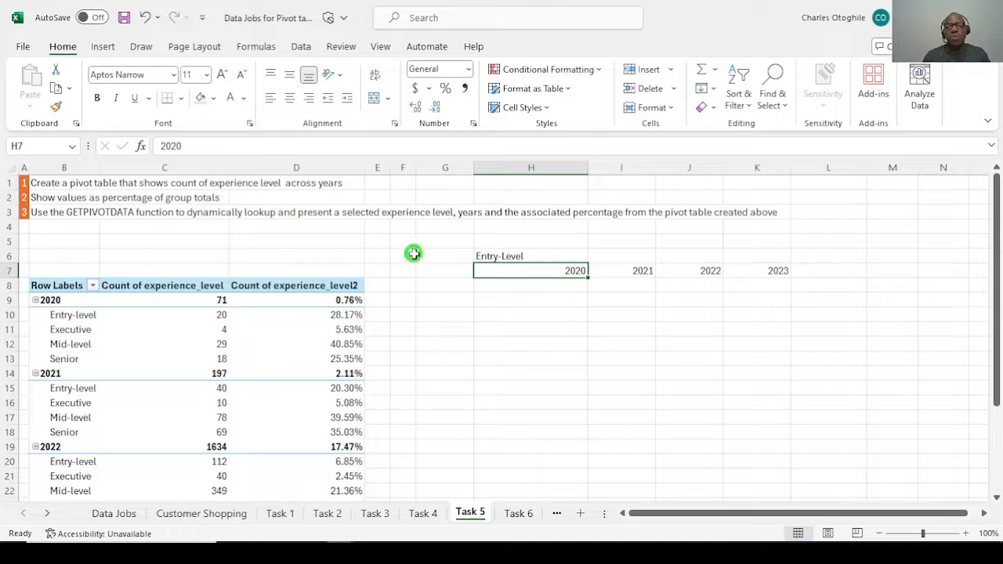
pyautogui.click(534, 256)
# Enter a GETPIVOTDATA formula in cell H8 that references the PivotTable's 2020 Entry-level percentage
pyautogui.click(520, 344)
pyautogui.click(559, 283)
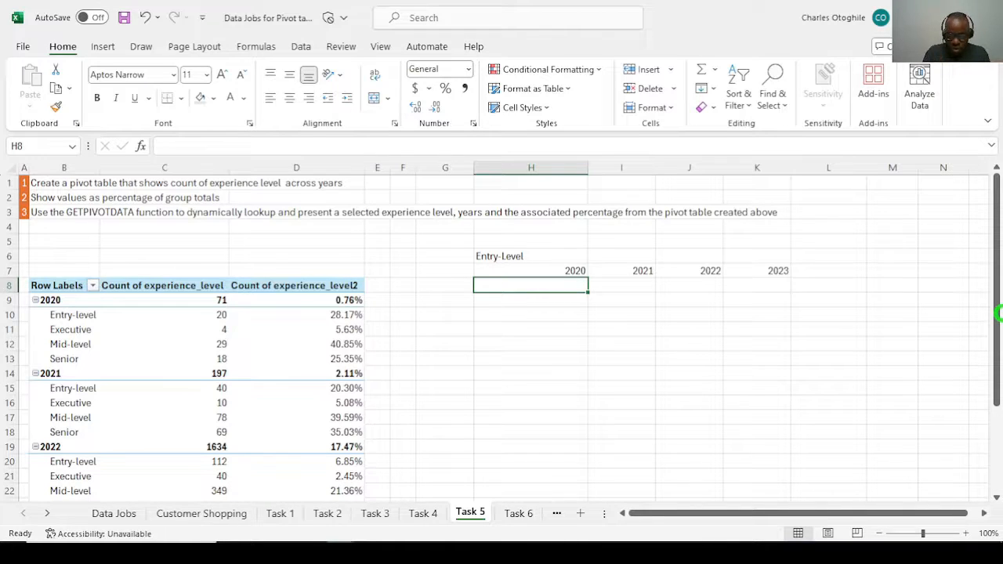
pyautogui.write('=')
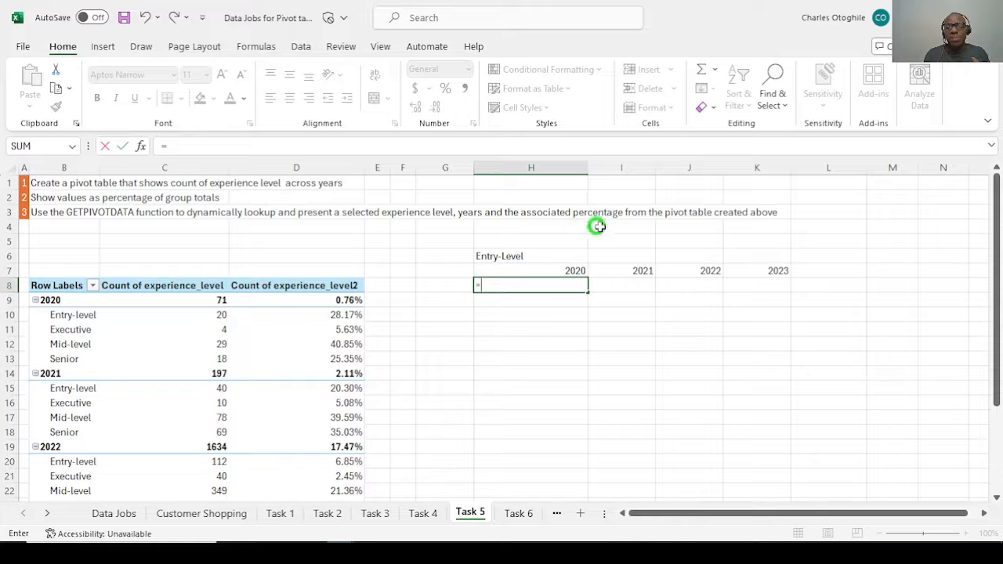
pyautogui.click(335, 316)
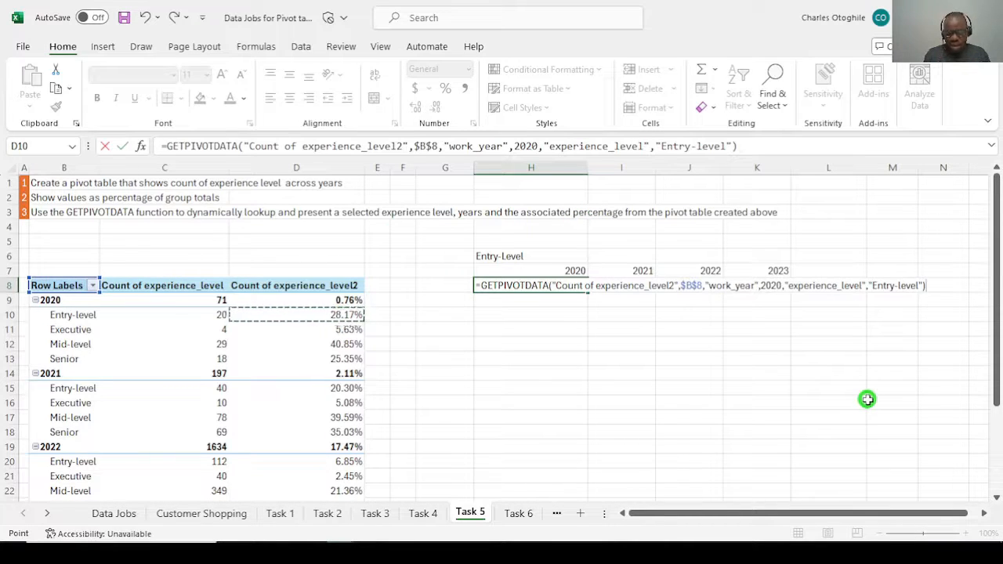
pyautogui.press('Return')
# Enlarge the formula bar and break H8's GETPIVOTDATA formula onto a new line before "work_year"
pyautogui.click(550, 285)
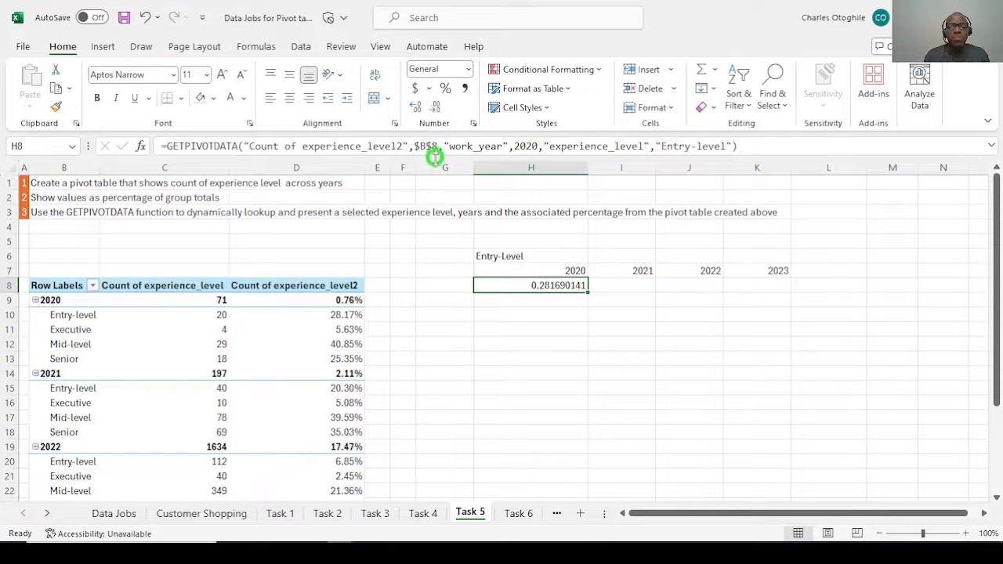
pyautogui.moveTo(430, 155); pyautogui.dragTo(401, 244)
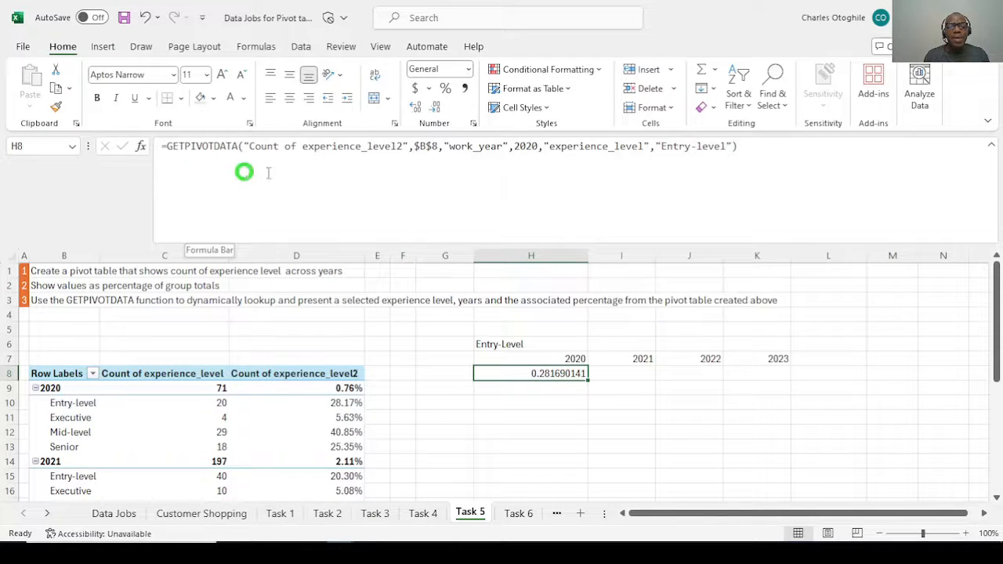
pyautogui.click(411, 147)
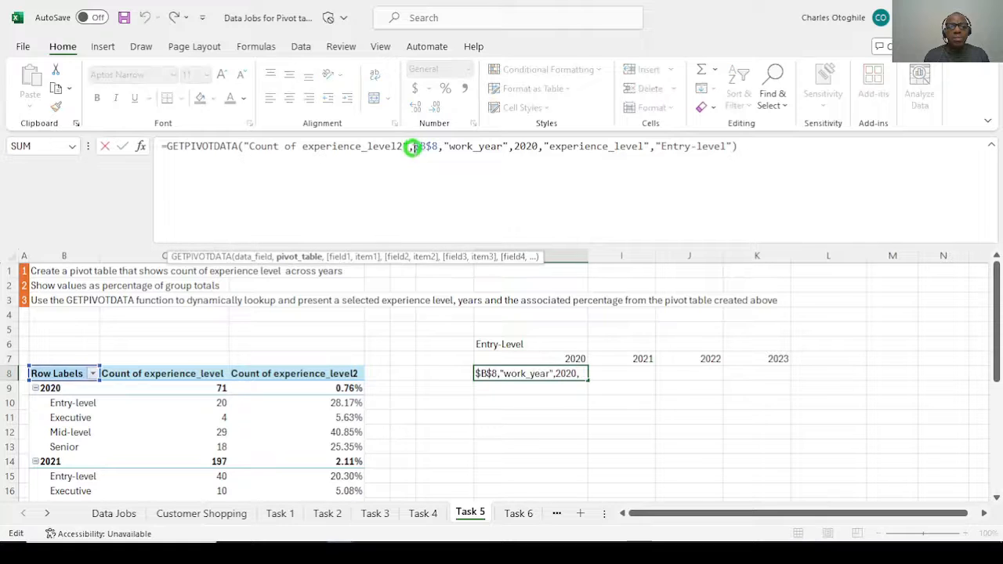
pyautogui.click(443, 147)
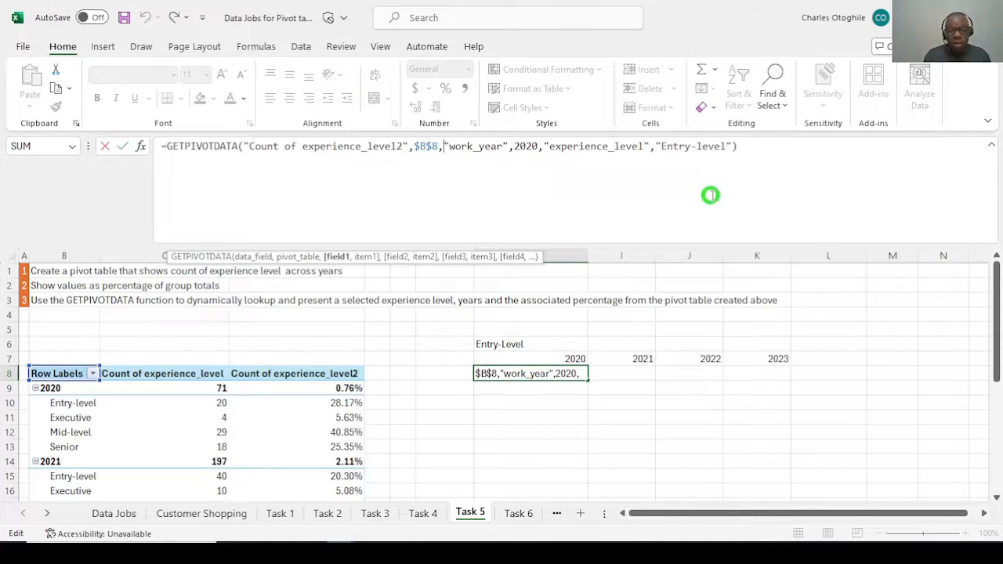
pyautogui.hotkey('alt', 'Return')
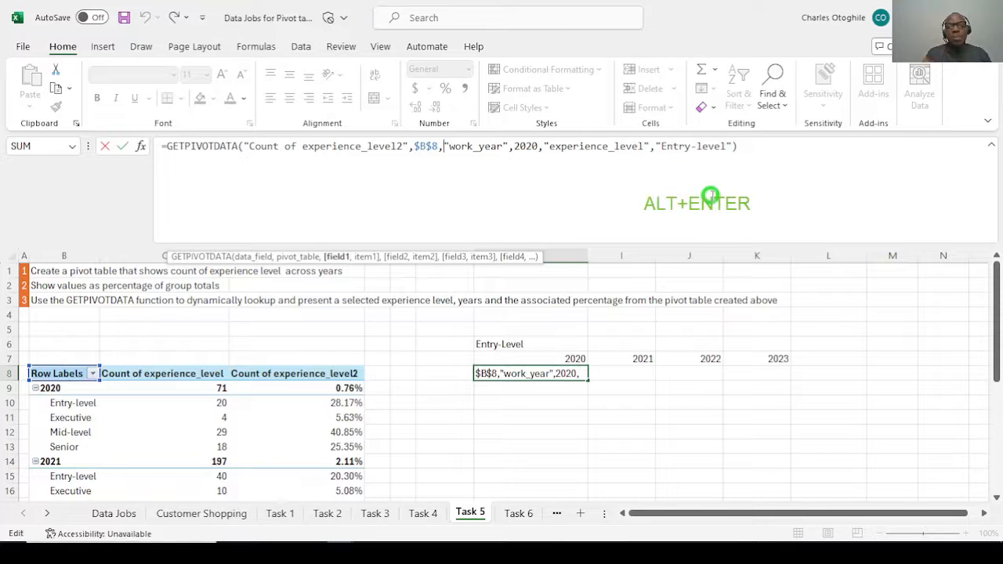
pyautogui.hotkey('alt', 'Return')
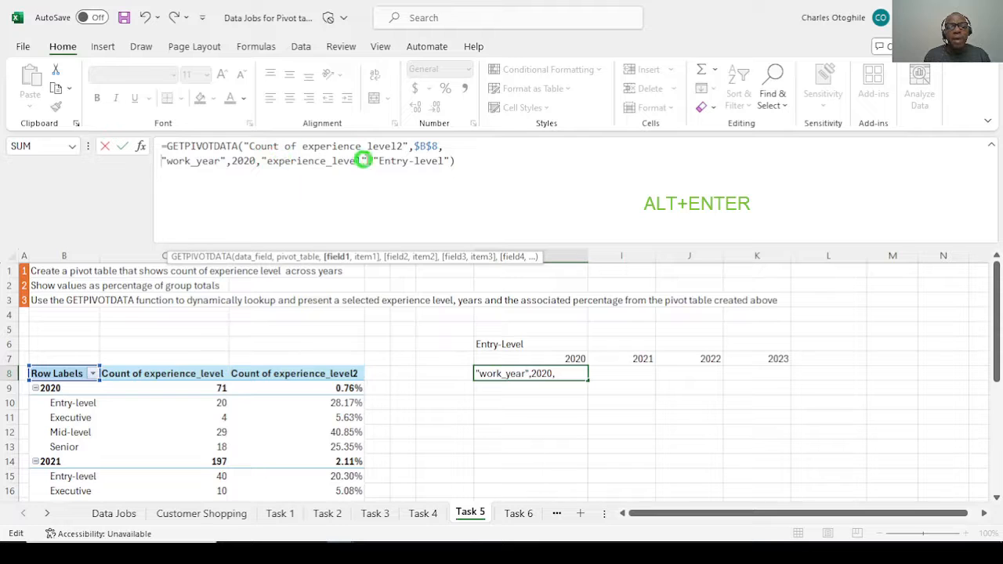
pyautogui.click(428, 161)
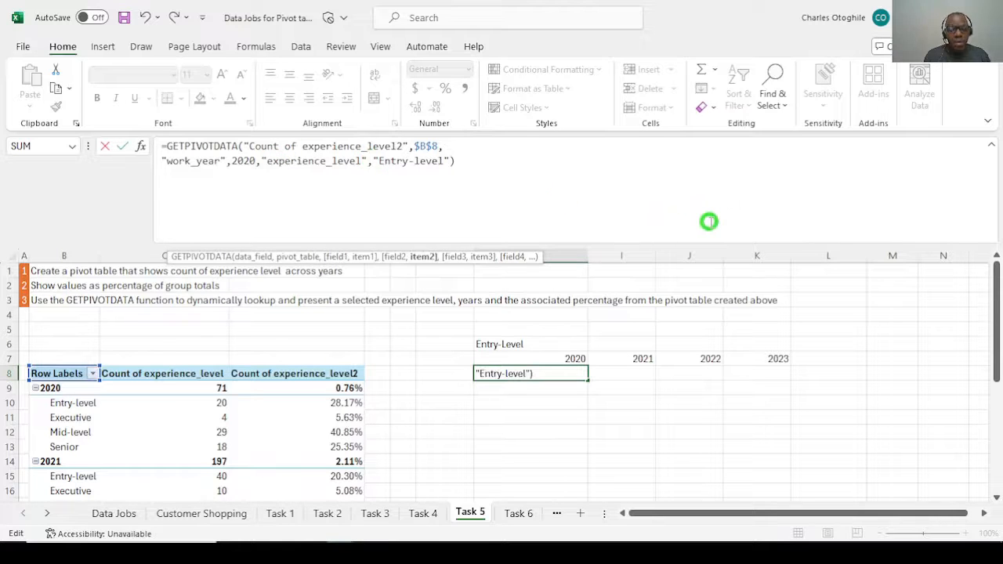
pyautogui.press('alt')
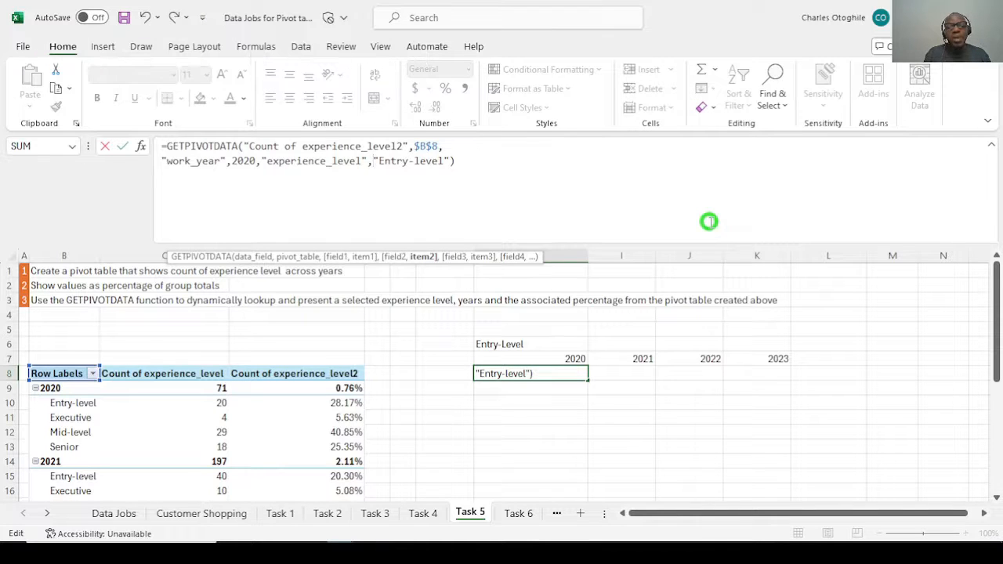
pyautogui.hotkey('alt', 'Return')
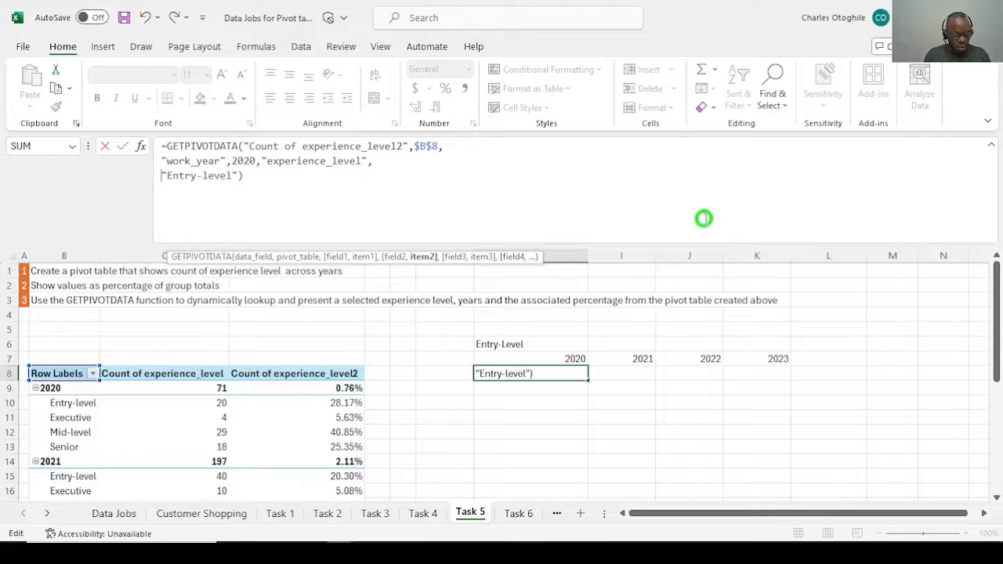
pyautogui.press('BackSpace')
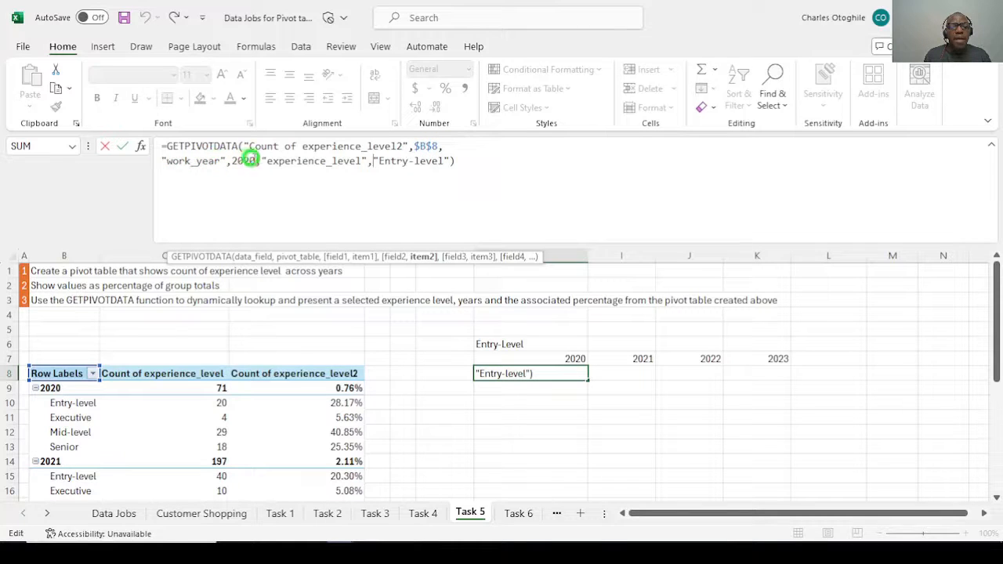
# Break H8's formula before "experience_level" and replace its fixed year and level with references to H7 and $H$6
pyautogui.click(260, 161)
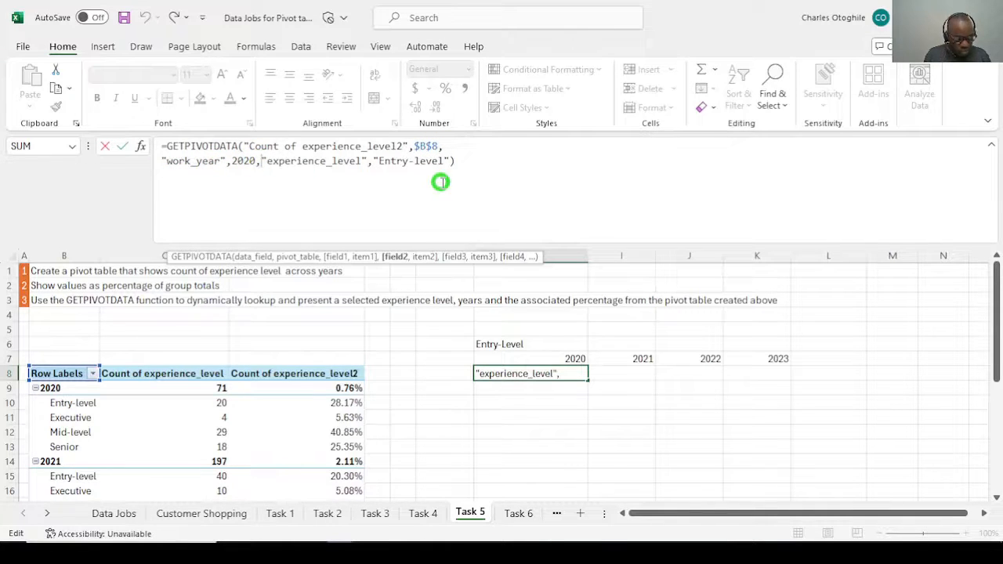
pyautogui.hotkey('alt', 'Return')
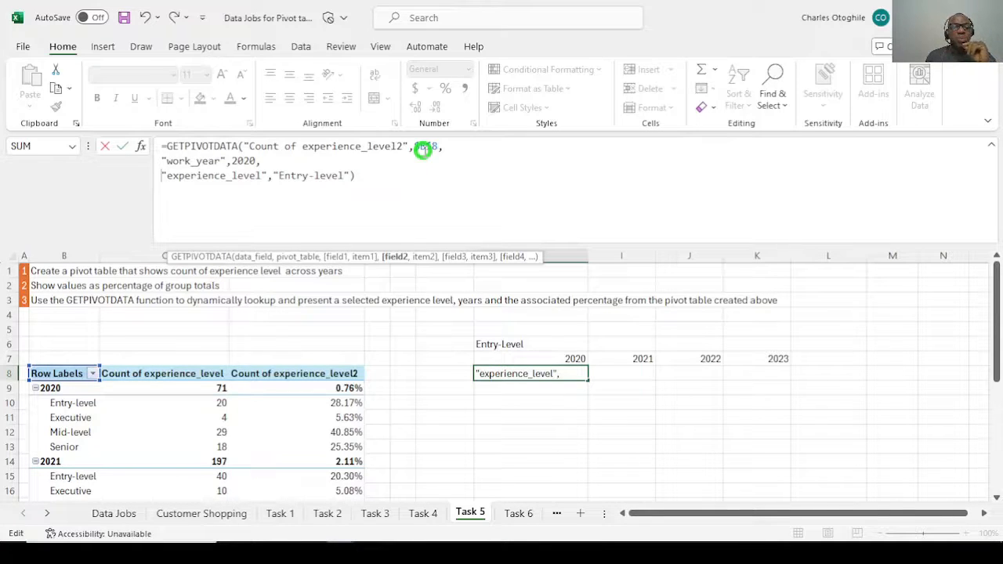
pyautogui.click(256, 161)
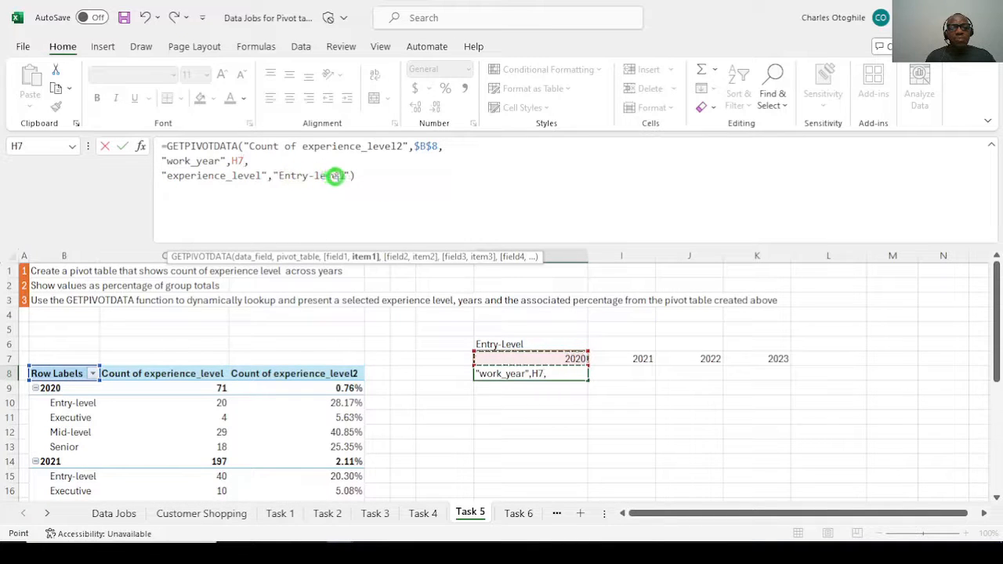
pyautogui.click(347, 174)
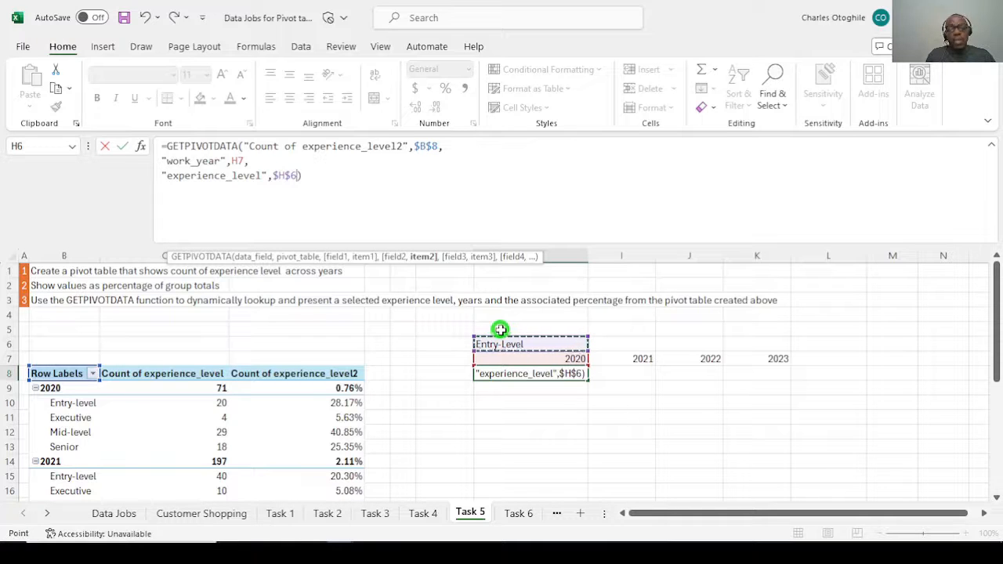
pyautogui.press('Return')
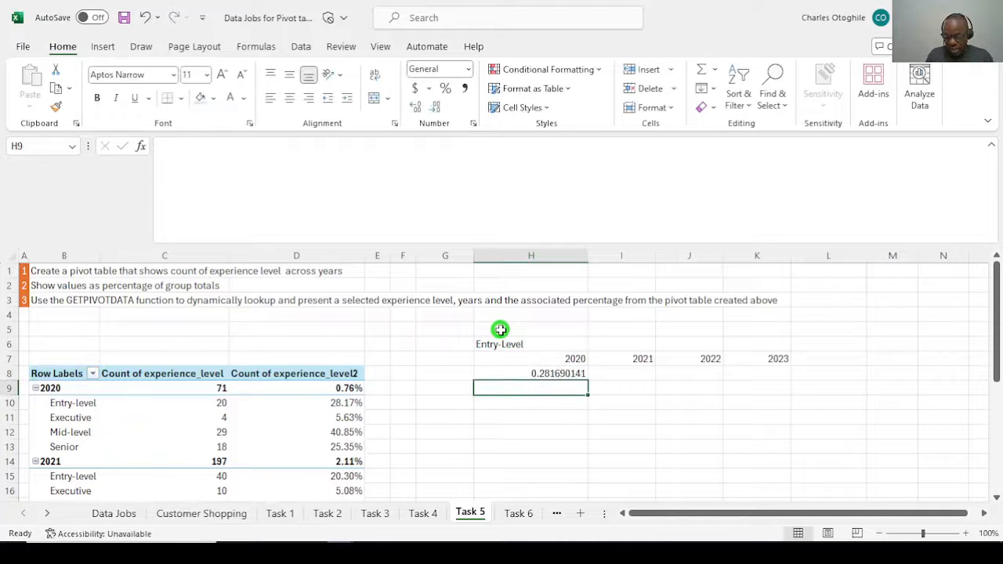
# Format cell H8 as a percentage with two decimal places
pyautogui.press('Up')
pyautogui.click(450, 88)
pyautogui.click(416, 106)
pyautogui.click(416, 106)
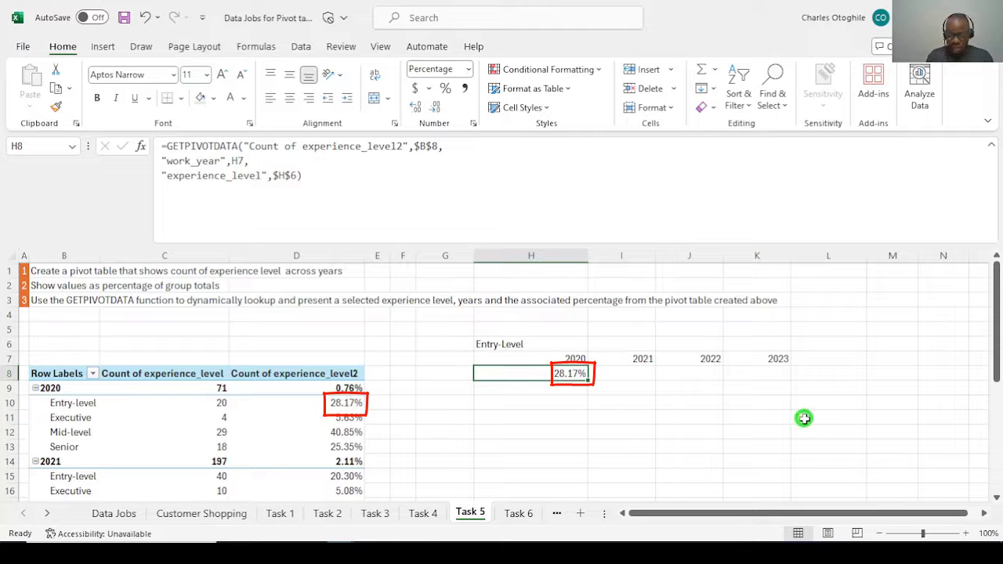
# Fill the GETPIVOTDATA formula from H8 across to K8
pyautogui.hotkey('shift', 'Right')
pyautogui.hotkey('shift', 'Right')
pyautogui.hotkey('shift', 'Right')
pyautogui.hotkey('shift', 'Right')
pyautogui.hotkey('shift', 'Left')
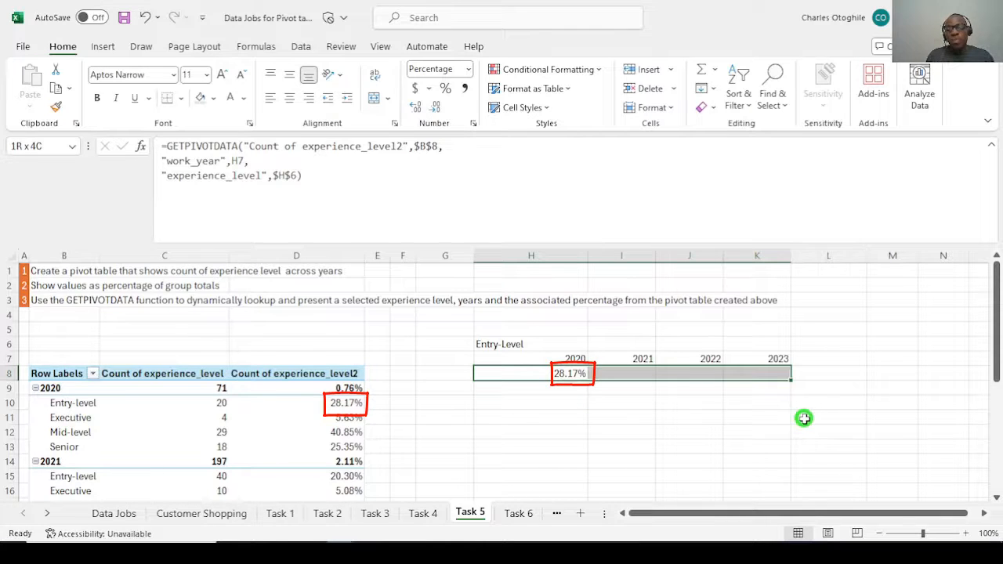
pyautogui.hotkey('ctrl', 'r')
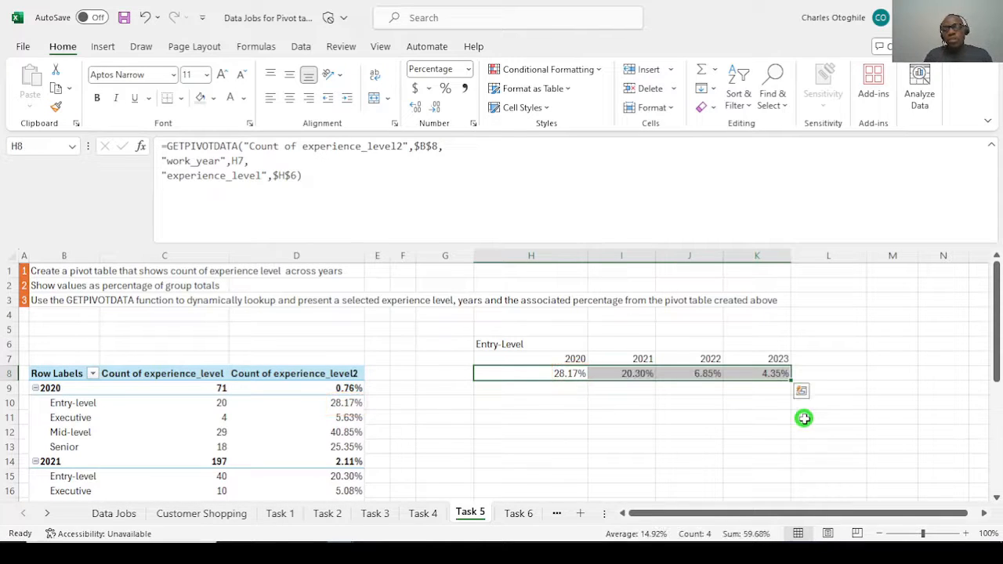
# Compare the looked-up percentages for 2021 and 2022 in row 8 with the Entry-level rows of the PivotTable
pyautogui.click(506, 344)
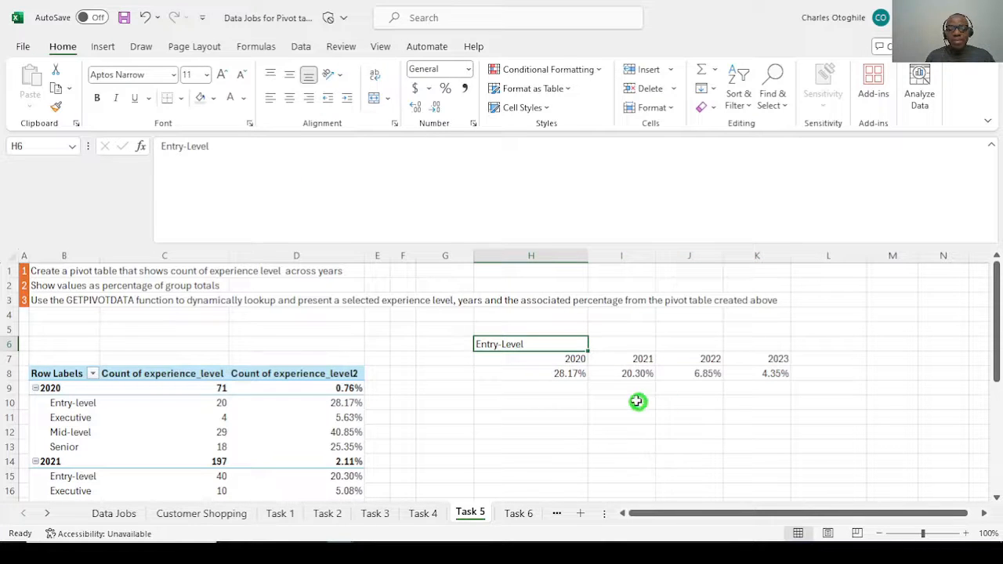
pyautogui.click(53, 462)
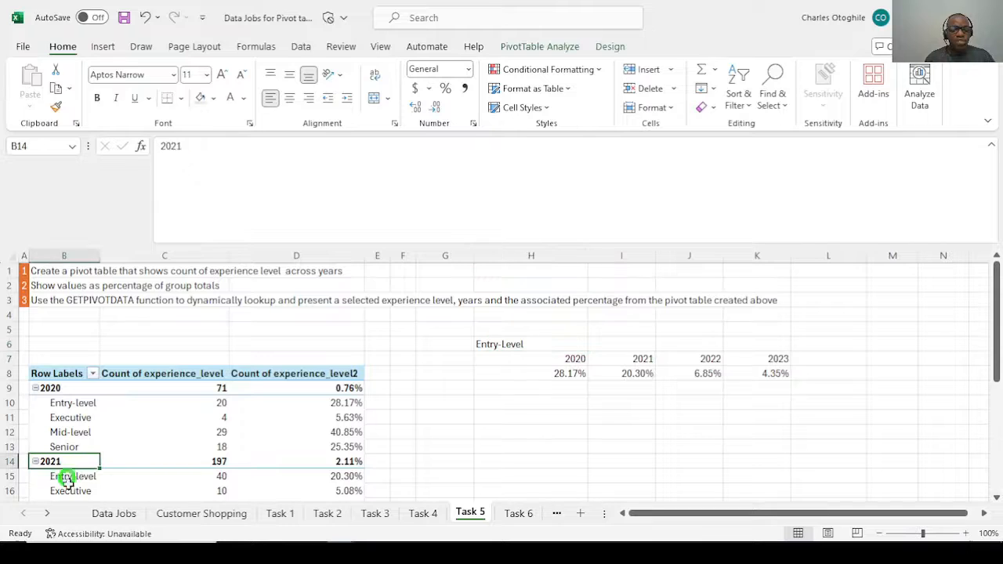
pyautogui.scroll(-1, 294, 459)
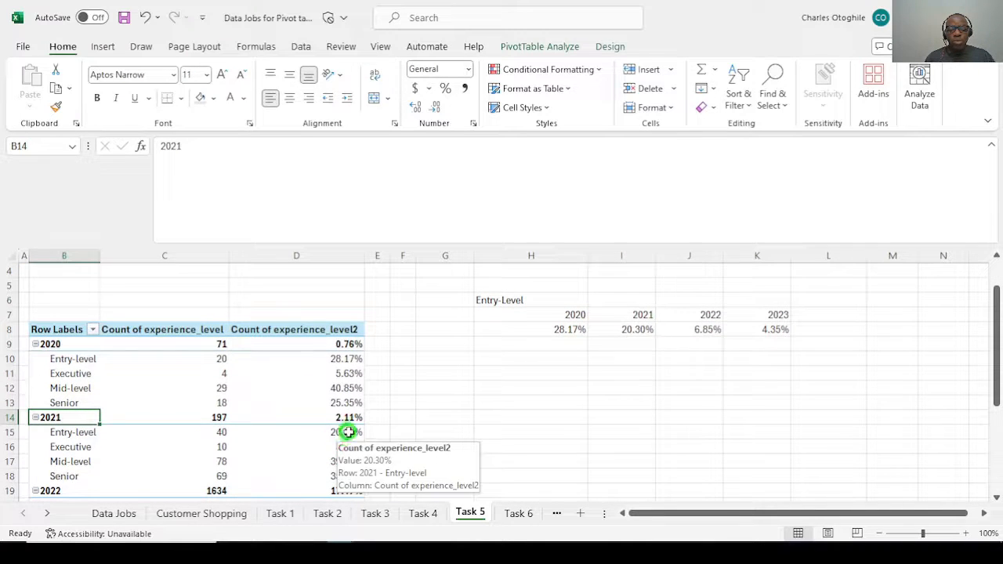
pyautogui.click(628, 330)
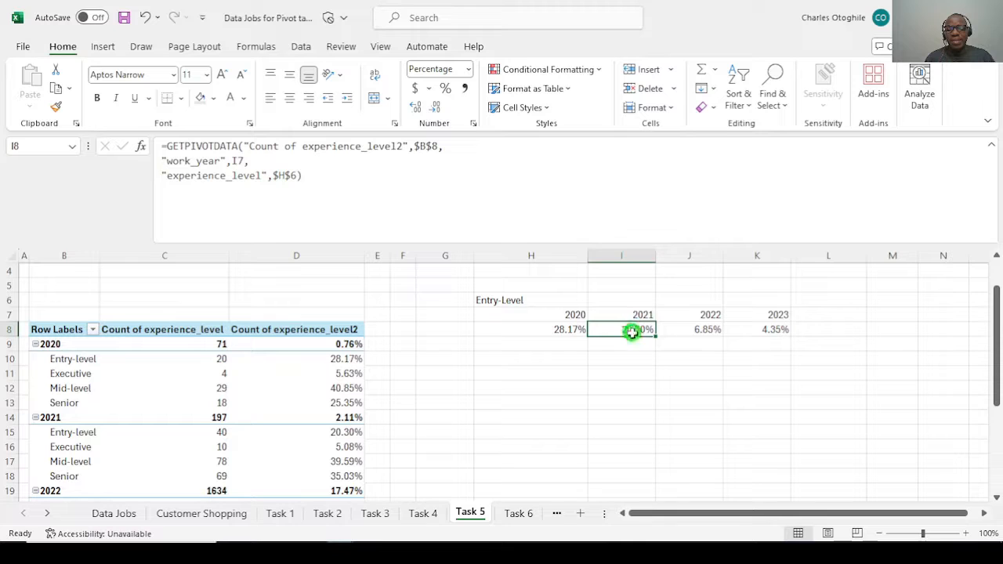
pyautogui.click(708, 330)
pyautogui.scroll(-2, 352, 473)
pyautogui.click(345, 416)
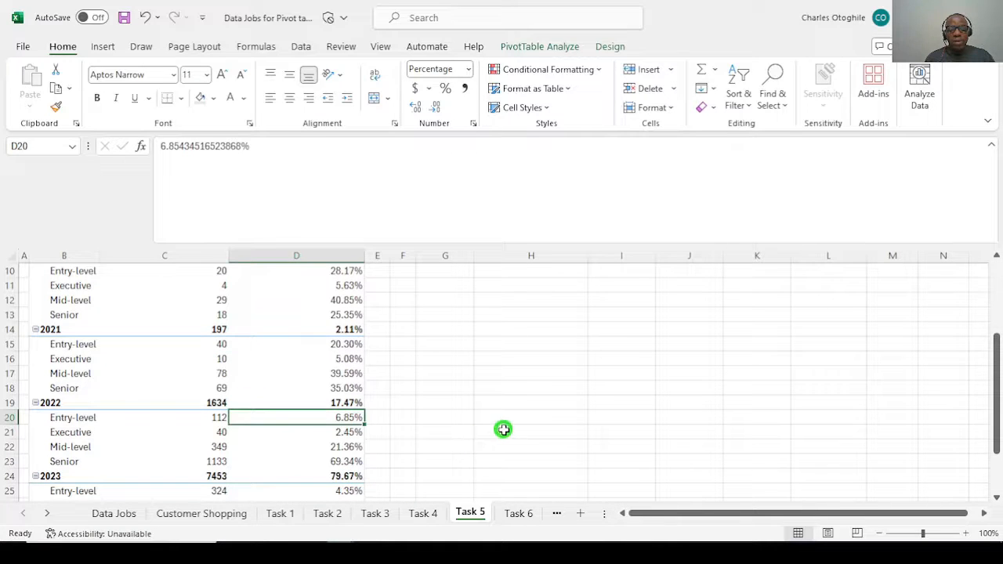
pyautogui.scroll(3, 503, 430)
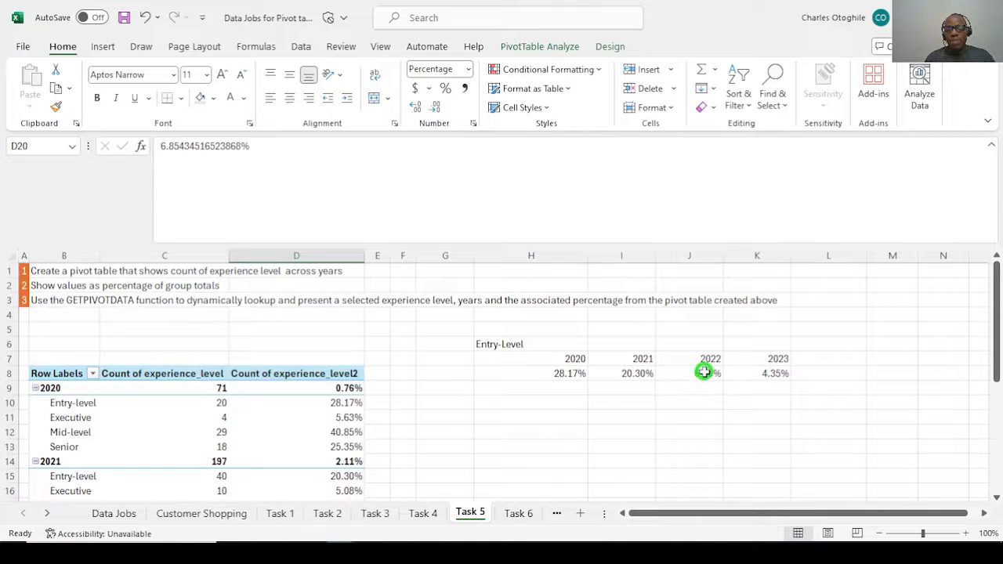
pyautogui.click(704, 373)
# Make the year headings in H7:K7 and the Entry-Level label in H6 bold
pyautogui.moveTo(576, 359); pyautogui.dragTo(779, 356)
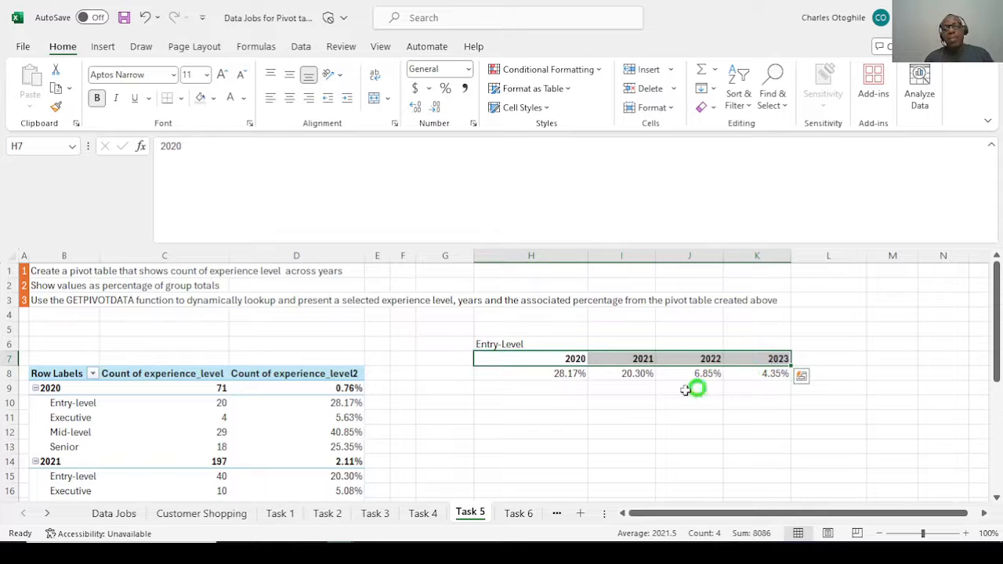
pyautogui.click(607, 413)
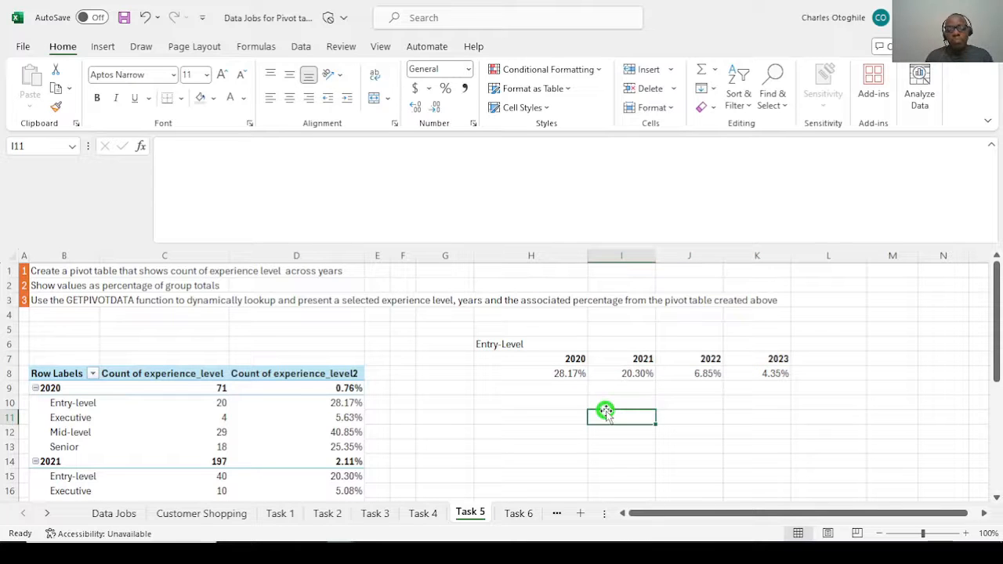
pyautogui.click(514, 343)
pyautogui.hotkey('ctrl', 'b')
pyautogui.click(578, 419)
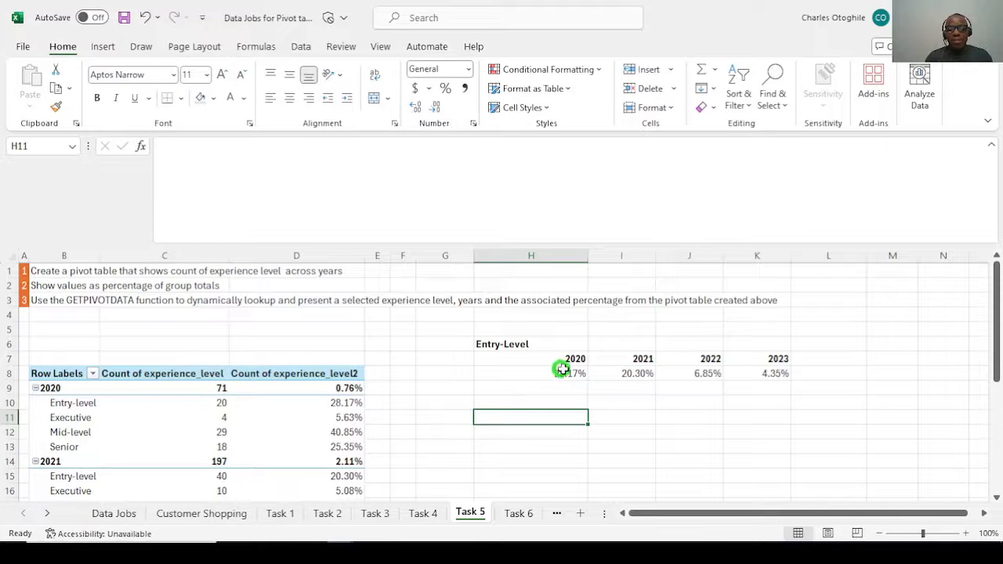
# Insert a 2-D clustered bar chart from the years and percentages in H7:K8
pyautogui.moveTo(519, 357); pyautogui.dragTo(750, 374)
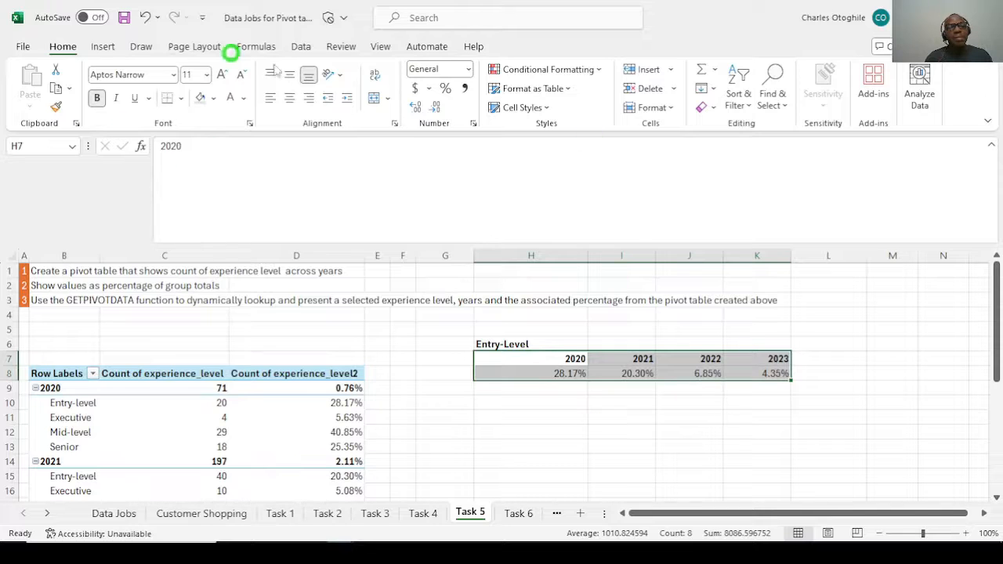
pyautogui.click(104, 46)
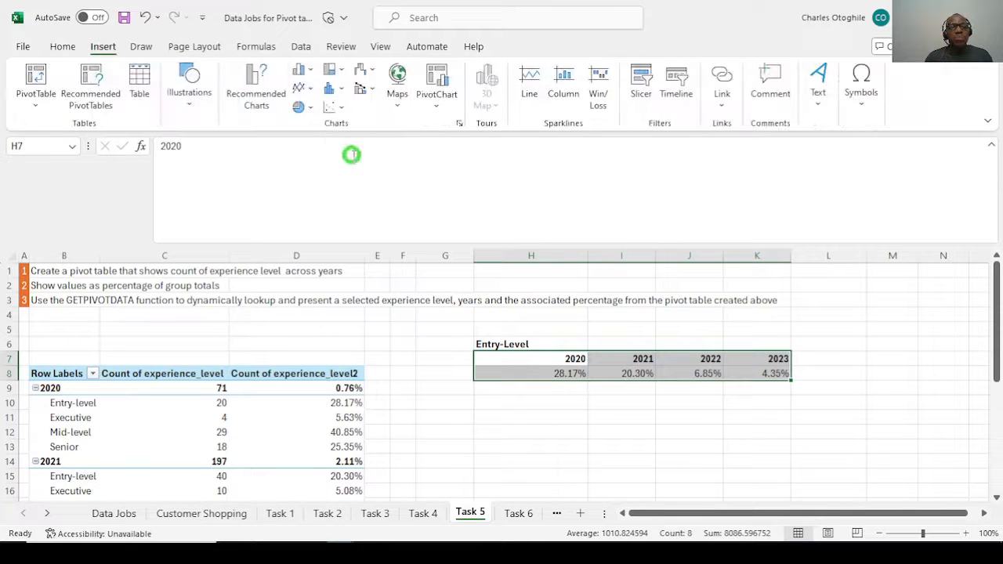
pyautogui.click(309, 69)
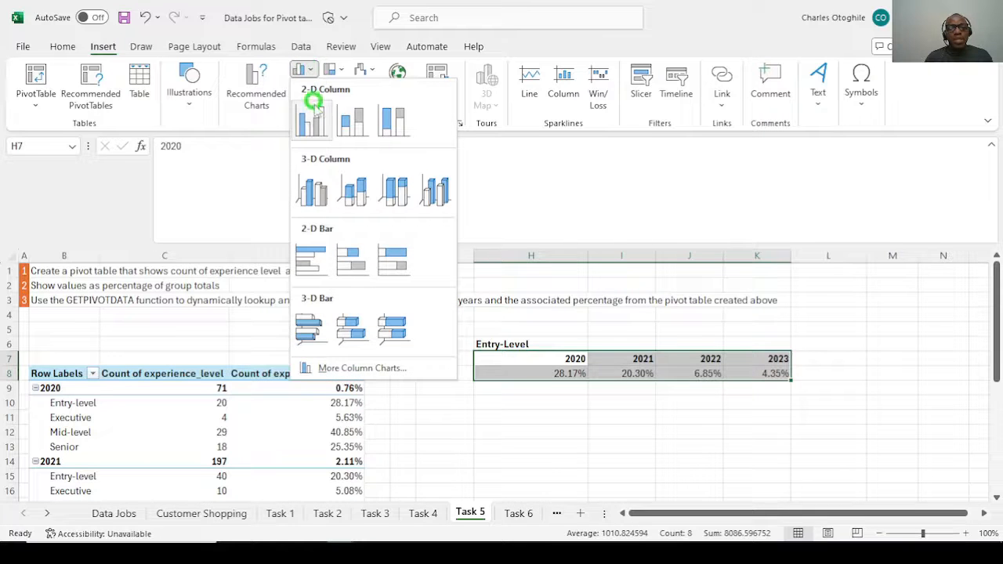
pyautogui.click(309, 262)
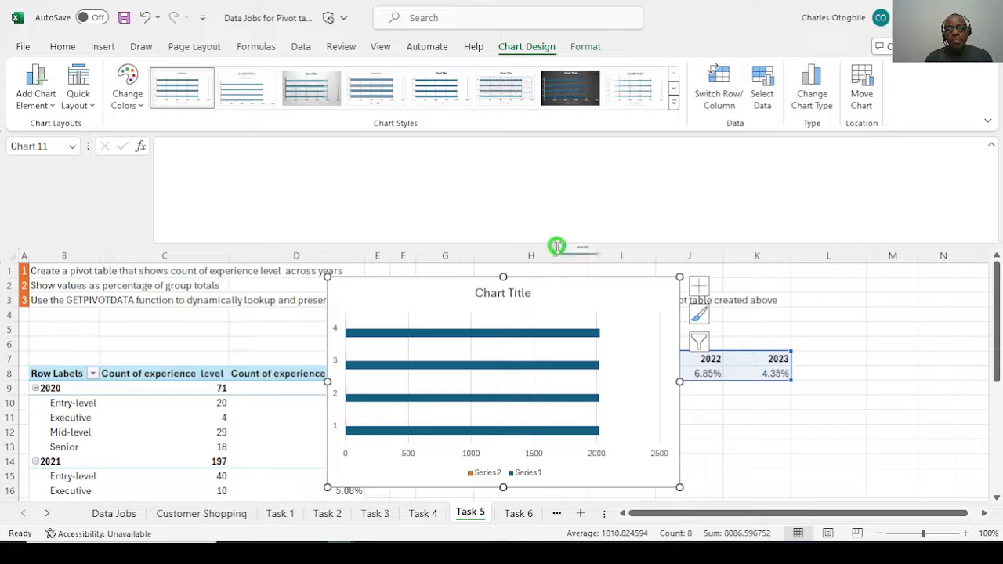
# Shrink the formula bar back to one line and move the bar chart below the lookup table, beside the PivotTable
pyautogui.moveTo(553, 244); pyautogui.dragTo(560, 61)
pyautogui.moveTo(577, 190); pyautogui.dragTo(715, 305)
pyautogui.moveTo(998, 320); pyautogui.dragTo(997, 392)
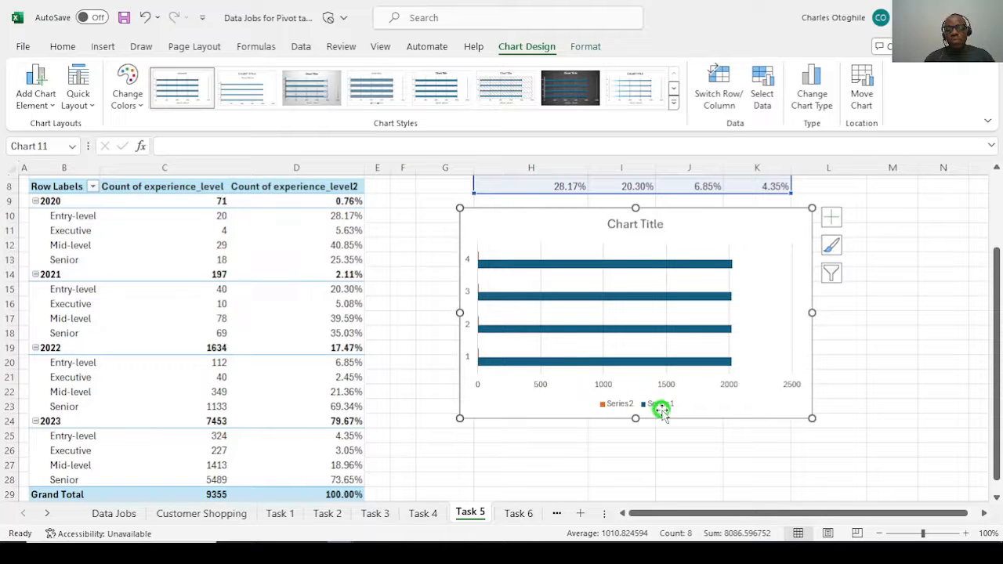
# Delete the year series (Series 1, from H7:K7) from the bar chart, leaving only the percentage series
pyautogui.scroll(1, 701, 448)
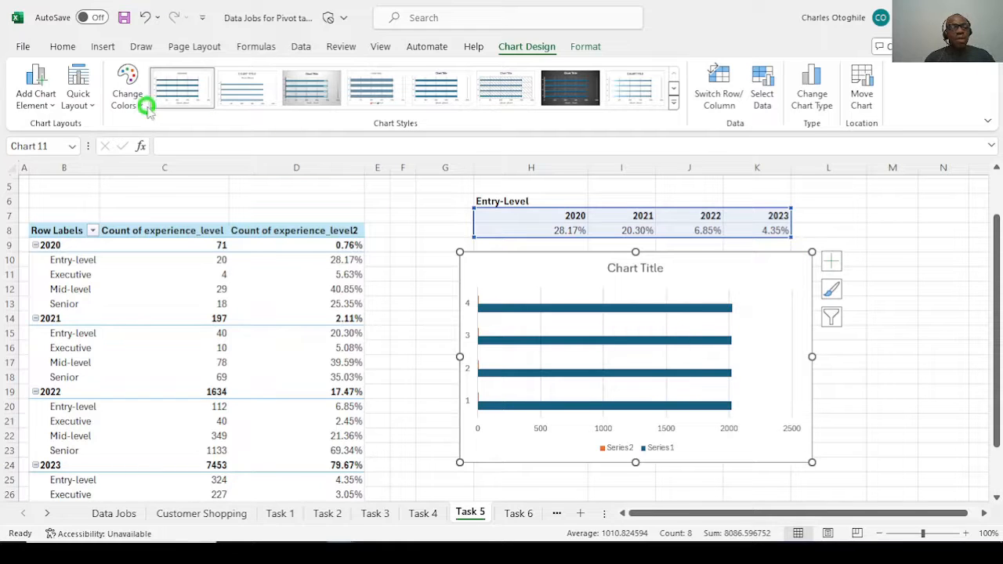
pyautogui.click(588, 47)
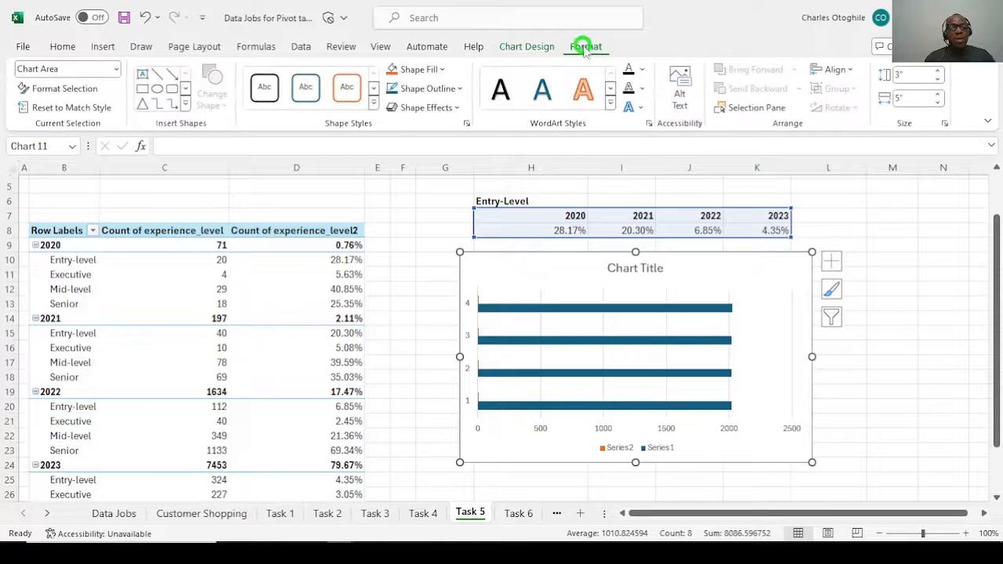
pyautogui.click(116, 69)
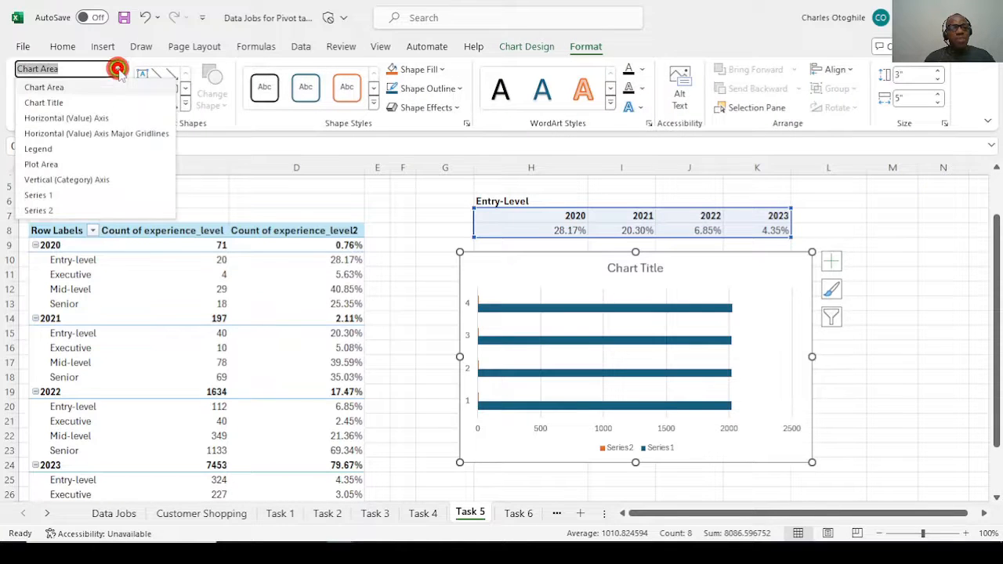
pyautogui.click(38, 195)
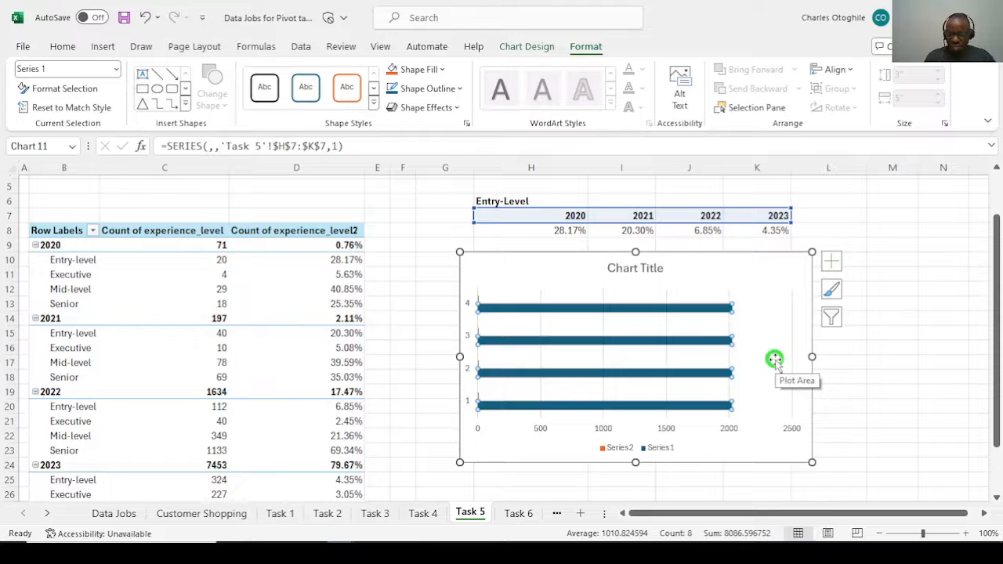
pyautogui.press('Delete')
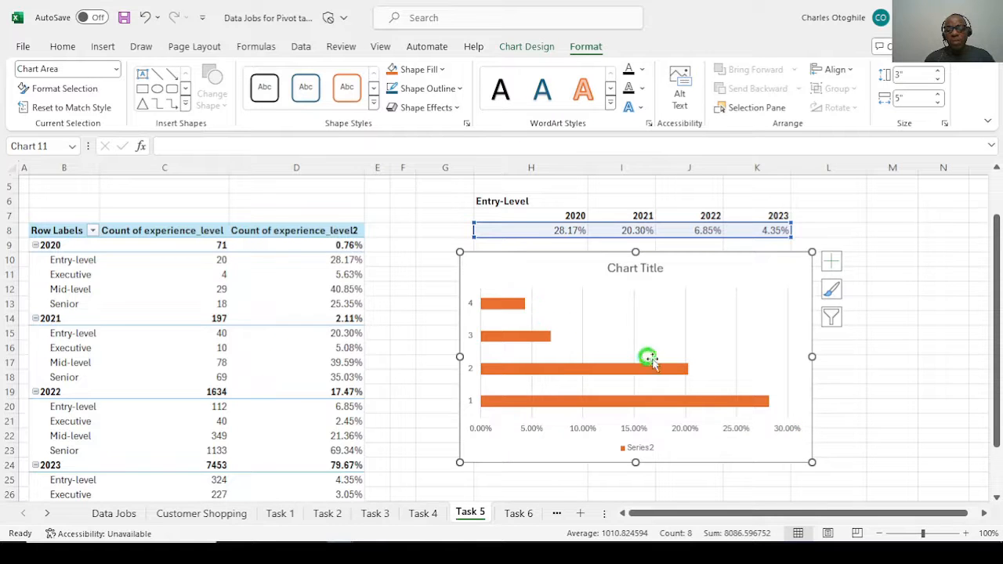
# Add data labels to the chart's percentage bars and delete its horizontal value axis
pyautogui.click(832, 262)
pyautogui.click(867, 323)
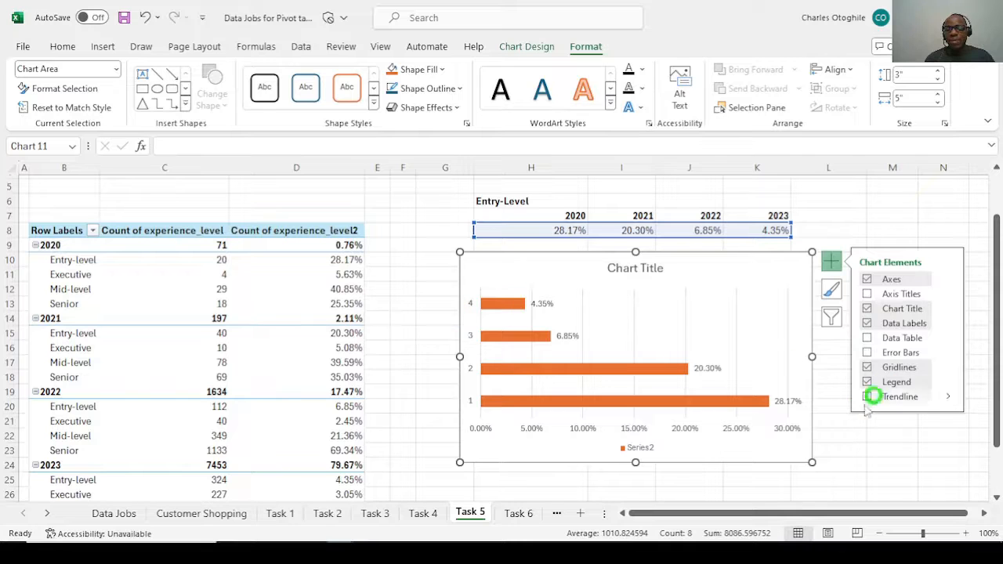
pyautogui.click(839, 446)
pyautogui.click(679, 424)
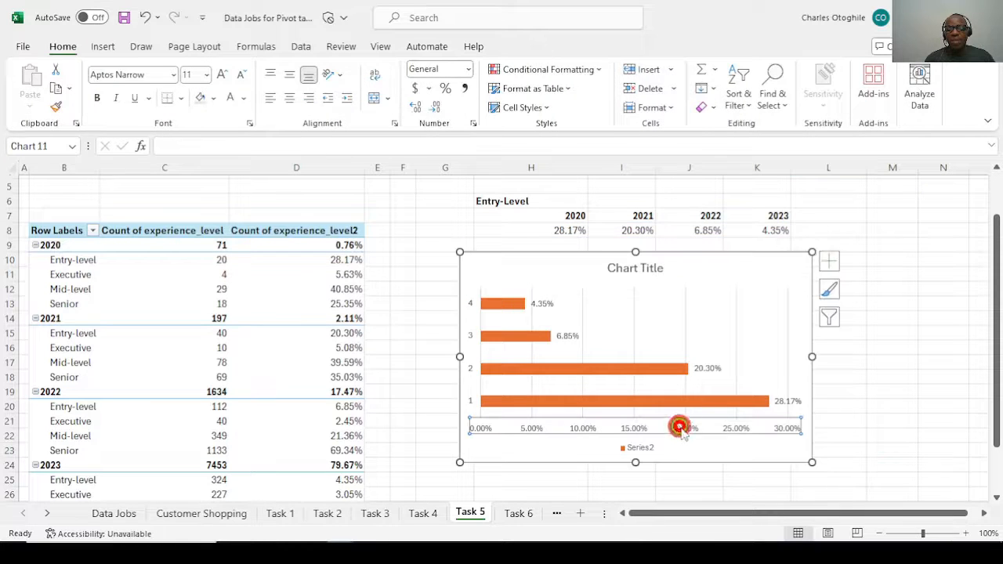
pyautogui.press('Delete')
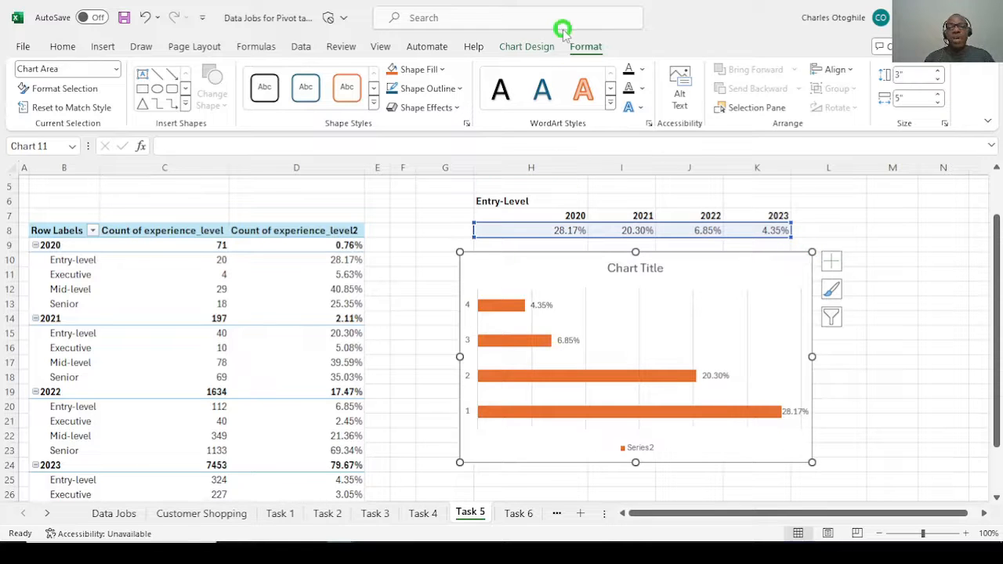
# Set the bar chart's category axis labels to the years in cells H7:K7
pyautogui.click(589, 48)
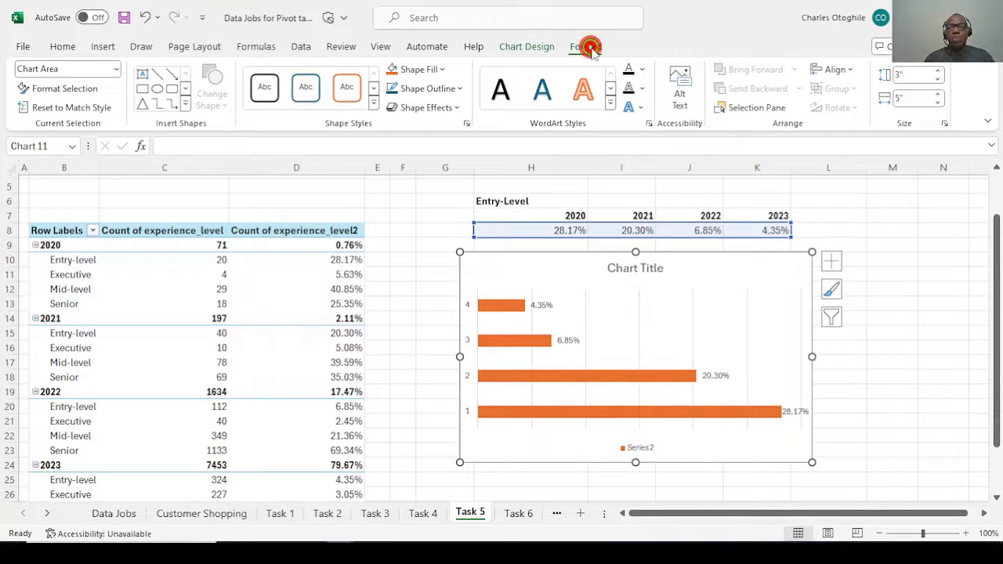
pyautogui.click(554, 46)
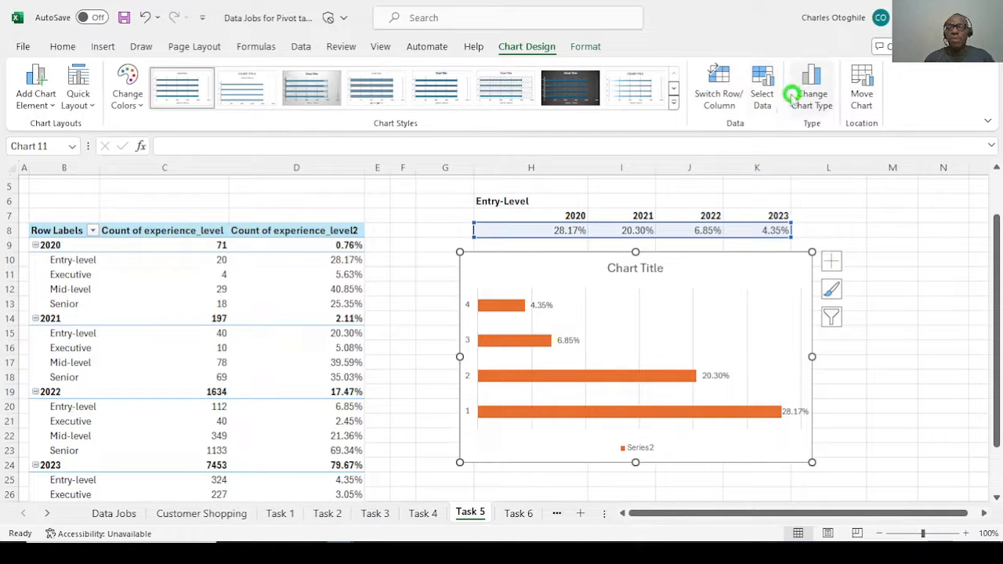
pyautogui.click(763, 94)
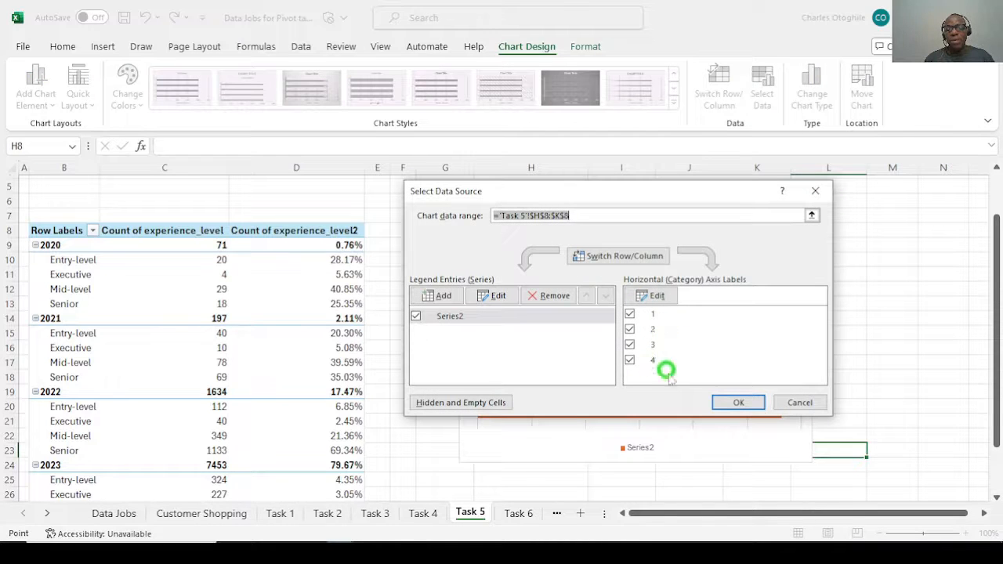
pyautogui.click(653, 295)
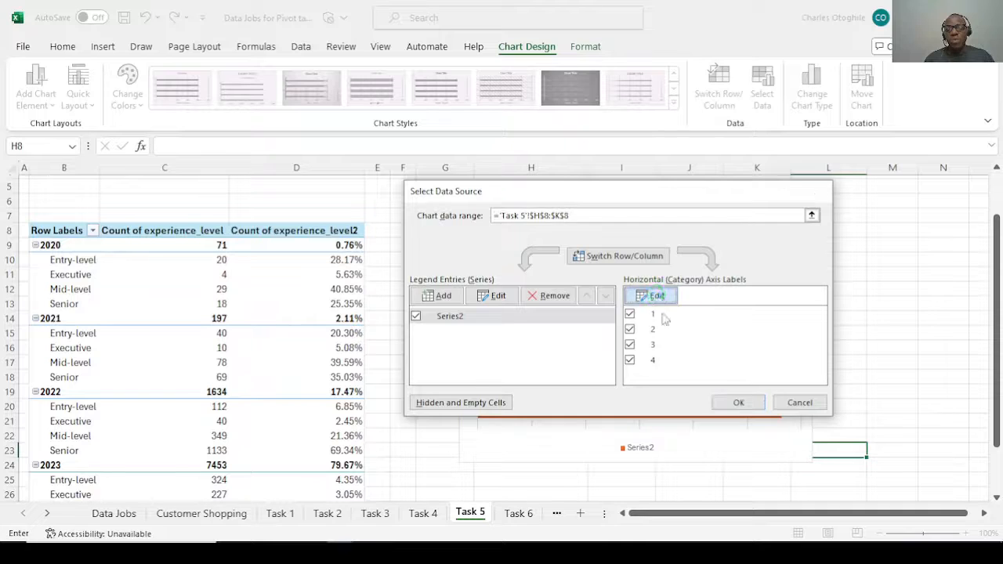
pyautogui.moveTo(632, 270); pyautogui.dragTo(432, 363)
pyautogui.moveTo(573, 213); pyautogui.dragTo(776, 216)
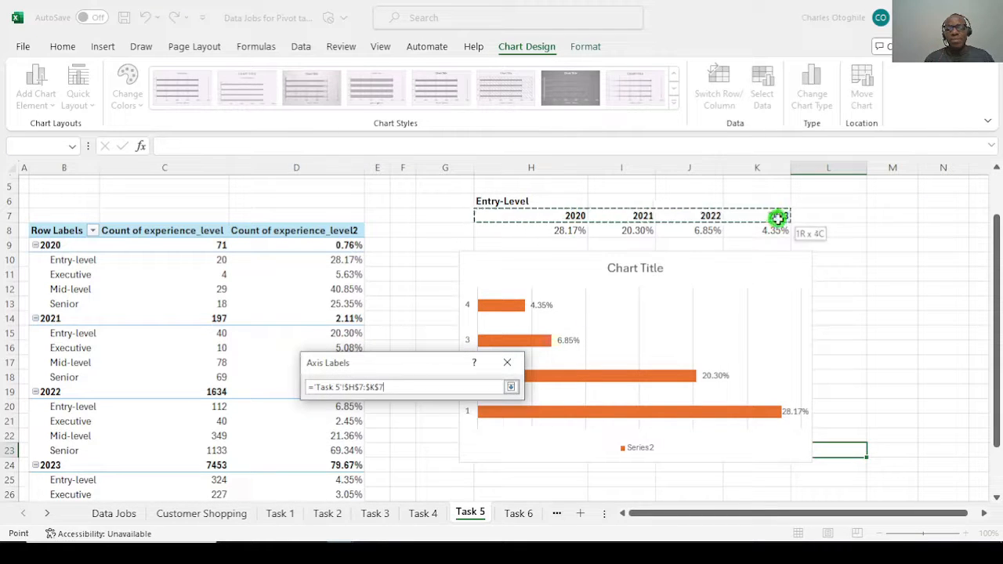
pyautogui.click(431, 417)
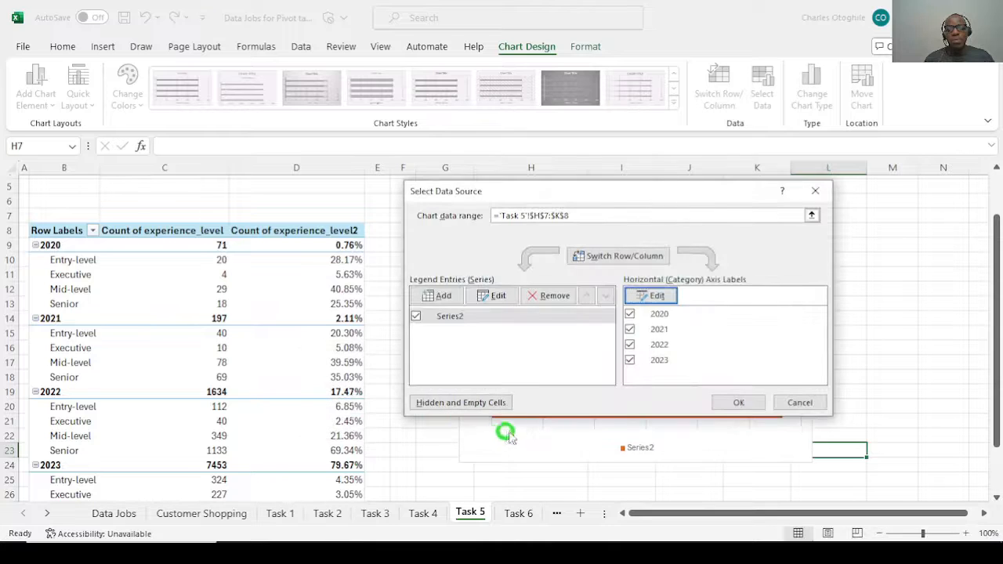
pyautogui.click(741, 403)
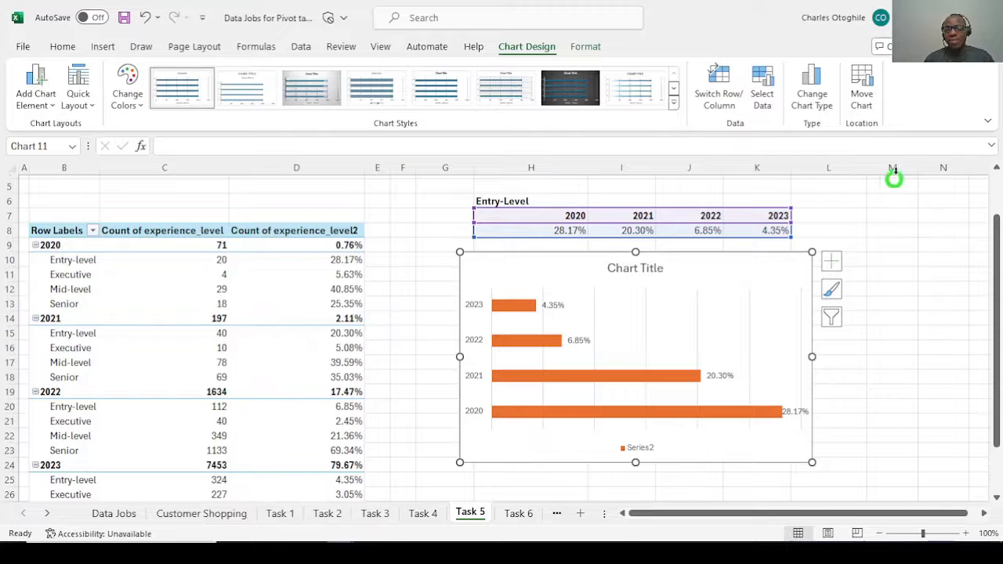
# Remove the gridlines from the bar chart
pyautogui.click(831, 261)
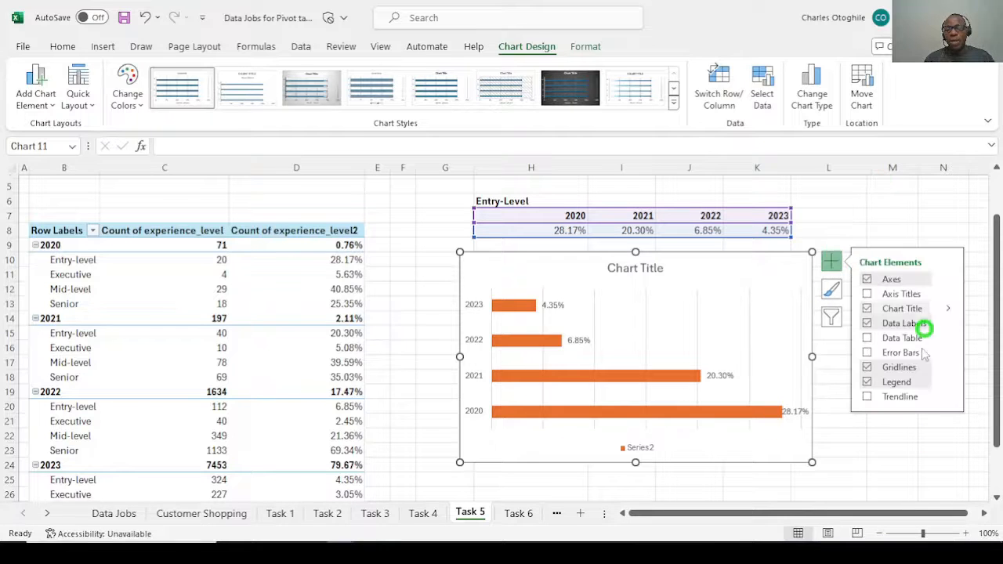
pyautogui.click(867, 367)
pyautogui.click(868, 438)
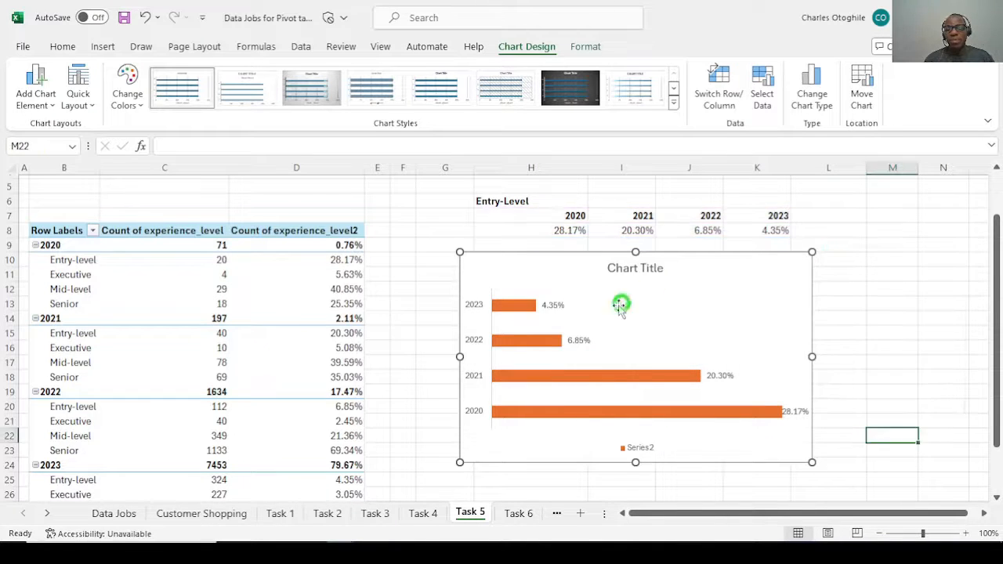
# Replace the placeholder chart title with "Experience Level Percentage Over Years"
pyautogui.click(651, 268)
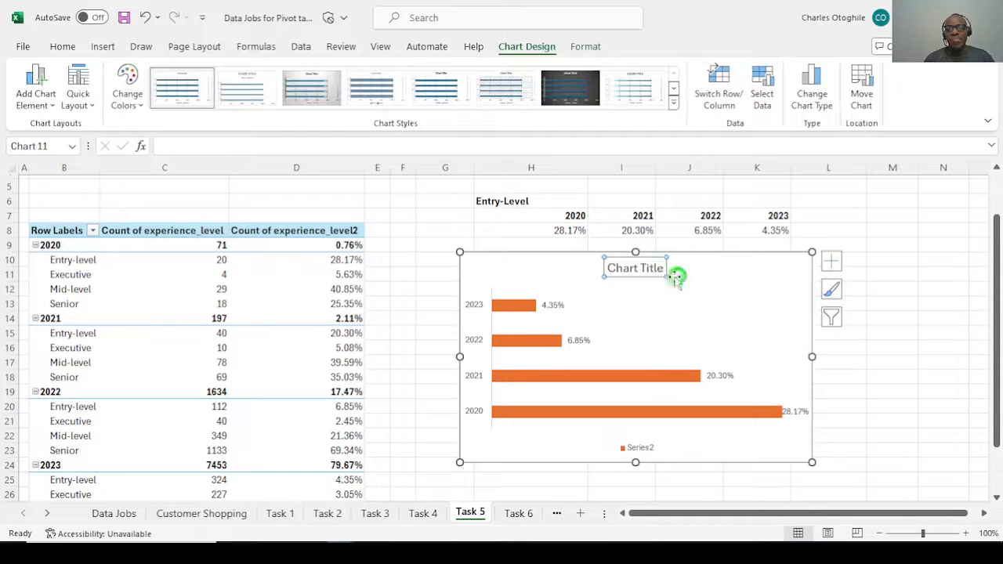
pyautogui.click(661, 268)
pyautogui.press('BackSpace')
pyautogui.press('BackSpace')
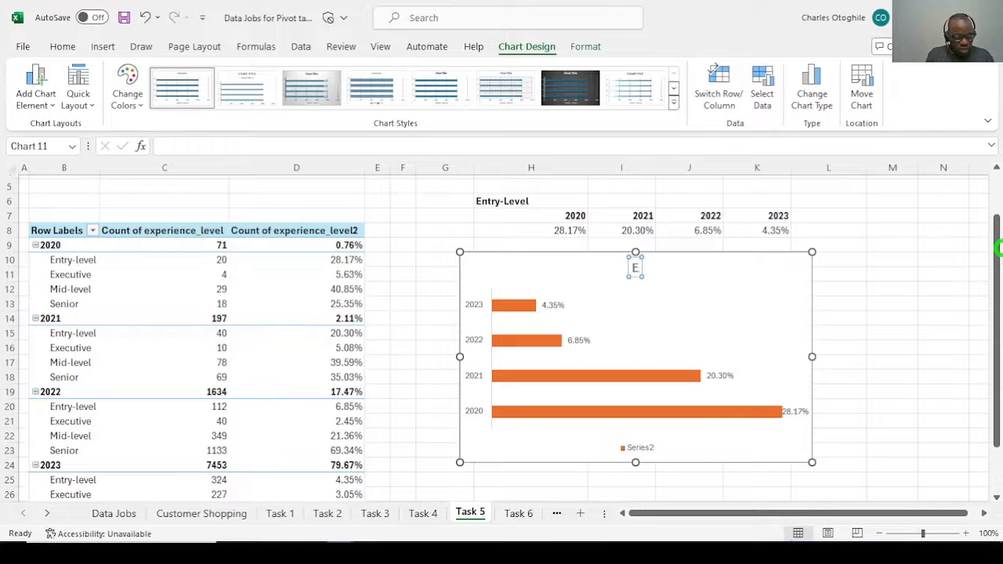
pyautogui.write('nce Leve')
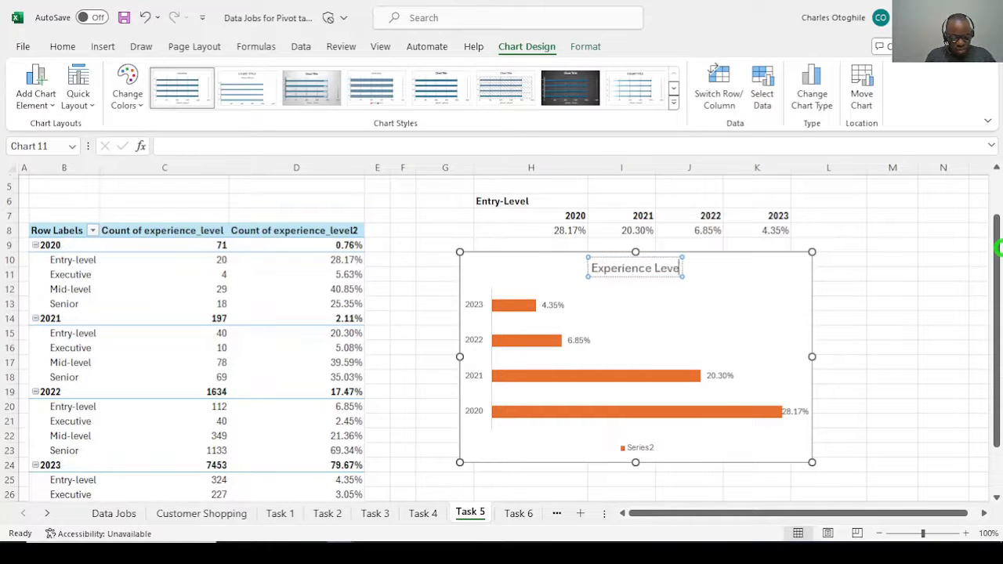
pyautogui.write('l Perce')
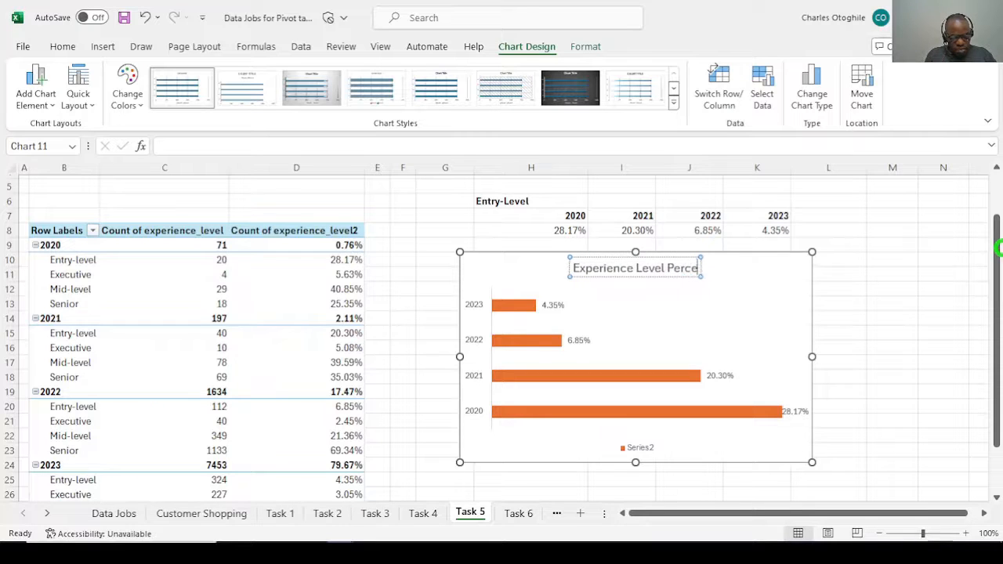
pyautogui.write('ntage Over')
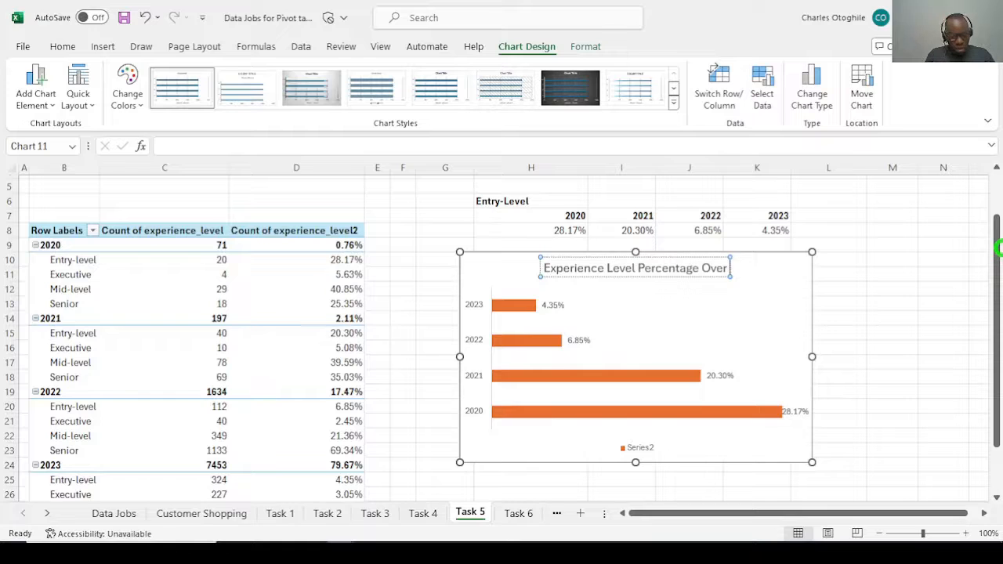
pyautogui.write(' Ye')
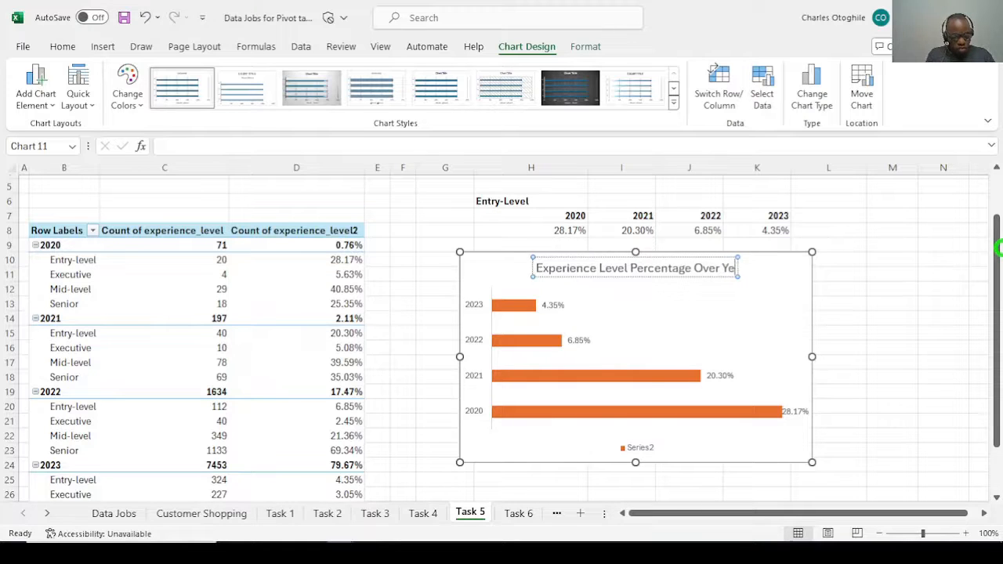
pyautogui.write('ars')
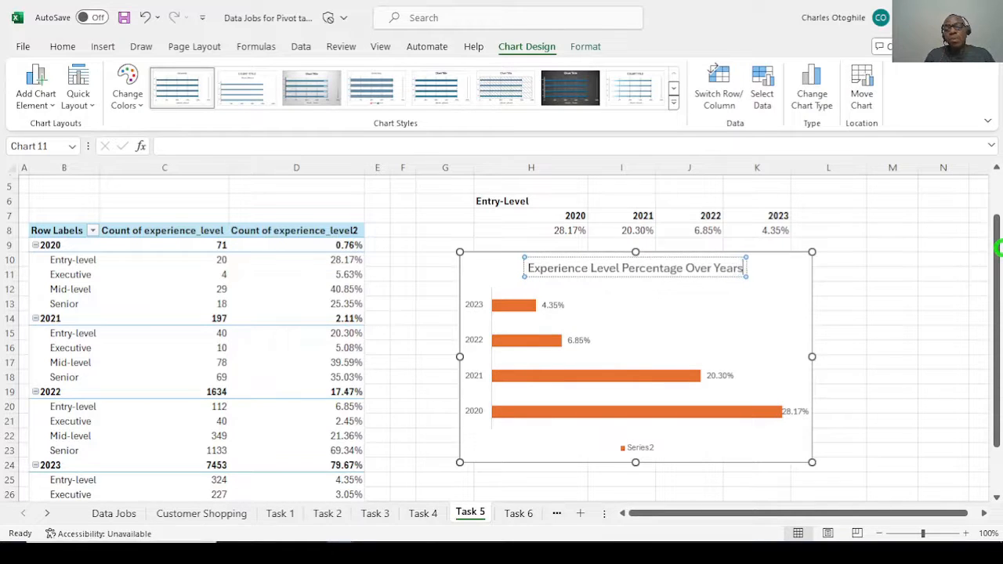
pyautogui.click(928, 332)
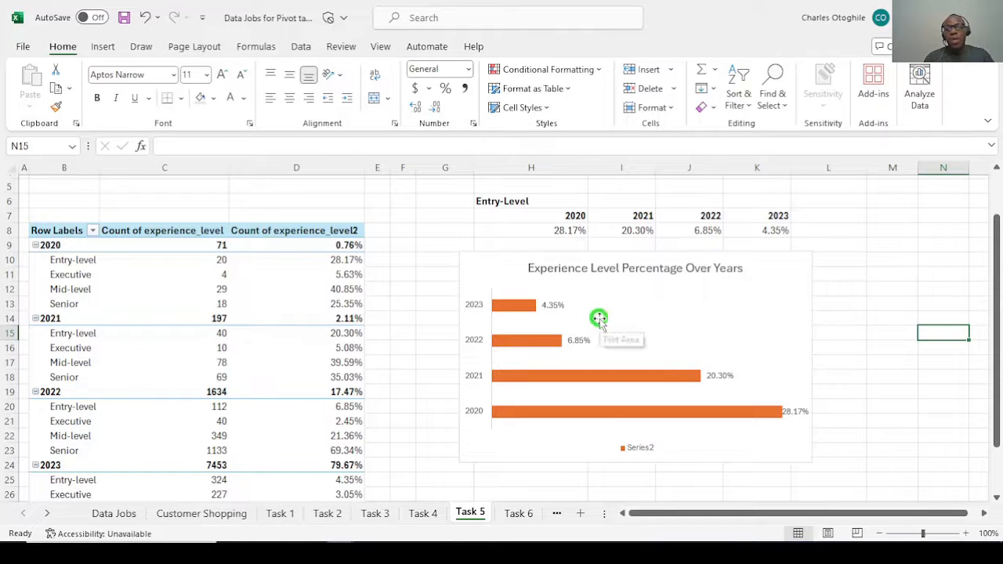
# Change the experience level in cell H6 to Executive
pyautogui.click(514, 199)
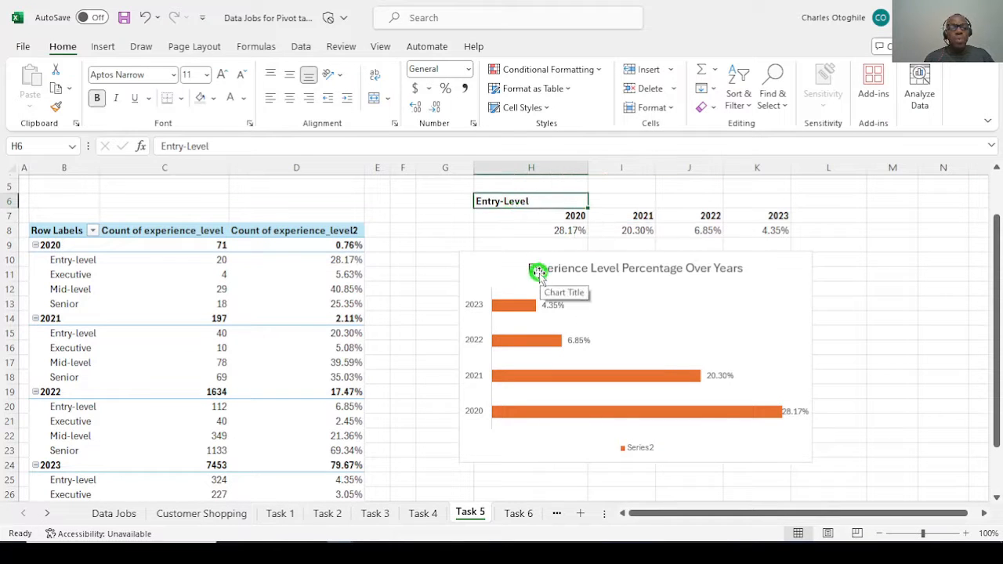
pyautogui.write('Ex')
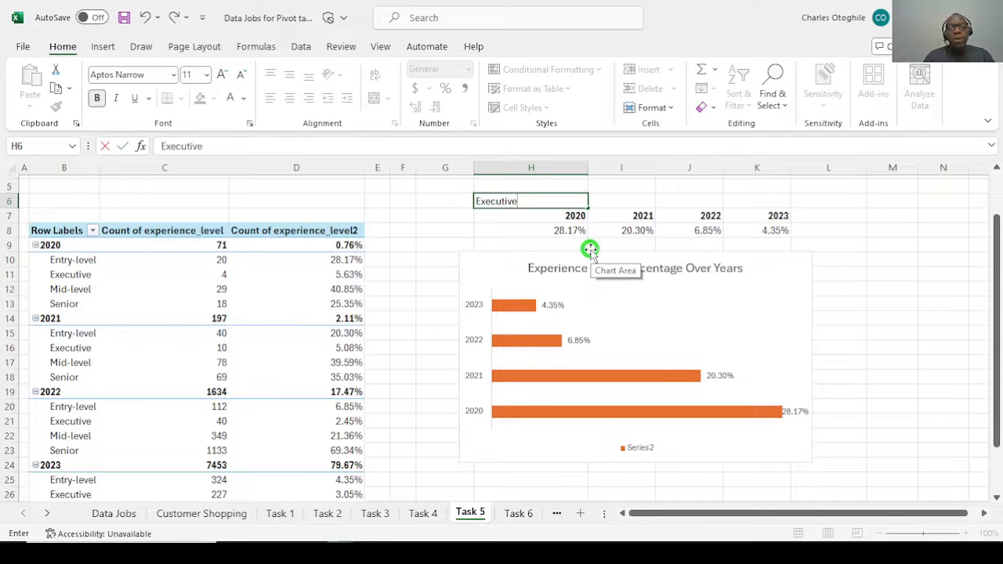
pyautogui.write('ecutive')
pyautogui.press('Return')
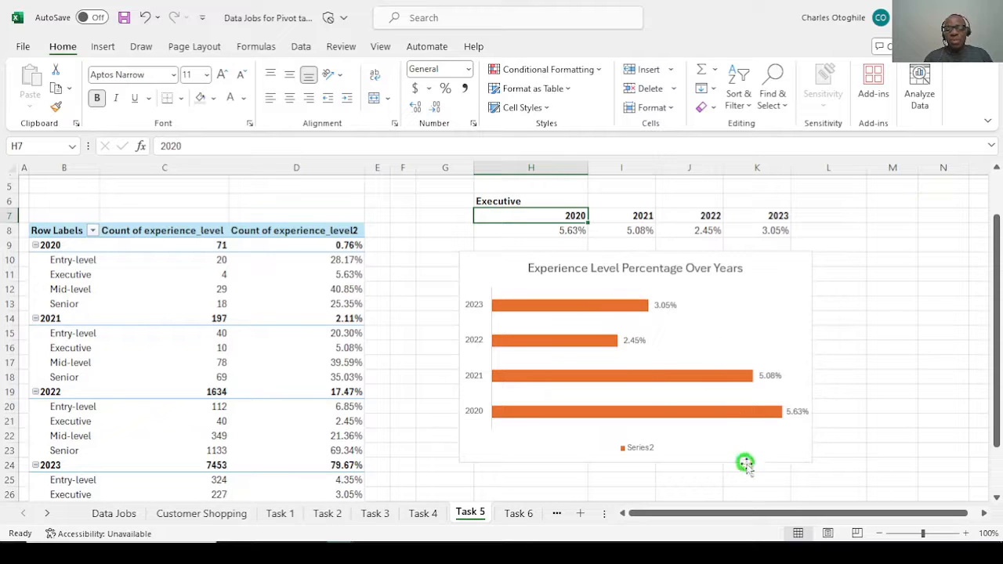
# Add a data validation list to cell H6 with the experience levels in B10:B13 as its source
pyautogui.click(532, 201)
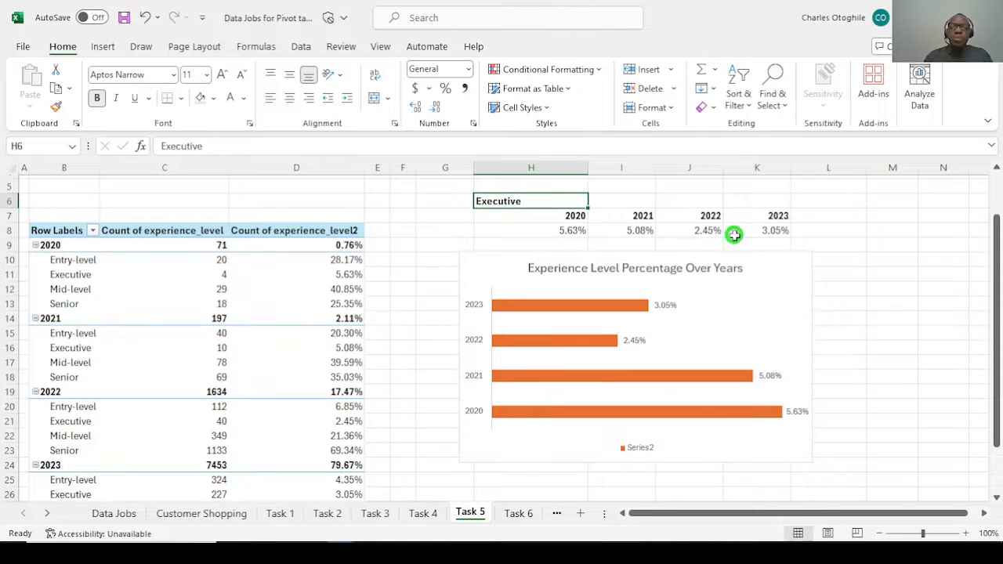
pyautogui.click(301, 45)
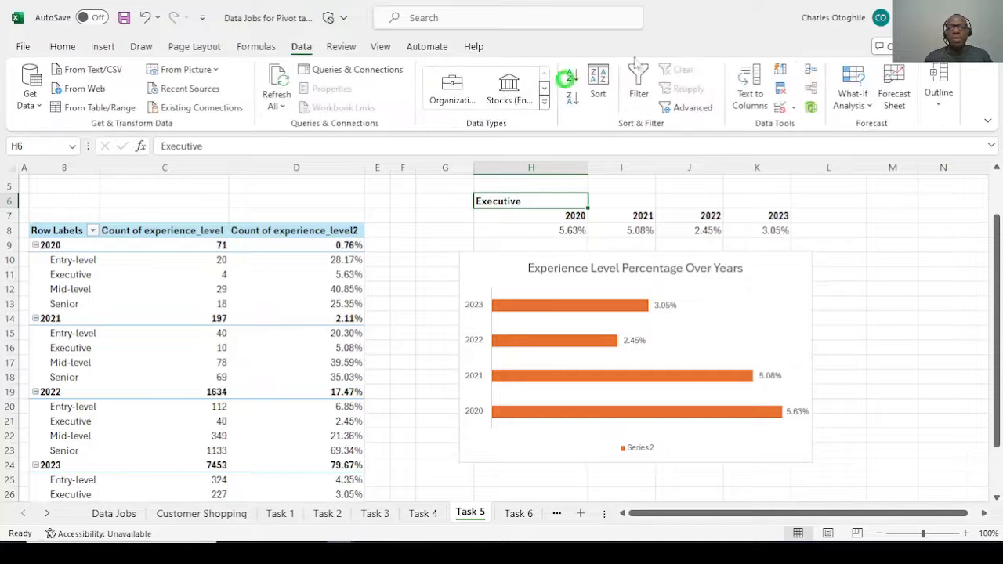
pyautogui.click(780, 108)
pyautogui.click(596, 240)
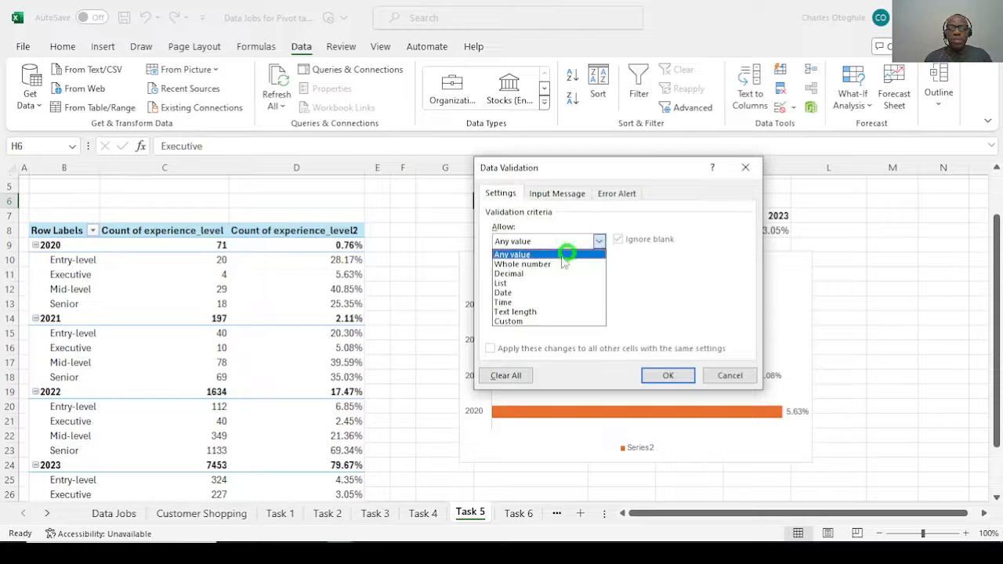
pyautogui.click(506, 284)
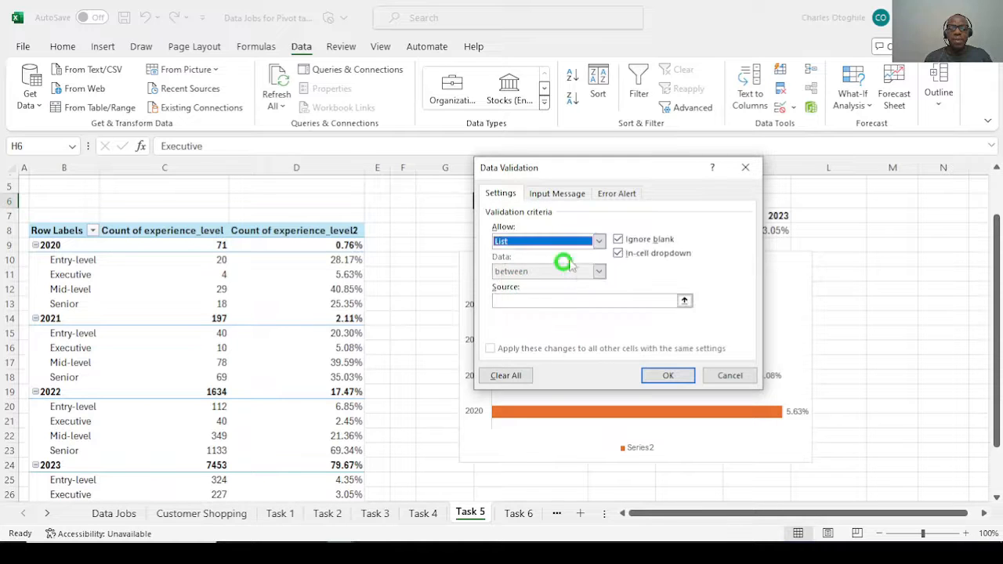
pyautogui.click(525, 300)
pyautogui.moveTo(633, 167); pyautogui.dragTo(705, 40)
pyautogui.moveTo(68, 260); pyautogui.dragTo(66, 306)
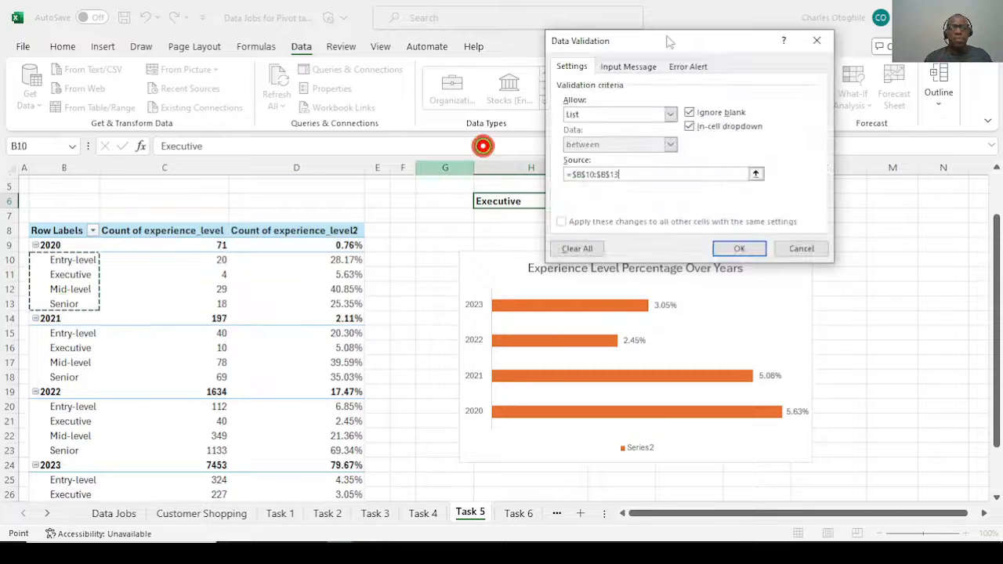
pyautogui.click(737, 248)
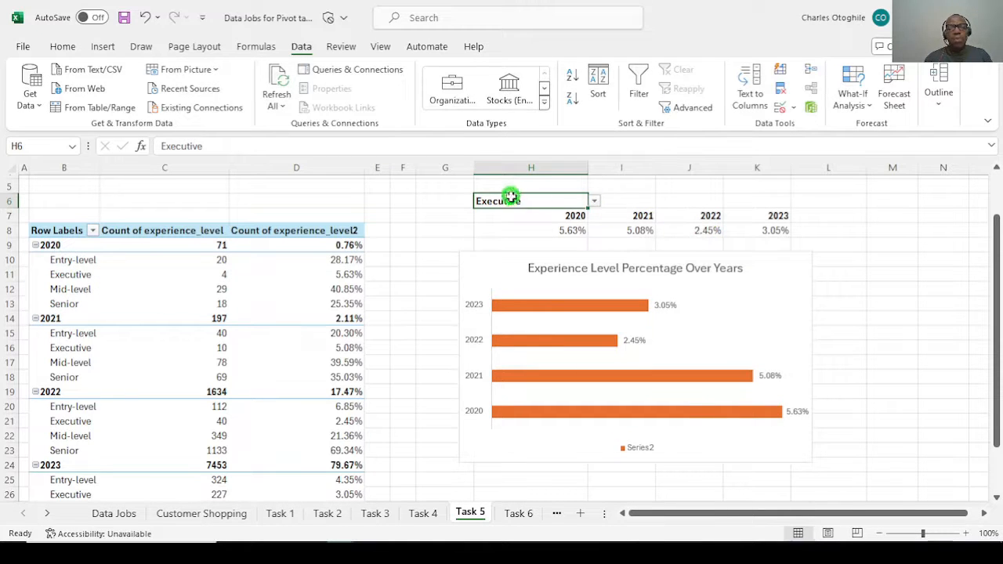
# Fill the experience level cell H6 with light blue
pyautogui.click(62, 46)
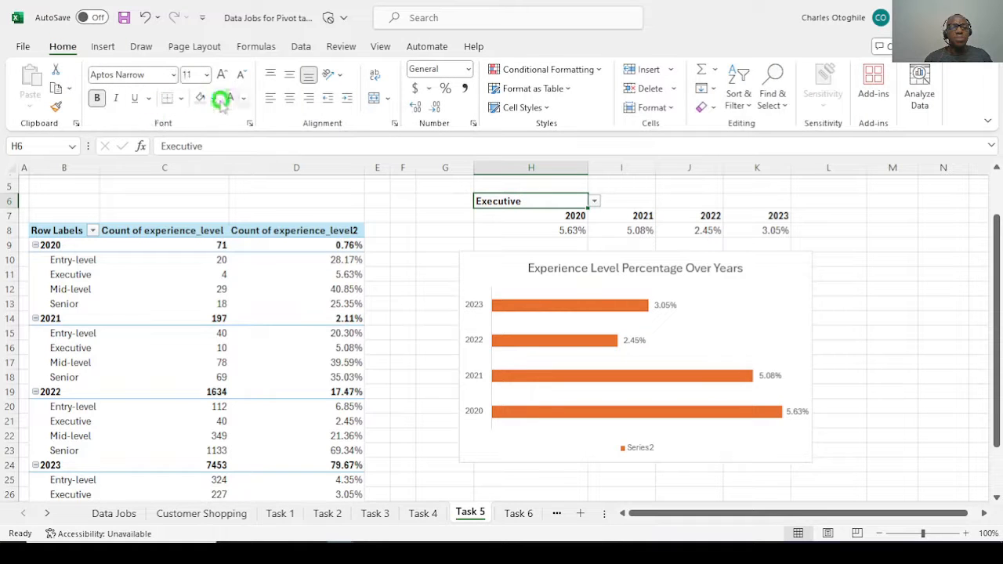
pyautogui.click(212, 98)
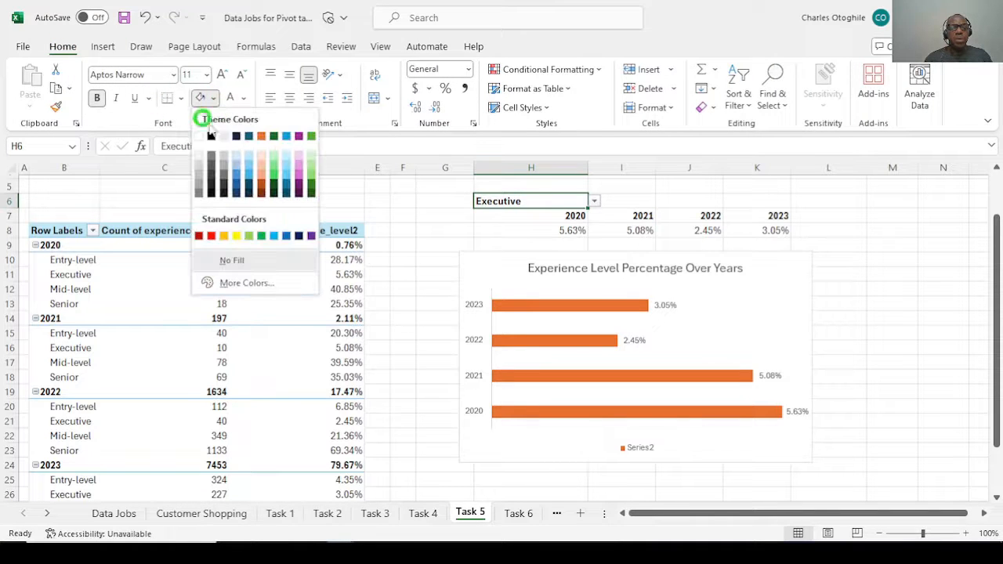
pyautogui.click(248, 162)
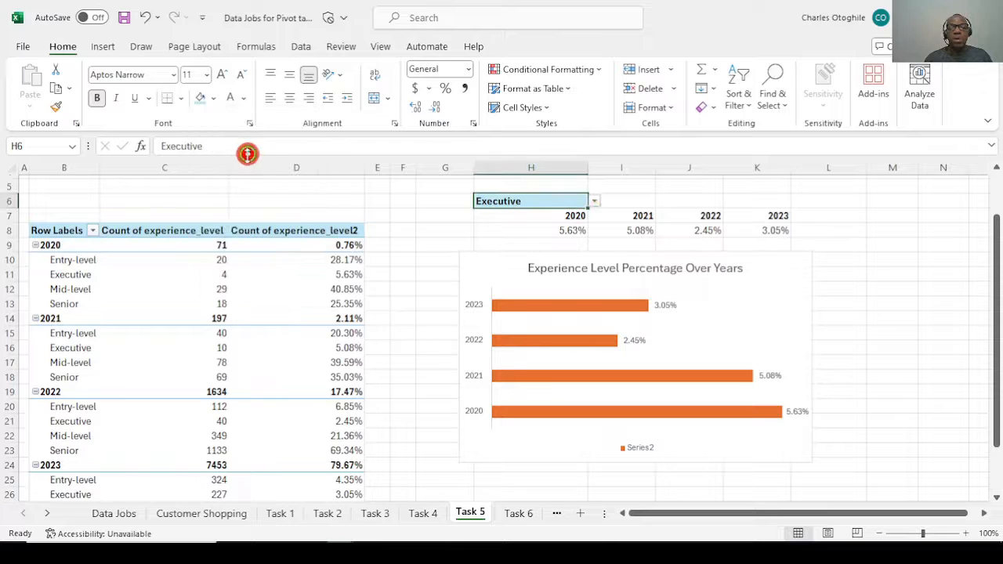
# Try the drop-down list in H6 by choosing Executive, Entry-level and finally Senior
pyautogui.click(594, 202)
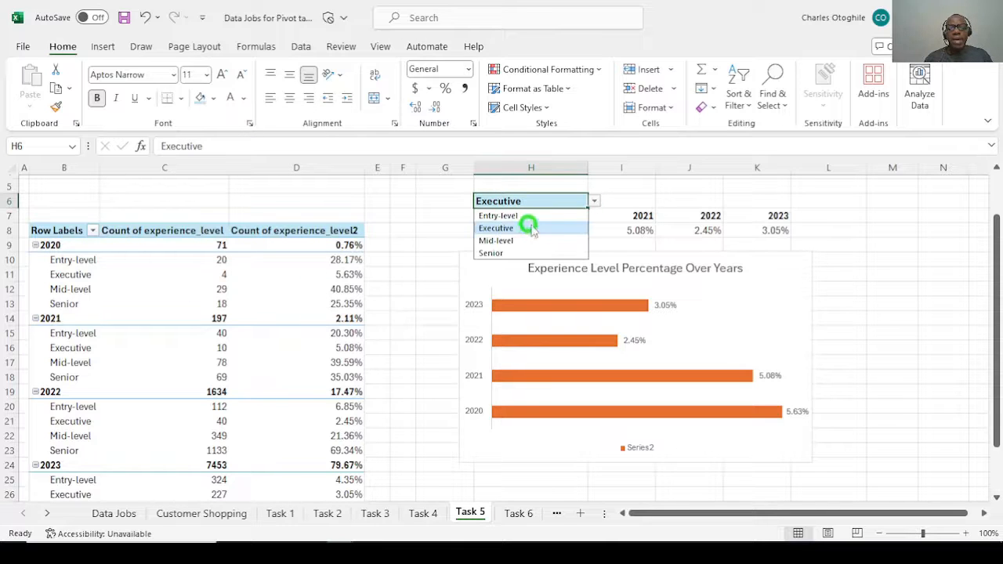
pyautogui.click(524, 229)
pyautogui.click(593, 201)
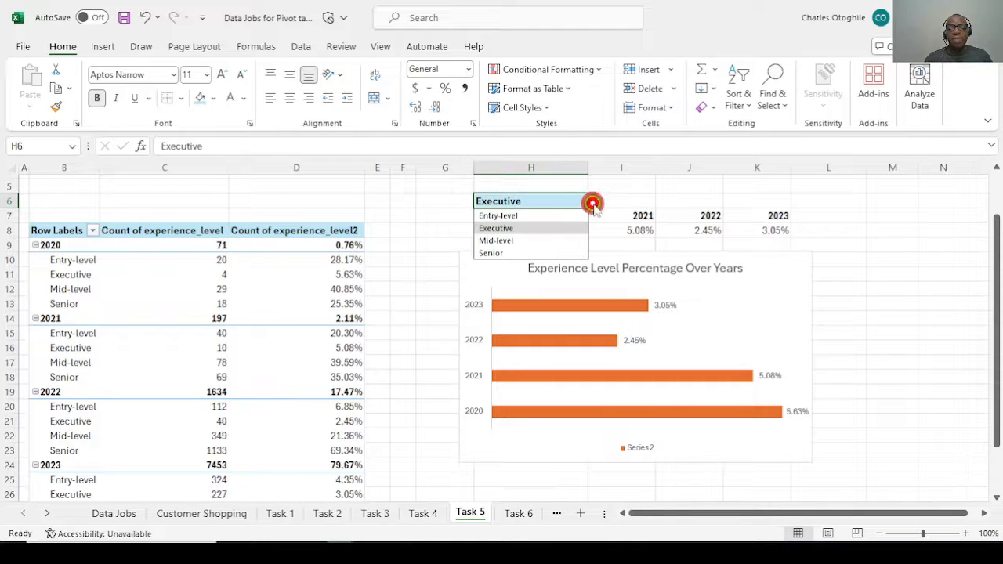
pyautogui.click(510, 215)
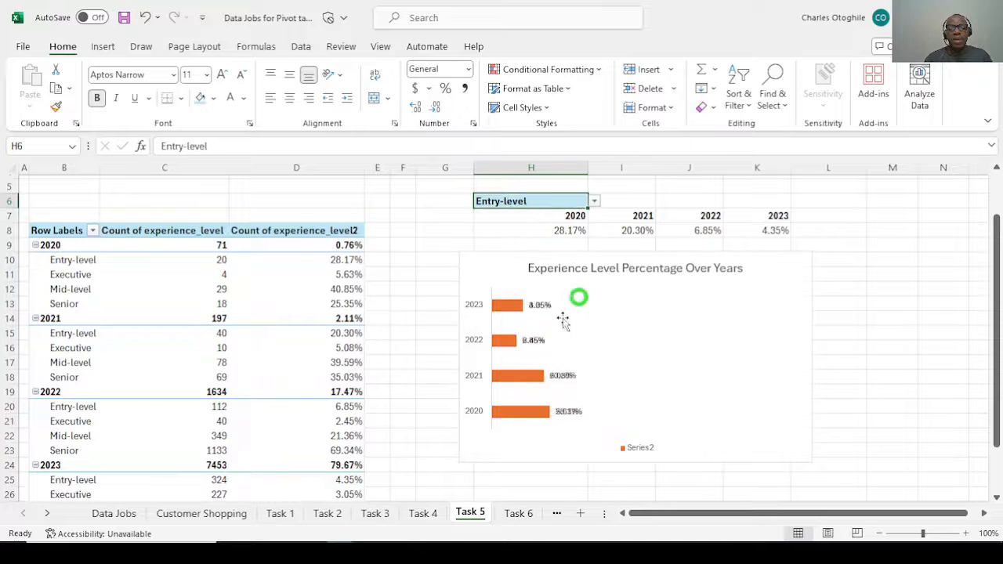
pyautogui.click(595, 201)
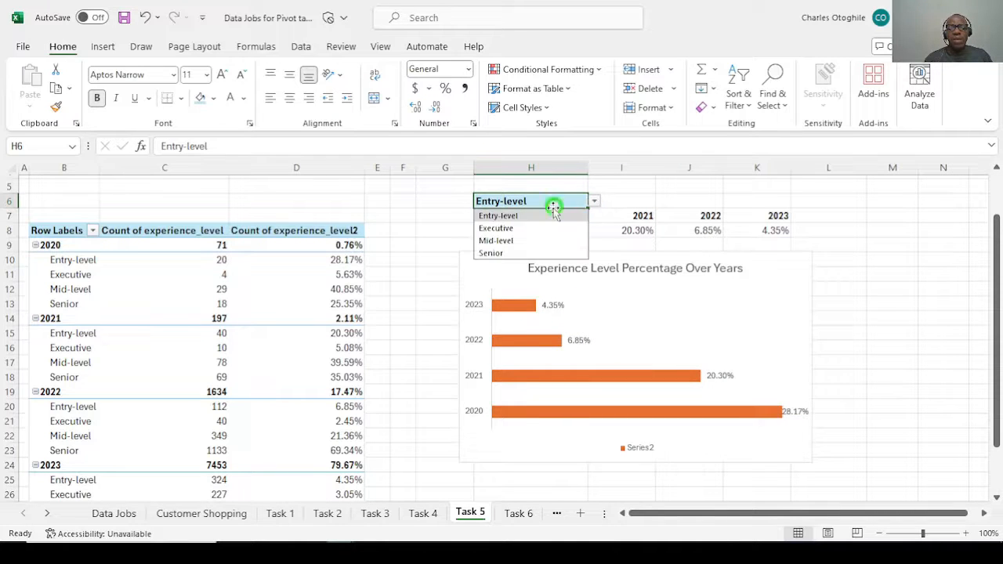
pyautogui.click(511, 256)
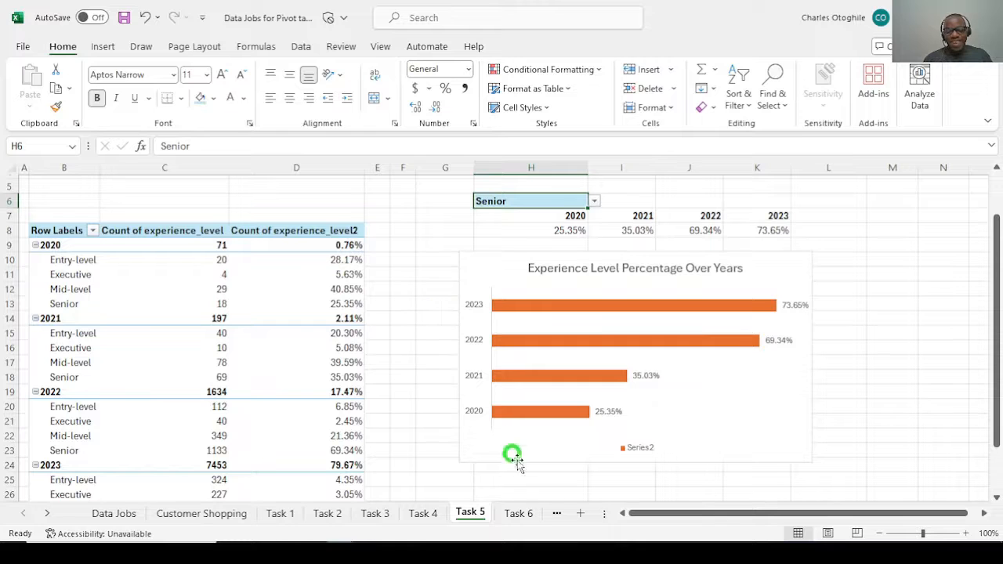
pyautogui.scroll(-2, 377, 283)
pyautogui.scroll(2, 377, 283)
pyautogui.scroll(-1, 382, 283)
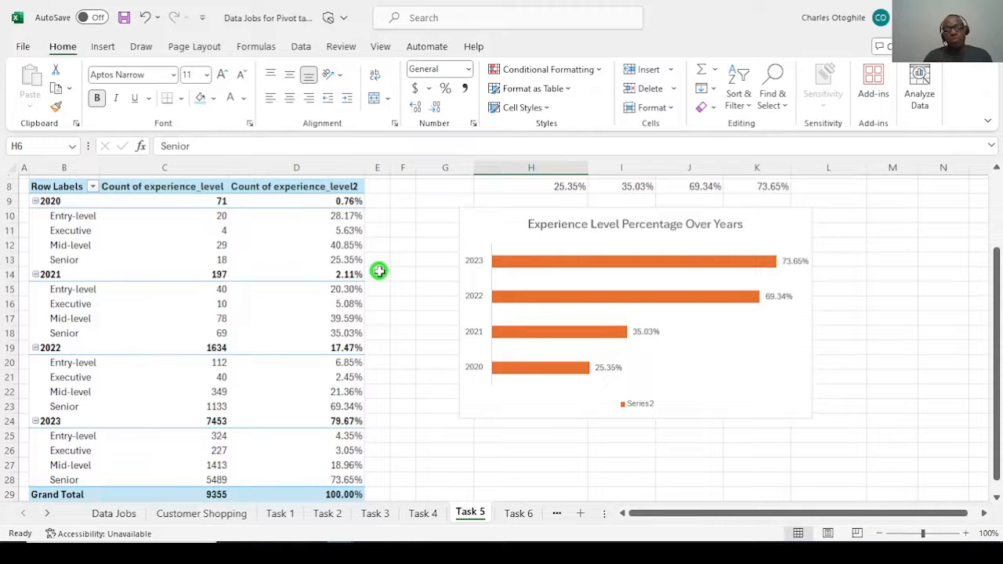
# Open the Task 6 sheet and read its pivot table instructions
pyautogui.click(519, 514)
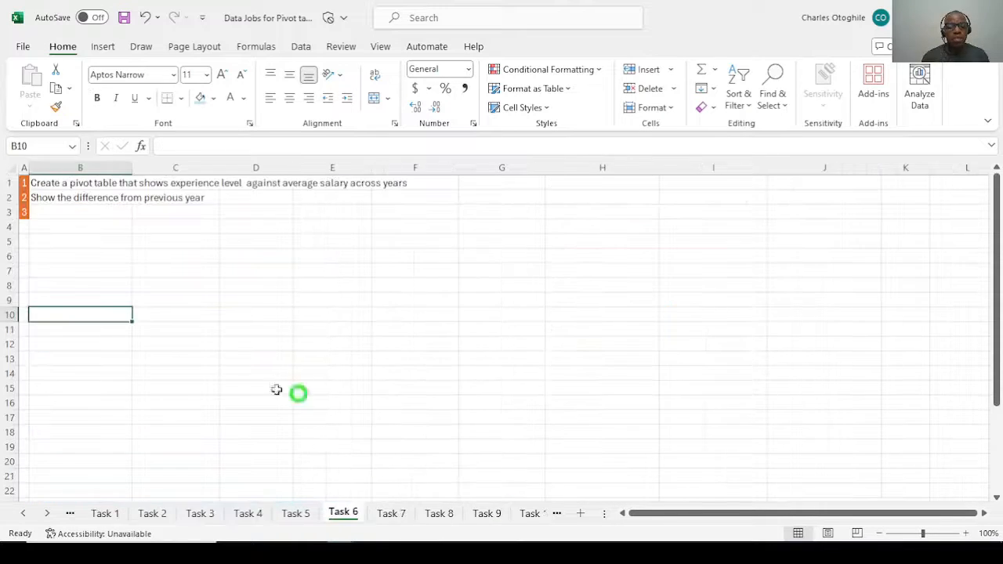
pyautogui.click(263, 389)
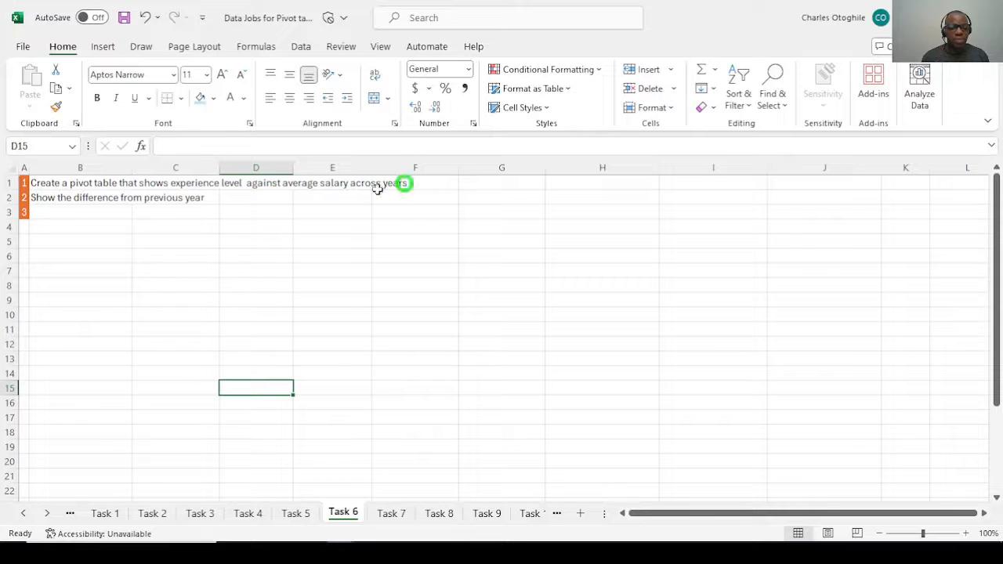
pyautogui.click(159, 214)
pyautogui.click(135, 280)
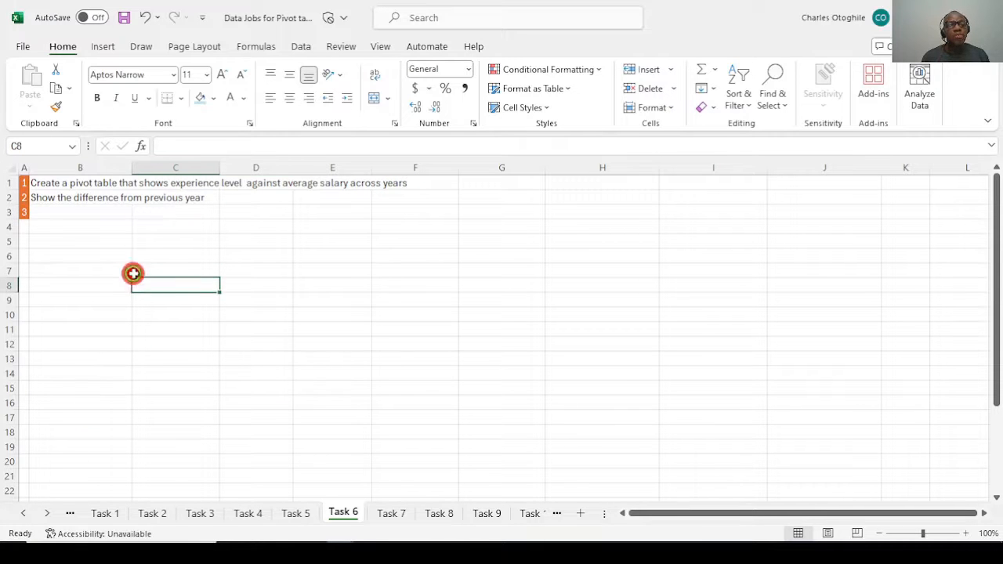
pyautogui.click(63, 241)
# Insert a pivot table from the Data Jobs range A2:M9357 into cell B8 of the existing Task 6 sheet
pyautogui.click(21, 514)
pyautogui.click(81, 513)
pyautogui.click(241, 298)
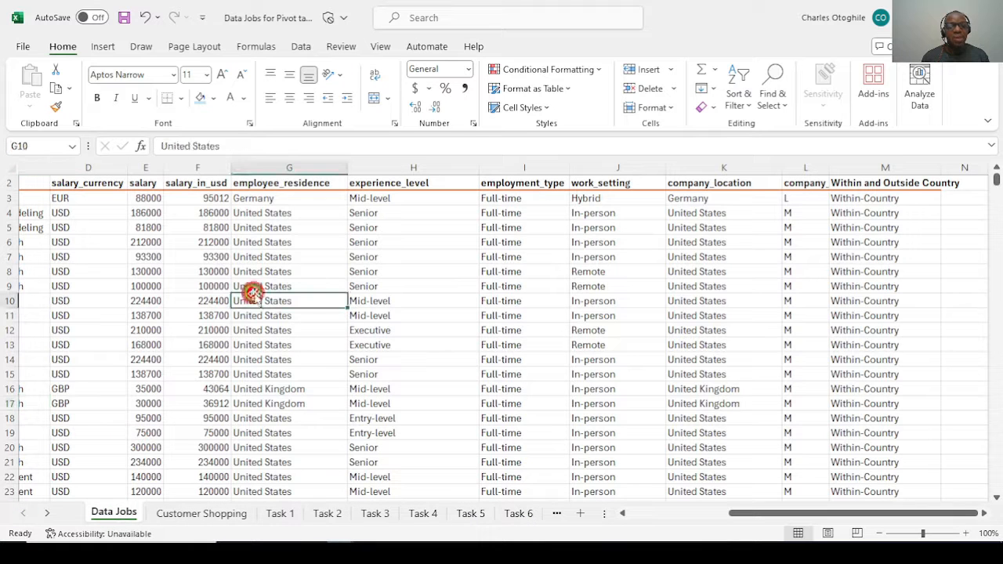
pyautogui.click(103, 47)
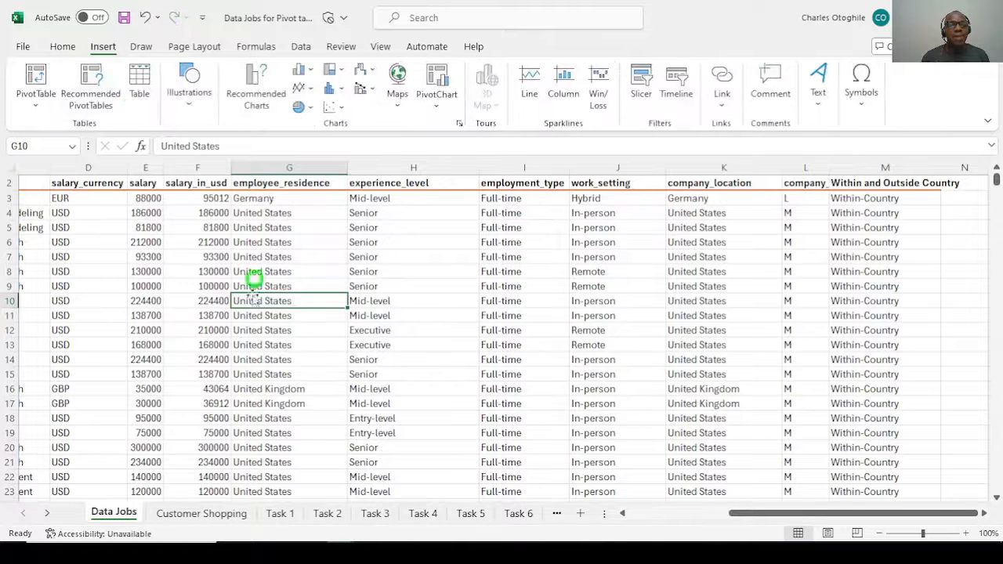
pyautogui.click(34, 78)
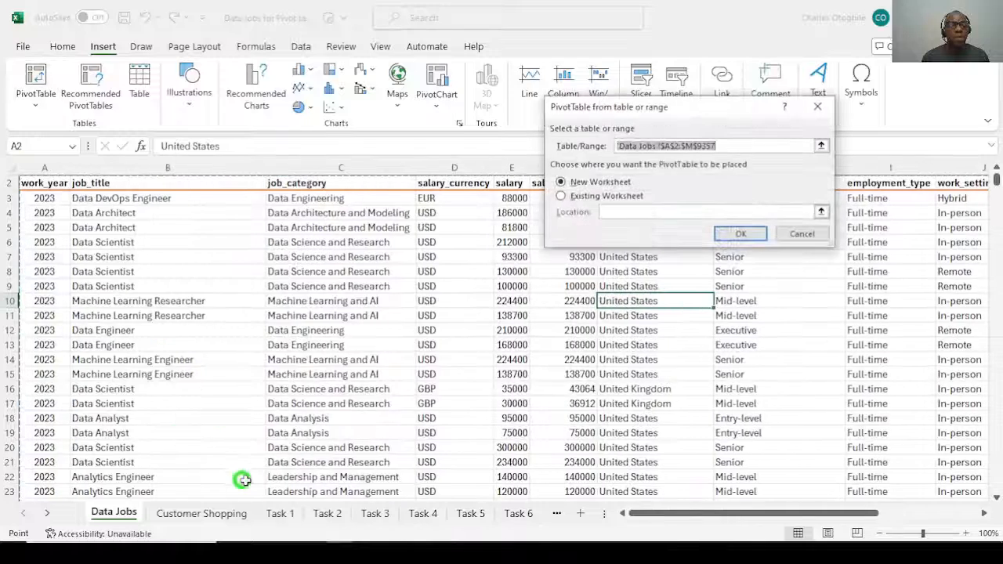
pyautogui.click(564, 196)
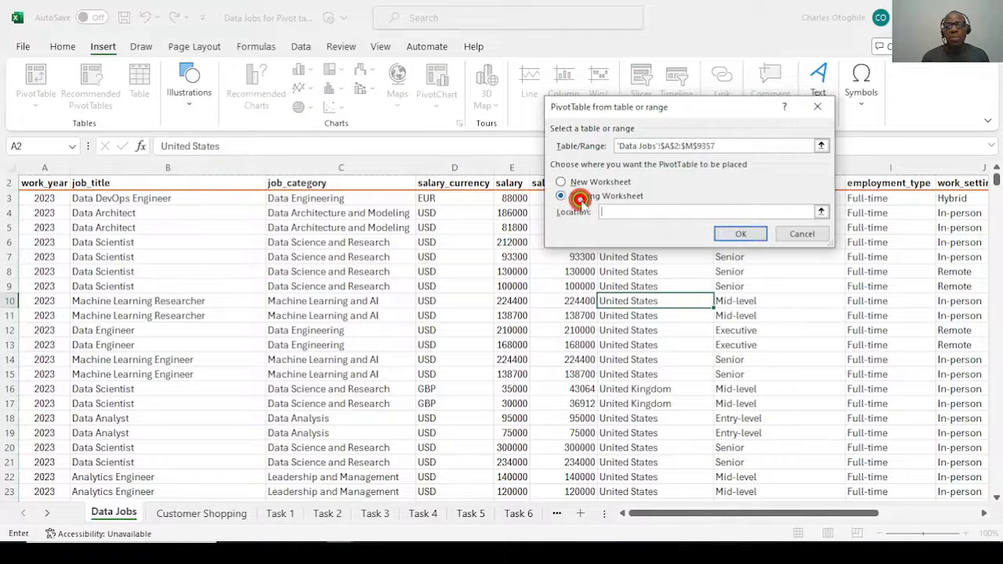
pyautogui.click(619, 207)
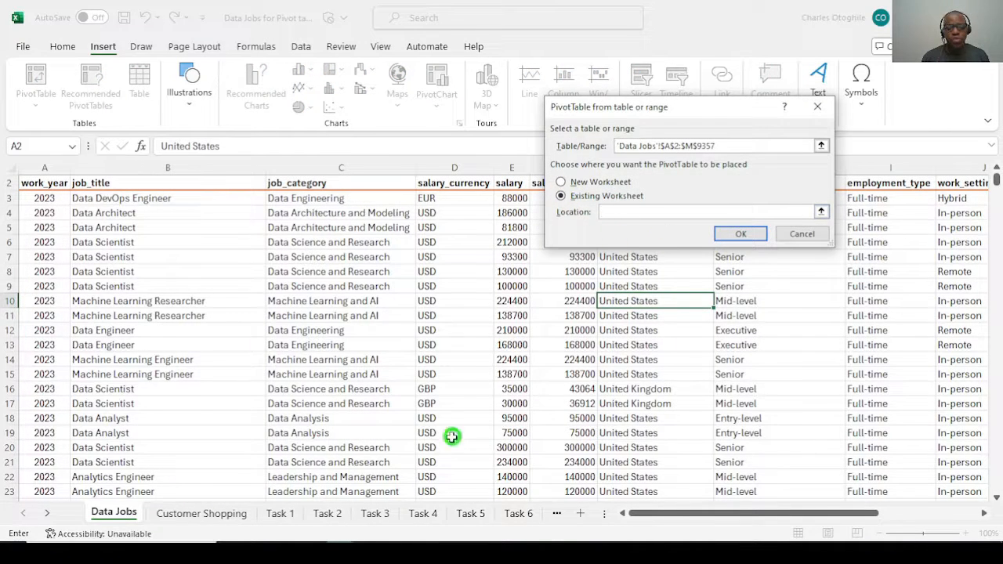
pyautogui.click(523, 517)
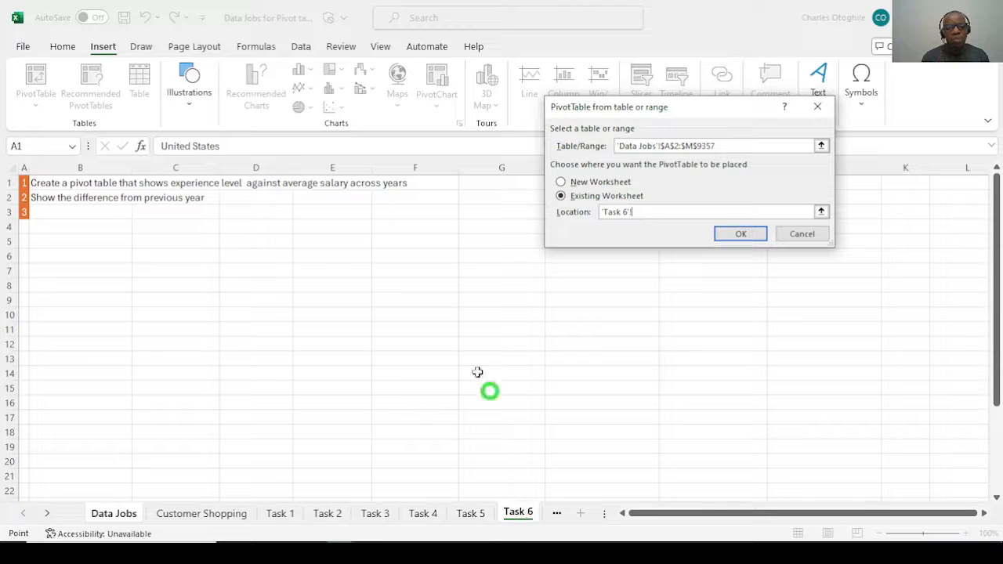
pyautogui.click(54, 285)
pyautogui.click(732, 232)
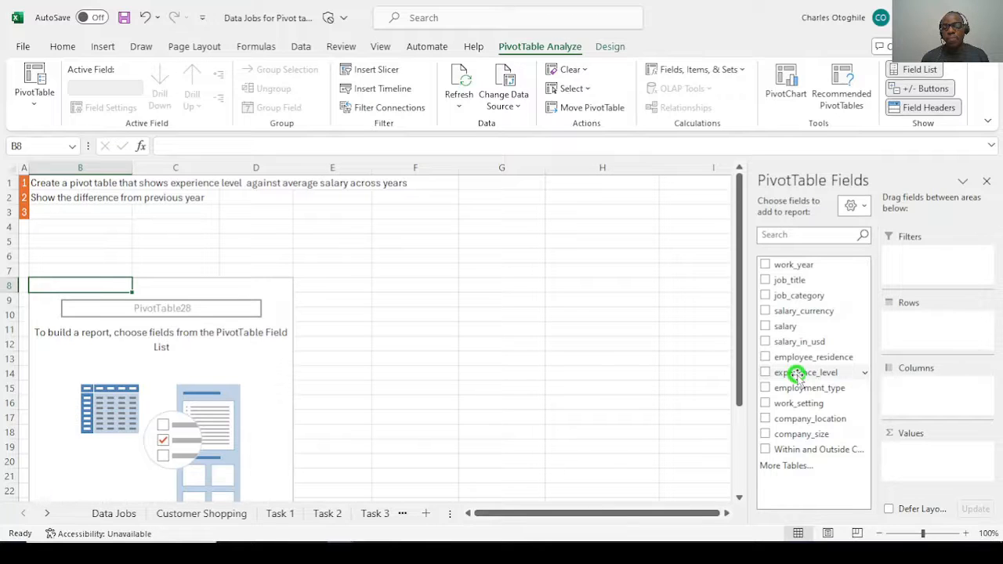
# Lay out the pivot table with experience_level as rows, work_year as columns and salary_in_usd as values
pyautogui.moveTo(796, 374); pyautogui.dragTo(929, 323)
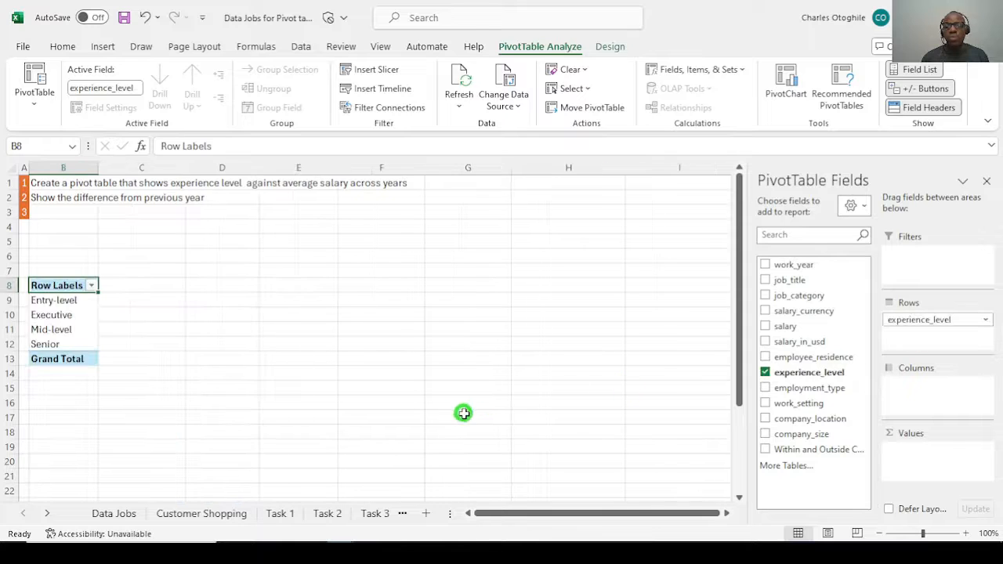
pyautogui.moveTo(800, 267); pyautogui.dragTo(941, 254)
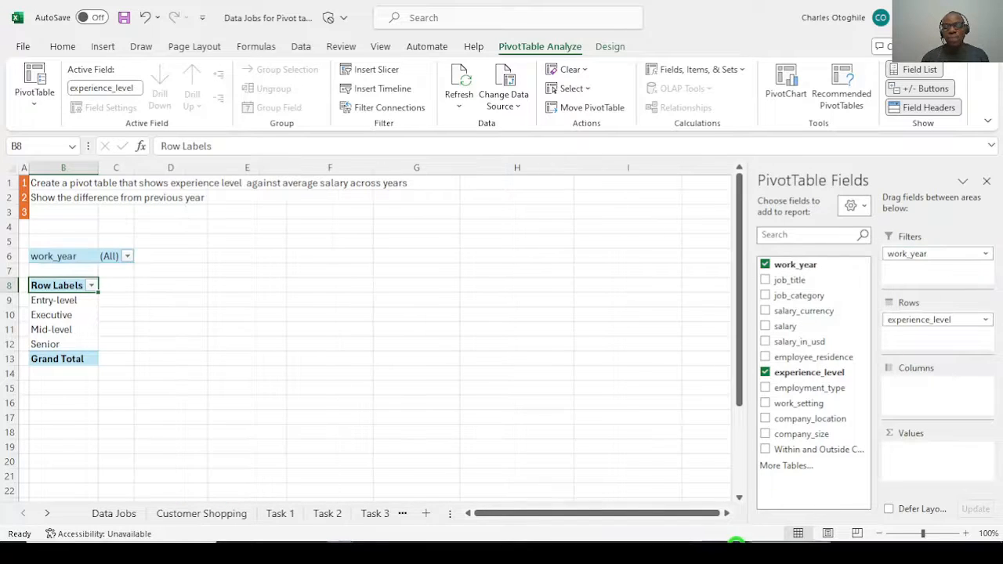
pyautogui.moveTo(938, 255); pyautogui.dragTo(914, 406)
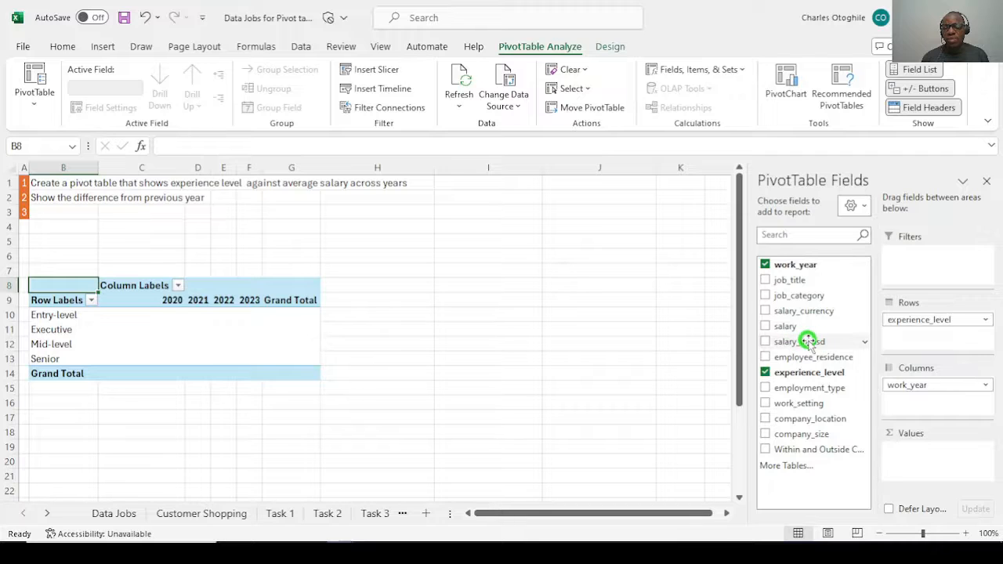
pyautogui.moveTo(821, 343); pyautogui.dragTo(933, 470)
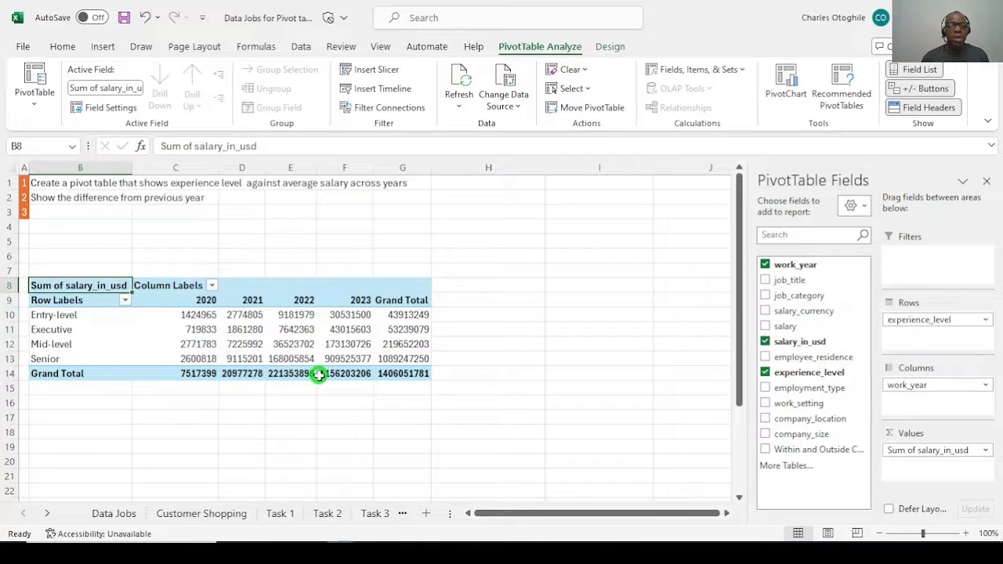
# Format the pivot values in C10:G14 with thousands separators and no decimal places
pyautogui.moveTo(207, 317); pyautogui.dragTo(415, 375)
pyautogui.click(63, 46)
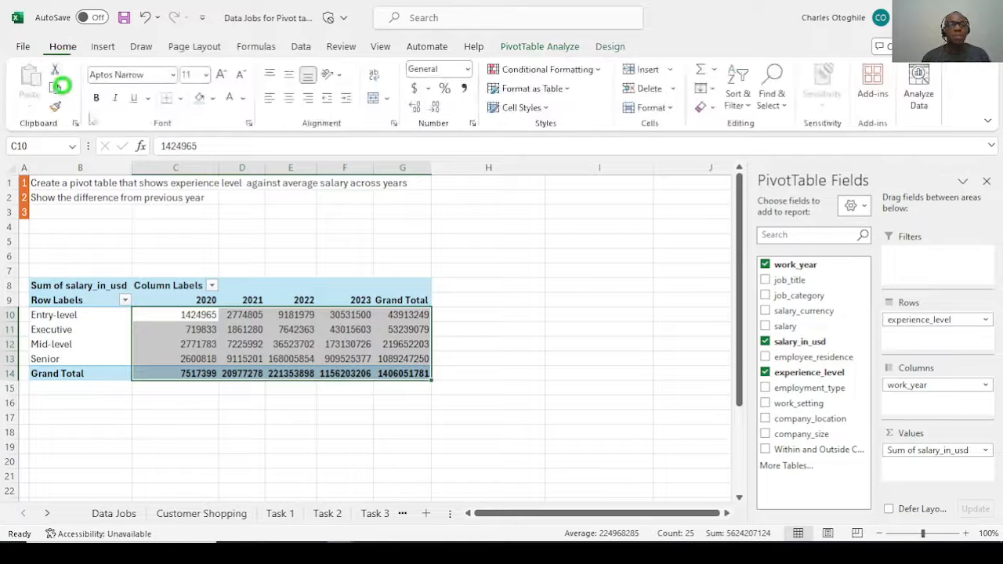
pyautogui.click(465, 88)
pyautogui.click(436, 108)
pyautogui.click(435, 108)
pyautogui.click(292, 352)
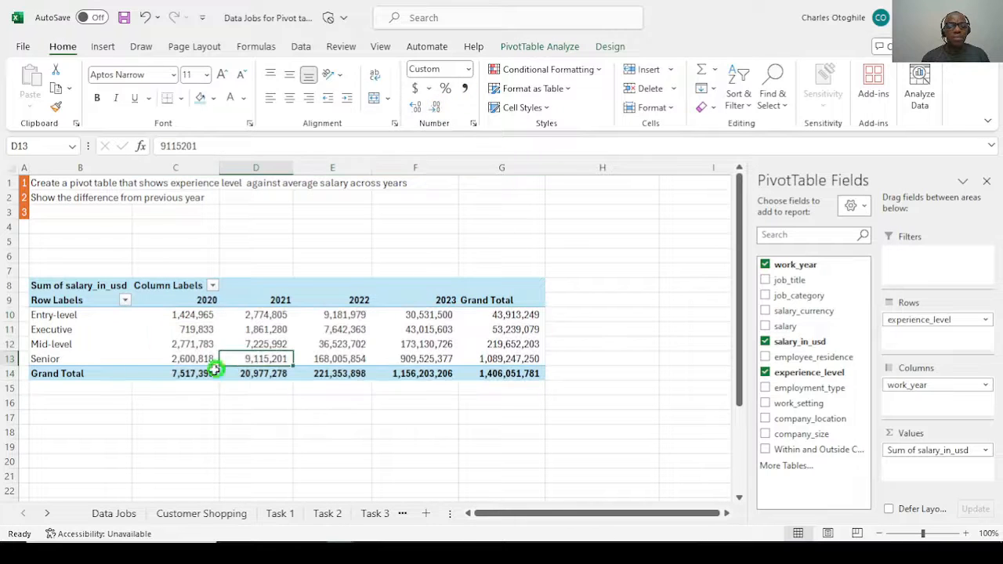
# Summarize the salary_in_usd values in the pivot table by Average instead of Sum
pyautogui.click(202, 373)
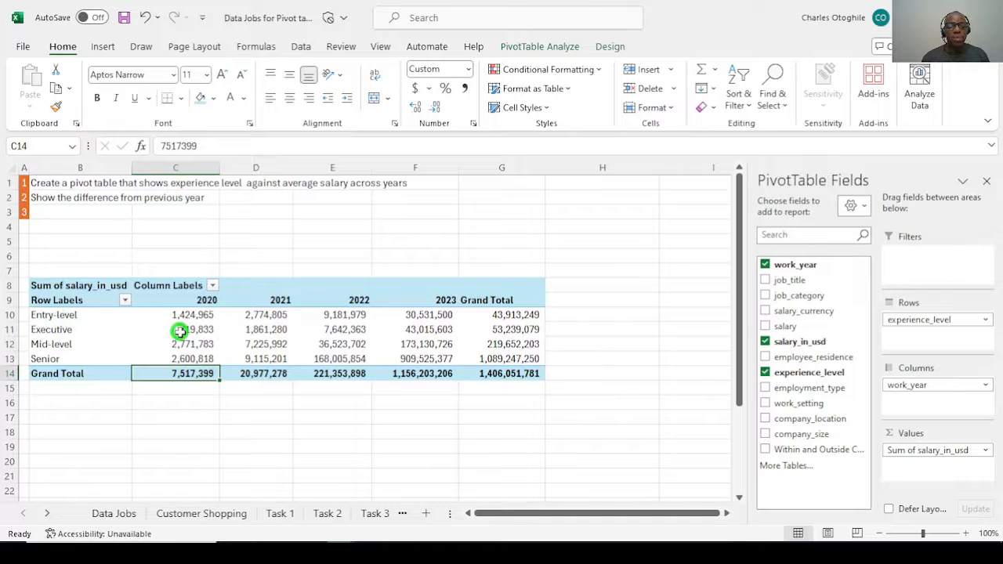
pyautogui.moveTo(180, 331)
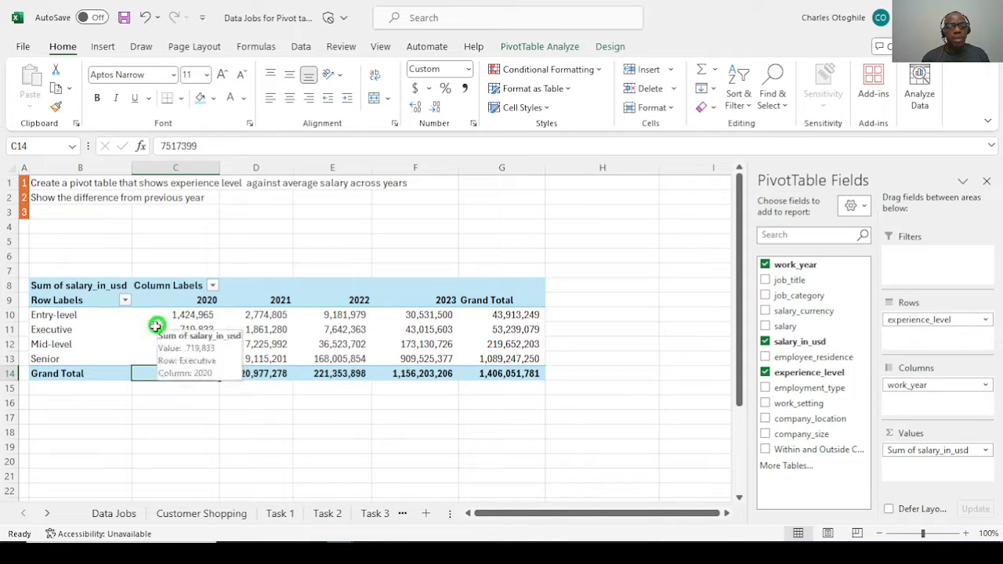
pyautogui.moveTo(200, 320); pyautogui.dragTo(502, 355)
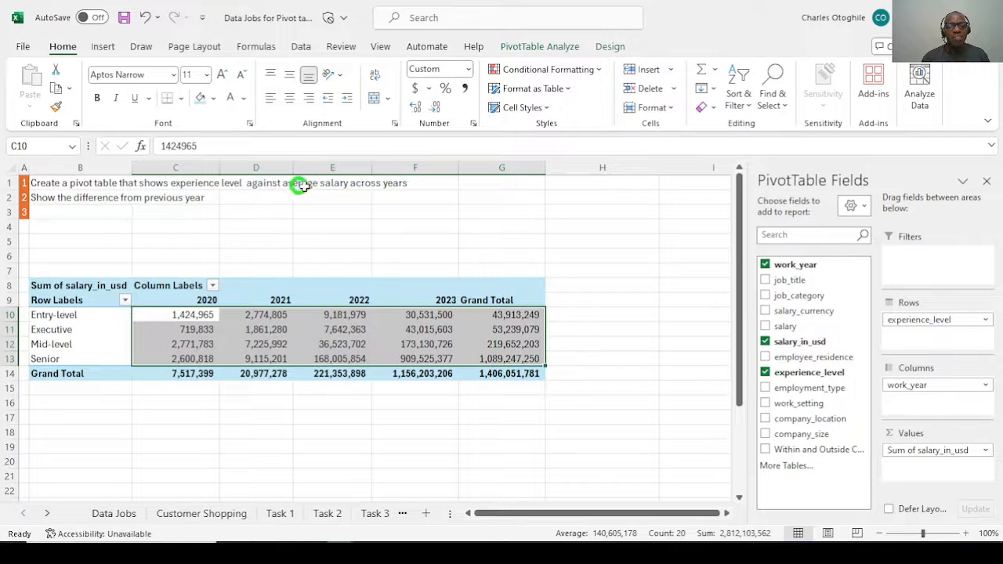
pyautogui.rightClick(273, 333)
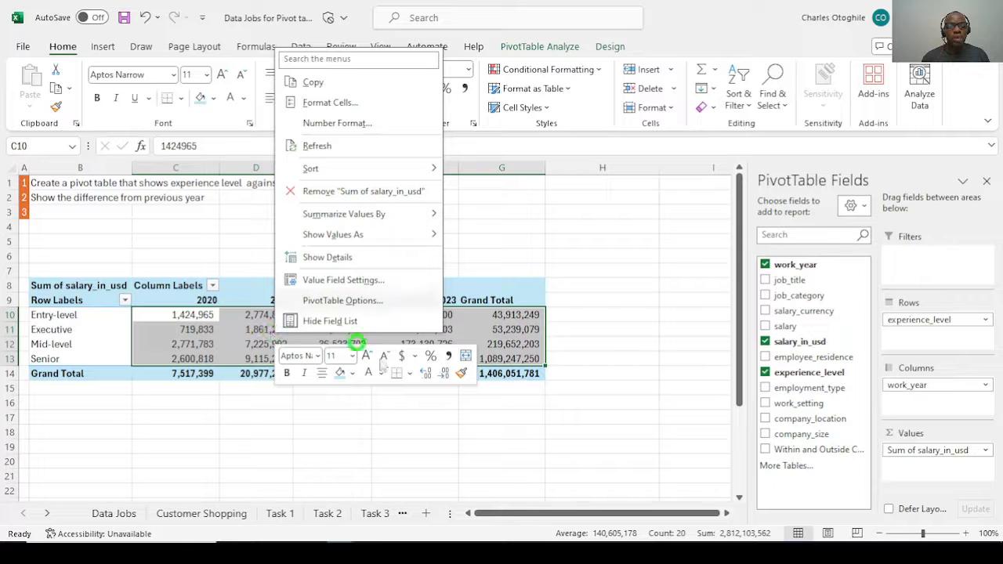
pyautogui.click(470, 348)
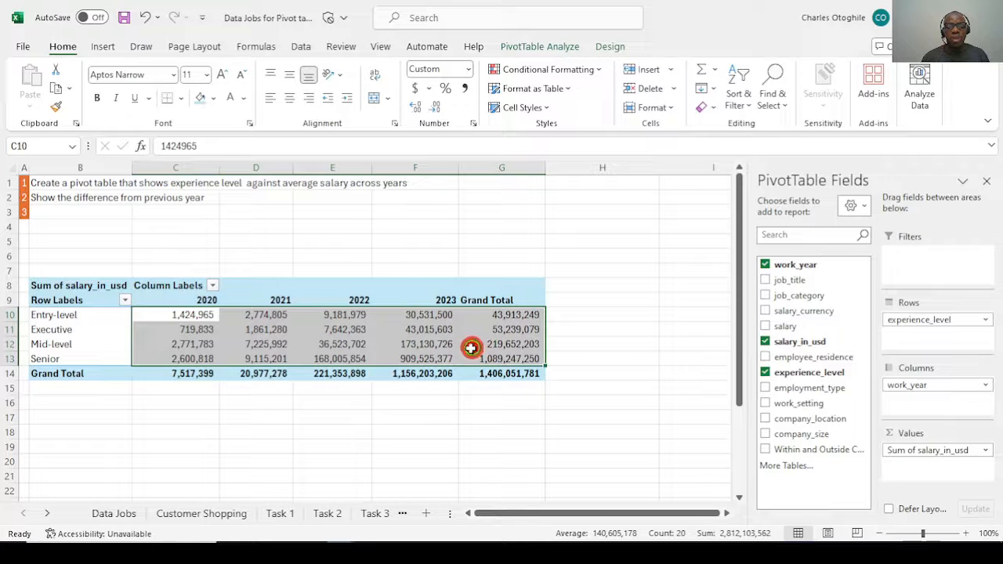
pyautogui.rightClick(328, 330)
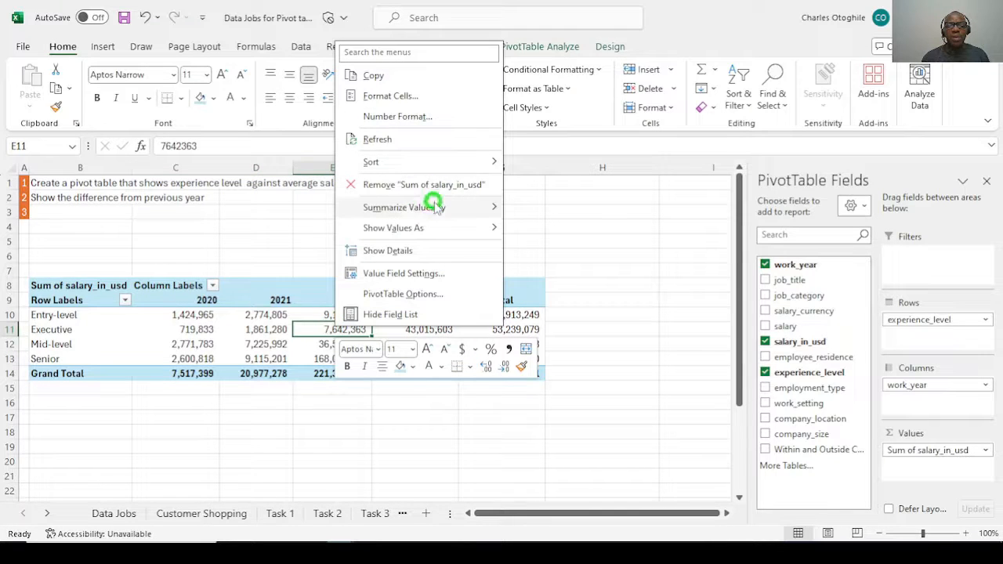
pyautogui.moveTo(387, 234)
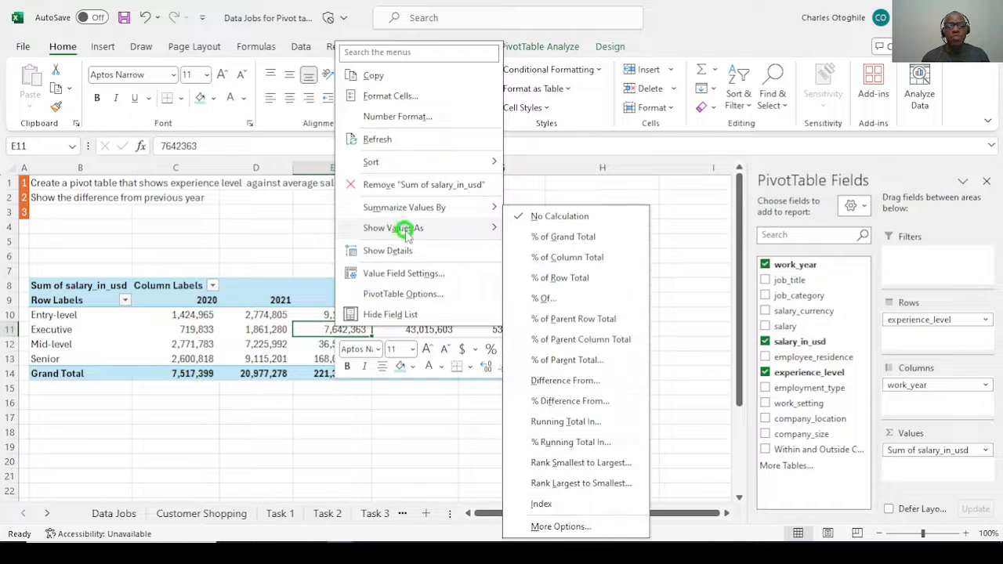
pyautogui.moveTo(410, 213)
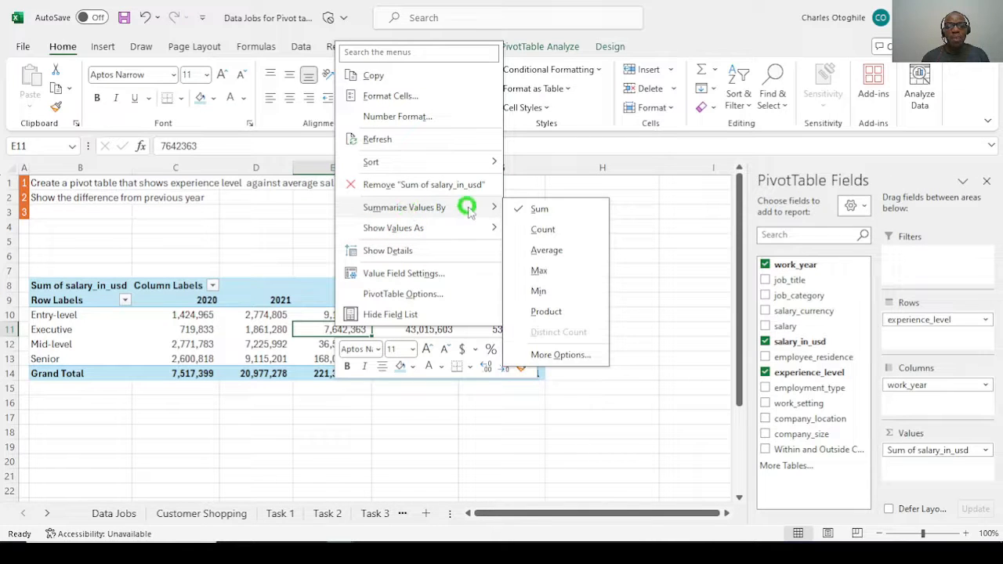
pyautogui.click(545, 250)
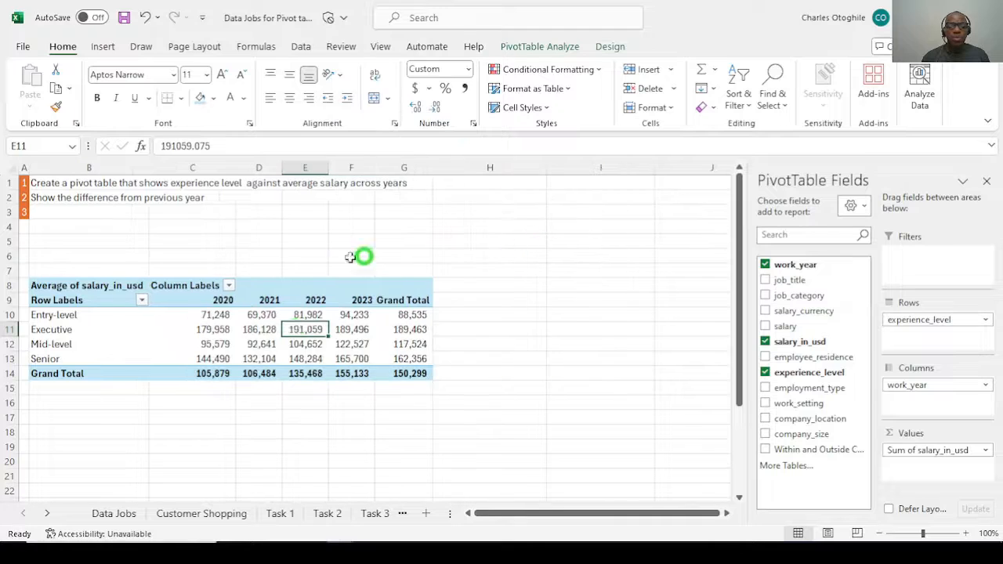
# Examine the Entry-level average salaries from 2020 to 2023 and their grand total
pyautogui.click(231, 337)
pyautogui.click(215, 318)
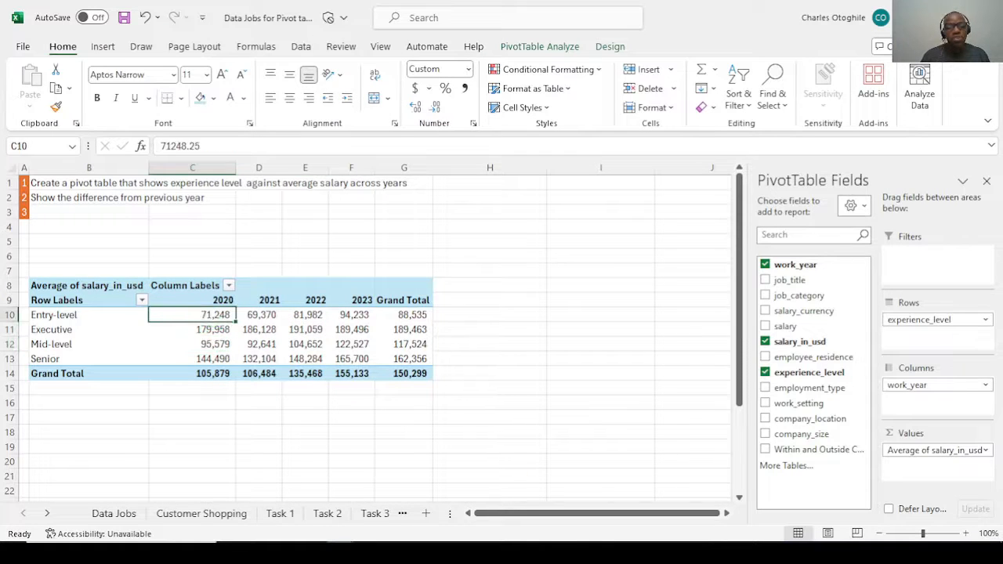
pyautogui.click(260, 315)
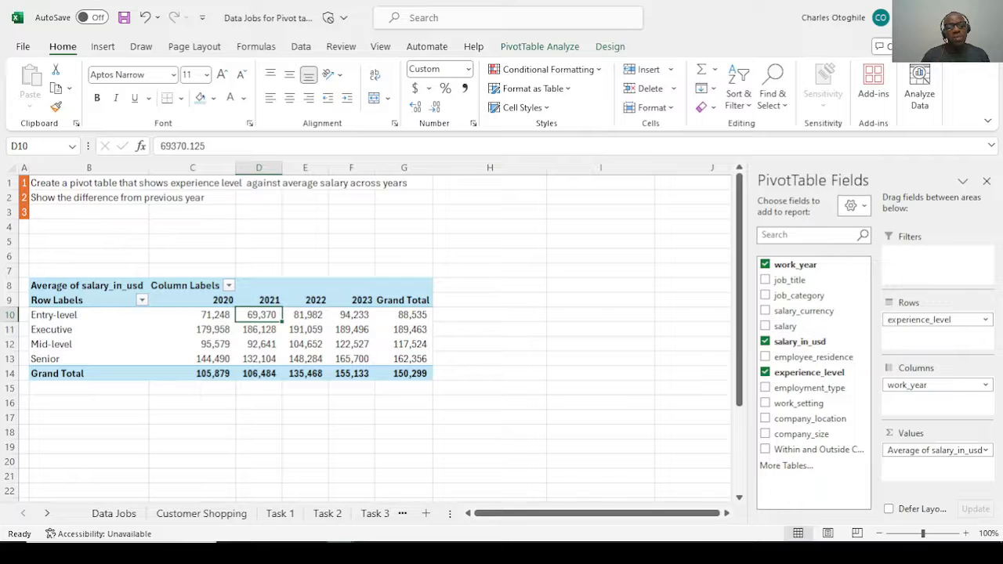
pyautogui.click(306, 315)
pyautogui.click(351, 315)
pyautogui.click(404, 316)
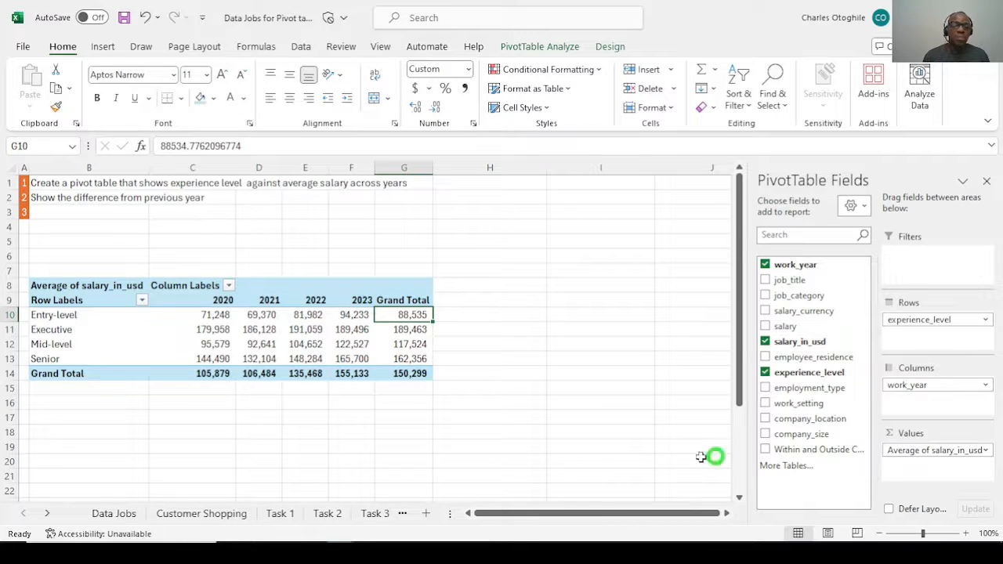
# Turn off the pivot table's grand totals for both rows and columns
pyautogui.click(247, 327)
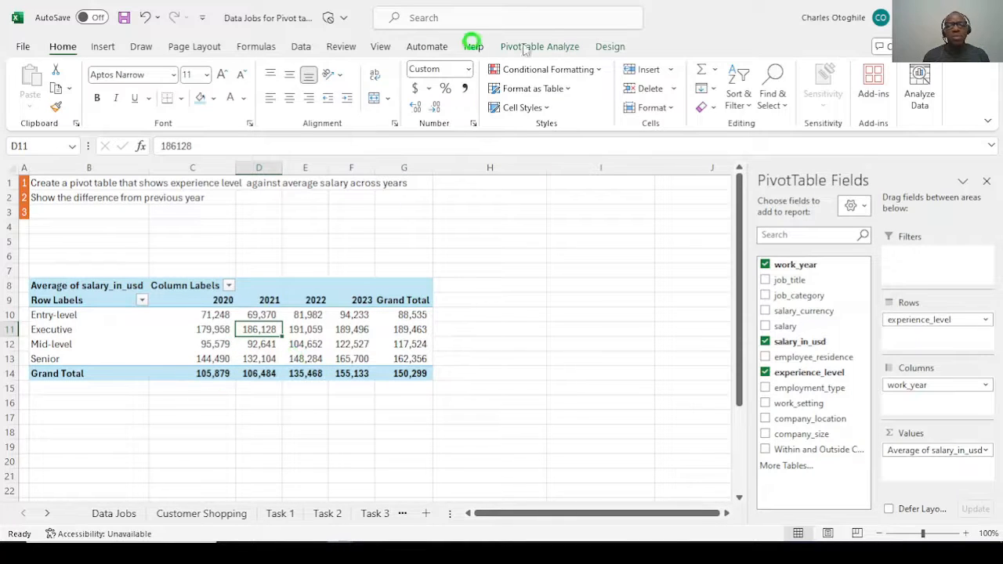
pyautogui.click(610, 47)
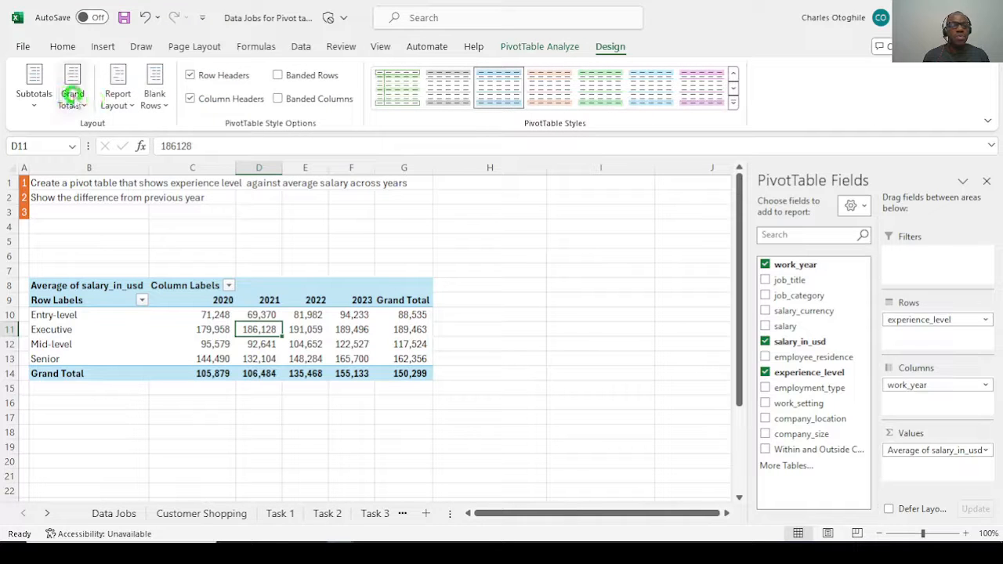
pyautogui.click(72, 92)
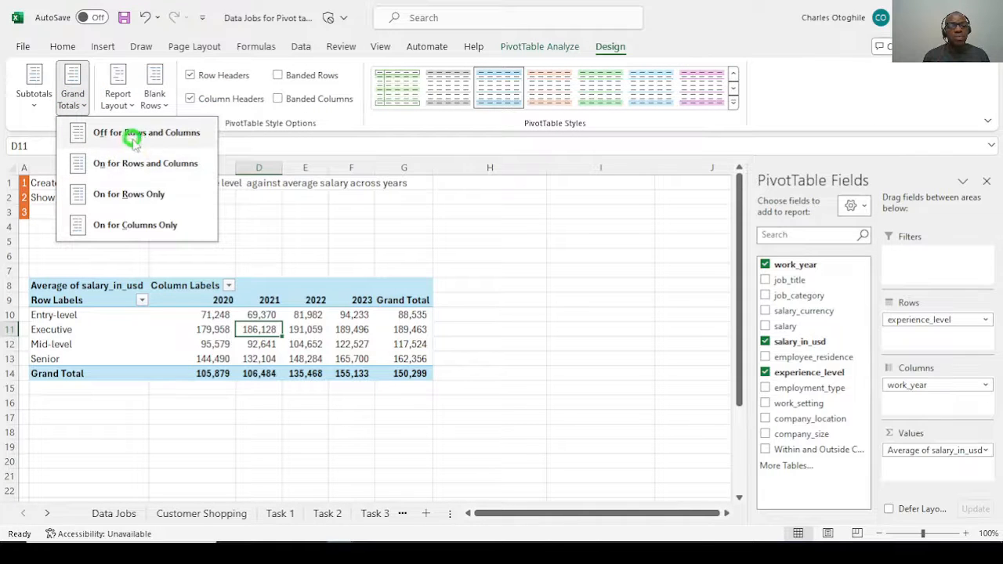
pyautogui.click(151, 135)
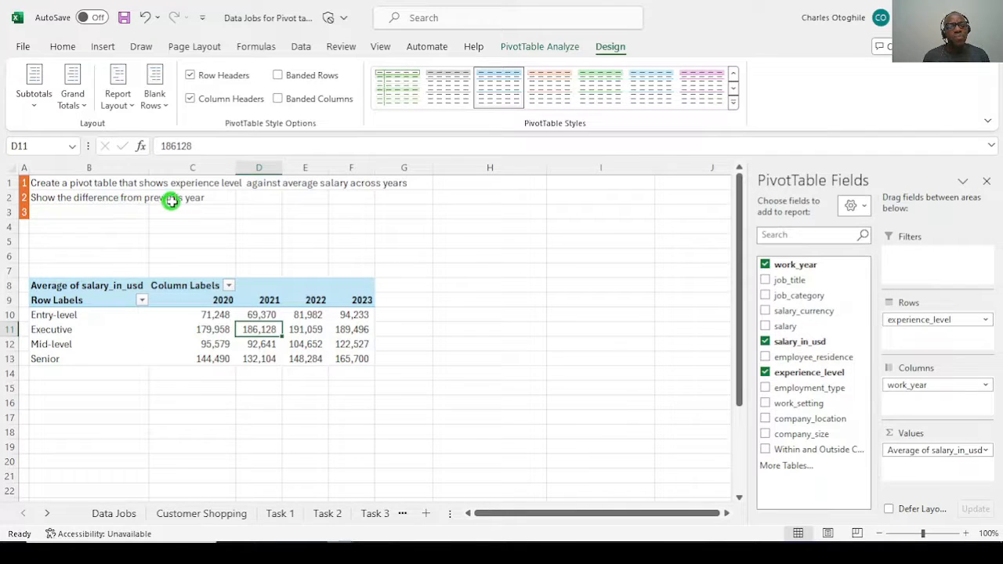
# Show the average salary values as Difference From, with work_year as base field and (previous) as base item
pyautogui.rightClick(296, 329)
pyautogui.moveTo(365, 232)
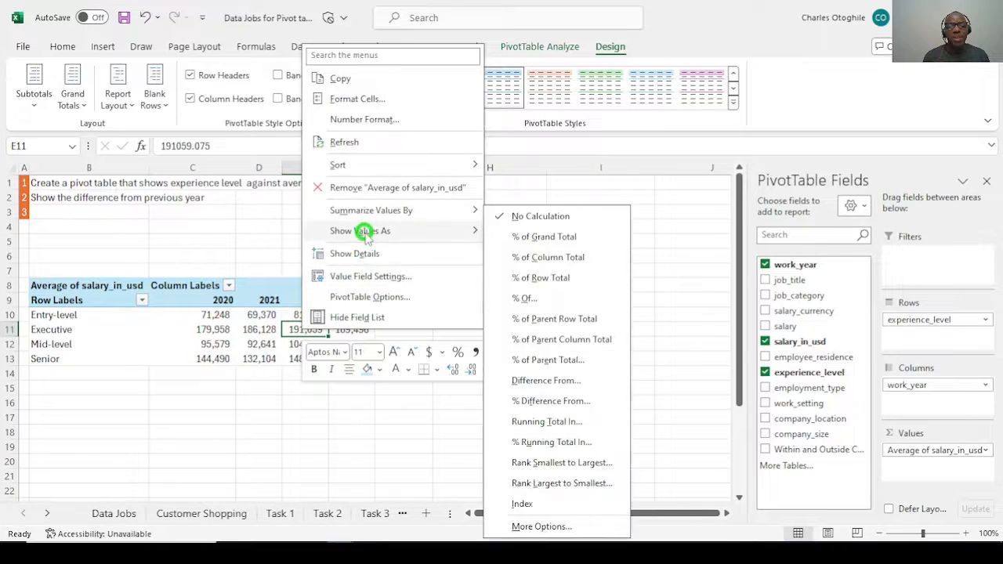
pyautogui.click(546, 381)
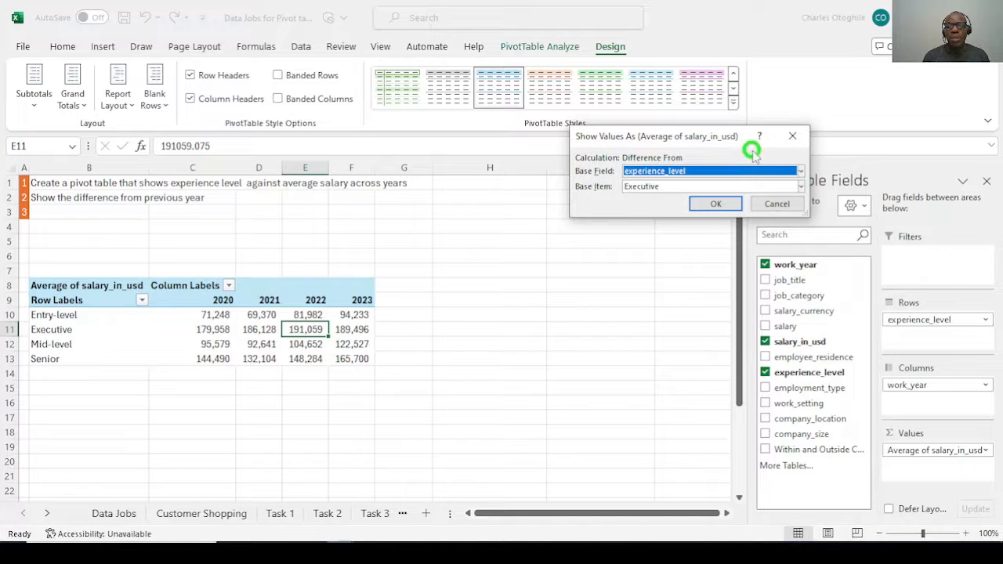
pyautogui.moveTo(687, 144); pyautogui.dragTo(549, 212)
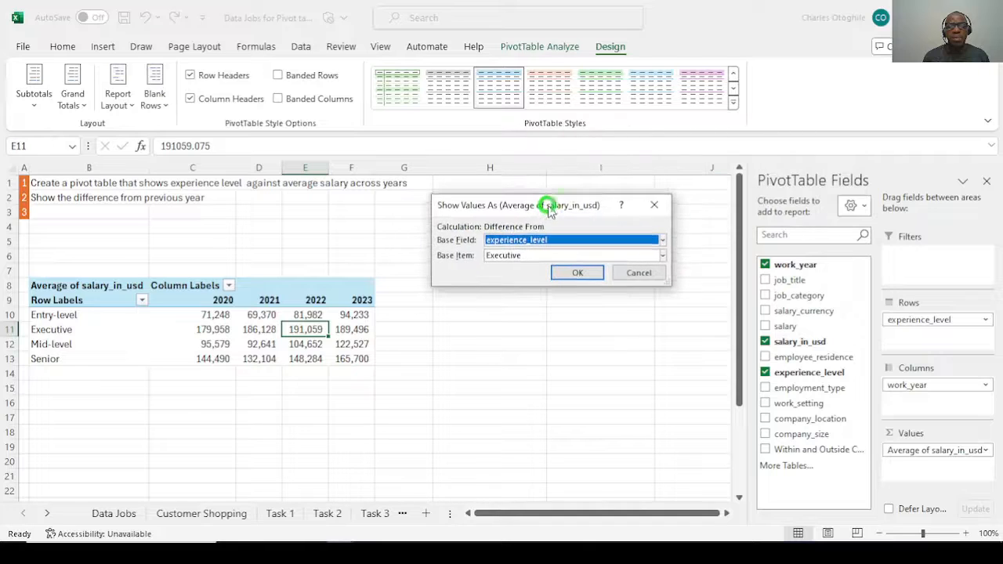
pyautogui.click(663, 241)
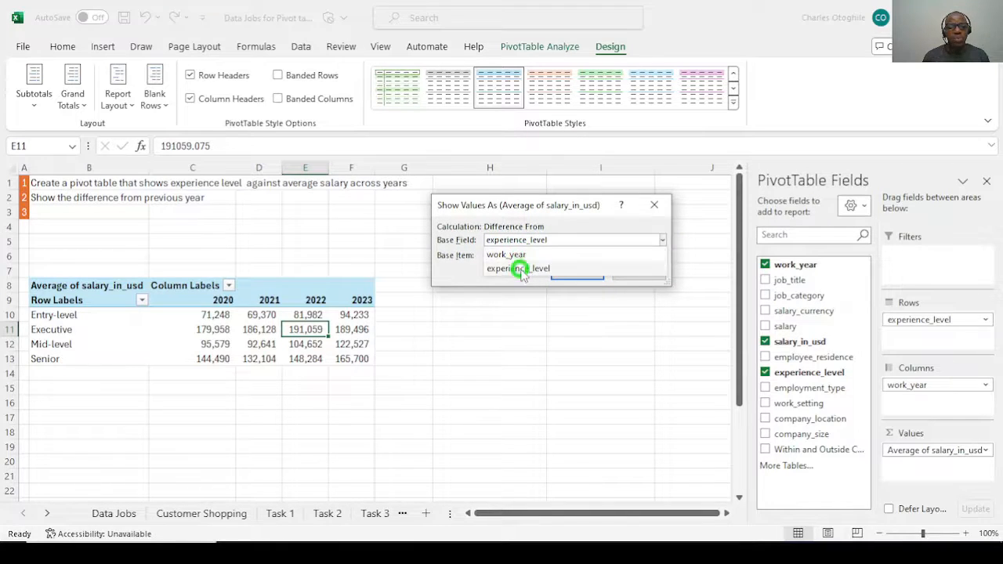
pyautogui.click(506, 255)
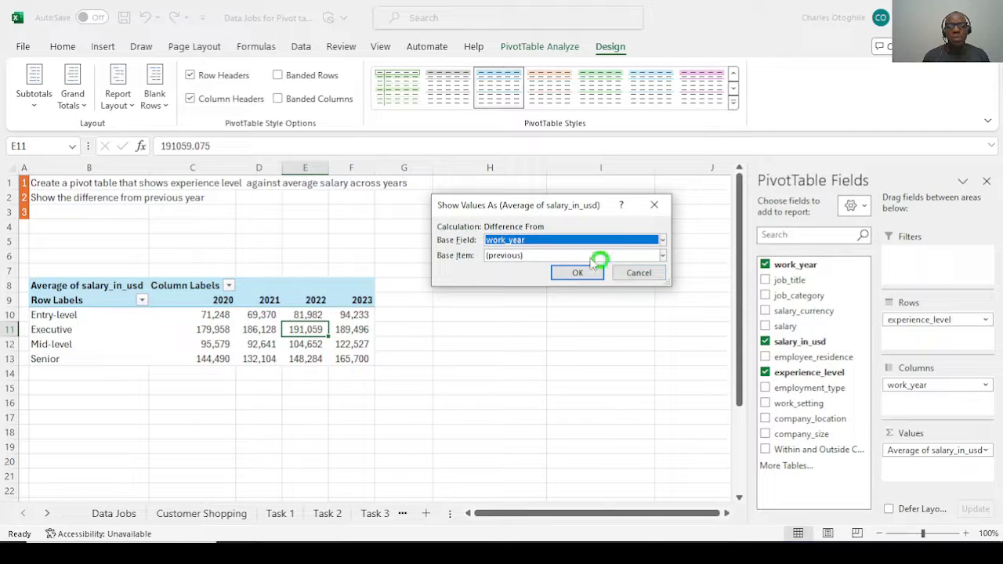
pyautogui.click(664, 256)
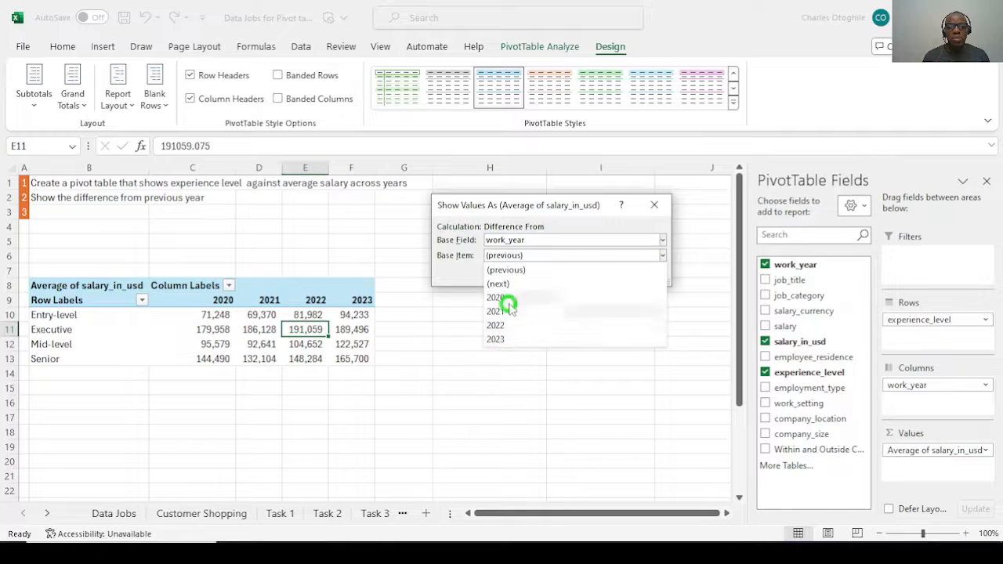
pyautogui.click(635, 225)
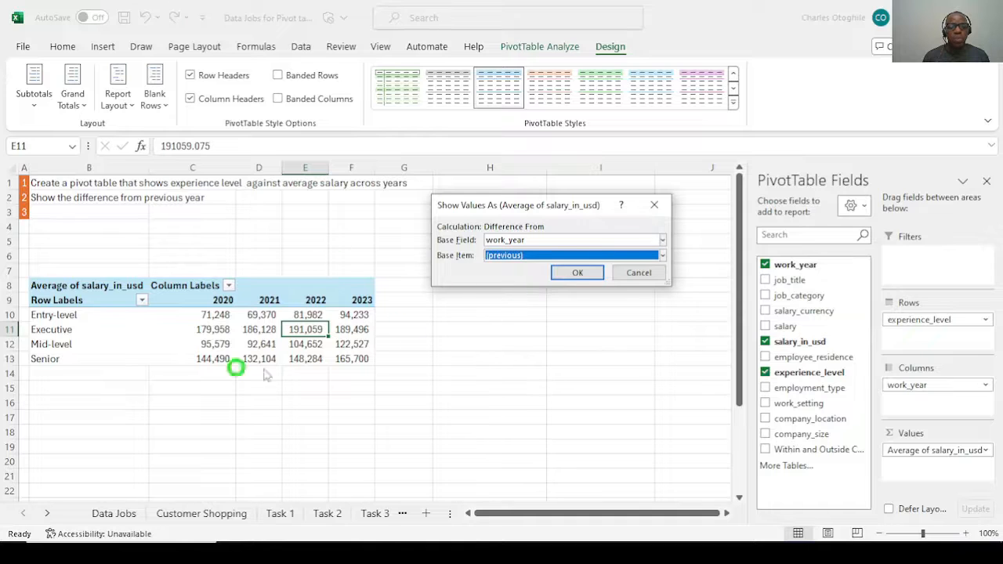
pyautogui.click(578, 272)
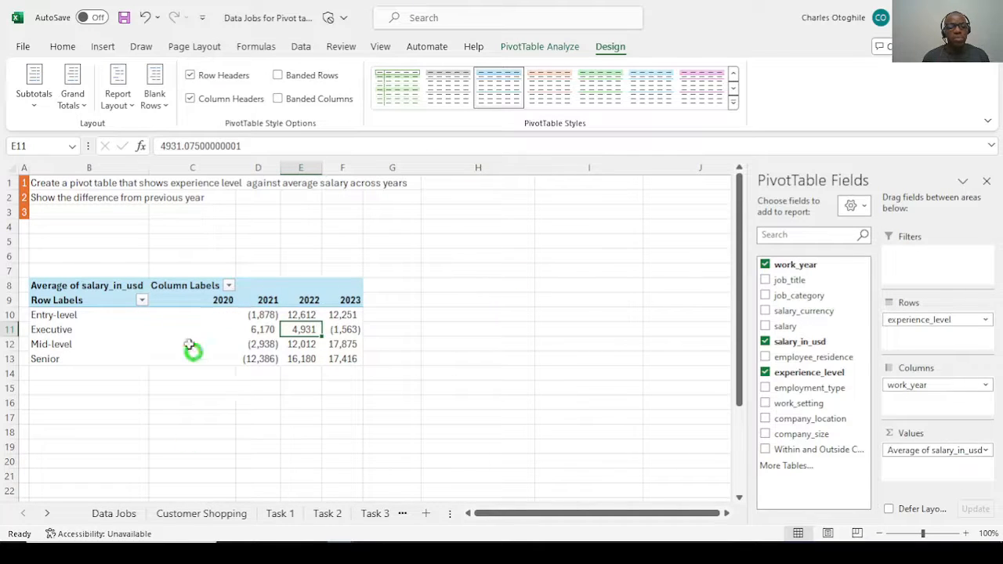
# Examine the empty 2020 column and the Entry-level salary differences for 2021, 2022 and 2023
pyautogui.moveTo(179, 318); pyautogui.dragTo(171, 365)
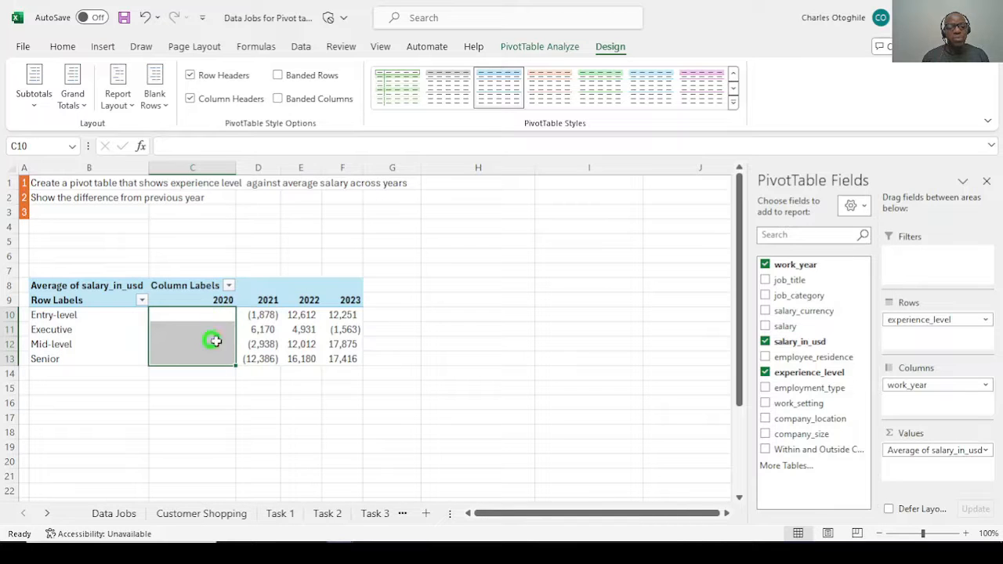
pyautogui.click(261, 317)
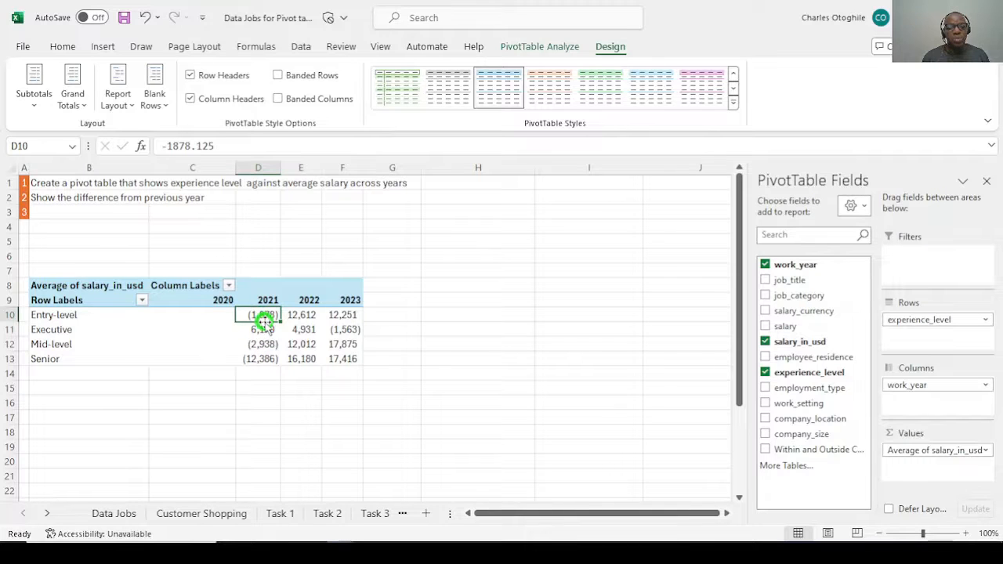
pyautogui.click(303, 315)
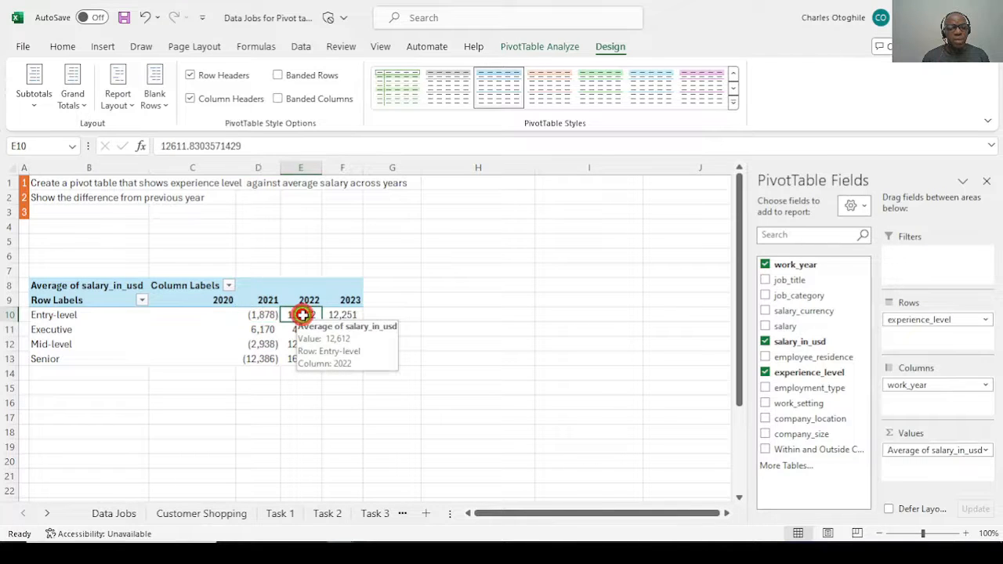
pyautogui.click(347, 315)
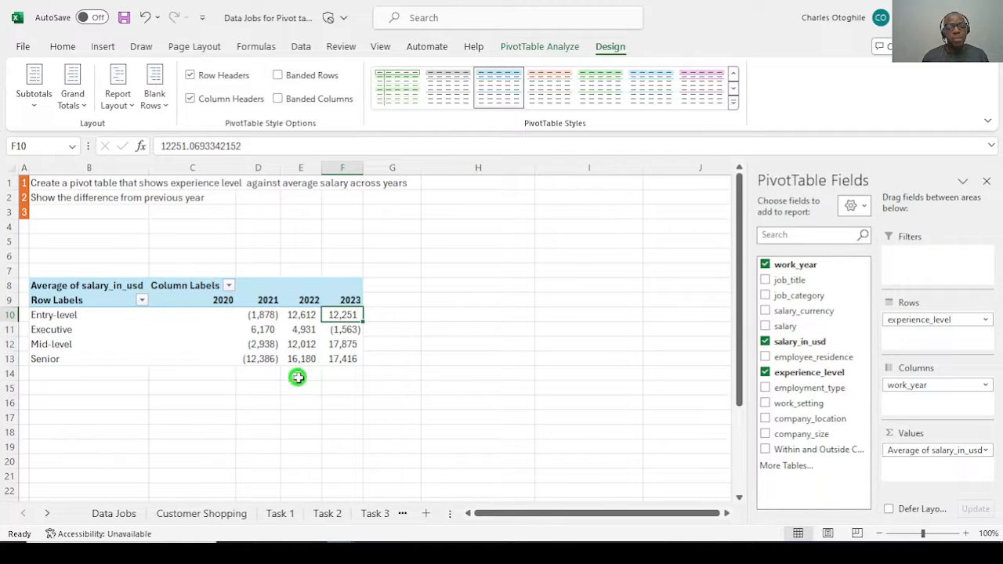
pyautogui.click(263, 212)
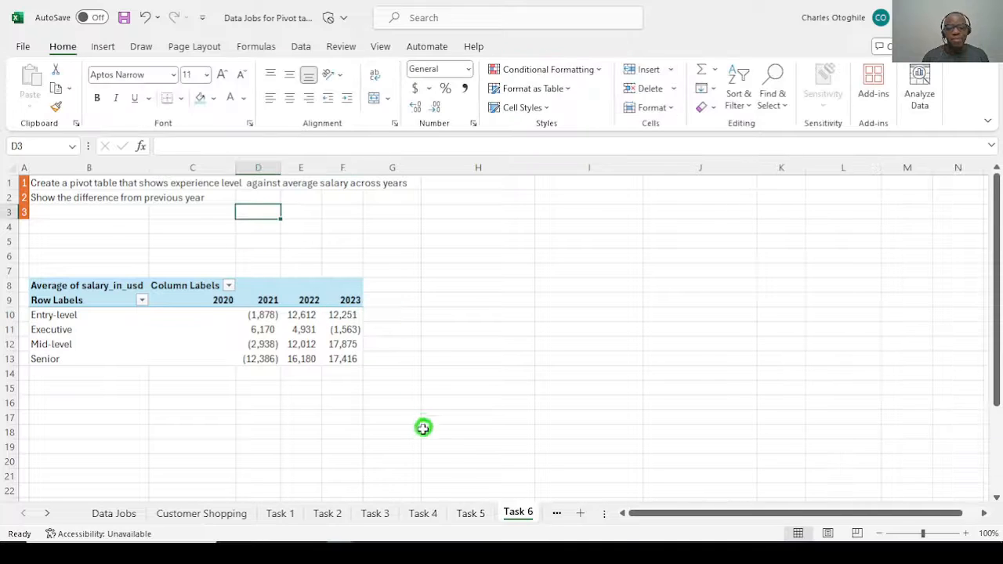
# Go to the Task 7 sheet and read its instructions
pyautogui.click(48, 513)
pyautogui.click(49, 514)
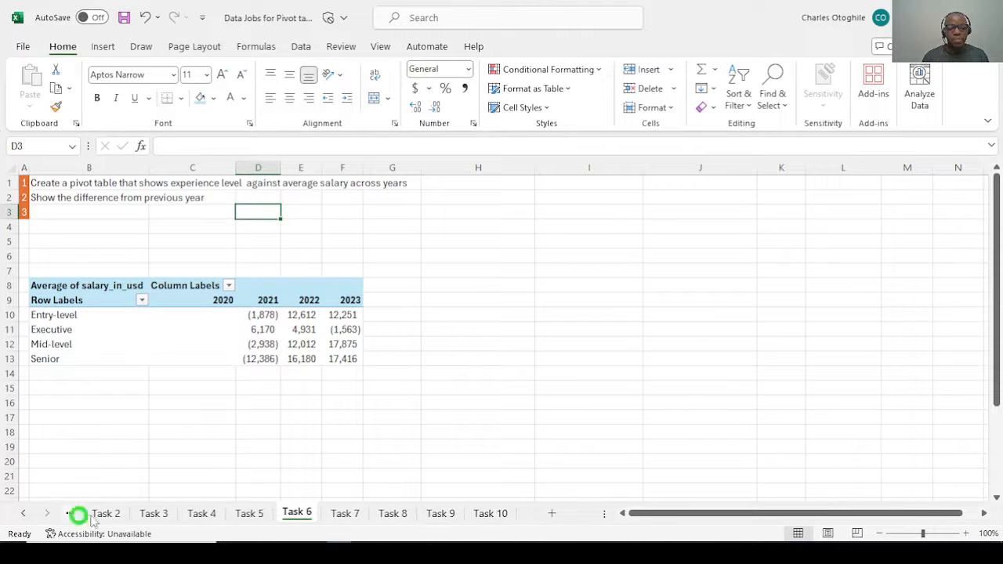
pyautogui.click(344, 512)
pyautogui.click(164, 339)
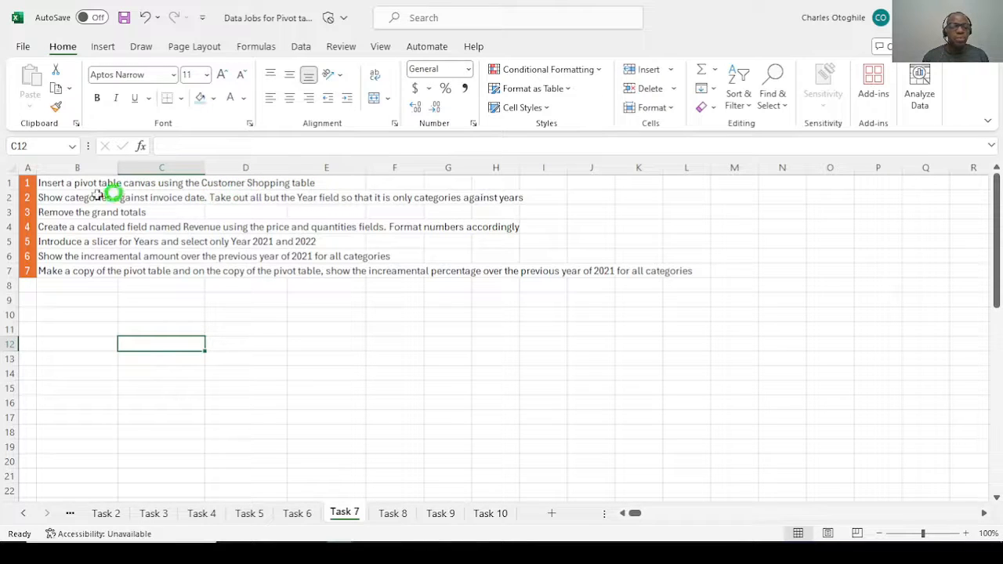
pyautogui.click(74, 339)
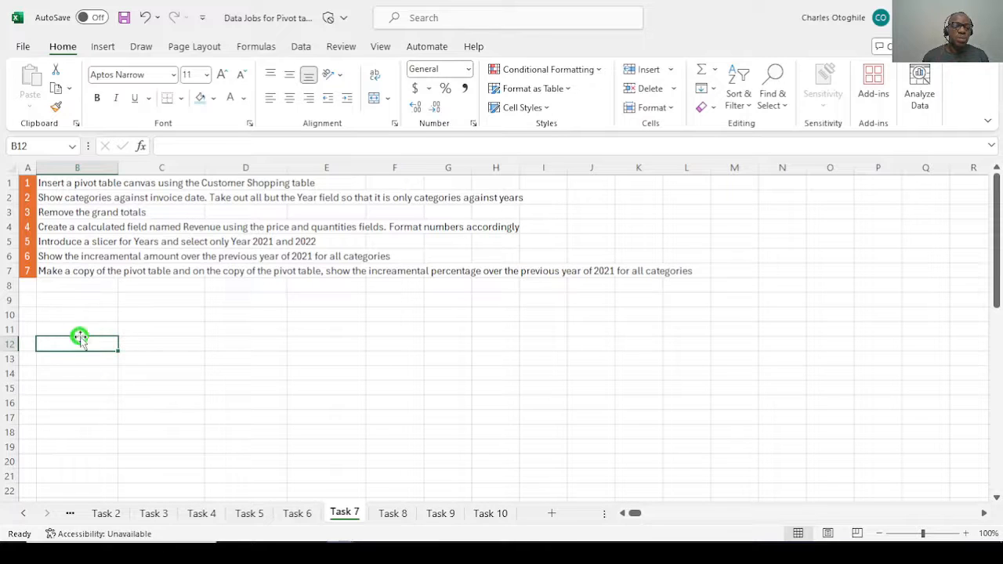
pyautogui.click(88, 328)
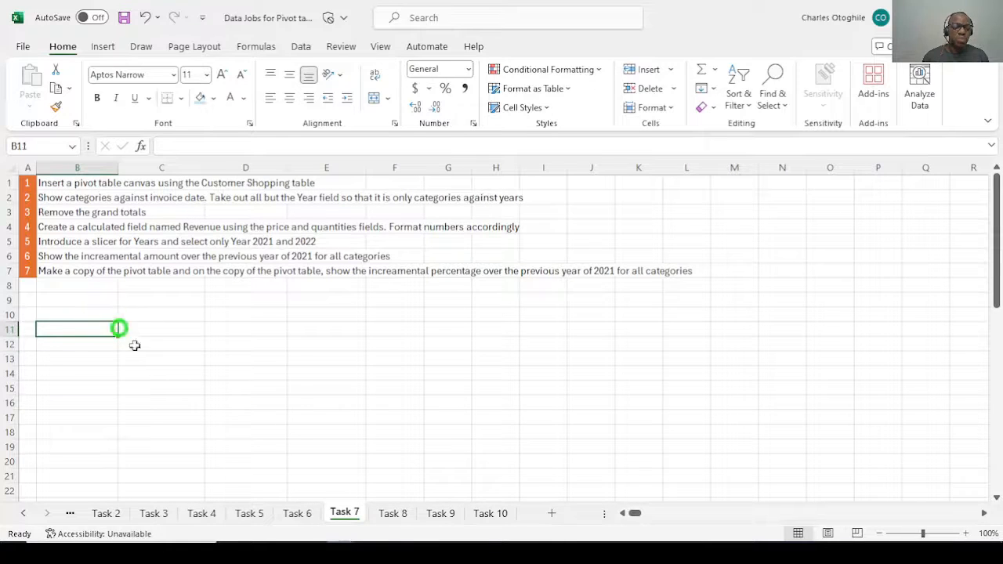
# Insert a pivot table from the Customer Shopping data range $A$2:$J$99459 into cell B10 of the existing Task 7 sheet
pyautogui.click(17, 514)
pyautogui.click(180, 514)
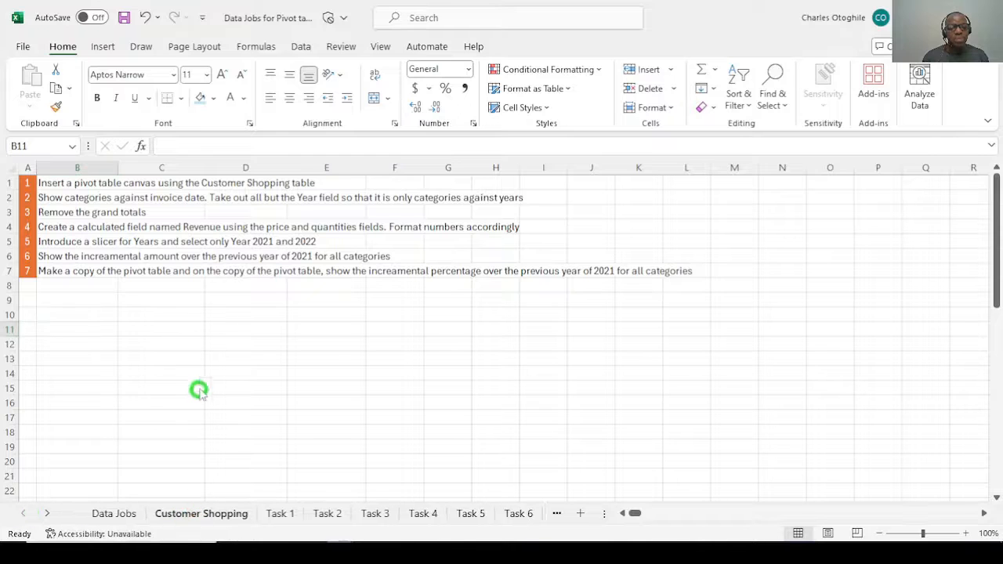
pyautogui.click(201, 514)
pyautogui.click(160, 301)
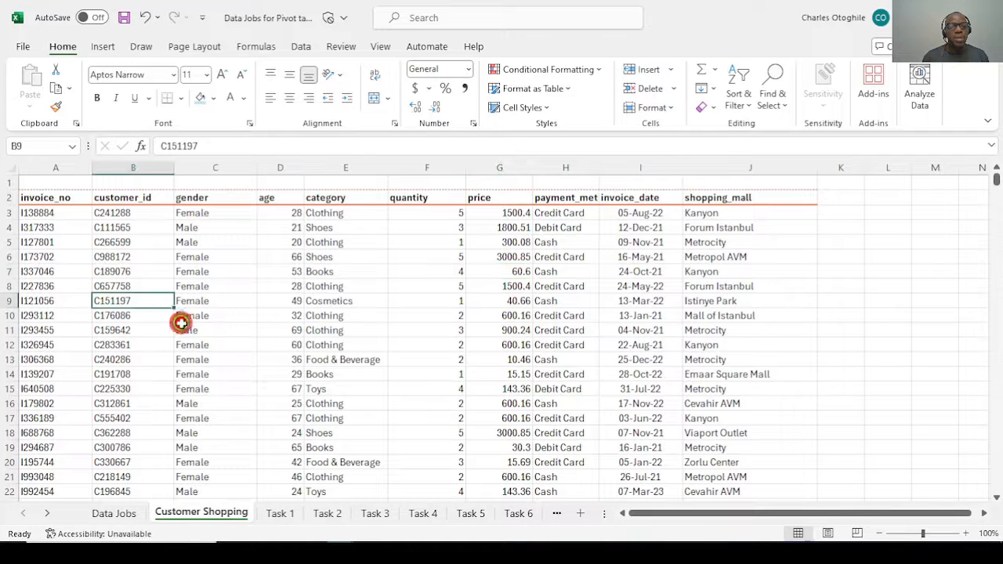
pyautogui.click(102, 48)
pyautogui.click(43, 85)
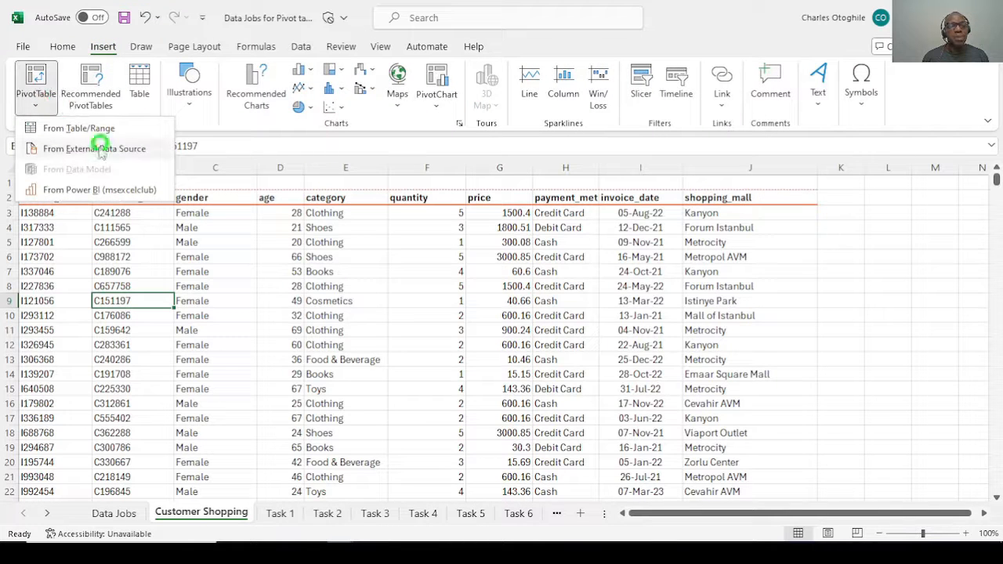
pyautogui.click(69, 128)
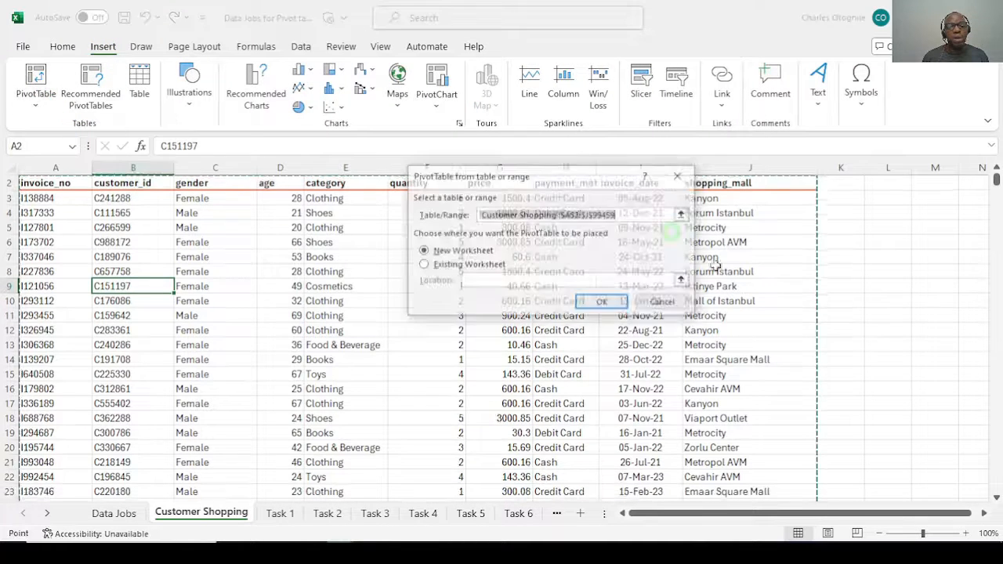
pyautogui.click(424, 265)
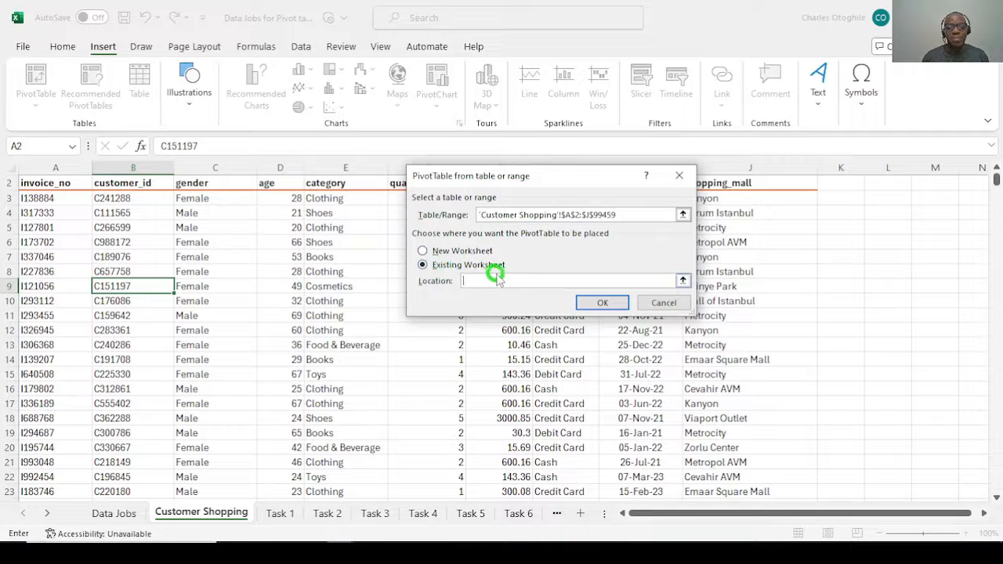
pyautogui.click(47, 514)
pyautogui.click(47, 514)
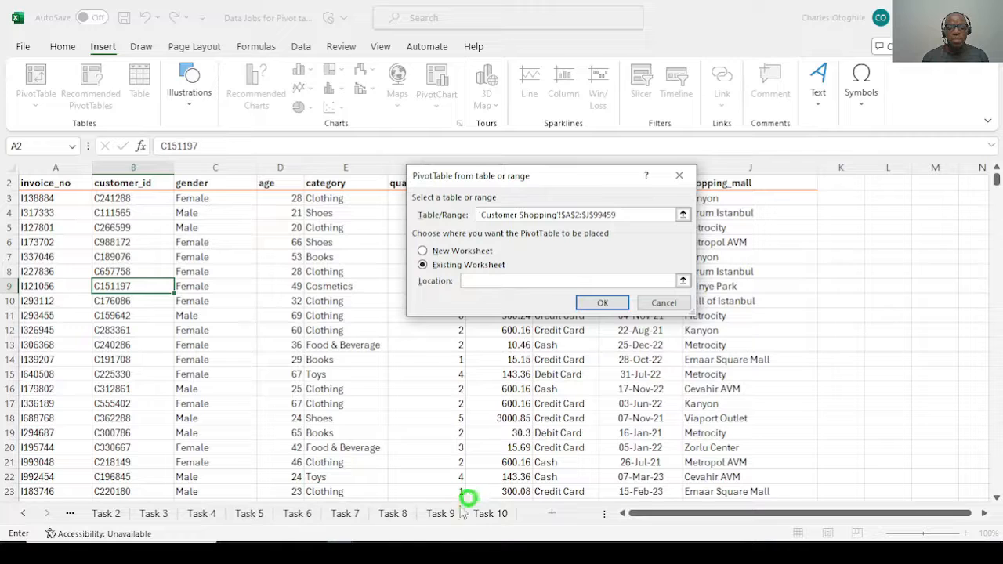
pyautogui.click(344, 514)
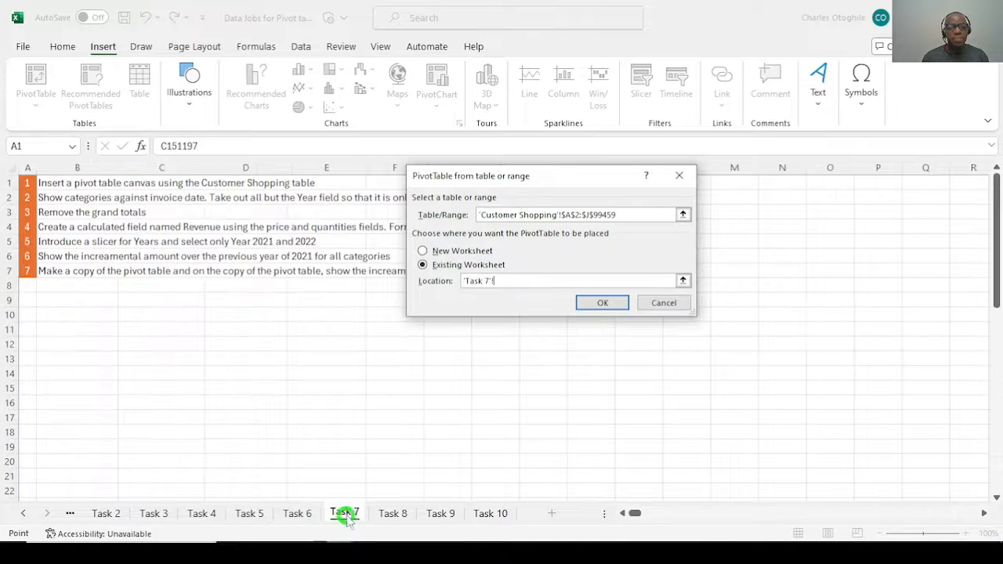
pyautogui.click(54, 320)
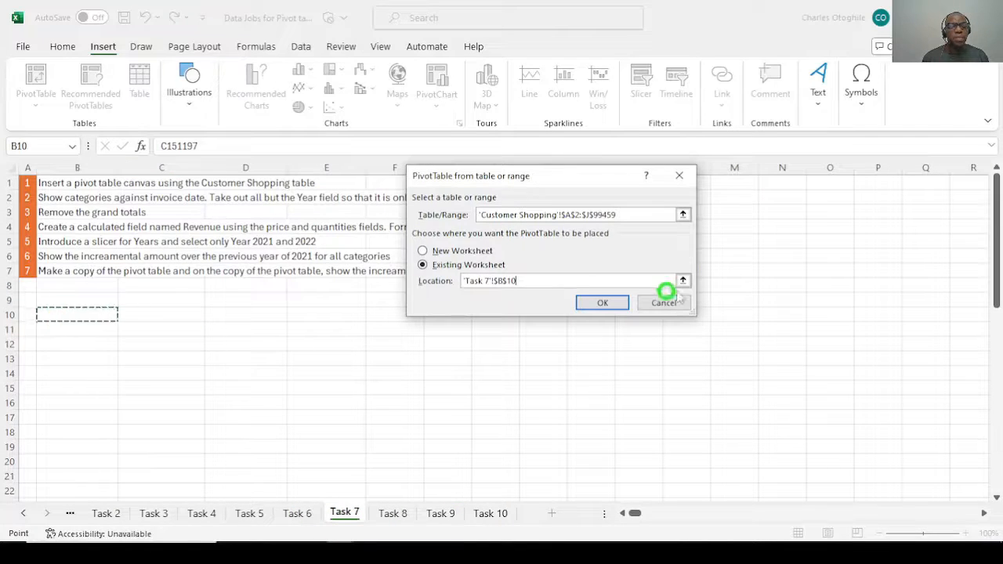
pyautogui.click(603, 303)
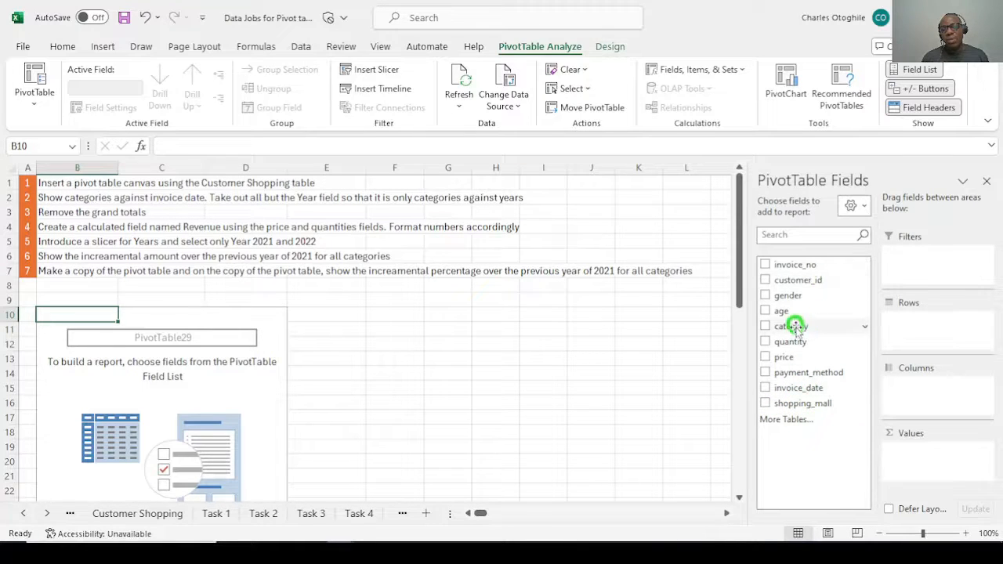
# Add category to the pivot table's rows and, after checking the source dates on Customer Shopping, add invoice_date to its columns
pyautogui.moveTo(796, 328); pyautogui.dragTo(932, 321)
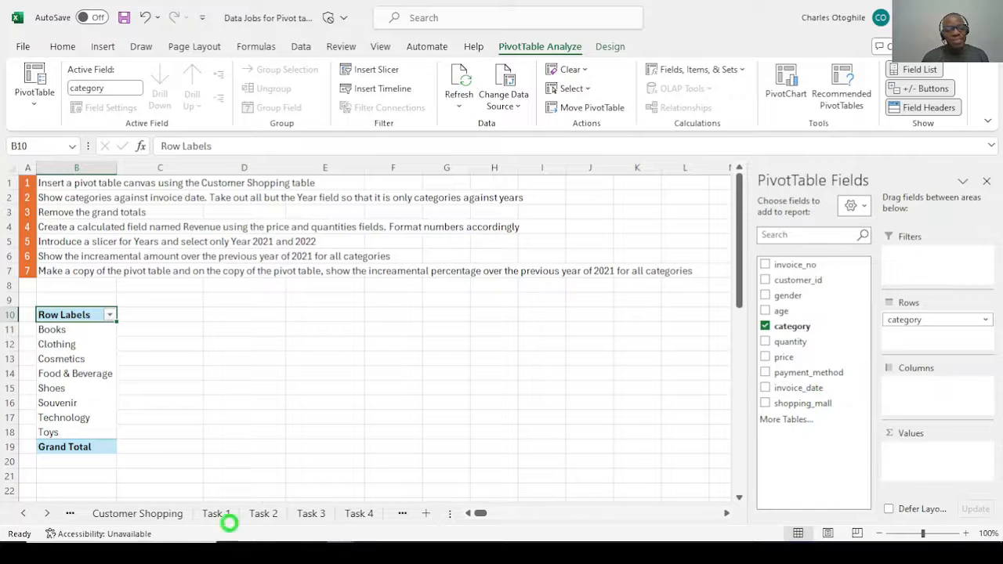
pyautogui.click(145, 515)
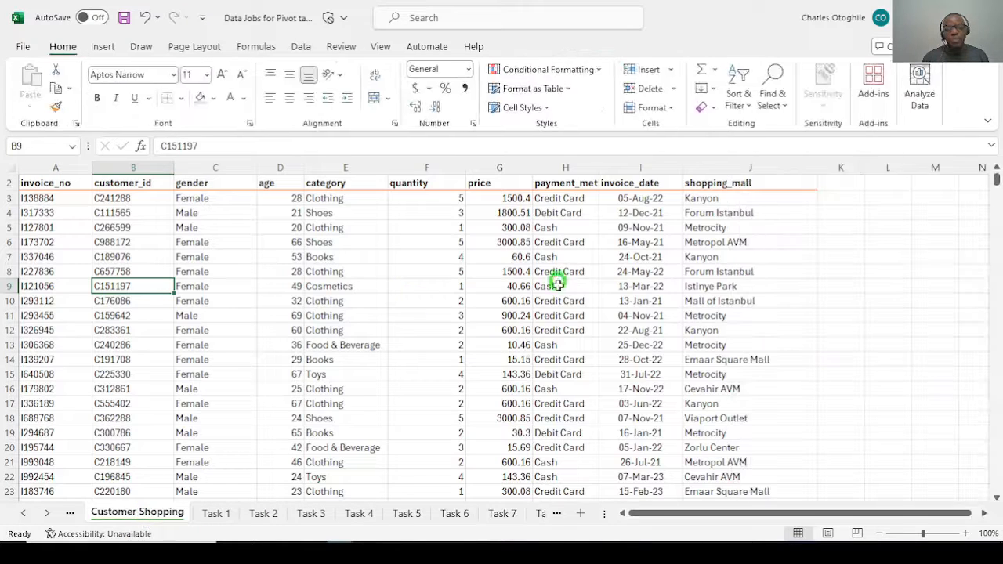
pyautogui.click(639, 300)
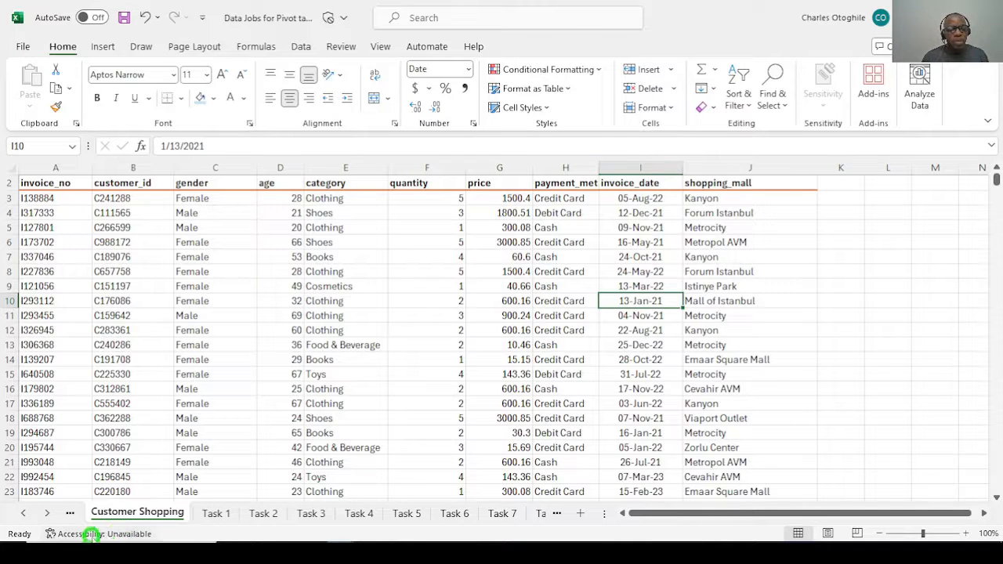
pyautogui.click(499, 514)
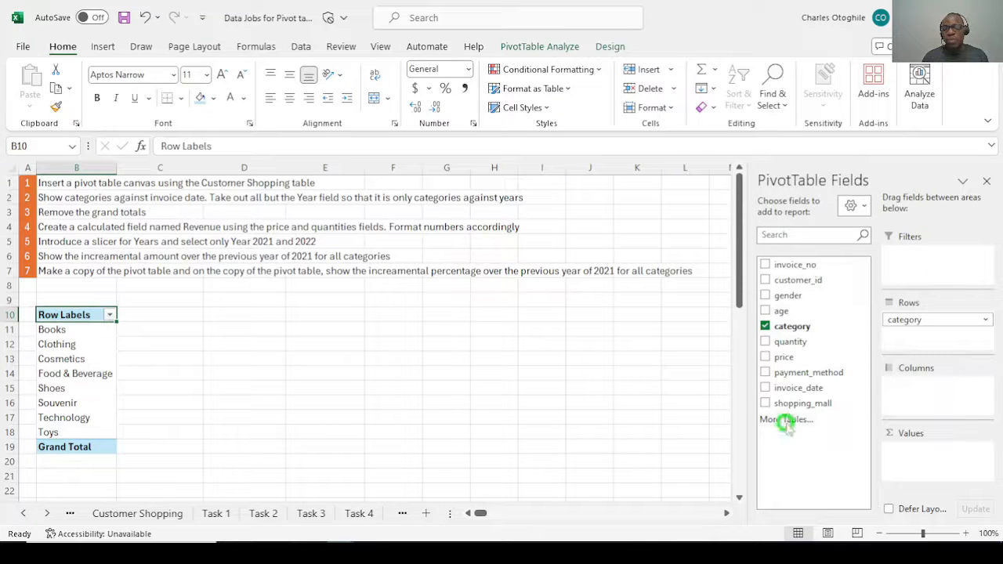
pyautogui.moveTo(790, 390); pyautogui.dragTo(936, 385)
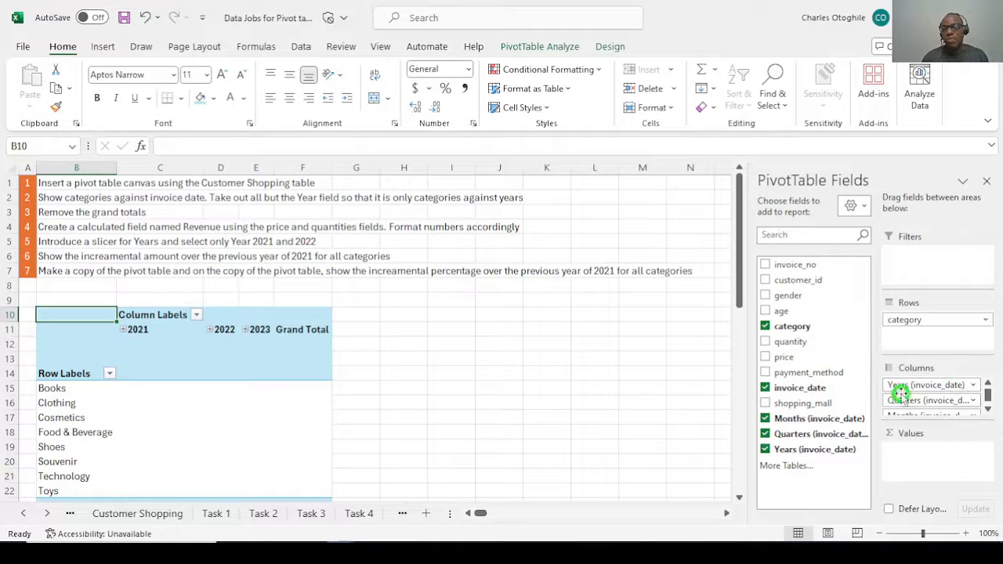
# Remove the Quarters, Months and invoice_date fields from the pivot table so only Years (invoice_date) groups the columns
pyautogui.moveTo(980, 399); pyautogui.dragTo(765, 435)
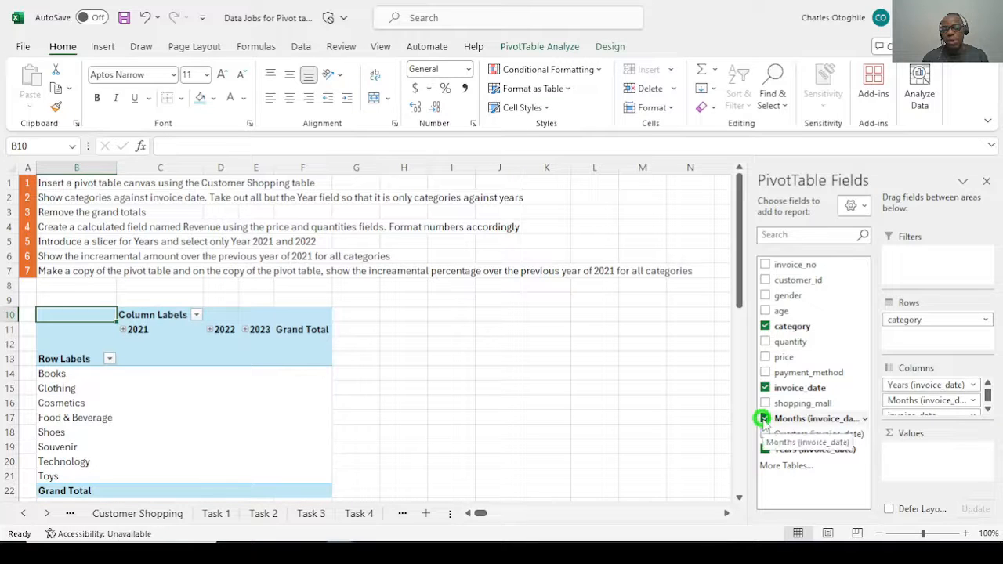
pyautogui.click(765, 418)
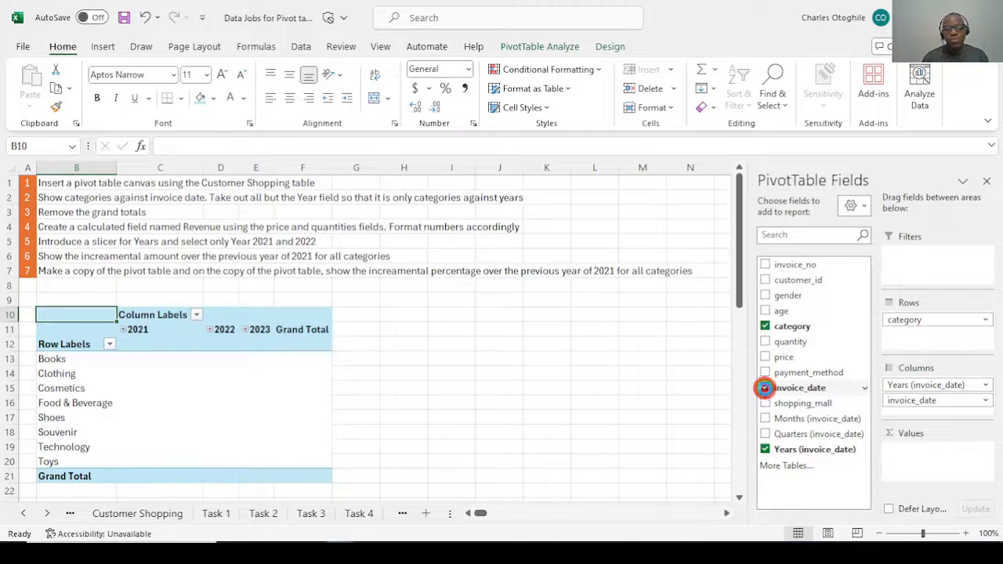
pyautogui.click(765, 388)
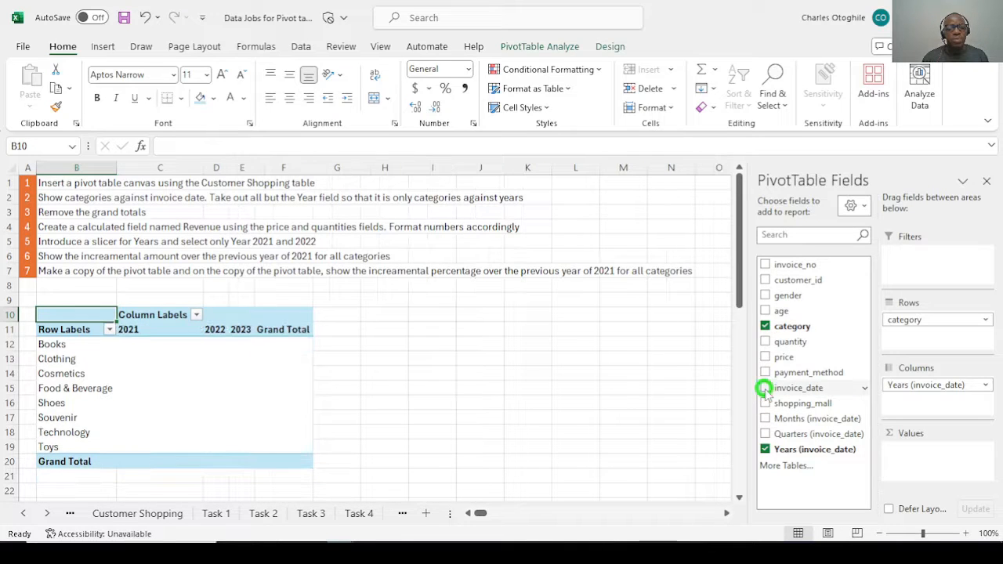
# Give worksheet columns C through E, which hold the pivot table's years 2021 to 2023, one equal width
pyautogui.click(140, 326)
pyautogui.moveTo(164, 167); pyautogui.dragTo(277, 168)
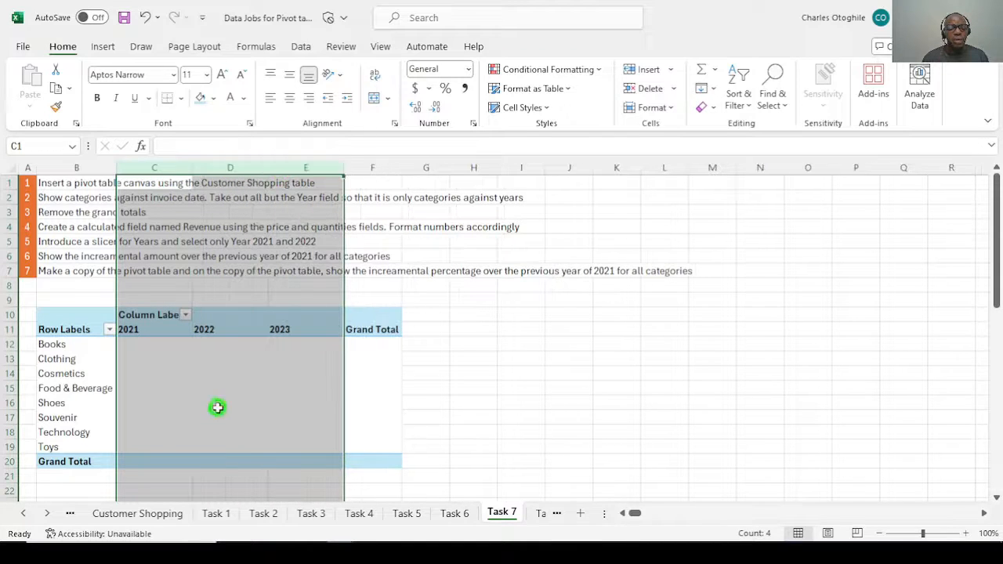
# Turn off the pivot table's grand totals for both rows and columns
pyautogui.click(204, 387)
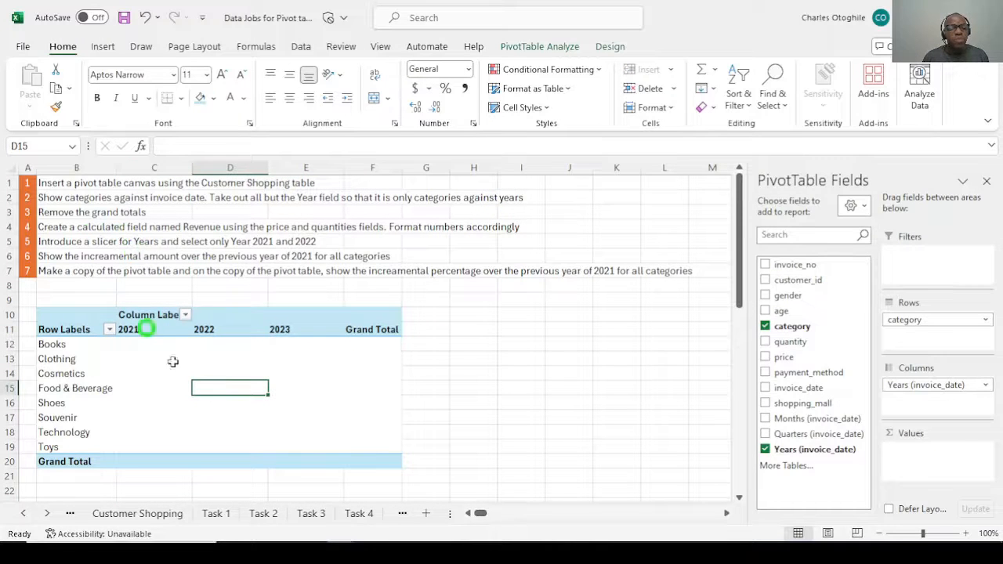
pyautogui.click(196, 346)
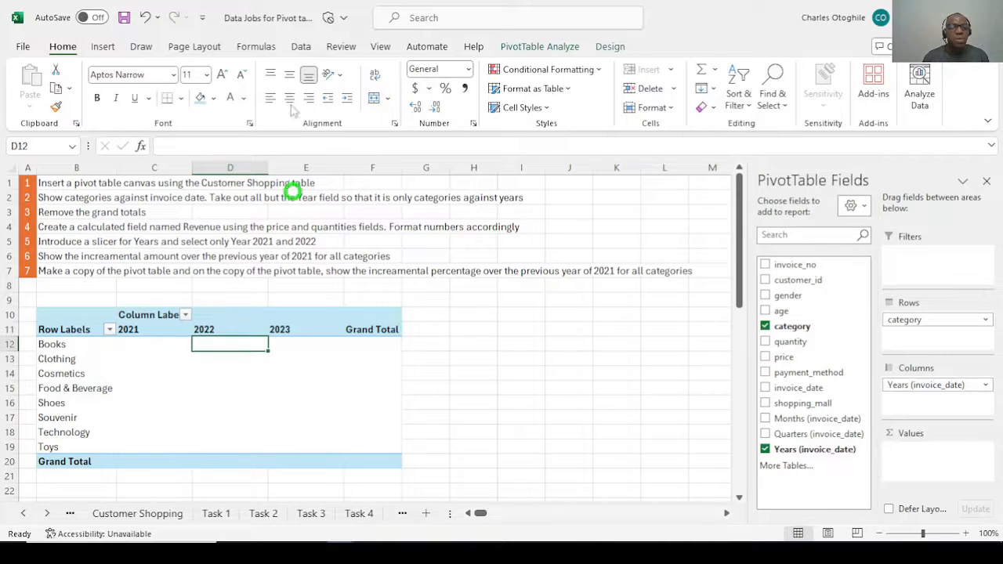
pyautogui.click(607, 47)
pyautogui.click(75, 87)
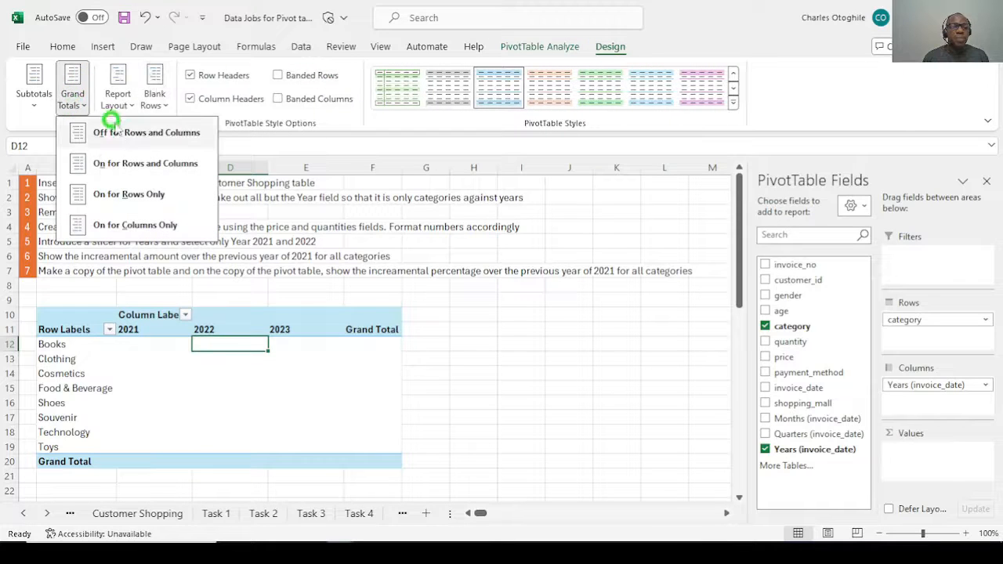
pyautogui.click(123, 133)
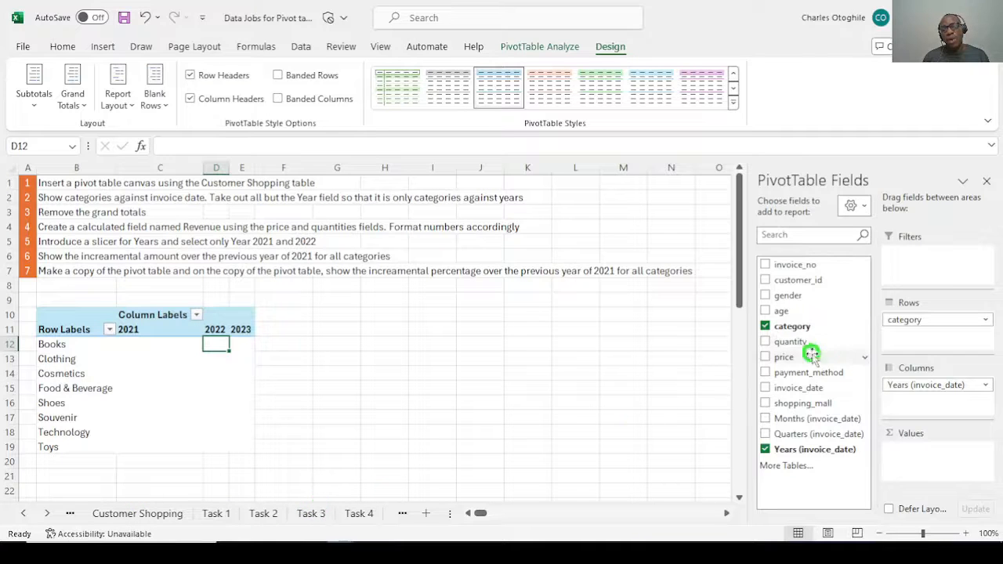
# Add a calculated field named Revenue to the pivot table with the formula = quantity* price
pyautogui.click(180, 373)
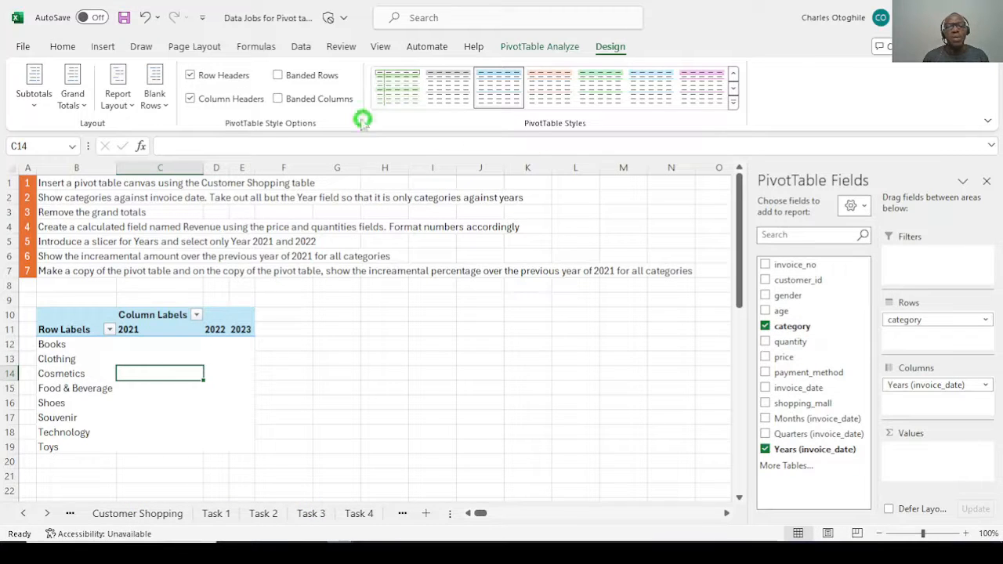
pyautogui.click(545, 48)
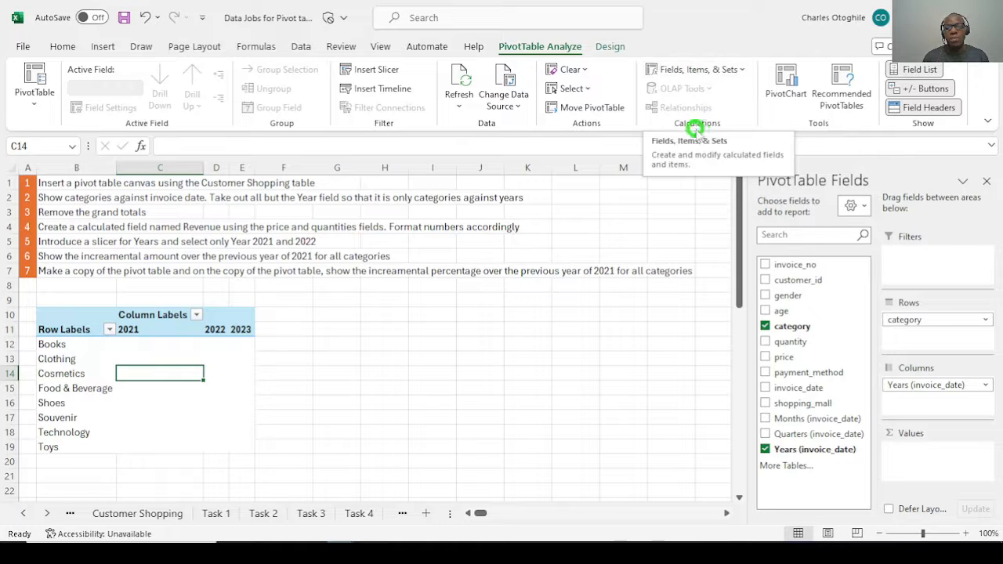
pyautogui.click(695, 69)
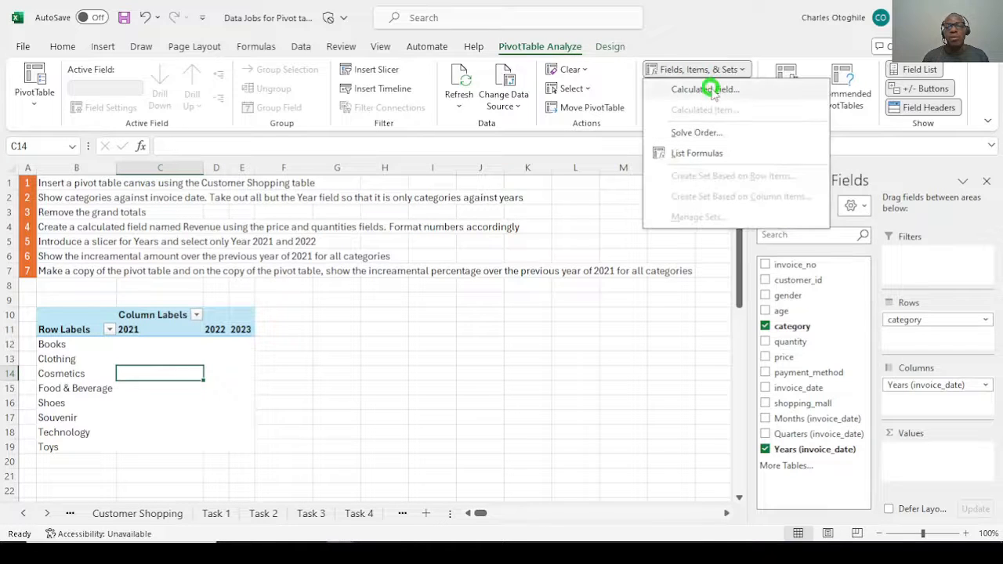
pyautogui.click(709, 89)
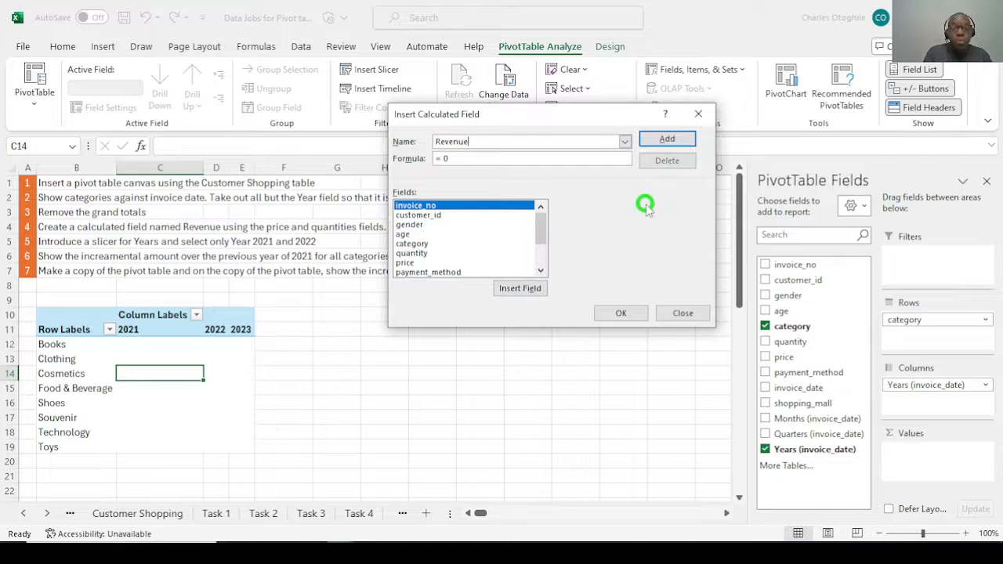
pyautogui.click(444, 158)
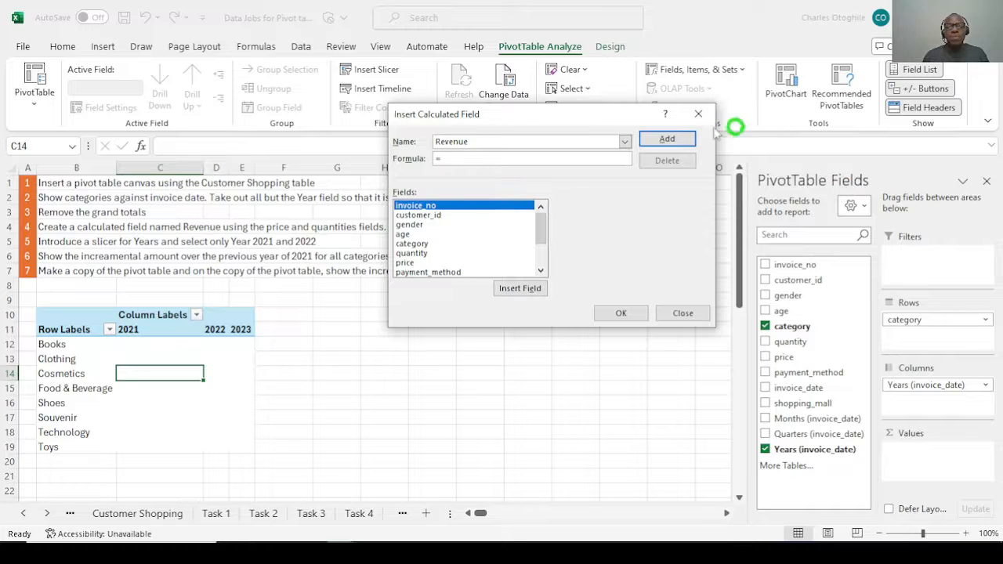
pyautogui.doubleClick(411, 253)
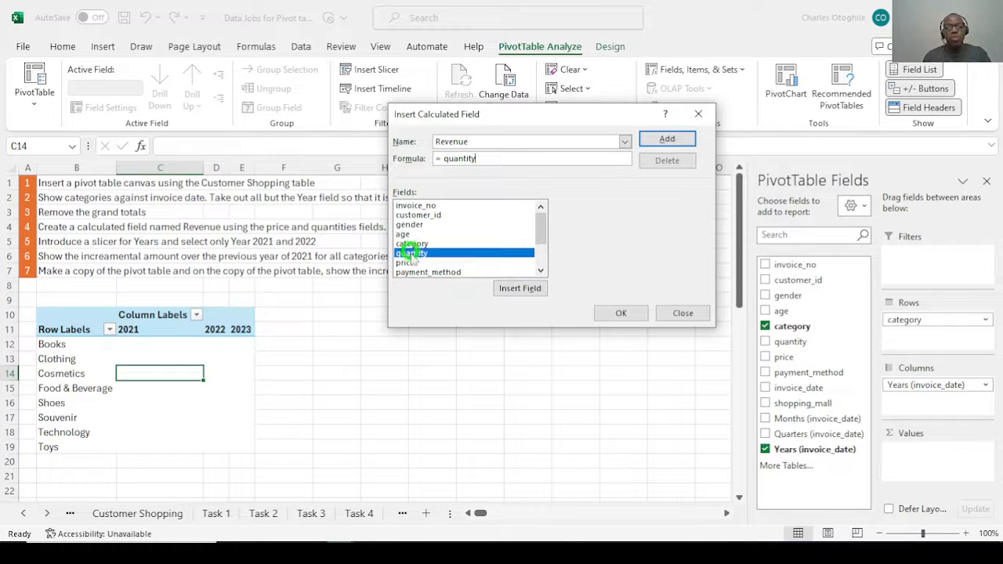
pyautogui.write('8')
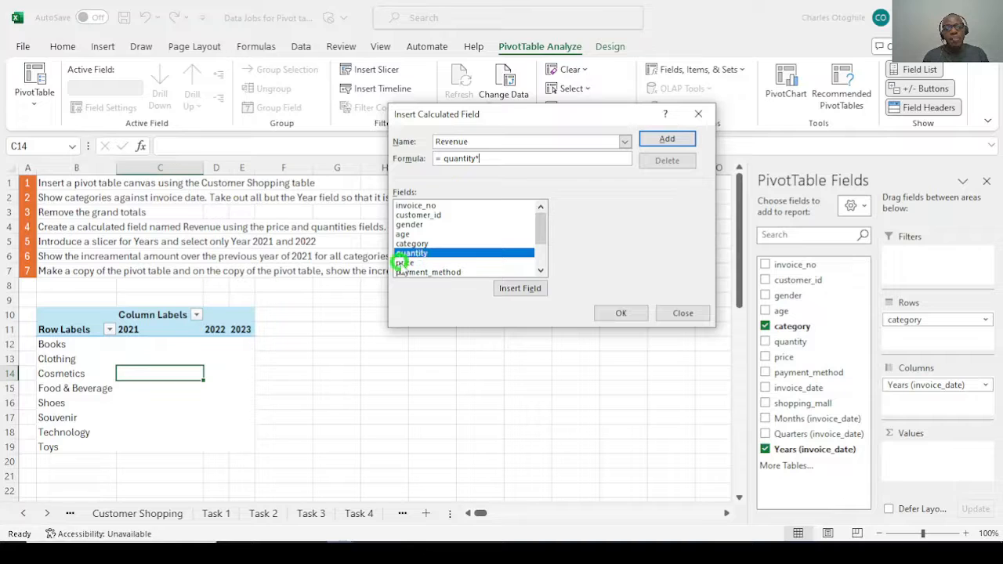
pyautogui.click(403, 264)
pyautogui.click(540, 289)
pyautogui.click(524, 290)
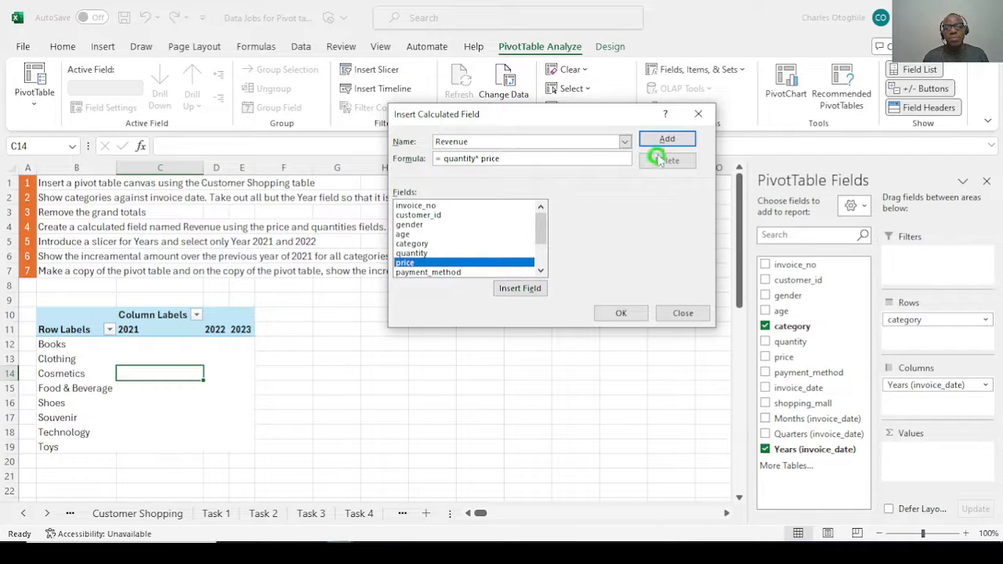
pyautogui.click(622, 313)
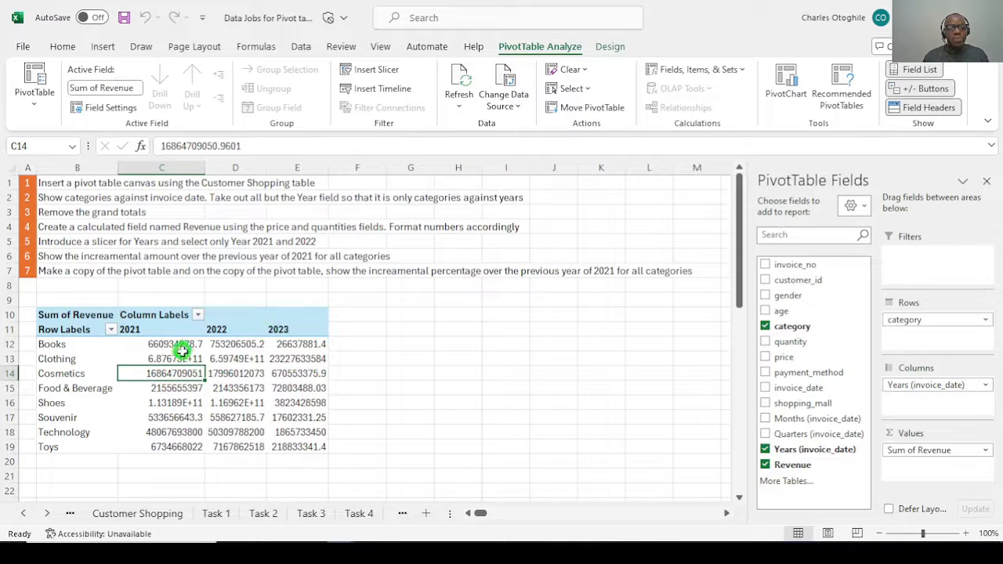
# Format the Revenue values in C12:E19 with thousands separators and no decimal places
pyautogui.moveTo(180, 346); pyautogui.dragTo(276, 449)
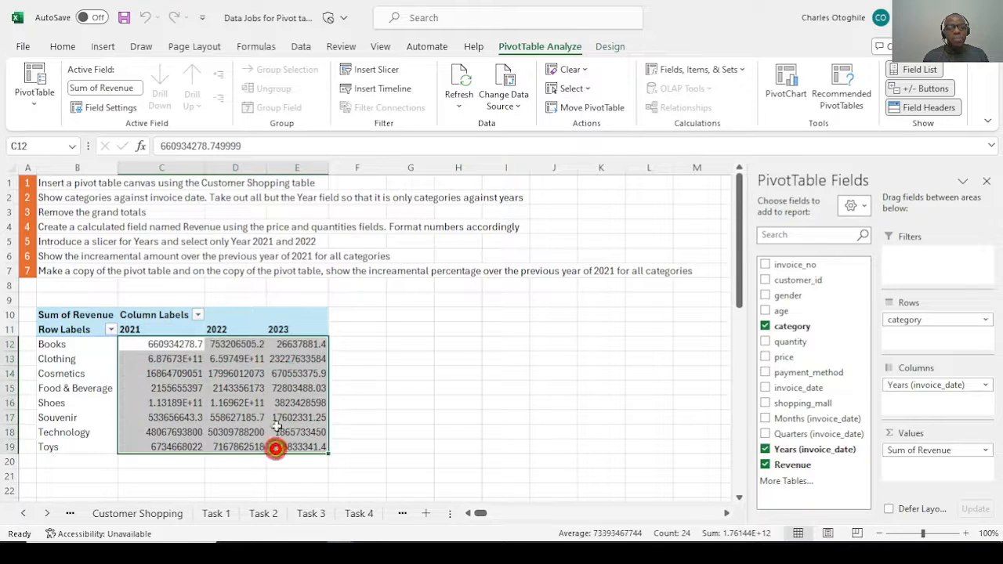
pyautogui.click(63, 47)
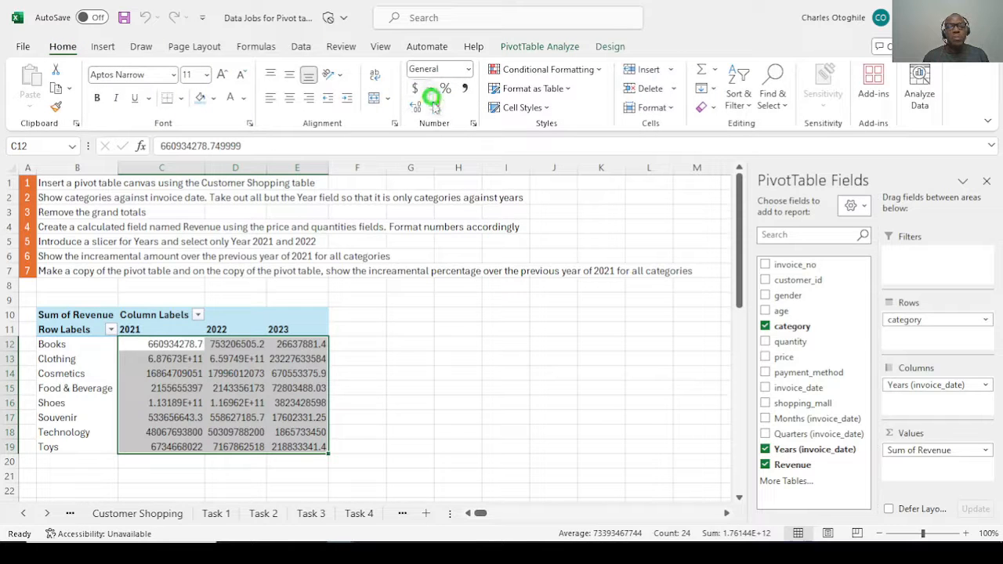
pyautogui.click(465, 87)
pyautogui.click(434, 108)
pyautogui.click(434, 108)
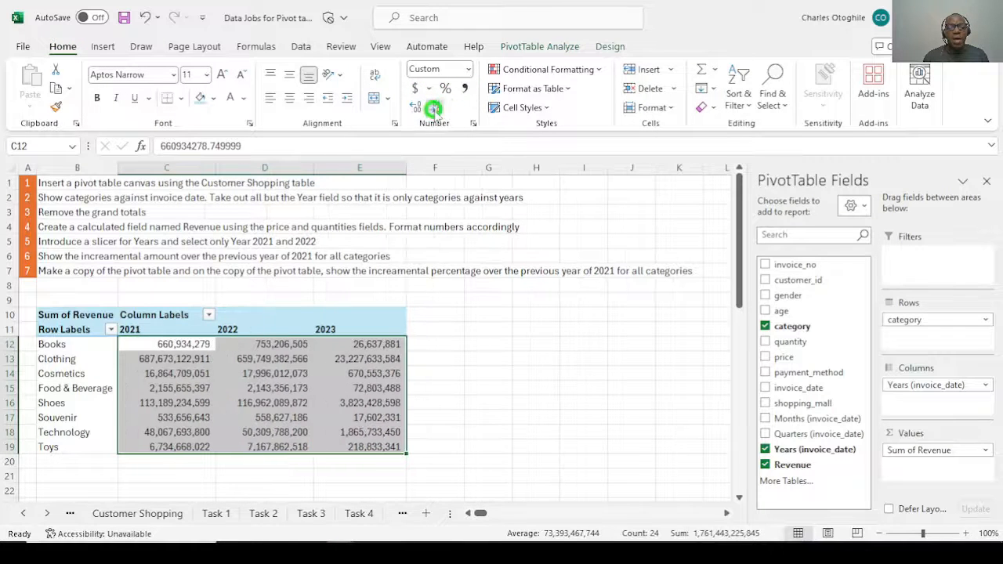
pyautogui.click(192, 374)
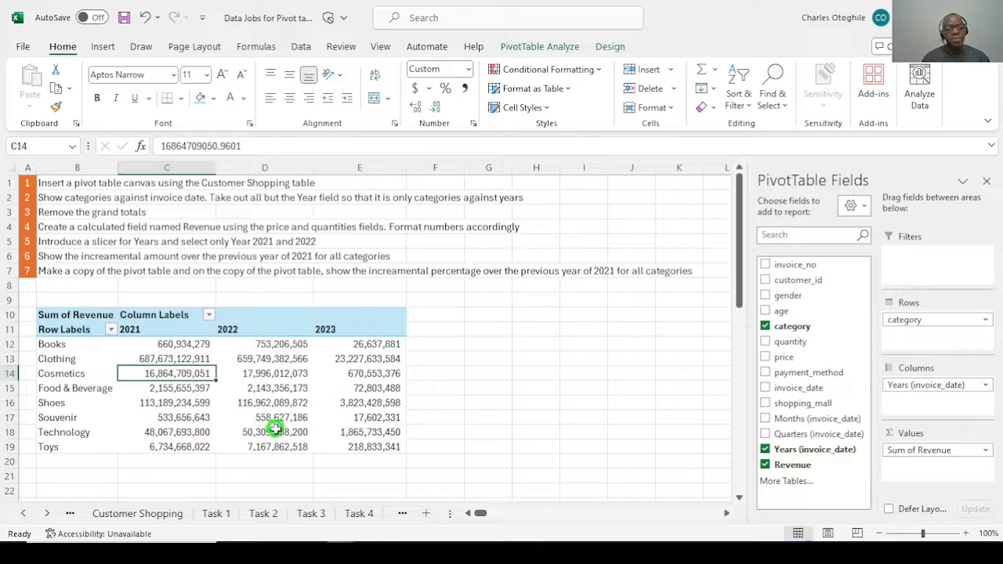
# Look through the category revenue figures for 2021 to 2023, including the whole 2023 column
pyautogui.click(179, 449)
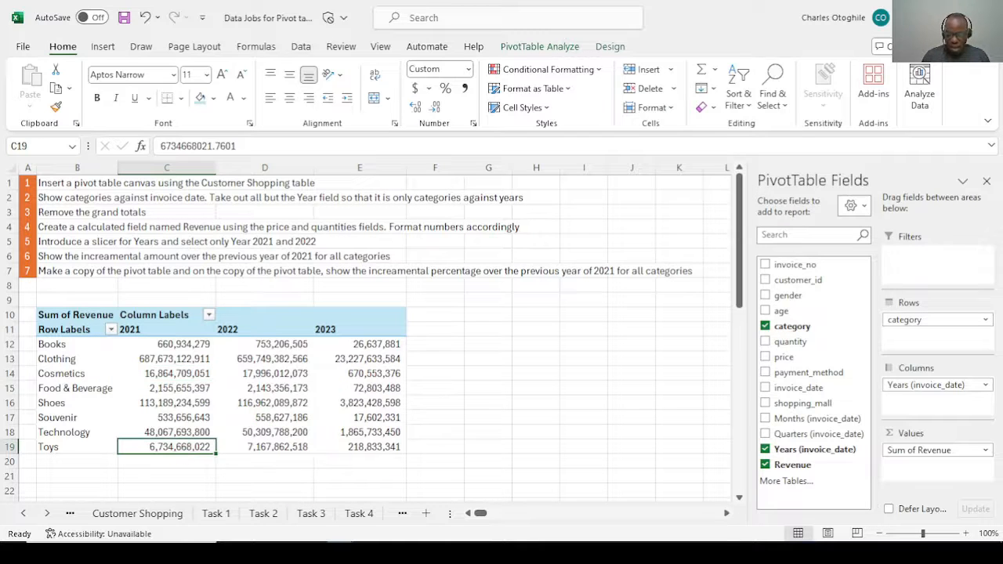
pyautogui.press('Up')
pyautogui.press('Up')
pyautogui.press('Up')
pyautogui.press('Up')
pyautogui.press('Up')
pyautogui.press('Up')
pyautogui.press('Up')
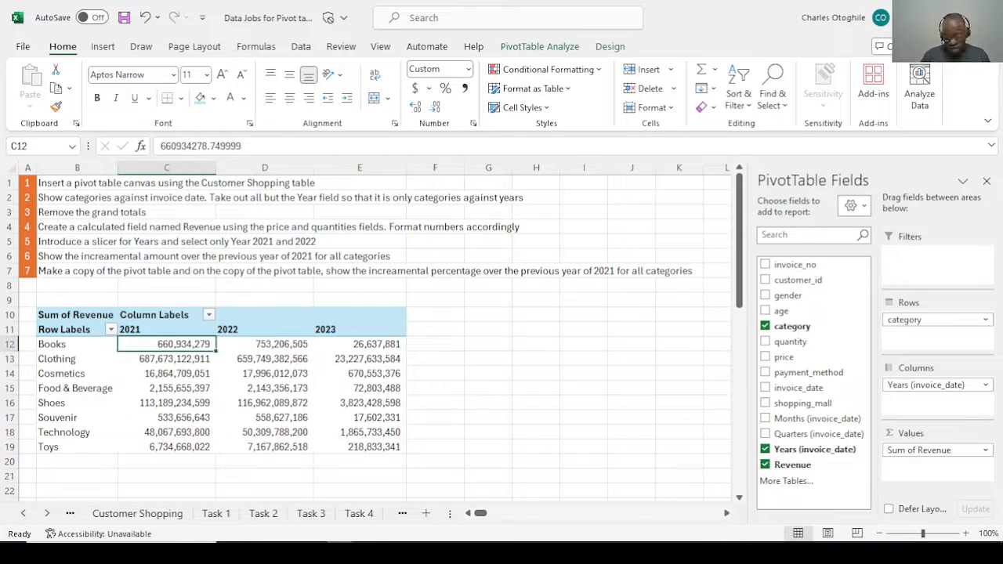
pyautogui.press('Left')
pyautogui.press('Left')
pyautogui.press('Right')
pyautogui.press('Right')
pyautogui.press('Right')
pyautogui.press('Right')
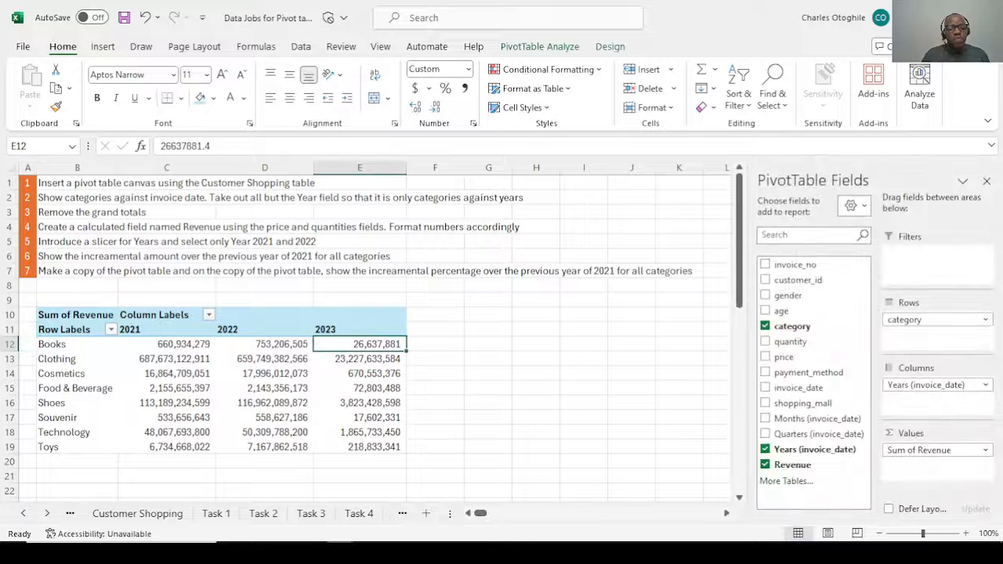
pyautogui.press('Down')
pyautogui.press('Down')
pyautogui.press('Down')
pyautogui.press('Down')
pyautogui.press('Down')
pyautogui.press('Down')
pyautogui.press('Down')
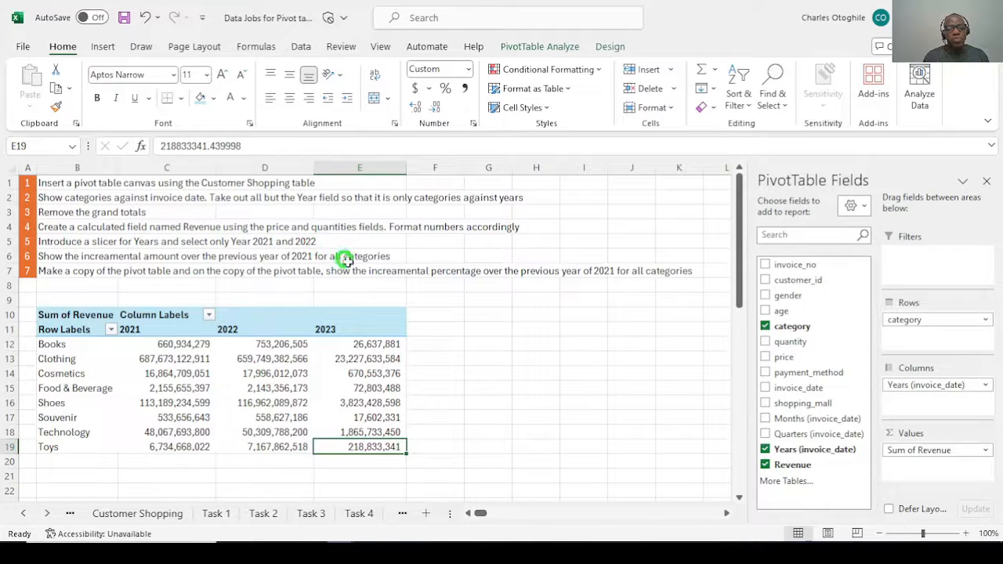
pyautogui.moveTo(364, 345); pyautogui.dragTo(364, 444)
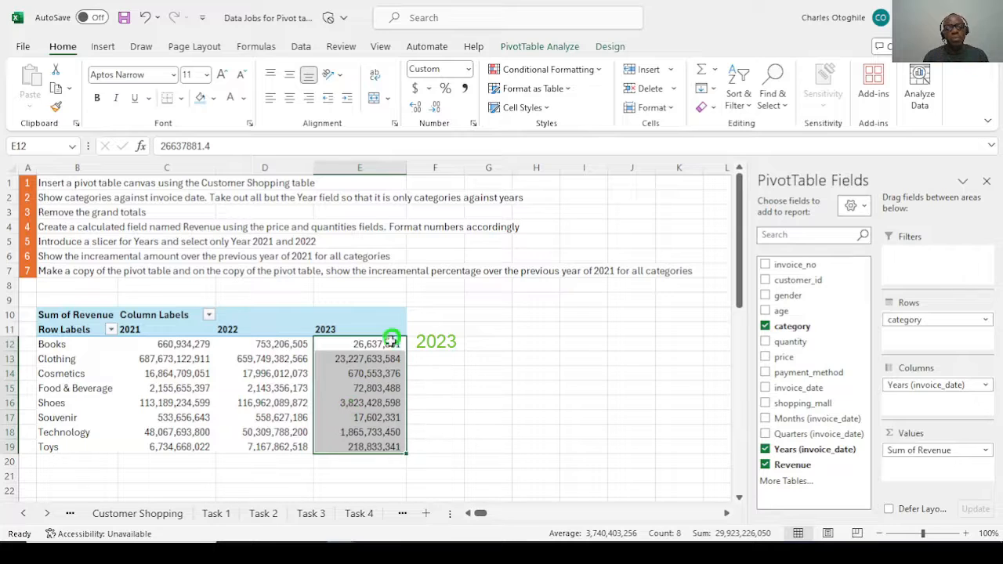
# Insert a slicer for the Years (invoice_date) field of the Task 7 pivot table
pyautogui.click(376, 358)
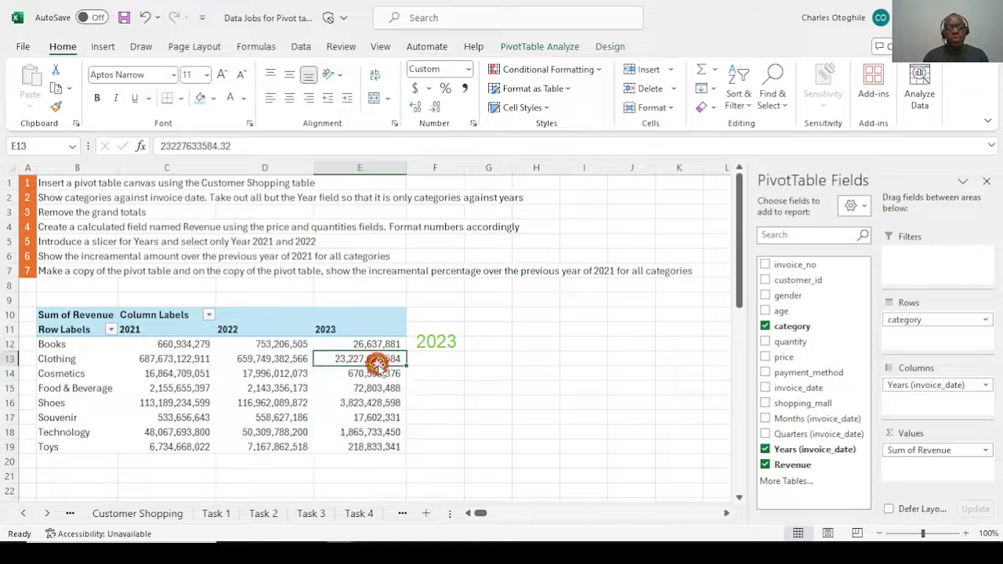
pyautogui.click(549, 47)
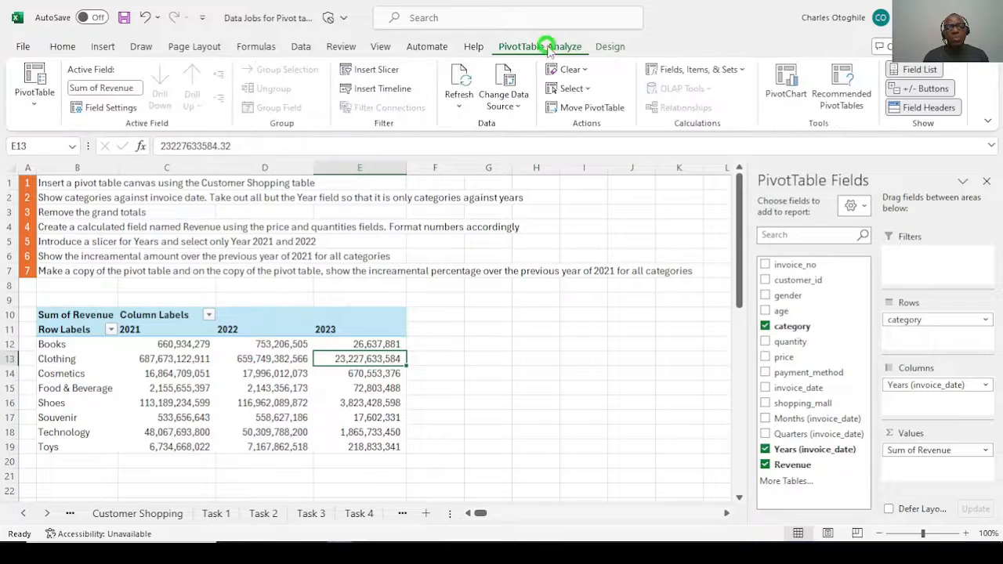
pyautogui.click(378, 70)
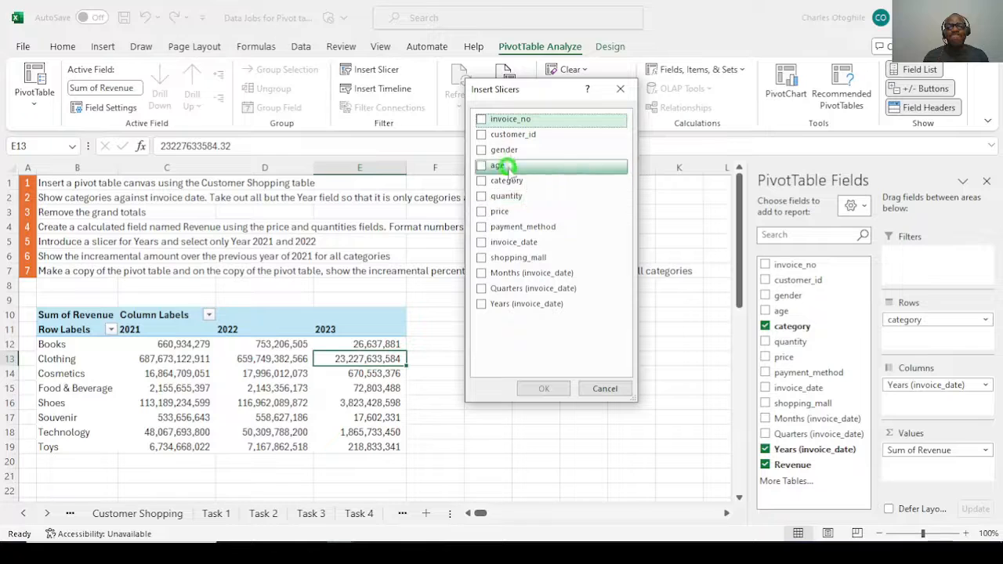
pyautogui.click(484, 305)
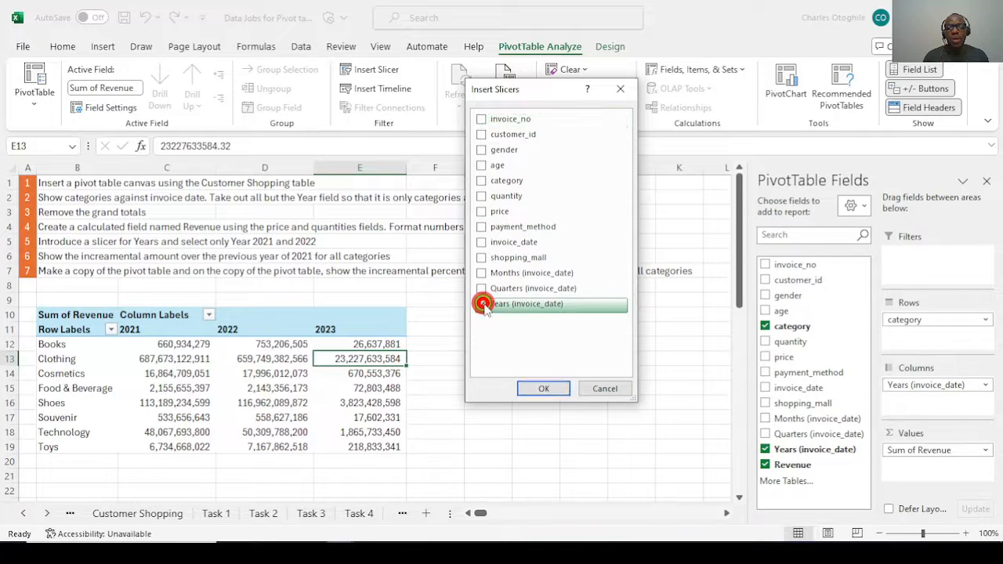
pyautogui.click(544, 388)
# Shorten the Years slicer to a height of about 1.34" and place it beside the pivot table, starting around cell H9
pyautogui.moveTo(381, 246); pyautogui.dragTo(621, 271)
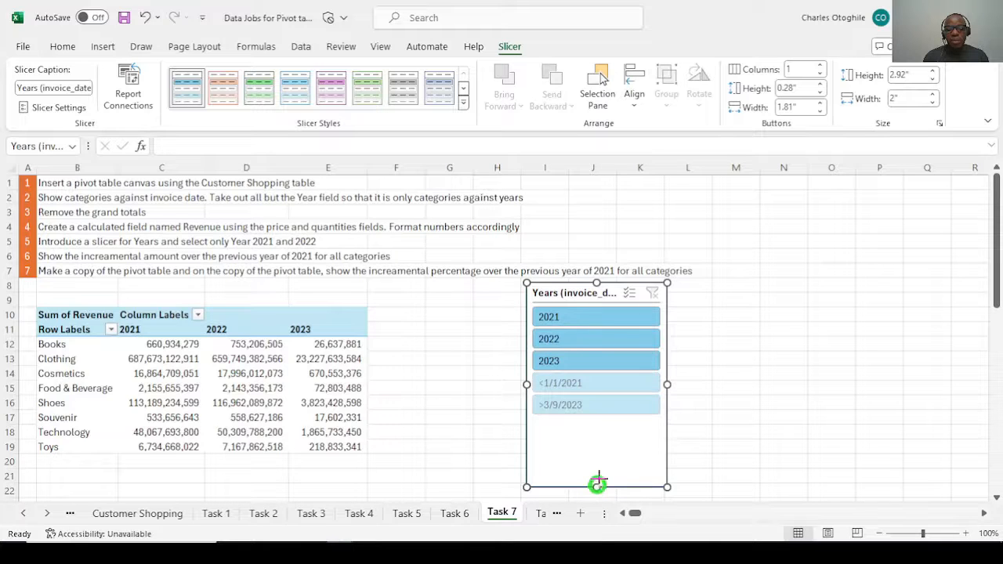
pyautogui.moveTo(606, 376); pyautogui.dragTo(606, 376)
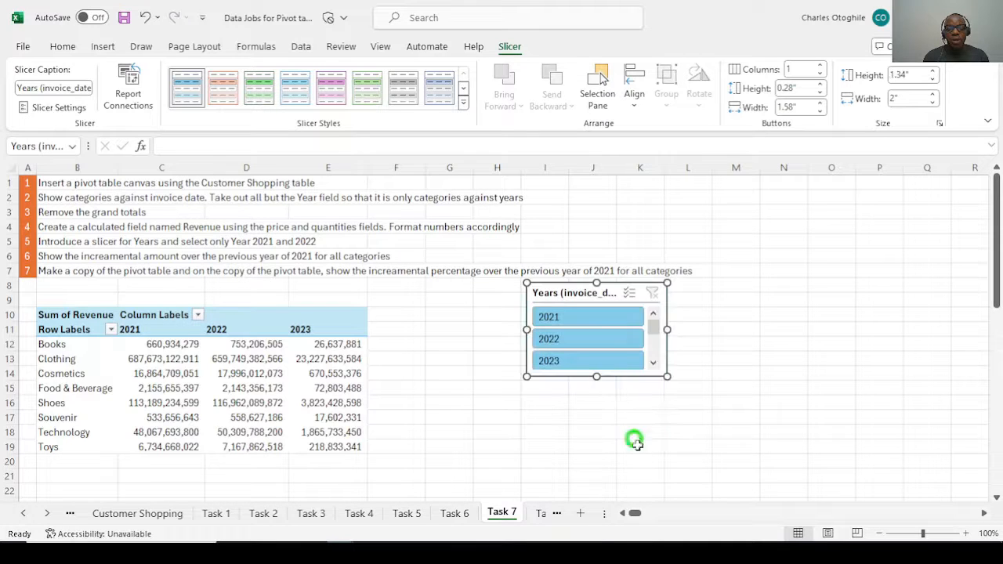
pyautogui.press('Escape')
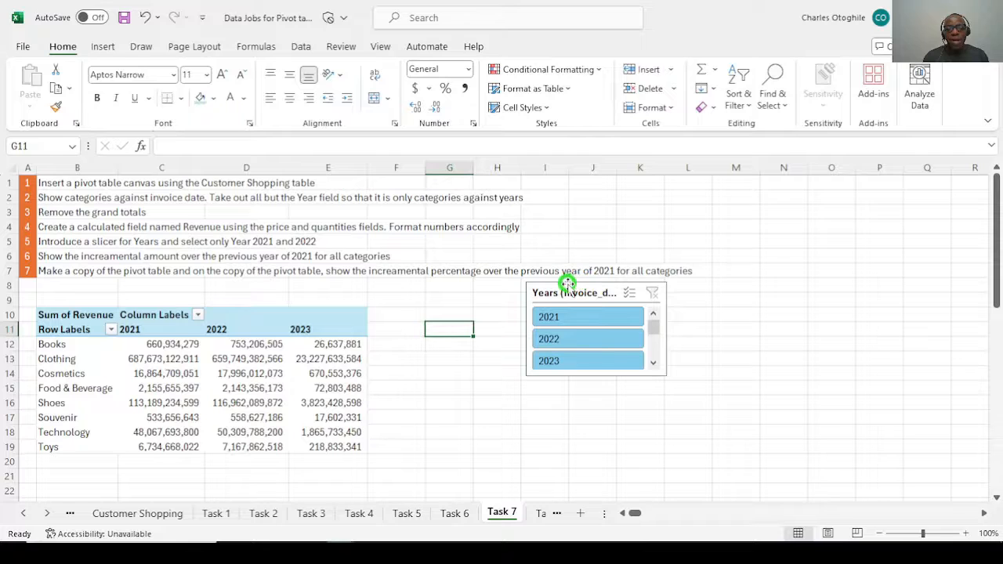
pyautogui.click(568, 284)
pyautogui.moveTo(564, 284); pyautogui.dragTo(522, 296)
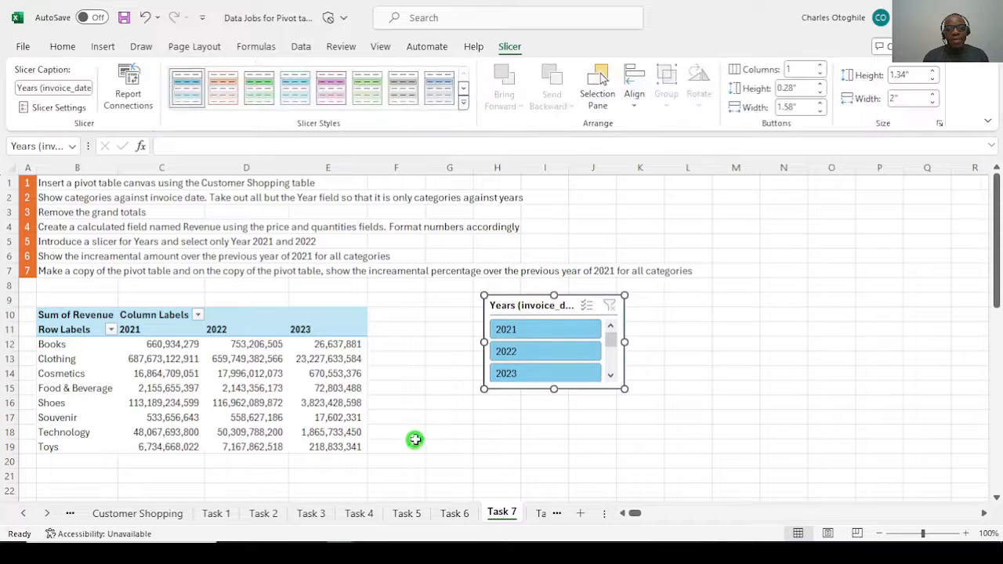
# Try the Years slicer by filtering the pivot table to 2021, 2022 and 2023 one at a time
pyautogui.click(532, 329)
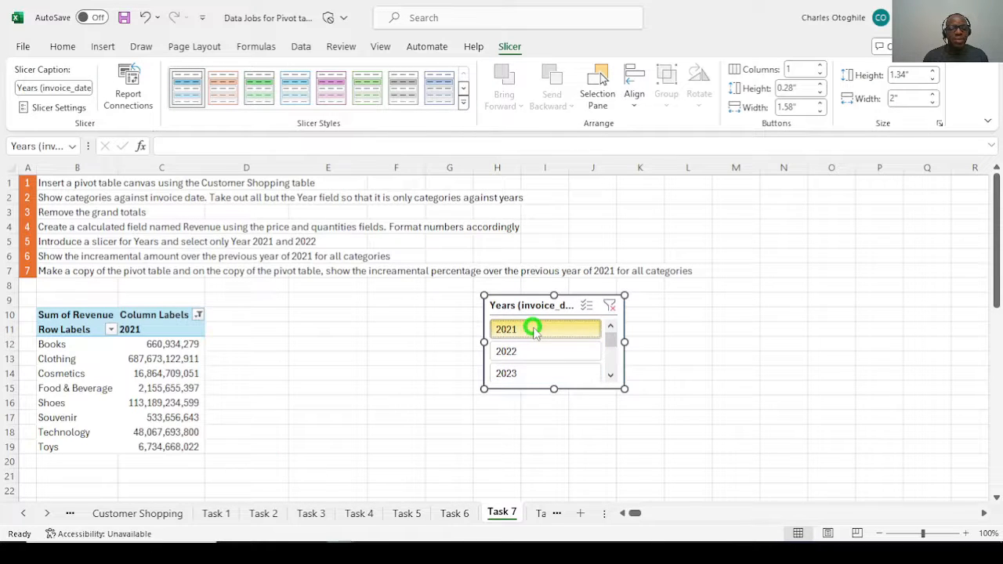
pyautogui.click(523, 352)
pyautogui.click(544, 374)
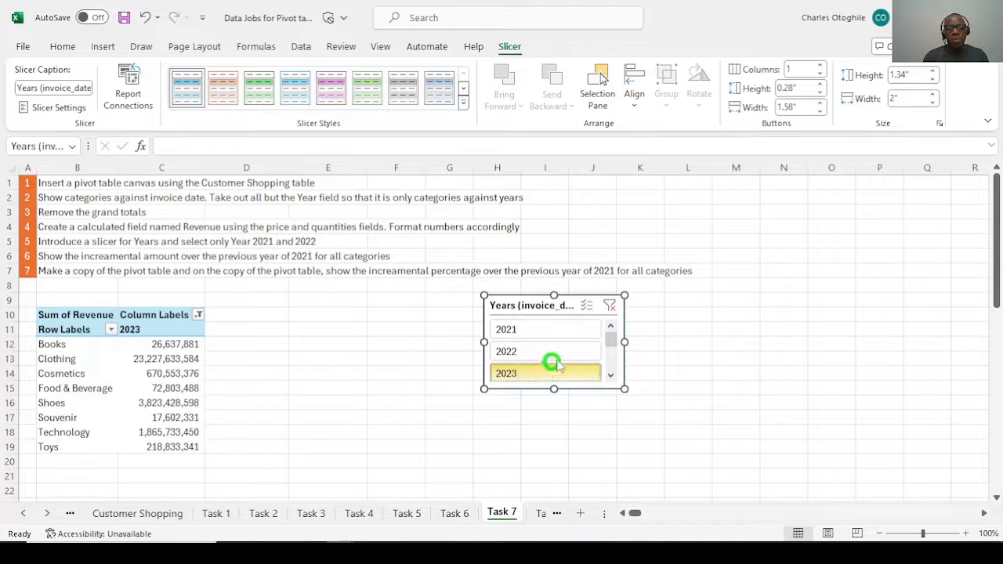
# Try multi-select in the Years slicer by adding 2021 and 2022 to the selected 2023
pyautogui.click(588, 306)
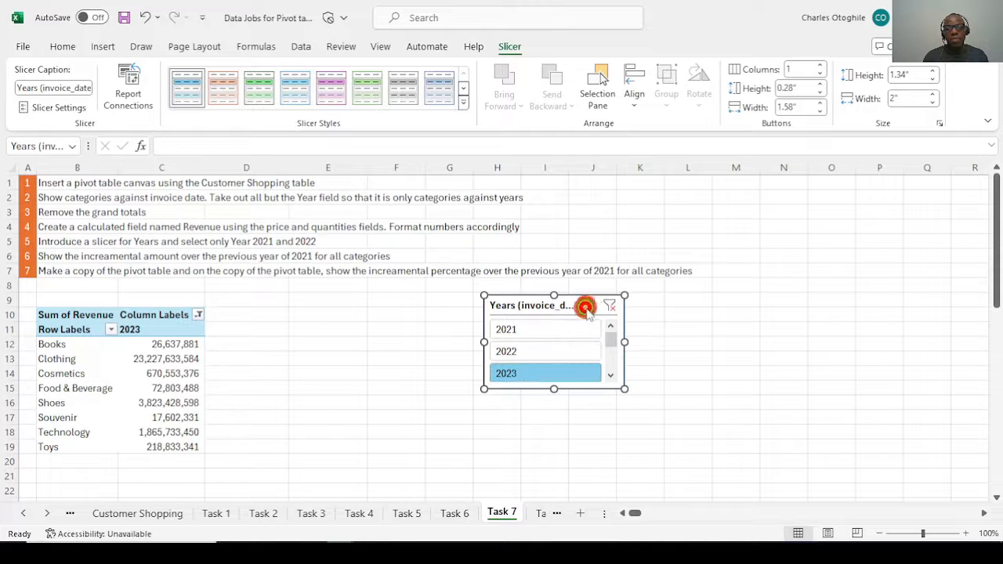
pyautogui.click(530, 332)
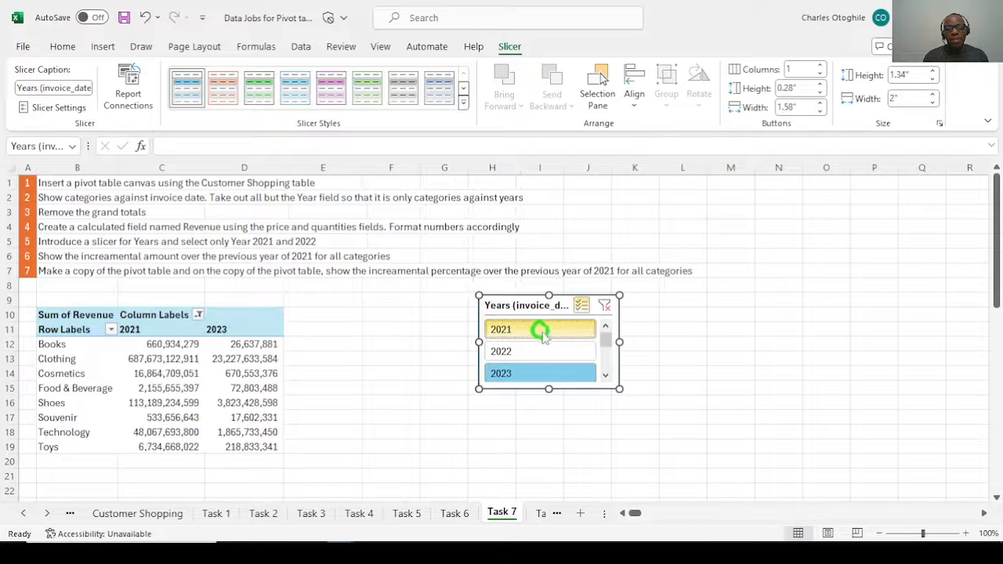
pyautogui.click(541, 357)
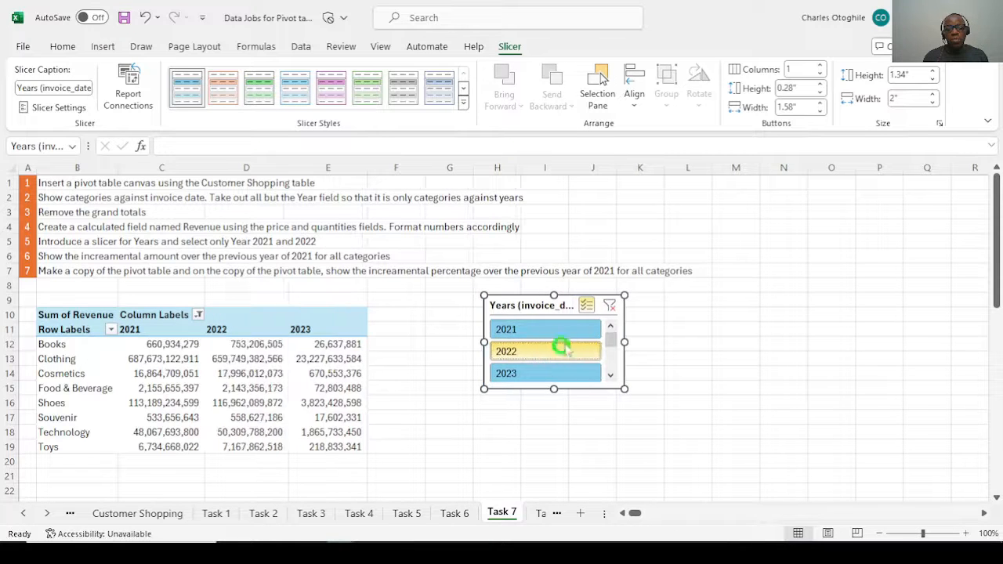
pyautogui.click(586, 304)
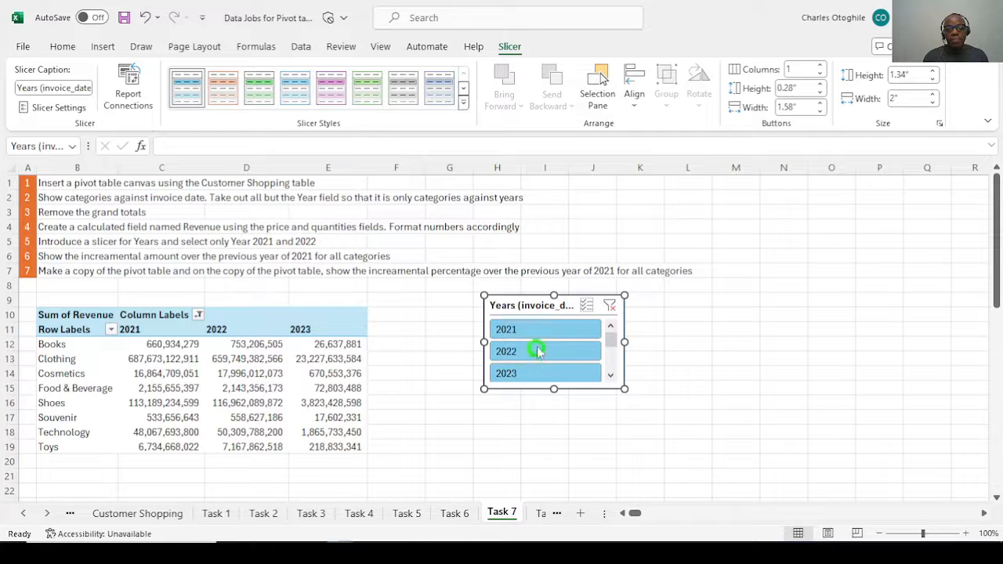
# Filter the Task 7 pivot table to 2021 and 2022 only, using multi-select in the Years slicer
pyautogui.click(538, 329)
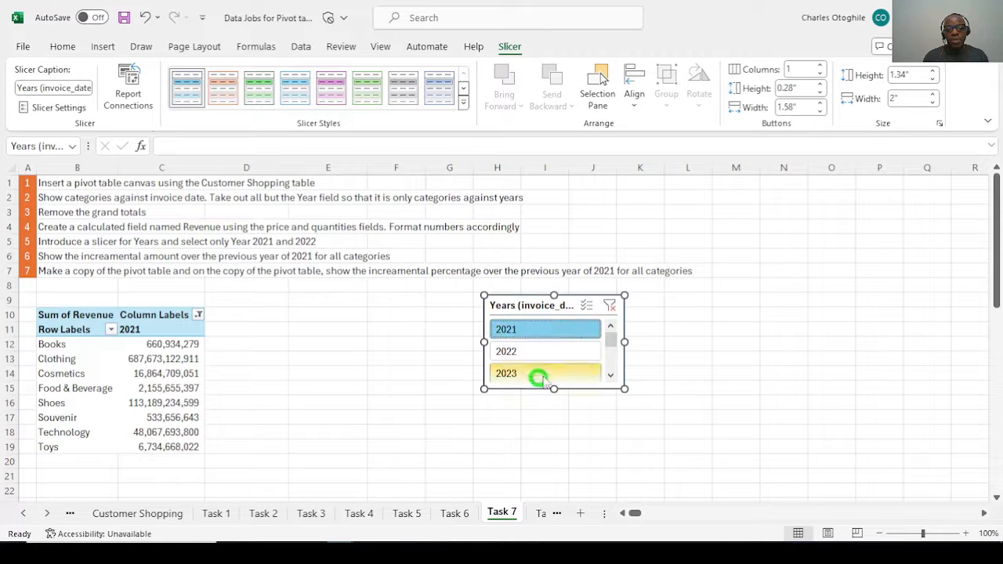
pyautogui.click(587, 306)
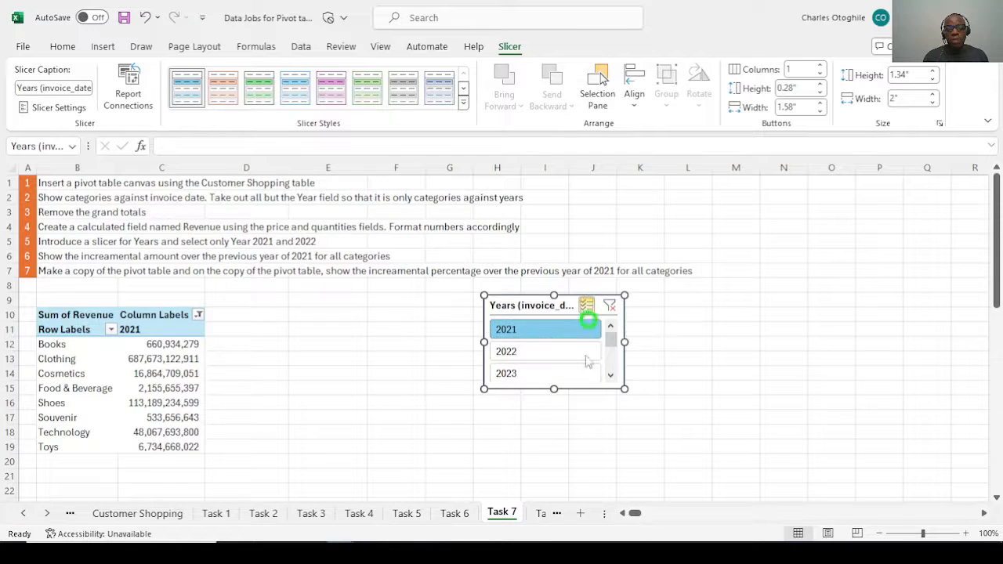
pyautogui.click(522, 353)
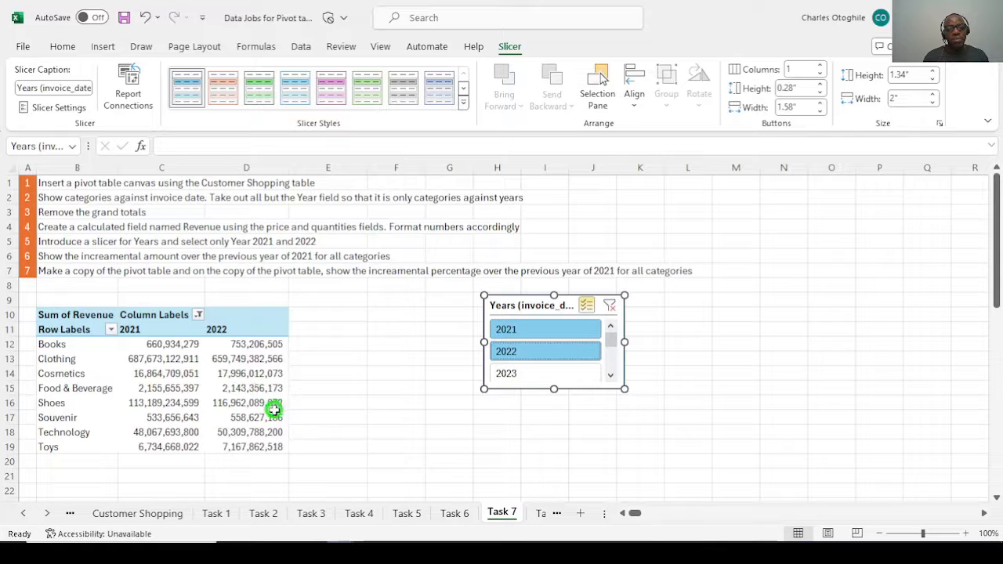
# Show the pivot table's Sum of Revenue values as Difference From, with Years (invoice_date) as the base field
pyautogui.rightClick(247, 359)
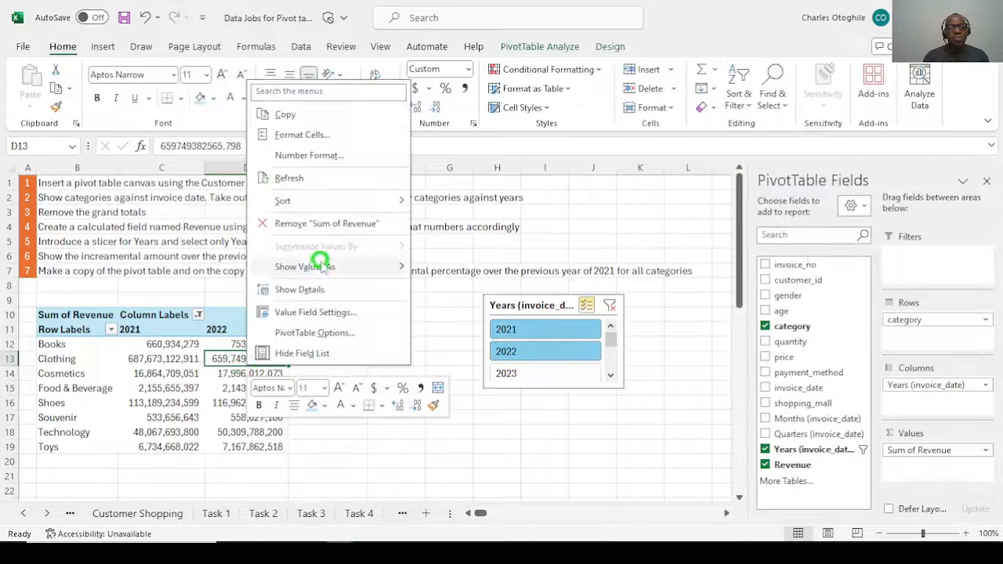
pyautogui.moveTo(300, 270)
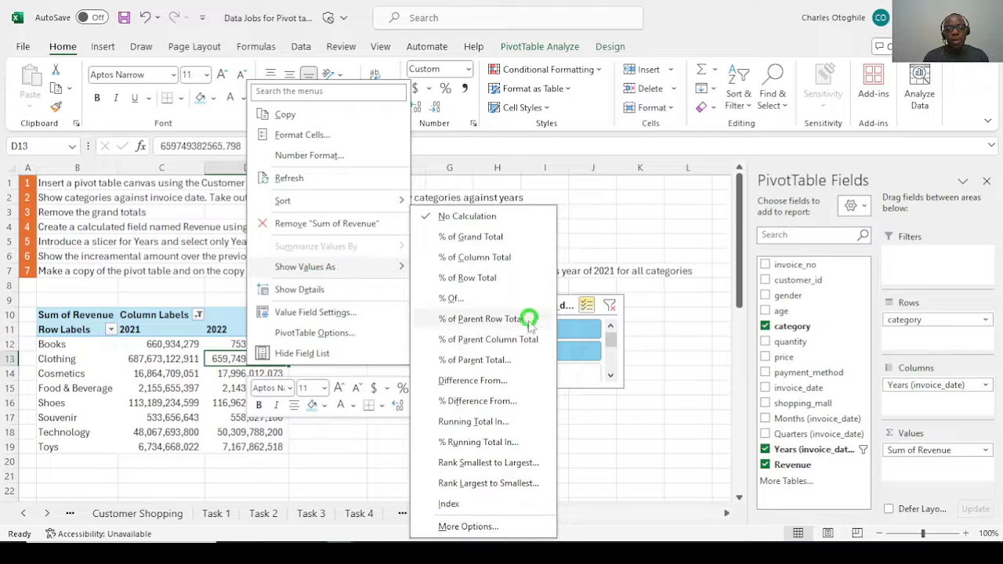
pyautogui.click(481, 380)
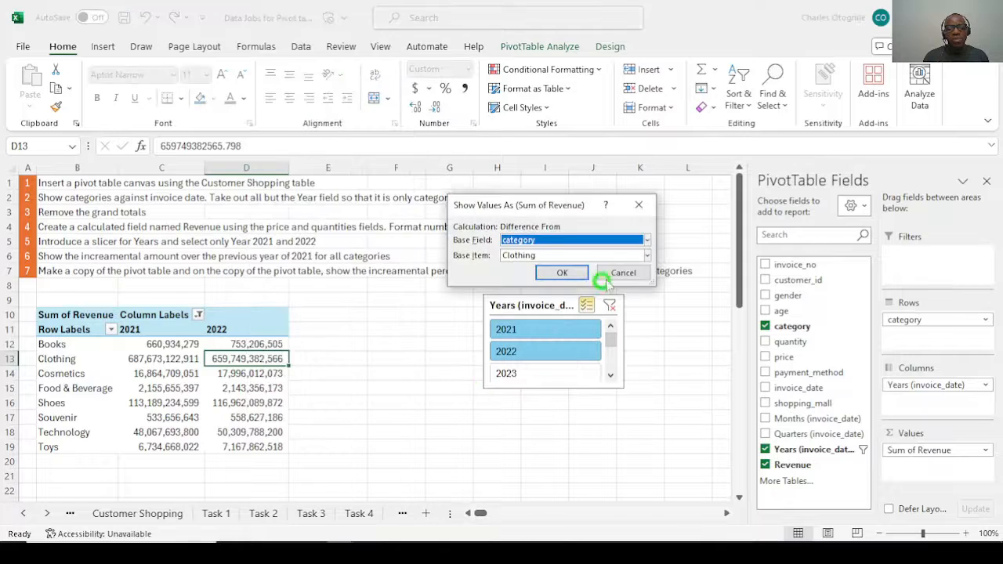
pyautogui.click(646, 239)
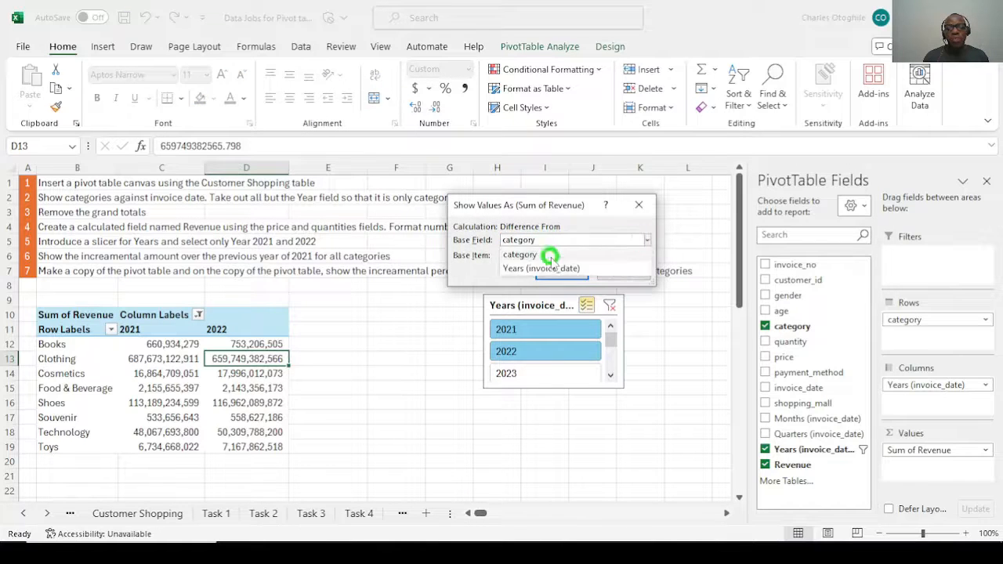
pyautogui.click(540, 268)
pyautogui.click(563, 271)
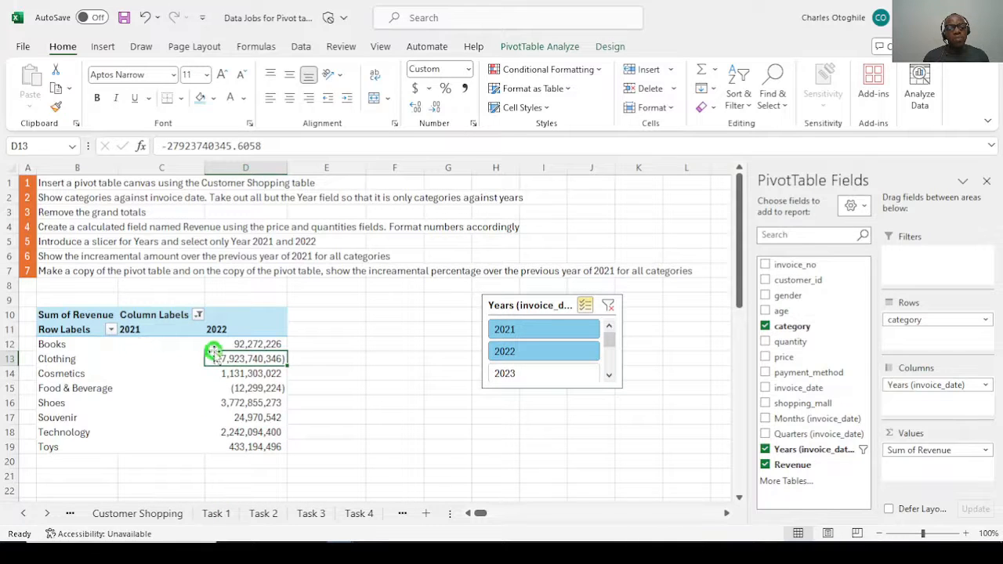
# Look through the incremental revenue amounts for every category in the 2022 column, from Books to Toys
pyautogui.click(246, 344)
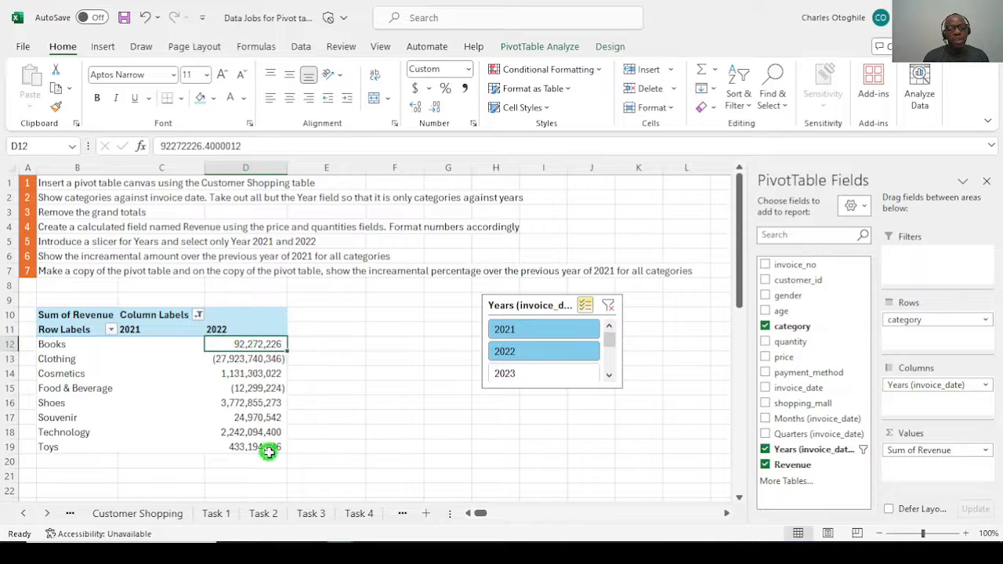
pyautogui.press('Down')
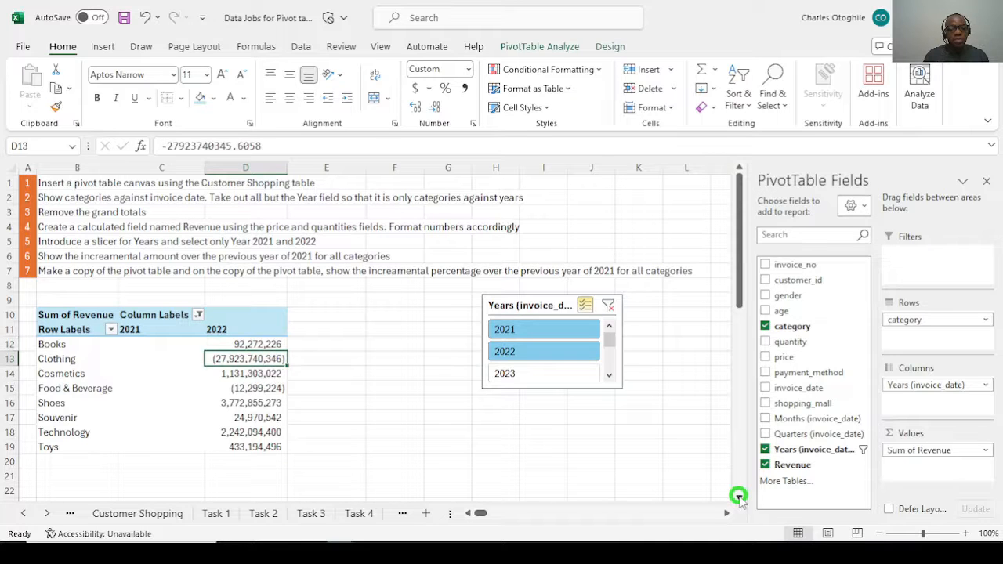
pyautogui.press('Down')
pyautogui.press('Down')
pyautogui.press('Down')
pyautogui.press('Down')
pyautogui.press('Down')
pyautogui.press('Down')
pyautogui.press('Down')
pyautogui.press('Up')
pyautogui.press('Up')
pyautogui.press('Up')
pyautogui.press('Up')
pyautogui.press('Up')
pyautogui.press('Up')
pyautogui.press('Up')
pyautogui.press('Up')
pyautogui.press('Up')
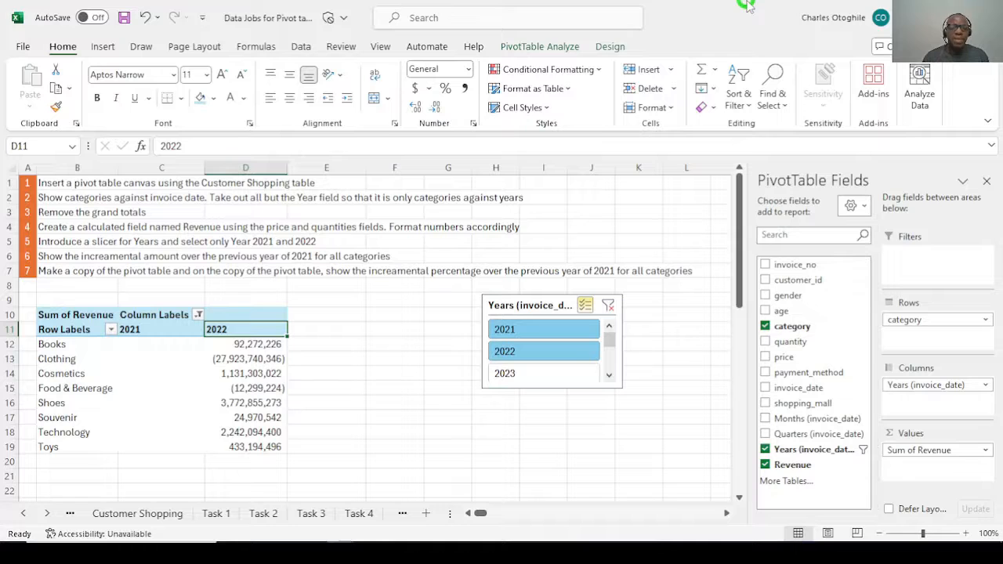
pyautogui.click(175, 356)
pyautogui.click(263, 359)
pyautogui.click(265, 447)
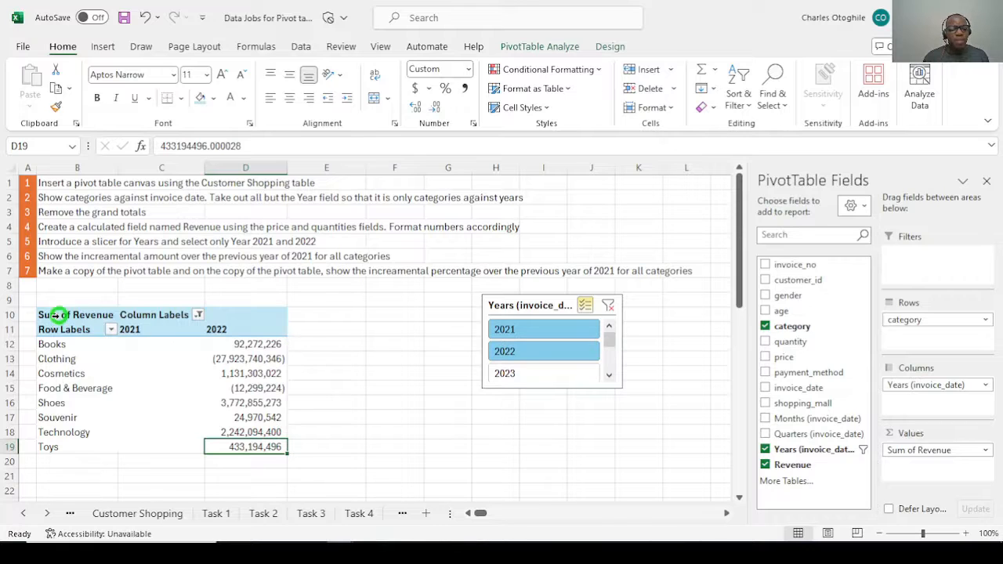
# Copy the whole pivot table, B10:D19, and paste the copy starting at cell B23
pyautogui.moveTo(56, 314); pyautogui.dragTo(259, 447)
pyautogui.hotkey('ctrl', 'c')
pyautogui.scroll(-5, 349, 392)
pyautogui.click(63, 286)
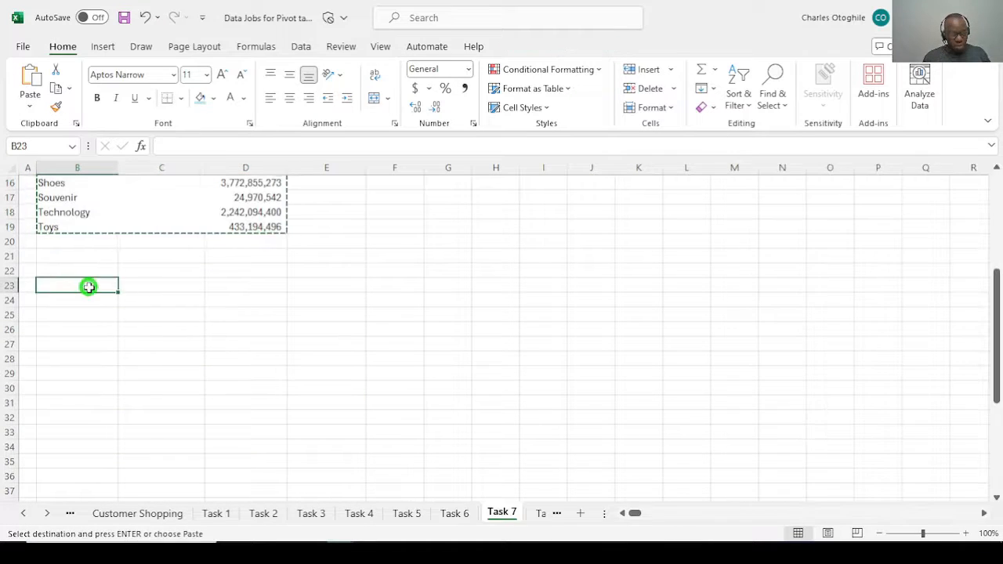
pyautogui.hotkey('ctrl', 'v')
# Show the copied pivot table's Sum of Revenue values as % Difference From, with Years (invoice_date) as the base field
pyautogui.moveTo(248, 330); pyautogui.dragTo(248, 344)
pyautogui.click(249, 343)
pyautogui.rightClick(249, 343)
pyautogui.moveTo(322, 245)
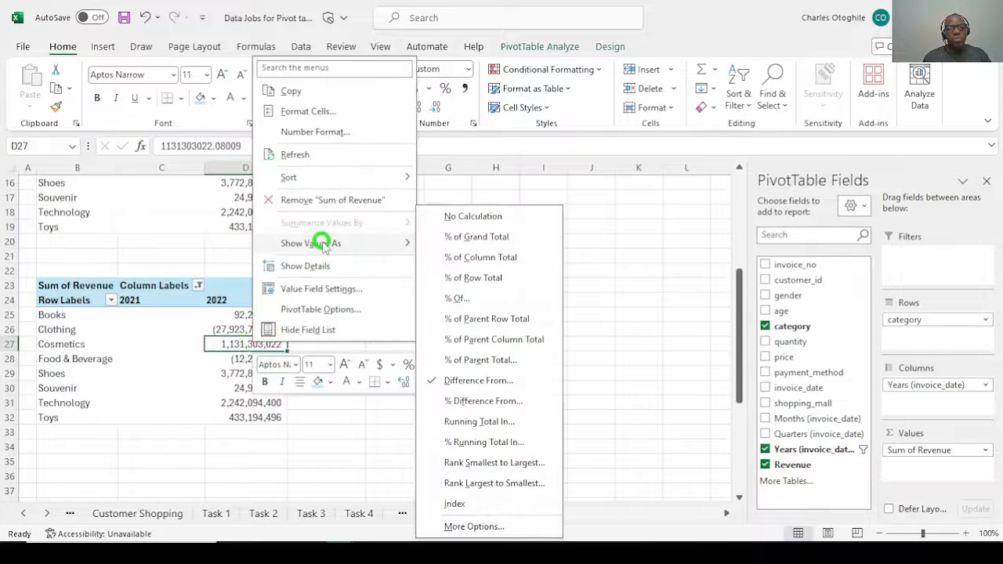
pyautogui.click(489, 401)
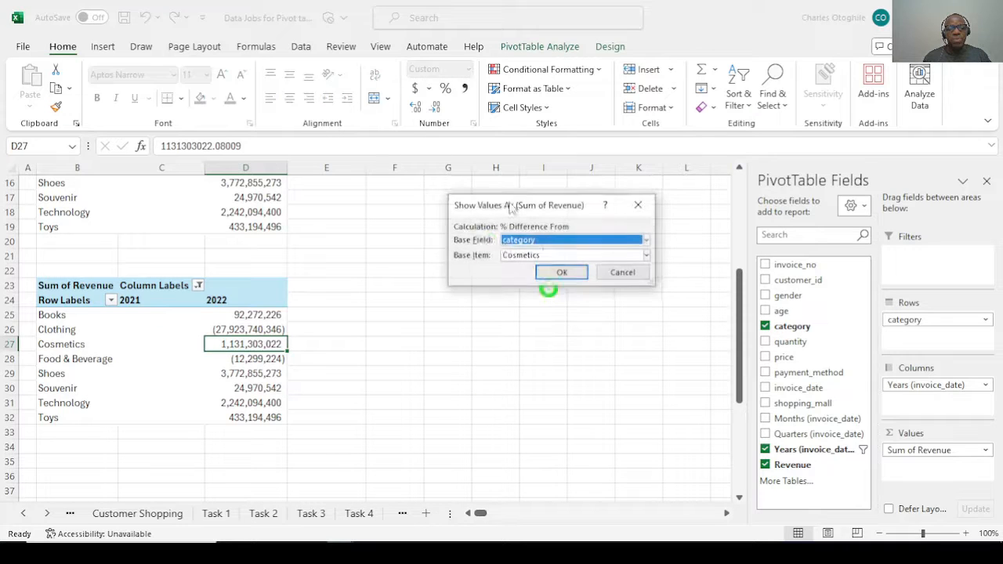
pyautogui.click(650, 239)
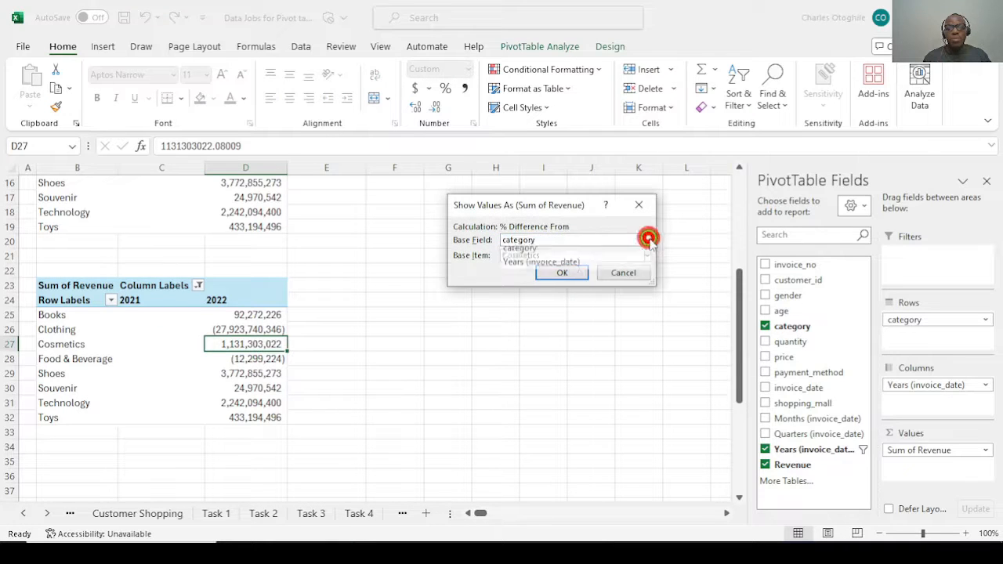
pyautogui.click(545, 266)
pyautogui.click(562, 272)
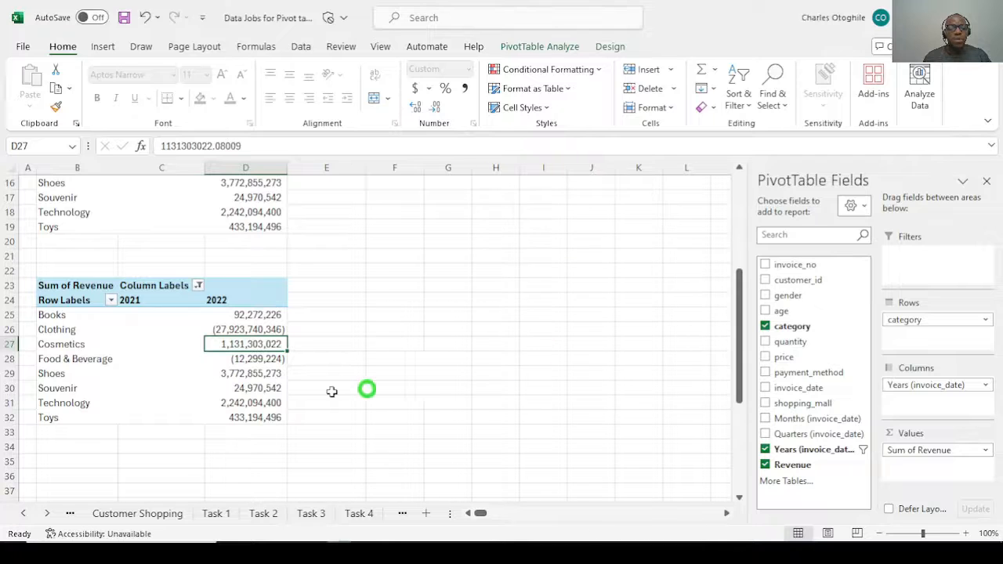
# Widen column D so the incremental amounts in the upper pivot table fit their cells
pyautogui.scroll(5, 253, 390)
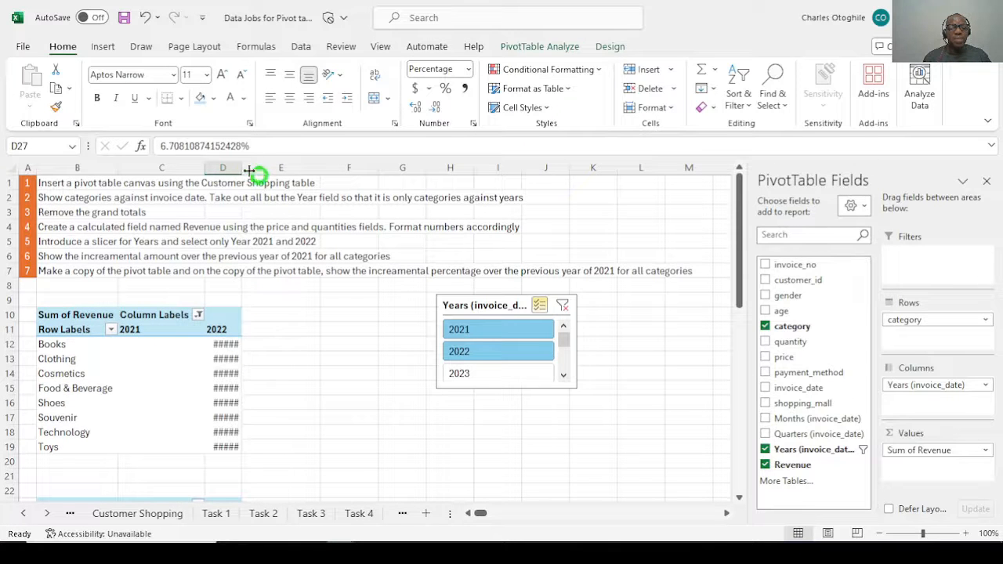
pyautogui.moveTo(245, 168); pyautogui.dragTo(292, 168)
pyautogui.scroll(-3, 298, 446)
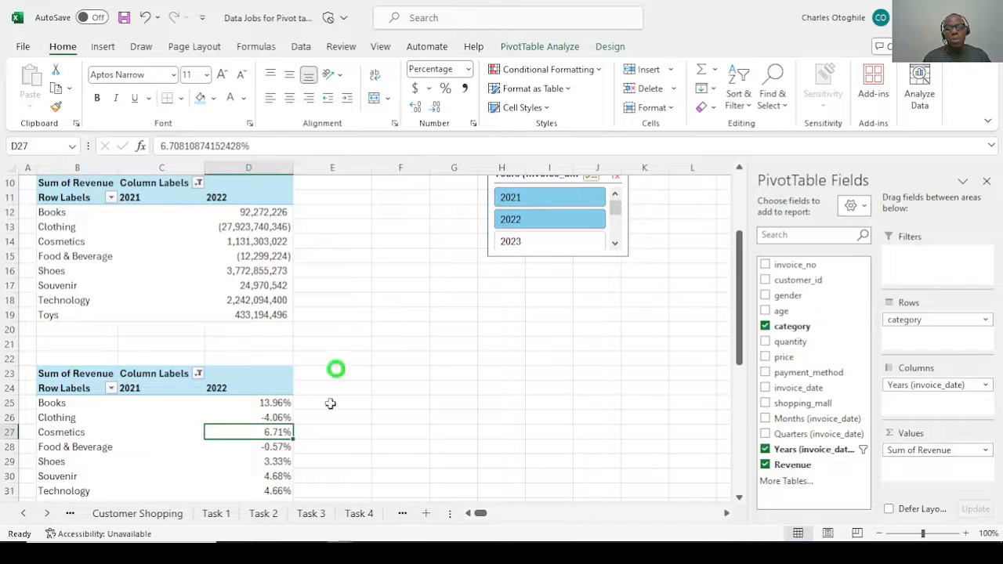
# Compare the category percentages in the copied pivot table with the incremental amounts in the original one
pyautogui.click(274, 404)
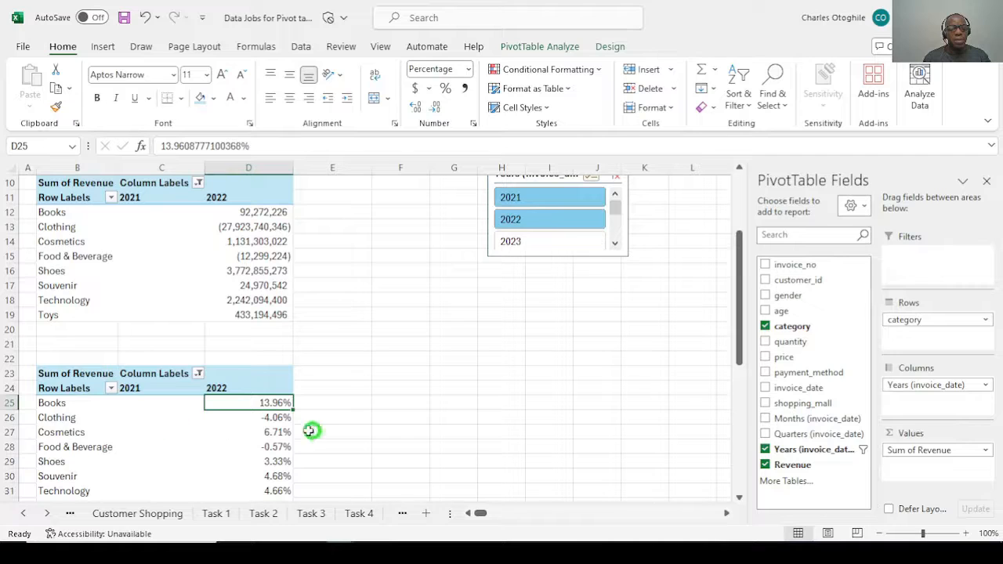
pyautogui.click(280, 420)
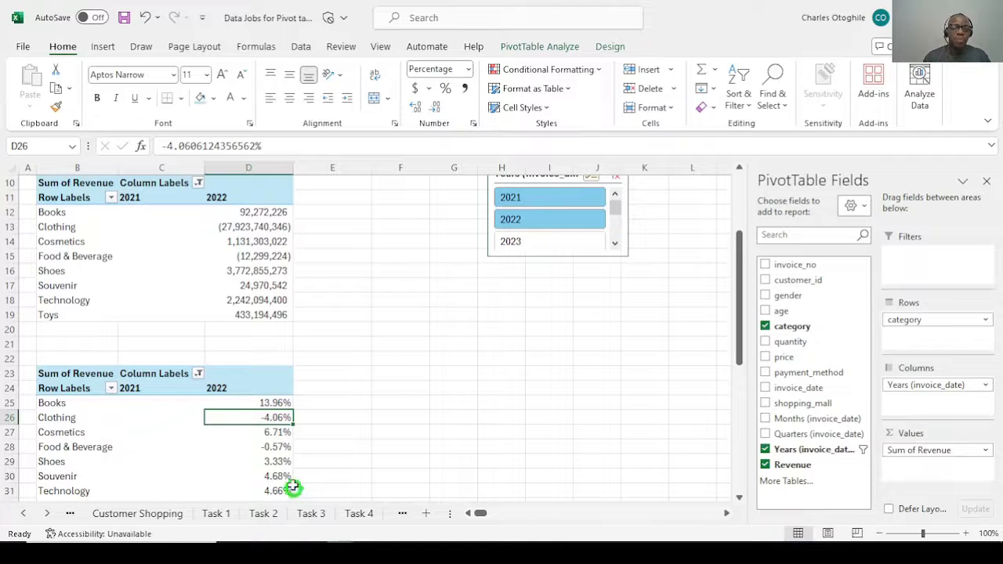
pyautogui.scroll(-3, 275, 351)
pyautogui.scroll(4, 275, 351)
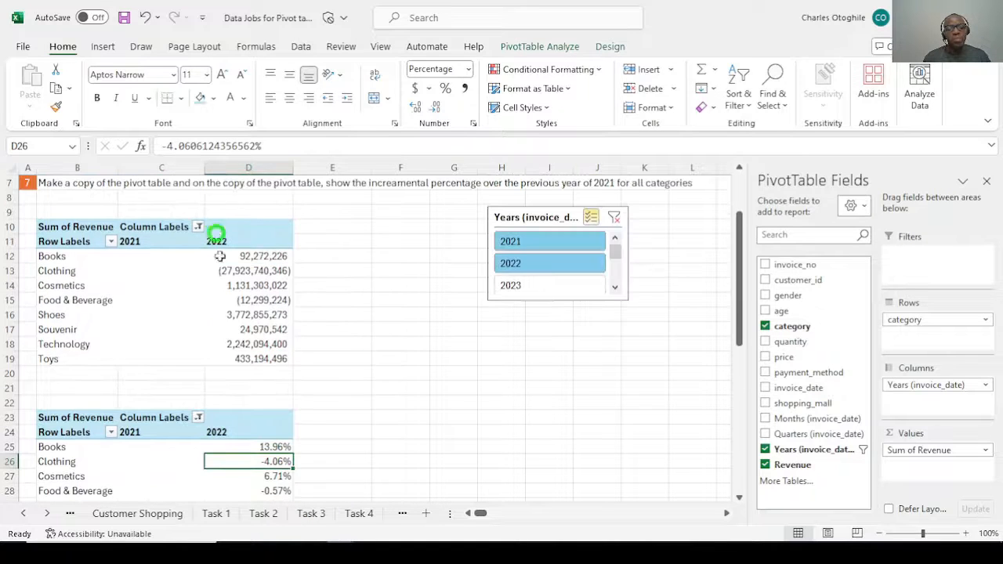
pyautogui.scroll(-3, 247, 396)
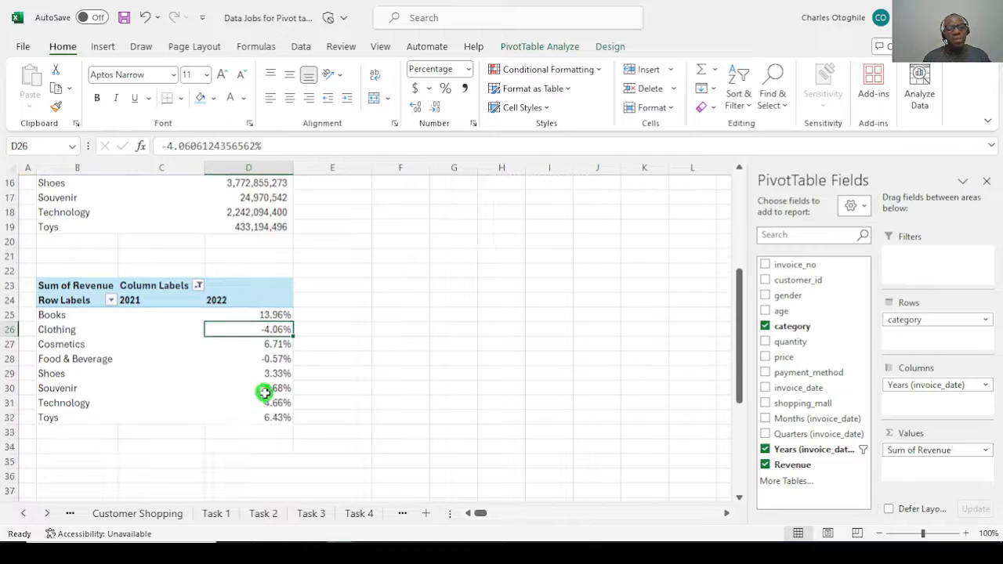
pyautogui.scroll(4, 251, 353)
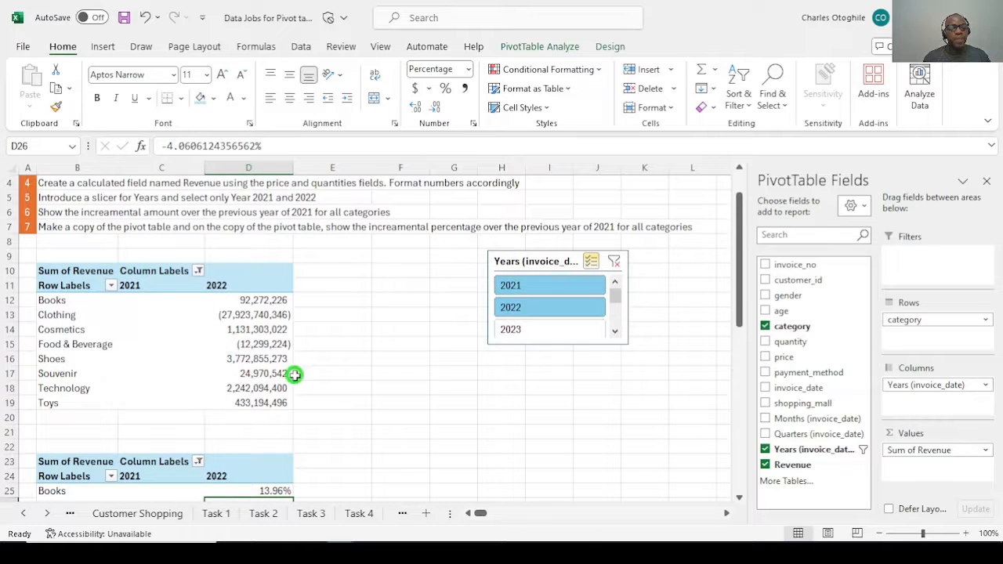
pyautogui.click(400, 394)
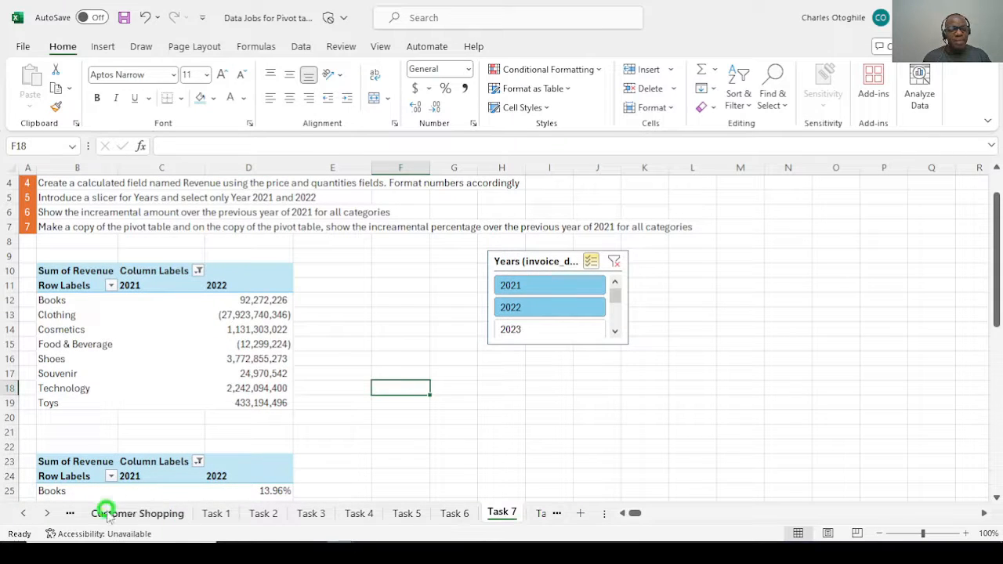
# Open the Task 8 sheet, read its instructions and select cell B7
pyautogui.click(47, 513)
pyautogui.click(47, 512)
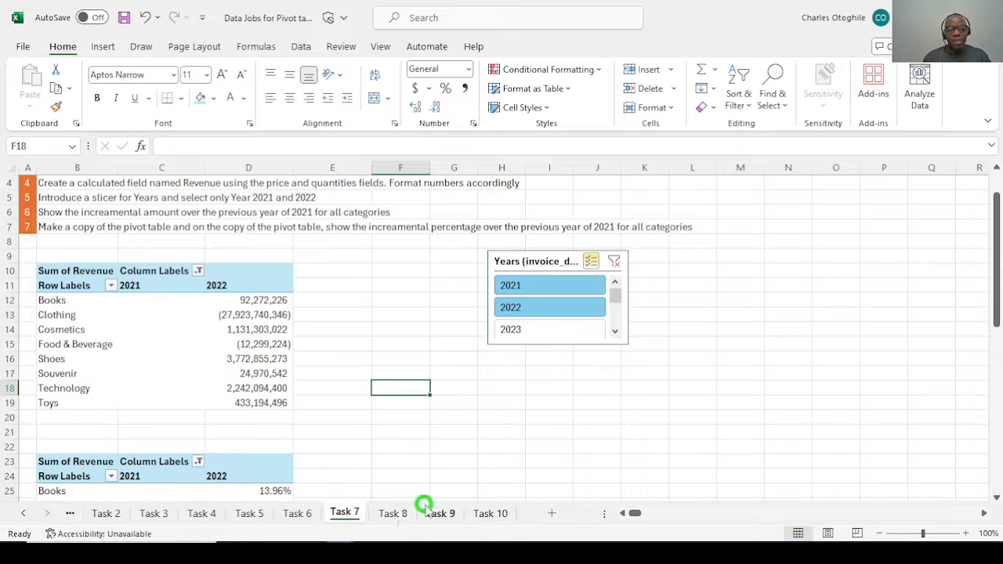
pyautogui.click(394, 514)
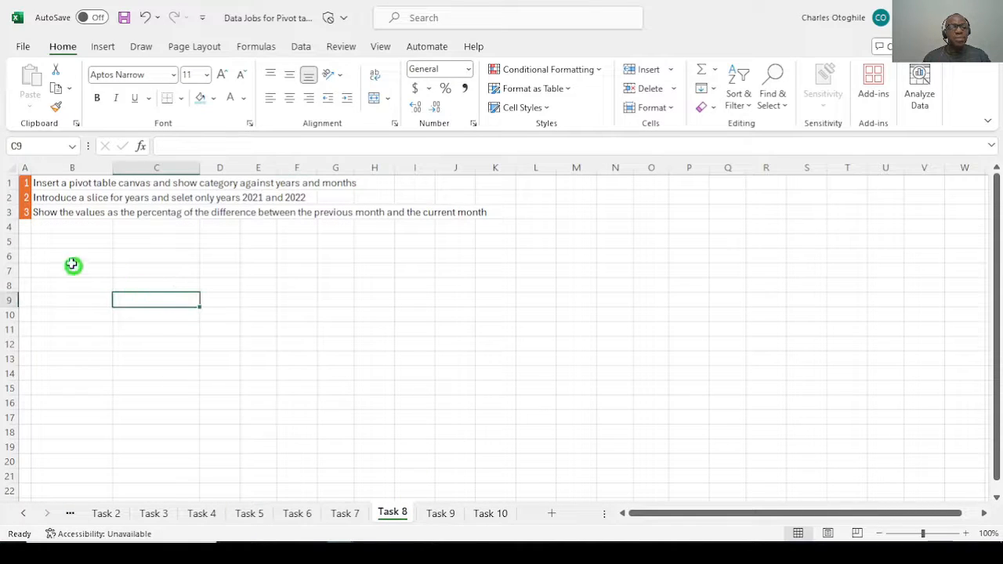
pyautogui.press('Down')
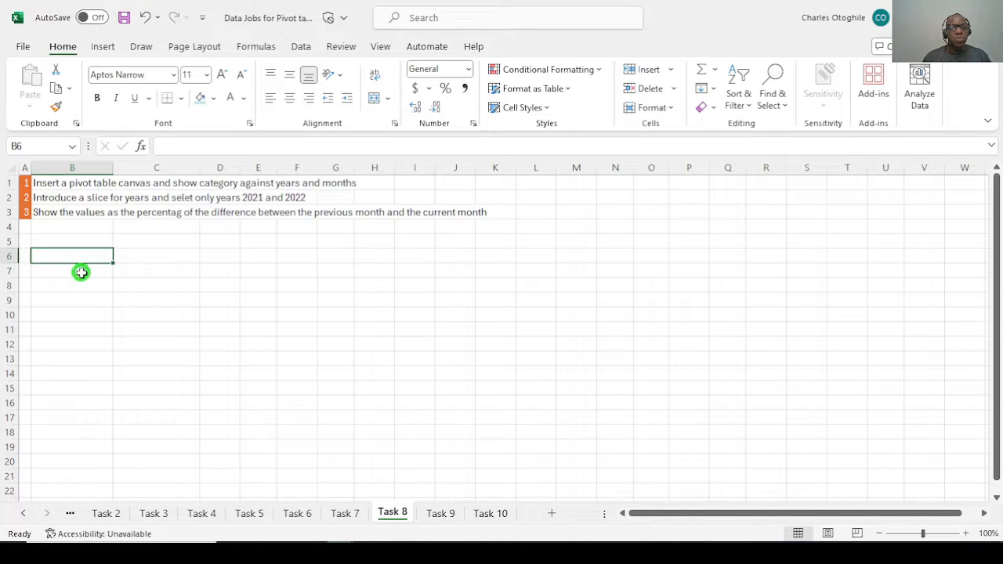
pyautogui.click(66, 271)
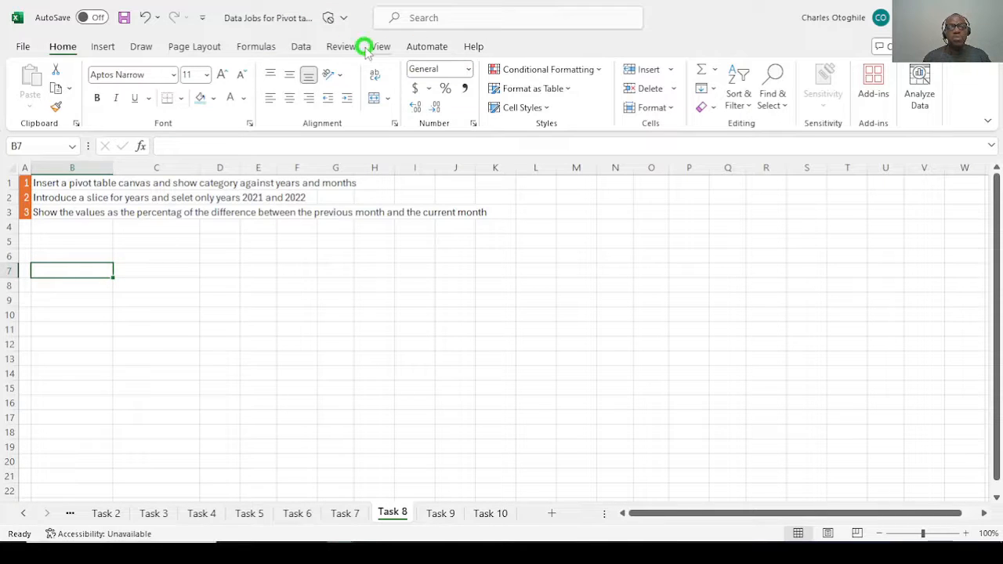
pyautogui.click(108, 46)
pyautogui.click(39, 80)
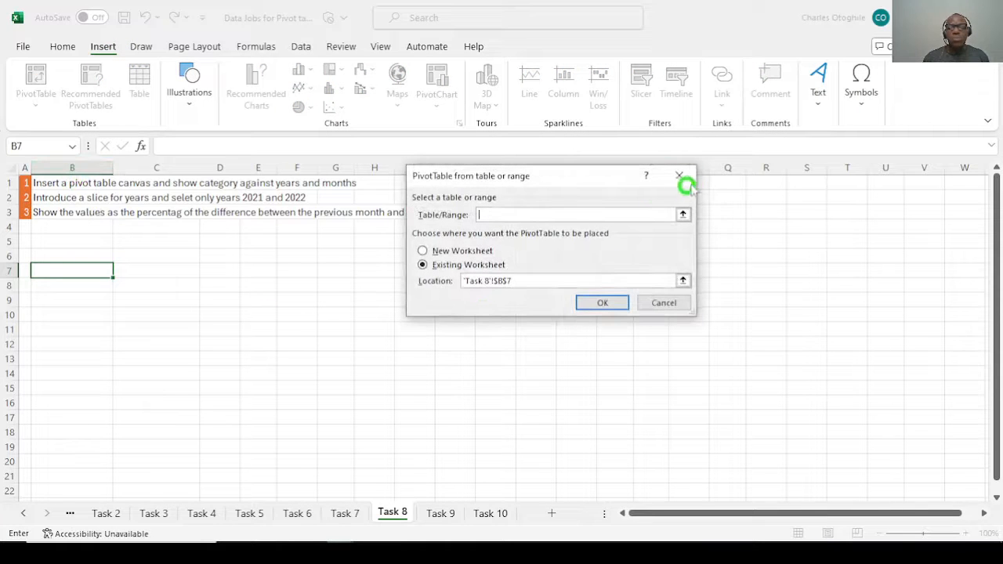
pyautogui.click(680, 177)
# Go to the Customer Shopping sheet and select cell B12 inside its data table
pyautogui.click(22, 515)
pyautogui.click(22, 515)
pyautogui.click(212, 513)
pyautogui.click(196, 513)
pyautogui.click(145, 329)
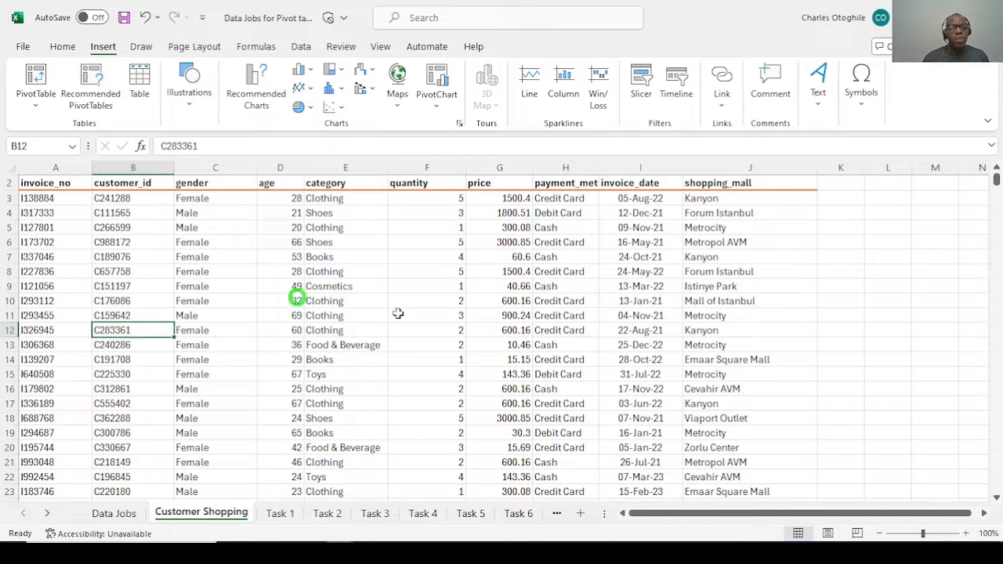
# Start a pivot table from the Customer Shopping range A2:J99459 on an existing worksheet, trying the Task 8 sheet without a cell as its location
pyautogui.click(37, 78)
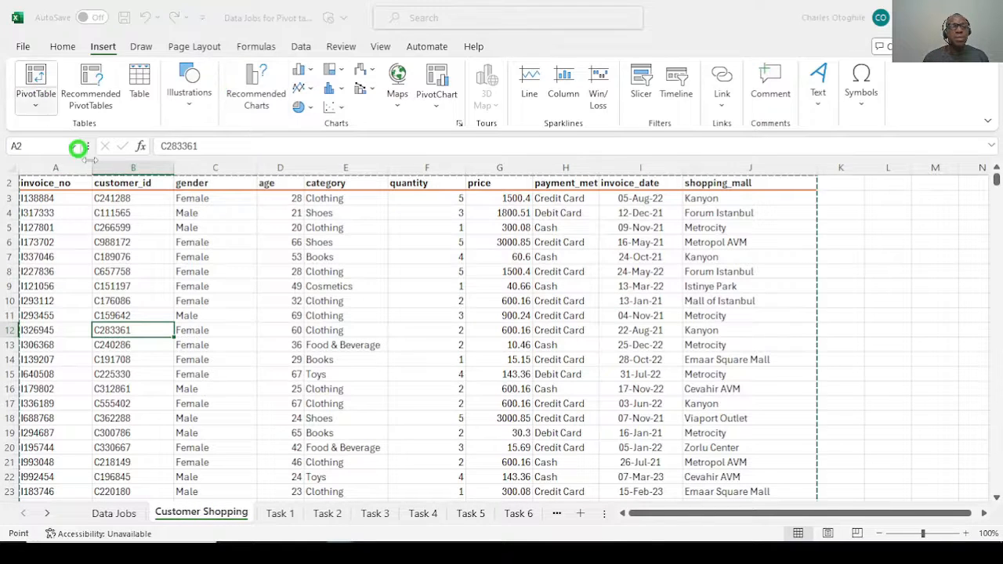
pyautogui.click(423, 265)
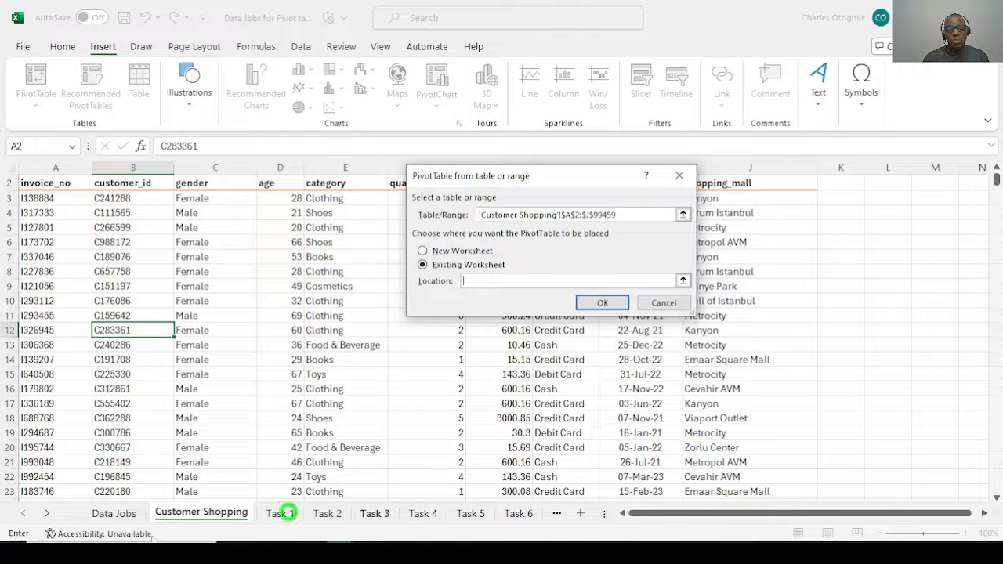
pyautogui.click(48, 515)
pyautogui.click(47, 514)
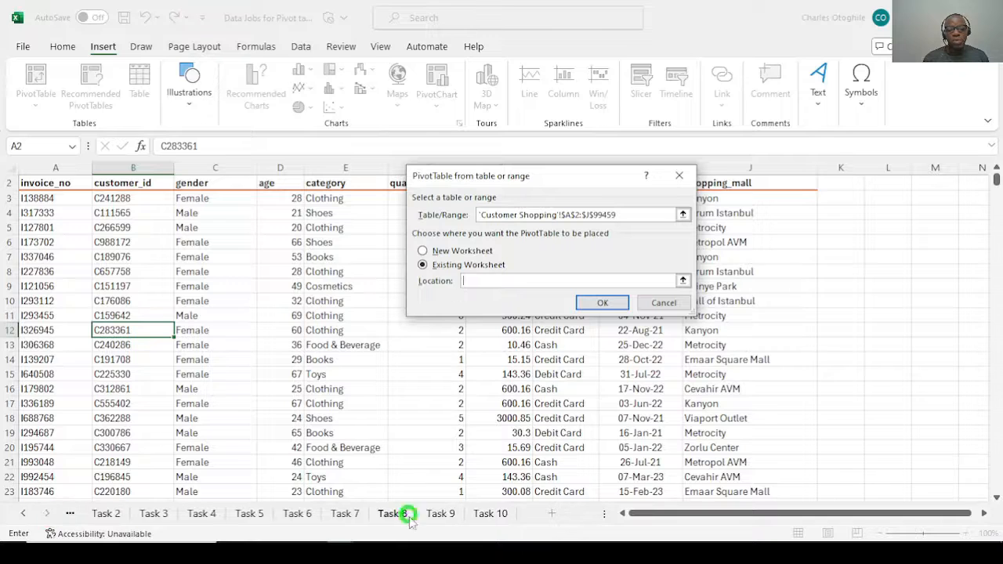
pyautogui.click(404, 511)
pyautogui.click(603, 303)
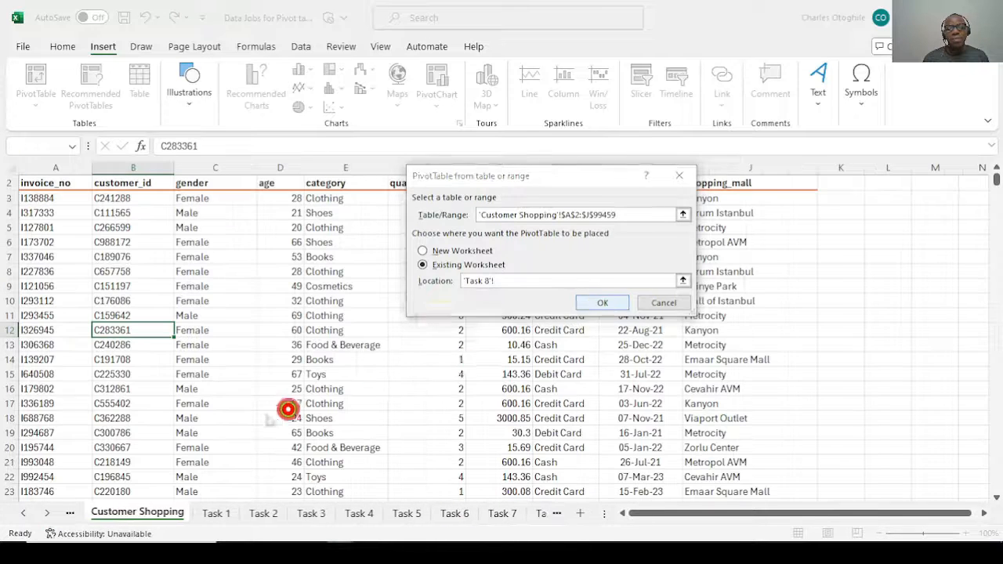
pyautogui.click(509, 319)
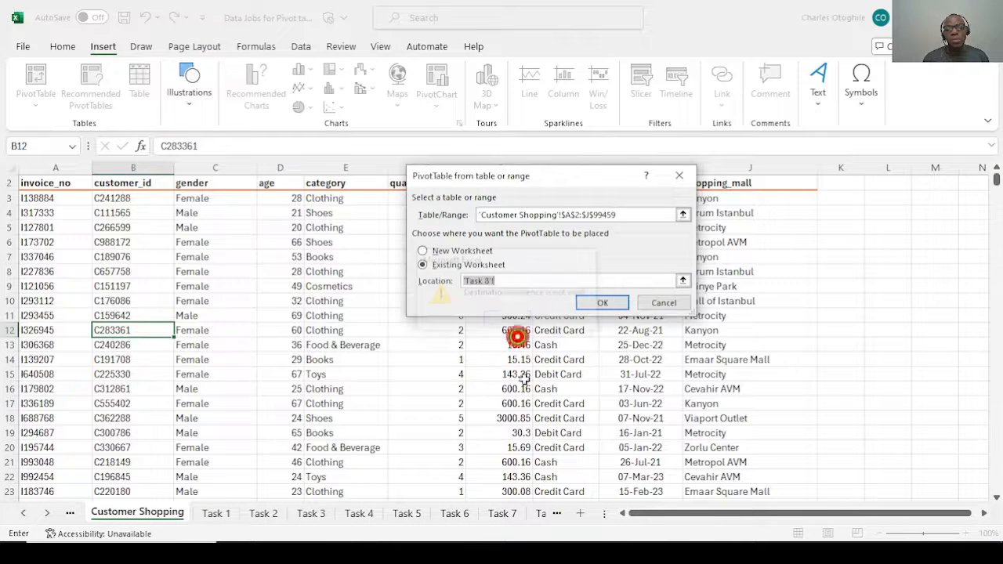
# Set the pivot table's location to cell B8 on the Task 8 sheet and create it
pyautogui.click(510, 281)
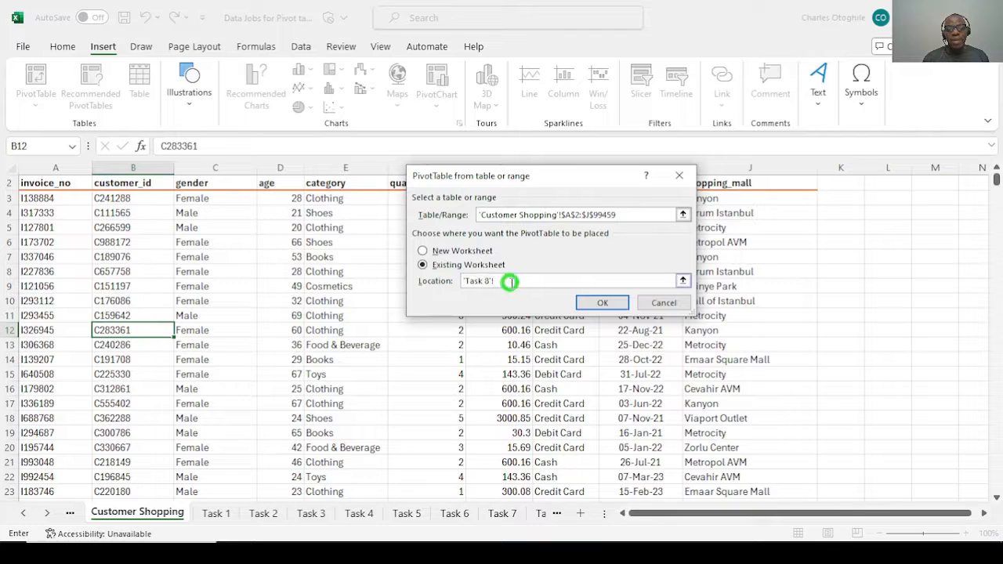
pyautogui.moveTo(512, 281); pyautogui.dragTo(413, 286)
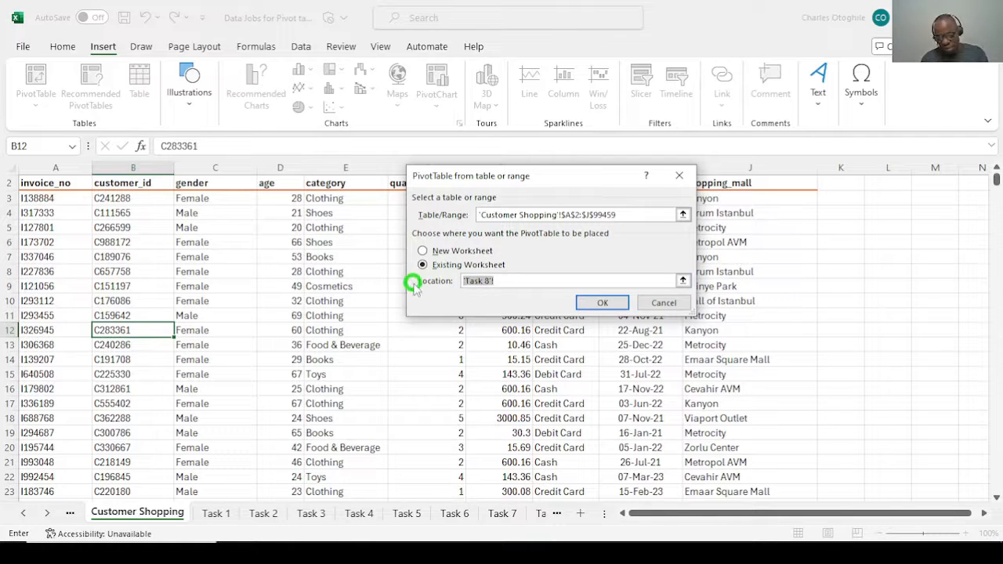
pyautogui.click(50, 514)
pyautogui.click(392, 513)
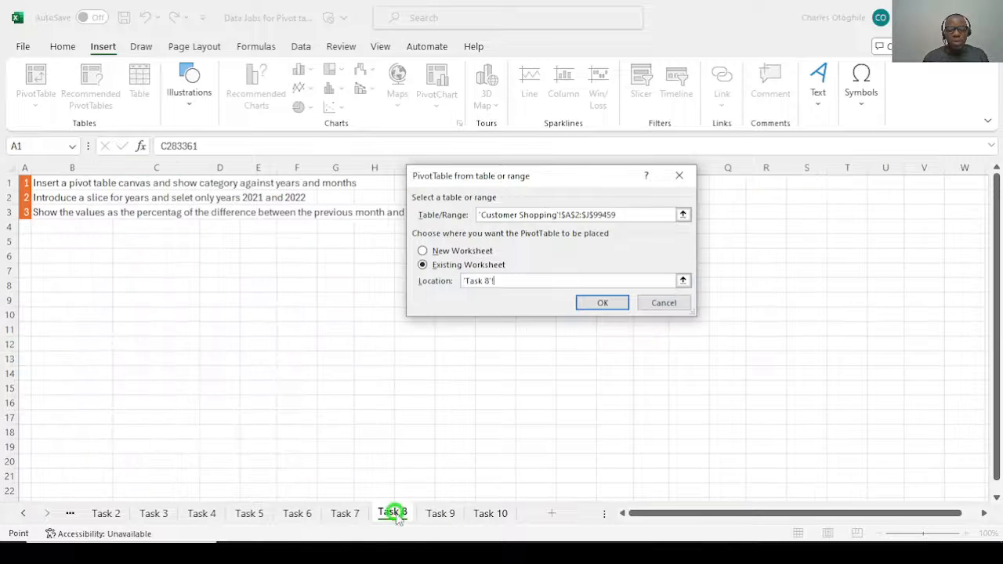
pyautogui.click(59, 290)
pyautogui.click(620, 302)
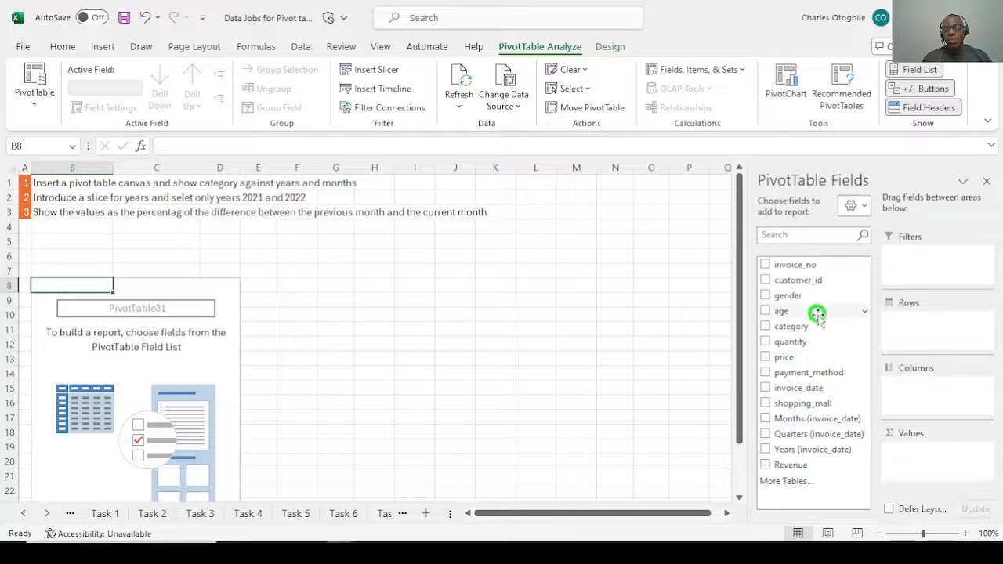
# Lay out the pivot table with category in rows and Years (invoice_date) followed by Months (invoice_date) in columns
pyautogui.moveTo(790, 326); pyautogui.dragTo(946, 402)
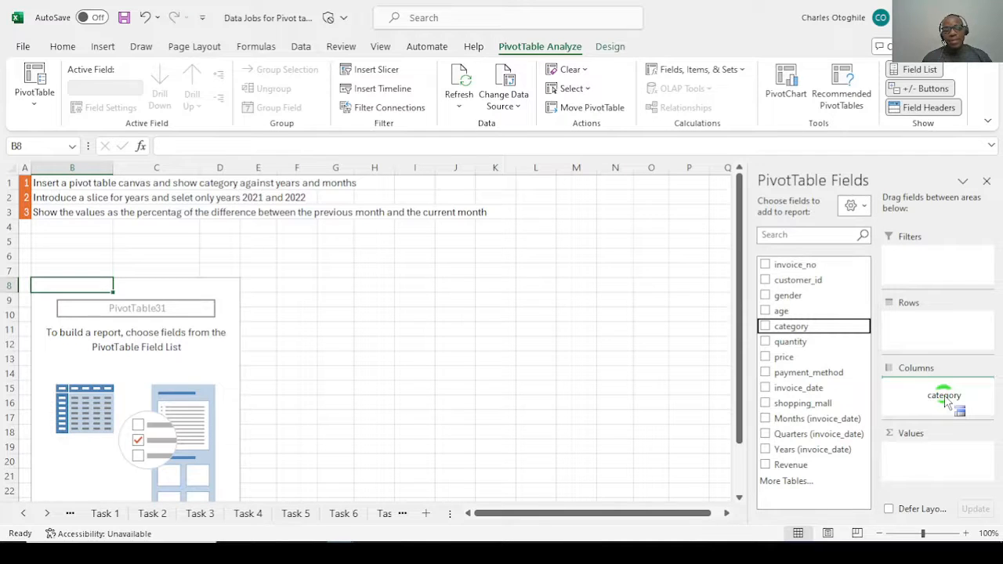
pyautogui.moveTo(946, 401); pyautogui.dragTo(944, 394)
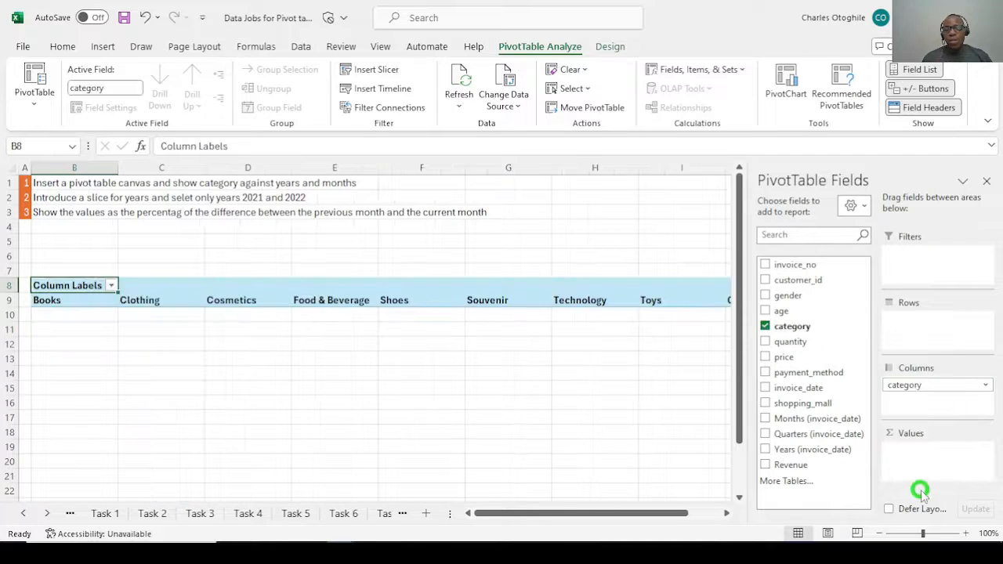
pyautogui.moveTo(915, 385); pyautogui.dragTo(936, 330)
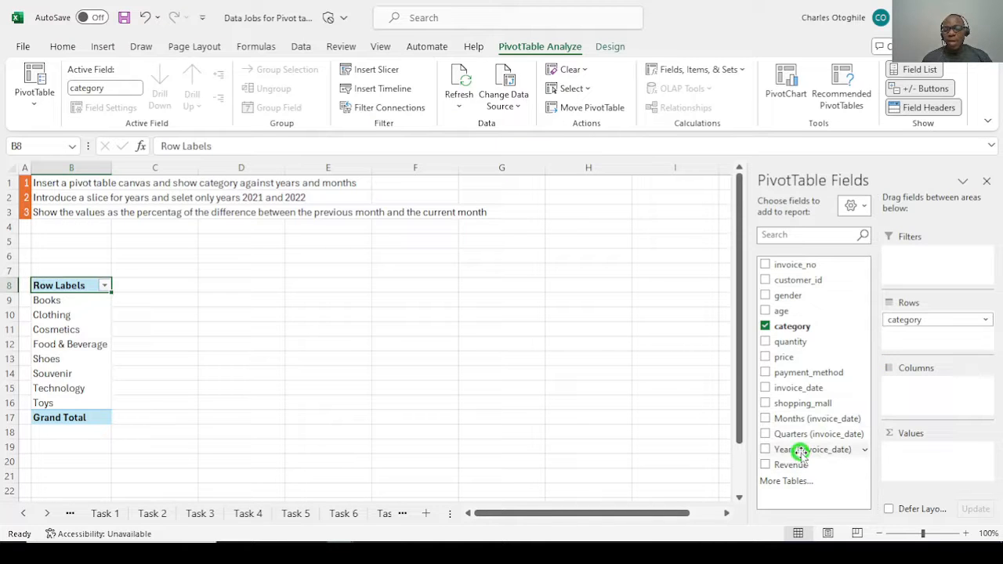
pyautogui.moveTo(800, 452); pyautogui.dragTo(925, 385)
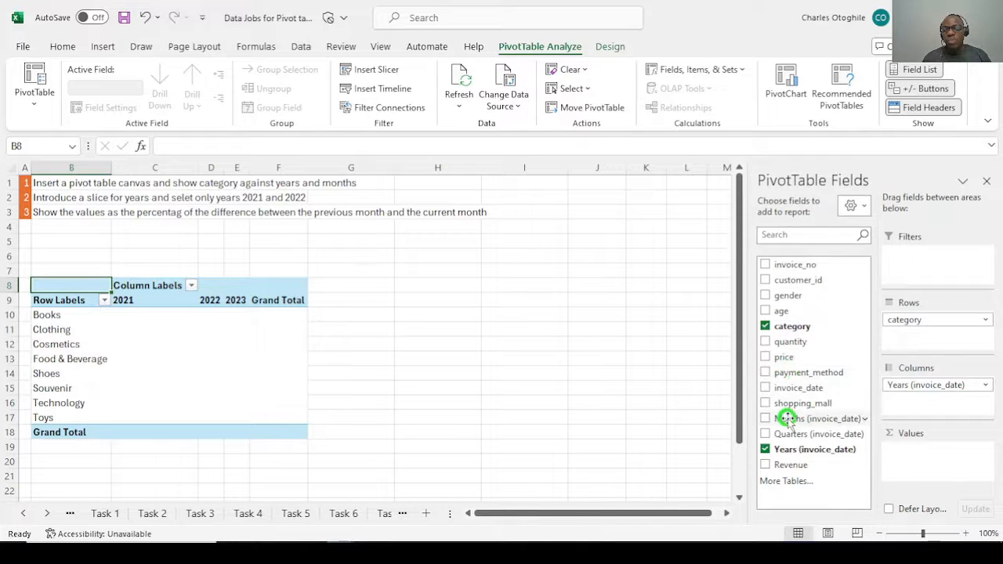
pyautogui.moveTo(787, 419); pyautogui.dragTo(933, 405)
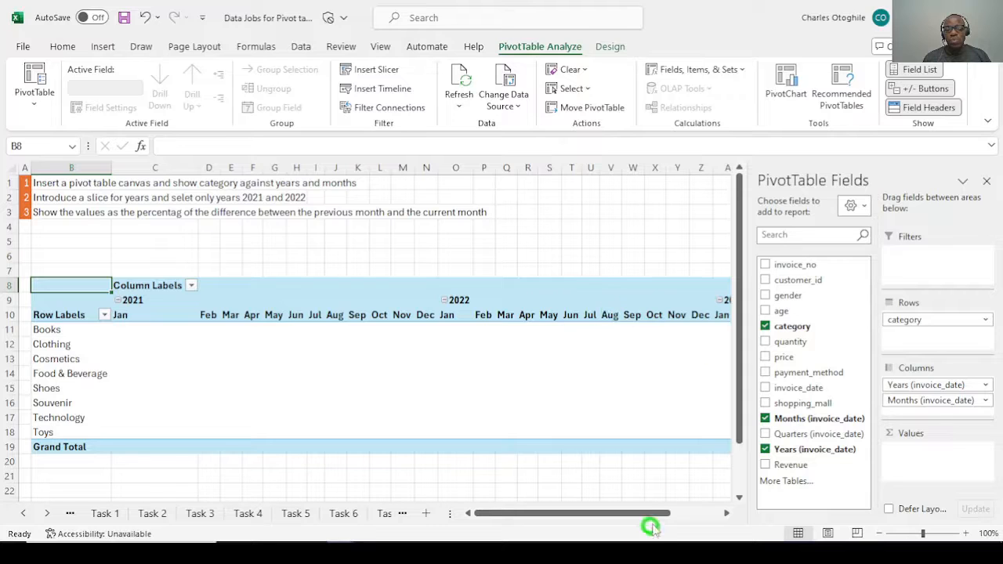
pyautogui.moveTo(653, 515); pyautogui.dragTo(484, 525)
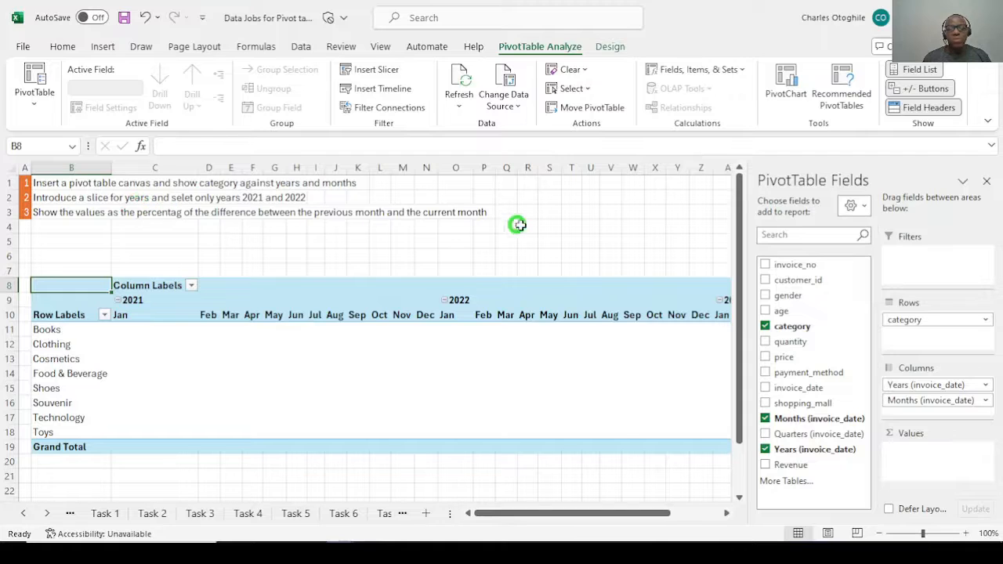
pyautogui.moveTo(618, 513); pyautogui.dragTo(715, 510)
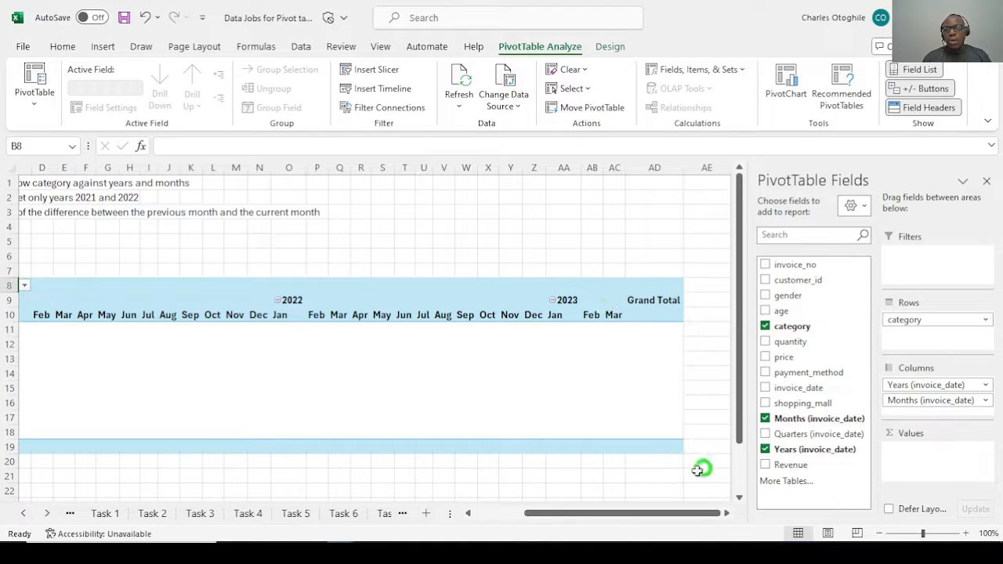
pyautogui.moveTo(636, 512); pyautogui.dragTo(460, 515)
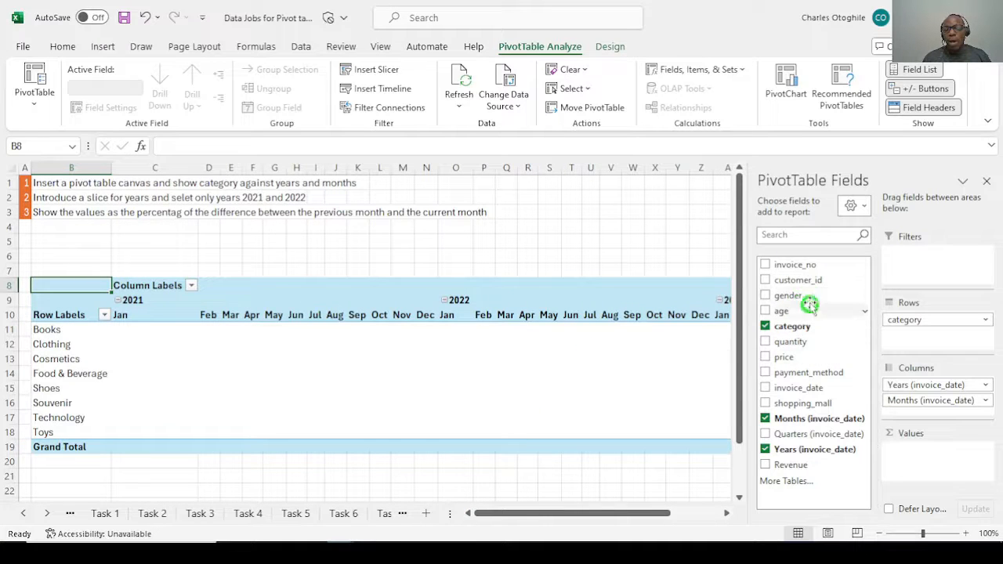
# Add a slicer for Years (invoice_date), reduce its height and place it above the pivot table beside the instructions
pyautogui.rightClick(815, 449)
pyautogui.click(869, 421)
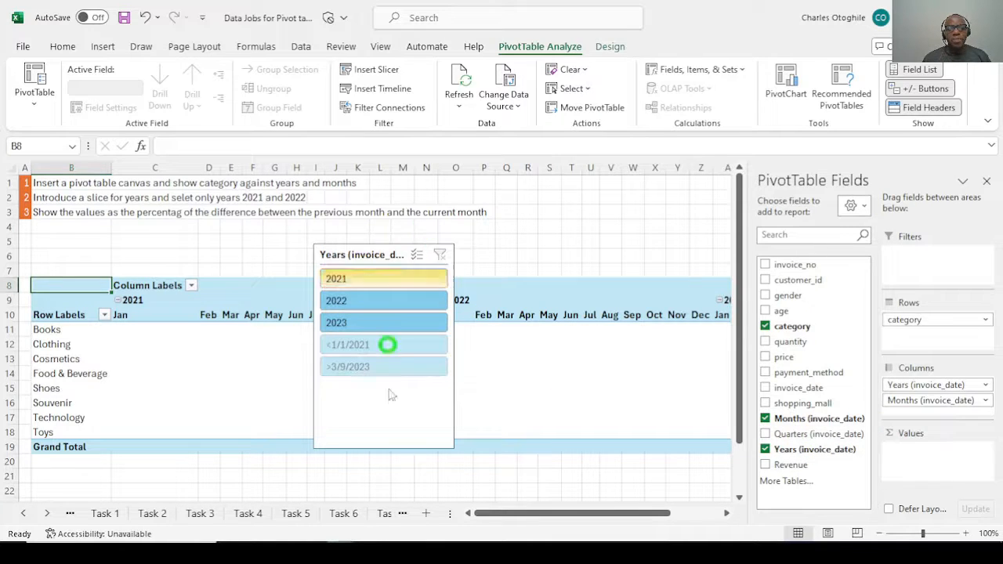
pyautogui.click(388, 447)
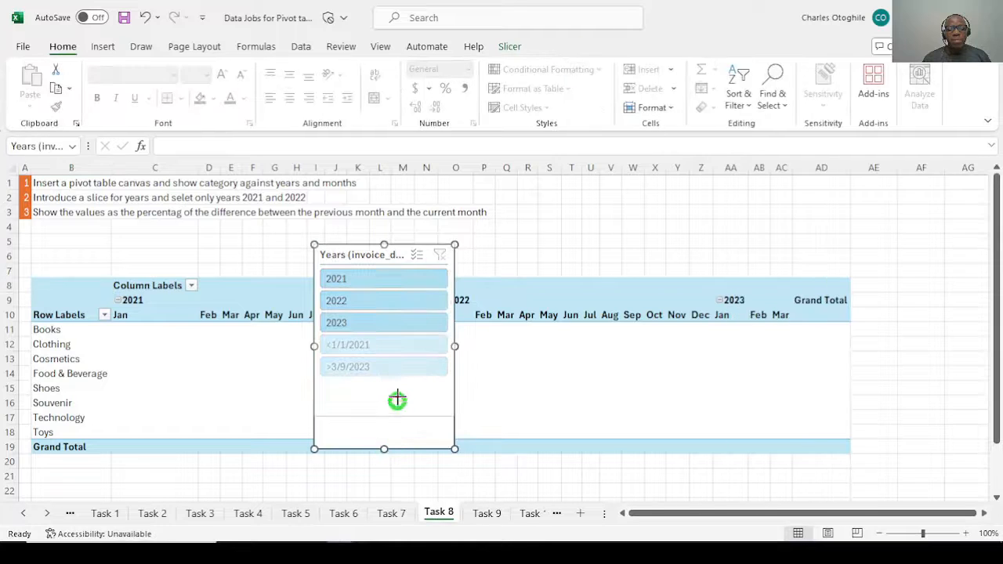
pyautogui.moveTo(391, 373); pyautogui.dragTo(396, 332)
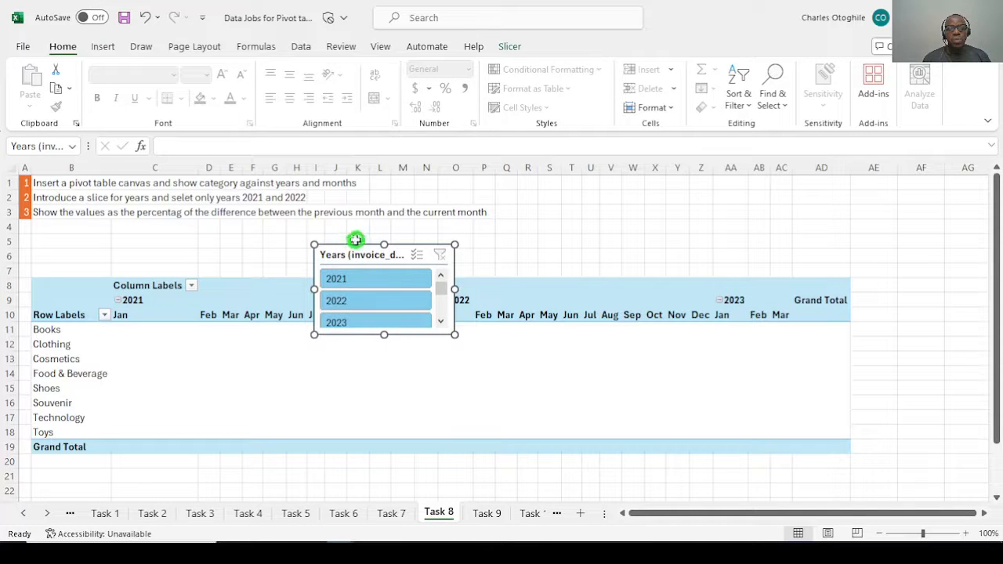
pyautogui.moveTo(355, 241); pyautogui.dragTo(643, 179)
# Turn on multi-select in the Years slicer and keep only 2021 and 2022 selected
pyautogui.click(707, 189)
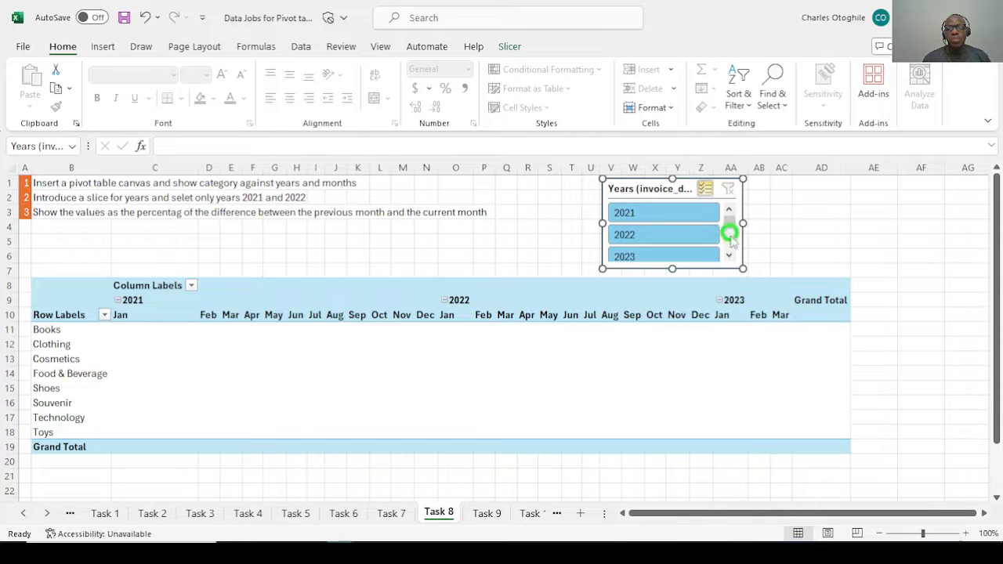
pyautogui.click(645, 212)
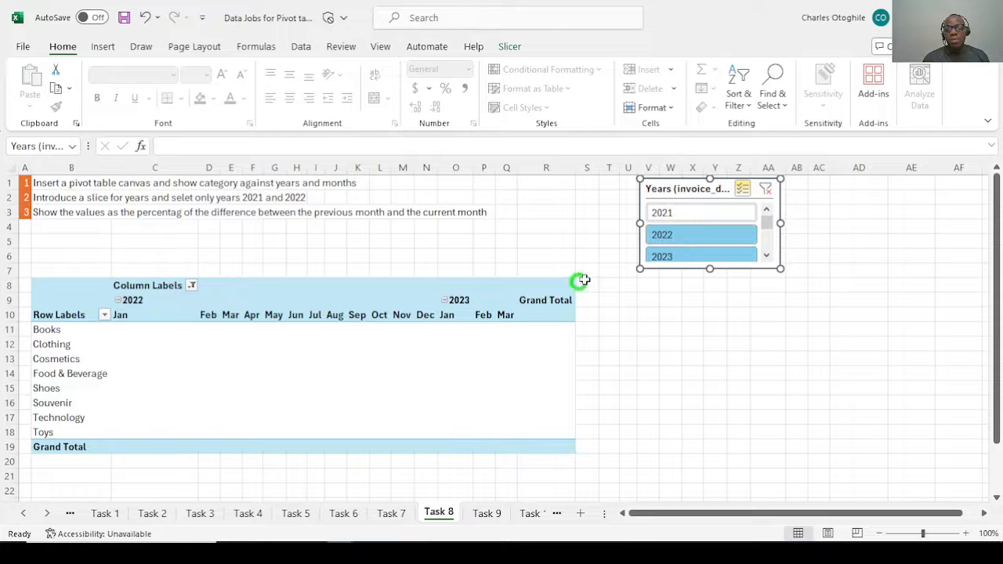
pyautogui.click(681, 257)
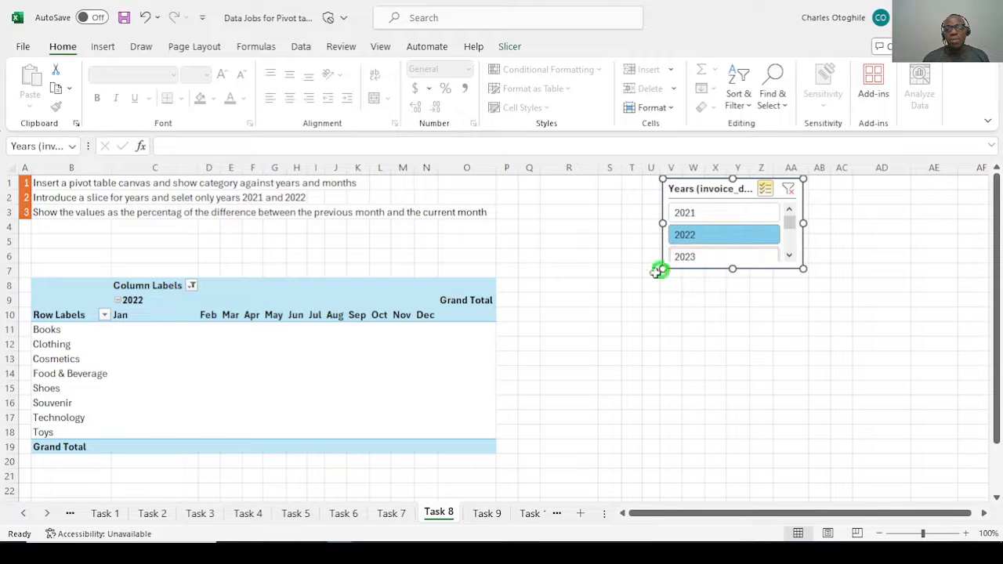
pyautogui.click(710, 213)
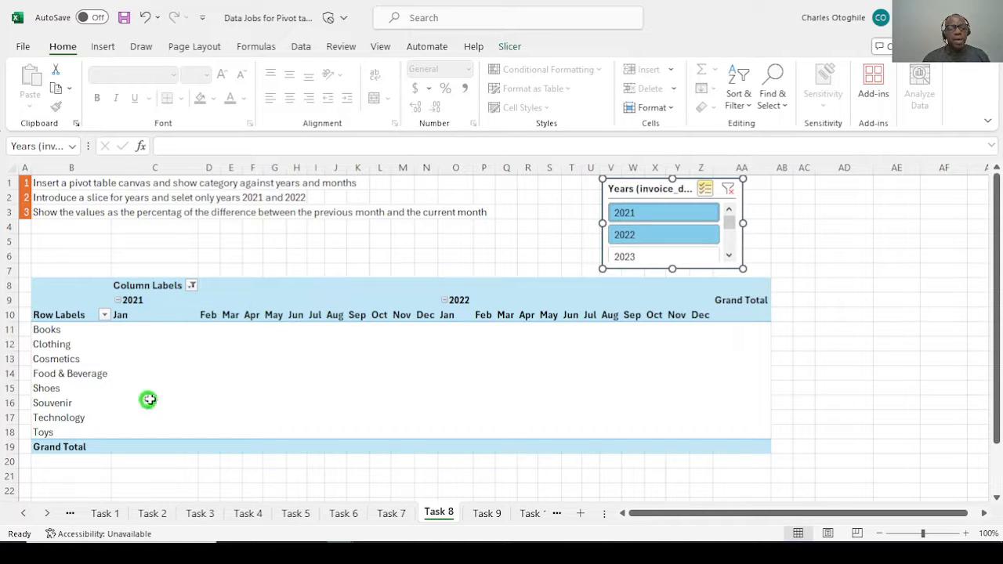
# Add Revenue as the pivot table's summed values and look over the monthly amounts through the Grand Total column
pyautogui.click(358, 314)
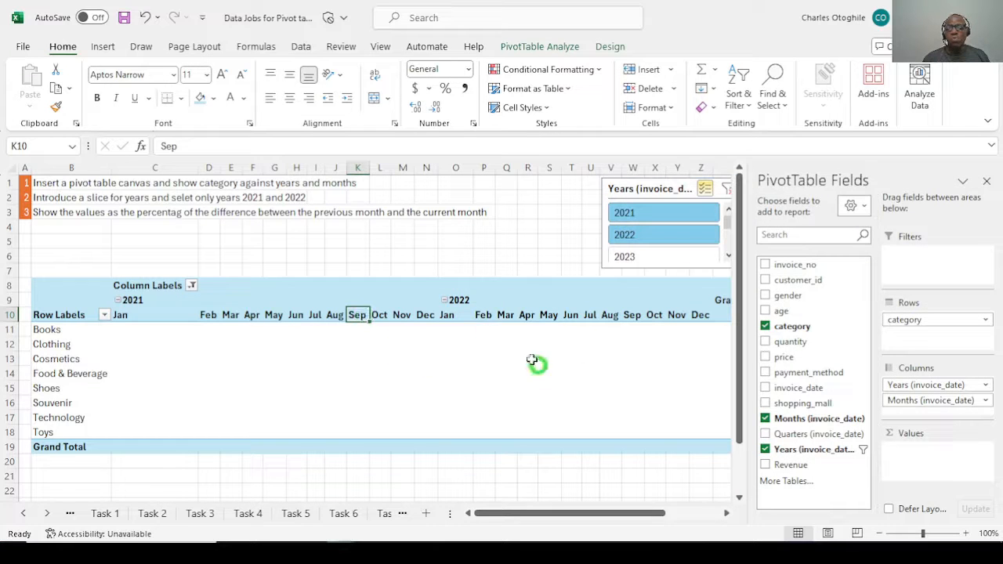
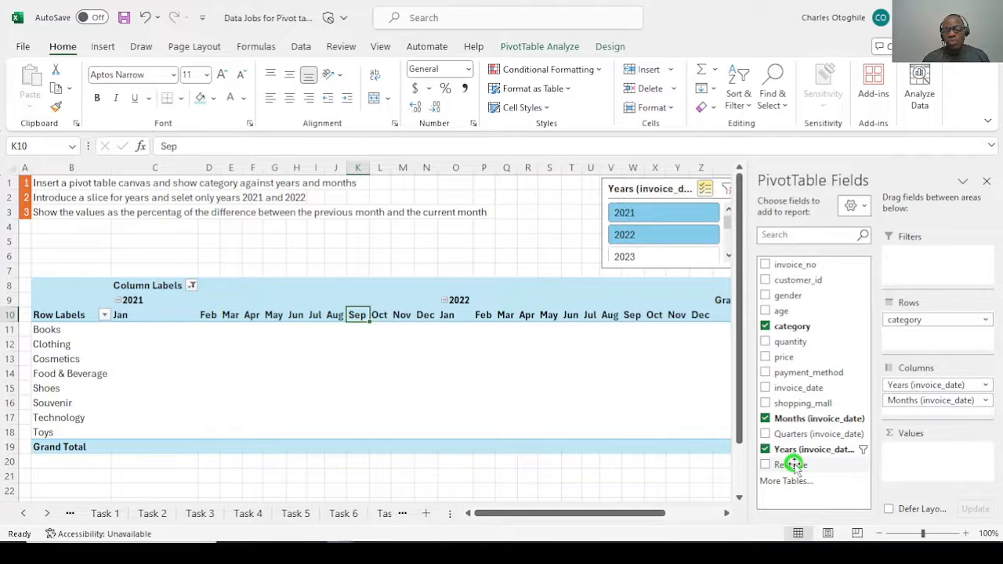
pyautogui.moveTo(794, 465); pyautogui.dragTo(938, 465)
pyautogui.moveTo(165, 330); pyautogui.dragTo(786, 433)
pyautogui.moveTo(667, 435); pyautogui.dragTo(671, 444)
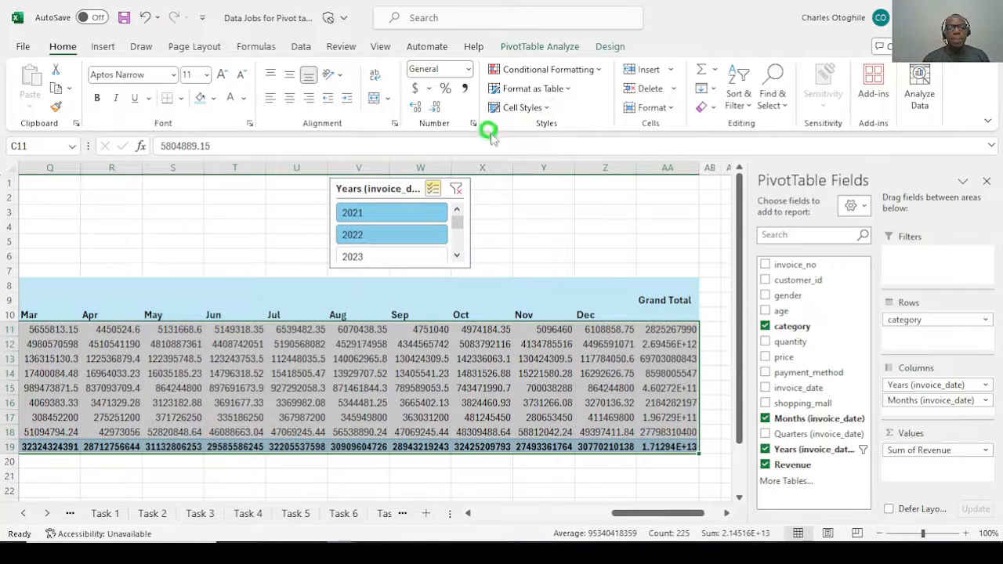
pyautogui.moveTo(659, 513); pyautogui.dragTo(408, 520)
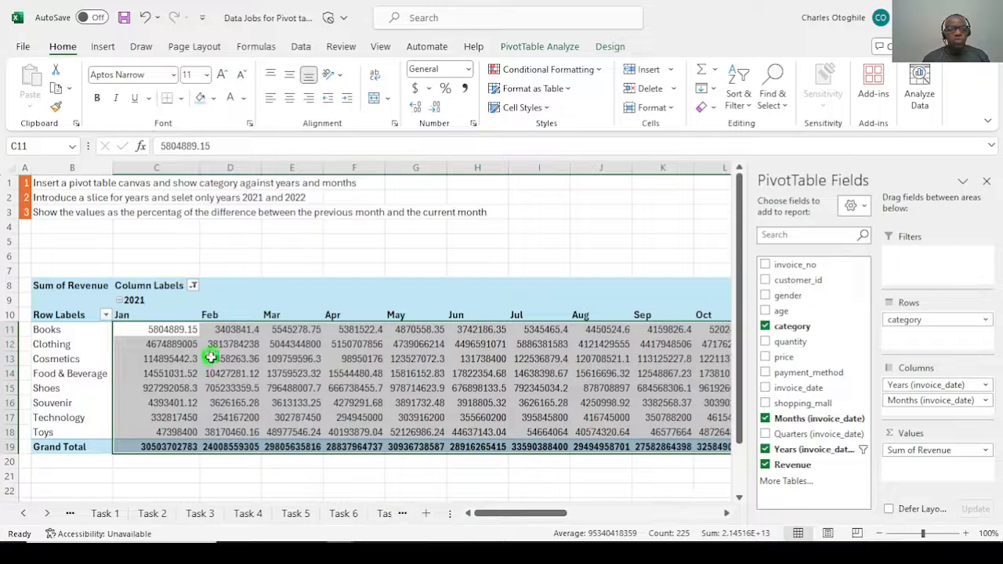
pyautogui.click(180, 355)
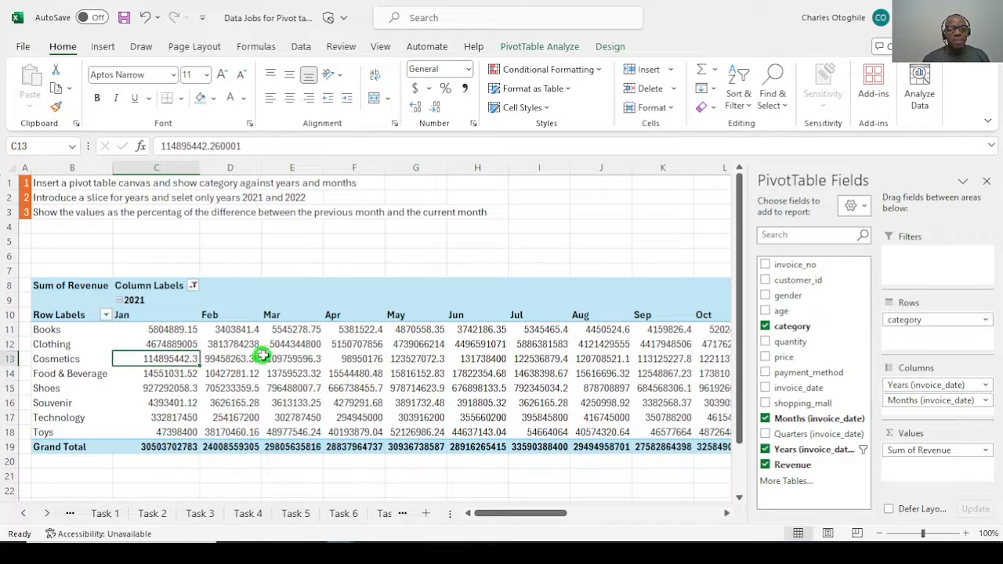
# Show the Sum of Revenue values as % Difference From, with Months (invoice_date) as base field and (previous) as base item
pyautogui.rightClick(235, 344)
pyautogui.press('Escape')
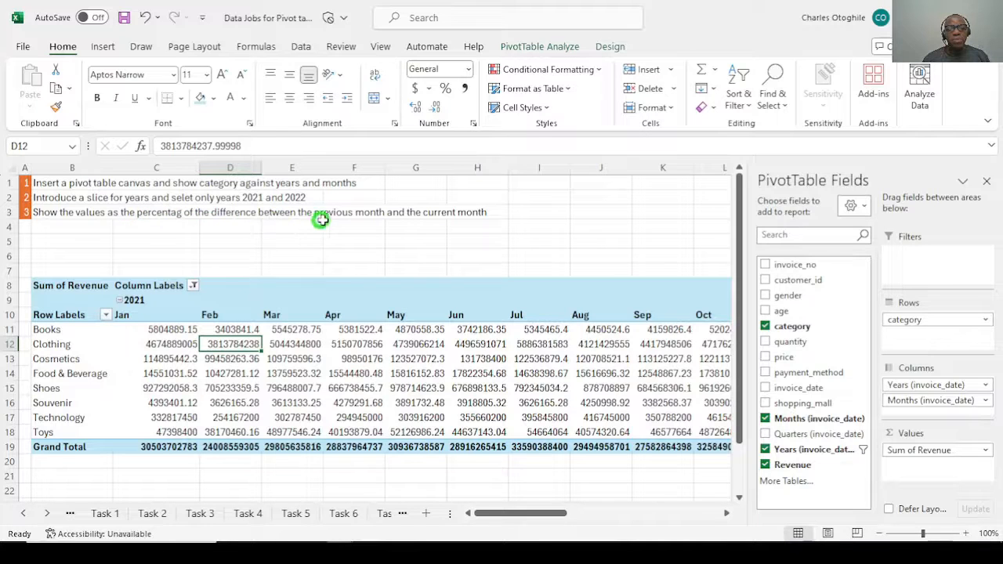
pyautogui.rightClick(271, 365)
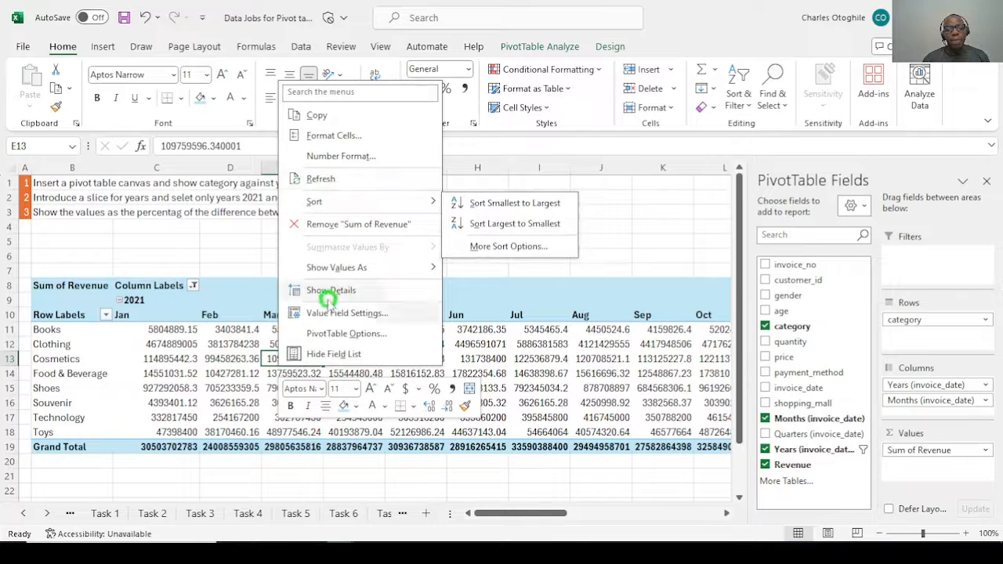
pyautogui.moveTo(329, 267)
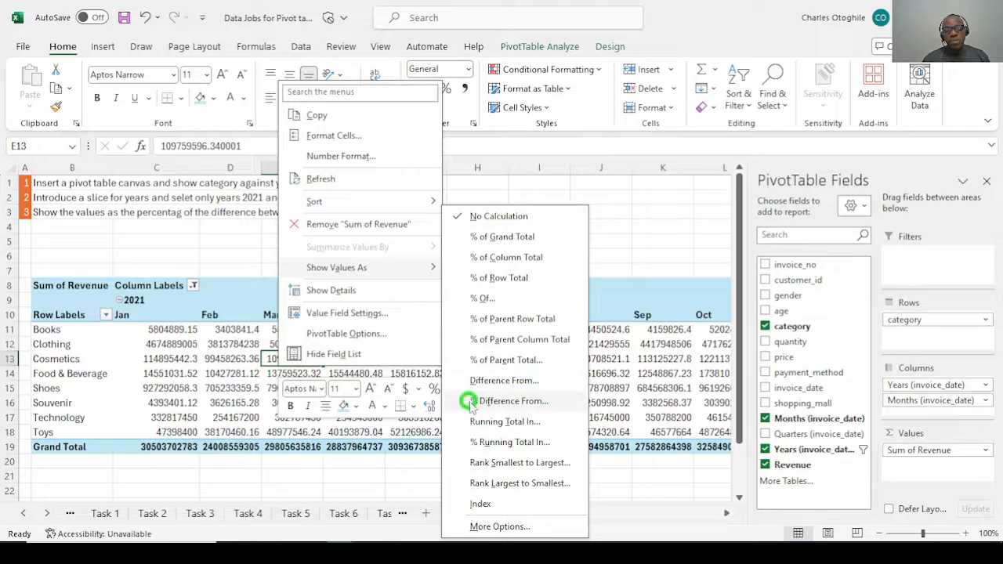
pyautogui.click(515, 401)
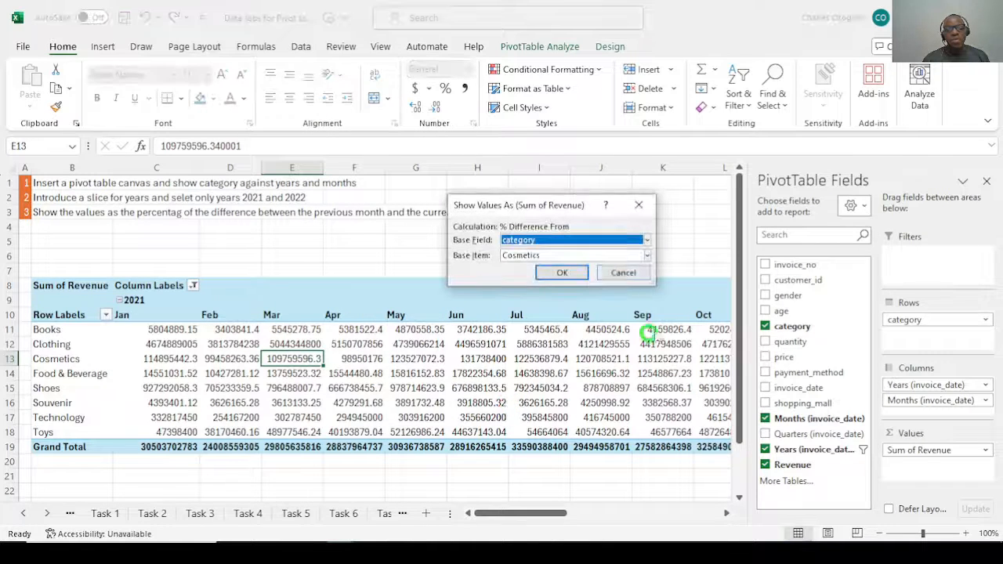
pyautogui.click(643, 240)
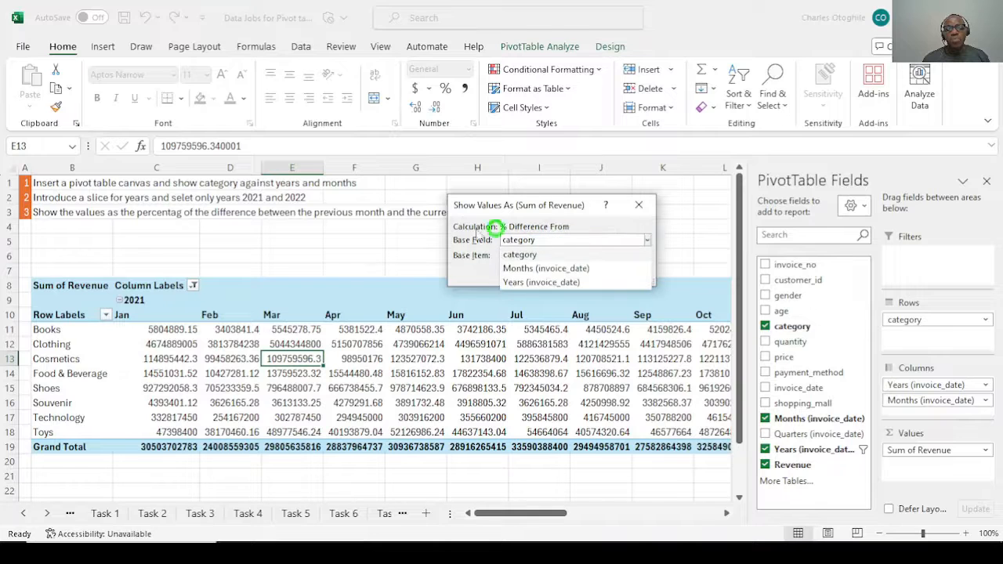
pyautogui.click(546, 269)
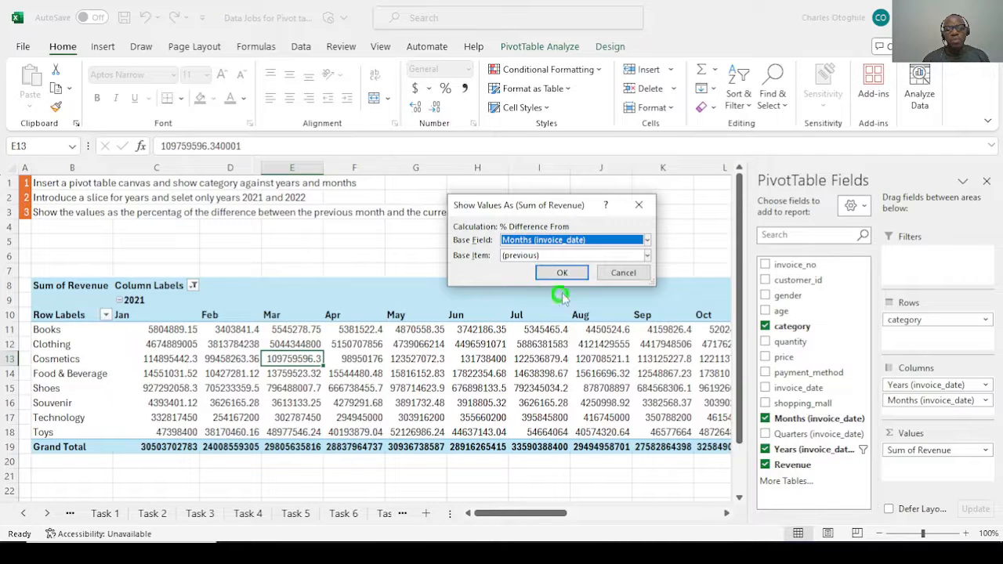
pyautogui.click(558, 273)
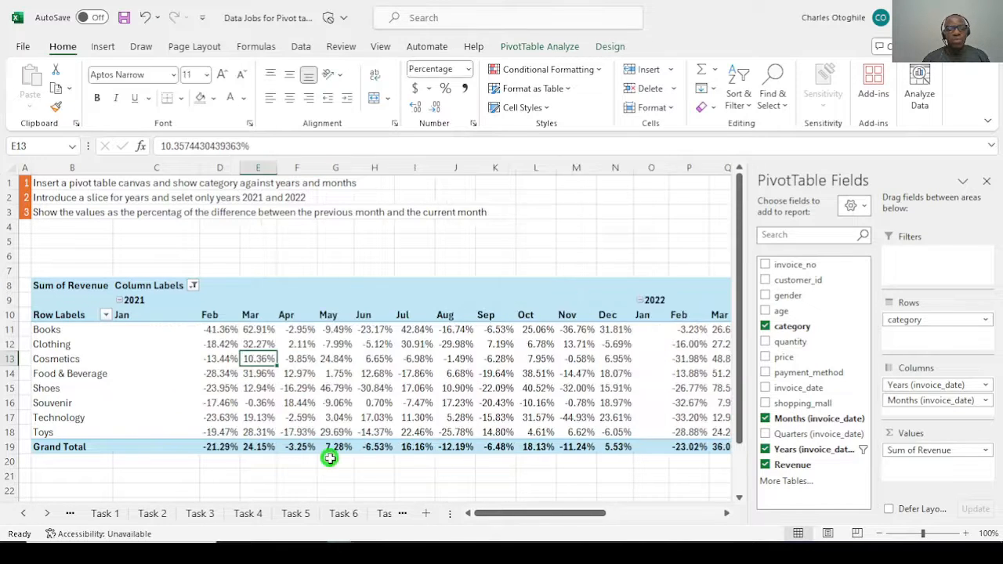
# Examine the month-over-month percentage changes across the Books row and other categories for 2021 and 2022
pyautogui.moveTo(529, 512)
pyautogui.mouseDown()
pyautogui.moveTo(686, 514)
pyautogui.moveTo(511, 508)
pyautogui.mouseUp()
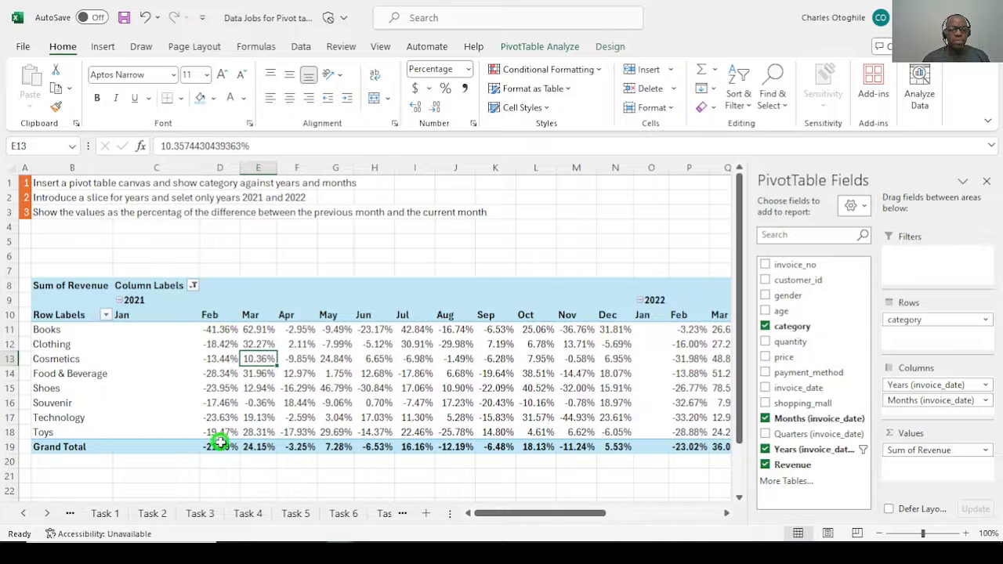
pyautogui.click(215, 331)
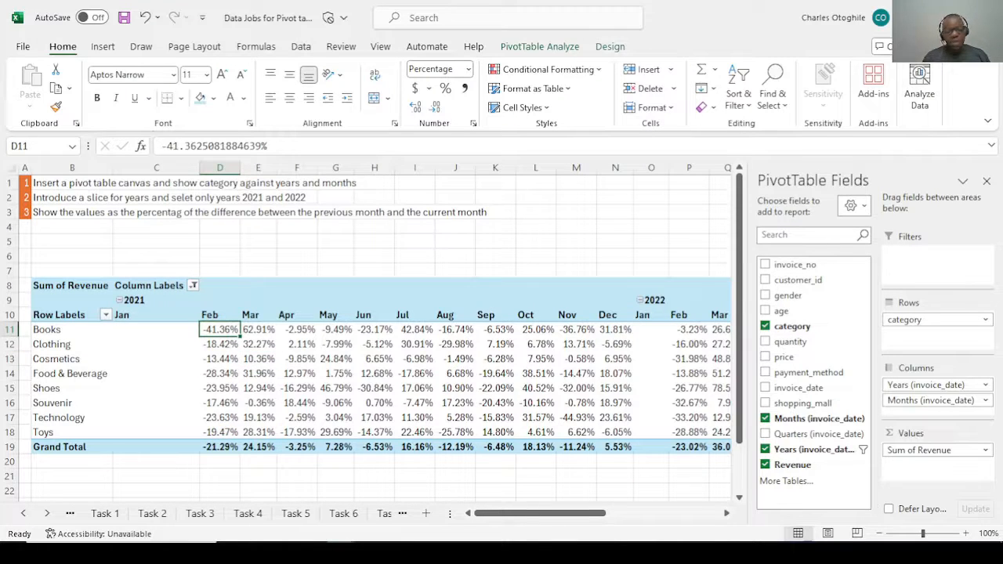
pyautogui.click(258, 330)
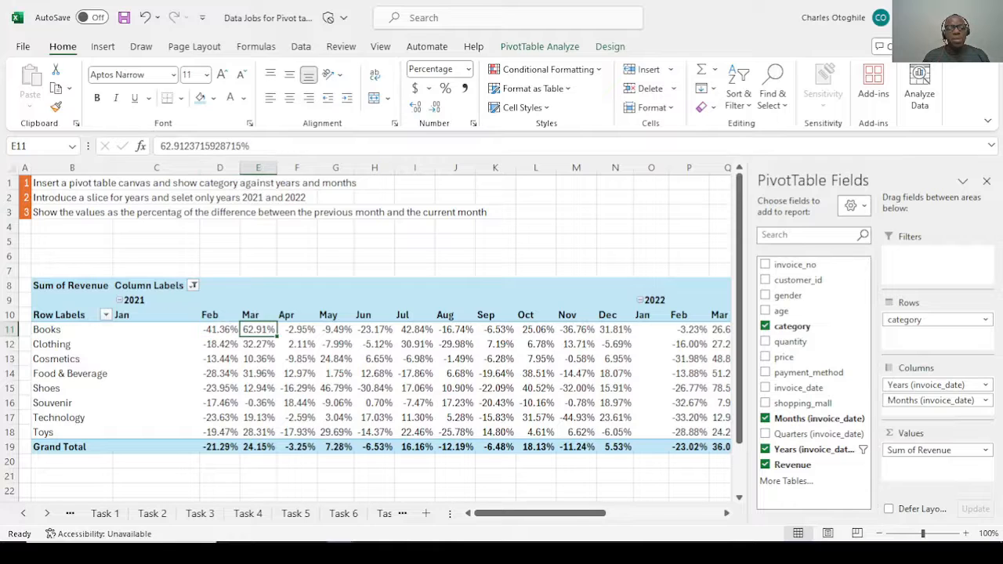
pyautogui.press('Right')
pyautogui.press('Right')
pyautogui.press('Right')
pyautogui.press('Right')
pyautogui.press('Right')
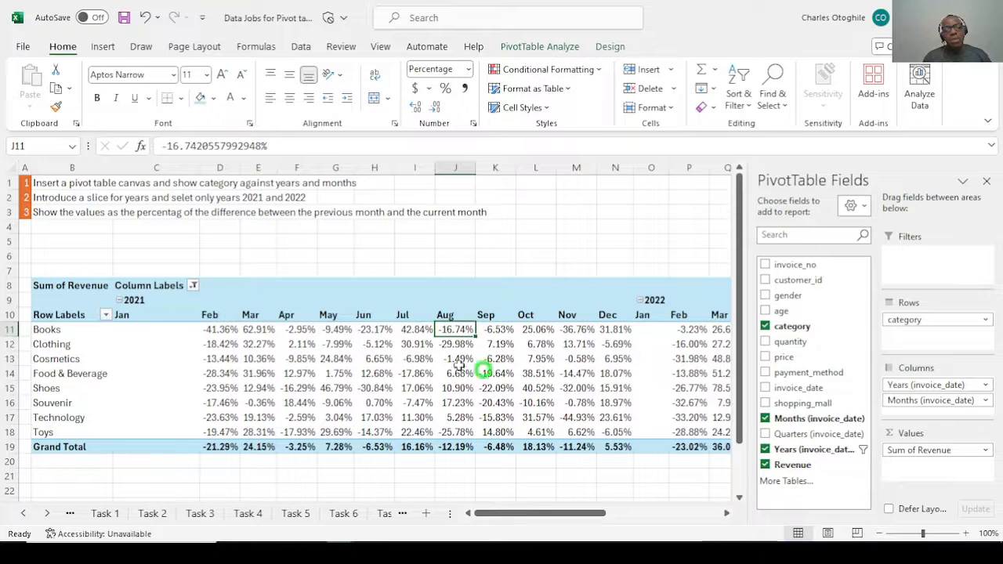
pyautogui.moveTo(302, 375)
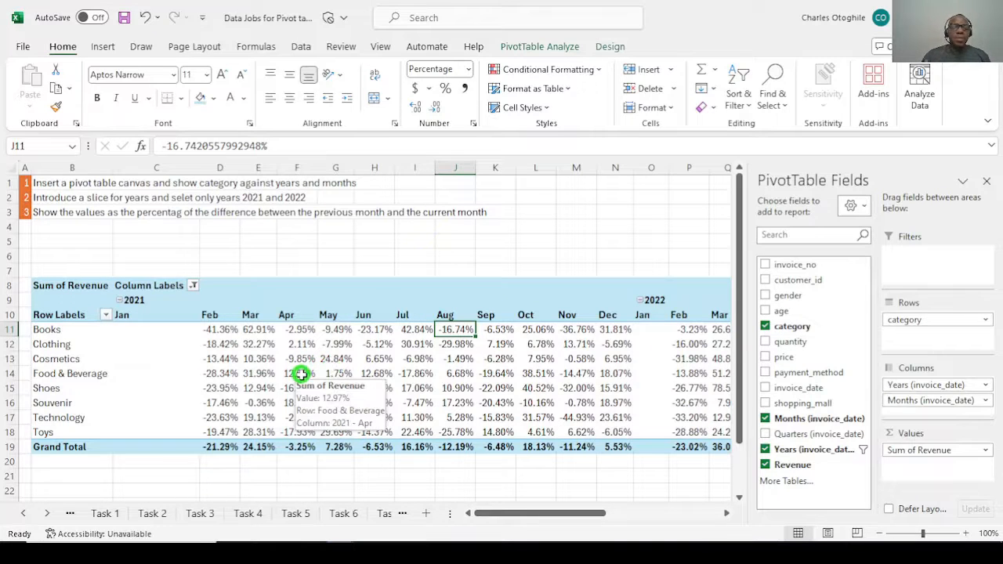
pyautogui.click(306, 345)
pyautogui.moveTo(367, 398)
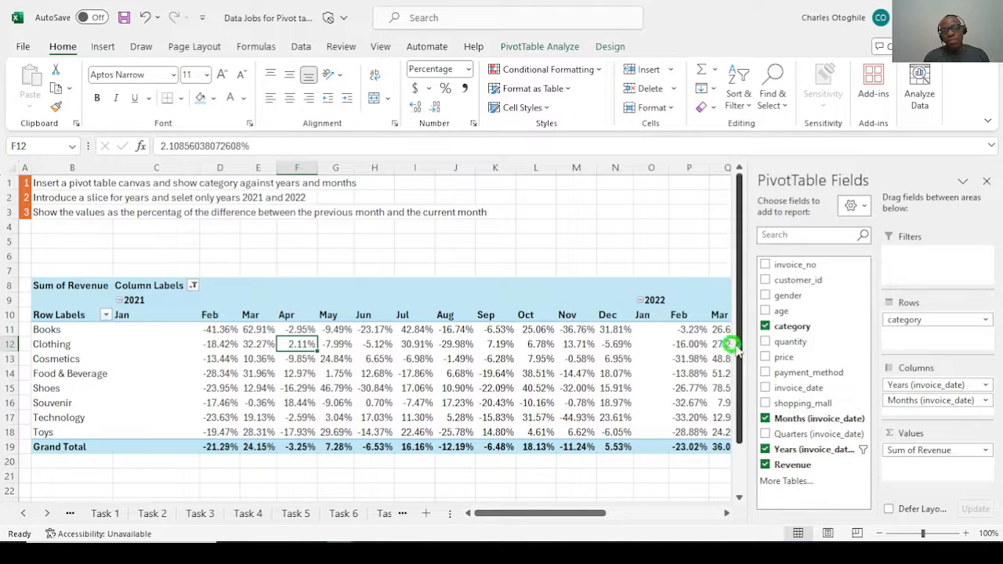
pyautogui.moveTo(348, 377)
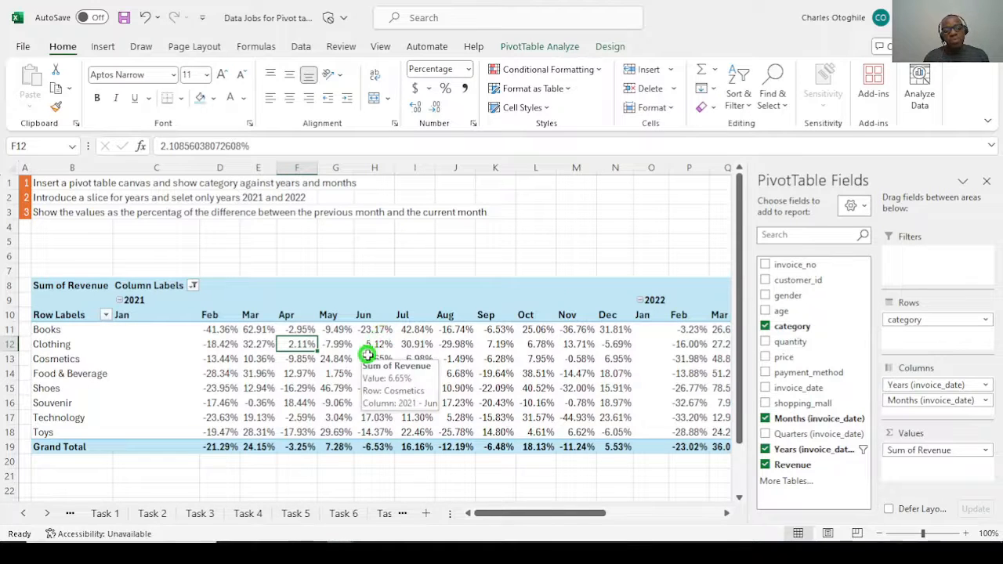
pyautogui.moveTo(504, 357)
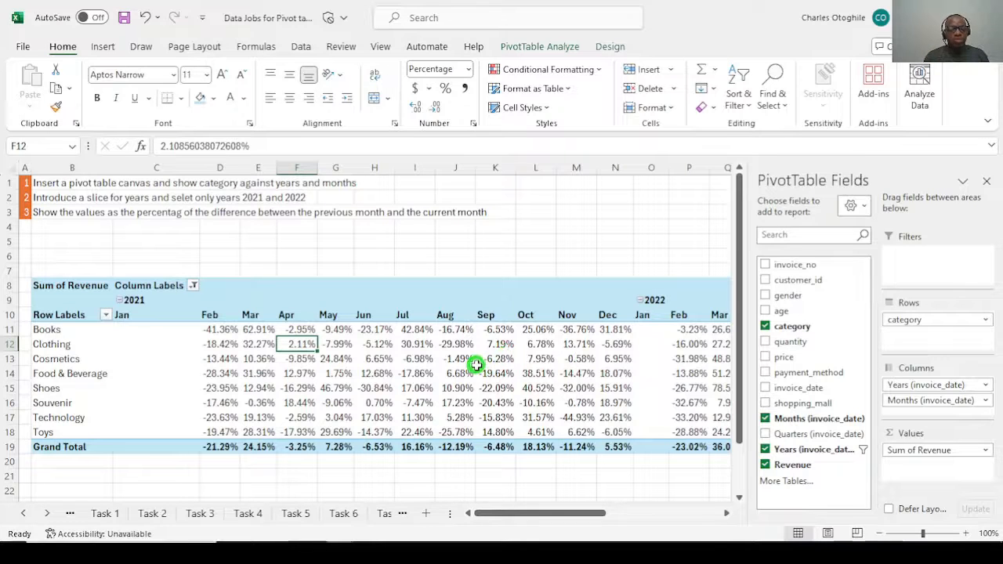
pyautogui.moveTo(511, 513); pyautogui.dragTo(404, 526)
pyautogui.moveTo(404, 527); pyautogui.dragTo(451, 522)
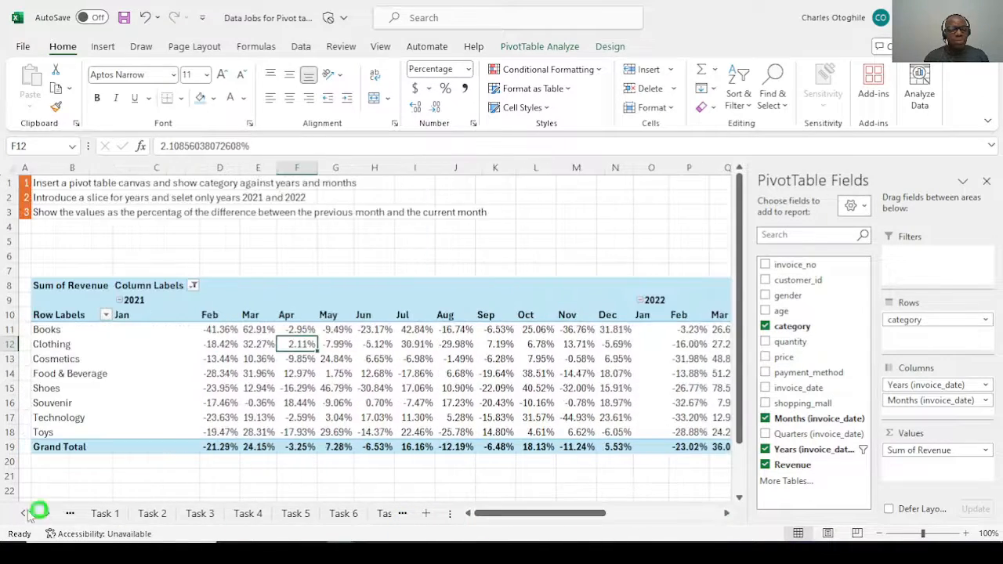
# Go to the Task 9 worksheet and review its pivot table instructions
pyautogui.click(47, 514)
pyautogui.click(47, 514)
pyautogui.click(47, 513)
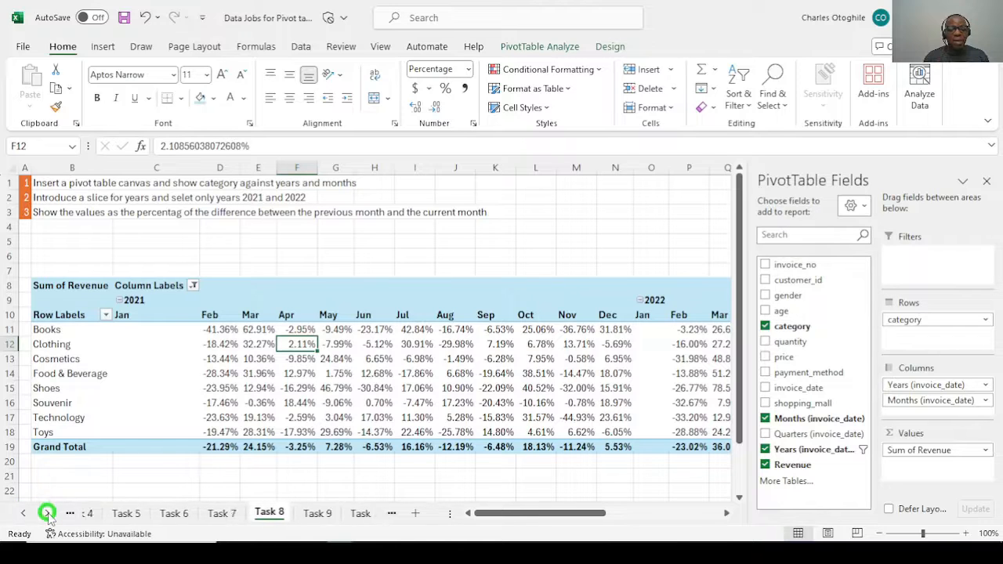
pyautogui.click(297, 514)
pyautogui.click(235, 301)
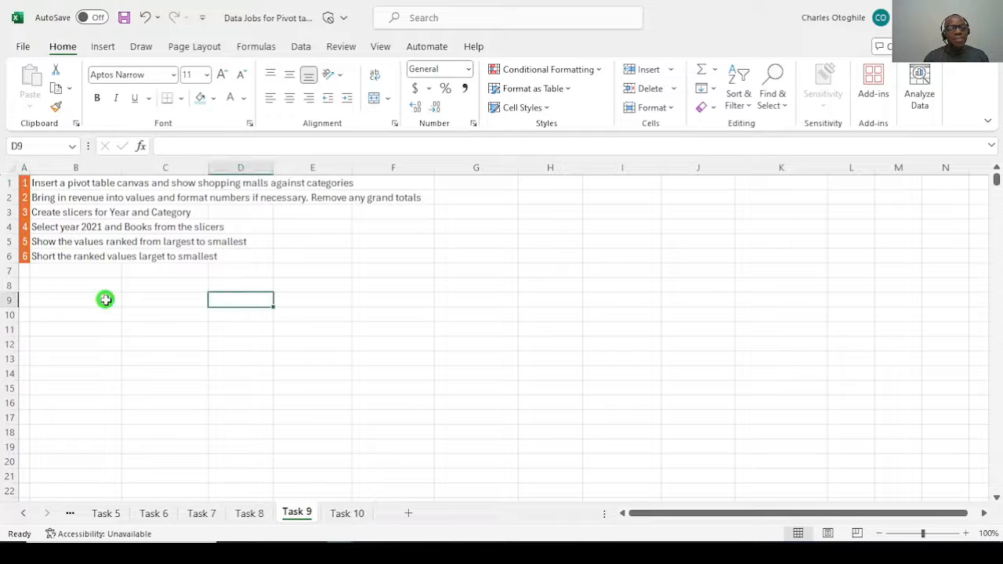
pyautogui.click(72, 302)
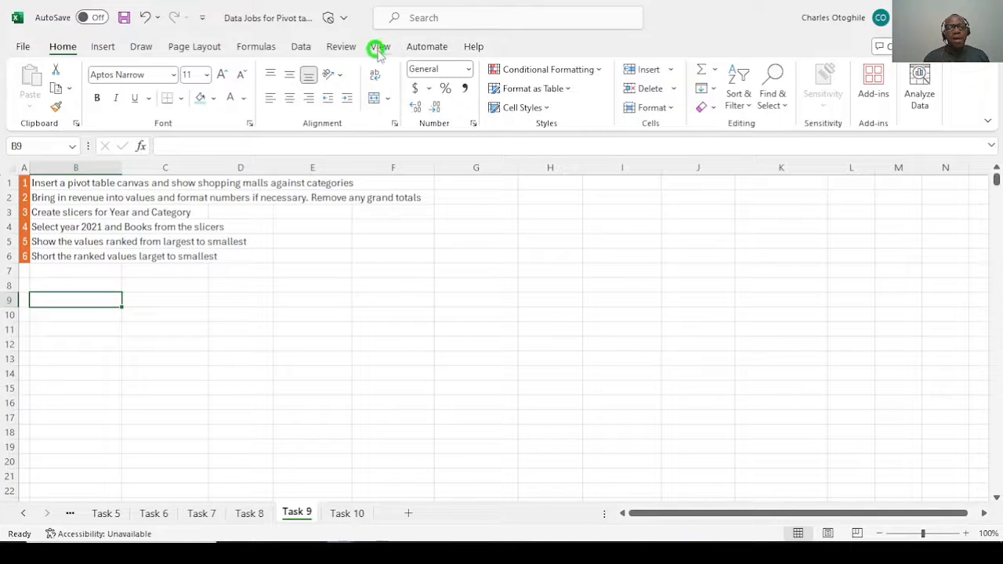
pyautogui.click(94, 47)
pyautogui.click(31, 76)
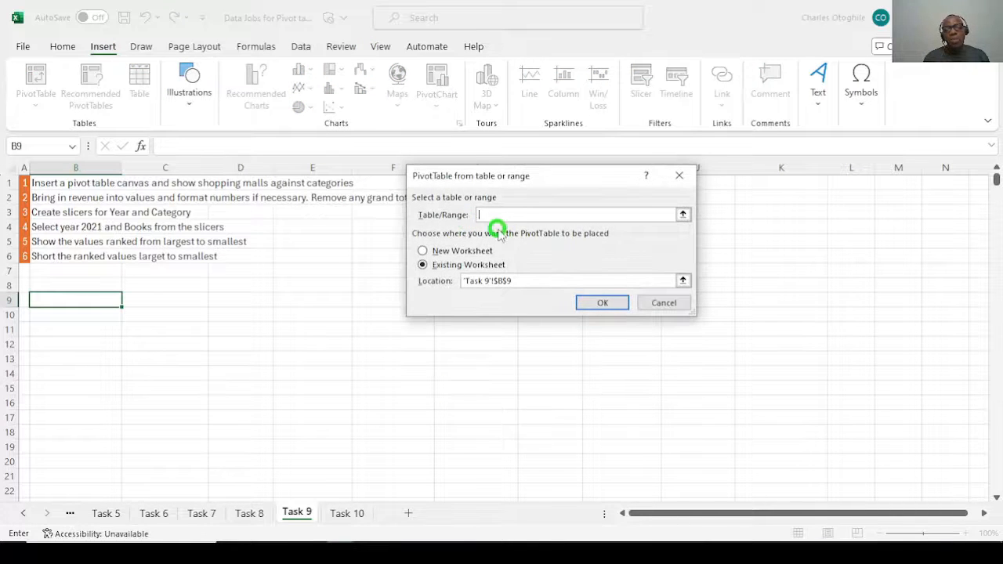
pyautogui.click(678, 169)
pyautogui.click(172, 362)
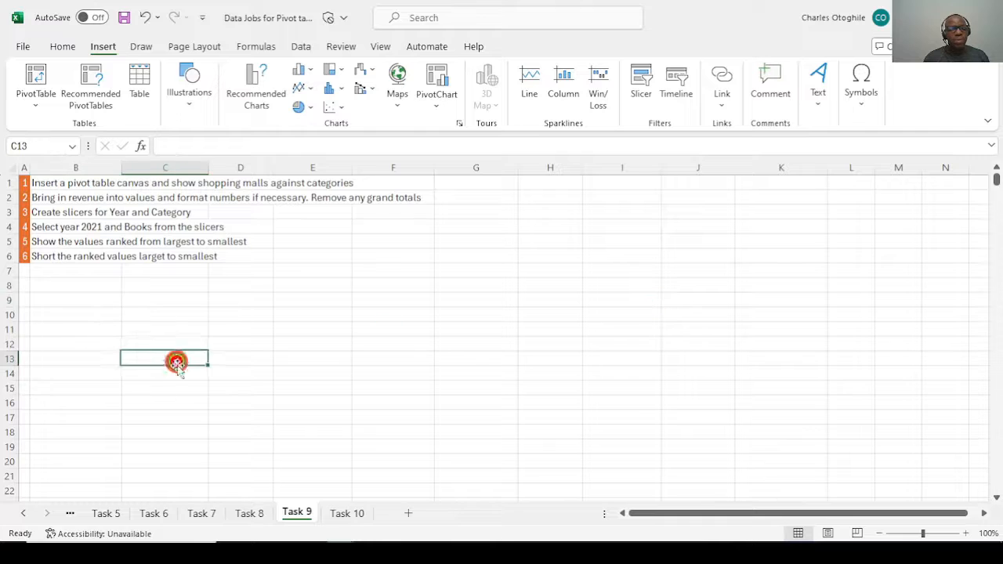
# Insert a pivot table from the Customer Shopping range A2:J99459 into the existing Task 9 worksheet at cell B10
pyautogui.click(22, 515)
pyautogui.click(22, 515)
pyautogui.click(221, 514)
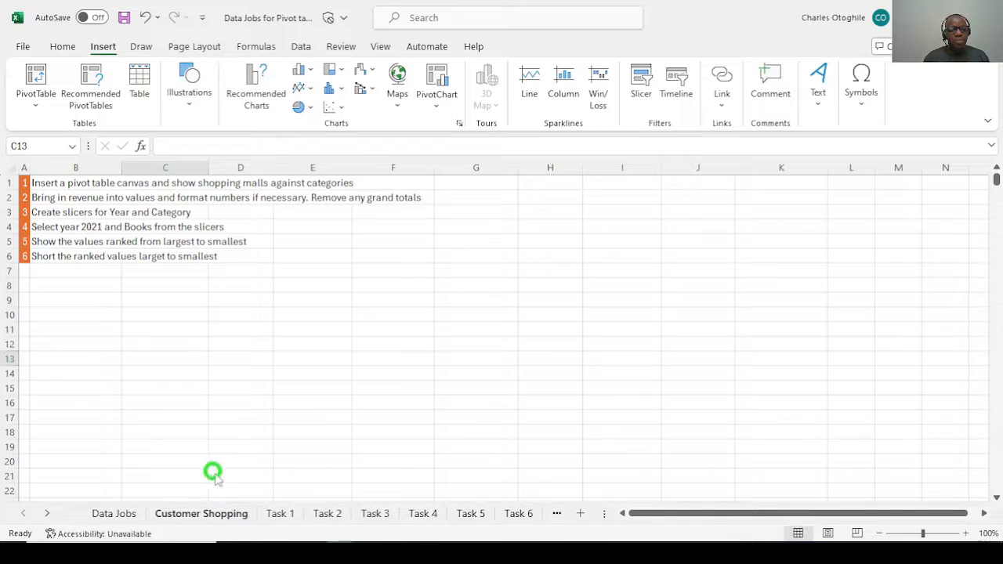
pyautogui.click(208, 515)
pyautogui.click(161, 317)
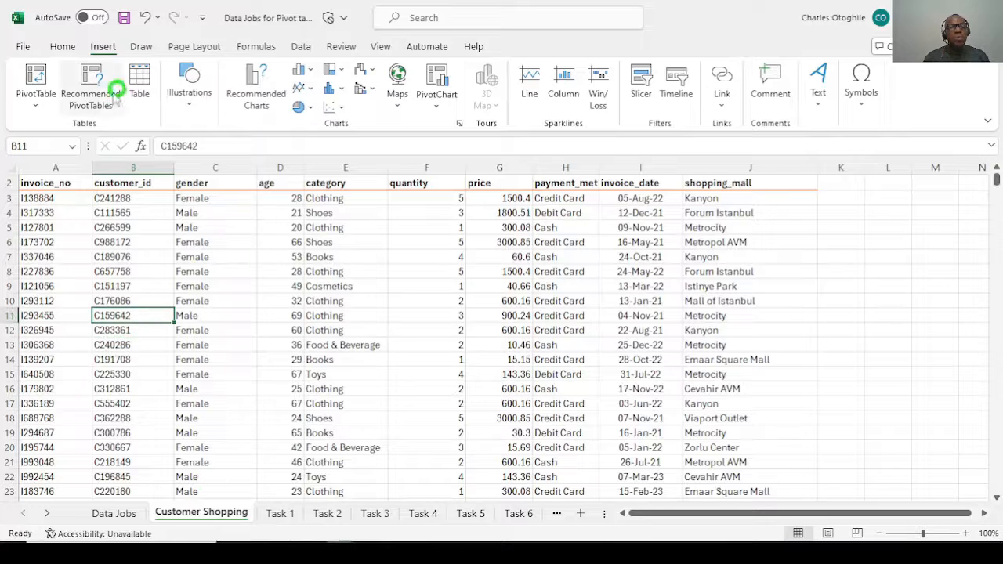
pyautogui.click(43, 78)
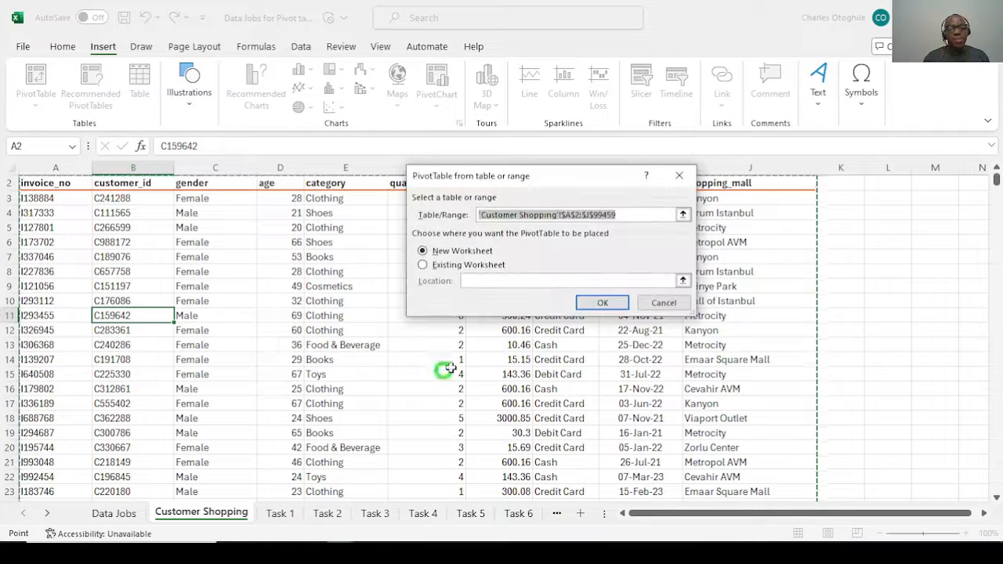
pyautogui.click(424, 264)
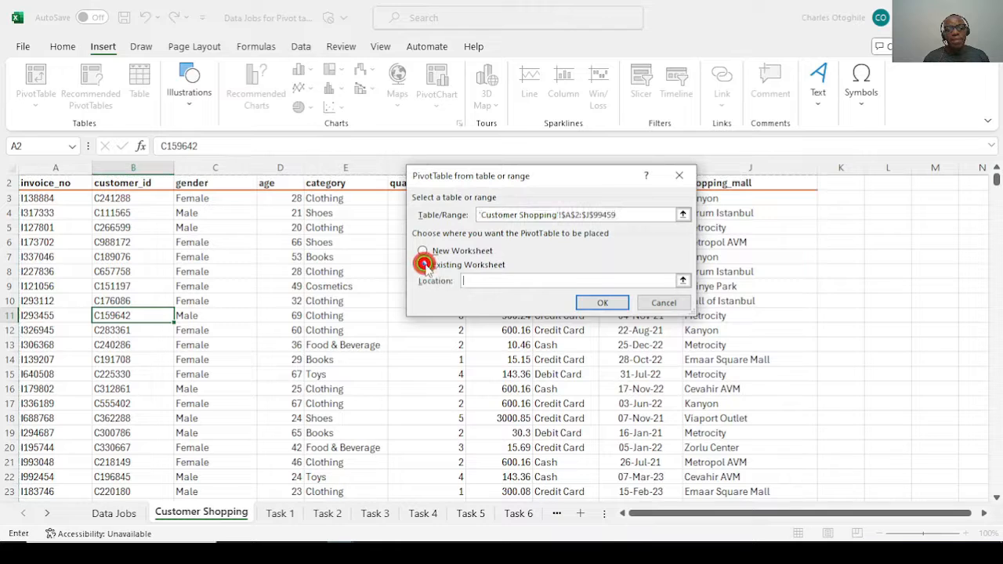
pyautogui.click(47, 514)
pyautogui.click(439, 515)
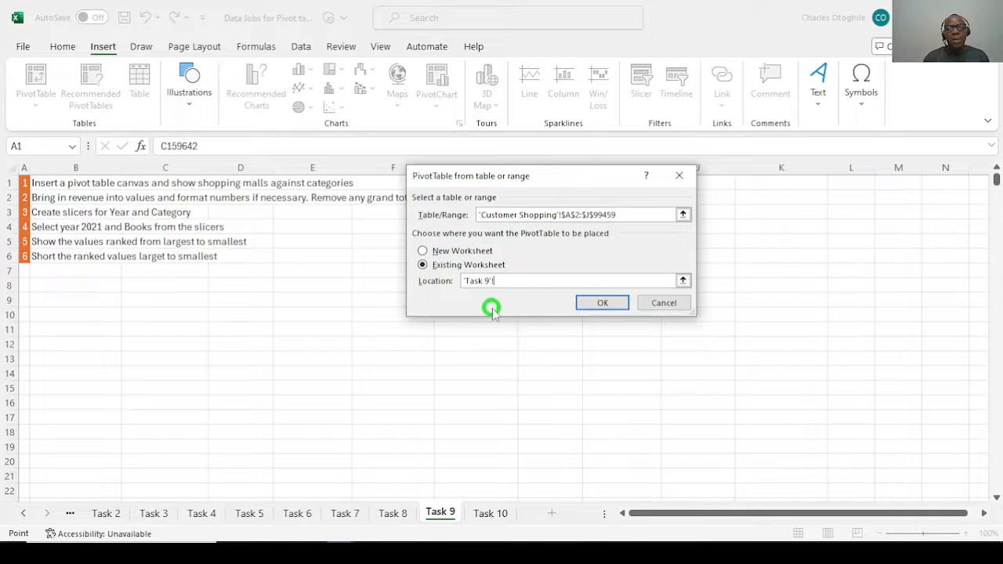
pyautogui.click(70, 313)
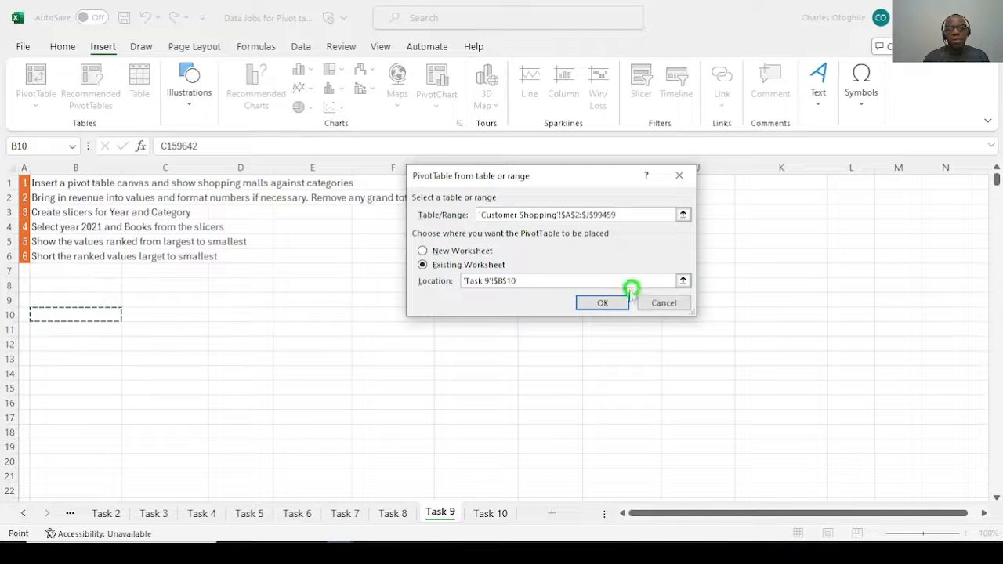
pyautogui.click(607, 302)
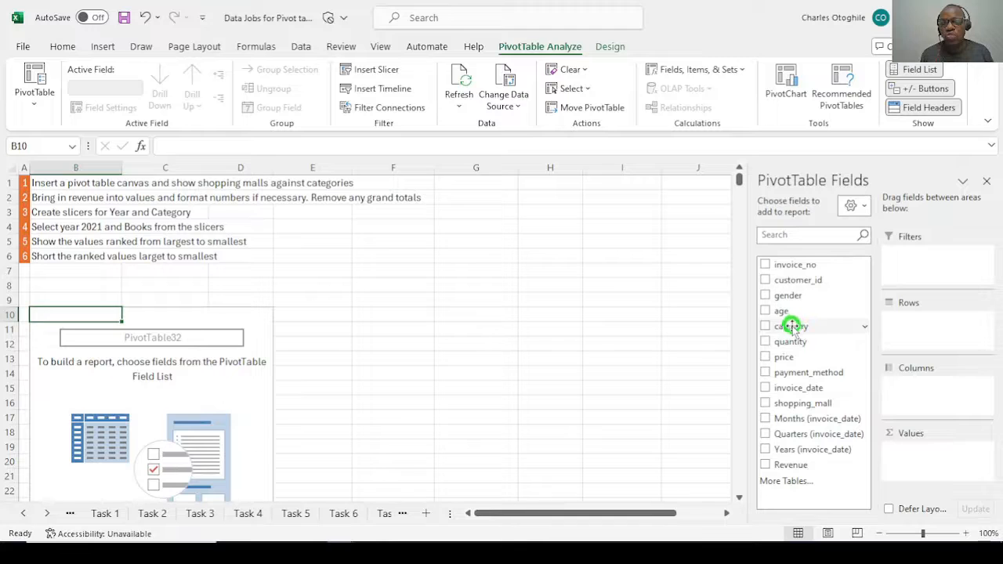
# Lay out the pivot table with shopping_mall in rows, category in columns and Revenue as the summed values
pyautogui.moveTo(794, 326); pyautogui.dragTo(798, 326)
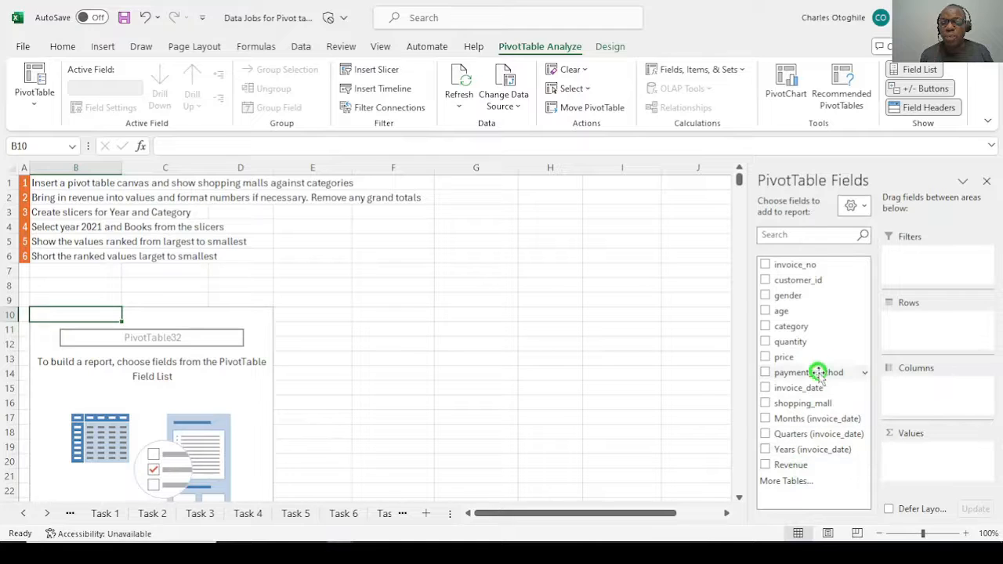
pyautogui.moveTo(806, 404); pyautogui.dragTo(918, 324)
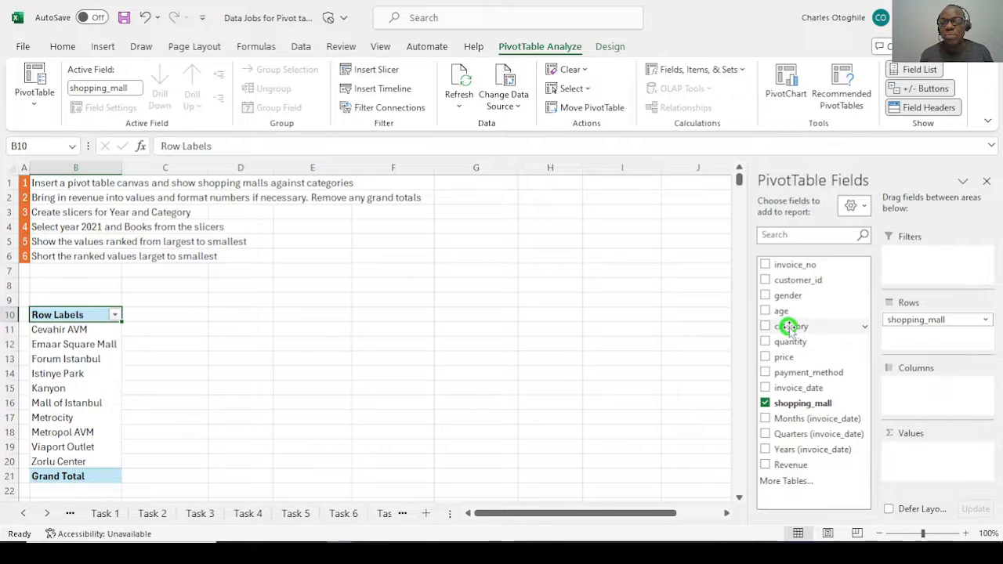
pyautogui.moveTo(788, 327); pyautogui.dragTo(941, 388)
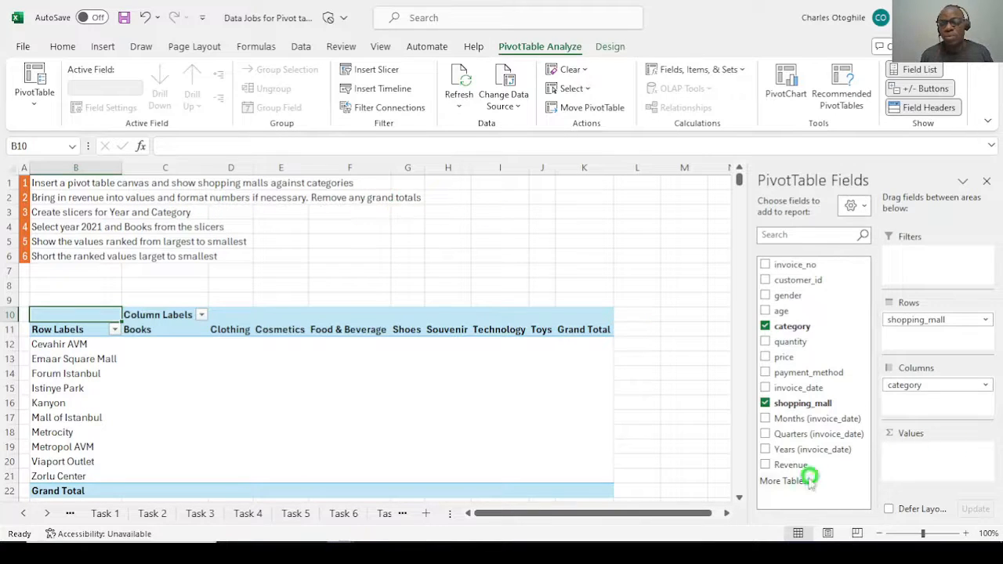
pyautogui.moveTo(791, 465); pyautogui.dragTo(949, 469)
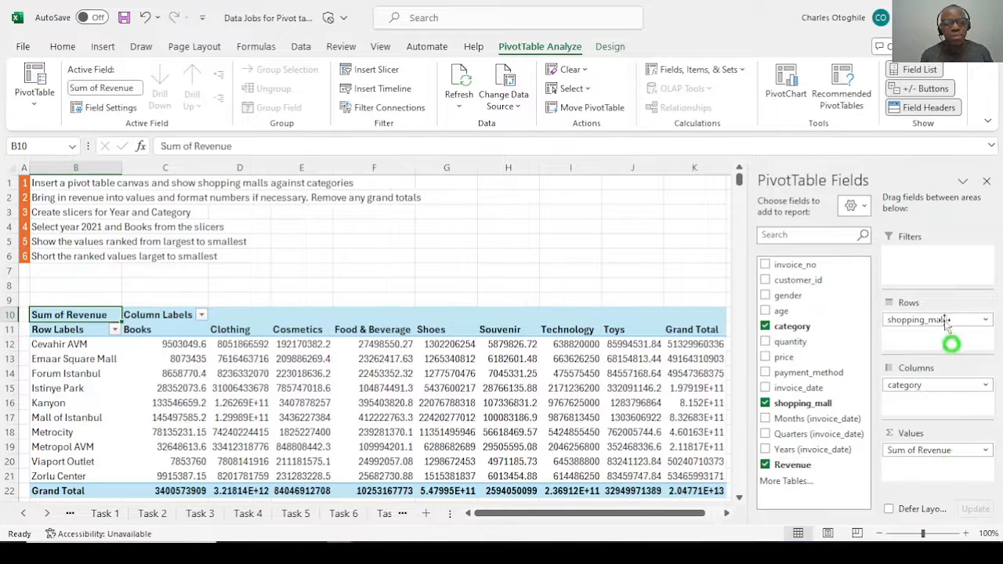
# Format all revenue values in the pivot table, including grand totals, with thousands separators and no decimal places
pyautogui.click(47, 345)
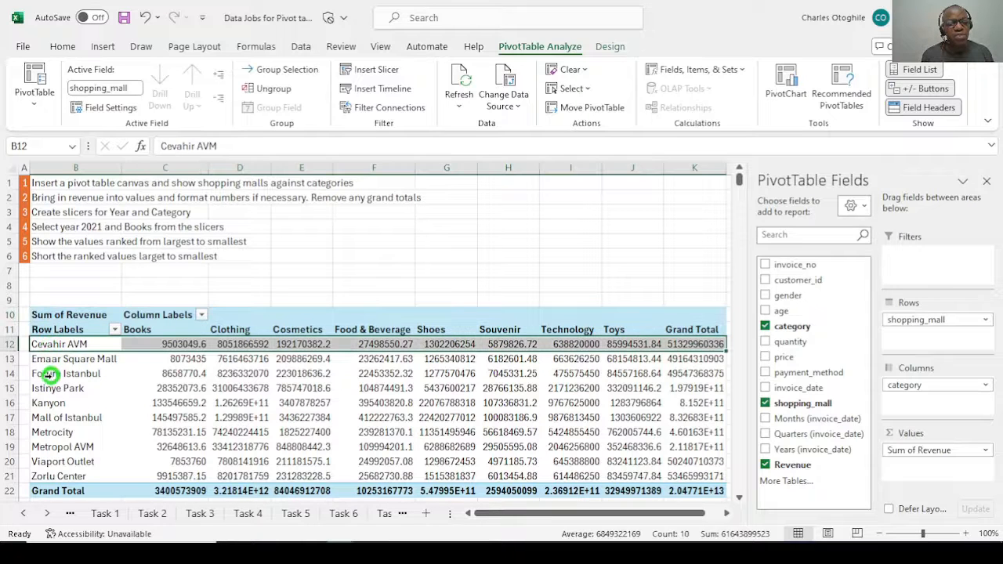
pyautogui.click(50, 377)
pyautogui.click(60, 429)
pyautogui.click(185, 346)
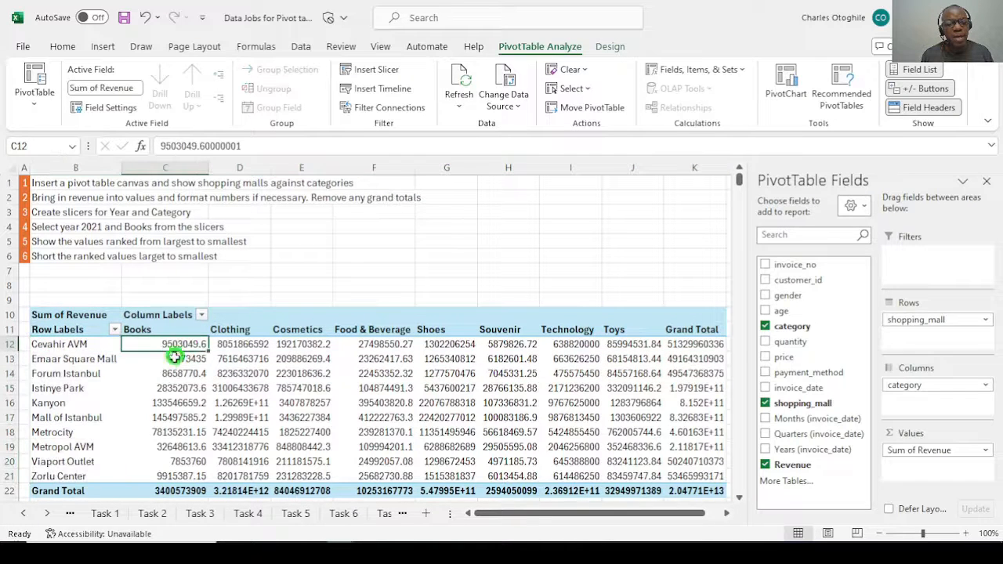
pyautogui.moveTo(169, 344); pyautogui.dragTo(667, 499)
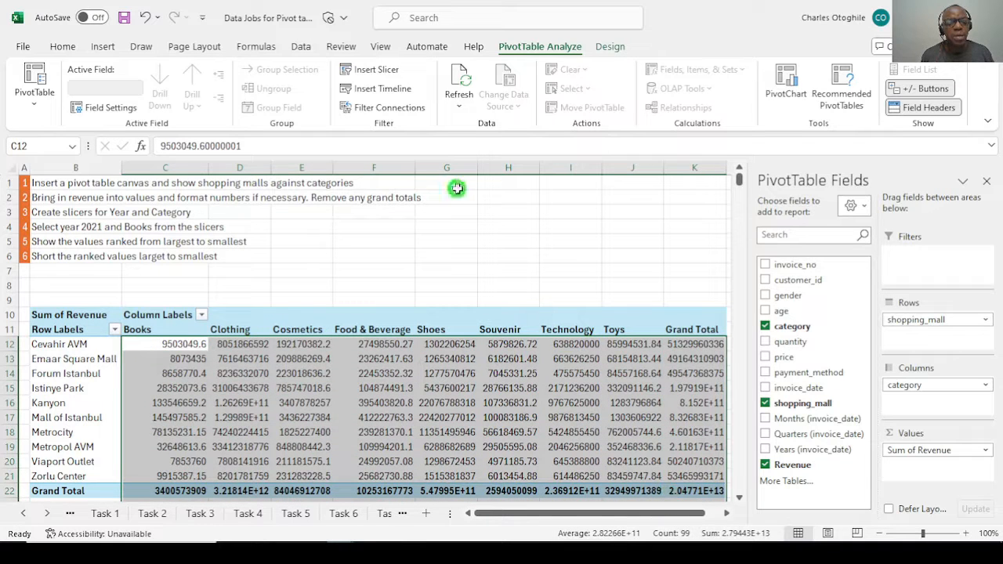
pyautogui.click(62, 47)
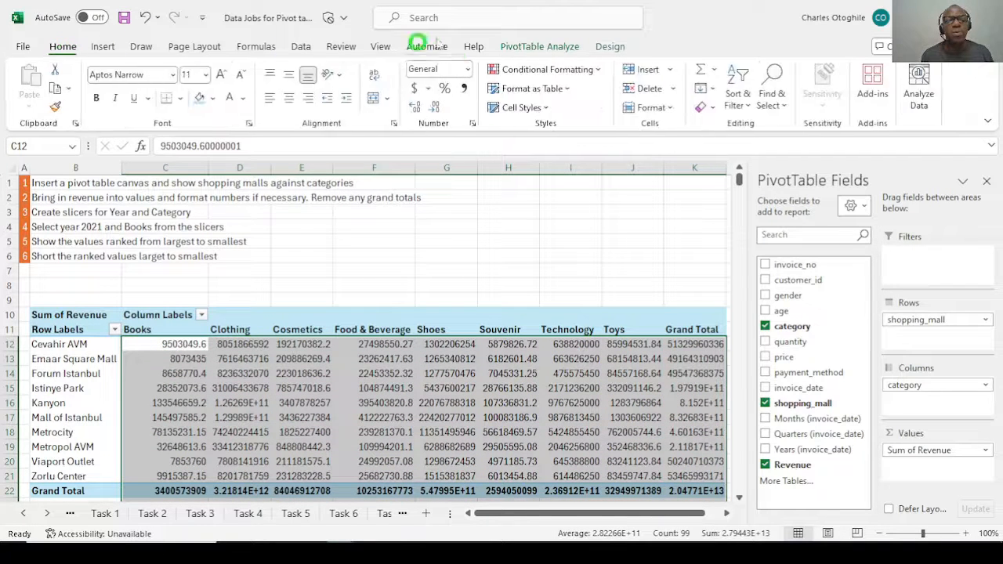
pyautogui.click(464, 88)
pyautogui.click(436, 108)
pyautogui.click(437, 107)
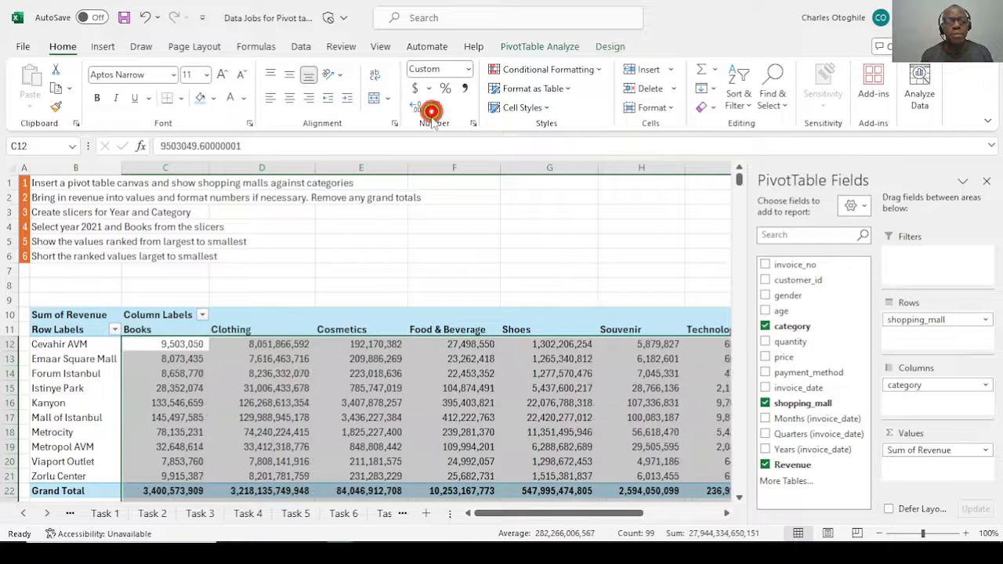
pyautogui.click(259, 416)
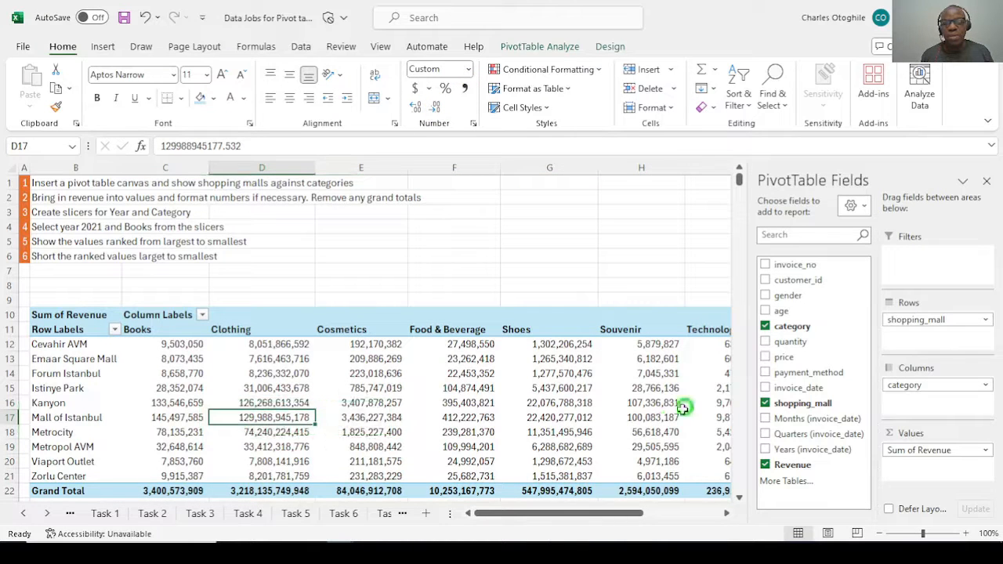
# Turn off the grand totals for both rows and columns of the pivot table
pyautogui.moveTo(594, 516)
pyautogui.mouseDown()
pyautogui.moveTo(657, 510)
pyautogui.moveTo(588, 510)
pyautogui.mouseUp()
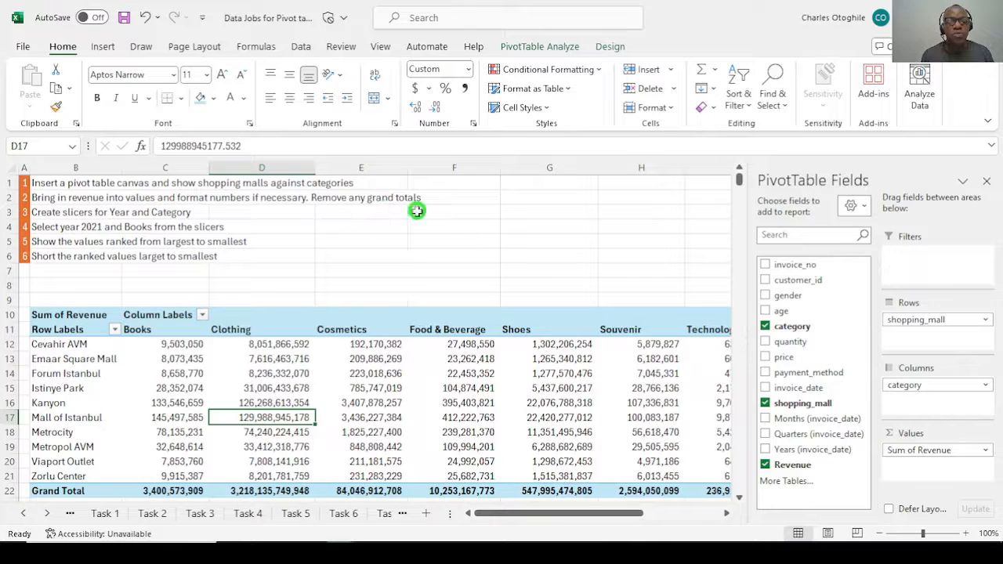
pyautogui.click(221, 370)
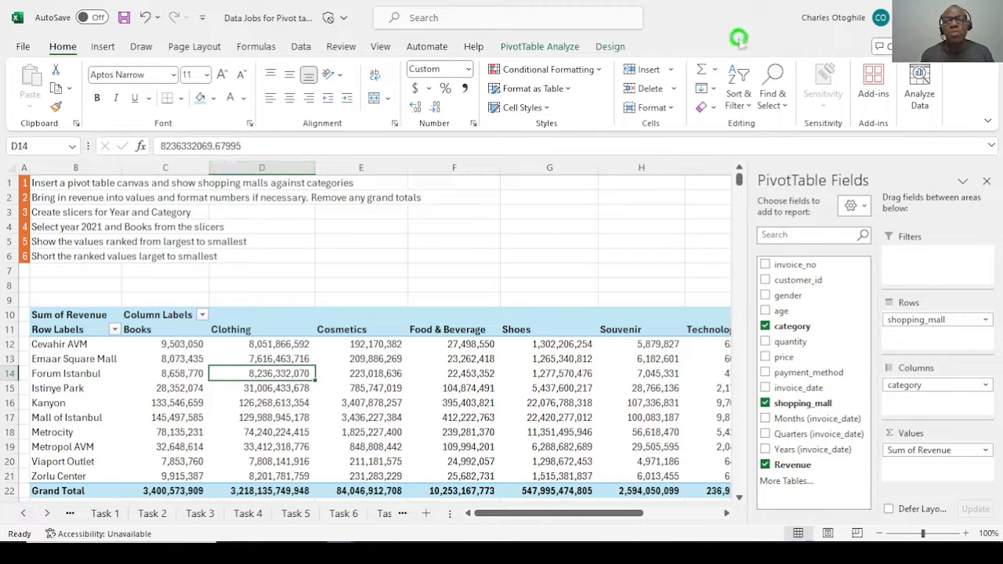
pyautogui.click(610, 47)
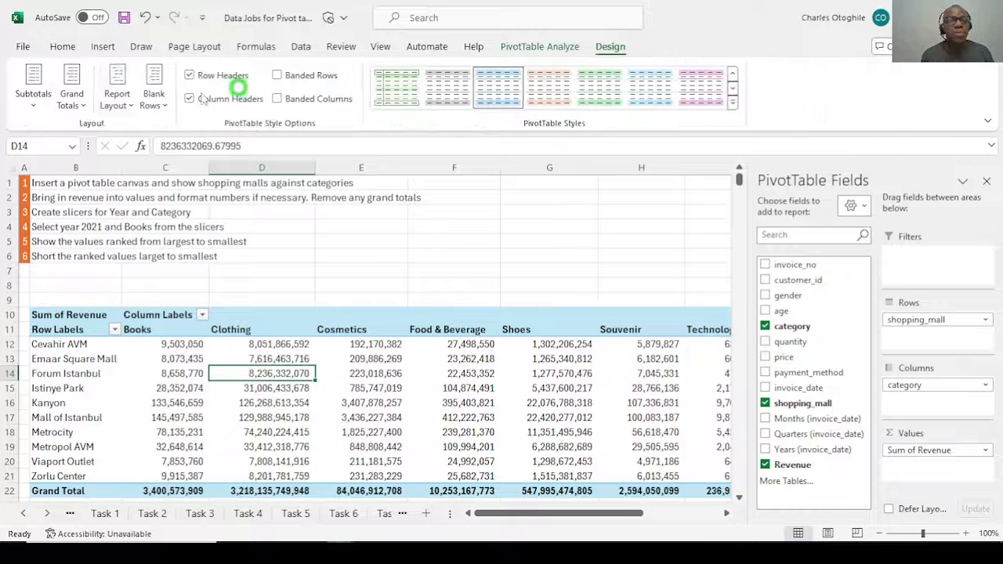
pyautogui.click(87, 100)
pyautogui.click(82, 133)
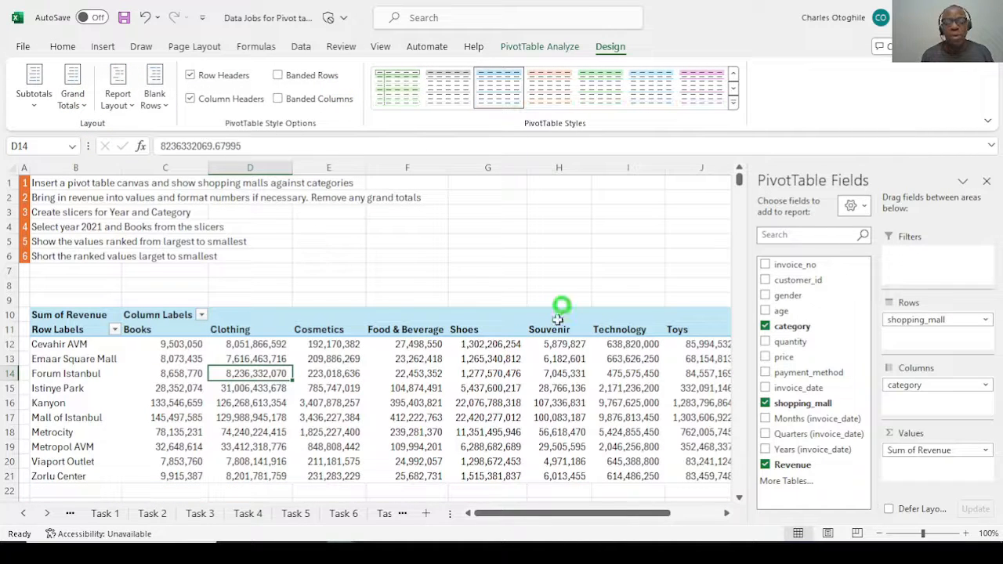
pyautogui.scroll(-4, 376, 384)
pyautogui.scroll(3, 392, 360)
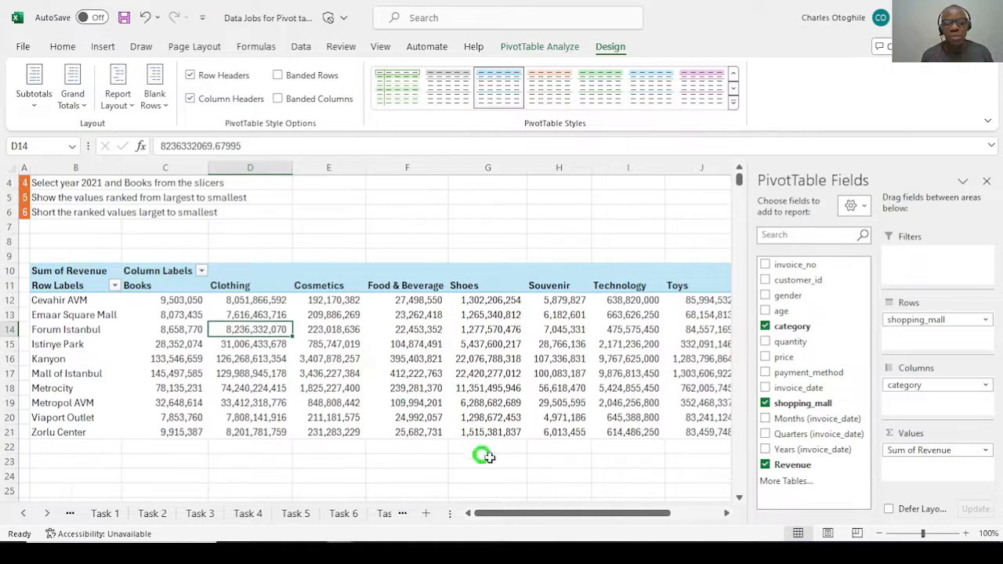
pyautogui.moveTo(541, 513)
pyautogui.mouseDown()
pyautogui.moveTo(584, 513)
pyautogui.moveTo(541, 515)
pyautogui.mouseUp()
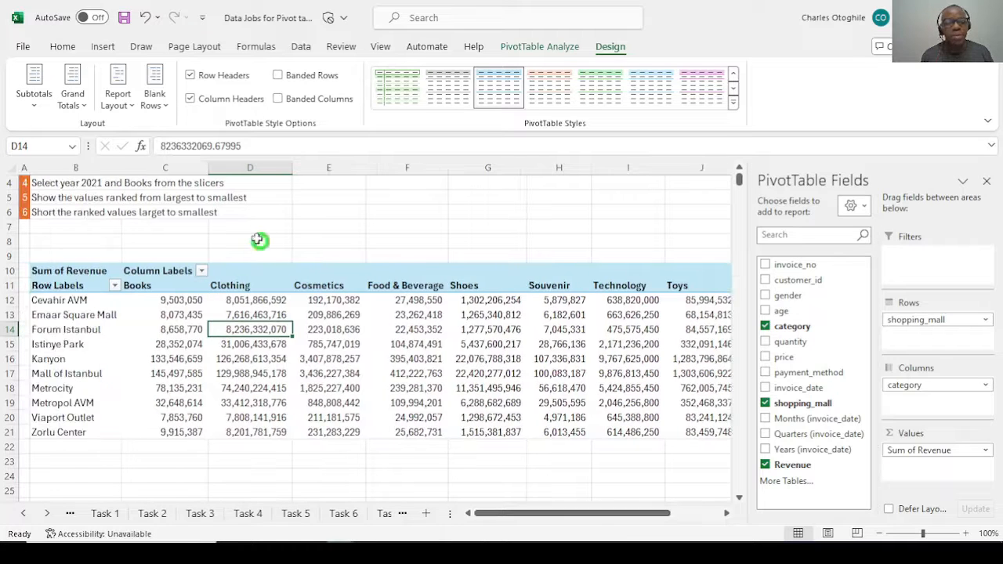
pyautogui.scroll(1, 138, 211)
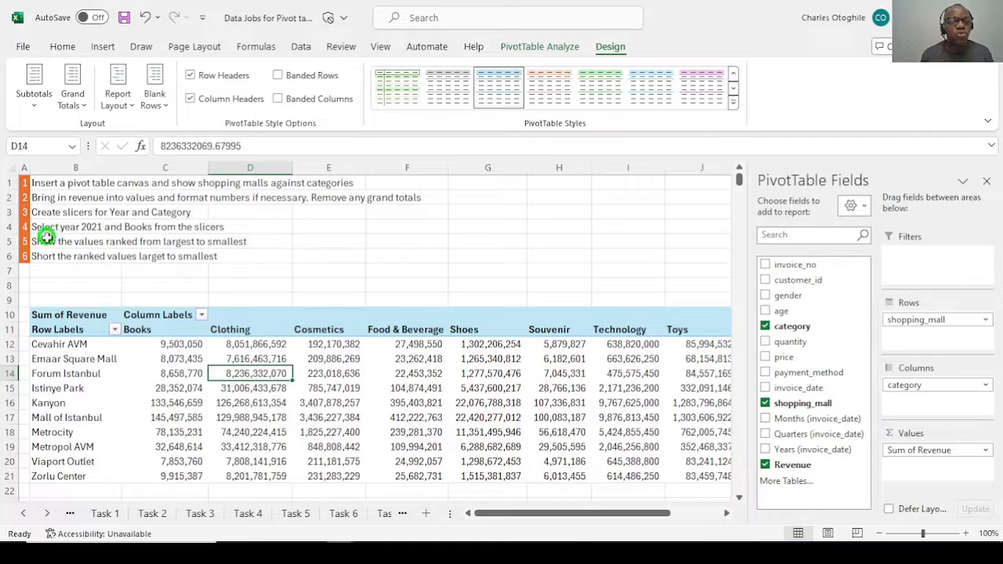
# Insert slicers for Years (invoice_date) and category on the pivot table
pyautogui.click(167, 212)
pyautogui.click(83, 213)
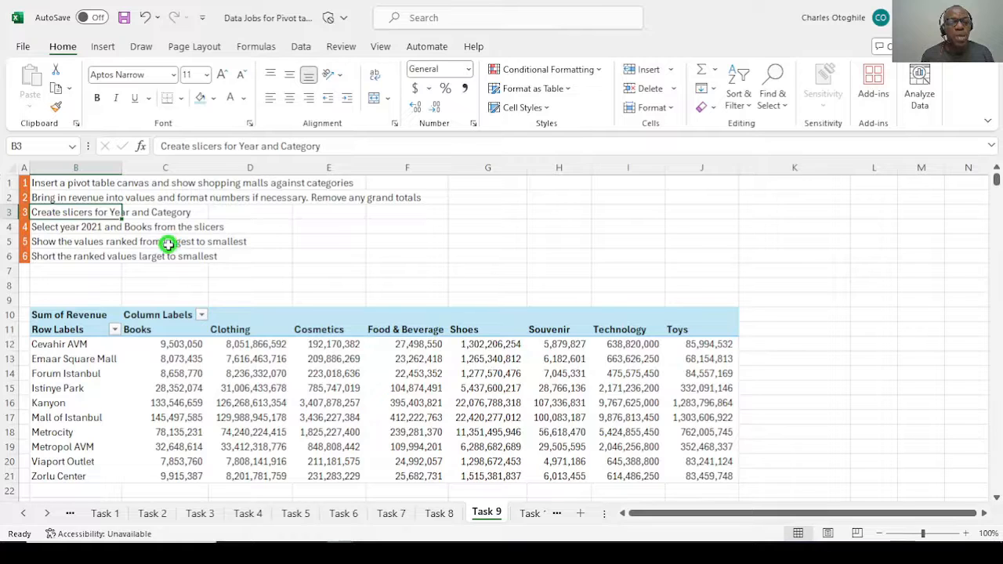
pyautogui.click(330, 357)
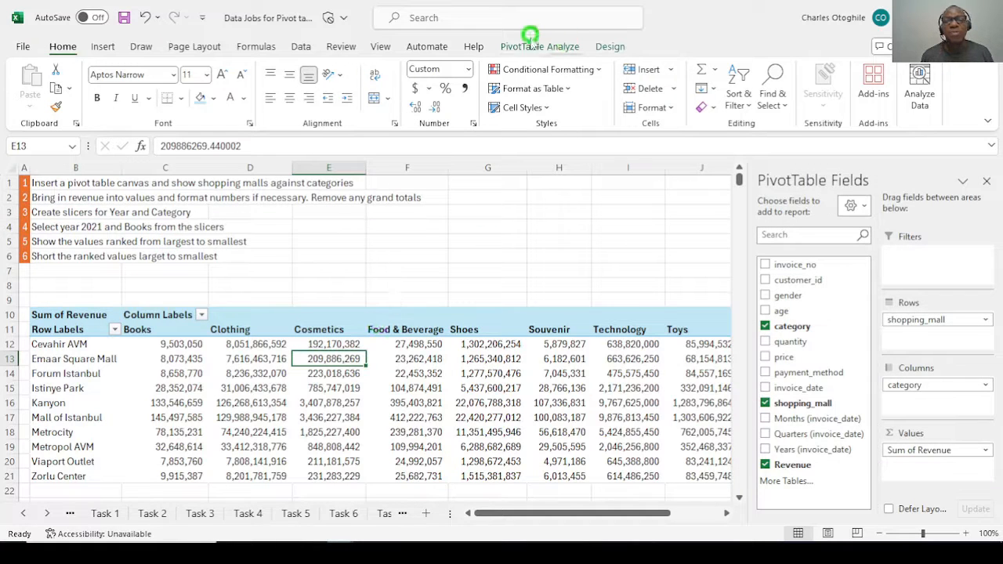
pyautogui.click(571, 48)
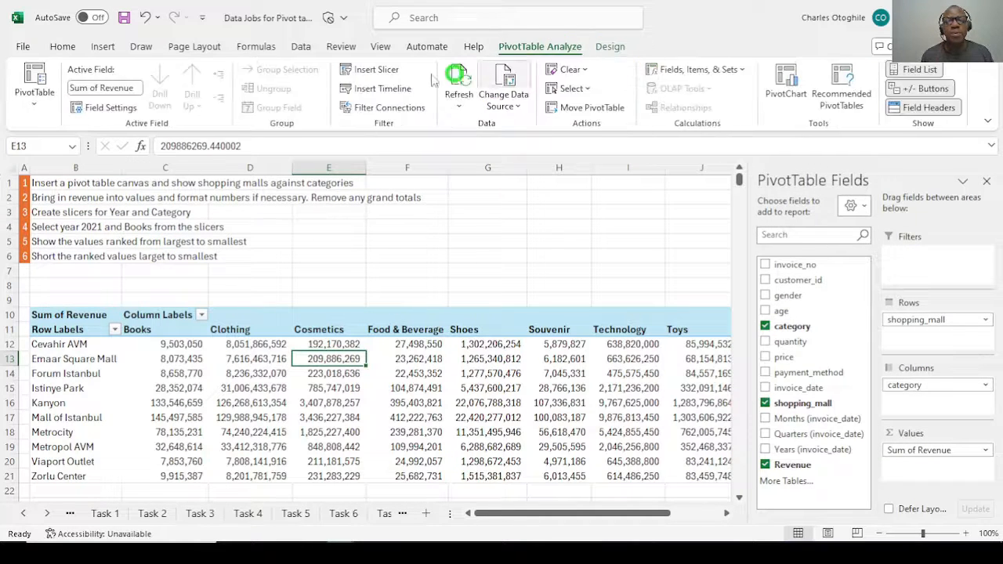
pyautogui.click(382, 72)
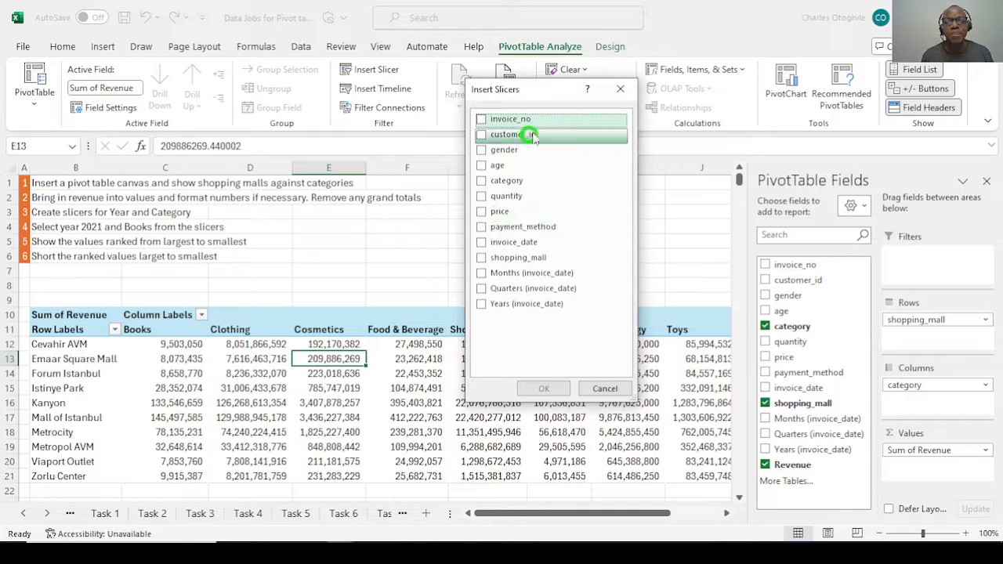
pyautogui.click(481, 304)
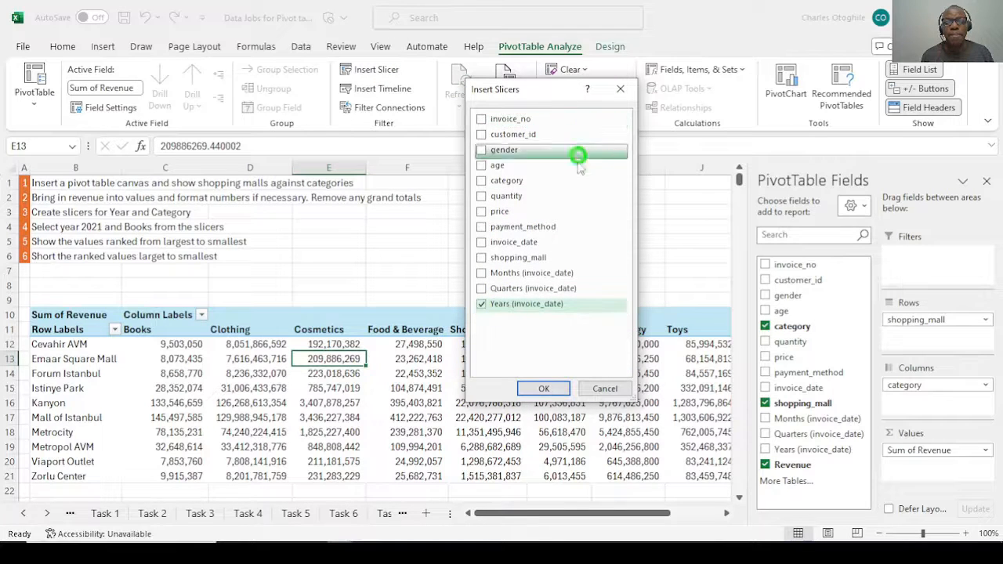
pyautogui.click(480, 181)
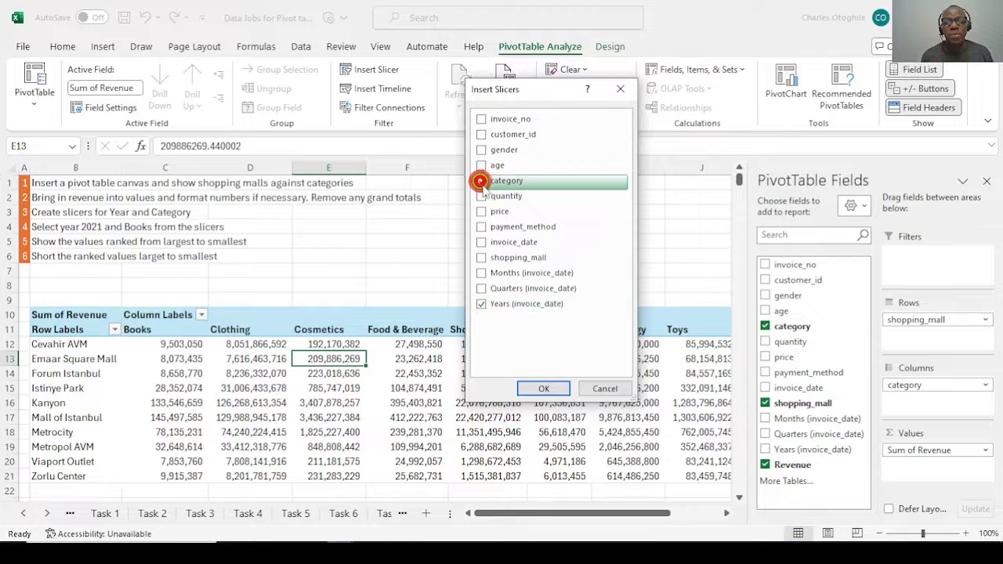
pyautogui.click(544, 387)
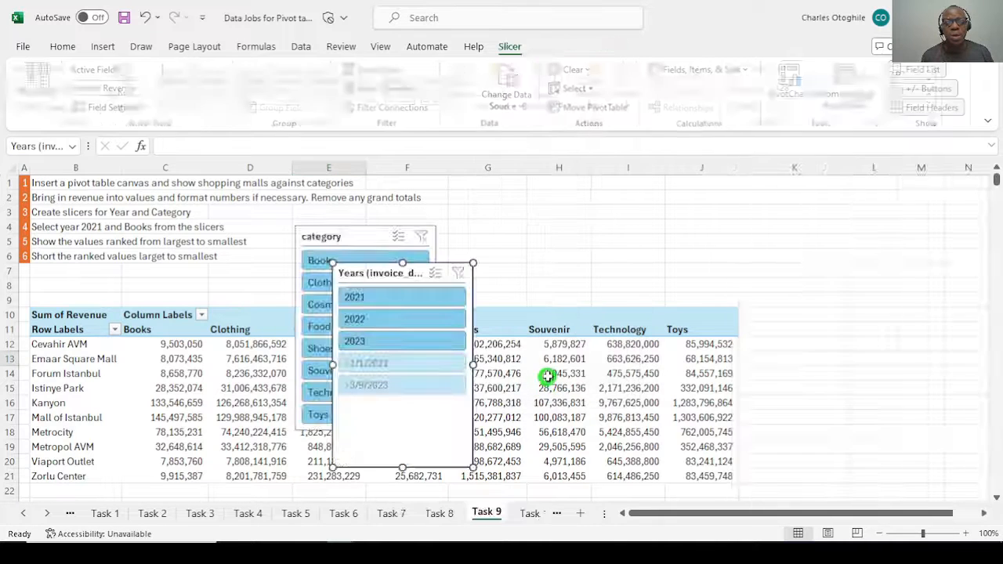
# Place the category and Years slicers side by side above the pivot table's columns G to J, and shorten both to about 1.3 inches
pyautogui.moveTo(444, 262); pyautogui.dragTo(733, 181)
pyautogui.moveTo(763, 388); pyautogui.dragTo(761, 275)
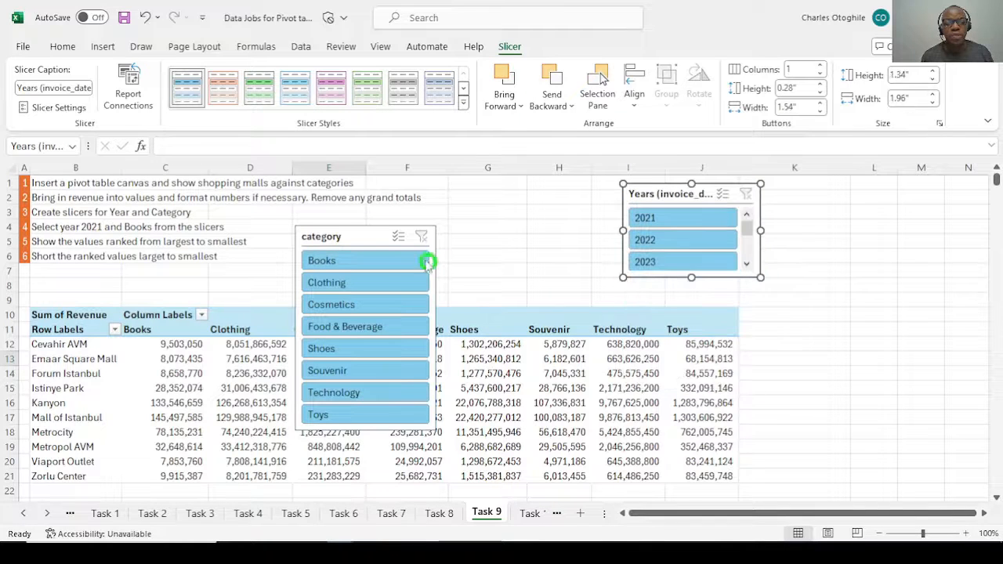
pyautogui.moveTo(364, 228); pyautogui.dragTo(540, 185)
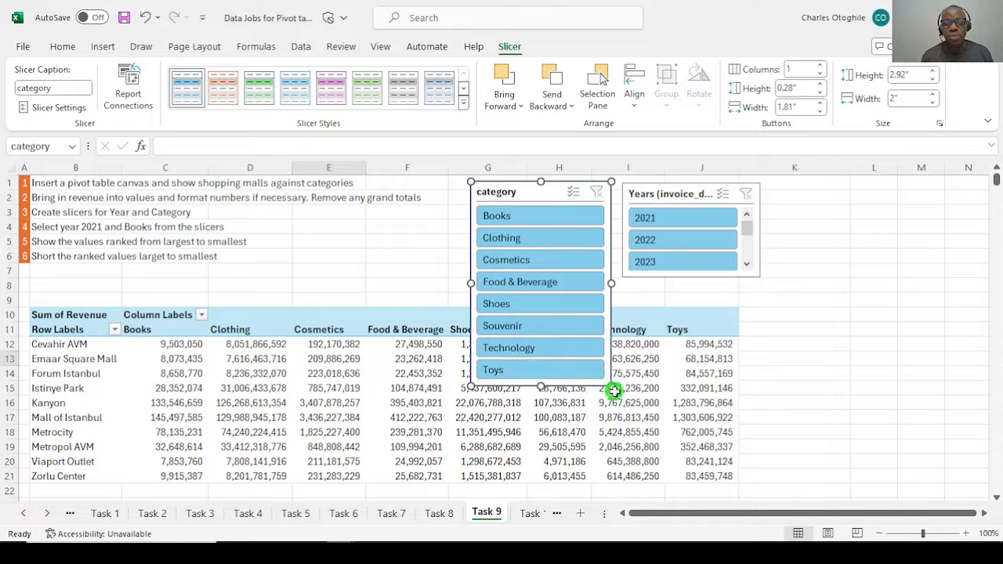
pyautogui.moveTo(610, 388); pyautogui.dragTo(614, 284)
pyautogui.click(865, 343)
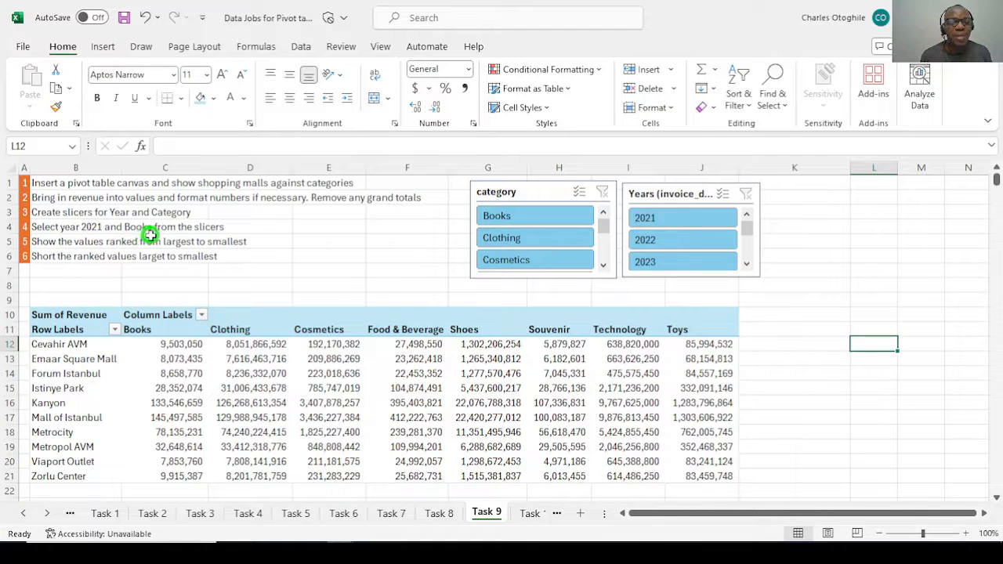
# Filter the pivot table to the Books category and year 2021 using the slicers
pyautogui.click(545, 217)
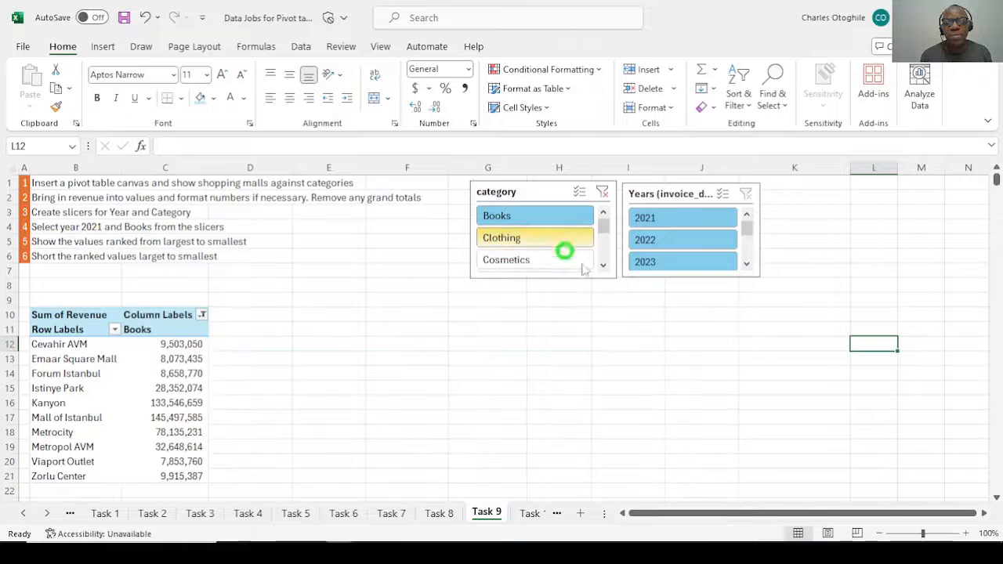
pyautogui.click(698, 220)
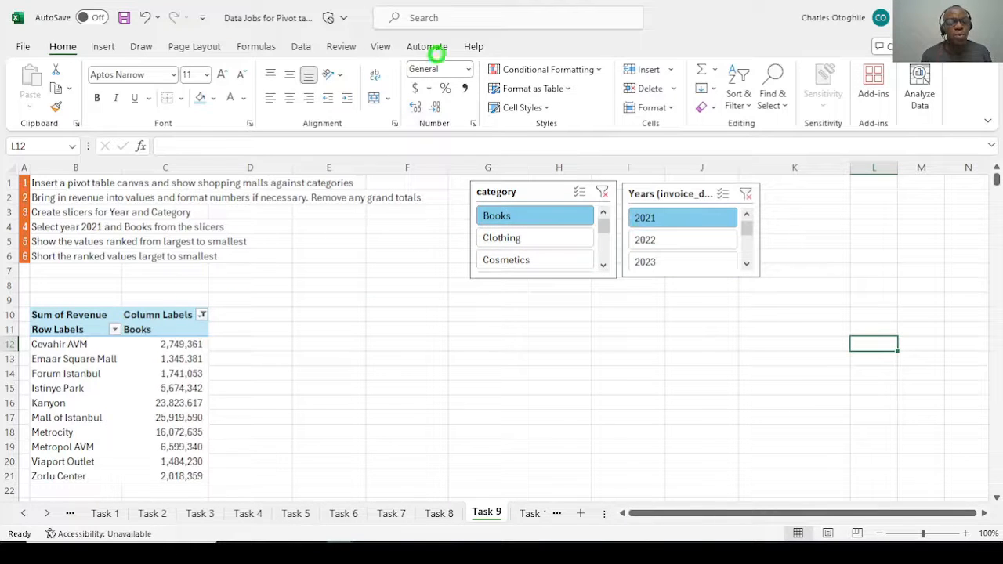
pyautogui.scroll(-2, 146, 354)
pyautogui.scroll(2, 149, 369)
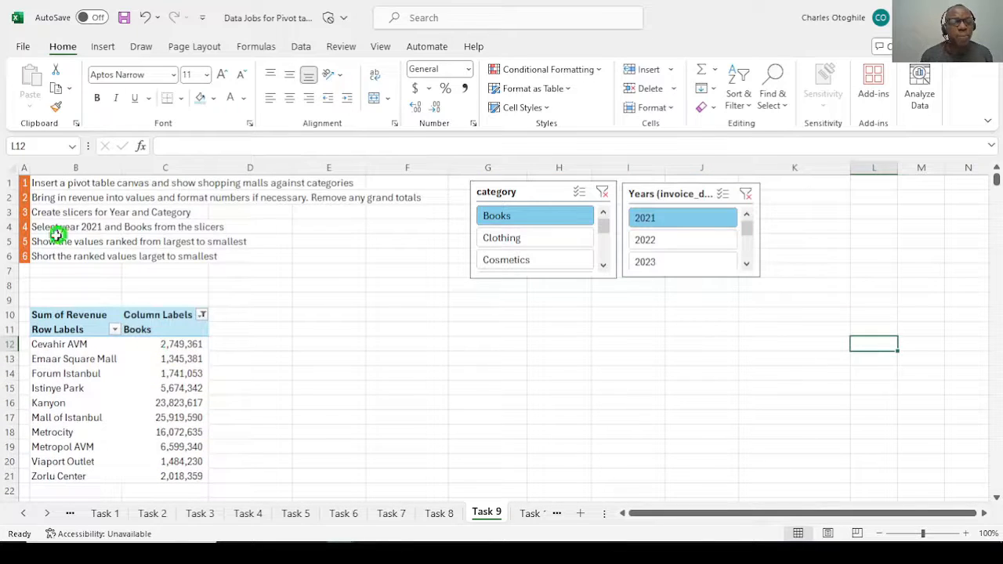
# Clear the sixth instruction, about sorting the ranked values, from cell B6
pyautogui.hotkey('ctrl', 'z')
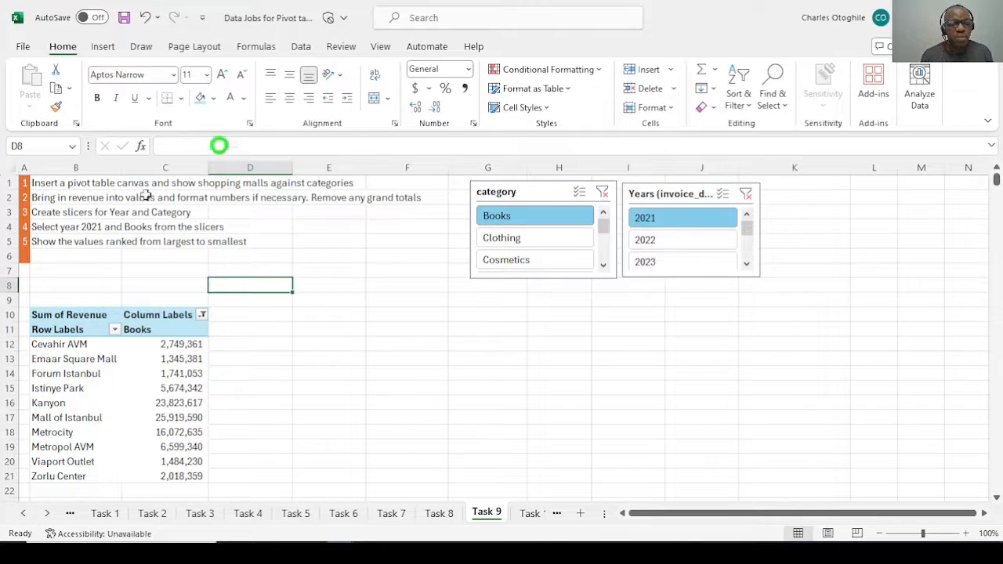
# Show the Sum of Revenue values as Rank Largest to Smallest with shopping_mall as the base field
pyautogui.click(179, 345)
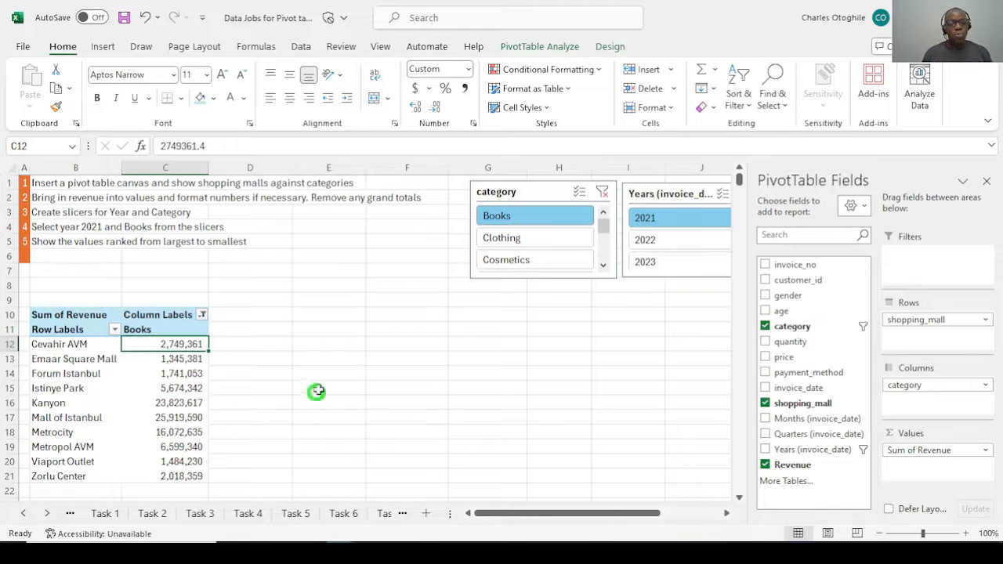
pyautogui.moveTo(179, 377)
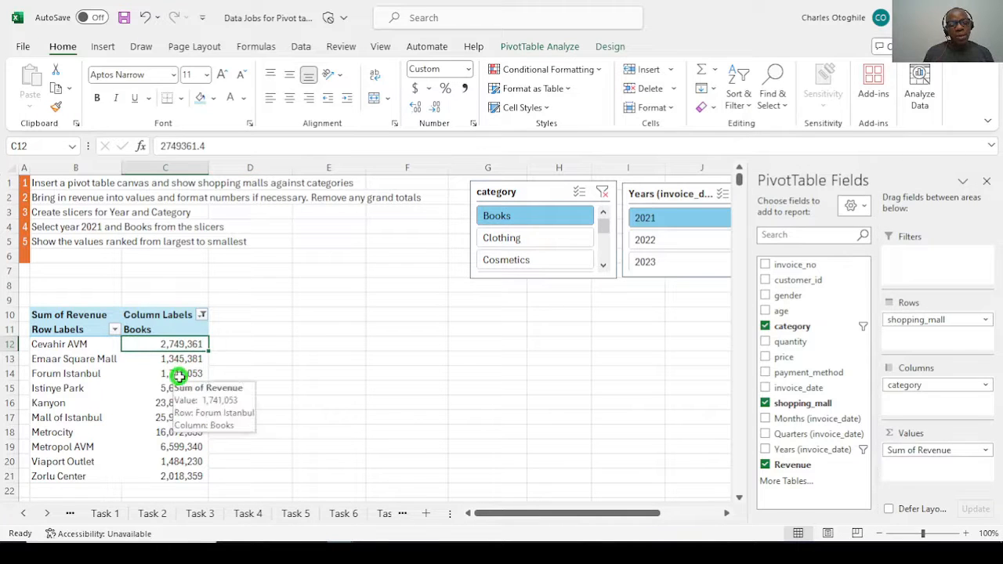
pyautogui.rightClick(179, 361)
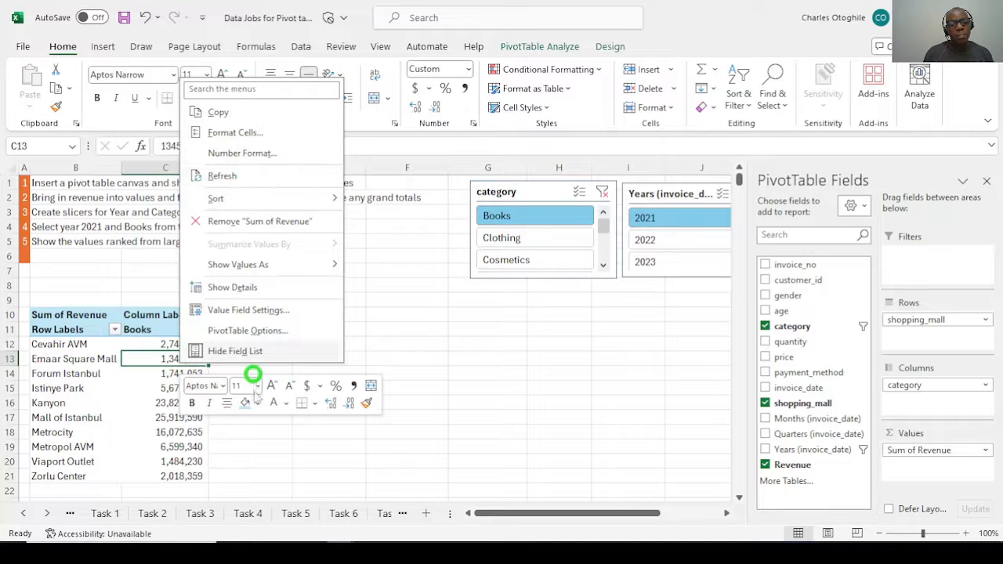
pyautogui.moveTo(261, 267)
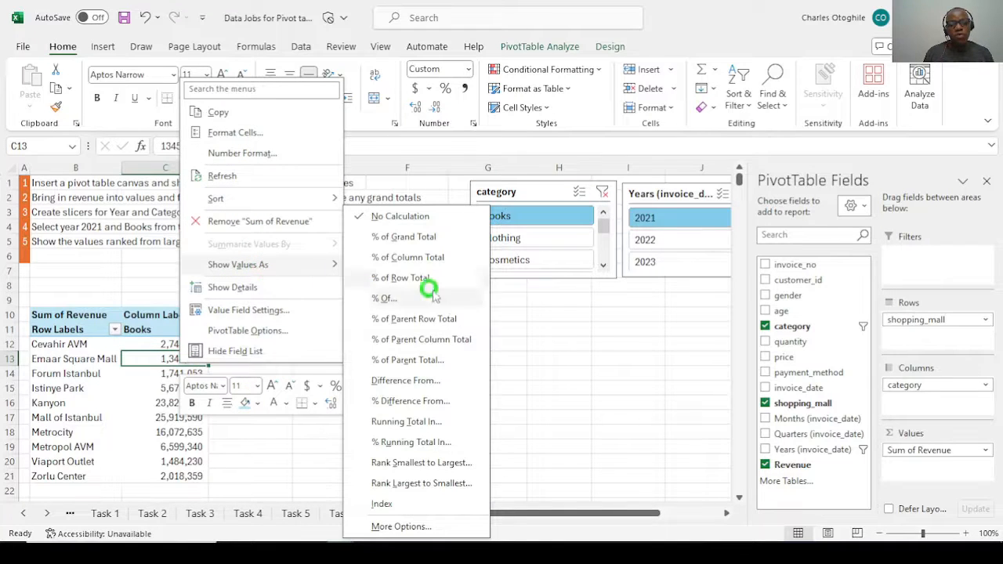
pyautogui.click(403, 483)
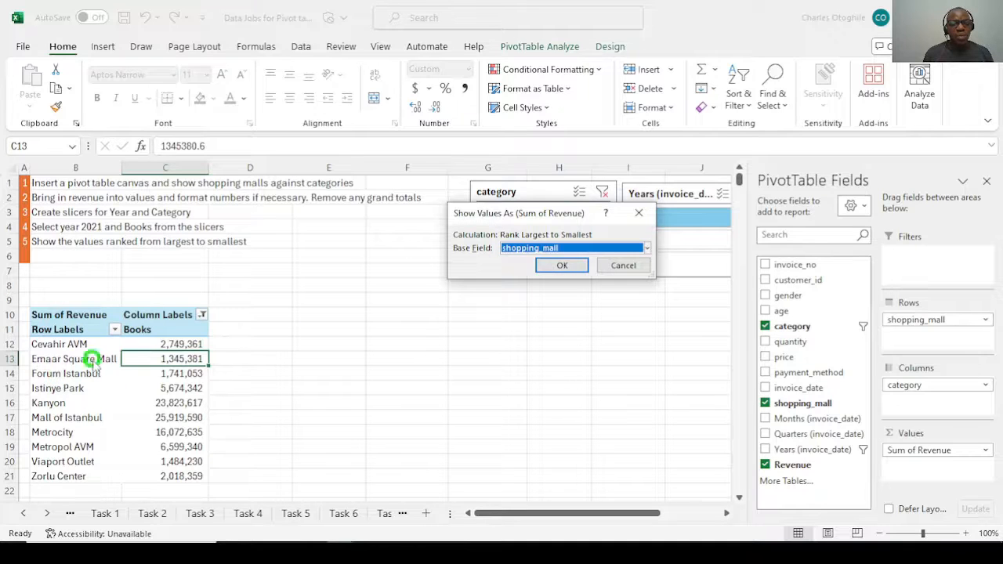
pyautogui.click(646, 249)
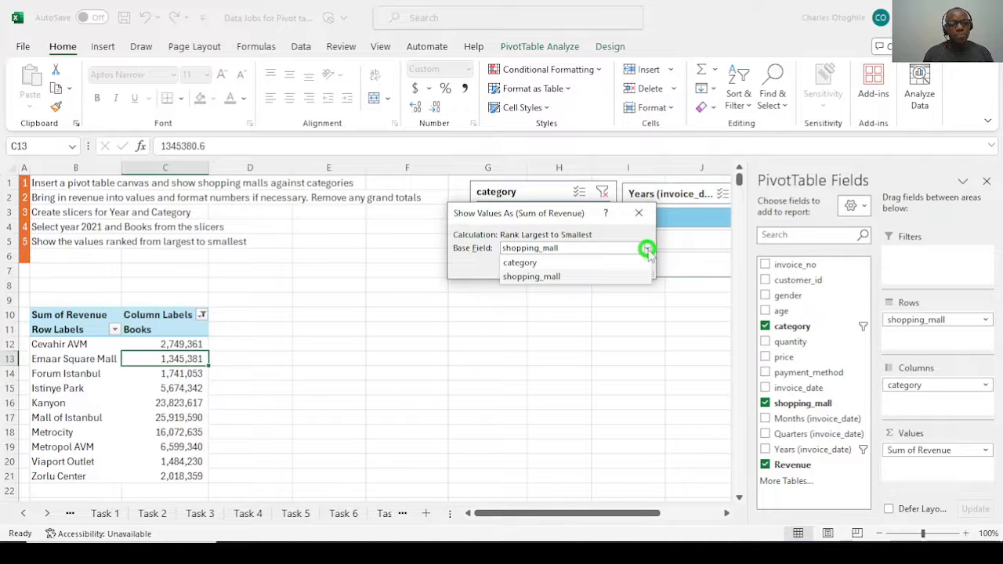
pyautogui.click(544, 276)
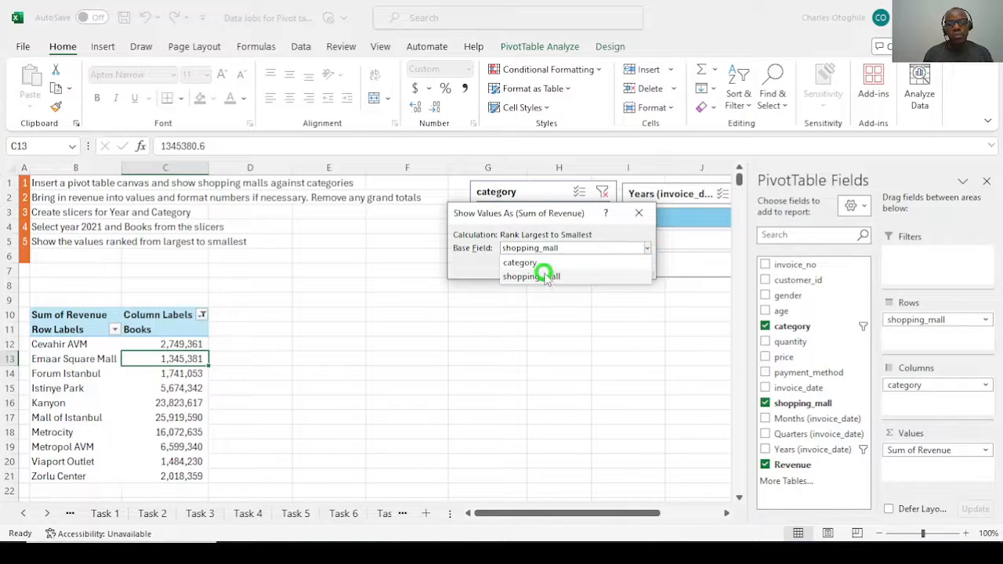
pyautogui.click(559, 266)
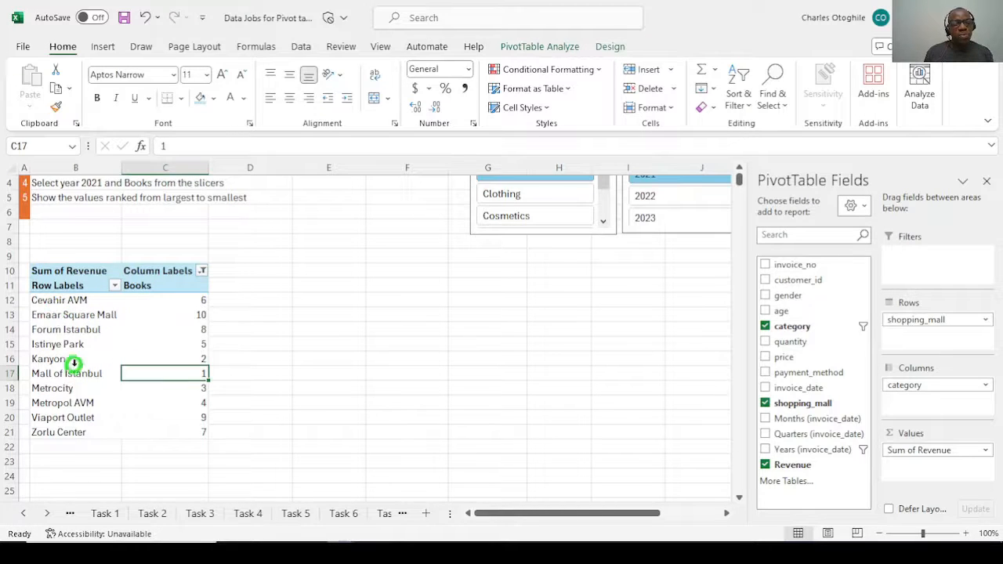
# Examine the malls' revenue ranks for Books in 2021, from Kanyon and Emaar Square Mall down to Zorlu Center
pyautogui.click(192, 359)
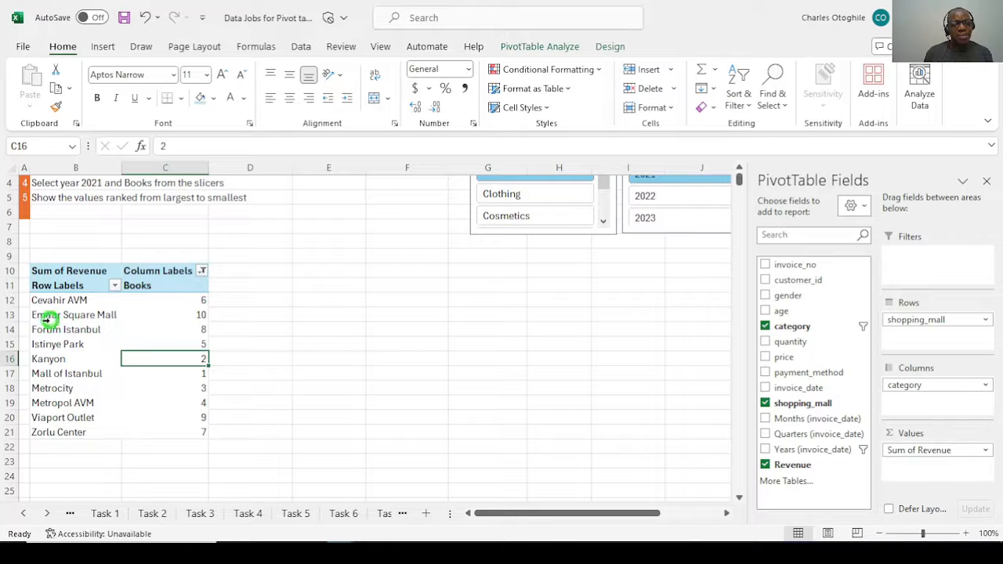
pyautogui.click(203, 318)
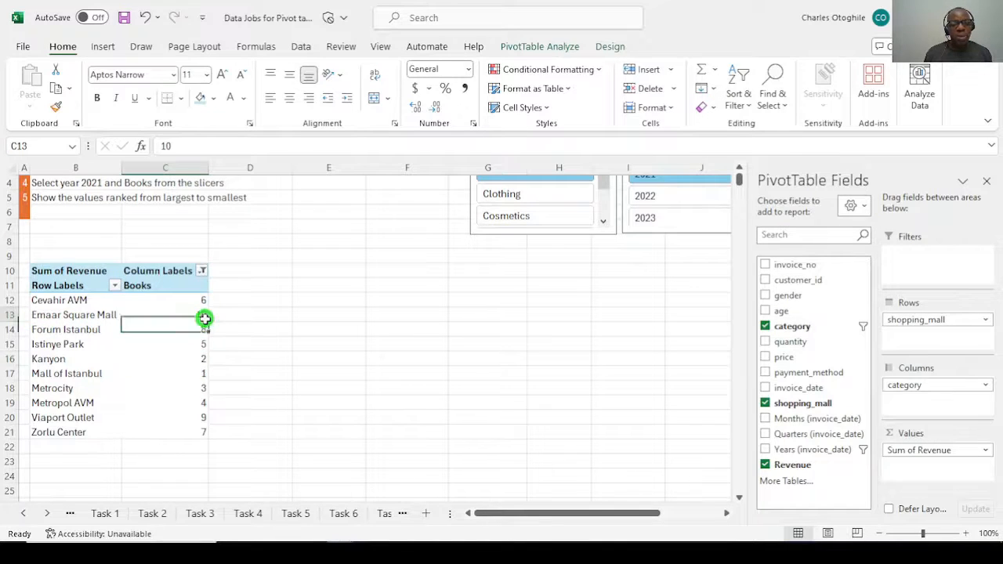
pyautogui.press('Down')
pyautogui.press('Down')
pyautogui.press('Down')
pyautogui.press('Down')
pyautogui.press('Down')
pyautogui.press('Down')
pyautogui.press('Down')
pyautogui.press('Down')
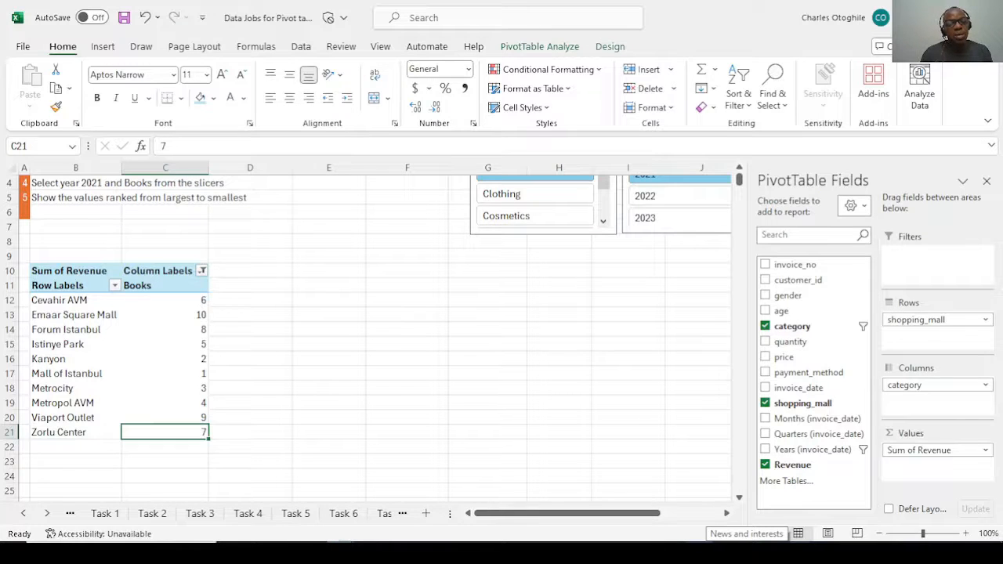
# Filter the ranked pivot table to Clothing, Cosmetics, Food & Beverage and Shoes in turn to compare the mall ranks
pyautogui.click(523, 196)
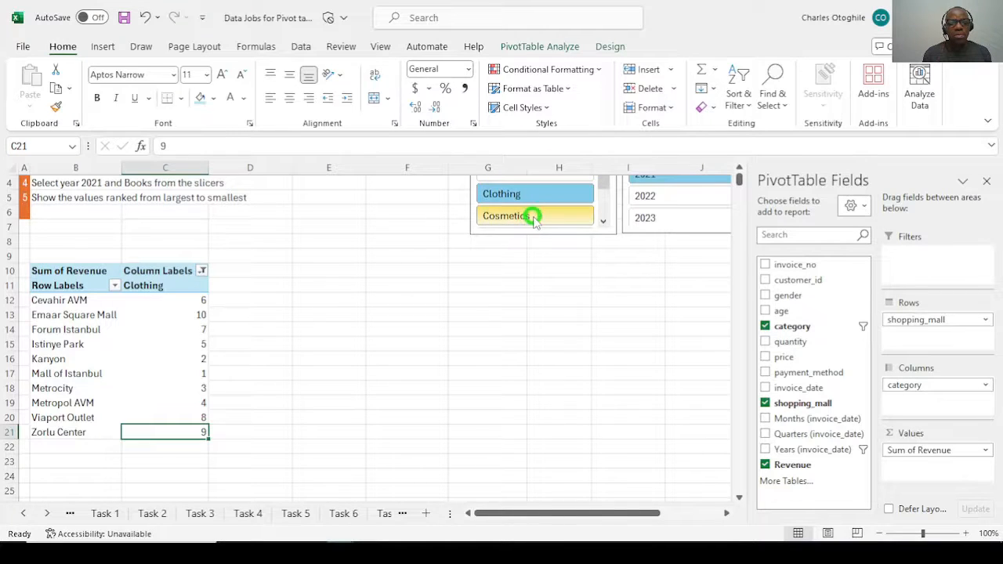
pyautogui.click(534, 220)
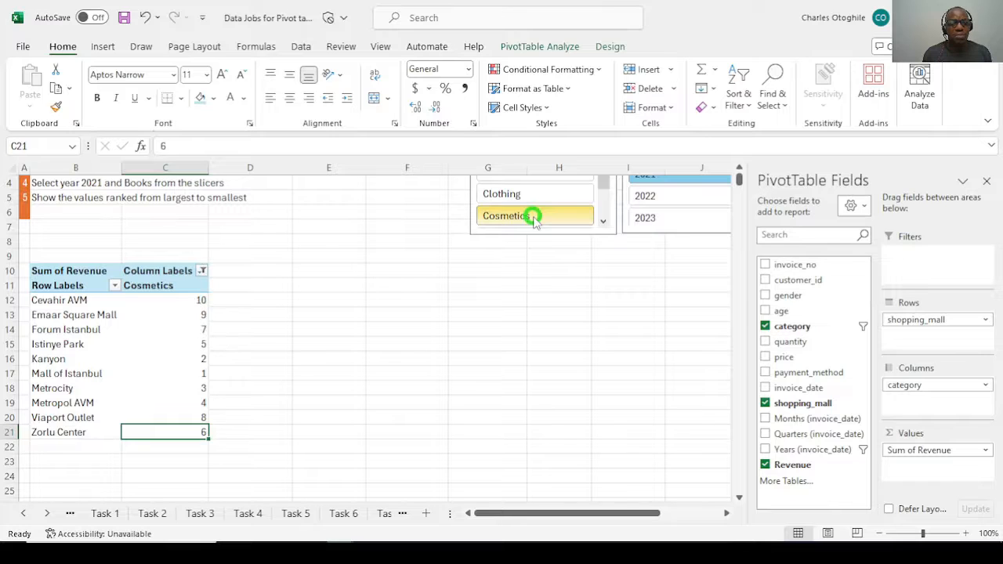
pyautogui.scroll(1, 549, 264)
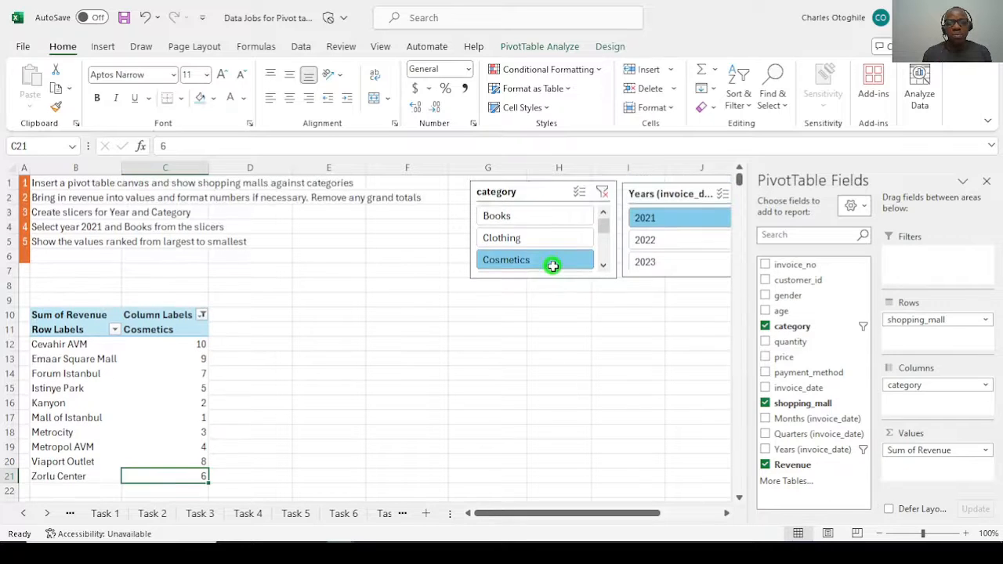
pyautogui.click(602, 266)
pyautogui.click(602, 266)
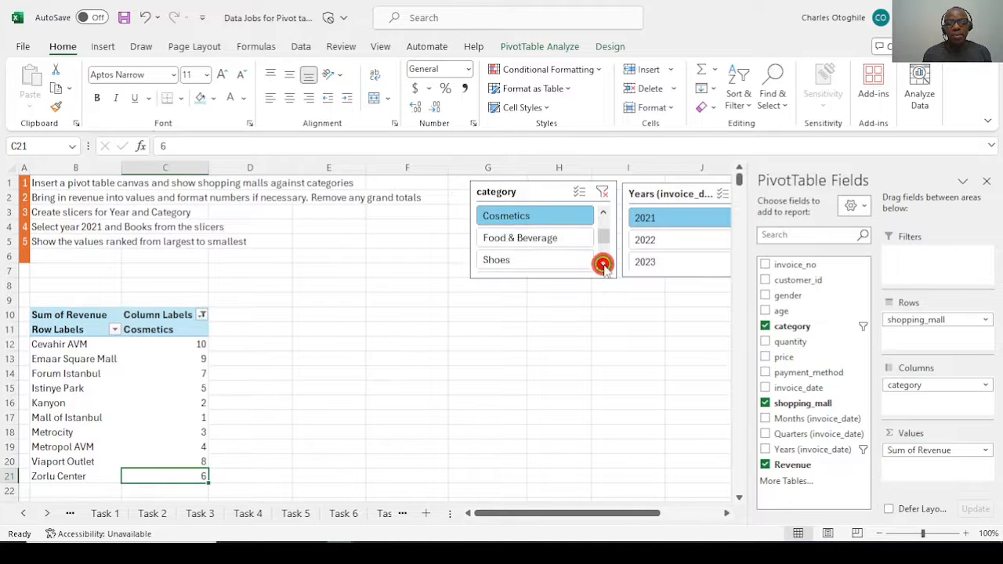
pyautogui.click(529, 239)
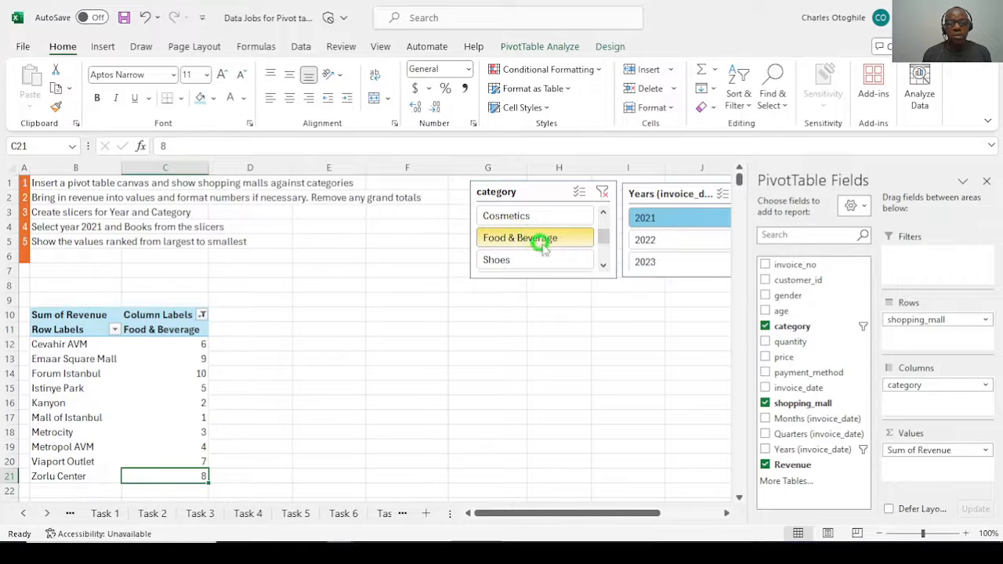
pyautogui.click(523, 263)
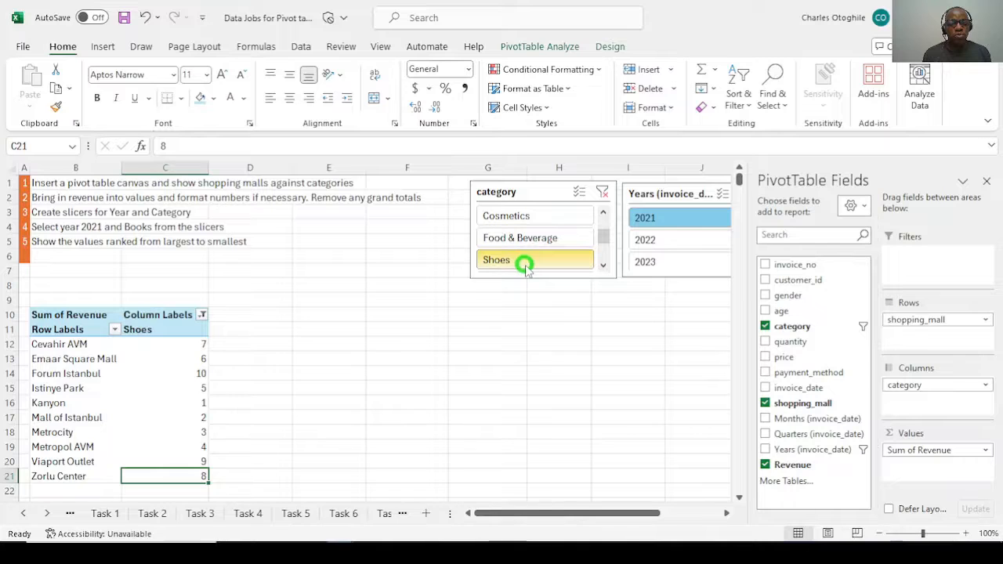
# Filter the ranked pivot table to Souvenir and check the ranks of Kanyon and Mall of Istanbul
pyautogui.click(602, 265)
pyautogui.click(602, 265)
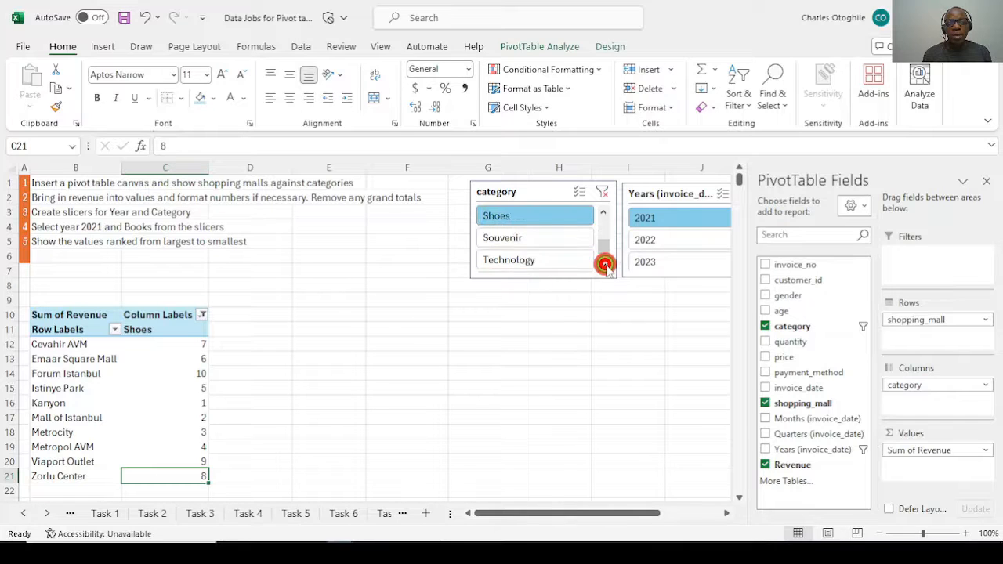
pyautogui.click(519, 239)
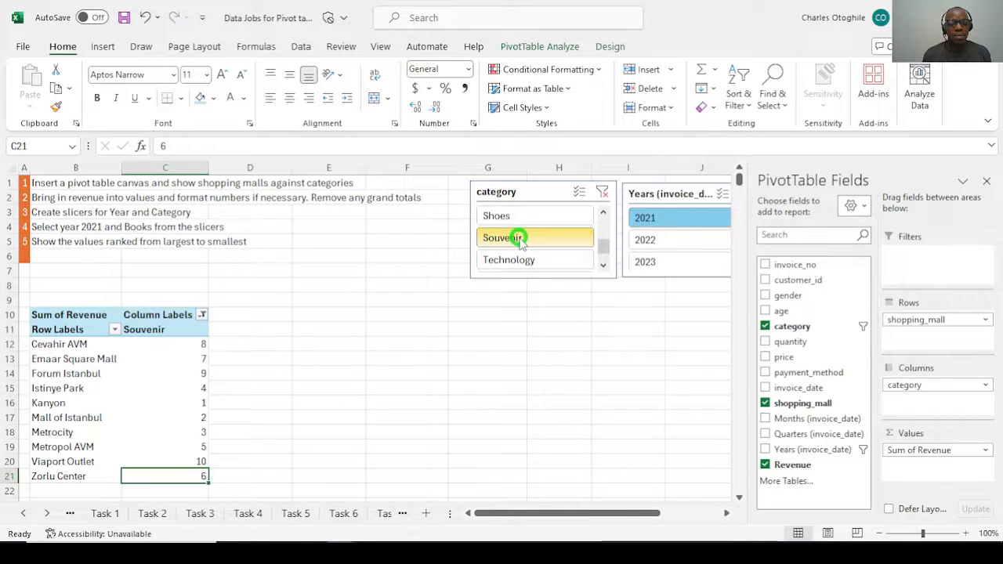
pyautogui.click(201, 402)
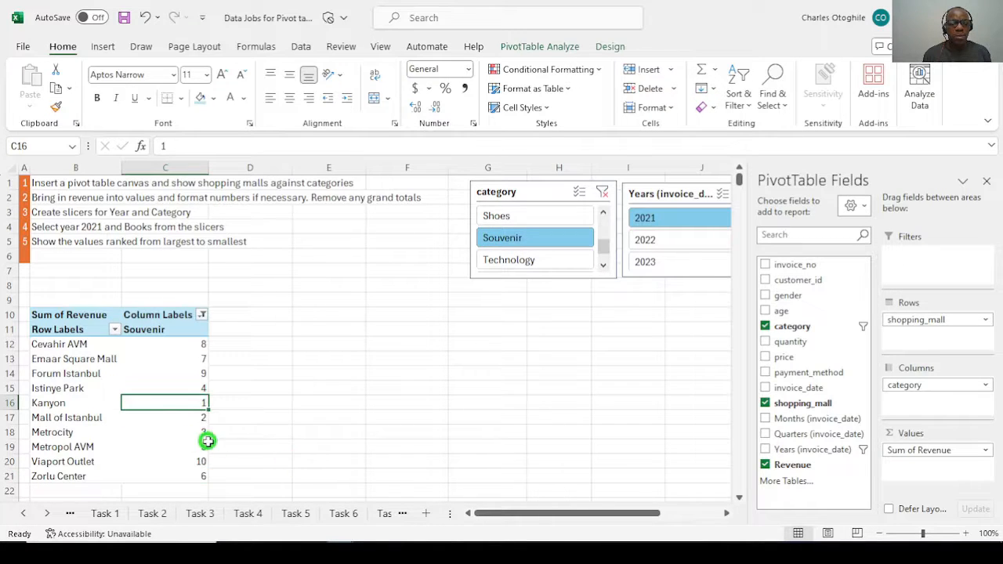
pyautogui.click(204, 418)
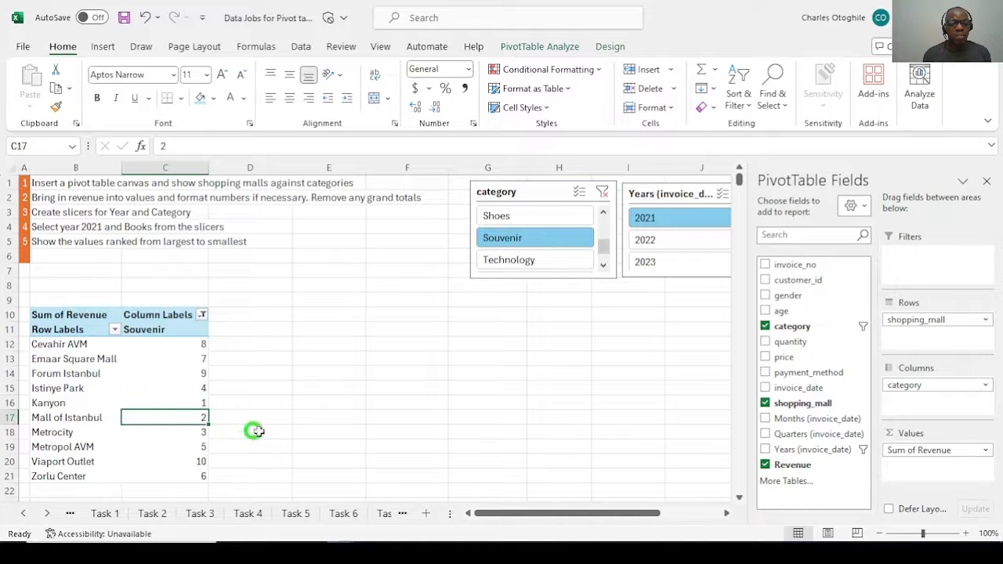
# Filter the ranked pivot table to Technology and finally to Toys, and check Viaport Outlet's rank
pyautogui.click(542, 262)
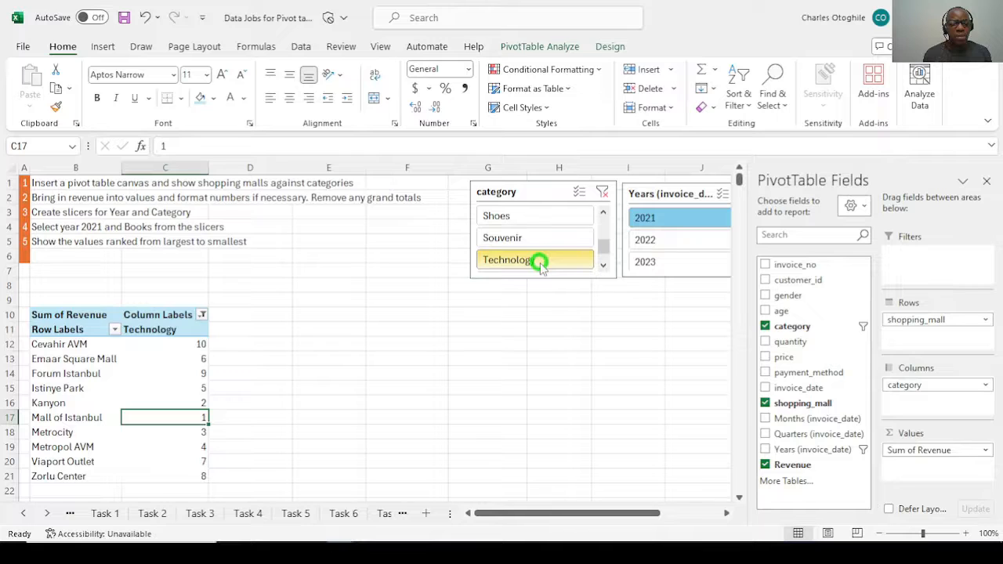
pyautogui.click(604, 266)
pyautogui.click(496, 260)
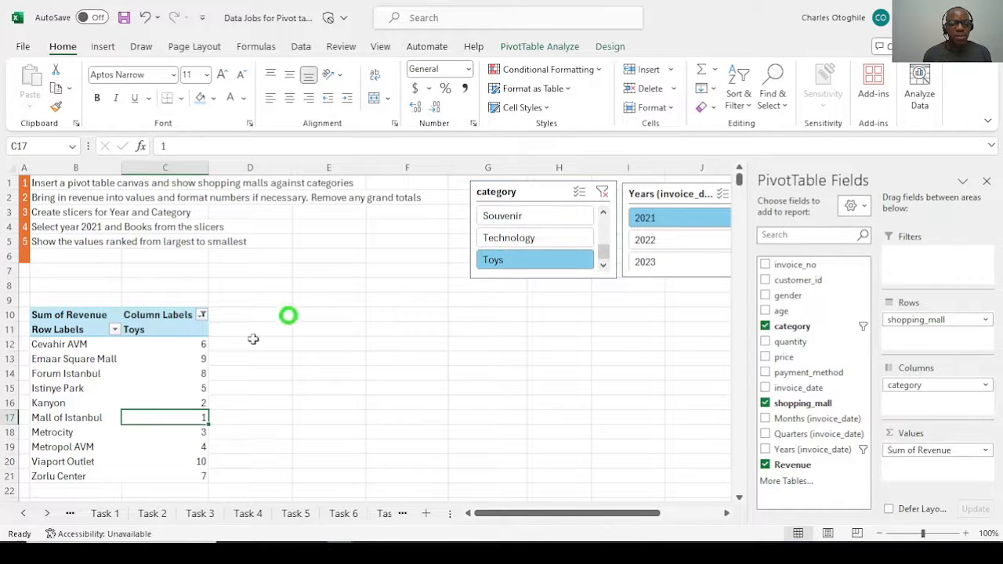
pyautogui.click(202, 466)
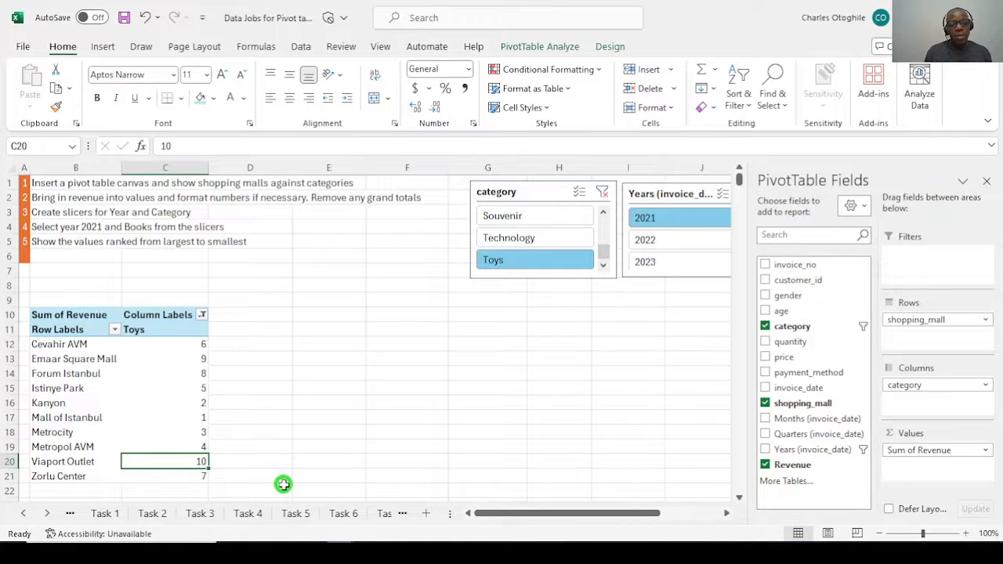
# Open the Task 10 sheet and read its question about product category revenue
pyautogui.click(47, 513)
pyautogui.click(47, 513)
pyautogui.click(47, 513)
pyautogui.click(47, 513)
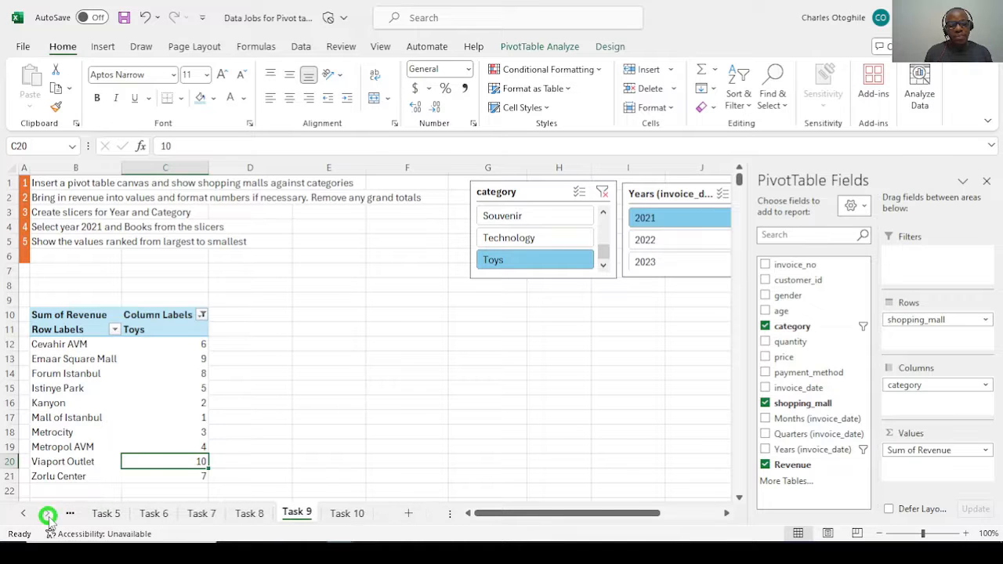
pyautogui.click(347, 514)
pyautogui.click(193, 208)
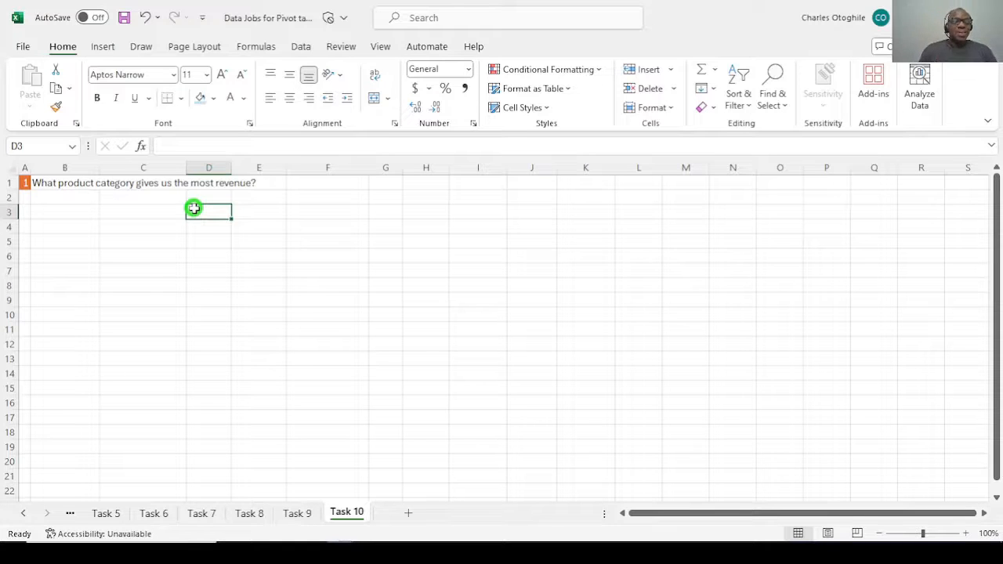
pyautogui.click(144, 291)
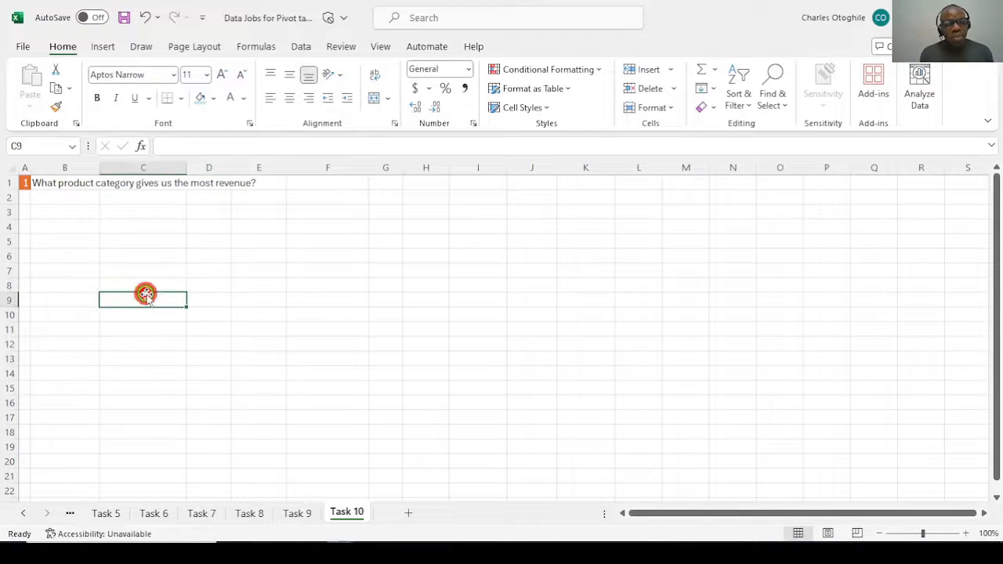
pyautogui.click(67, 214)
pyautogui.click(69, 232)
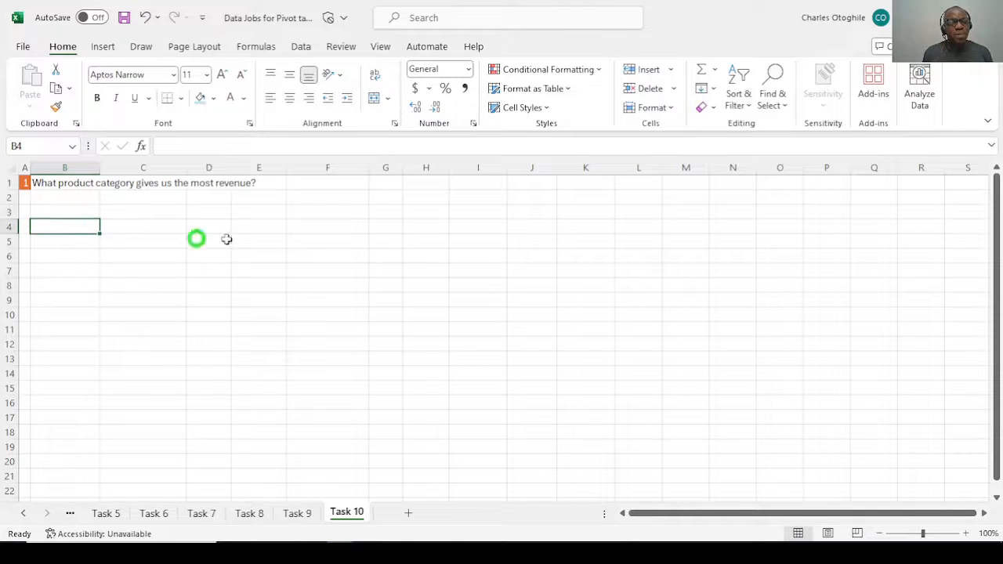
# Insert a pivot table from the Customer Shopping range A2:J99459 into the existing Task 10 sheet at cell B4
pyautogui.click(19, 513)
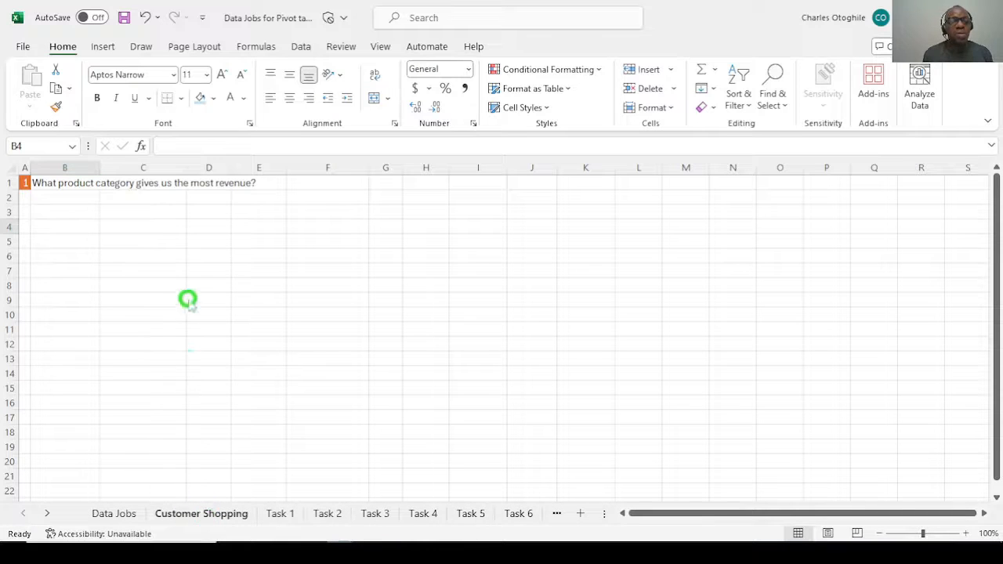
pyautogui.click(196, 511)
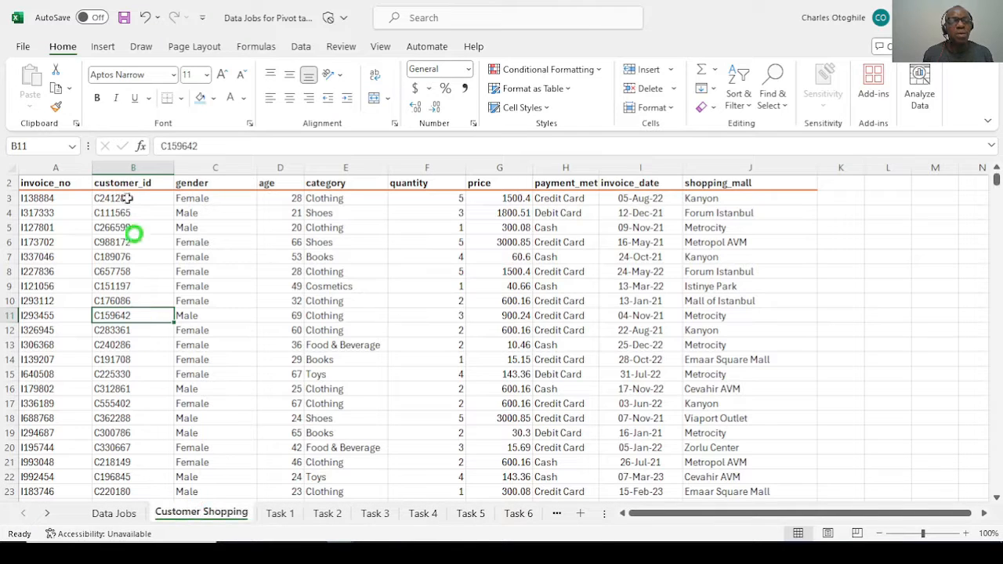
pyautogui.click(109, 49)
pyautogui.click(36, 86)
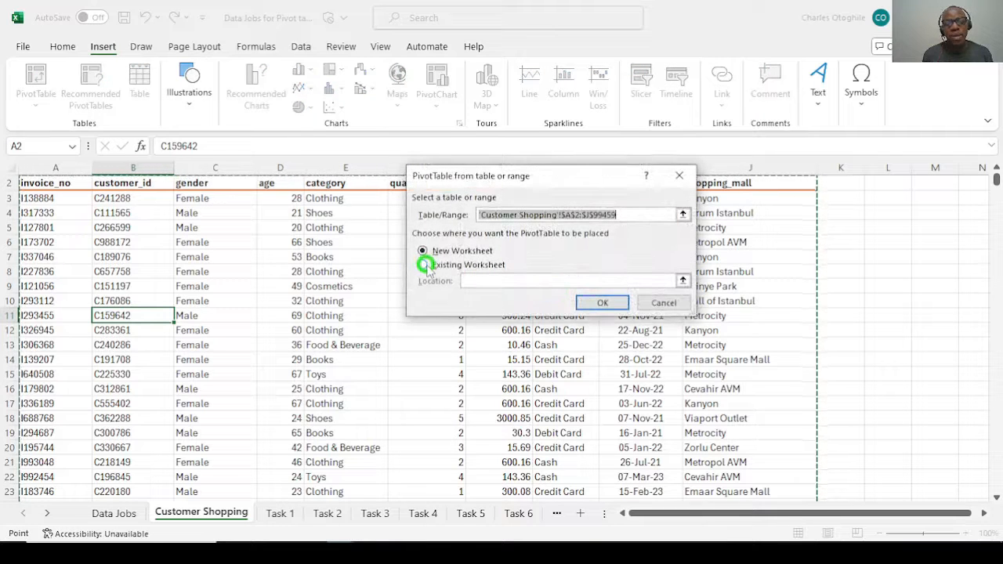
pyautogui.click(424, 264)
pyautogui.click(587, 303)
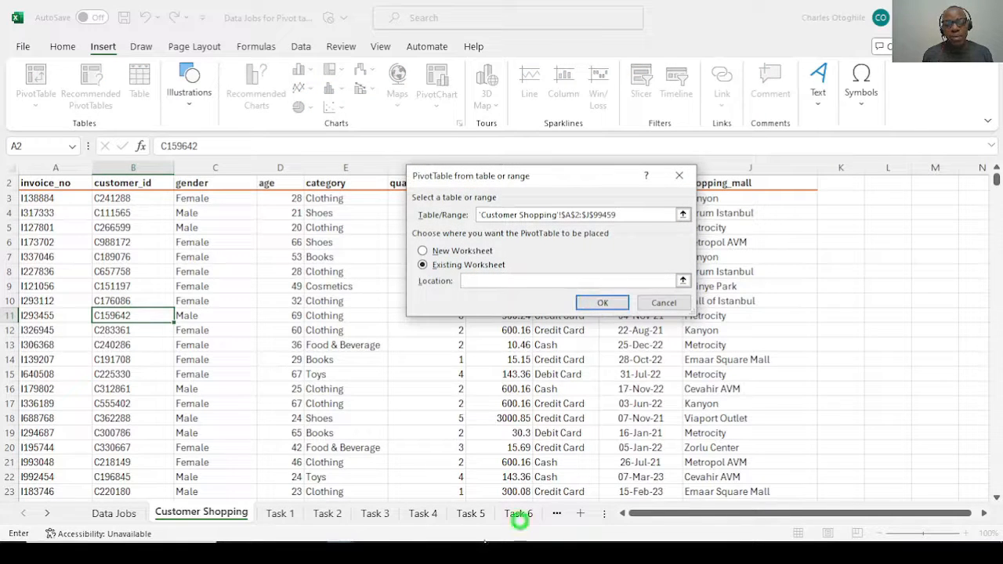
pyautogui.click(47, 513)
pyautogui.click(47, 514)
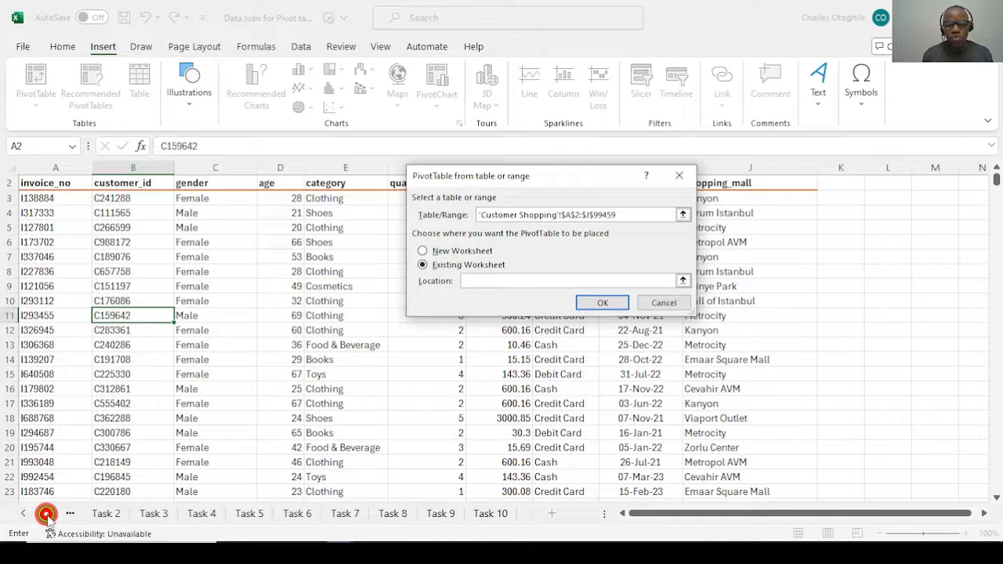
pyautogui.click(490, 514)
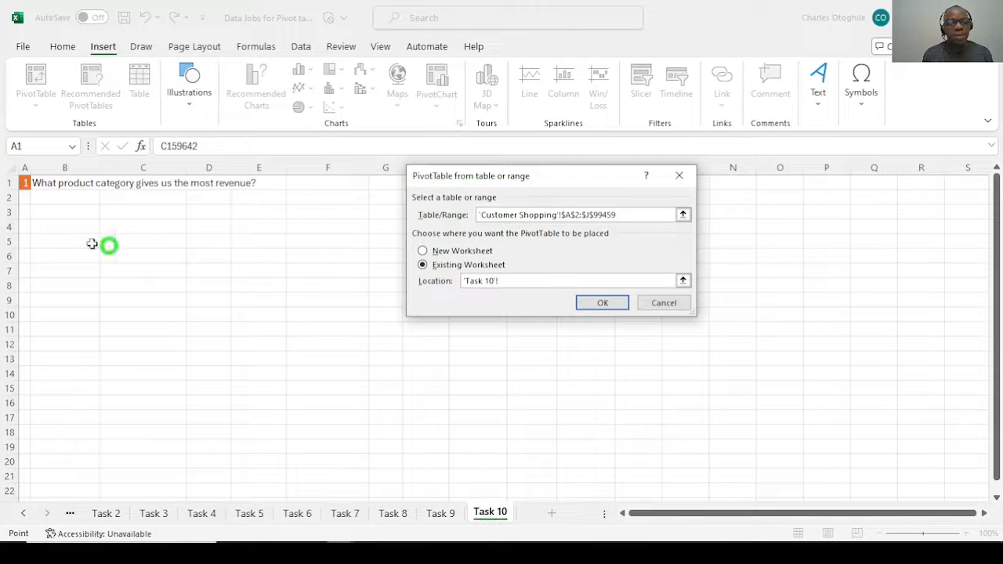
pyautogui.click(46, 229)
pyautogui.click(603, 302)
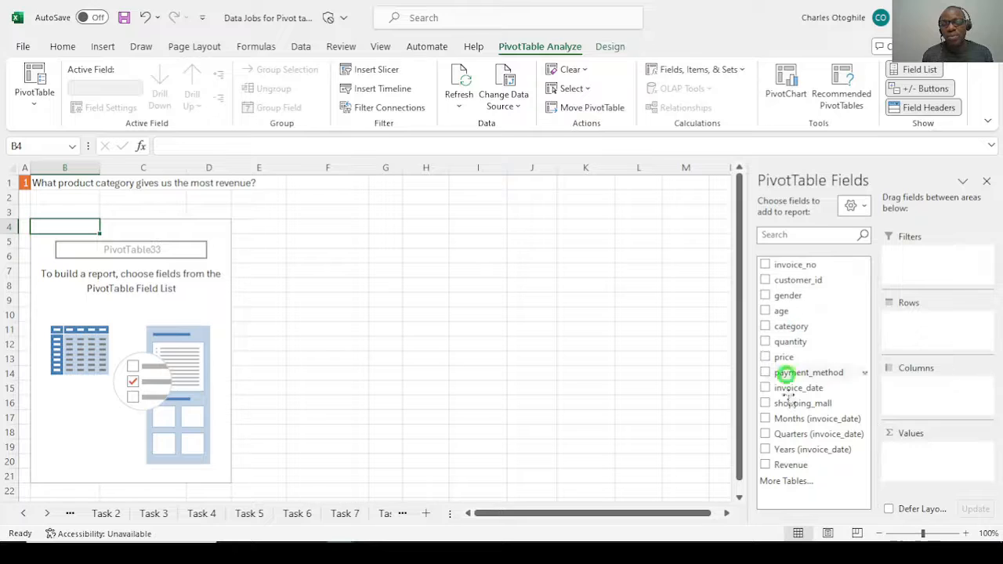
# Set category as rows and Sum of Revenue as values, formatting the revenue figures with thousands separators and no decimals
pyautogui.moveTo(790, 327); pyautogui.dragTo(931, 339)
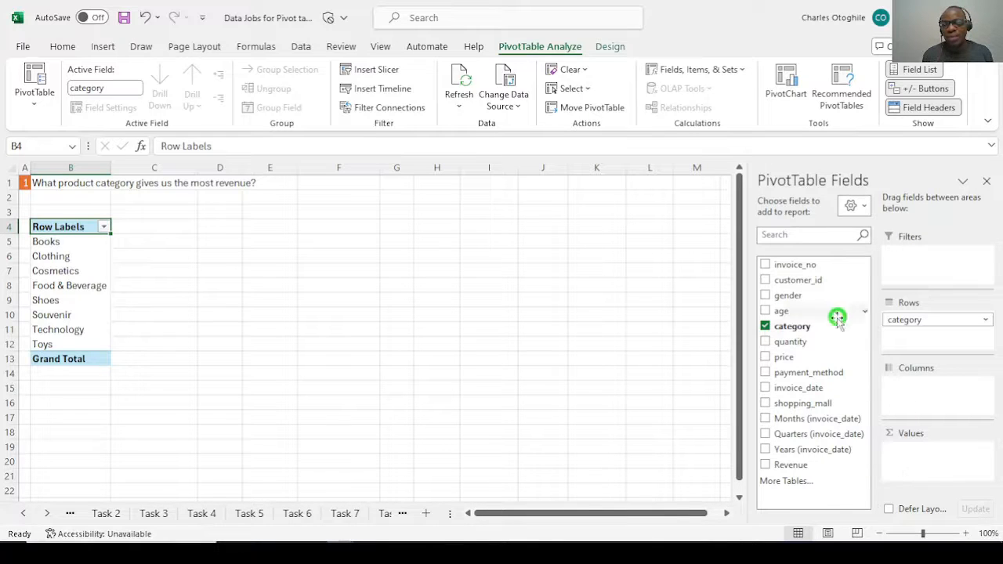
pyautogui.moveTo(784, 465); pyautogui.dragTo(942, 466)
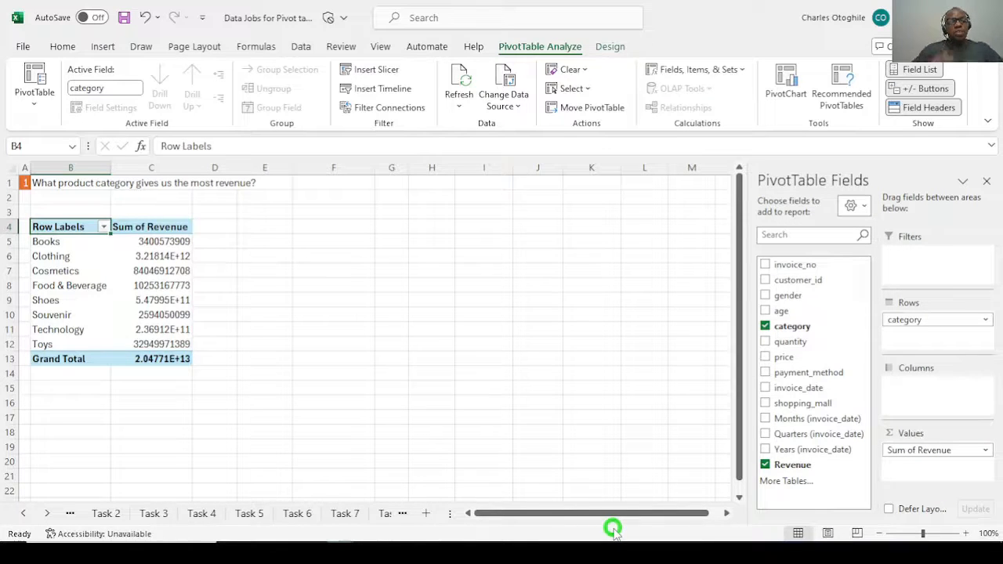
pyautogui.moveTo(178, 241); pyautogui.dragTo(163, 345)
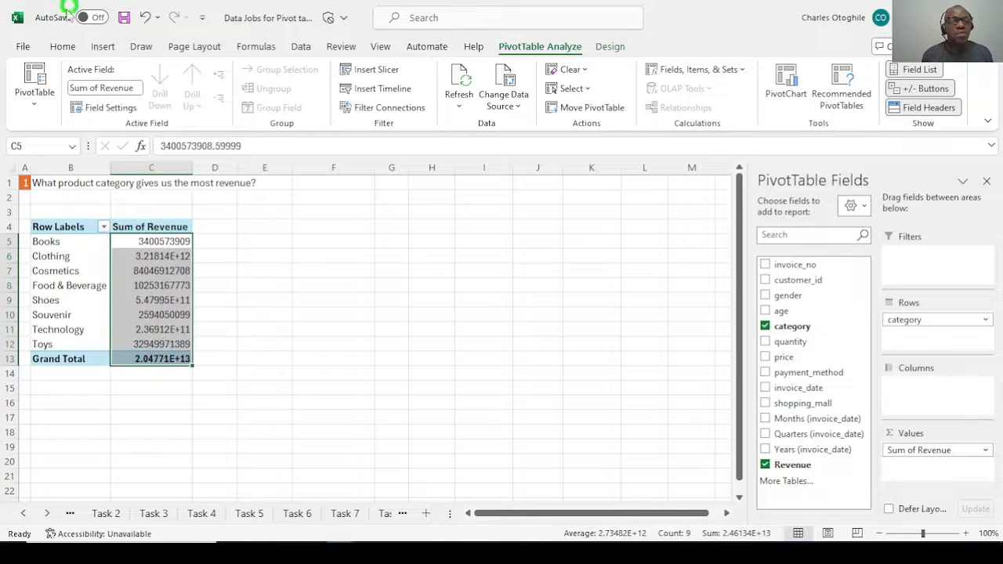
pyautogui.click(65, 46)
pyautogui.click(463, 88)
pyautogui.click(326, 258)
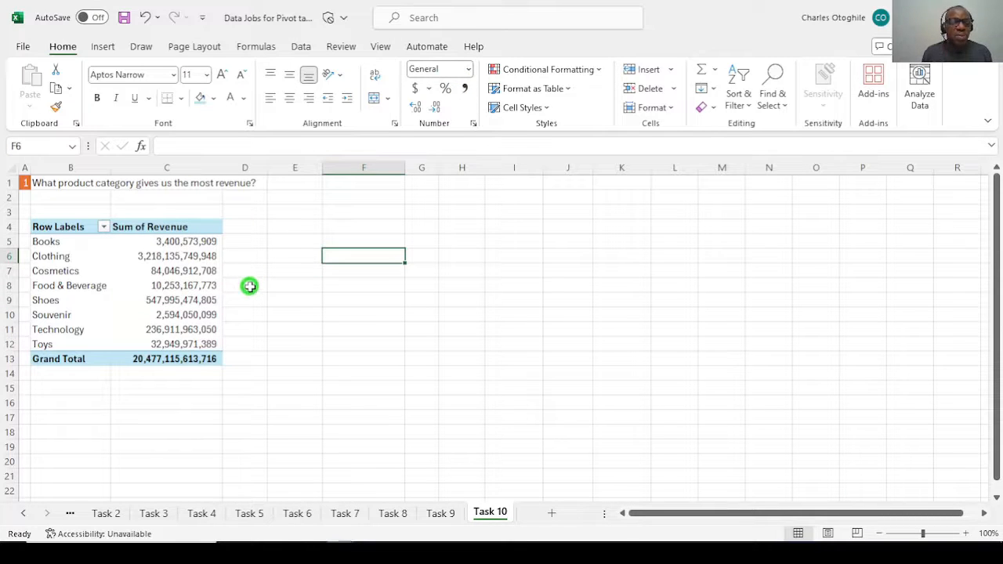
# Review the revenue per category and break it down by year with Years (invoice_date) as columns
pyautogui.moveTo(192, 245)
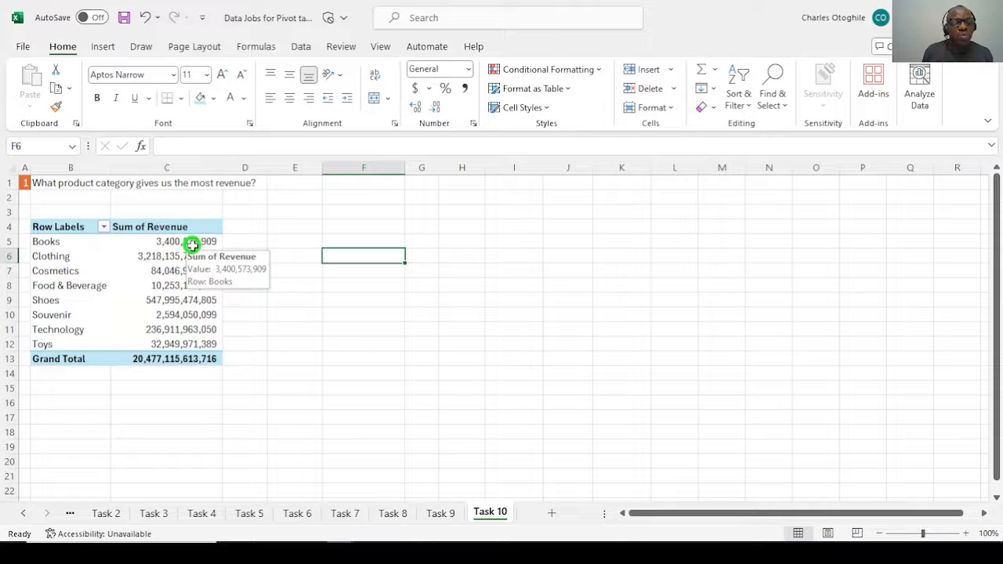
pyautogui.moveTo(193, 244); pyautogui.dragTo(188, 333)
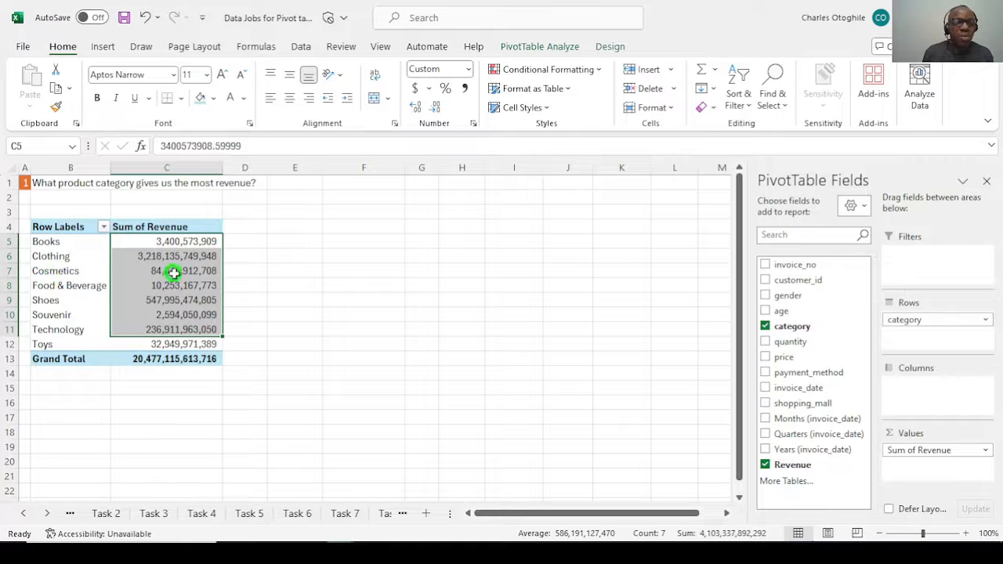
pyautogui.click(196, 256)
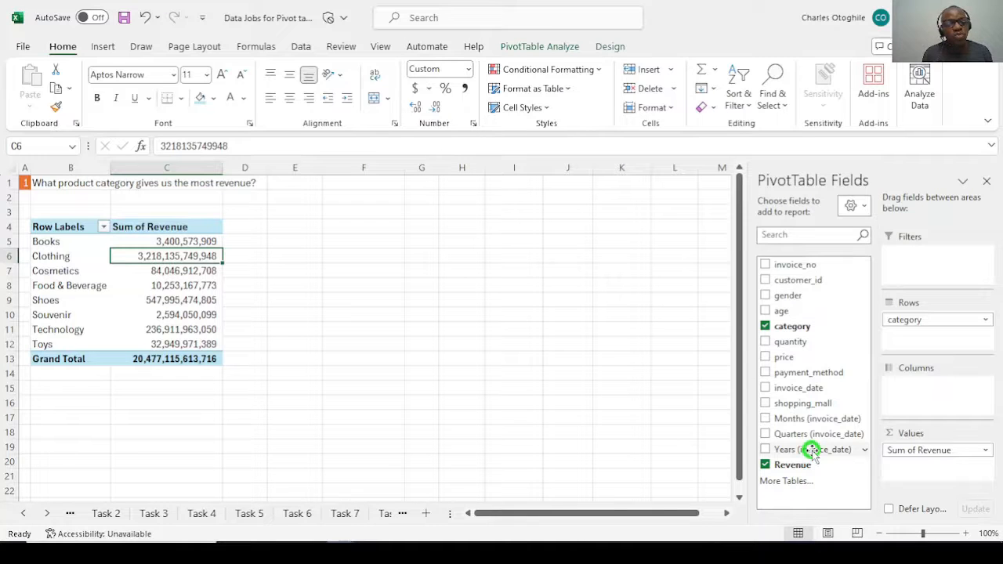
pyautogui.moveTo(814, 452); pyautogui.dragTo(934, 389)
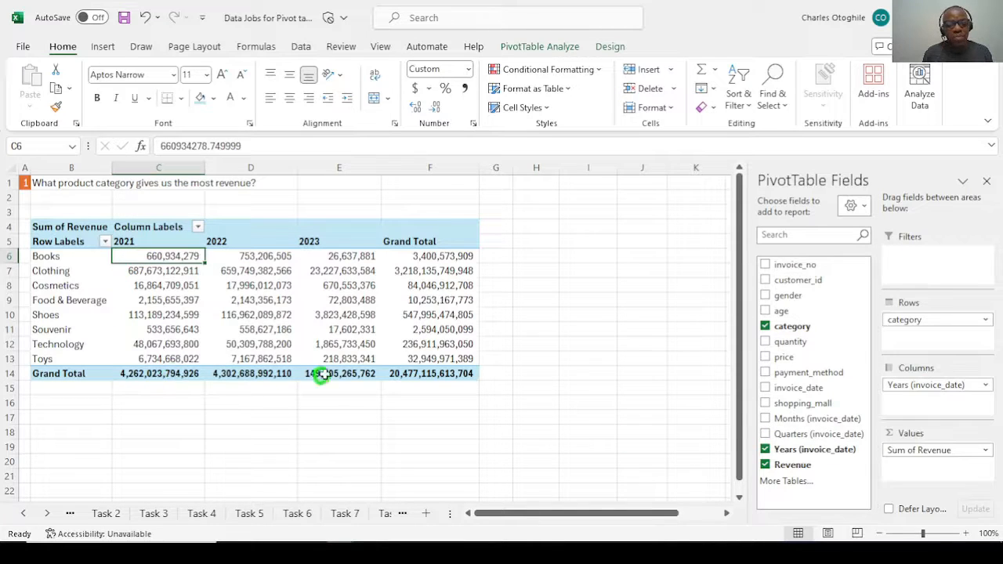
# Turn off the pivot table's grand totals for rows and columns, and look over the yearly revenue figures
pyautogui.moveTo(471, 377)
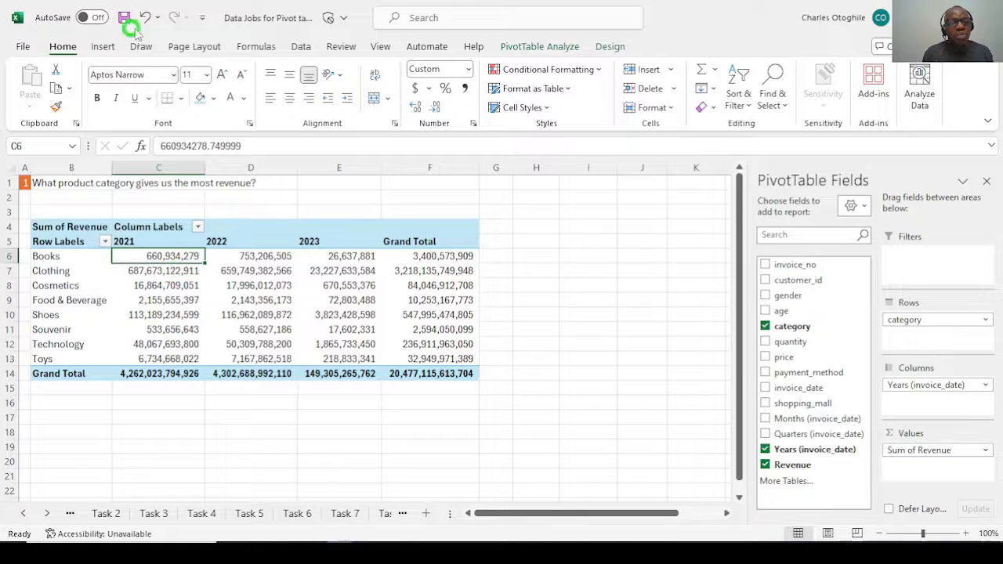
pyautogui.click(610, 47)
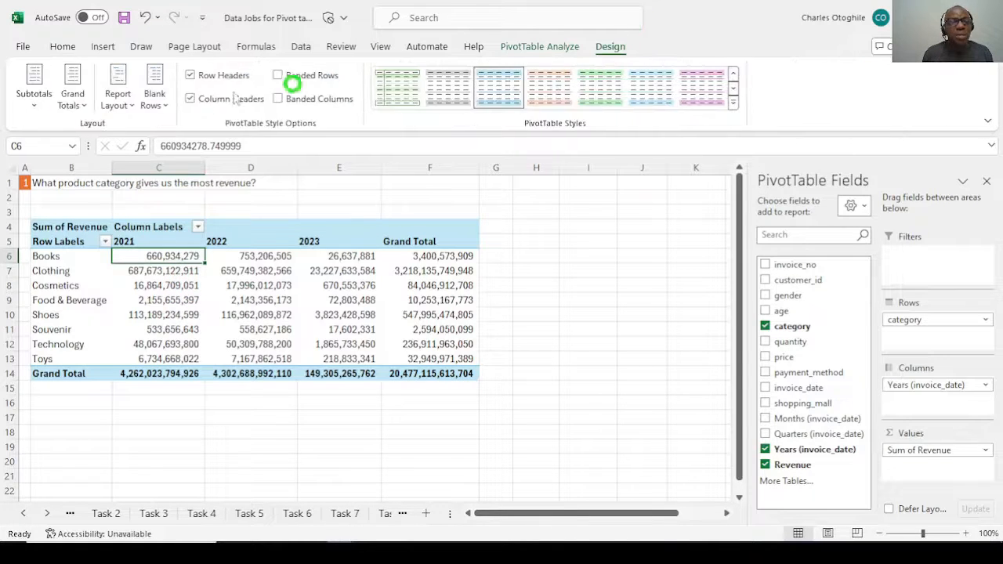
pyautogui.click(73, 94)
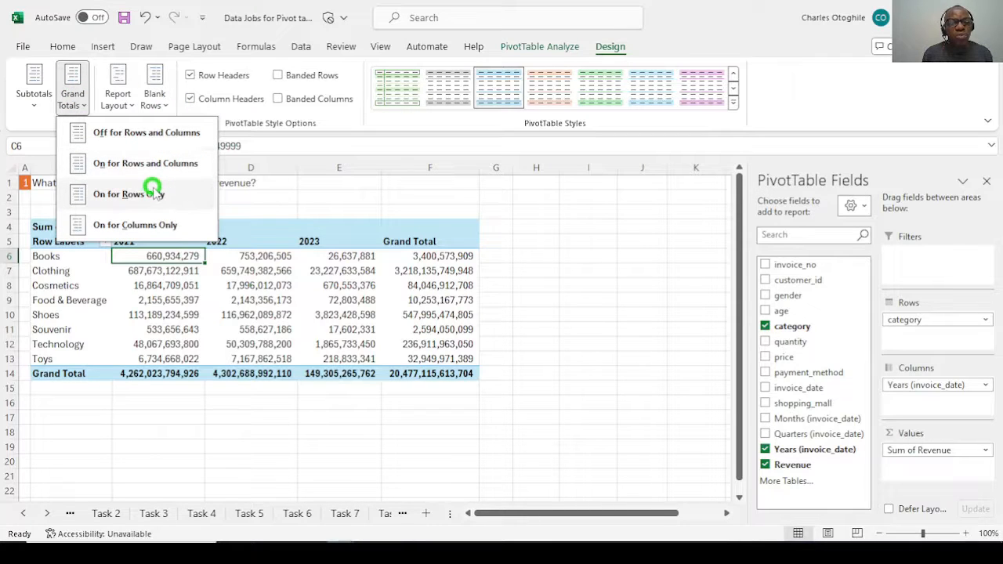
pyautogui.click(174, 132)
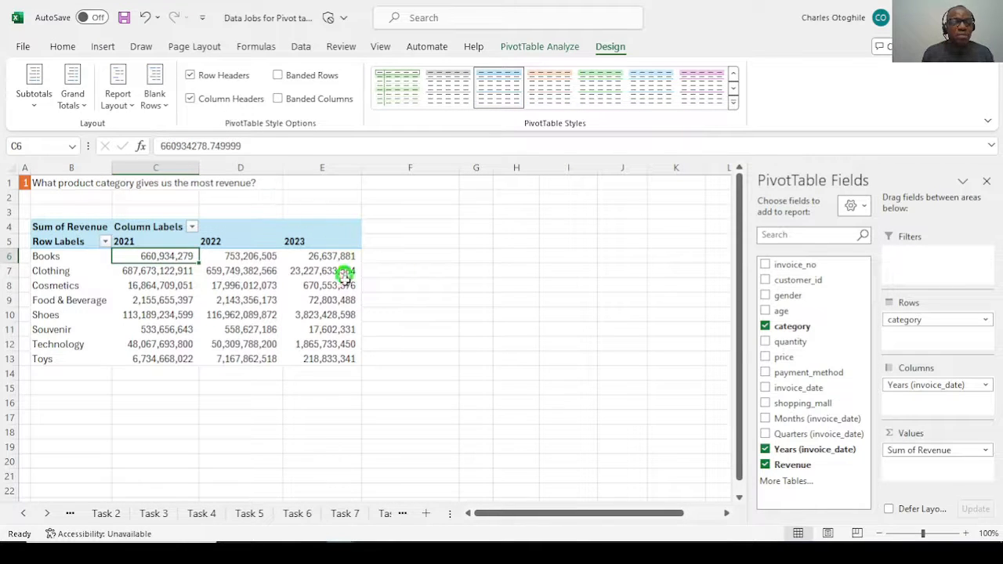
pyautogui.moveTo(331, 318)
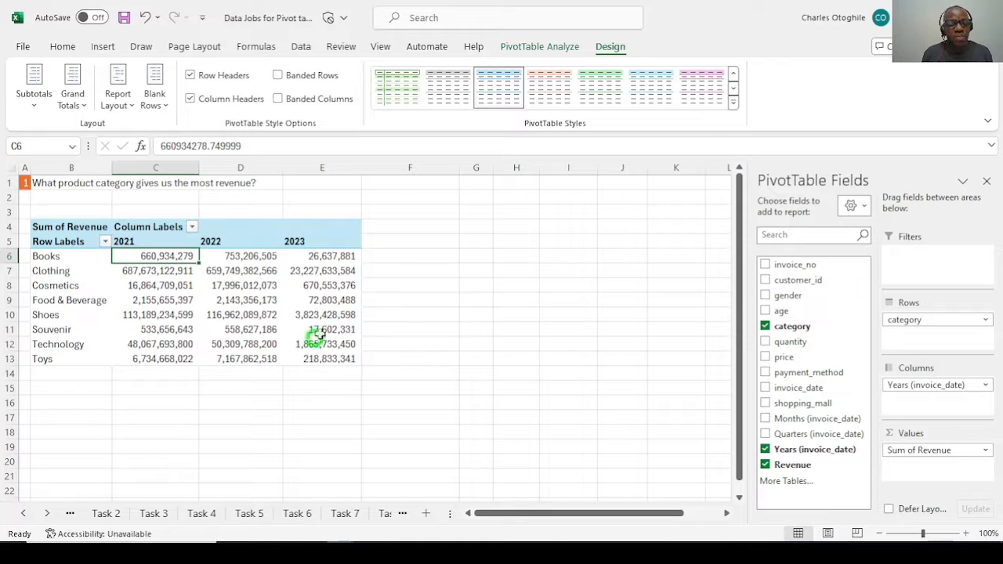
pyautogui.moveTo(147, 329)
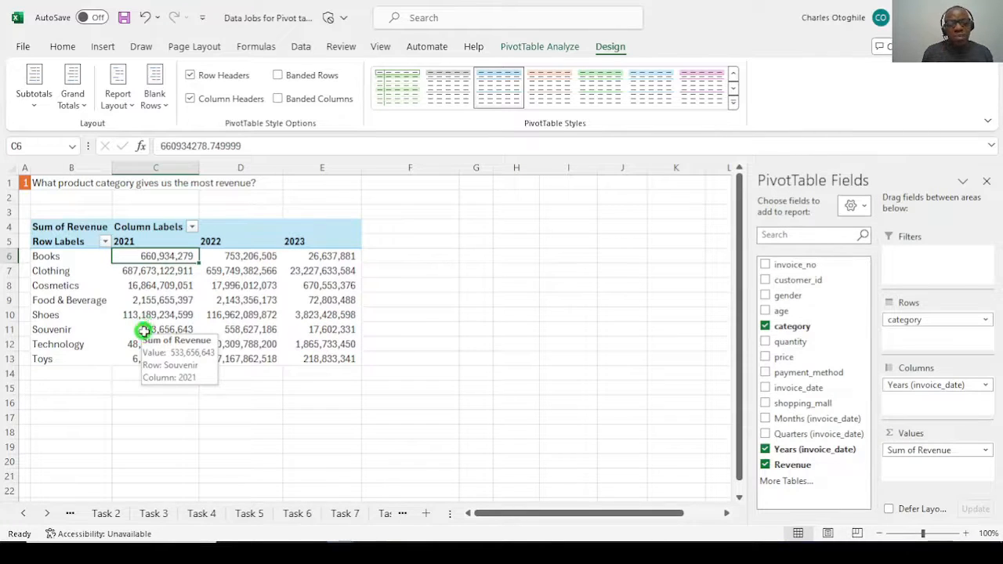
pyautogui.click(305, 259)
pyautogui.moveTo(305, 259); pyautogui.dragTo(320, 363)
pyautogui.click(218, 277)
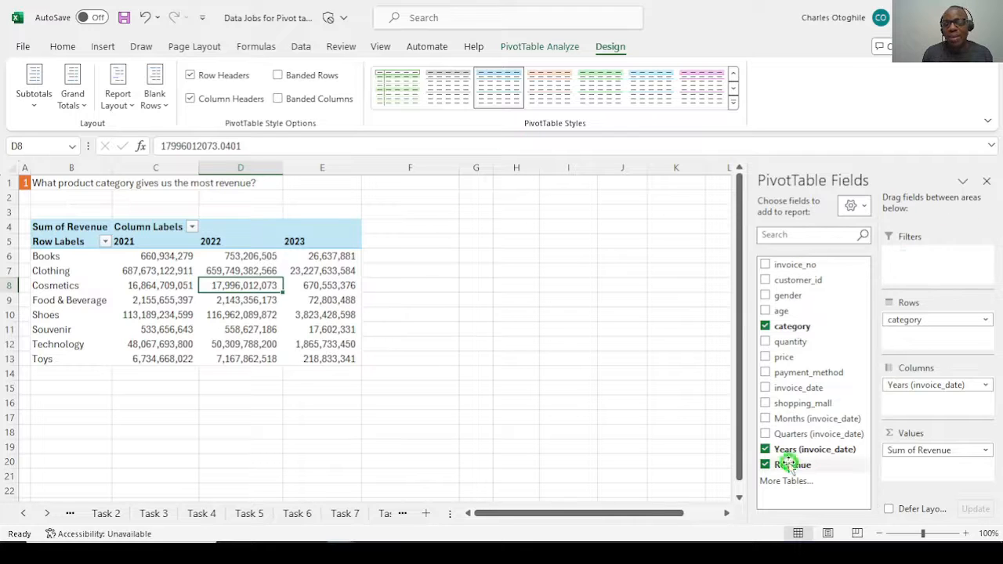
# Try a Years (invoice_date) slicer beside the pivot table, shortening it and filtering on 2021
pyautogui.rightClick(811, 448)
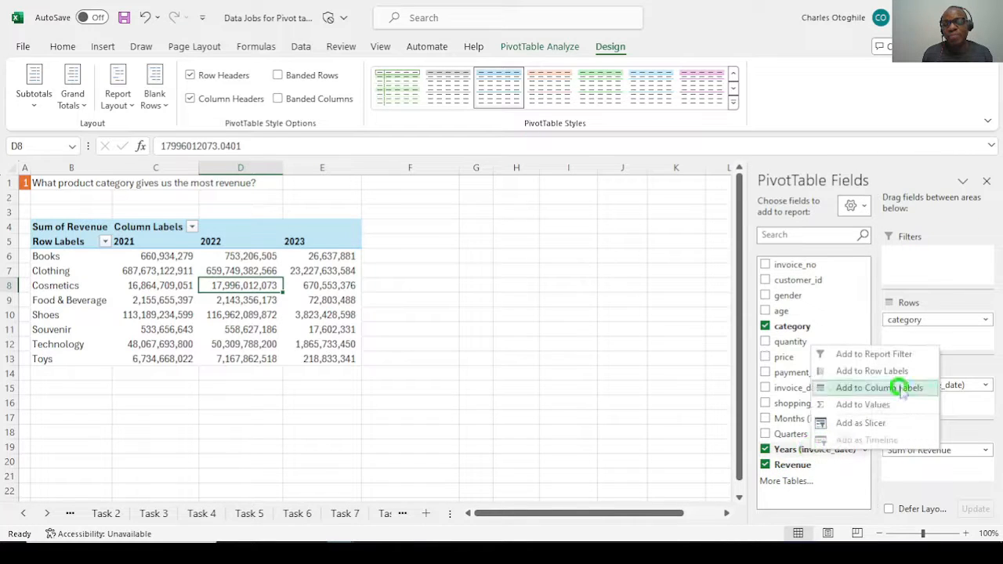
pyautogui.click(862, 422)
pyautogui.moveTo(378, 246); pyautogui.dragTo(588, 189)
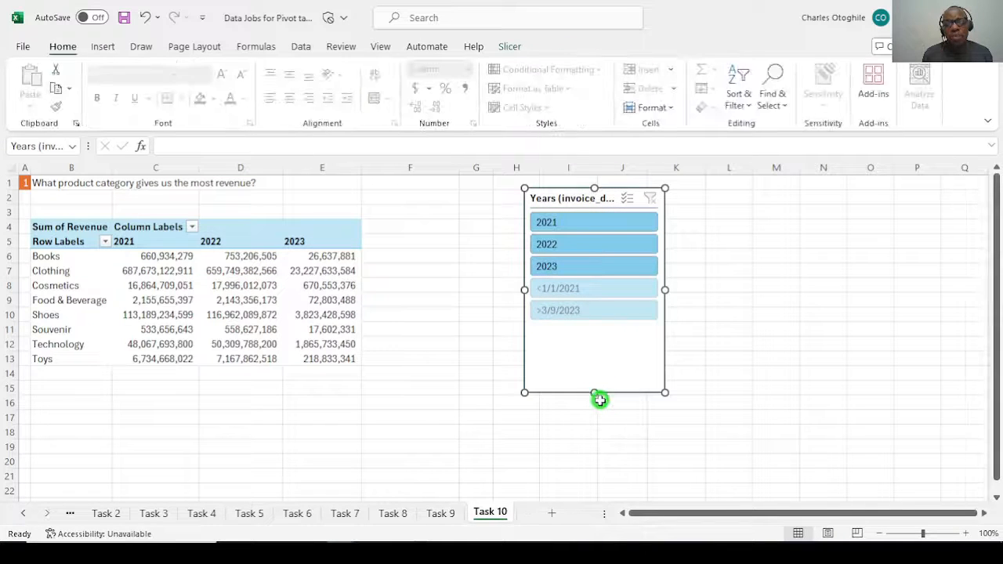
pyautogui.moveTo(592, 392); pyautogui.dragTo(614, 277)
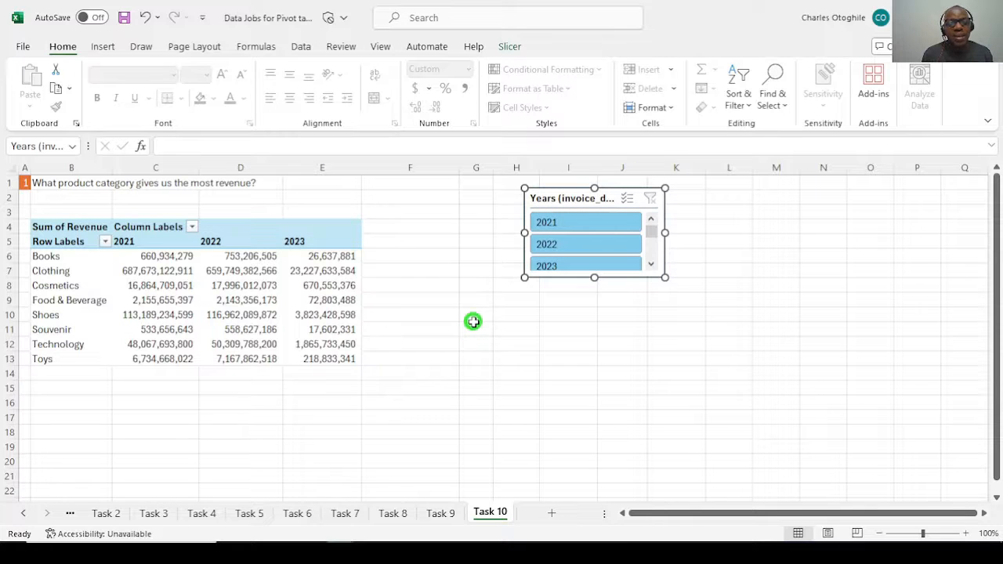
pyautogui.click(566, 223)
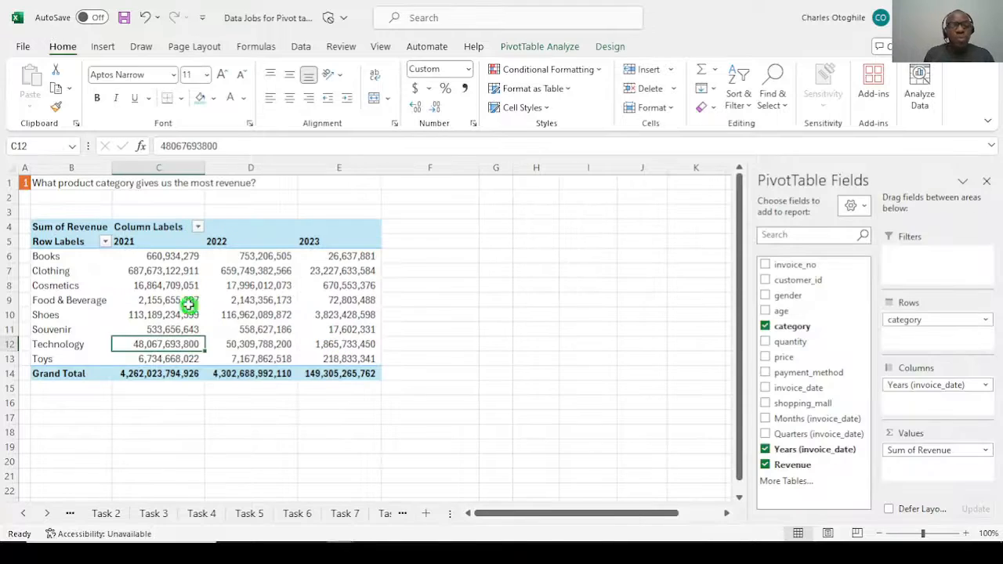
# Set the pivot table's grand totals to On for Rows Only
pyautogui.click(174, 287)
pyautogui.click(168, 357)
pyautogui.click(163, 288)
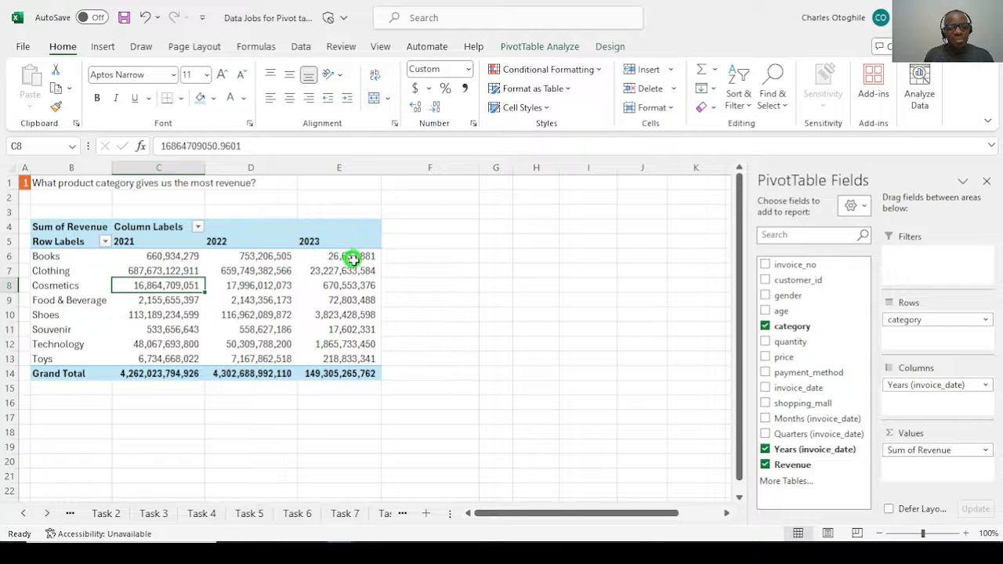
pyautogui.moveTo(335, 379)
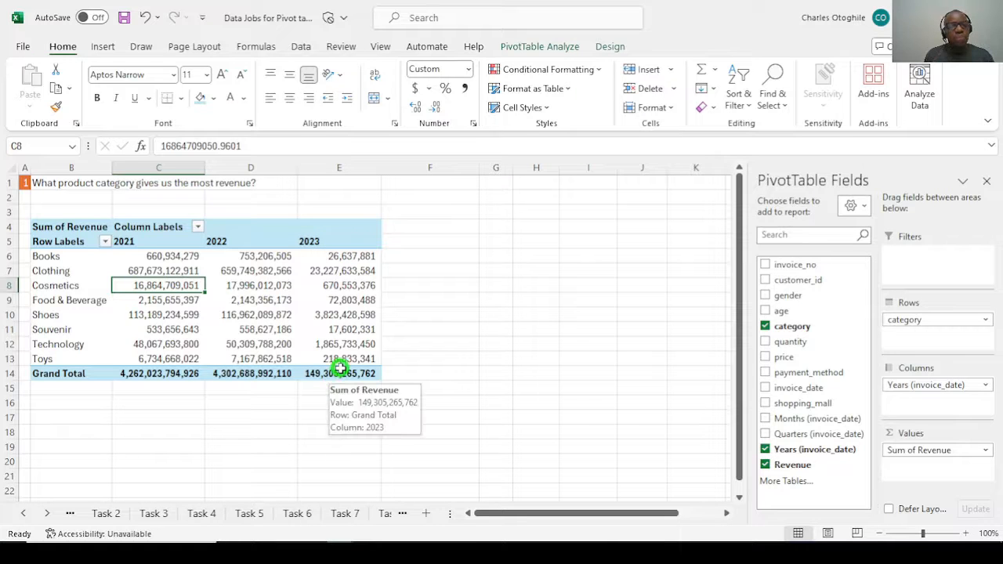
pyautogui.click(610, 46)
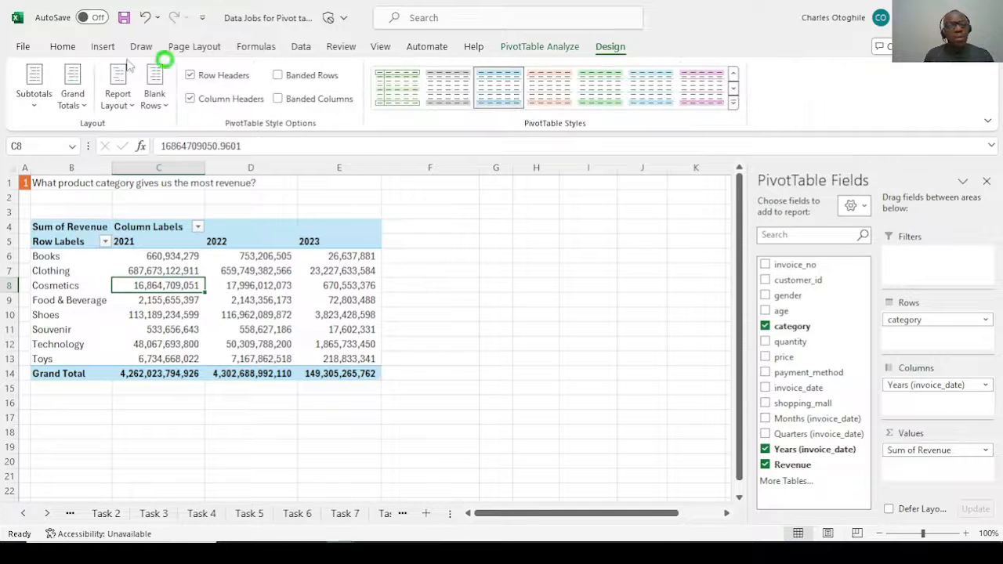
pyautogui.click(73, 90)
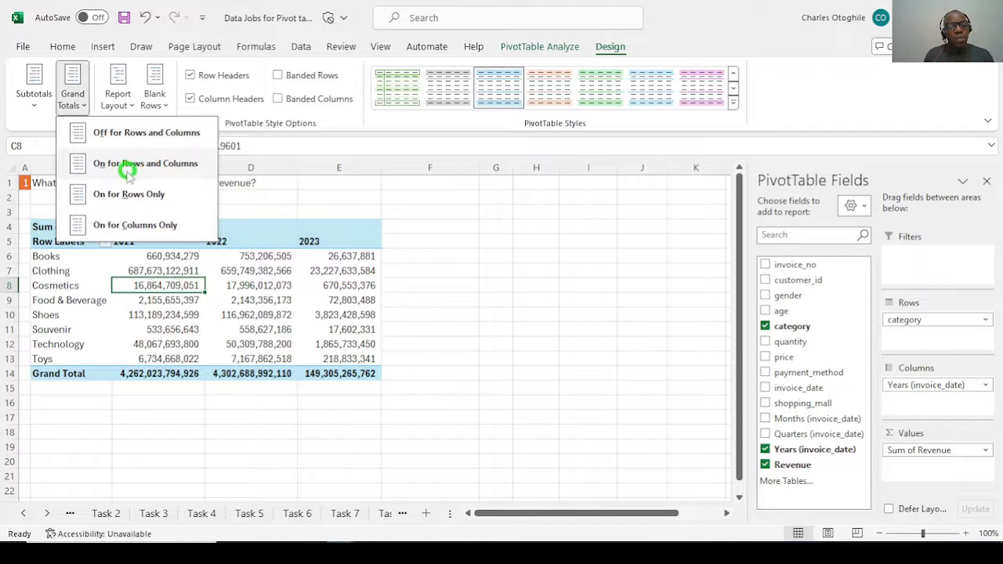
pyautogui.click(154, 198)
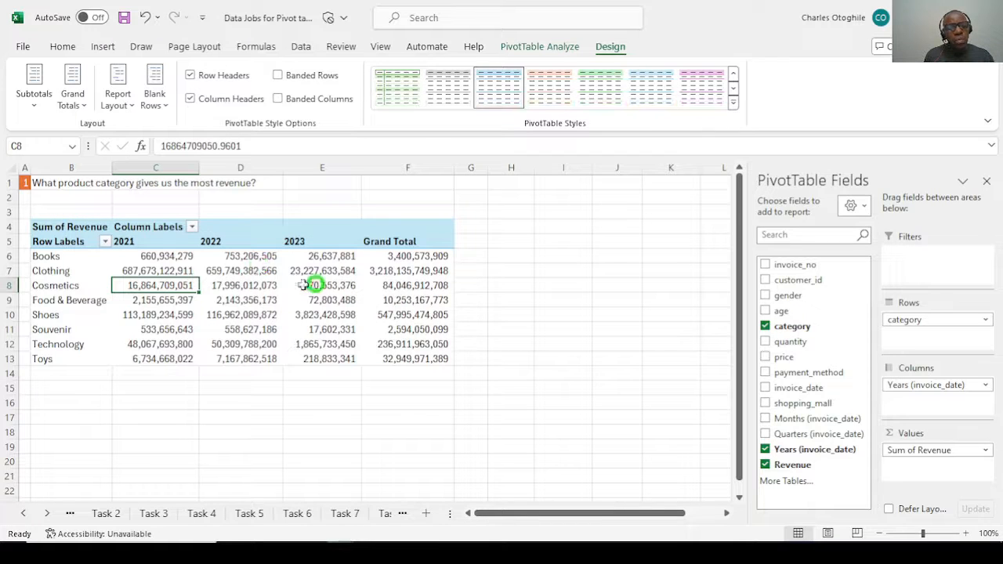
# Examine each category's grand total alongside its 2023 revenue
pyautogui.click(375, 317)
pyautogui.click(186, 329)
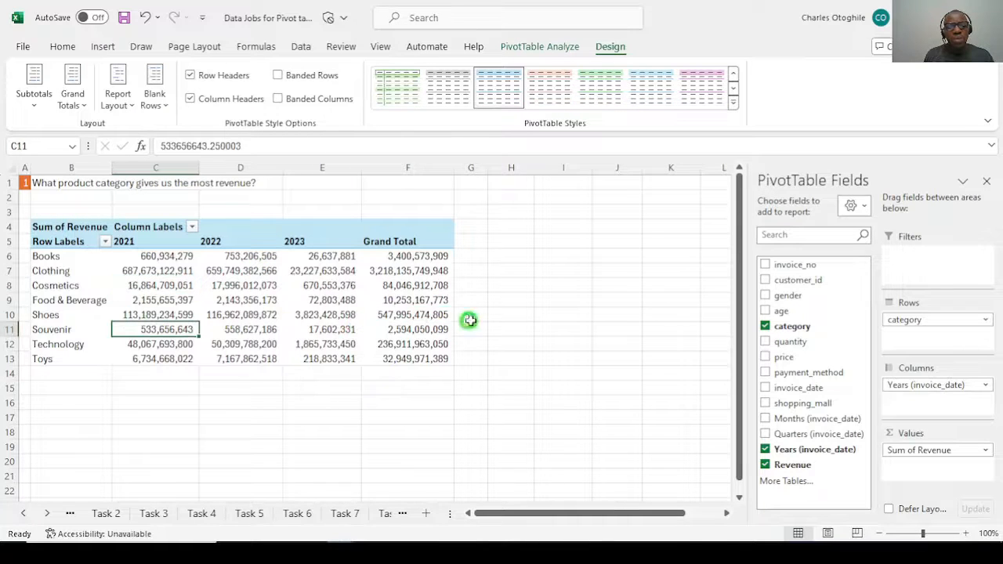
pyautogui.click(409, 361)
pyautogui.moveTo(420, 261); pyautogui.dragTo(417, 355)
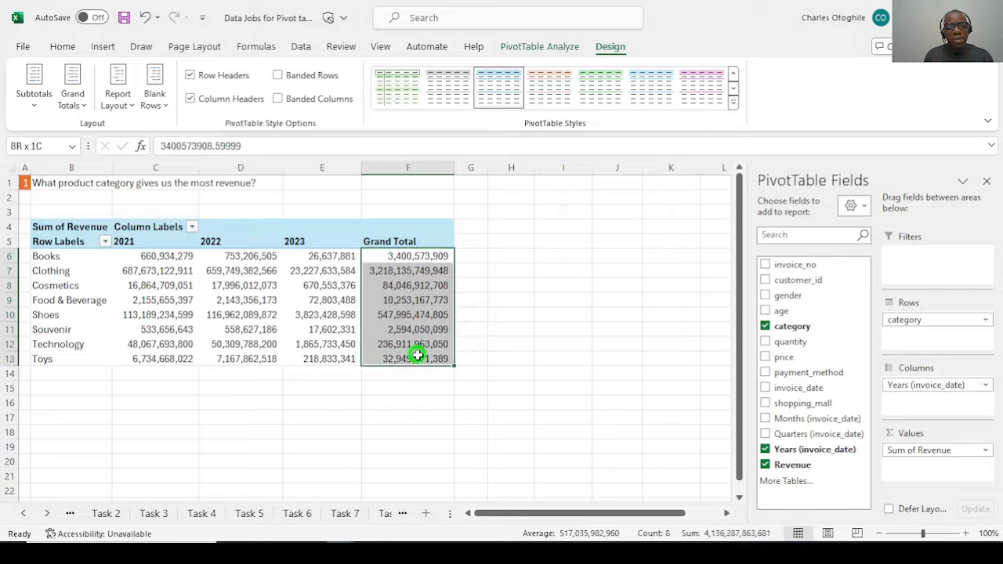
pyautogui.moveTo(421, 351)
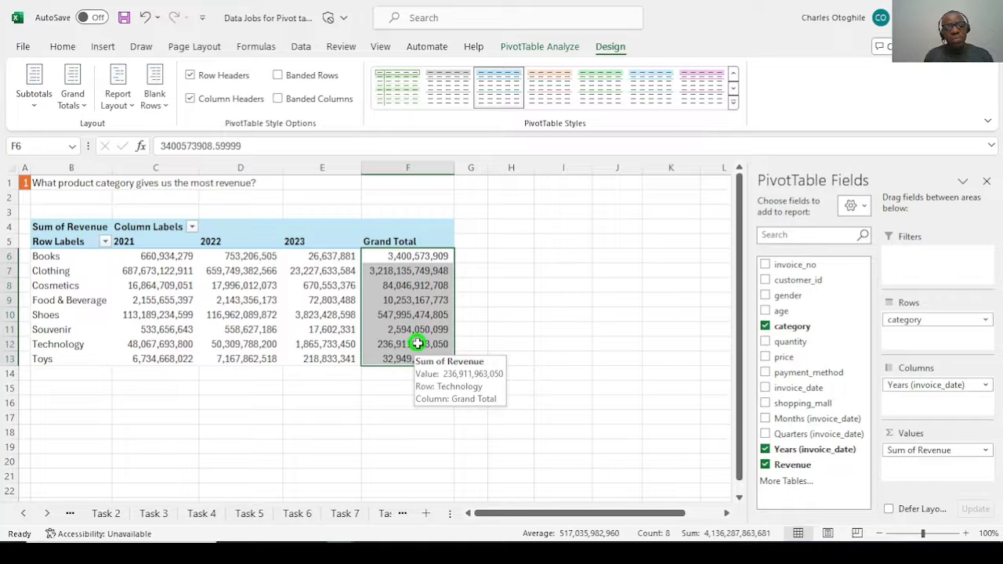
pyautogui.press('Left')
pyautogui.press('Down')
pyautogui.press('Down')
pyautogui.press('Down')
pyautogui.press('Down')
pyautogui.press('Down')
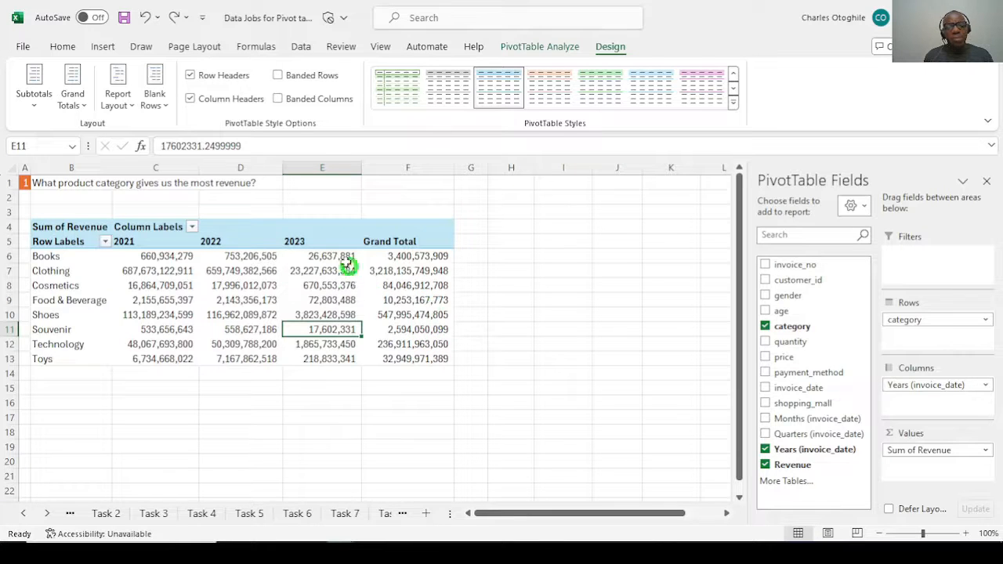
# Sort the product categories by Grand Total revenue from largest to smallest
pyautogui.click(405, 259)
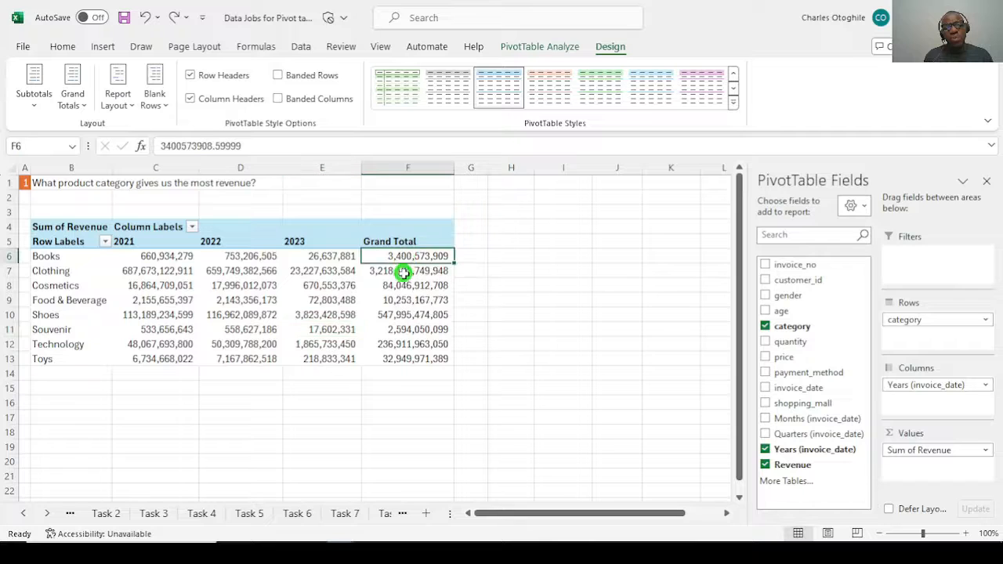
pyautogui.rightClick(417, 259)
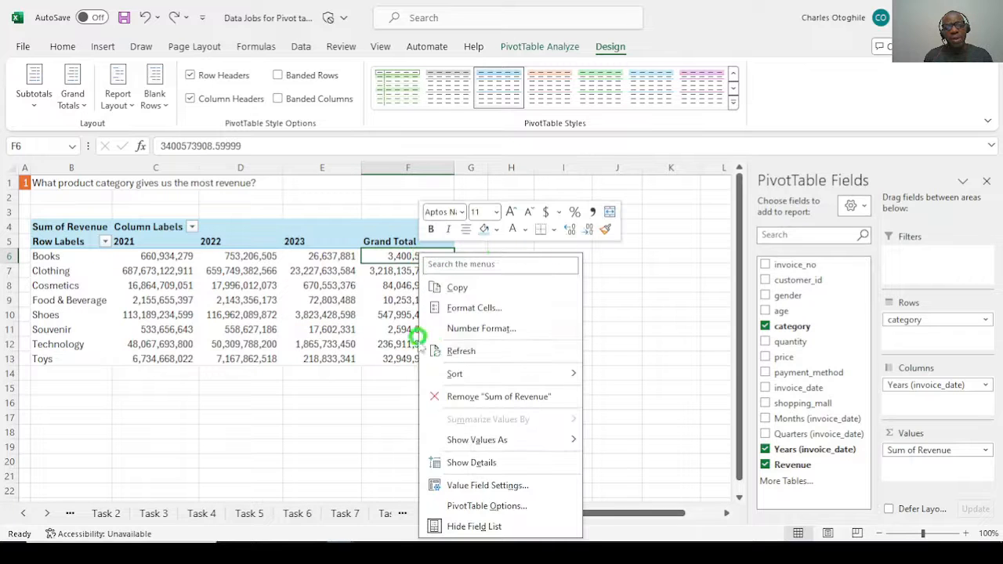
pyautogui.moveTo(573, 374)
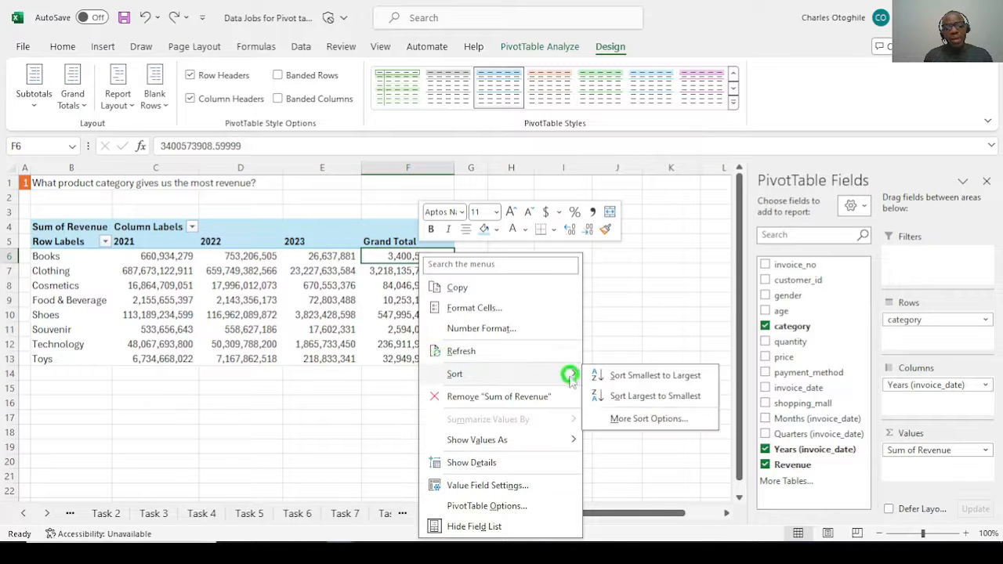
pyautogui.click(653, 397)
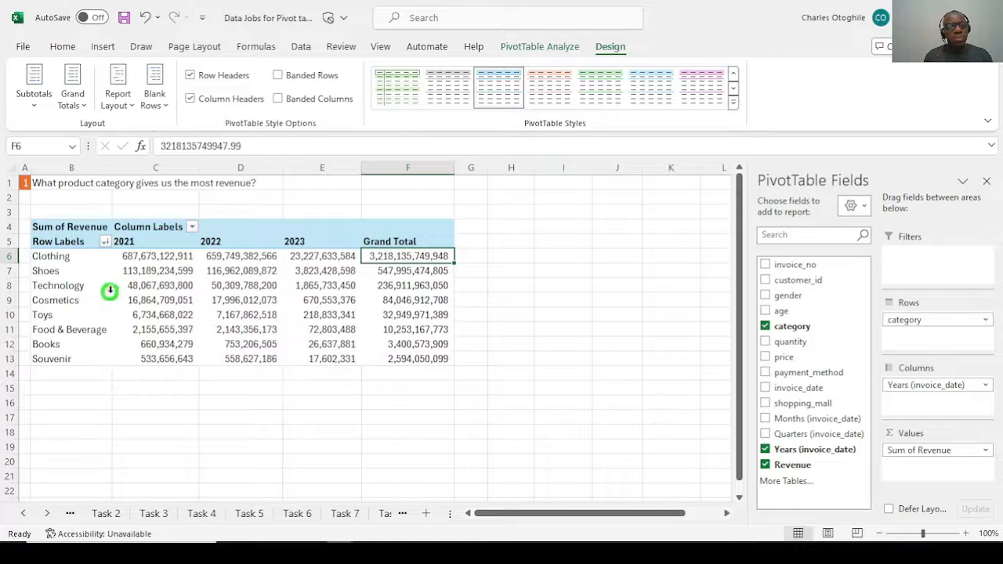
pyautogui.click(385, 315)
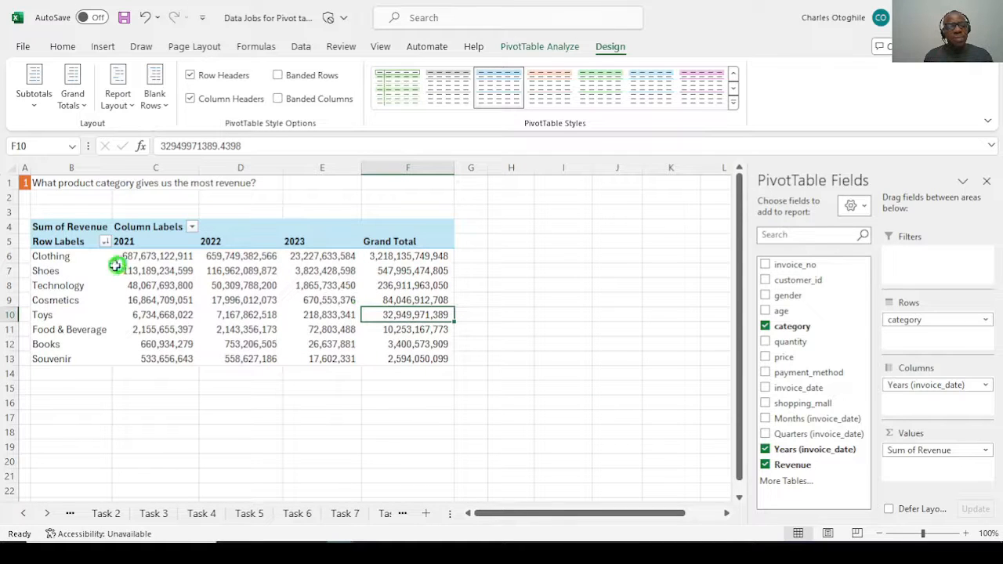
pyautogui.click(406, 258)
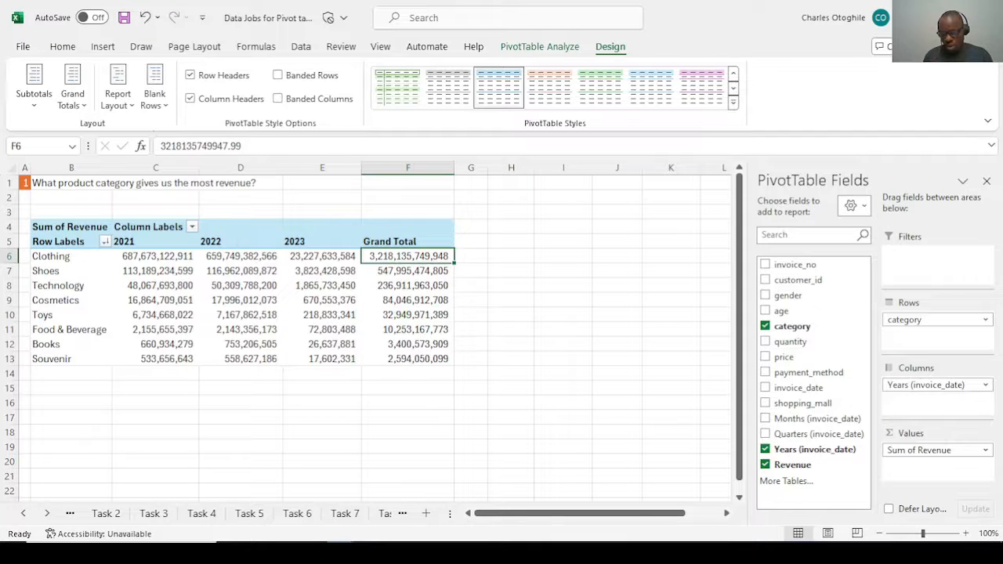
# Compare the Clothing and Shoes rows across the yearly and Grand Total columns to find the top-earning category
pyautogui.press('Down')
pyautogui.press('Down')
pyautogui.press('Down')
pyautogui.press('Up')
pyautogui.press('Up')
pyautogui.press('Up')
pyautogui.press('Down')
pyautogui.press('Down')
pyautogui.press('Left')
pyautogui.press('Left')
pyautogui.press('Left')
pyautogui.press('Up')
pyautogui.press('Up')
pyautogui.press('Left')
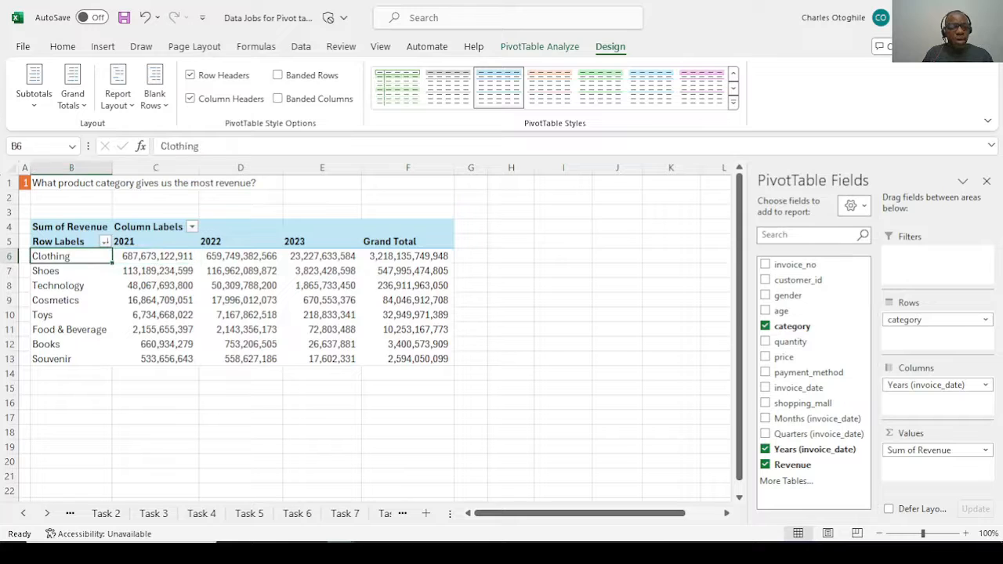
pyautogui.hotkey('shift', 'Down')
pyautogui.hotkey('shift', 'Right')
pyautogui.hotkey('shift', 'Right')
pyautogui.hotkey('shift', 'Right')
pyautogui.hotkey('shift', 'Right')
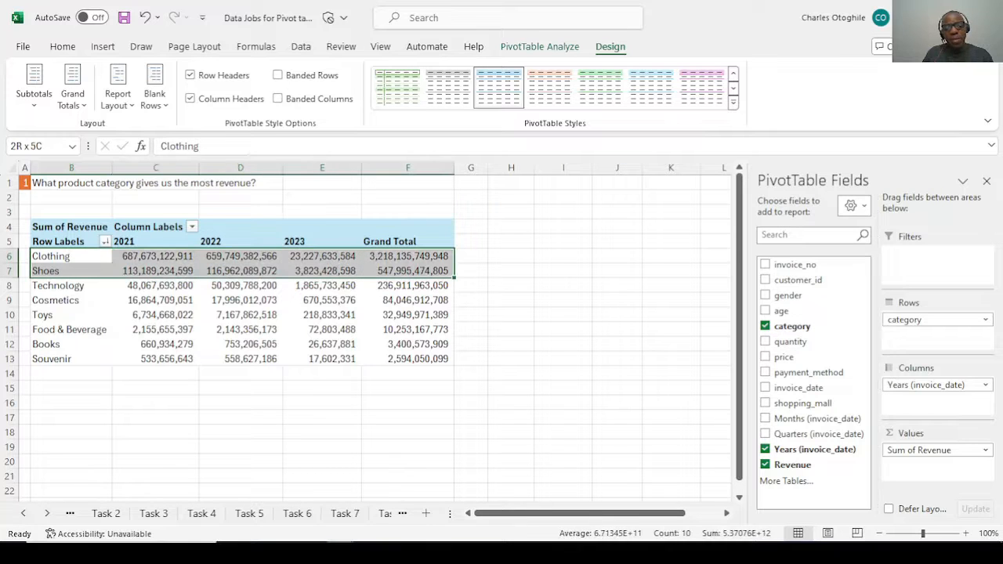
pyautogui.hotkey('shift', 'Left')
pyautogui.hotkey('shift', 'Left')
pyautogui.hotkey('shift', 'Left')
pyautogui.hotkey('shift', 'Left')
# Review the lower-ranked categories down to Souvenir, comparing their yearly revenue and grand totals
pyautogui.press('Down')
pyautogui.press('Down')
pyautogui.press('Down')
pyautogui.press('Up')
pyautogui.press('Up')
pyautogui.press('Right')
pyautogui.press('Right')
pyautogui.press('Right')
pyautogui.press('Right')
pyautogui.press('Down')
pyautogui.press('Down')
pyautogui.press('Down')
pyautogui.press('Down')
pyautogui.press('Down')
pyautogui.press('Down')
pyautogui.press('Down')
pyautogui.press('Left')
pyautogui.press('Up')
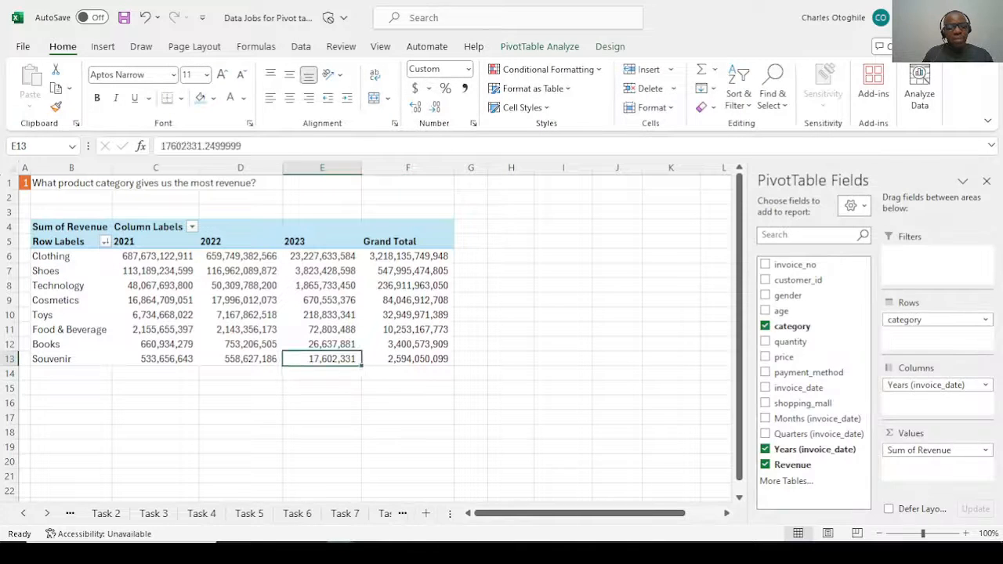
pyautogui.press('Left')
pyautogui.press('Left')
pyautogui.press('Left')
pyautogui.press('Right')
pyautogui.press('Right')
pyautogui.press('Right')
pyautogui.press('Right')
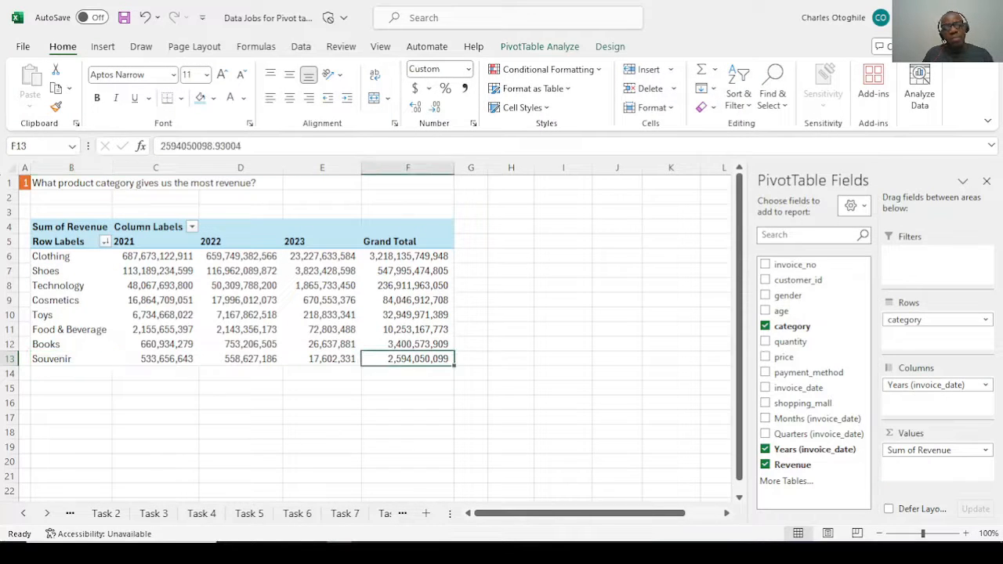
pyautogui.press('Right')
pyautogui.press('Up')
pyautogui.press('Up')
pyautogui.press('Up')
pyautogui.press('Up')
pyautogui.press('Up')
pyautogui.press('Up')
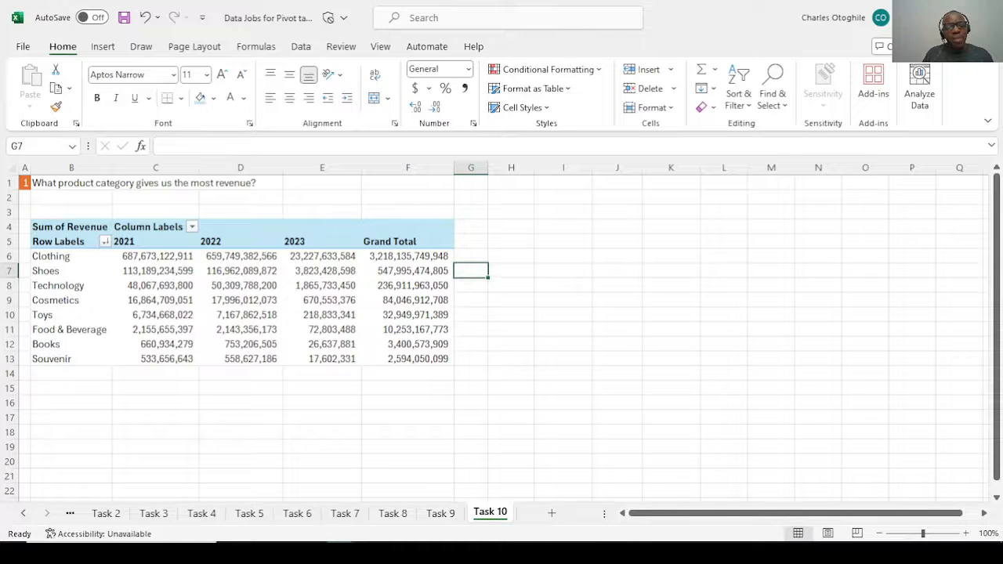
# Examine the 2023 revenue of each category from Clothing downward
pyautogui.press('Left')
pyautogui.press('Left')
pyautogui.press('Up')
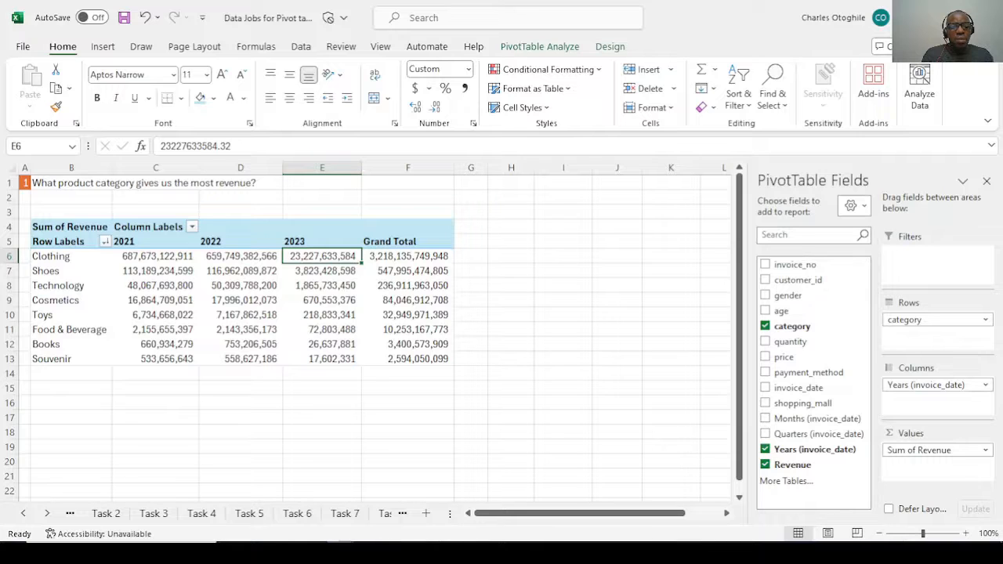
pyautogui.press('Down')
pyautogui.press('Down')
pyautogui.press('Down')
pyautogui.press('Down')
pyautogui.press('Down')
pyautogui.press('Down')
pyautogui.press('Down')
pyautogui.press('Down')
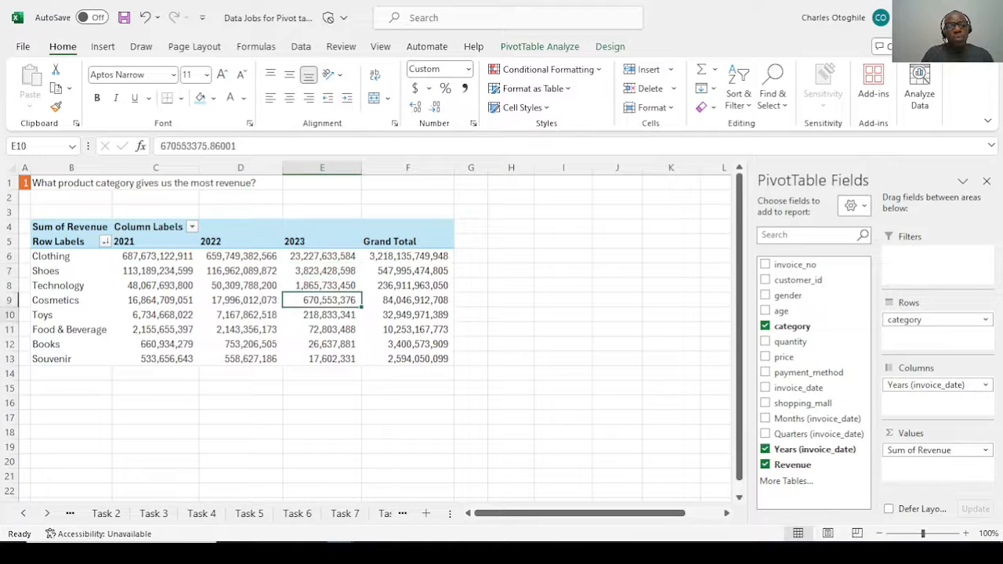
pyautogui.press('Up')
pyautogui.press('Up')
pyautogui.press('Left')
pyautogui.press('Left')
pyautogui.press('Left')
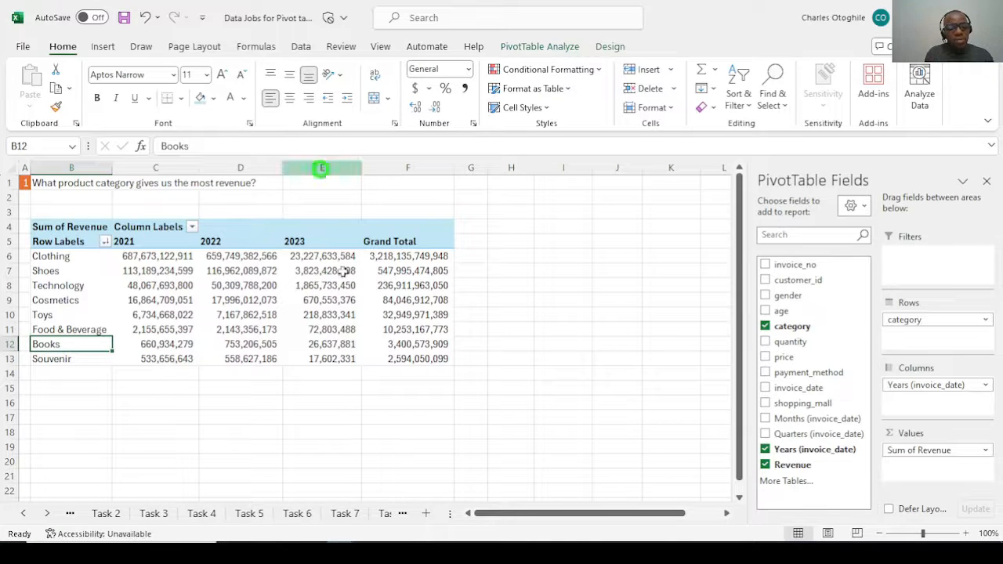
# Check whether the workbook has any further task sheets after Task 10
pyautogui.click(47, 513)
pyautogui.click(49, 514)
pyautogui.click(49, 513)
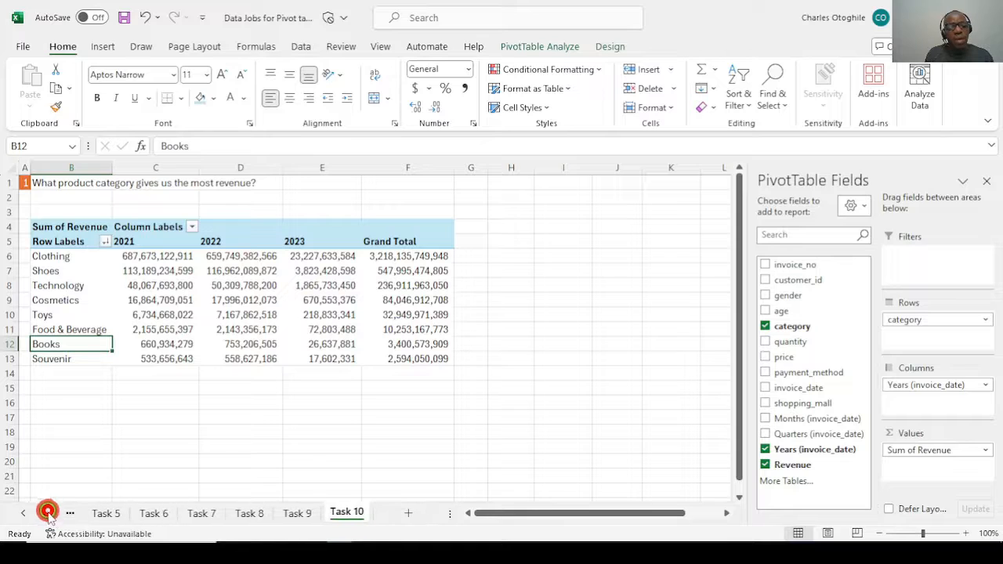
# Return to the Data Jobs sheet at the start of the workbook and look over its job_title and job_category columns
pyautogui.click(25, 513)
pyautogui.click(25, 513)
pyautogui.click(26, 514)
pyautogui.click(25, 513)
pyautogui.click(171, 329)
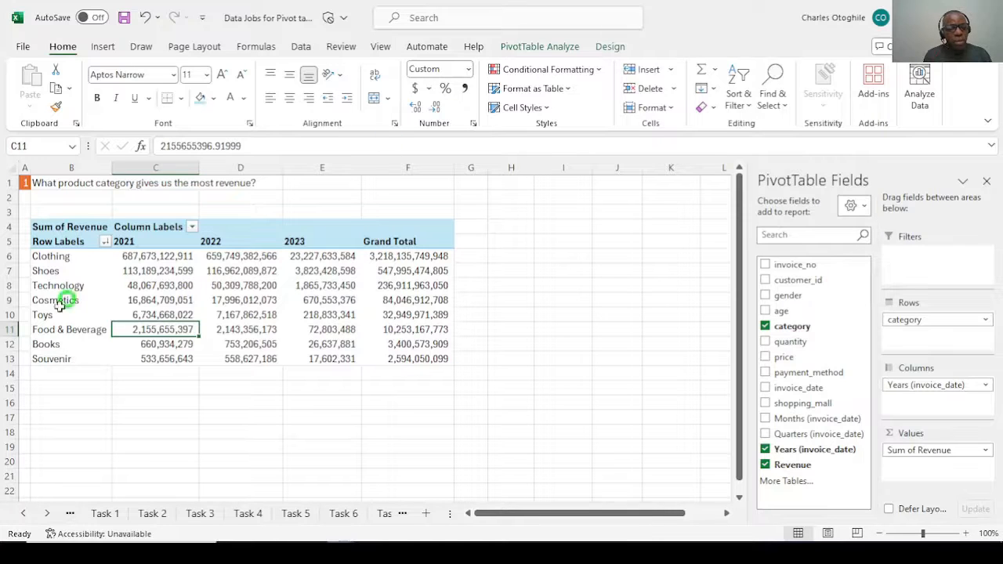
pyautogui.click(24, 513)
pyautogui.click(24, 513)
pyautogui.click(116, 513)
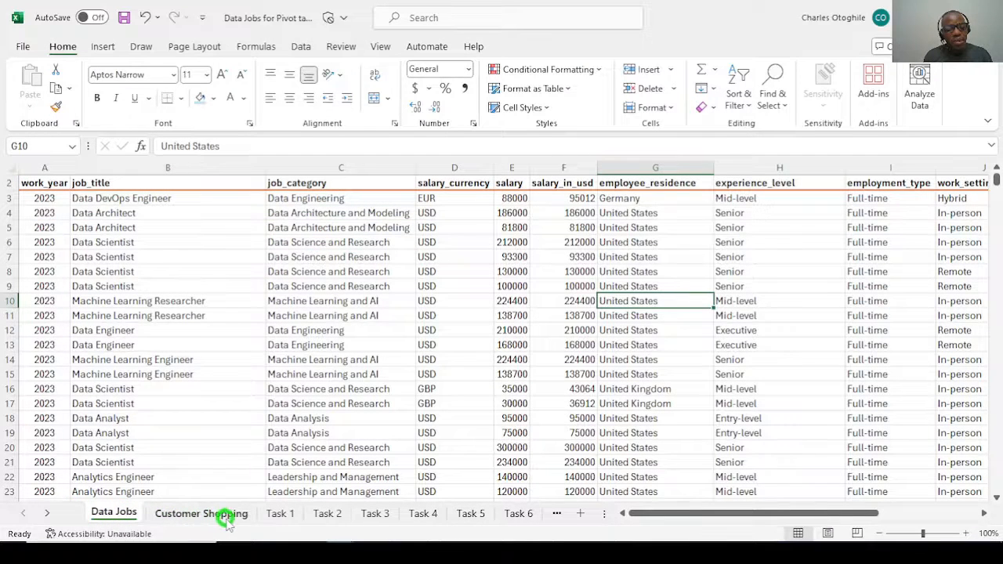
pyautogui.click(130, 373)
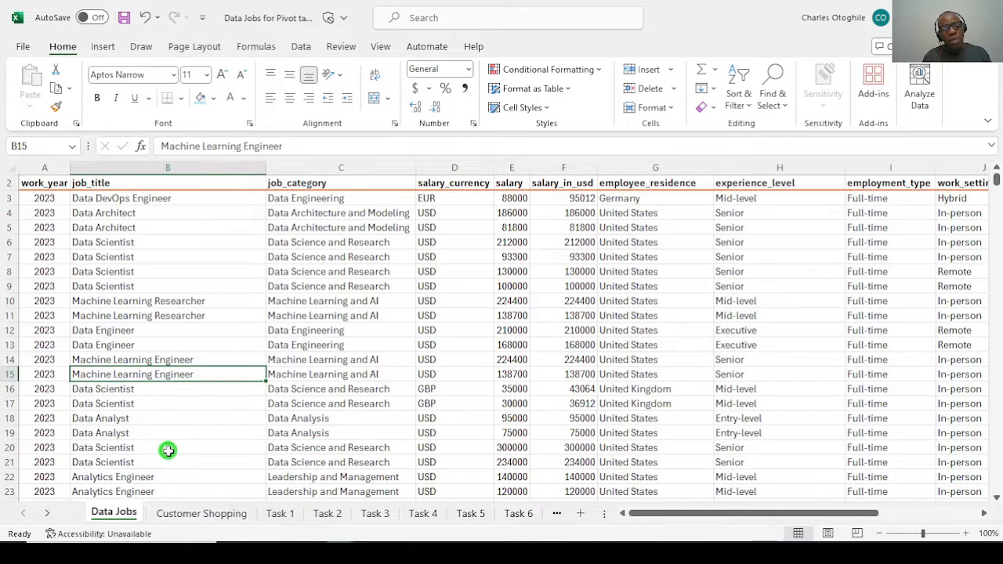
pyautogui.click(315, 286)
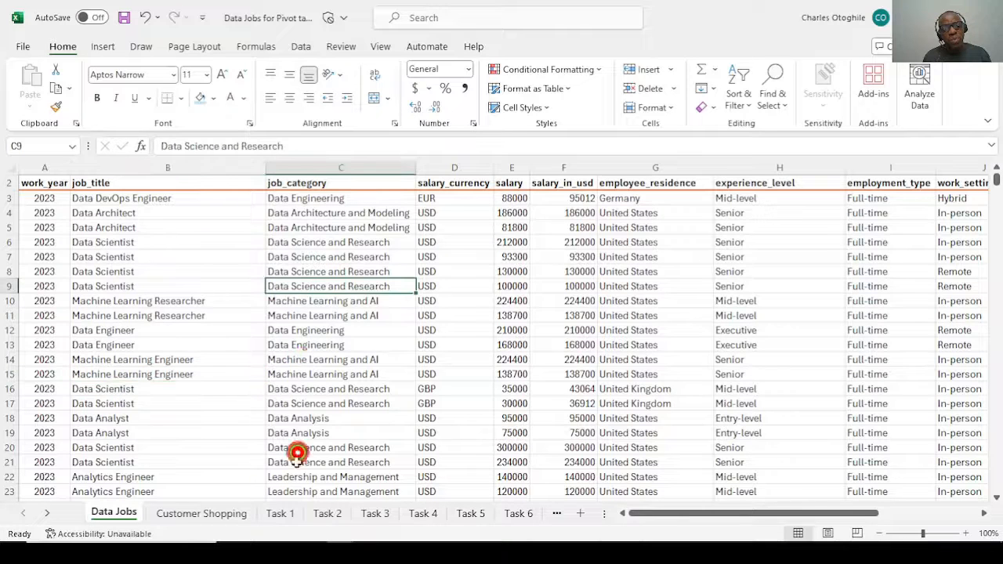
# Review the finished pivot tables on the Task 1, Task 2 and Task 3 sheets, including Task 3's employment_type slicer
pyautogui.click(280, 514)
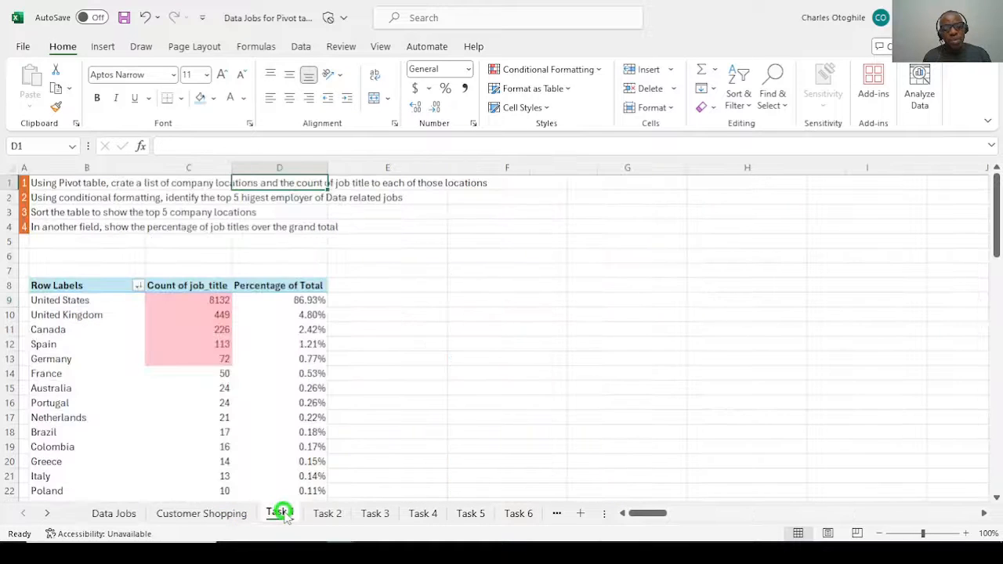
pyautogui.click(333, 513)
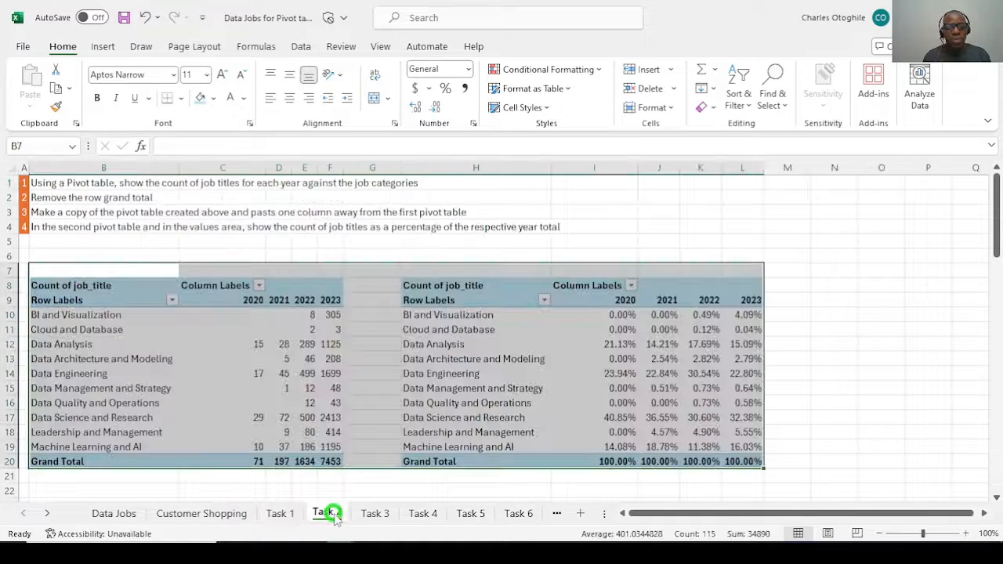
pyautogui.click(375, 513)
pyautogui.scroll(-6, 353, 426)
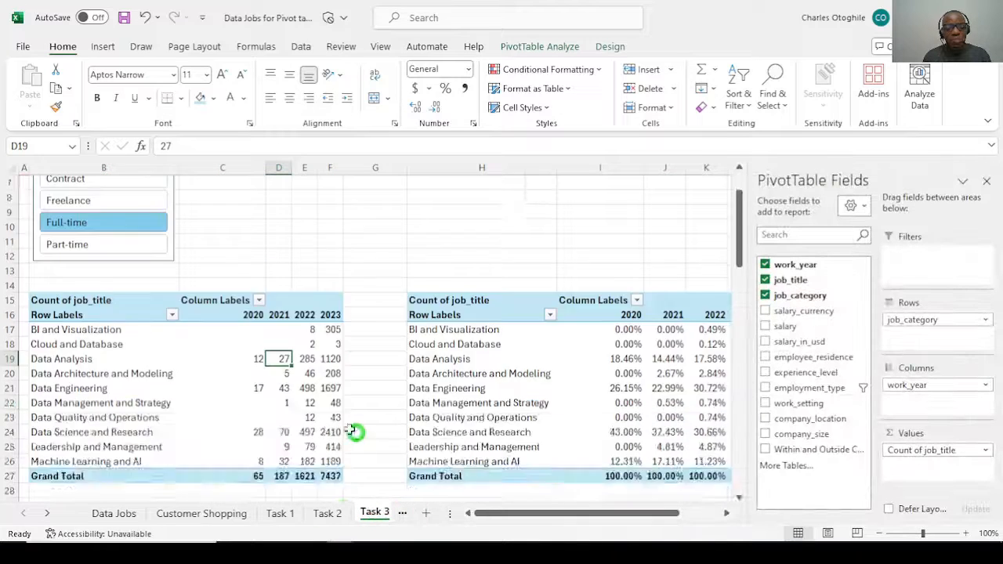
pyautogui.scroll(6, 142, 368)
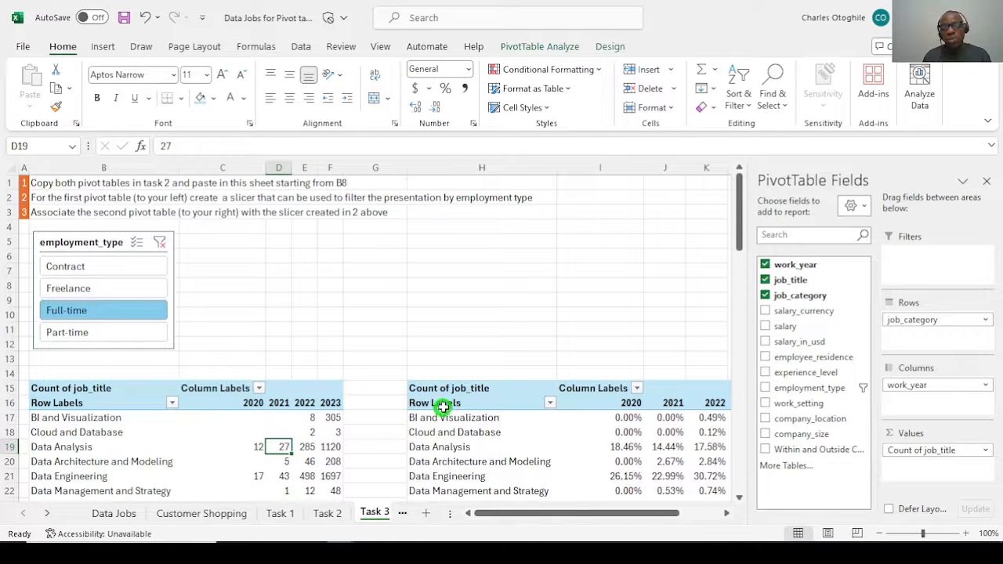